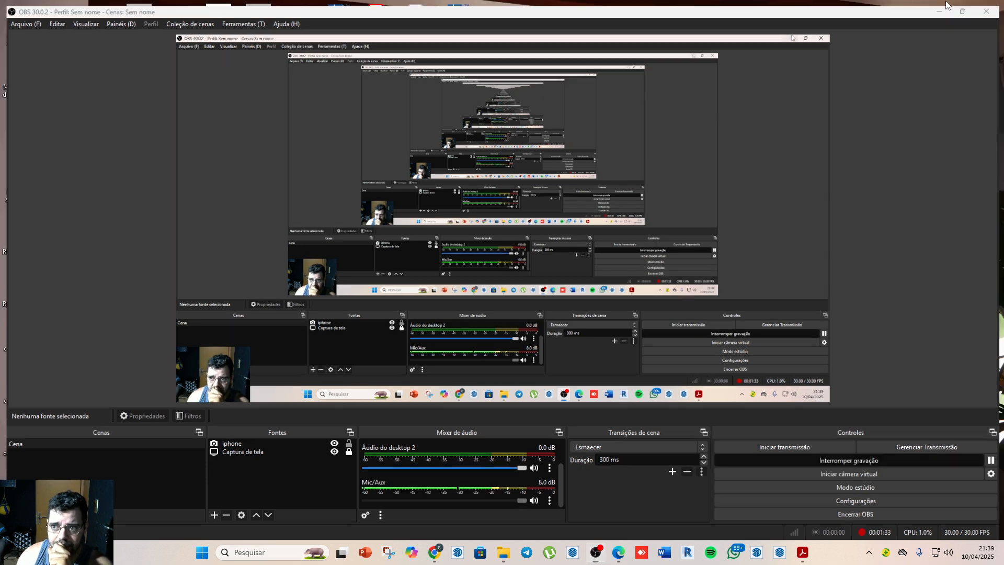
Step: Switch to Google Earth Pro on the main display and show it full screen
{"action": "left_click", "coordinate": [943, 6]}
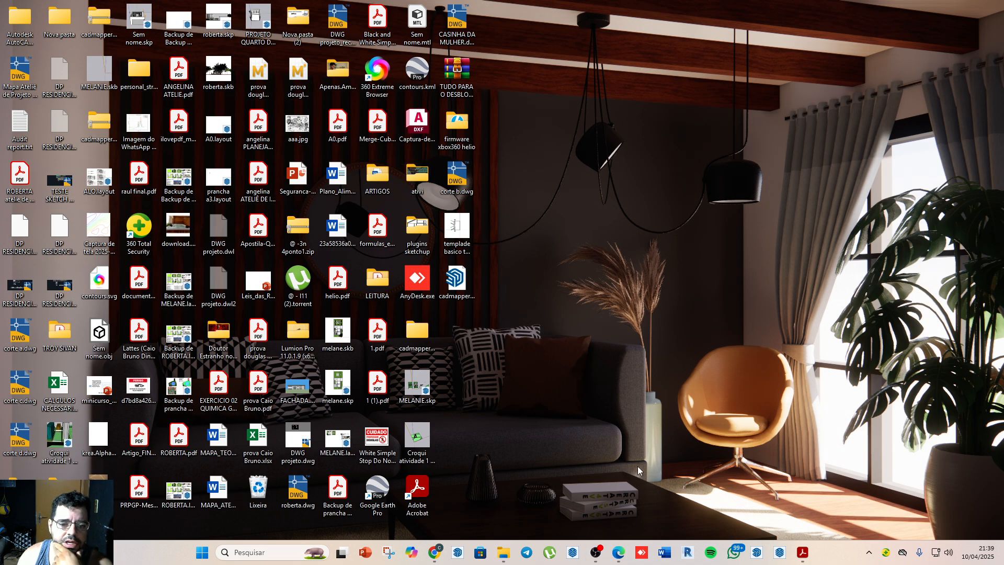
{"action": "double_click", "coordinate": [359, 504]}
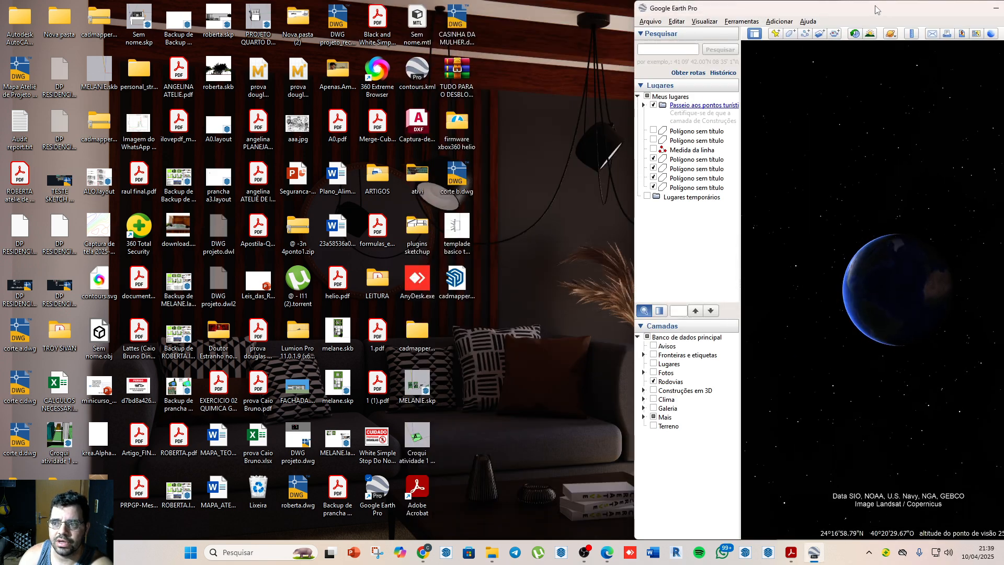
{"action": "left_click_drag", "start_coordinate": [761, 12], "coordinate": [463, 38]}
{"action": "left_click", "coordinate": [633, 8]}
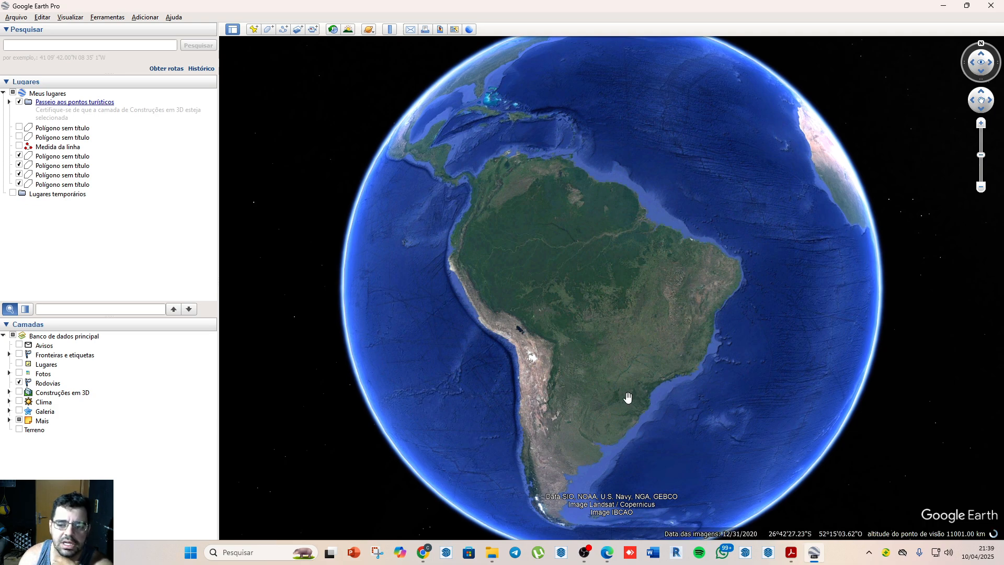
Step: Search for the city of Santa Cruz do Capibaribe, PE and fly to it
{"action": "double_click", "coordinate": [713, 290]}
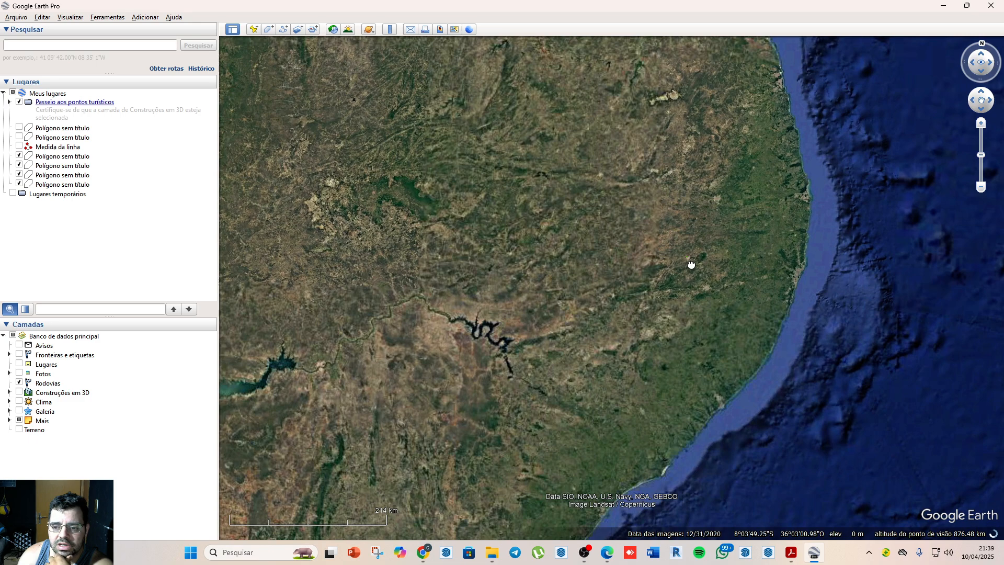
{"action": "left_click_drag", "start_coordinate": [691, 265], "coordinate": [671, 282]}
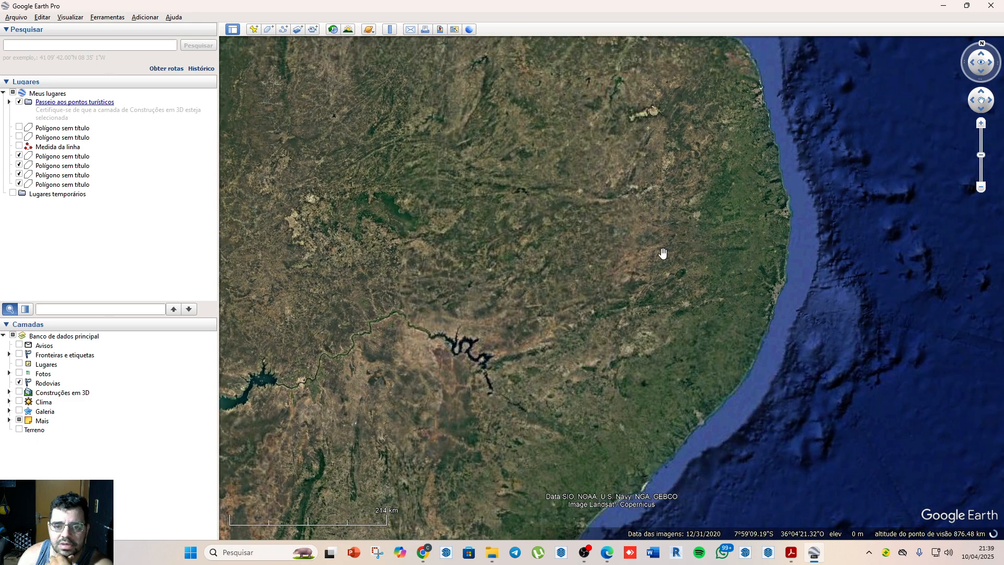
{"action": "left_click", "coordinate": [136, 48]}
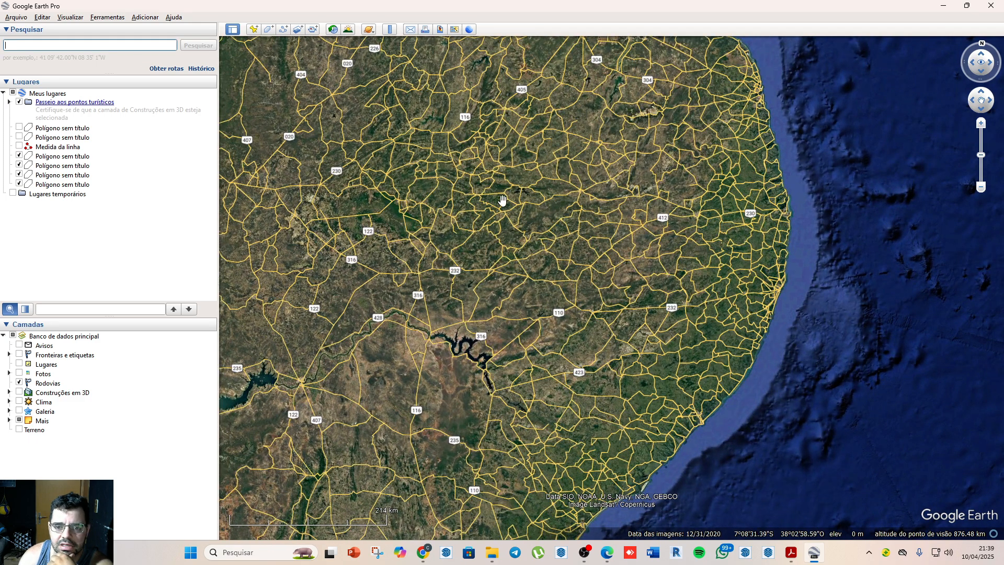
{"action": "left_click_drag", "start_coordinate": [593, 250], "coordinate": [671, 340]}
{"action": "left_click", "coordinate": [108, 48]}
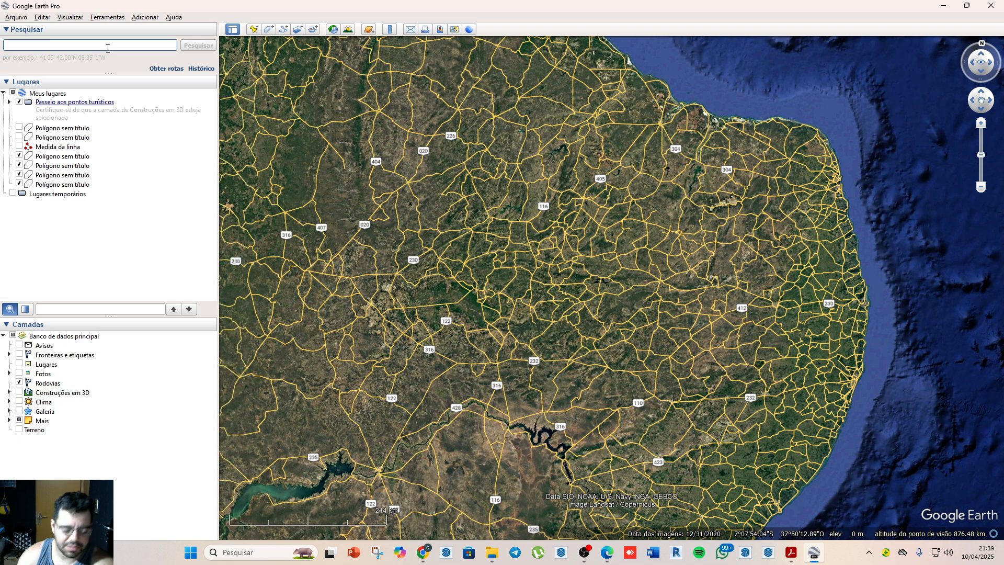
{"action": "type", "text": "santa "}
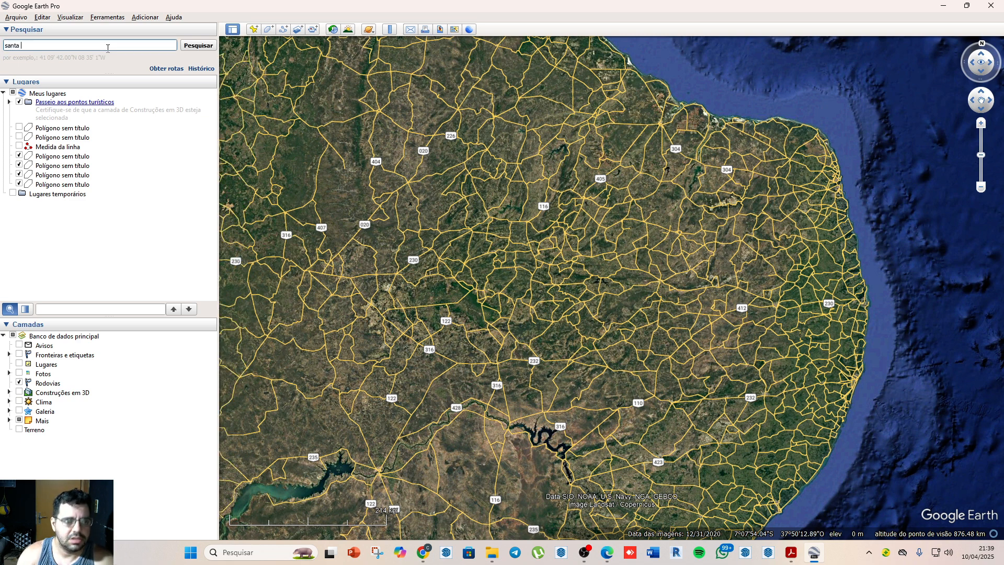
{"action": "type", "text": "cruz do capibari"}
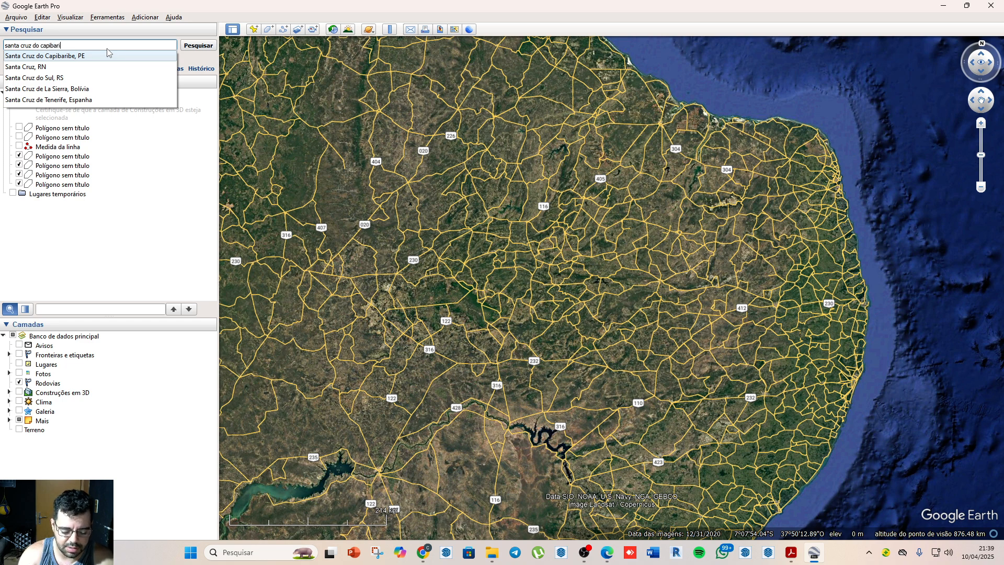
{"action": "left_click", "coordinate": [109, 55]}
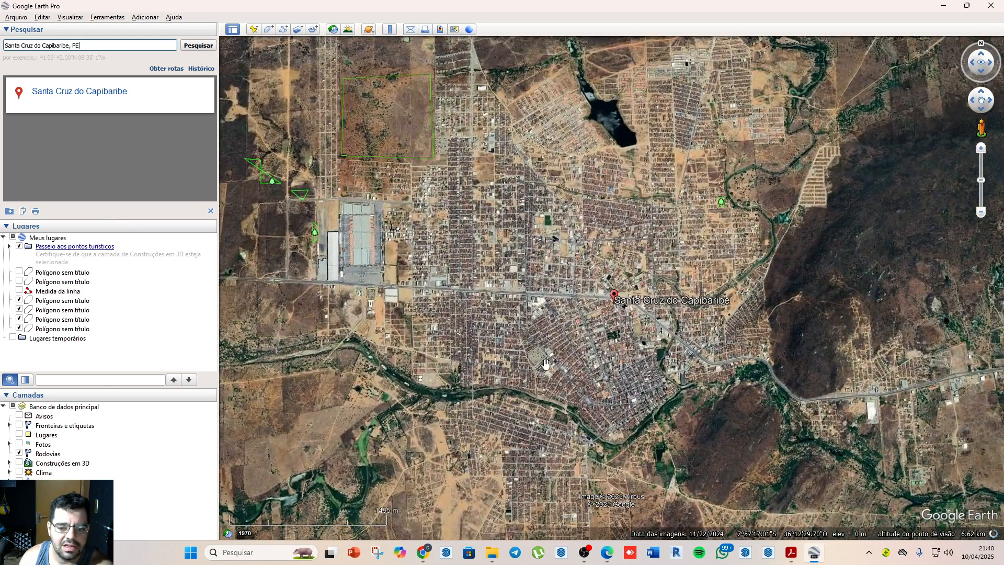
Step: Examine the layout of Santa Cruz do Capibaribe along the PE-160, down to the vacant lot south of Av. Bela Vista
{"action": "left_click_drag", "start_coordinate": [543, 366], "coordinate": [688, 496]}
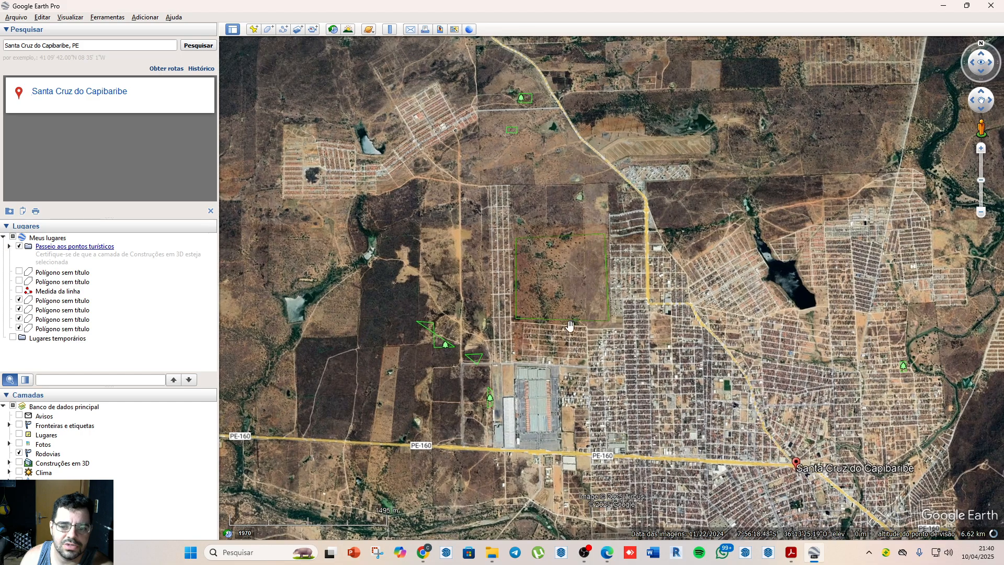
{"action": "left_click_drag", "start_coordinate": [635, 449], "coordinate": [552, 401]}
{"action": "left_click_drag", "start_coordinate": [710, 498], "coordinate": [622, 456]}
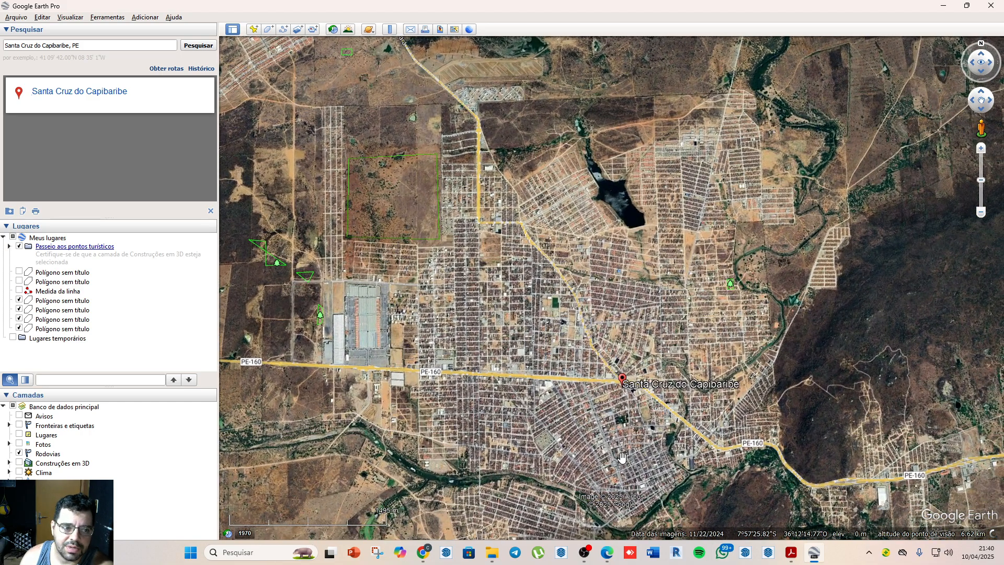
{"action": "scroll", "coordinate": [622, 424], "scroll_direction": "down", "scroll_amount": 2}
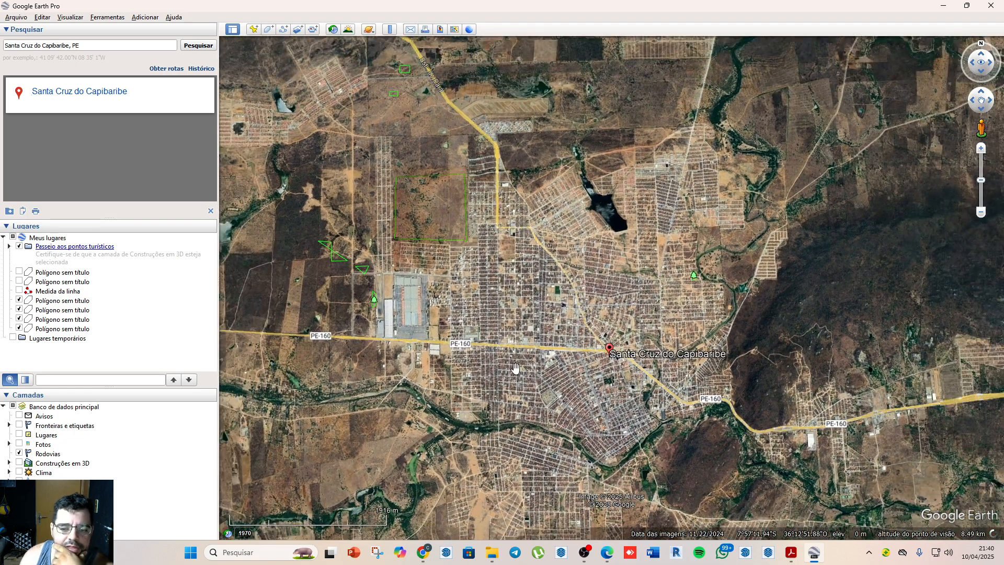
{"action": "scroll", "coordinate": [547, 447], "scroll_direction": "up", "scroll_amount": 2}
{"action": "scroll", "coordinate": [494, 383], "scroll_direction": "up", "scroll_amount": 3}
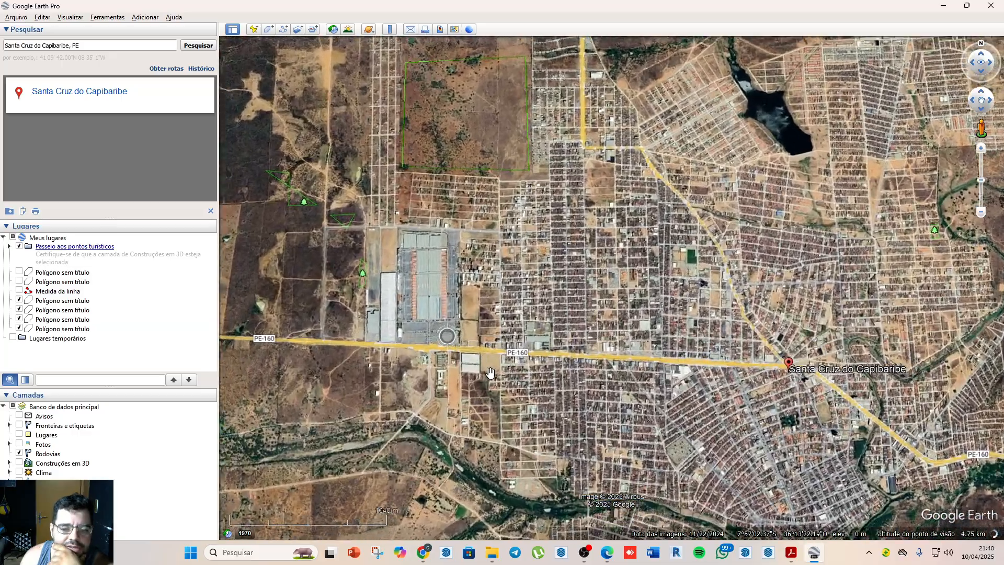
{"action": "scroll", "coordinate": [494, 383], "scroll_direction": "up", "scroll_amount": 3}
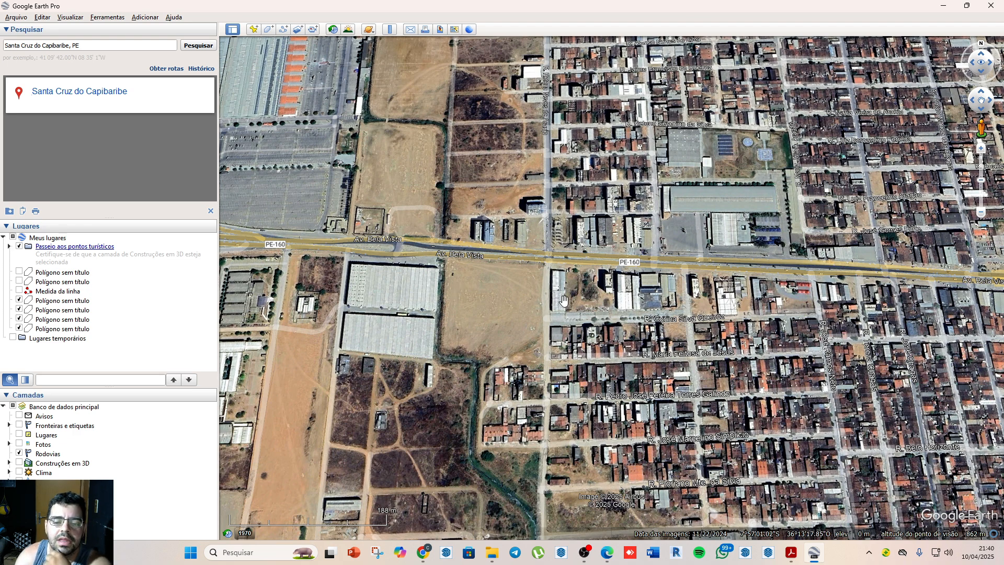
{"action": "left_click_drag", "start_coordinate": [466, 311], "coordinate": [477, 339]}
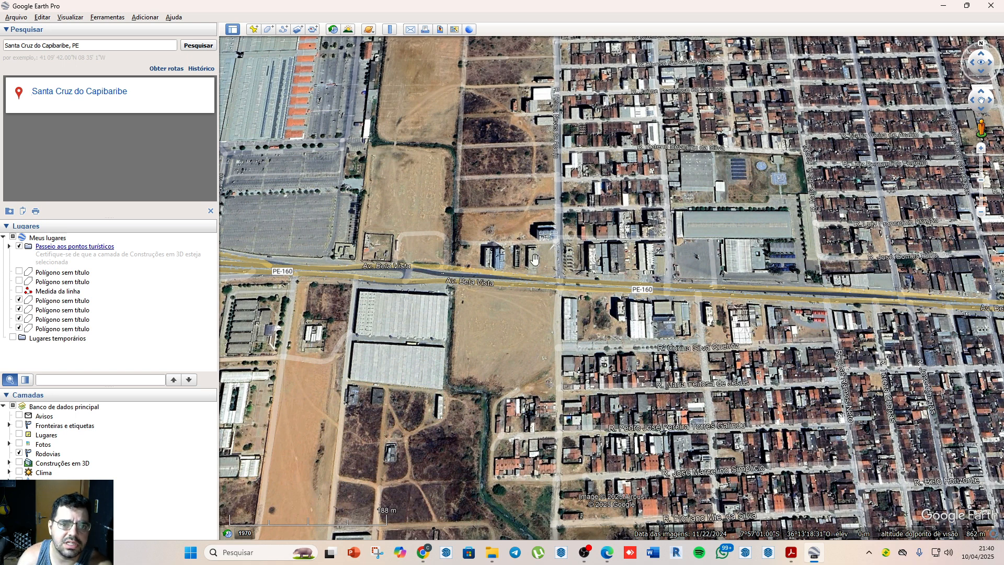
{"action": "left_click", "coordinate": [268, 29]}
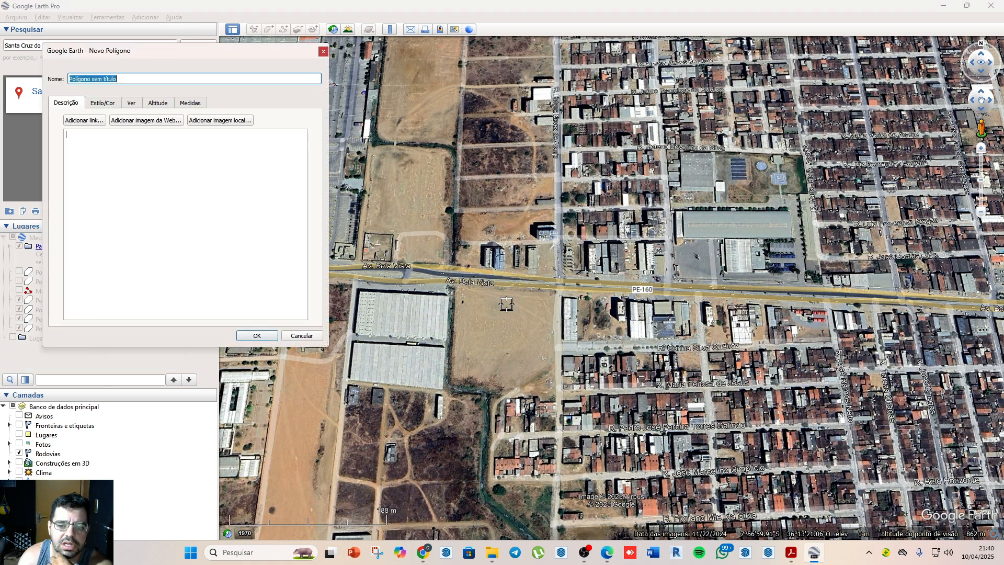
{"action": "left_click", "coordinate": [456, 287]}
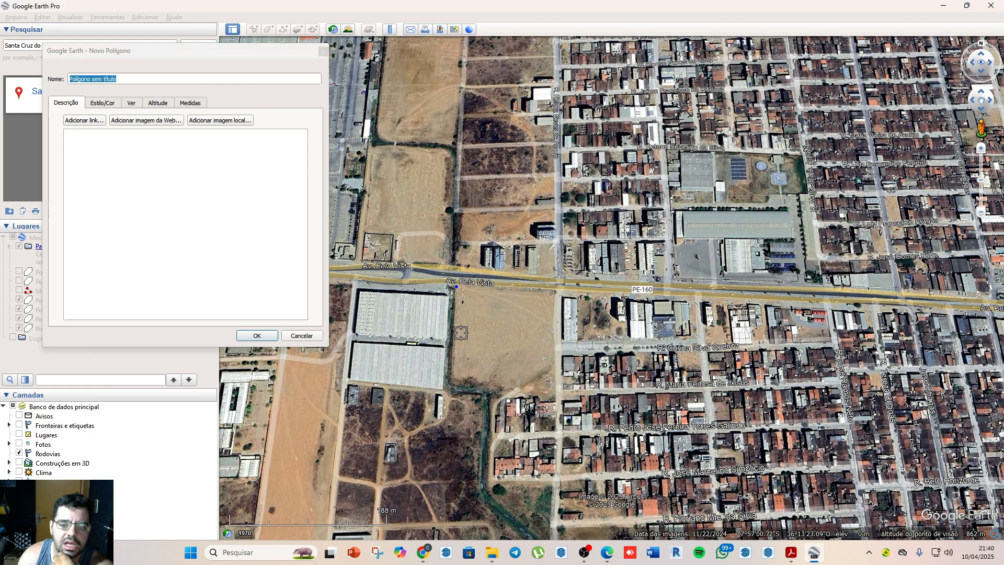
{"action": "left_click", "coordinate": [323, 51]}
Step: Outline a four-corner plot of about 988 m² with the polygon ruler at the vacant lot's northwest corner, beside Av. Bela Vista
{"action": "left_click", "coordinate": [389, 30]}
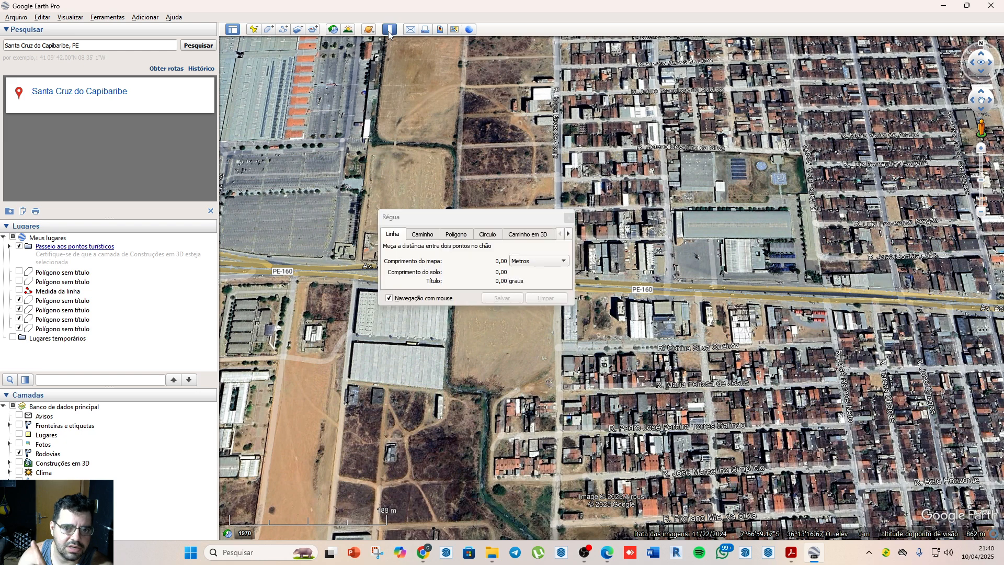
{"action": "left_click", "coordinate": [456, 234]}
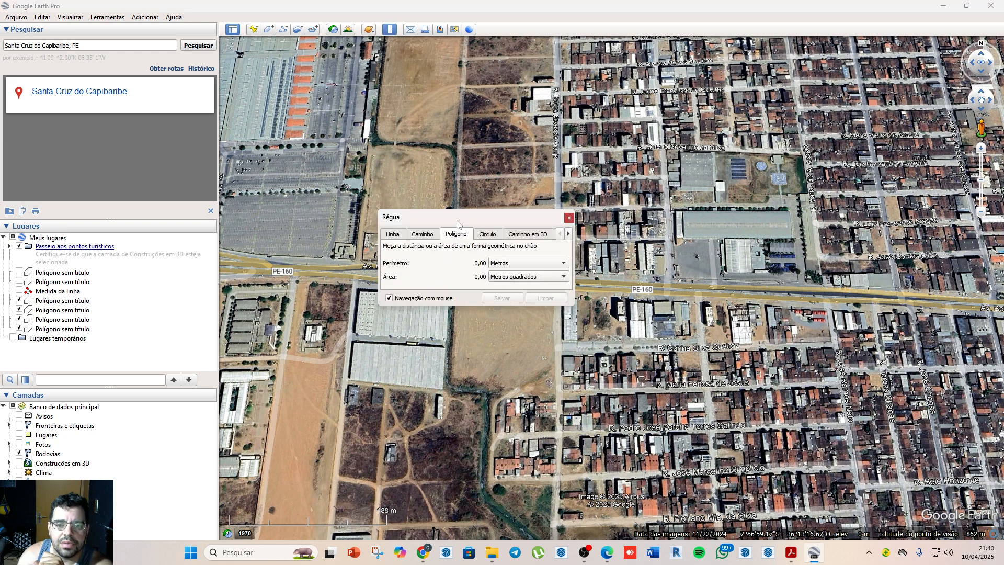
{"action": "left_click_drag", "start_coordinate": [455, 217], "coordinate": [463, 103]}
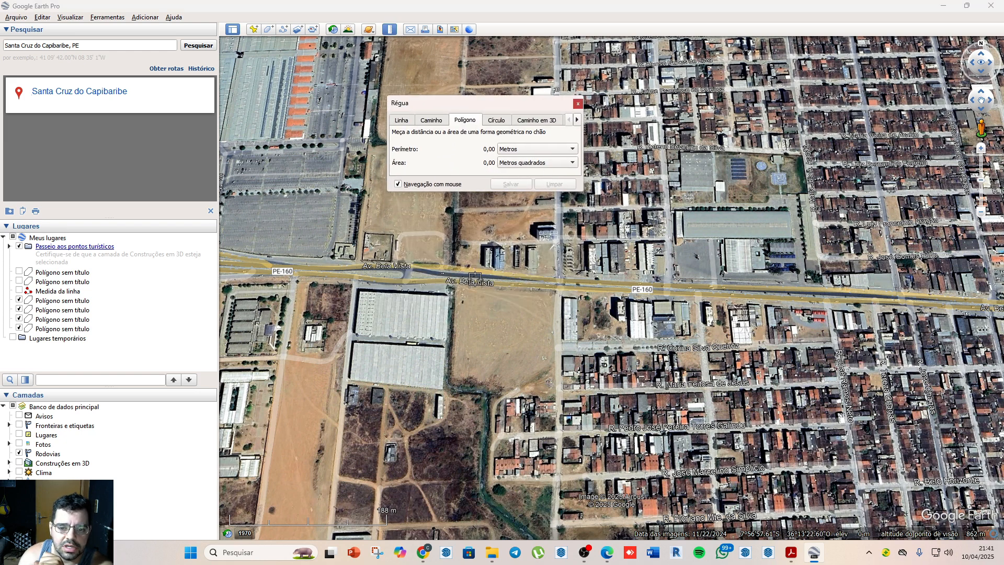
{"action": "left_click", "coordinate": [457, 286]}
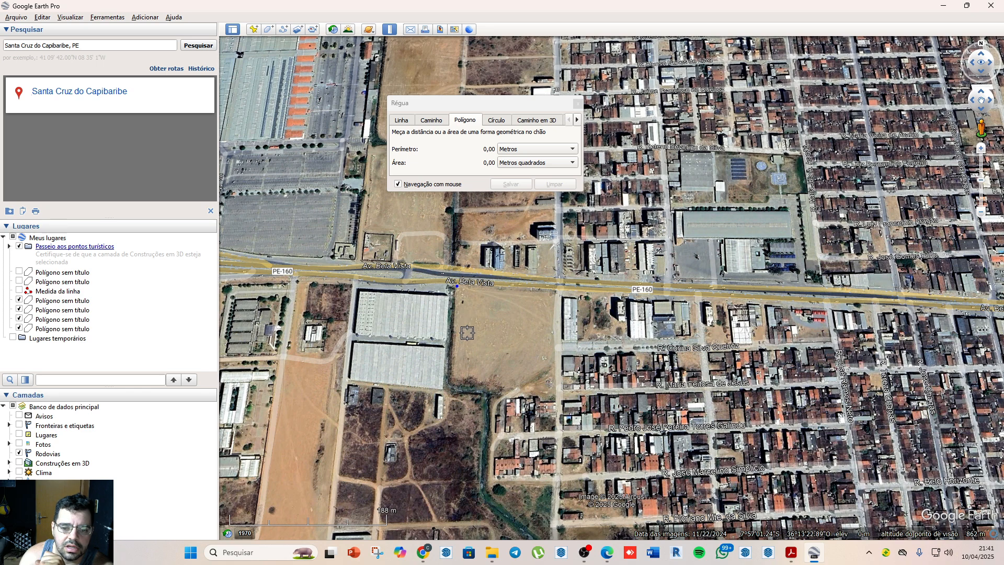
{"action": "scroll", "coordinate": [453, 314], "scroll_direction": "up", "scroll_amount": 4}
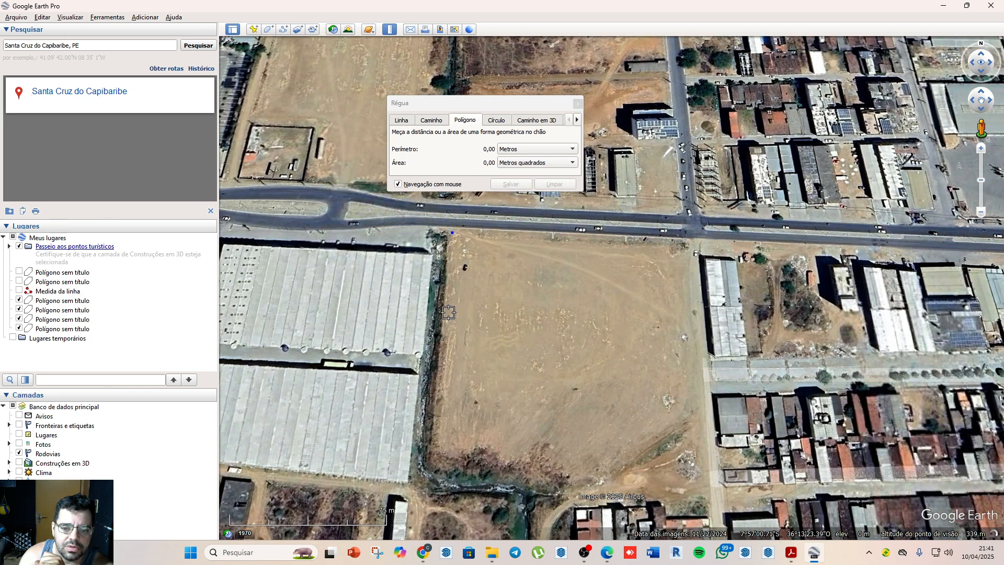
{"action": "left_click", "coordinate": [449, 312]}
{"action": "left_click", "coordinate": [483, 314]}
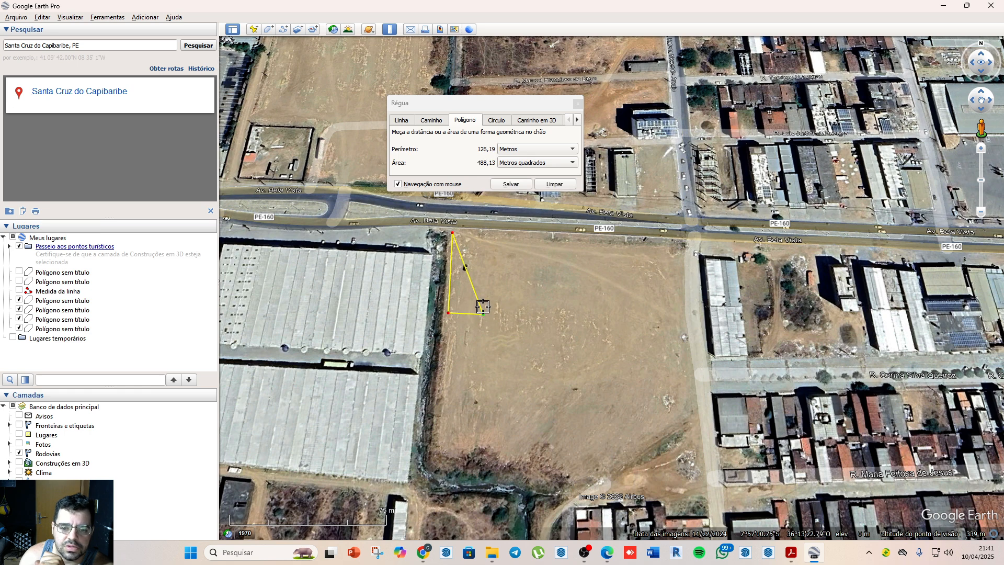
{"action": "left_click", "coordinate": [485, 237]}
{"action": "left_click_drag", "start_coordinate": [485, 237], "coordinate": [486, 230]}
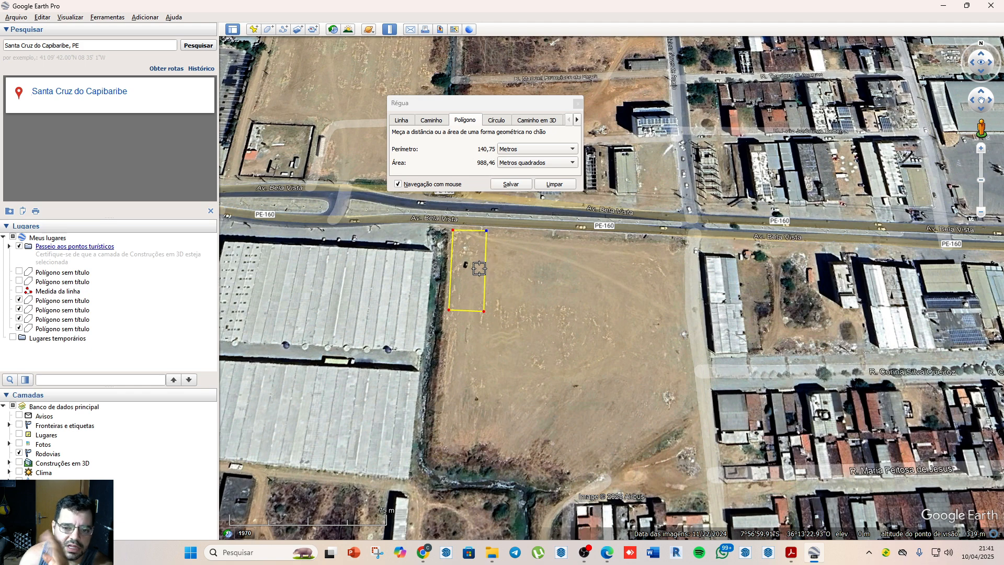
Step: Adjust the measured plot's corners to reduce it to about 601 m², then discard the measurement without saving
{"action": "left_click_drag", "start_coordinate": [483, 311], "coordinate": [473, 312]}
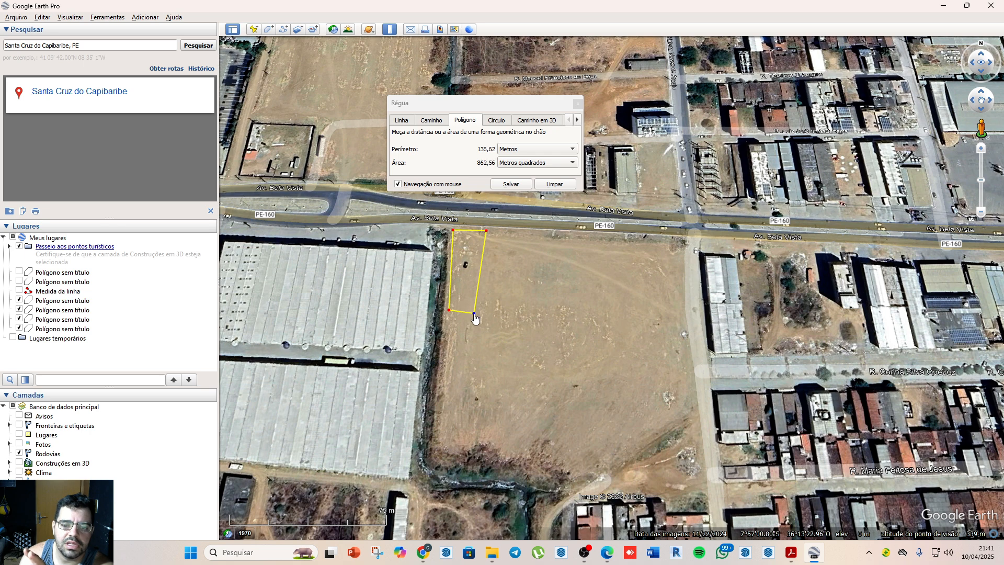
{"action": "left_click_drag", "start_coordinate": [486, 231], "coordinate": [476, 232]}
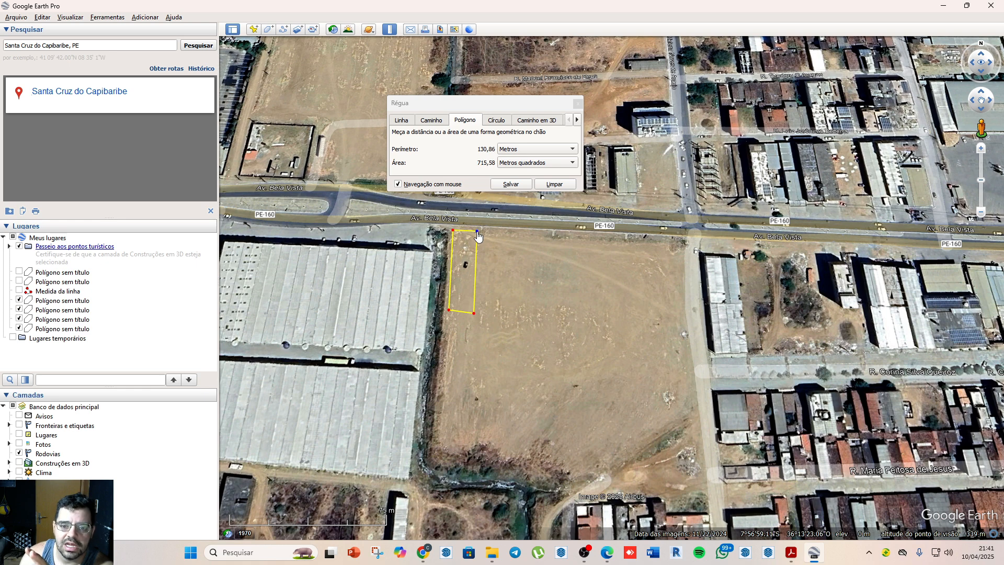
{"action": "left_click_drag", "start_coordinate": [476, 312], "coordinate": [474, 307]}
{"action": "mouse_move", "coordinate": [453, 309]}
{"action": "left_mouse_down"}
{"action": "mouse_move", "coordinate": [472, 299]}
{"action": "mouse_move", "coordinate": [449, 302]}
{"action": "left_mouse_up"}
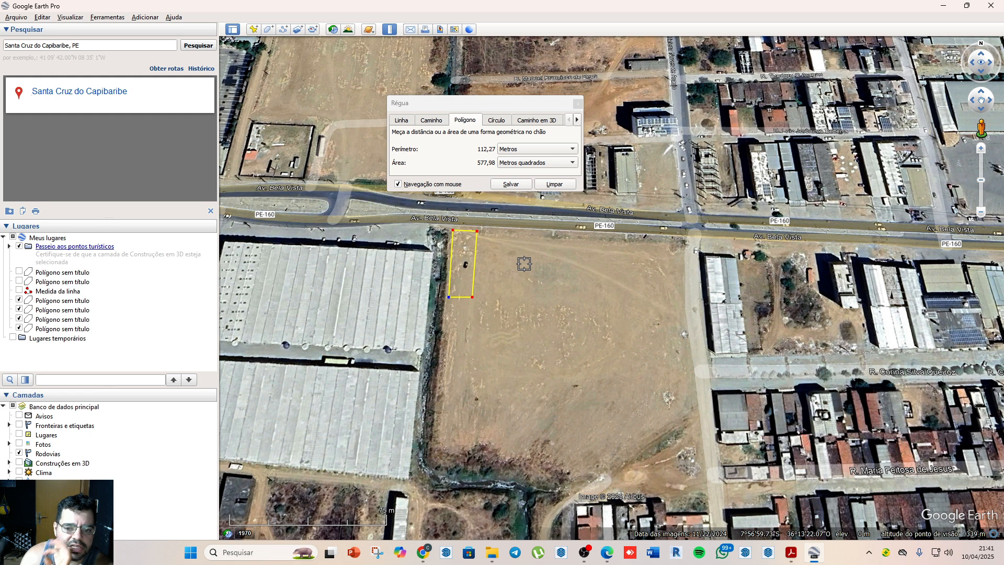
{"action": "left_click_drag", "start_coordinate": [473, 296], "coordinate": [475, 303]}
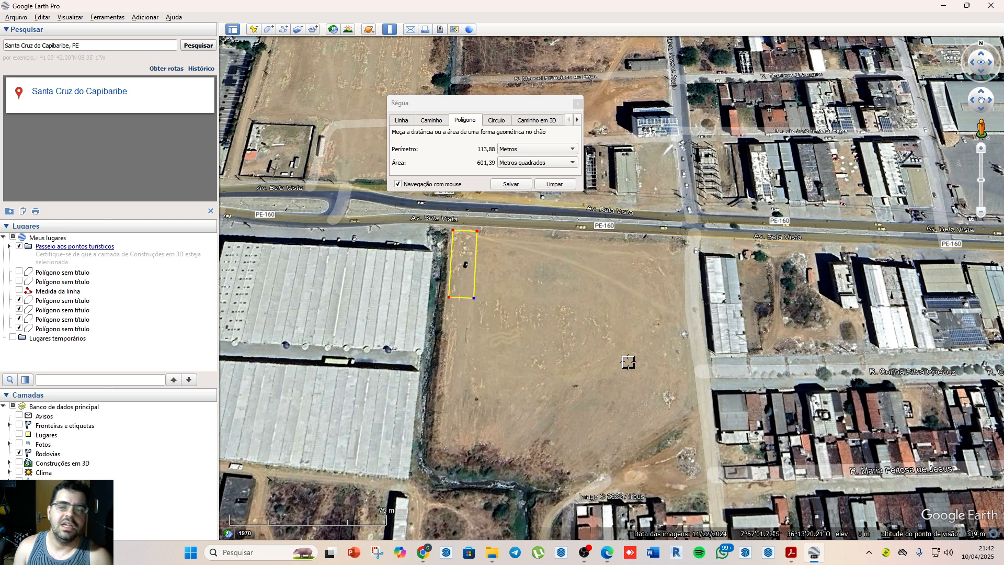
{"action": "left_click", "coordinate": [579, 107]}
Step: Search for Barra de São Miguel, PB and bring the town into close view
{"action": "scroll", "coordinate": [455, 265], "scroll_direction": "down", "scroll_amount": 2}
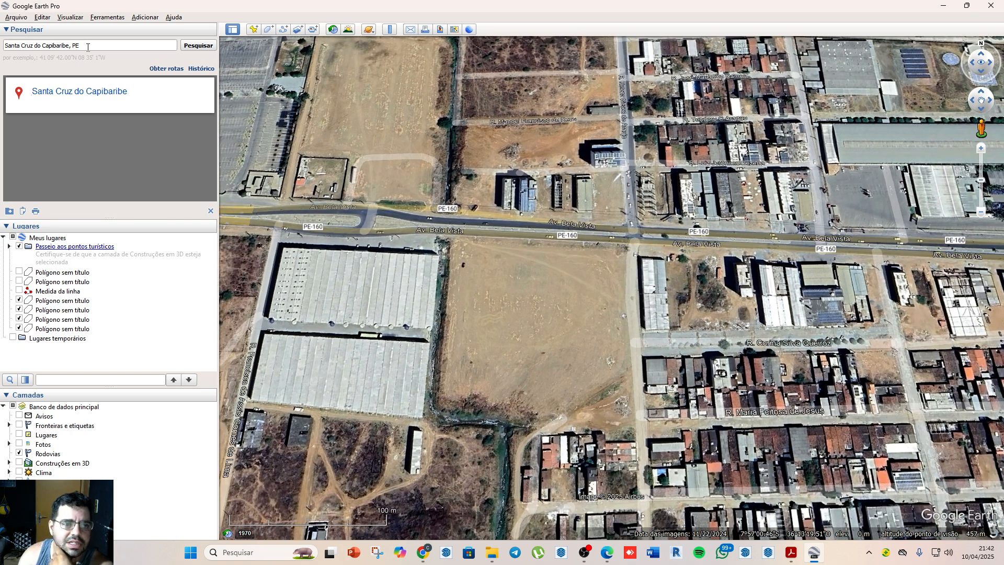
{"action": "left_click_drag", "start_coordinate": [87, 47], "coordinate": [2, 45]}
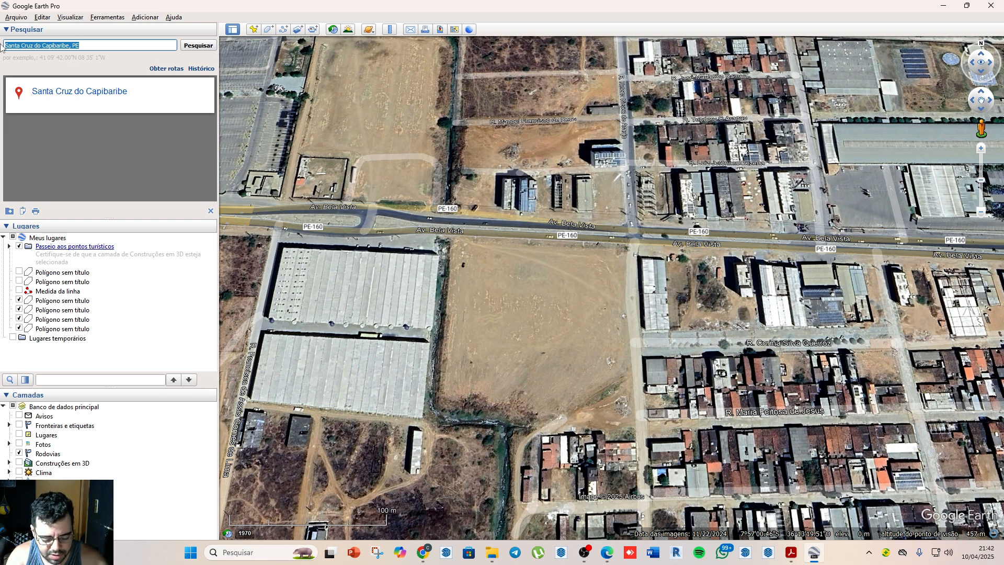
{"action": "type", "text": "barra"}
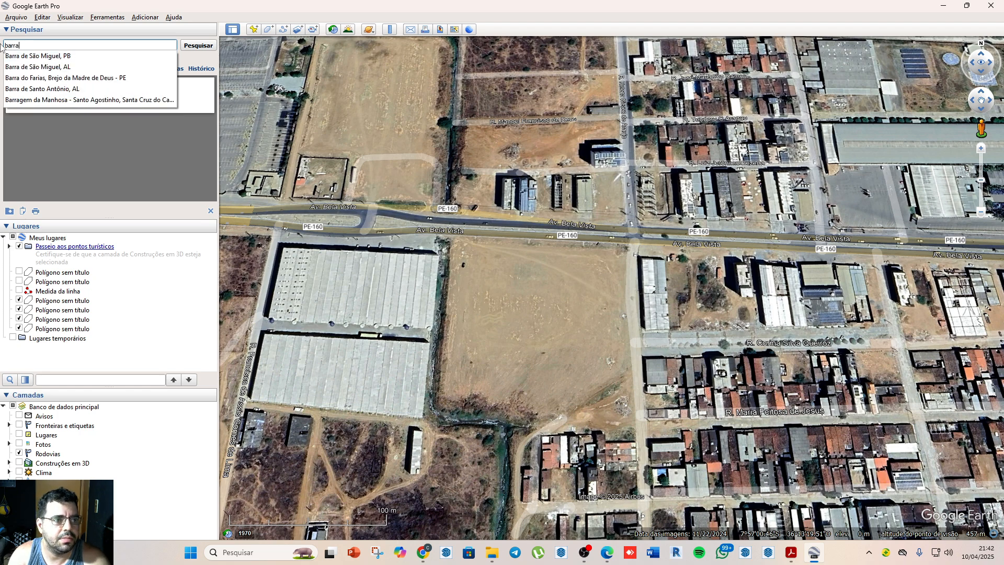
{"action": "left_click", "coordinate": [46, 56]}
{"action": "left_click", "coordinate": [188, 50]}
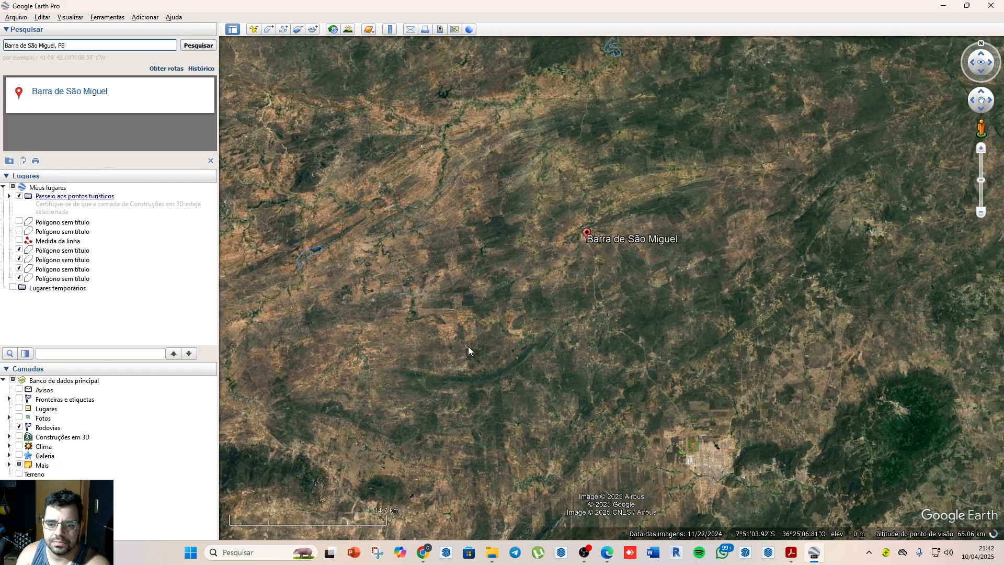
{"action": "scroll", "coordinate": [618, 290], "scroll_direction": "up", "scroll_amount": 3}
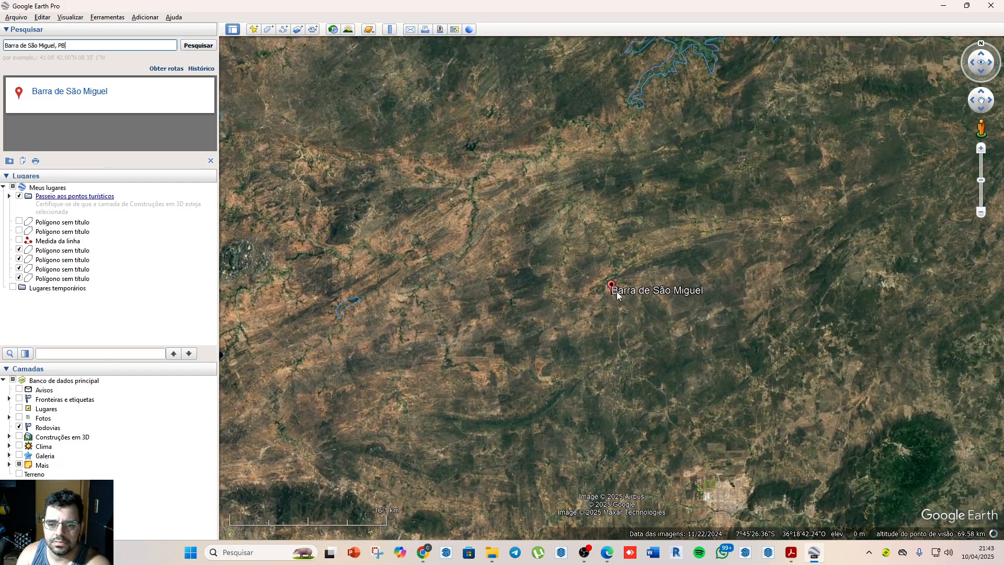
{"action": "scroll", "coordinate": [609, 290], "scroll_direction": "up", "scroll_amount": 5}
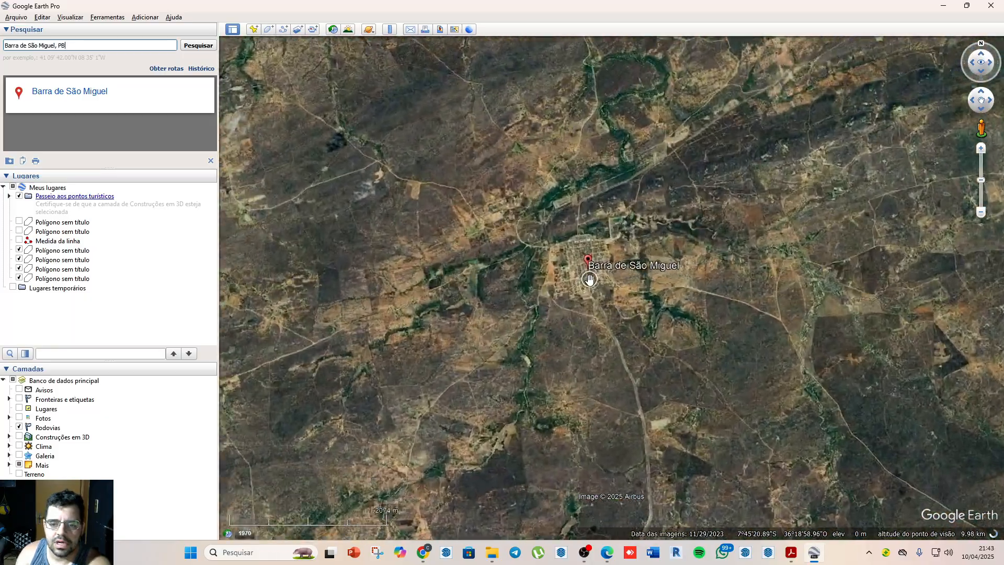
Step: Examine the vacant lot beside R. Augusto Correia in Barra de São Miguel and the streets and buildings around it
{"action": "scroll", "coordinate": [589, 267], "scroll_direction": "up", "scroll_amount": 3}
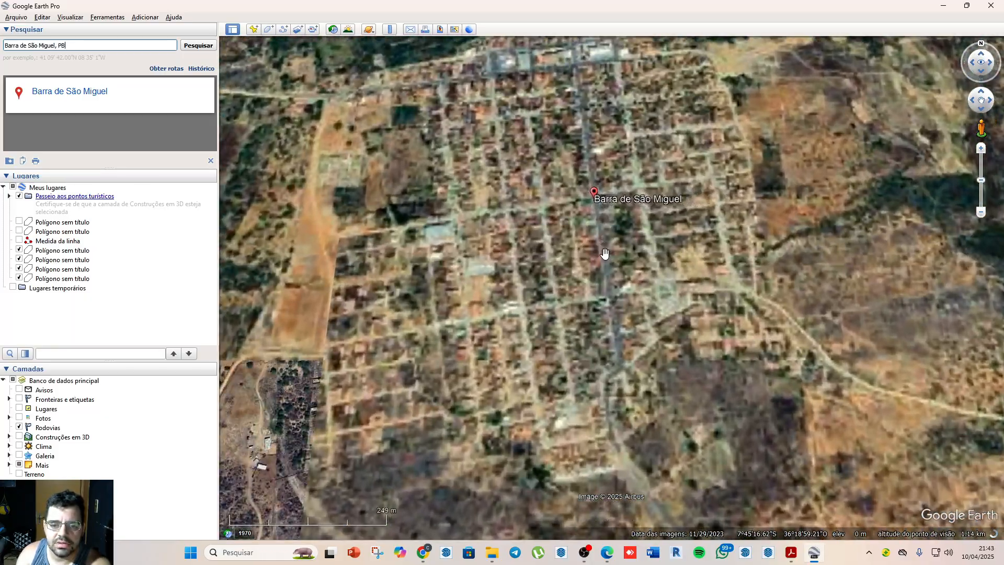
{"action": "scroll", "coordinate": [516, 260], "scroll_direction": "up", "scroll_amount": 3}
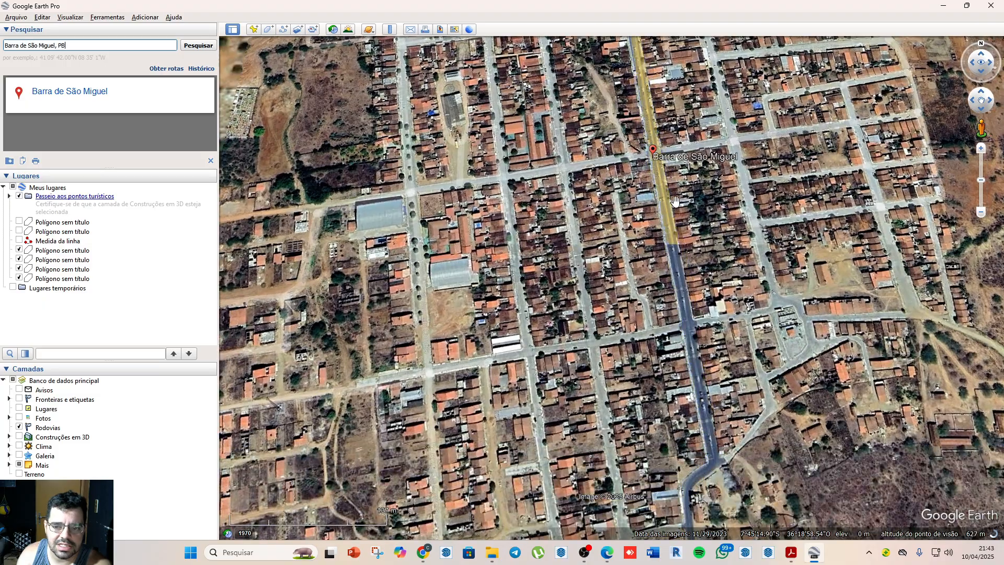
{"action": "left_click_drag", "start_coordinate": [646, 203], "coordinate": [736, 234]}
{"action": "scroll", "coordinate": [538, 308], "scroll_direction": "up", "scroll_amount": 3}
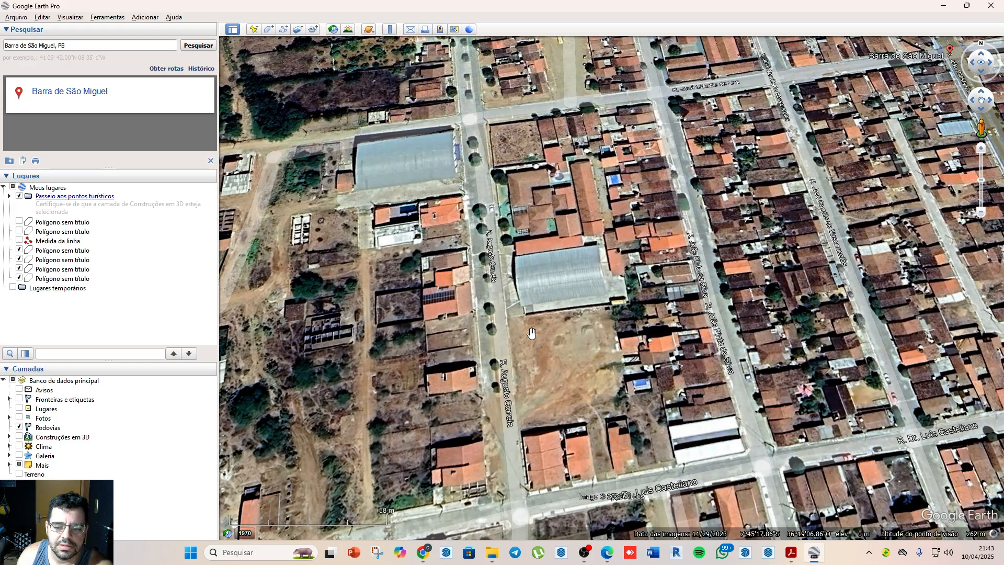
{"action": "scroll", "coordinate": [529, 329], "scroll_direction": "up", "scroll_amount": 2}
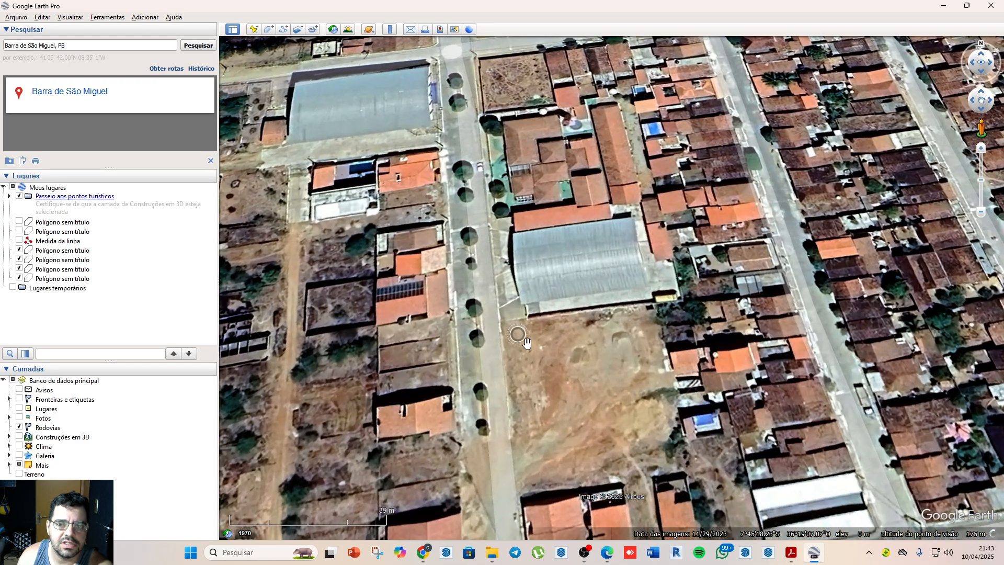
{"action": "left_click_drag", "start_coordinate": [526, 339], "coordinate": [612, 475]}
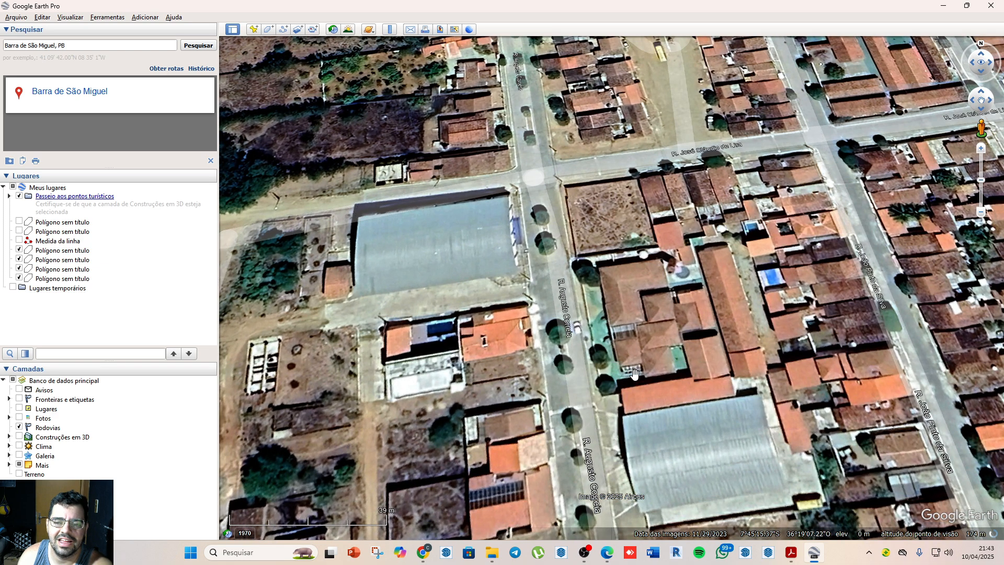
{"action": "left_click_drag", "start_coordinate": [638, 417], "coordinate": [574, 256]}
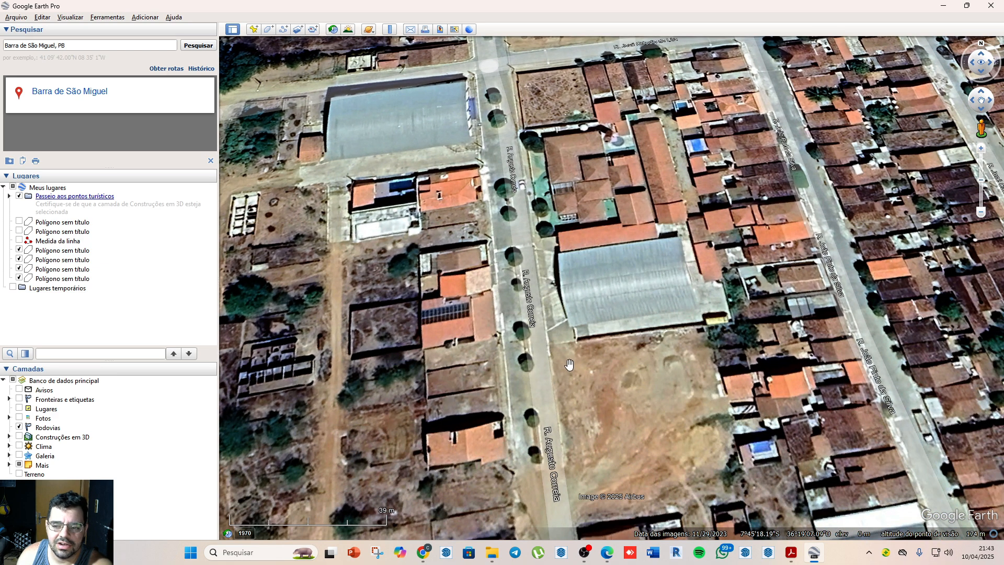
{"action": "left_click_drag", "start_coordinate": [570, 365], "coordinate": [588, 366]}
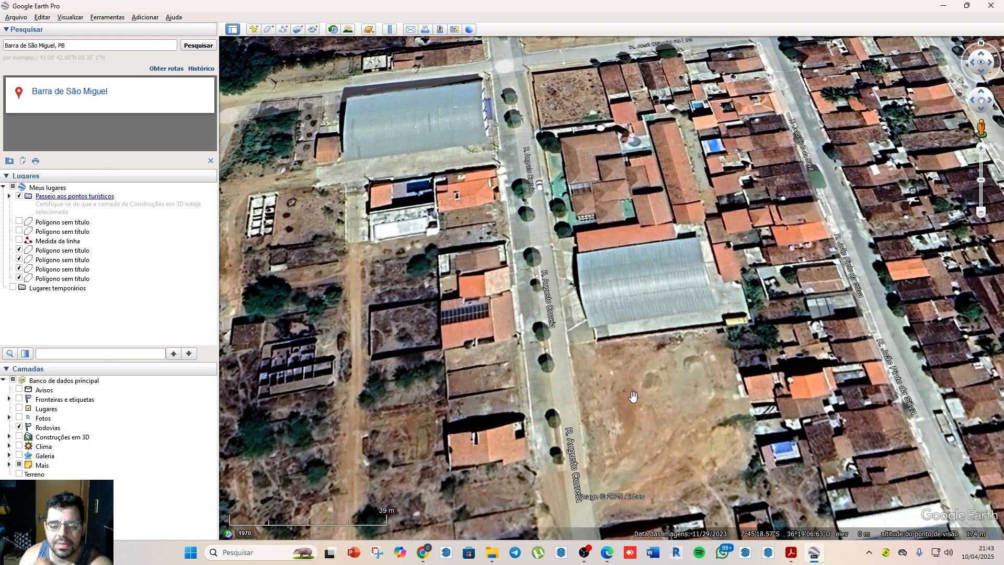
{"action": "scroll", "coordinate": [627, 382], "scroll_direction": "down", "scroll_amount": 3}
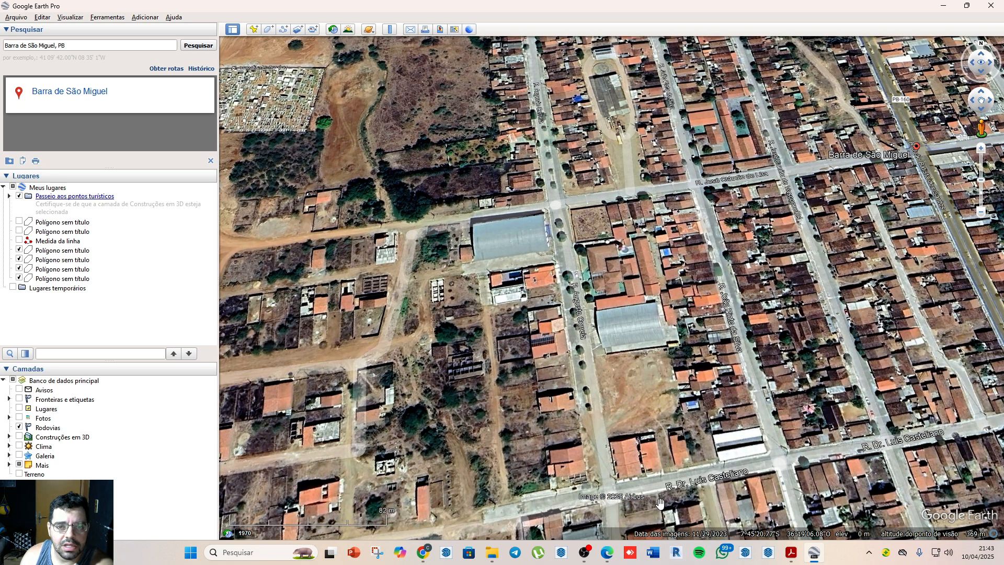
{"action": "left_click", "coordinate": [424, 552]}
{"action": "left_click", "coordinate": [654, 9]}
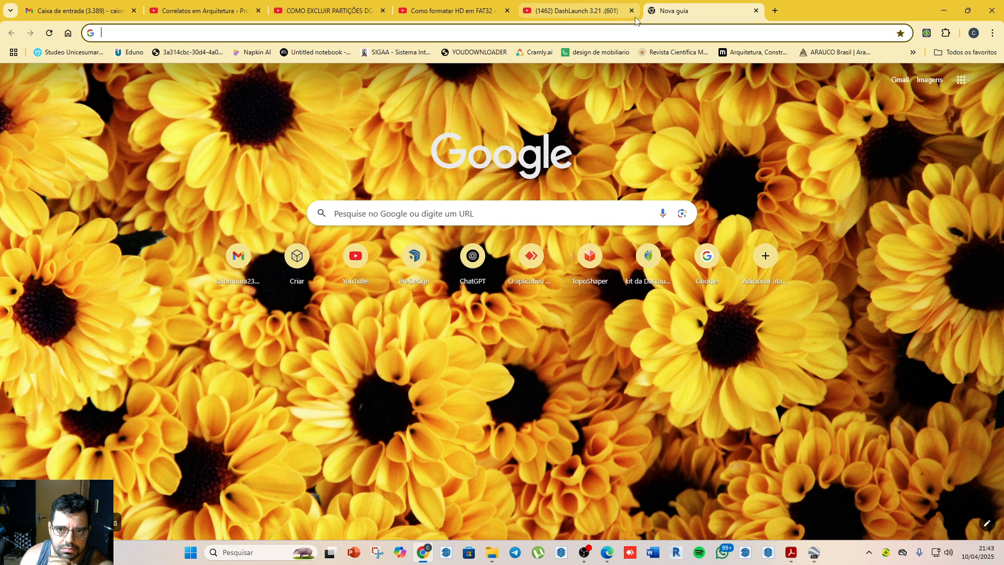
{"action": "left_click", "coordinate": [631, 10]}
{"action": "left_click", "coordinate": [463, 8]}
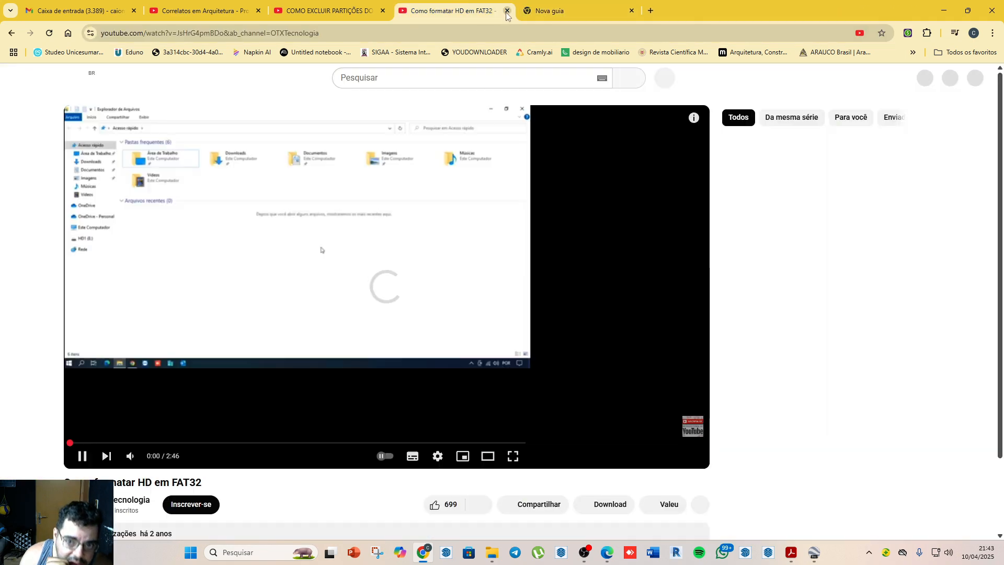
{"action": "left_click", "coordinate": [507, 10]}
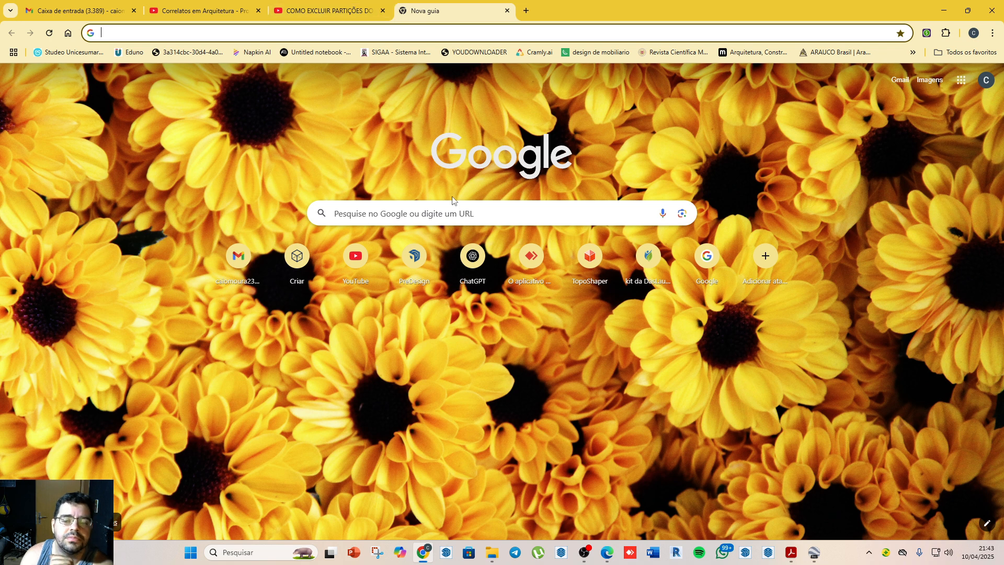
{"action": "left_click", "coordinate": [454, 212]}
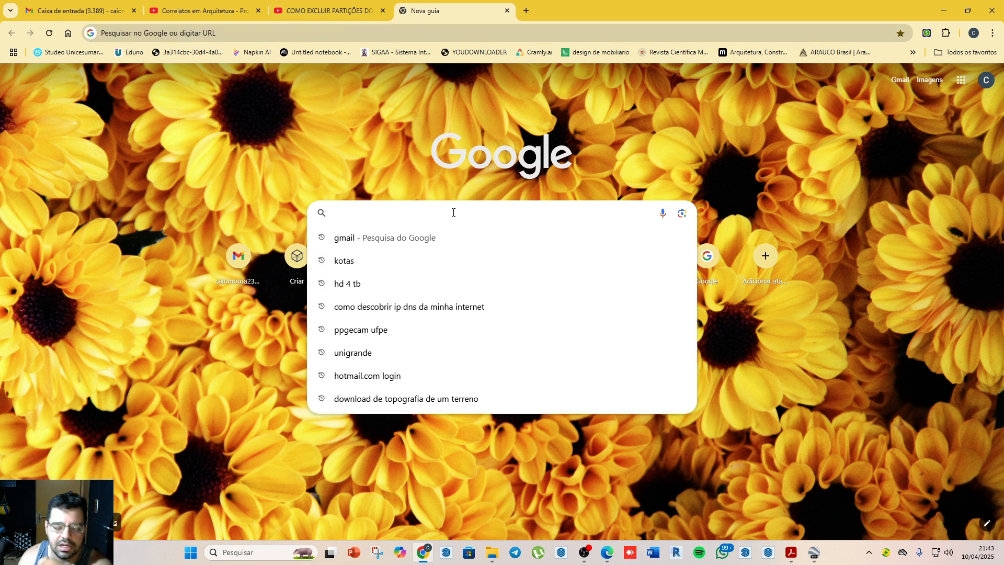
{"action": "left_click", "coordinate": [943, 11]}
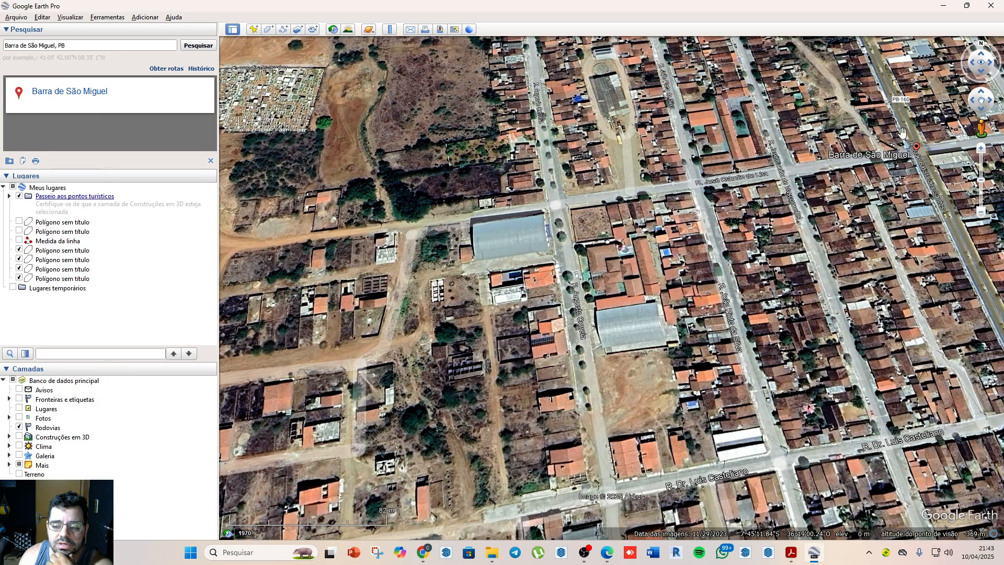
Step: Switch to SketchUp, create a new model from the Simples template in metres, and dismiss the Enscape warning
{"action": "left_click", "coordinate": [942, 6]}
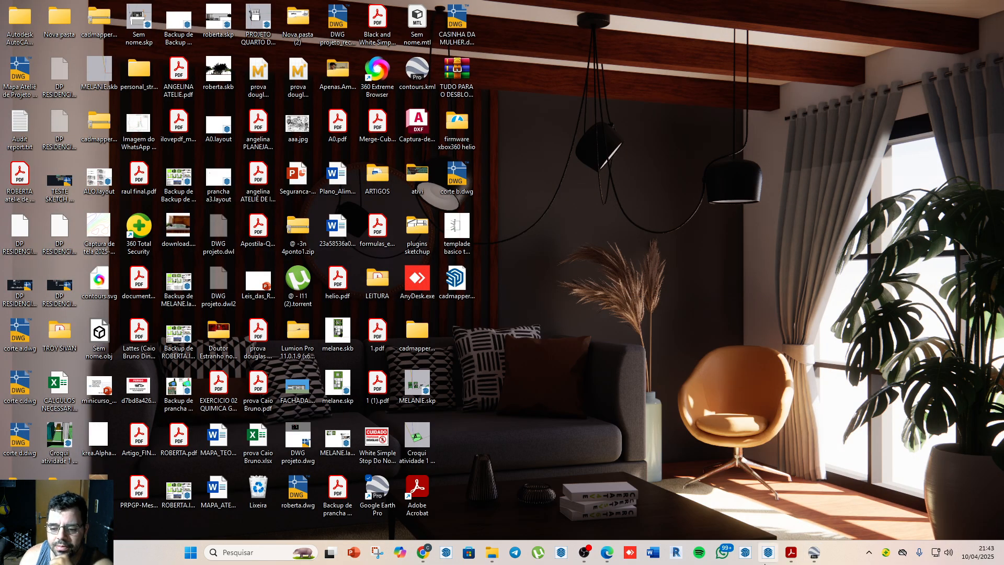
{"action": "left_click", "coordinate": [746, 560]}
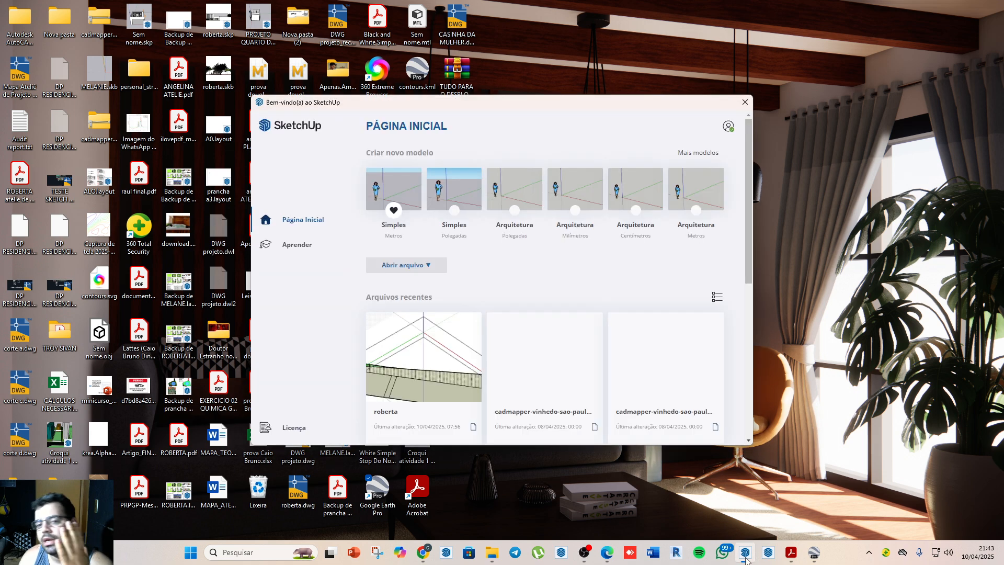
{"action": "left_click", "coordinate": [393, 188]}
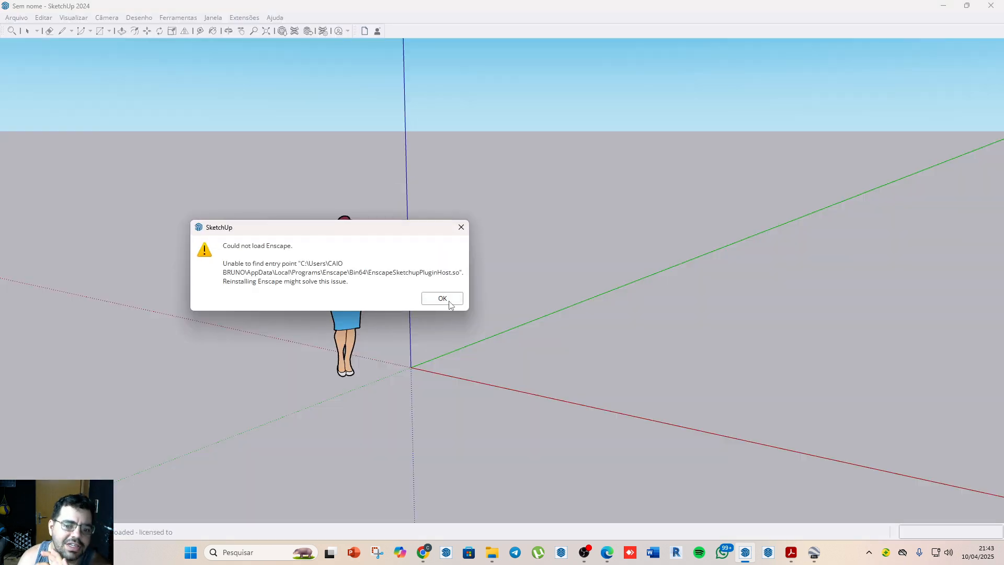
{"action": "left_click", "coordinate": [449, 301]}
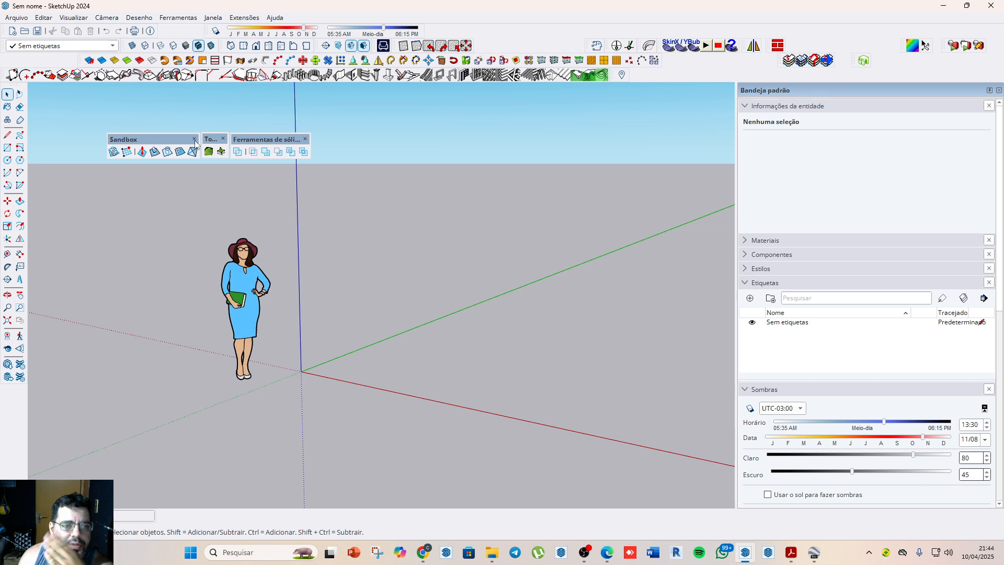
Step: Open Add Location for the model and look up Barra de São Miguel, PB, Paraíba as its location
{"action": "left_click", "coordinate": [23, 20]}
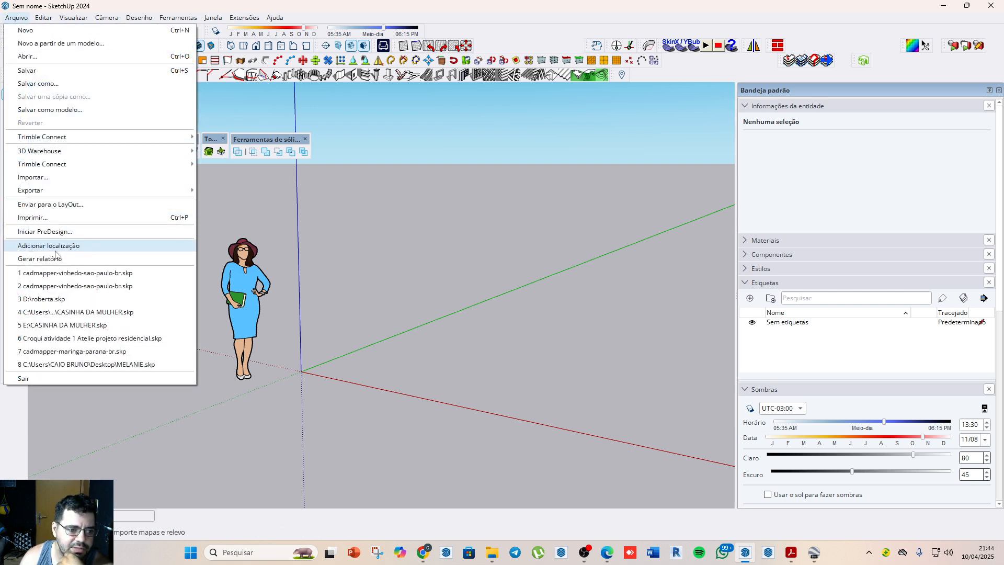
{"action": "left_click", "coordinate": [38, 246]}
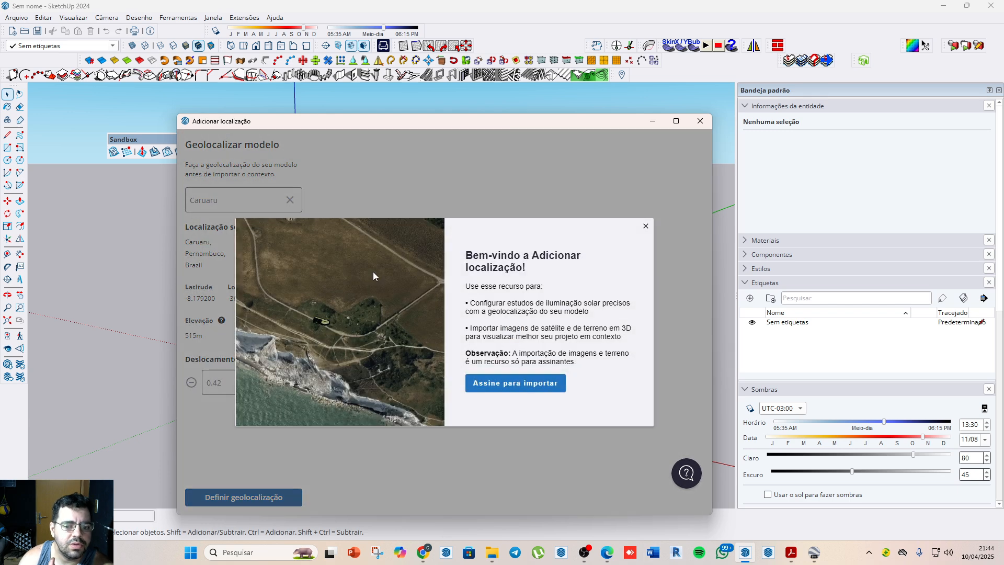
{"action": "left_click", "coordinate": [646, 227]}
{"action": "left_click", "coordinate": [262, 205]}
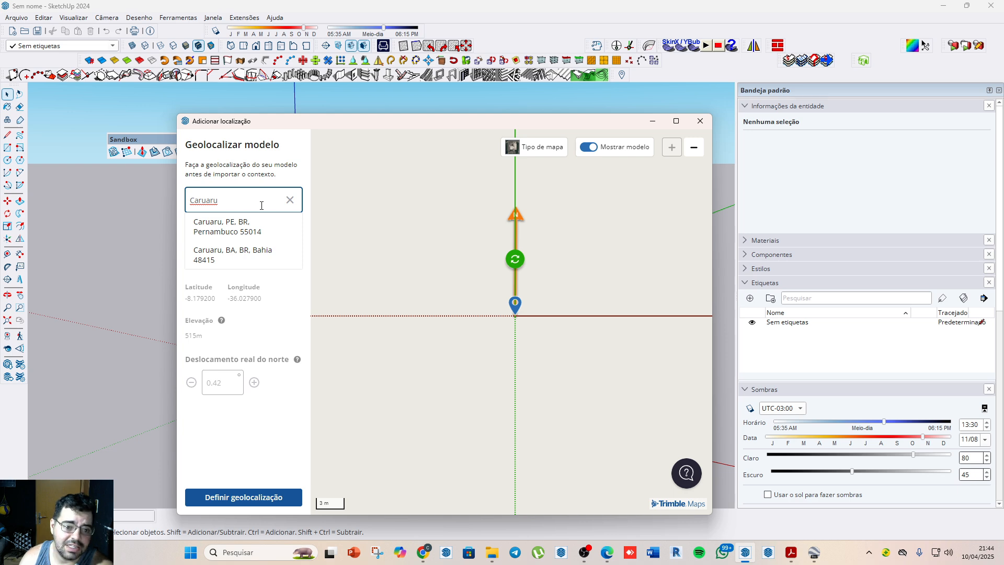
{"action": "double_click", "coordinate": [200, 204]}
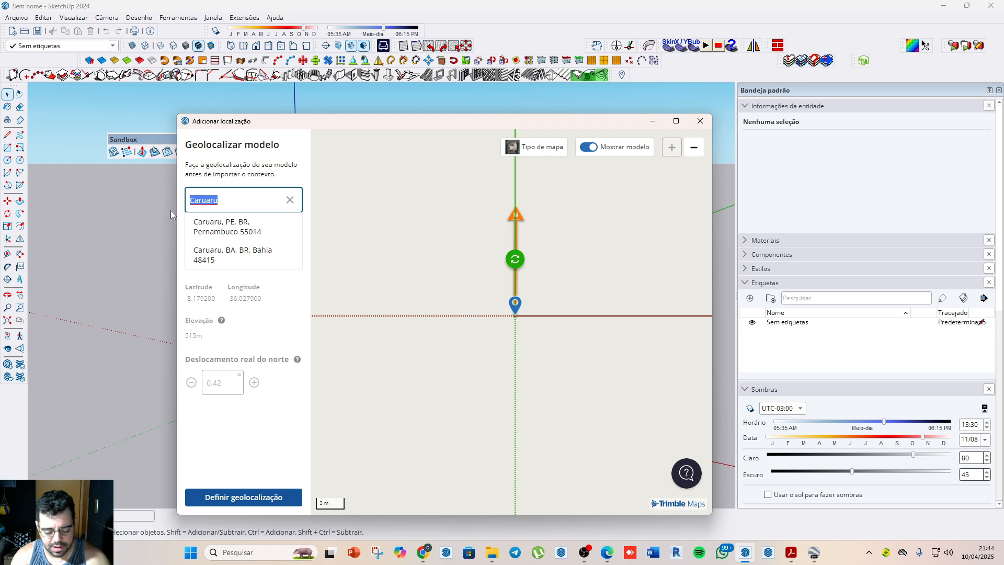
{"action": "type", "text": "barra"}
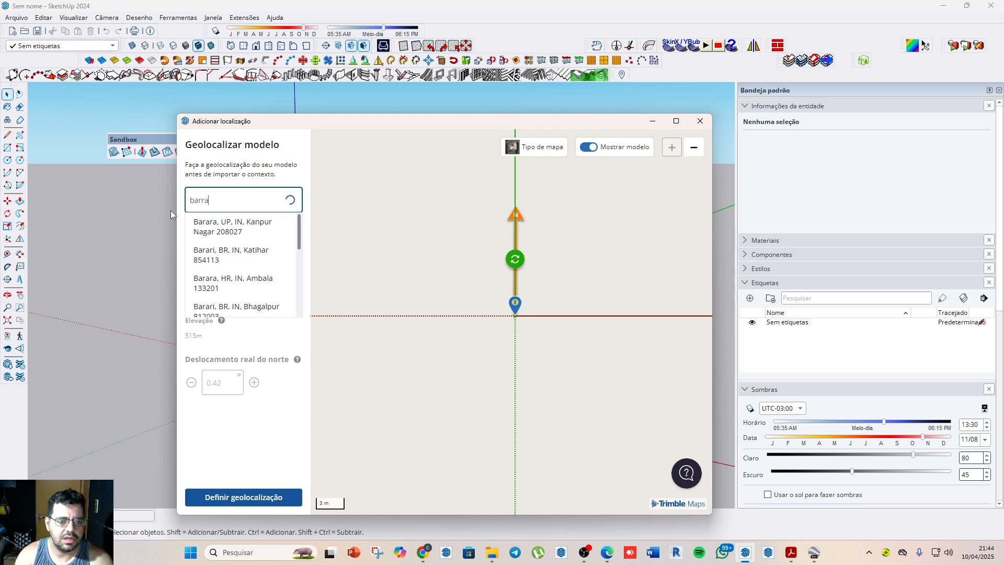
{"action": "type", "text": " de sa"}
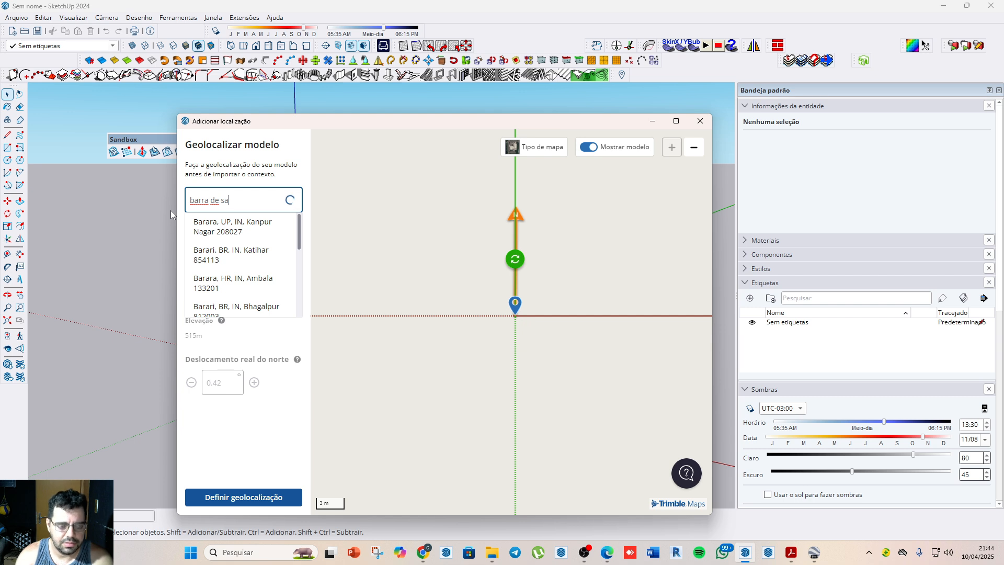
{"action": "type", "text": "o miguel"}
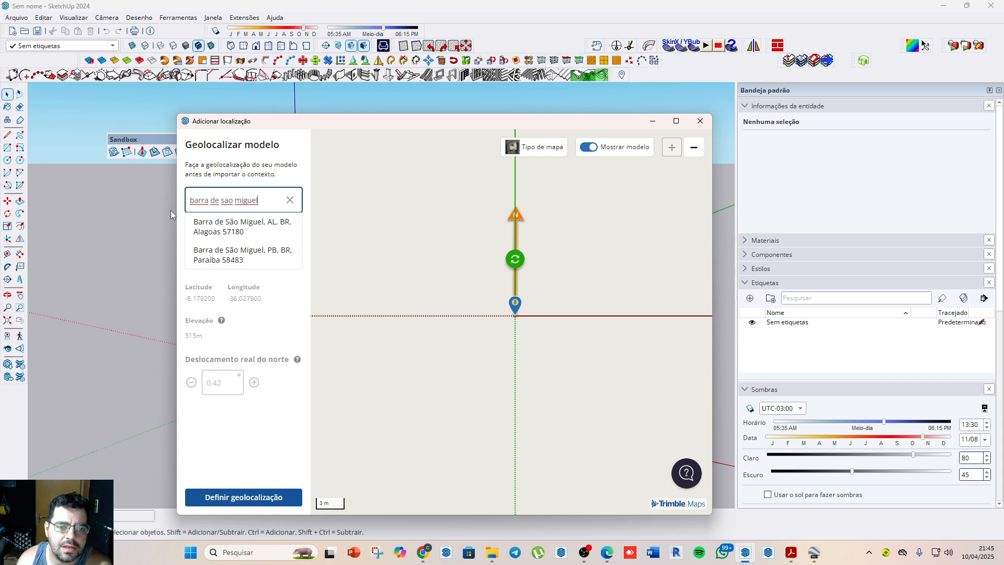
{"action": "left_click", "coordinate": [248, 254]}
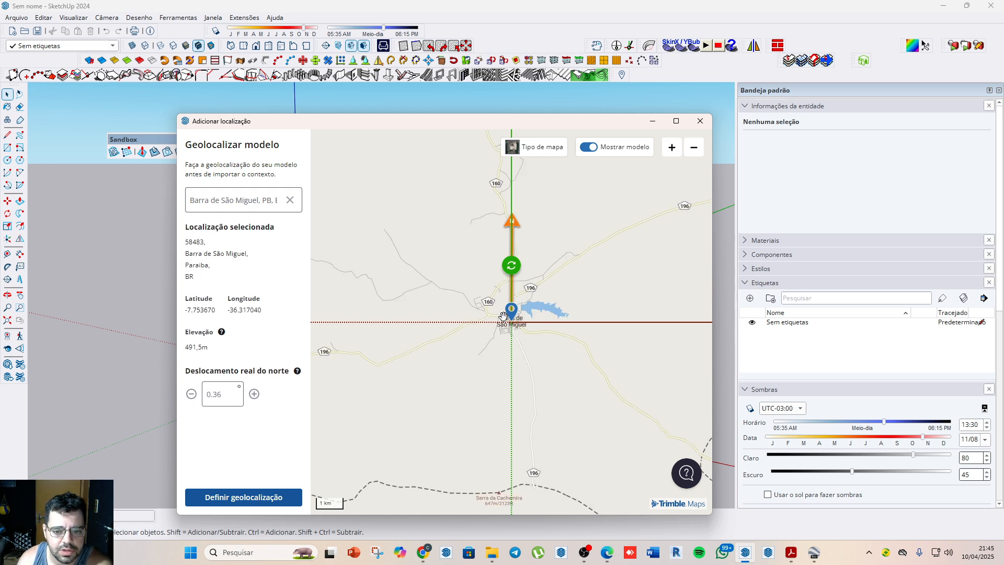
Step: Move the location pin to the vacant lot east of Rua Augusto Correia, north of Rua Doutor Luiz Casteliano, and geolocate the model there
{"action": "scroll", "coordinate": [502, 316], "scroll_direction": "up", "scroll_amount": 3}
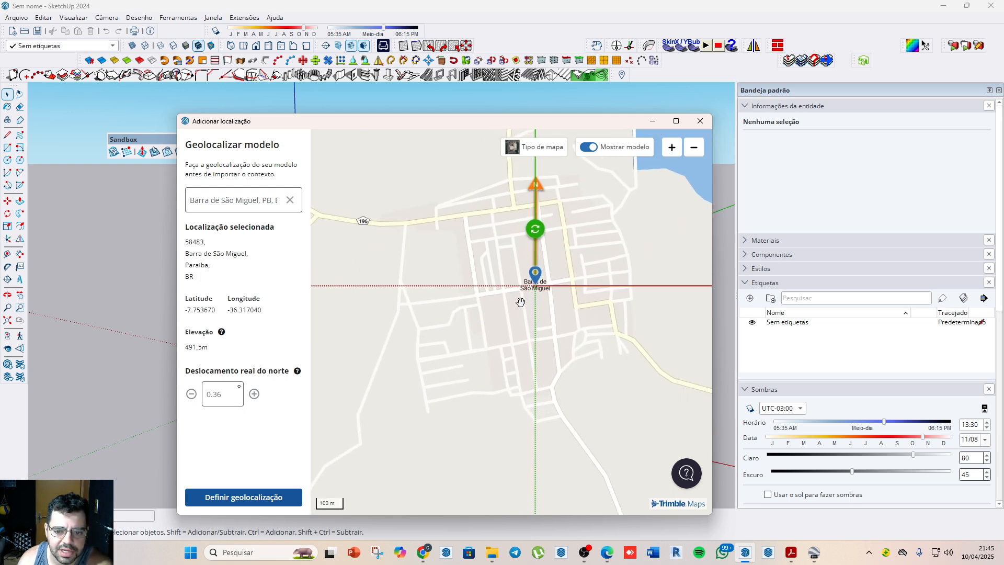
{"action": "scroll", "coordinate": [520, 302], "scroll_direction": "up", "scroll_amount": 2}
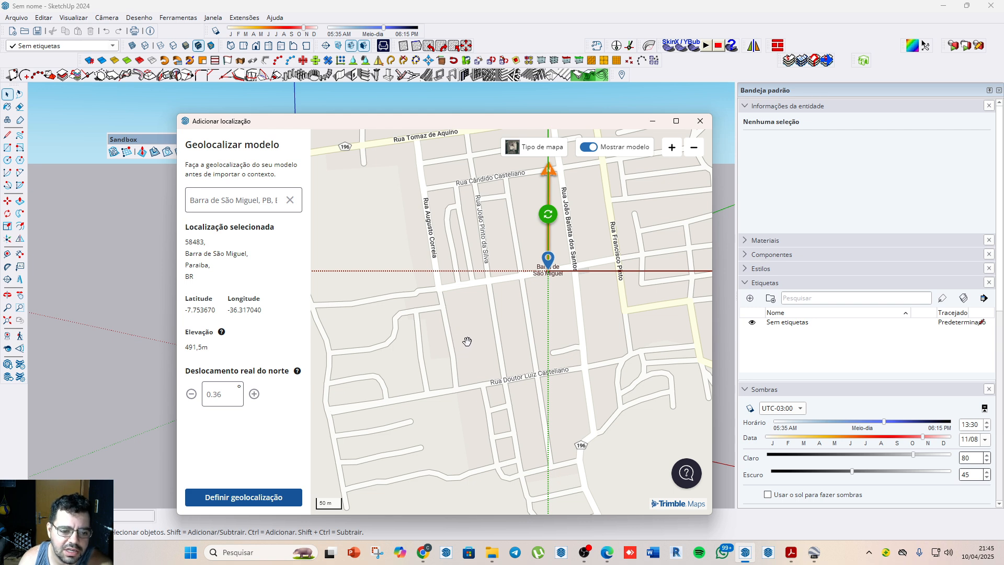
{"action": "left_click_drag", "start_coordinate": [546, 267], "coordinate": [457, 333]}
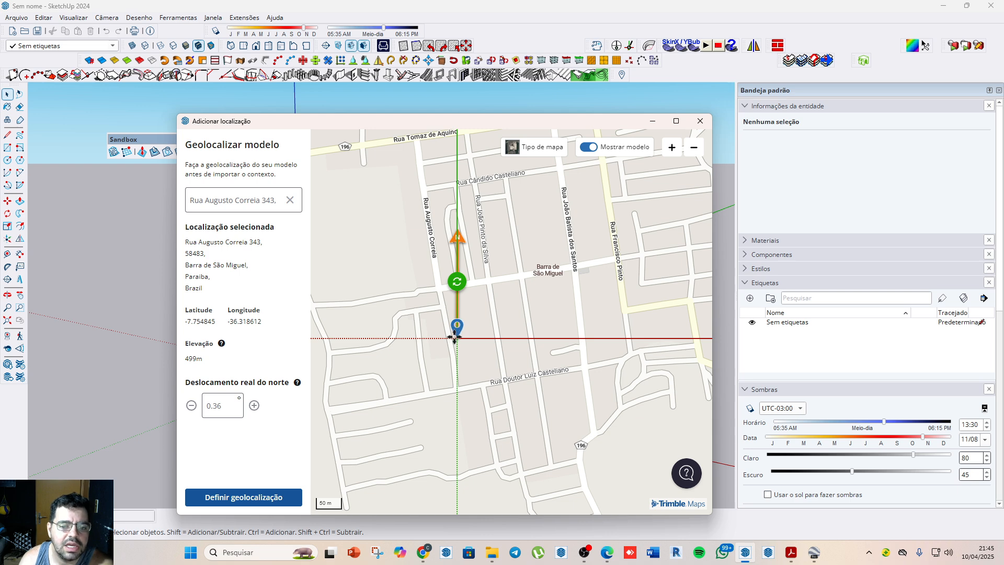
{"action": "left_click_drag", "start_coordinate": [455, 334], "coordinate": [456, 333]}
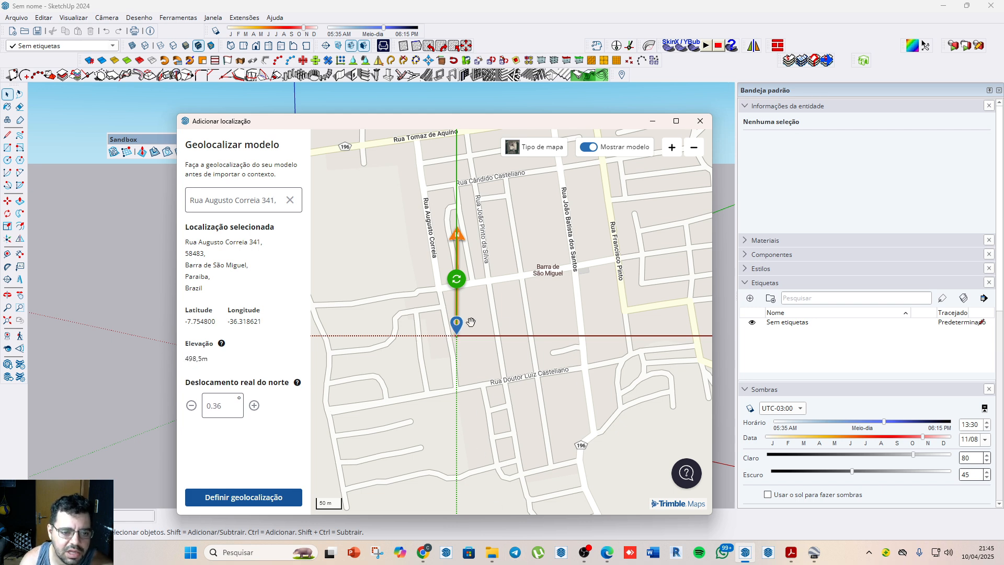
{"action": "left_click", "coordinate": [249, 502]}
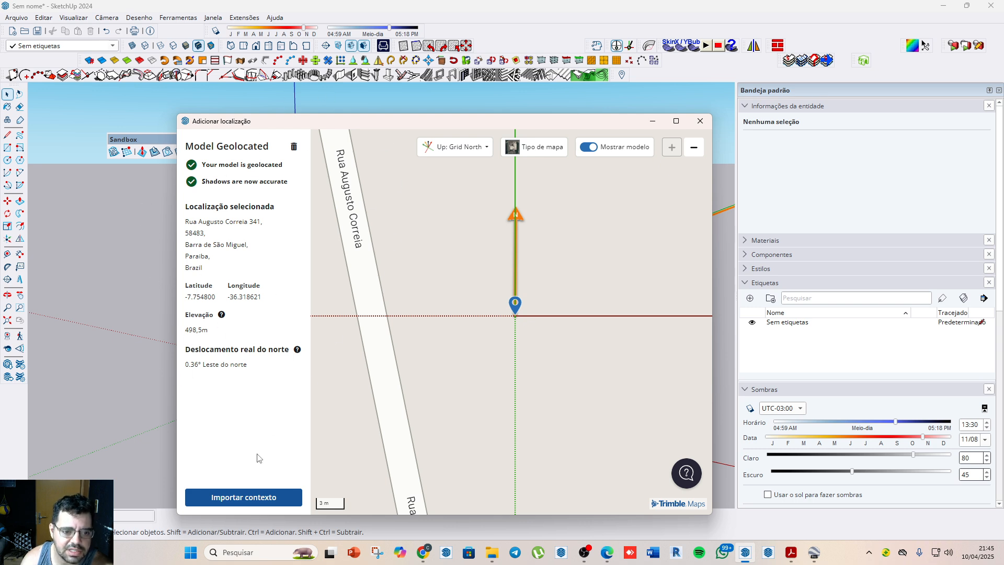
Step: Start the site context import and include the 3D mesh alongside the 2D plane, with mesh density set to low
{"action": "left_click", "coordinate": [266, 499]}
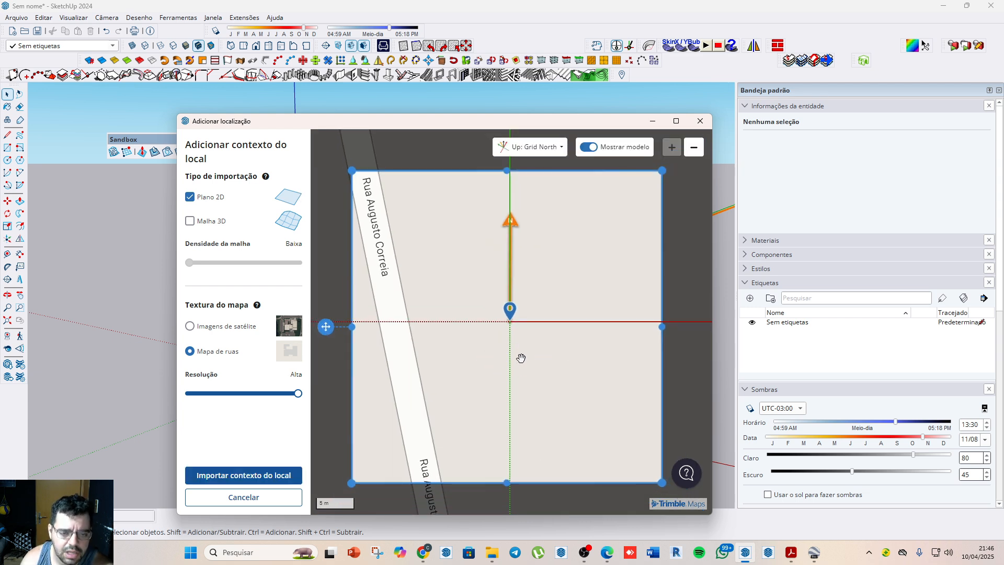
{"action": "left_click", "coordinate": [191, 220]}
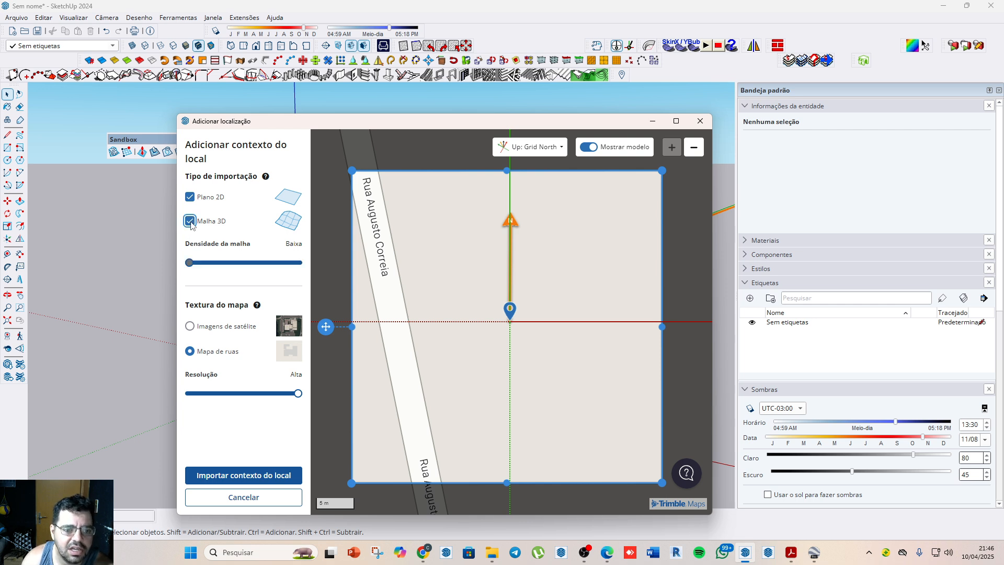
{"action": "left_click_drag", "start_coordinate": [190, 262], "coordinate": [300, 264]}
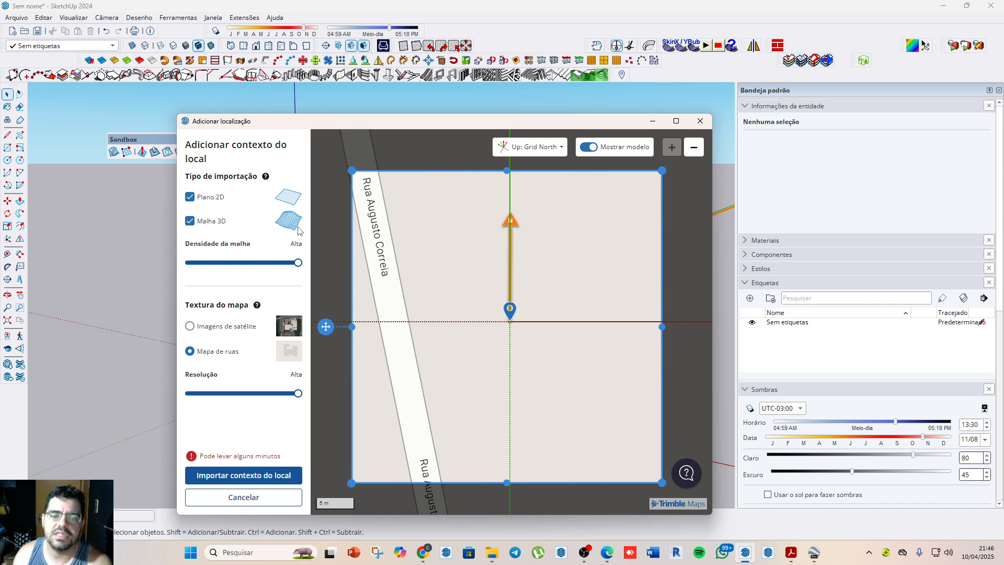
{"action": "left_click_drag", "start_coordinate": [248, 264], "coordinate": [172, 268]}
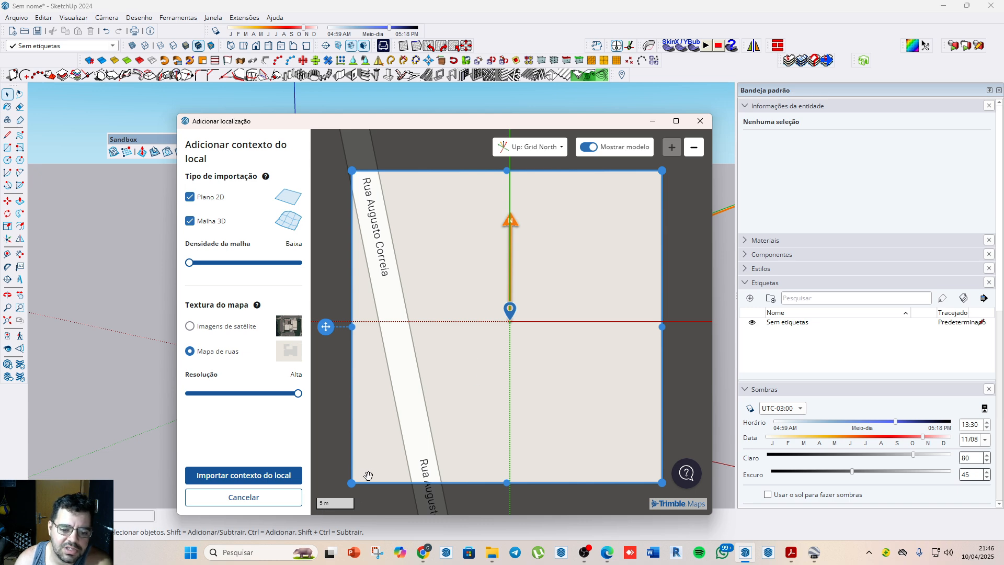
Step: Enlarge the import area over the surrounding blocks down to Rua Doutor Luiz Casteliano, try to import the site context, and close the location window
{"action": "left_click_drag", "start_coordinate": [351, 482], "coordinate": [329, 493]}
{"action": "scroll", "coordinate": [433, 396], "scroll_direction": "down", "scroll_amount": 3}
{"action": "scroll", "coordinate": [467, 358], "scroll_direction": "down", "scroll_amount": 2}
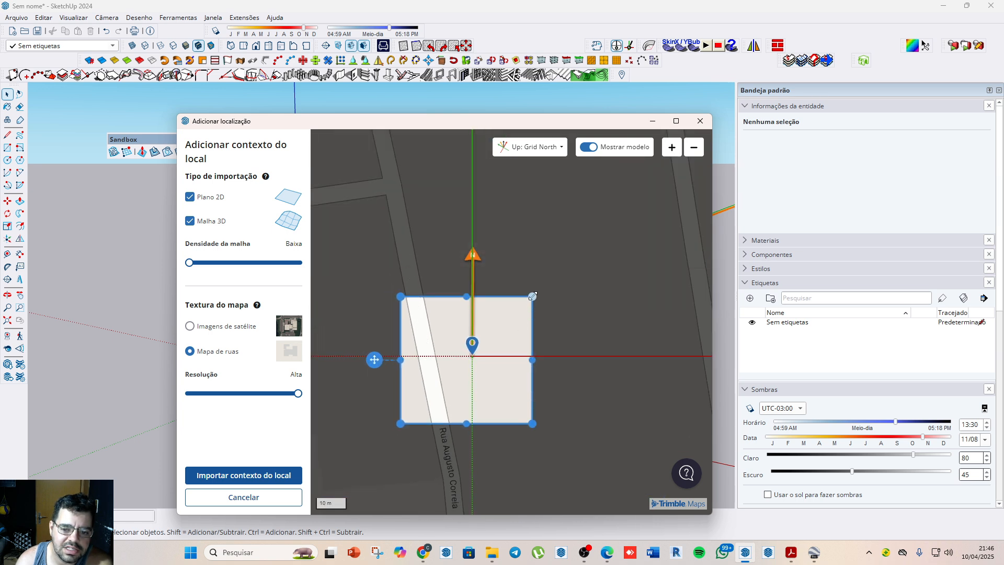
{"action": "left_click_drag", "start_coordinate": [533, 293], "coordinate": [674, 200]}
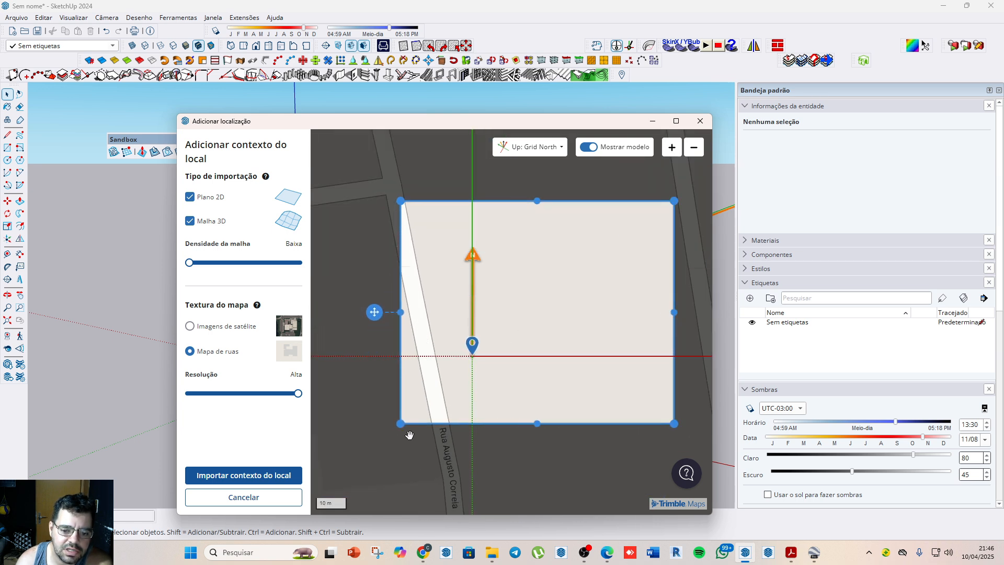
{"action": "left_click_drag", "start_coordinate": [401, 427], "coordinate": [352, 494]}
{"action": "scroll", "coordinate": [486, 358], "scroll_direction": "down", "scroll_amount": 3}
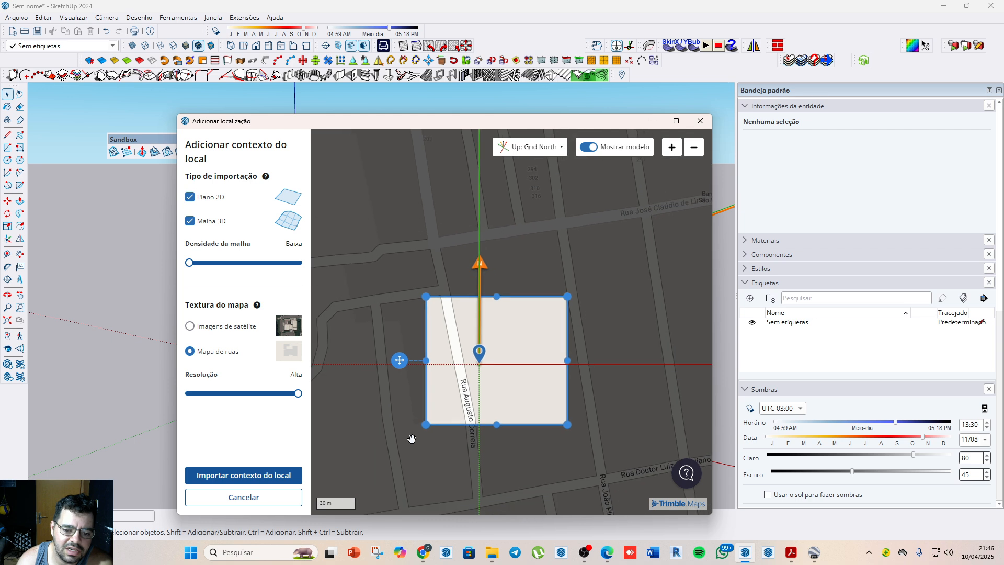
{"action": "left_click_drag", "start_coordinate": [424, 422], "coordinate": [399, 492]}
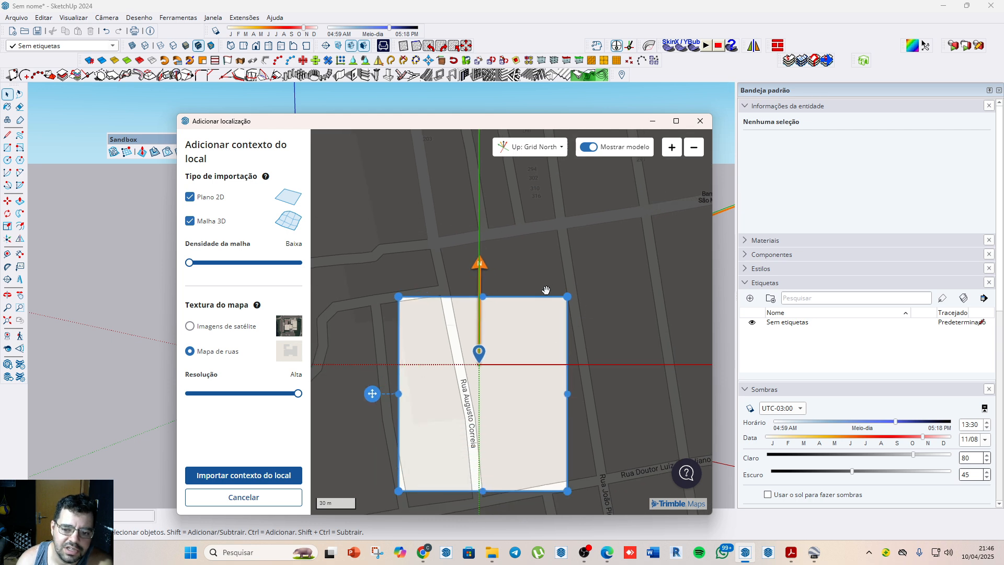
{"action": "left_click_drag", "start_coordinate": [567, 297], "coordinate": [631, 224]}
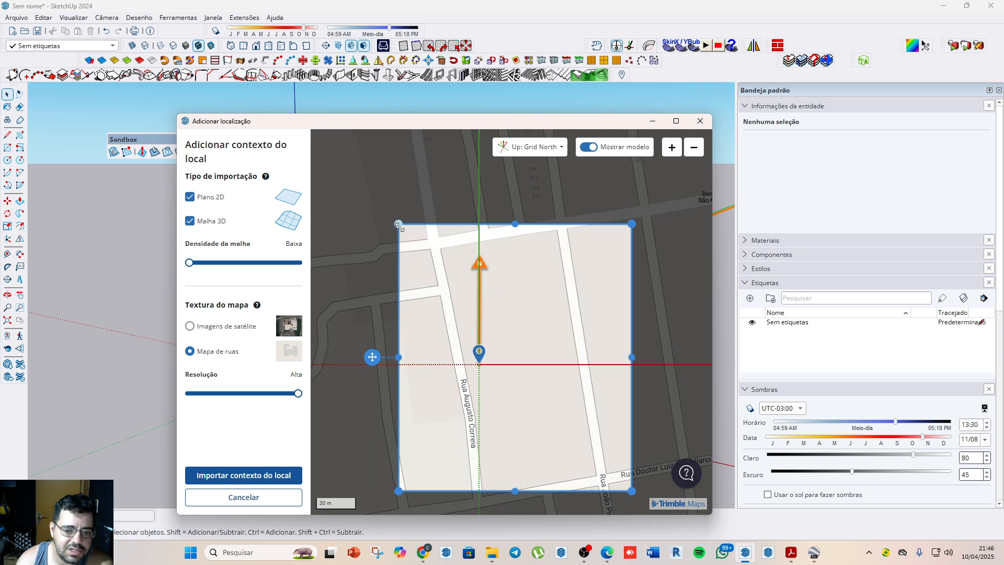
{"action": "left_click_drag", "start_coordinate": [398, 226], "coordinate": [352, 193]}
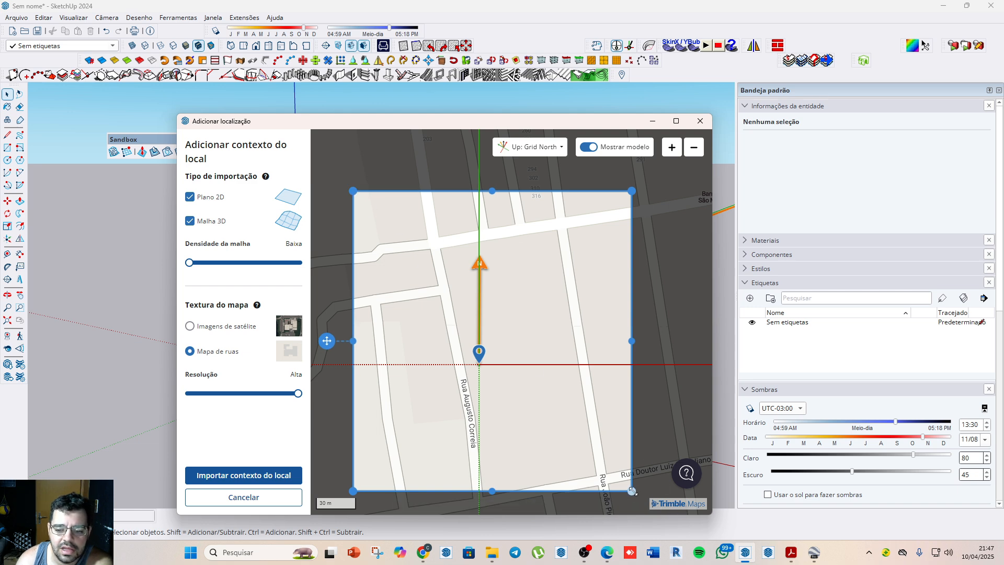
{"action": "left_click_drag", "start_coordinate": [631, 491], "coordinate": [651, 507]}
{"action": "scroll", "coordinate": [532, 333], "scroll_direction": "down", "scroll_amount": 1}
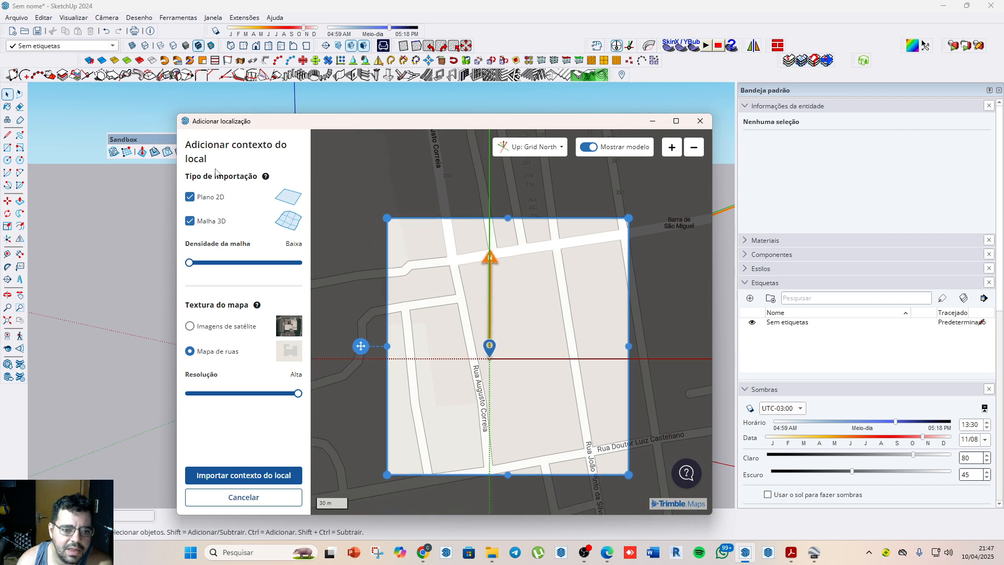
{"action": "left_click", "coordinate": [270, 477]}
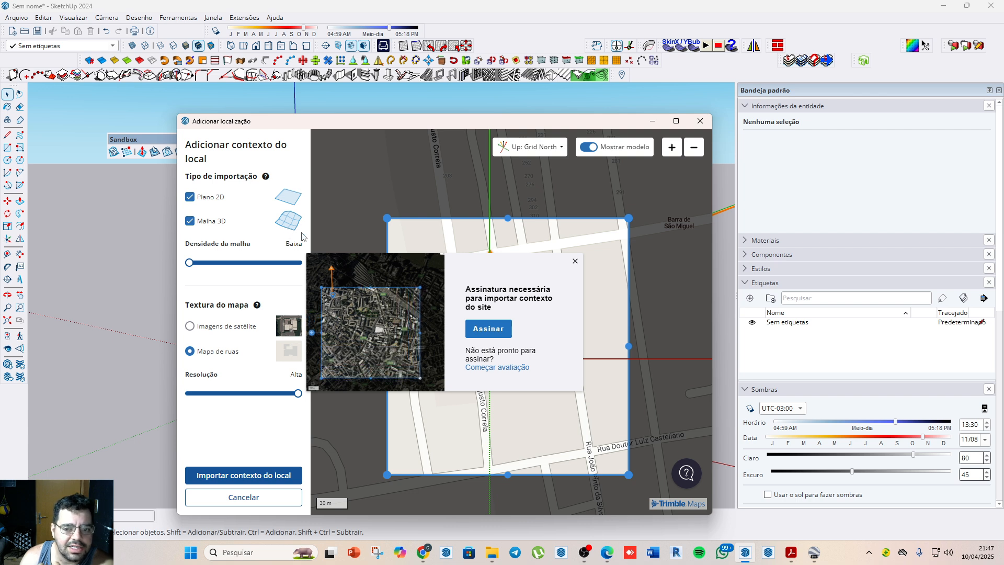
{"action": "left_click", "coordinate": [703, 124]}
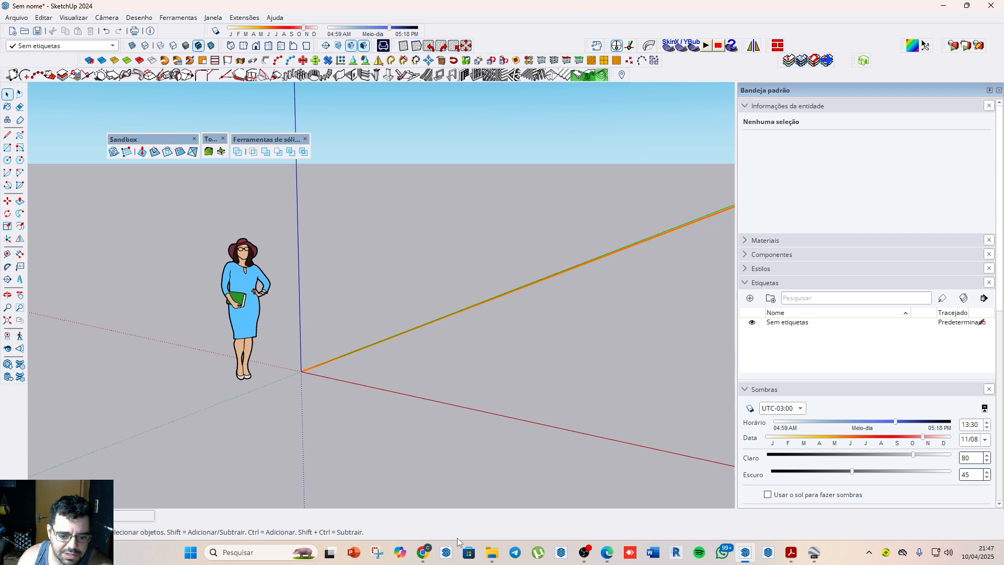
Step: Switch to Chrome, search Google for cadmapper, and open the CADMAPPER website
{"action": "left_click", "coordinate": [423, 552]}
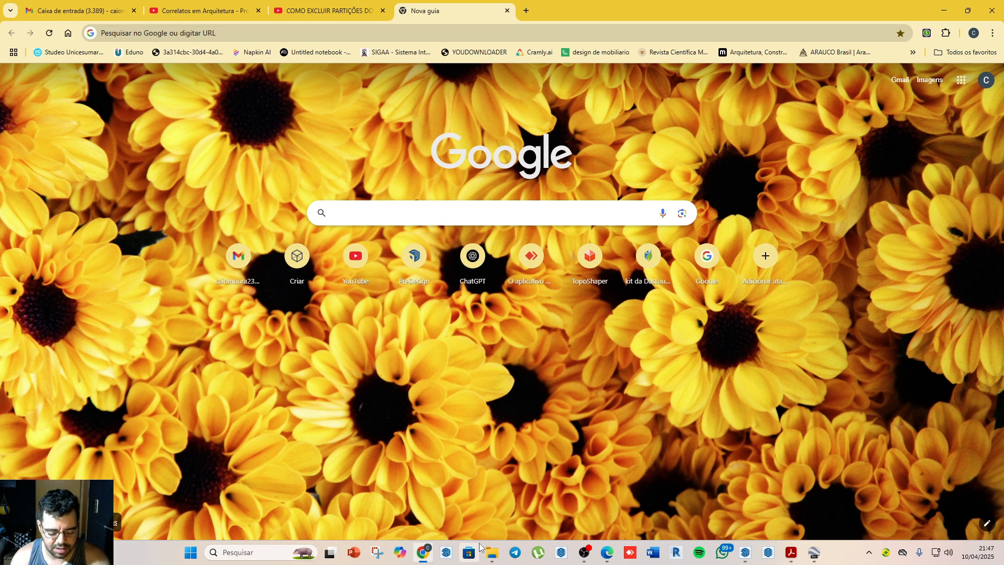
{"action": "type", "text": "cad"}
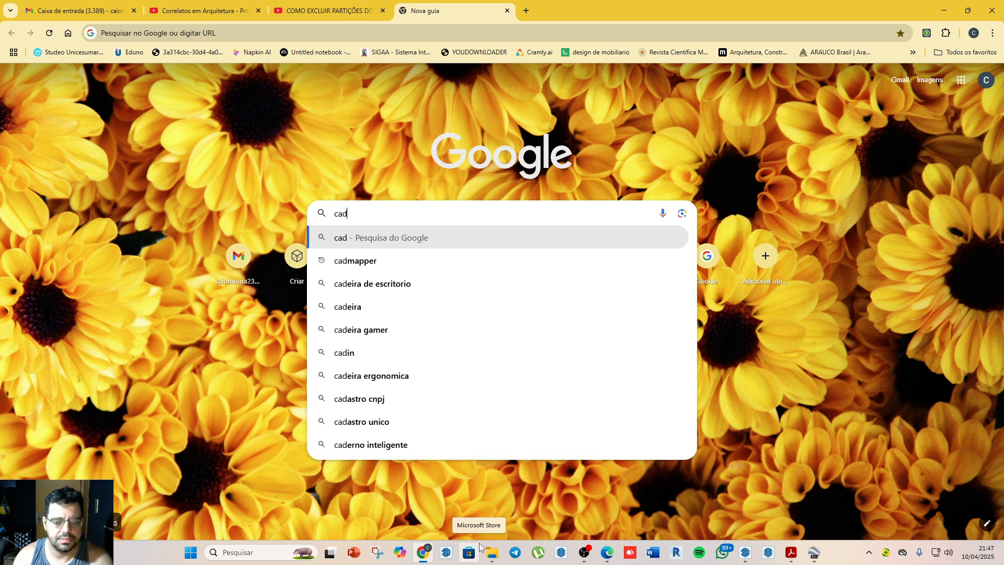
{"action": "key", "text": "Down"}
{"action": "key", "text": "Return"}
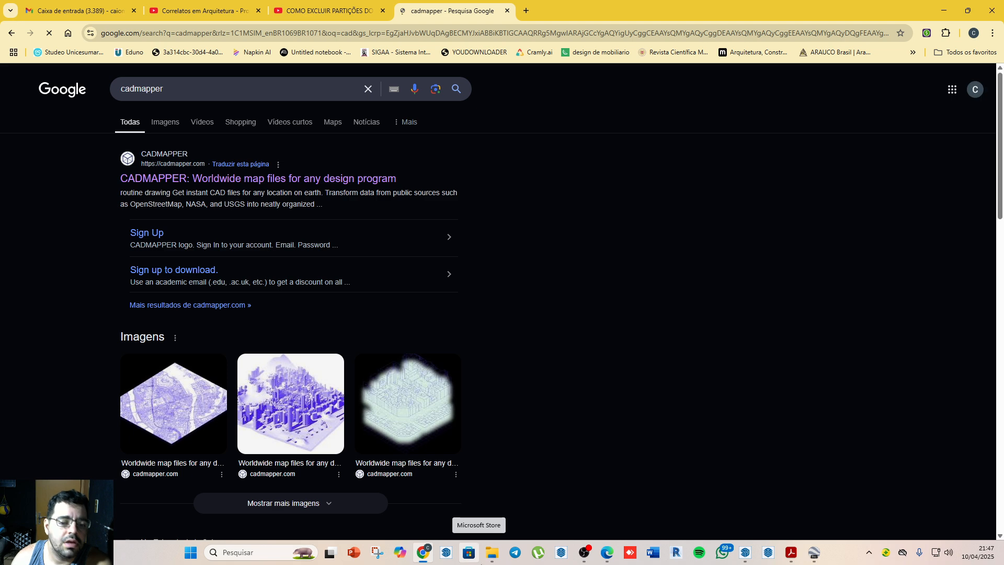
{"action": "left_click", "coordinate": [254, 181]}
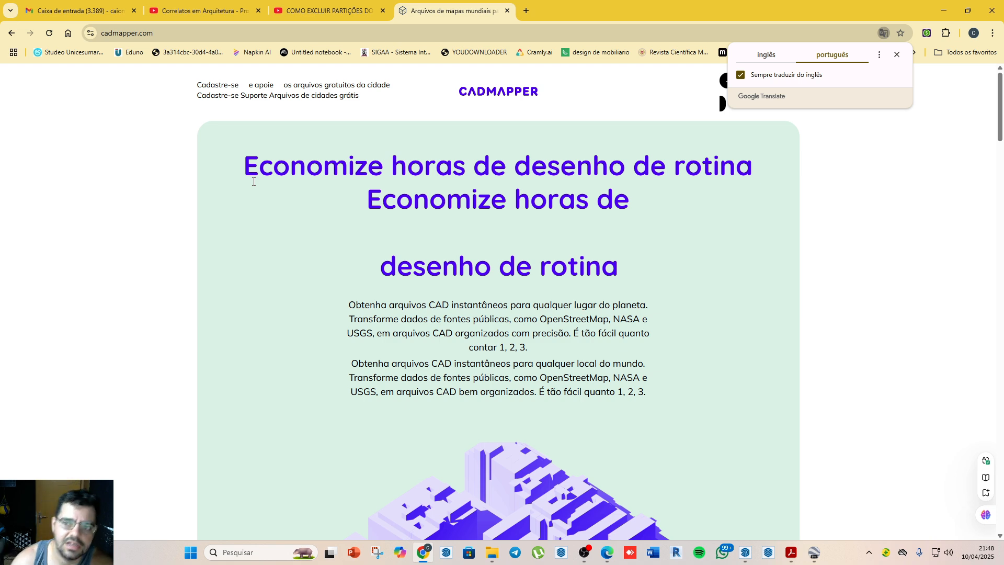
Step: Dismiss the page translation prompt, find the get-started section on the CADMAPPER homepage, and start creating a file
{"action": "scroll", "coordinate": [529, 350], "scroll_direction": "down", "scroll_amount": 10}
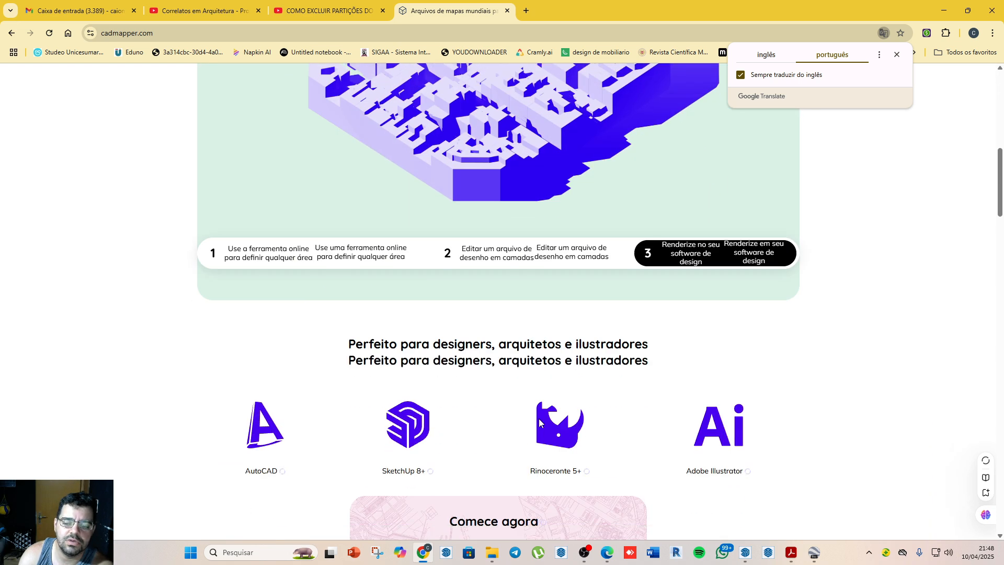
{"action": "scroll", "coordinate": [538, 418], "scroll_direction": "up", "scroll_amount": 10}
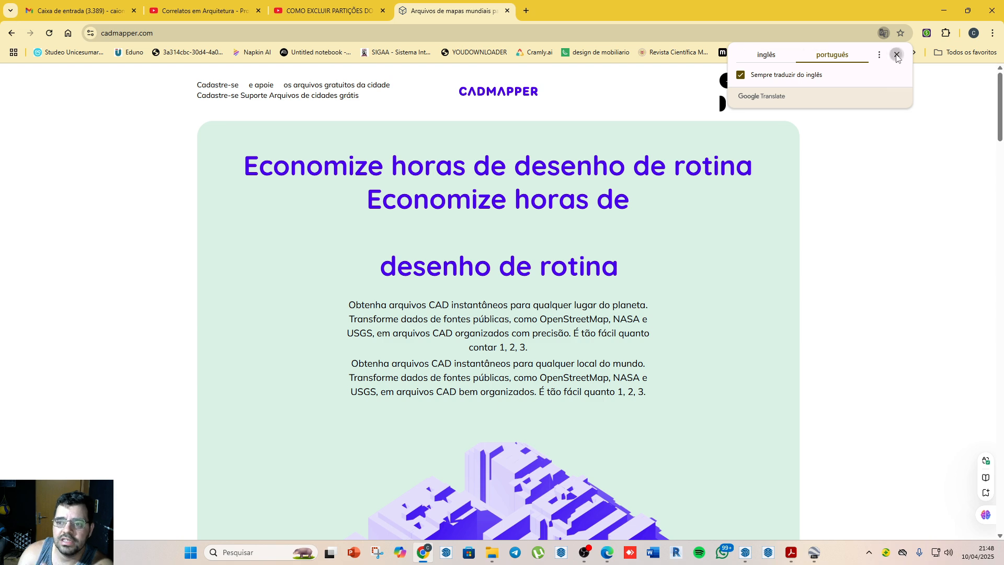
{"action": "left_click", "coordinate": [897, 54]}
{"action": "scroll", "coordinate": [599, 402], "scroll_direction": "down", "scroll_amount": 1}
{"action": "scroll", "coordinate": [597, 400], "scroll_direction": "down", "scroll_amount": 8}
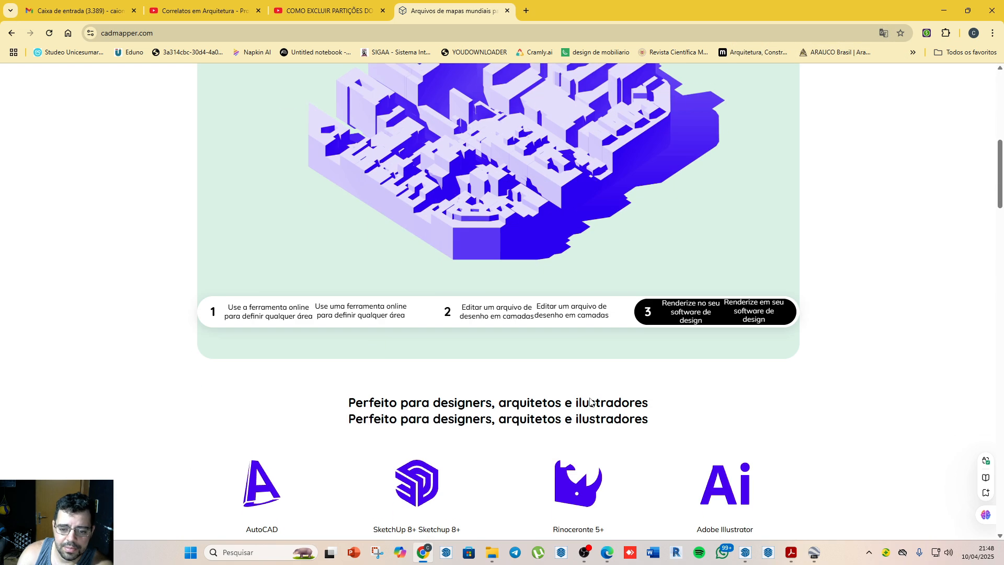
{"action": "scroll", "coordinate": [519, 394], "scroll_direction": "down", "scroll_amount": 5}
{"action": "scroll", "coordinate": [519, 394], "scroll_direction": "down", "scroll_amount": 1}
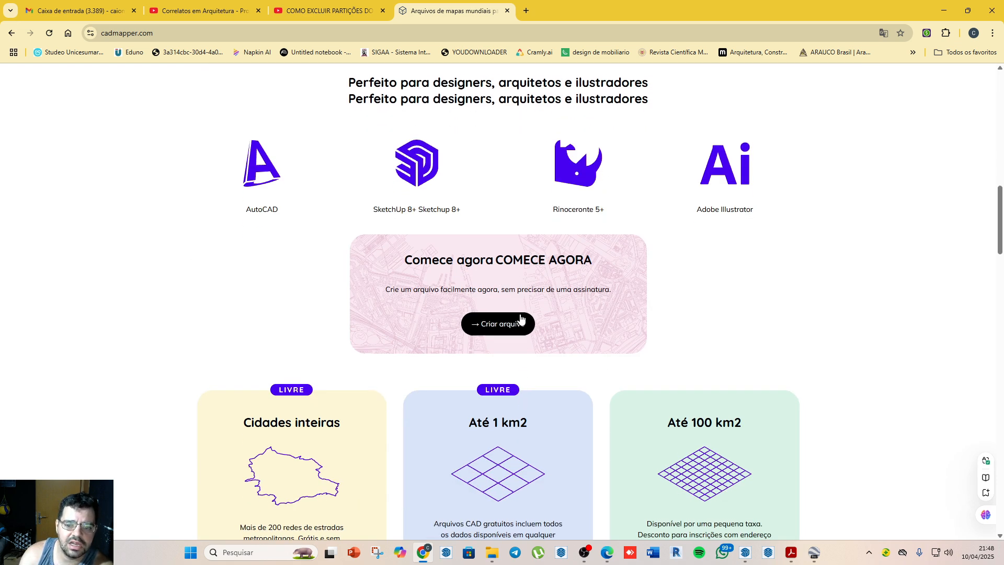
{"action": "left_click", "coordinate": [504, 322]}
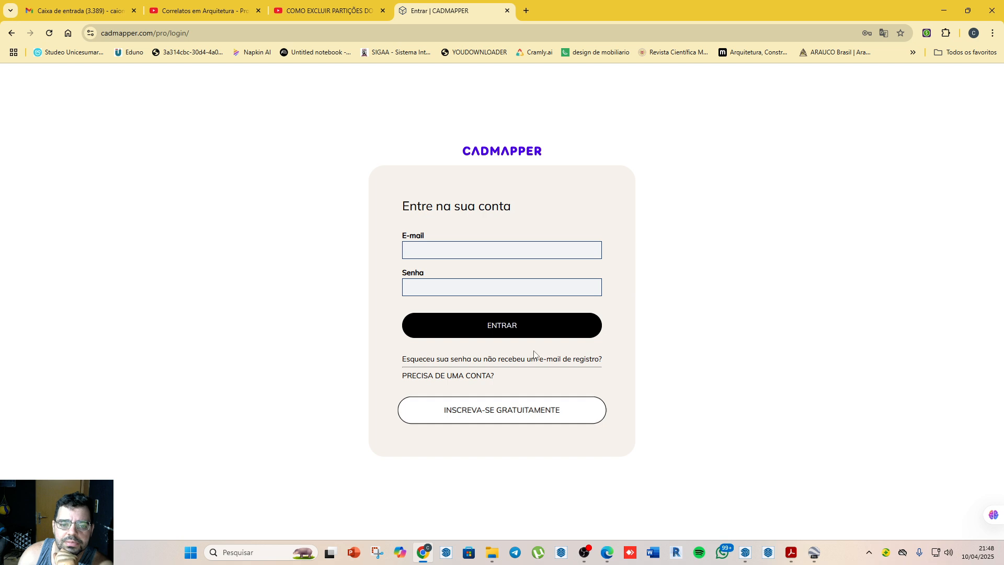
Step: Sign in to the CADMAPPER account with the saved e-mail and password, entering the Windows PIN to authorize filling them in
{"action": "left_click", "coordinate": [479, 248]}
{"action": "left_click", "coordinate": [500, 282]}
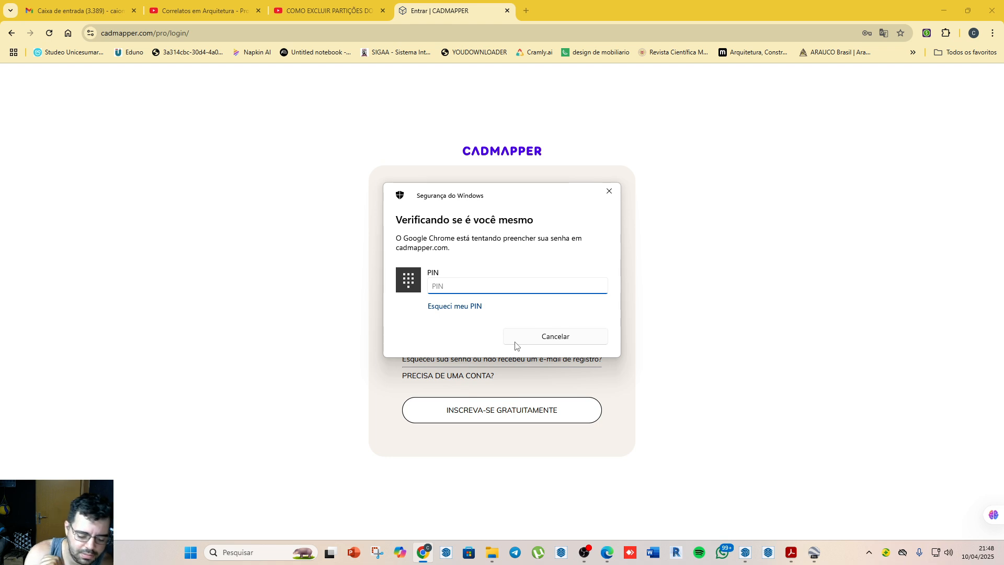
{"action": "type", "text": "•"}
{"action": "key", "text": "BackSpace"}
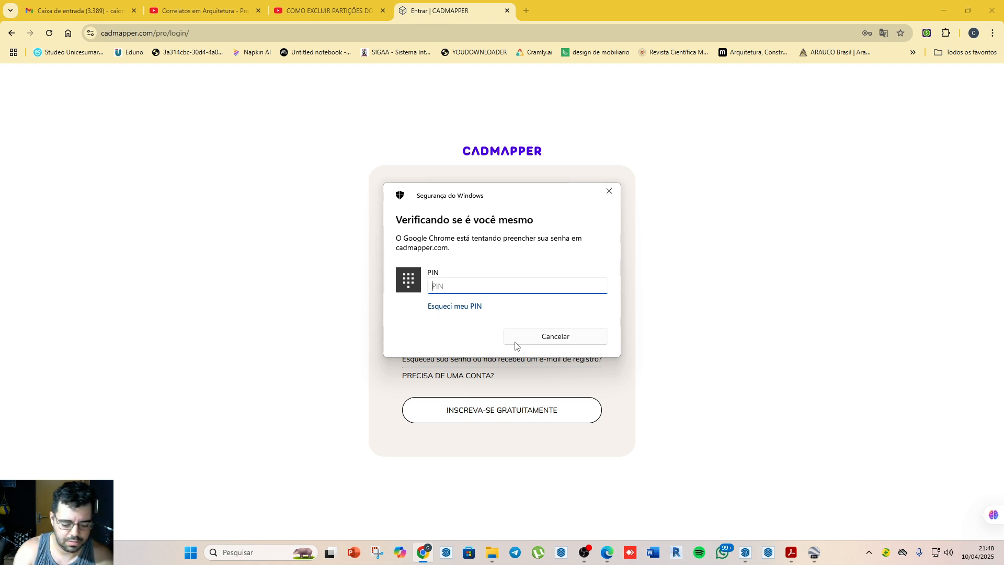
{"action": "type", "text": "••••"}
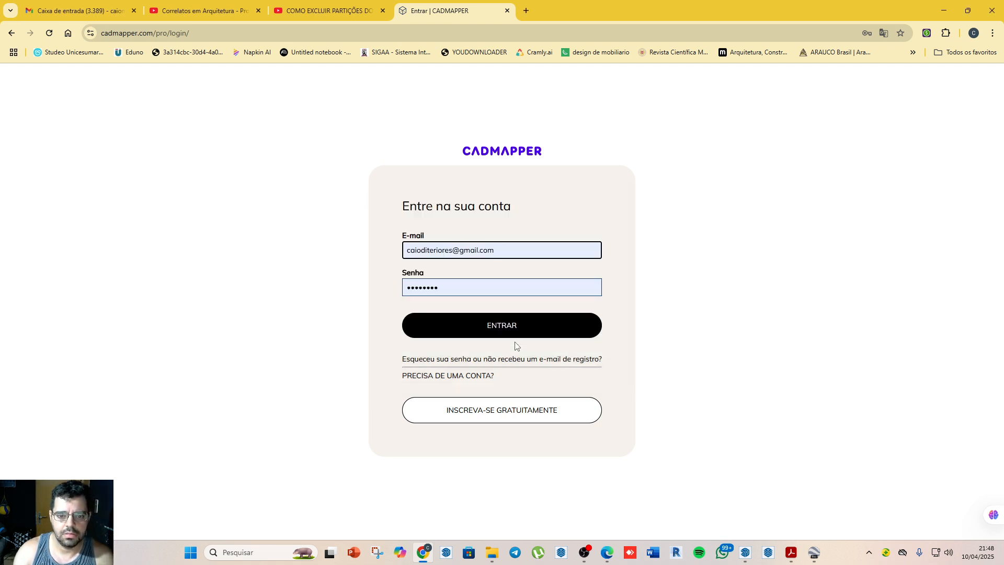
{"action": "left_click", "coordinate": [504, 336]}
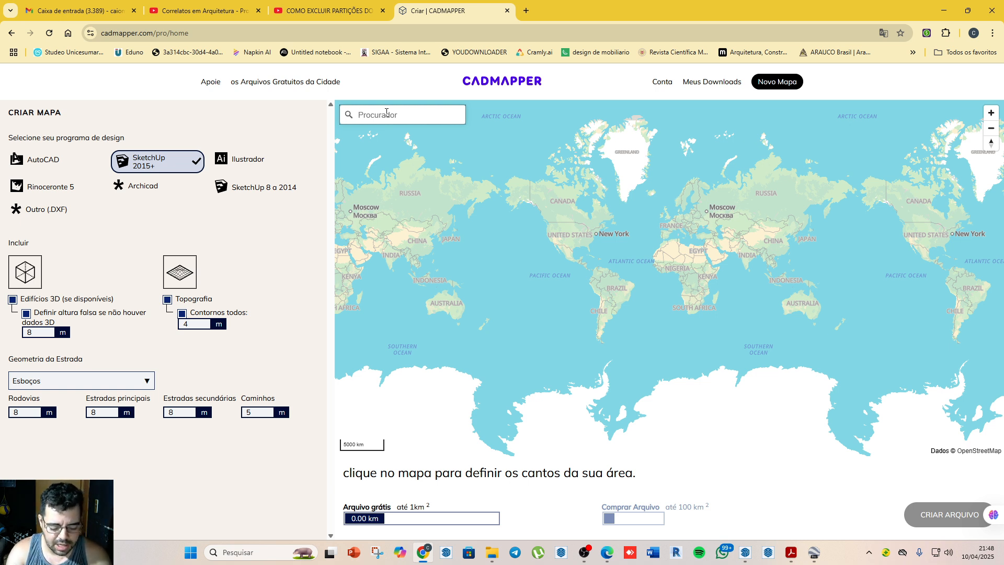
Step: Search the map for sao paulo and centre it on the city of São Paulo, Brazil
{"action": "type", "text": "sao"}
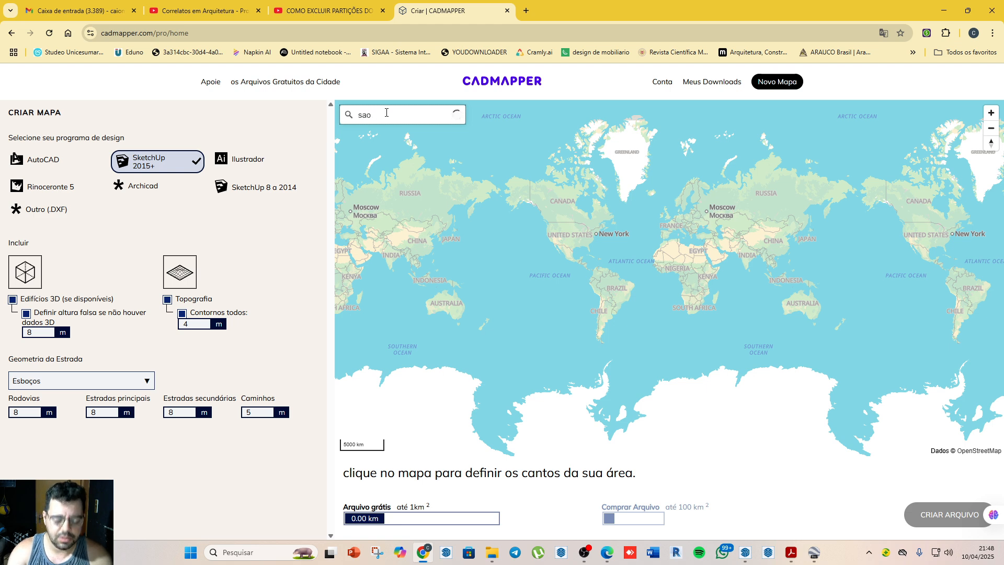
{"action": "type", "text": " paulo"}
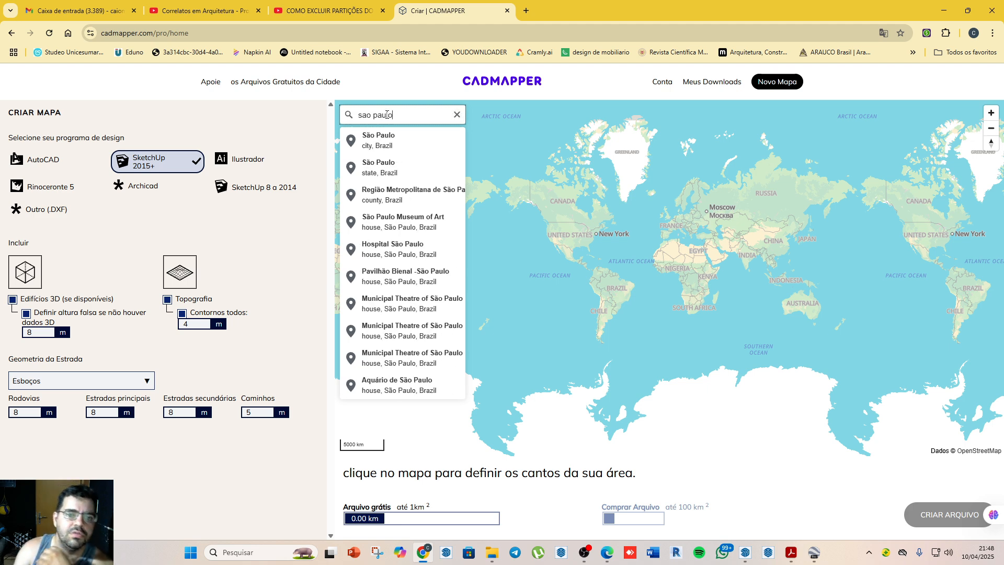
{"action": "left_click", "coordinate": [384, 151]}
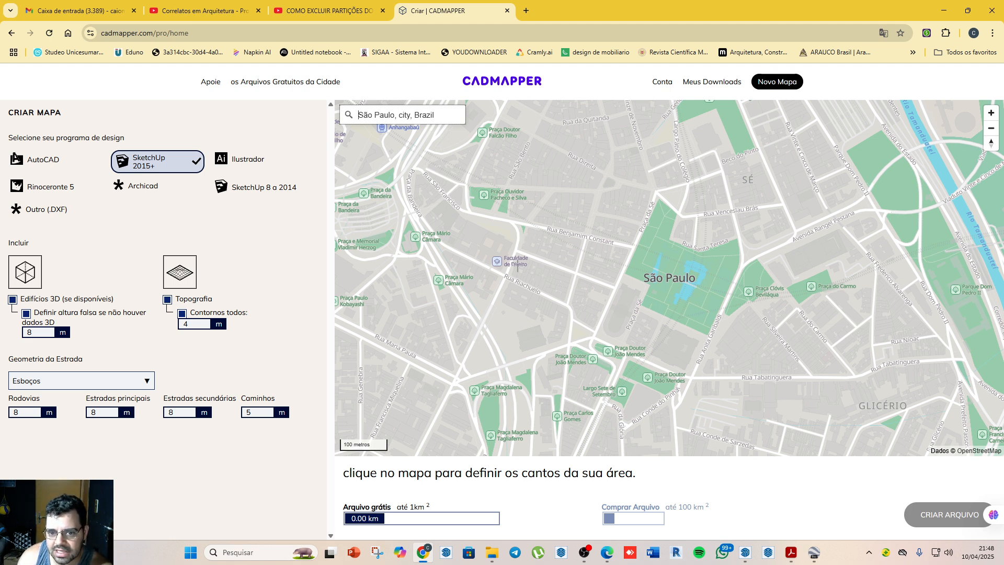
Step: Examine the building and street coverage on the map around São Paulo's Praça da Sé and Rua Tabatinguera
{"action": "scroll", "coordinate": [527, 168], "scroll_direction": "up", "scroll_amount": 2}
{"action": "scroll", "coordinate": [549, 251], "scroll_direction": "up", "scroll_amount": 3}
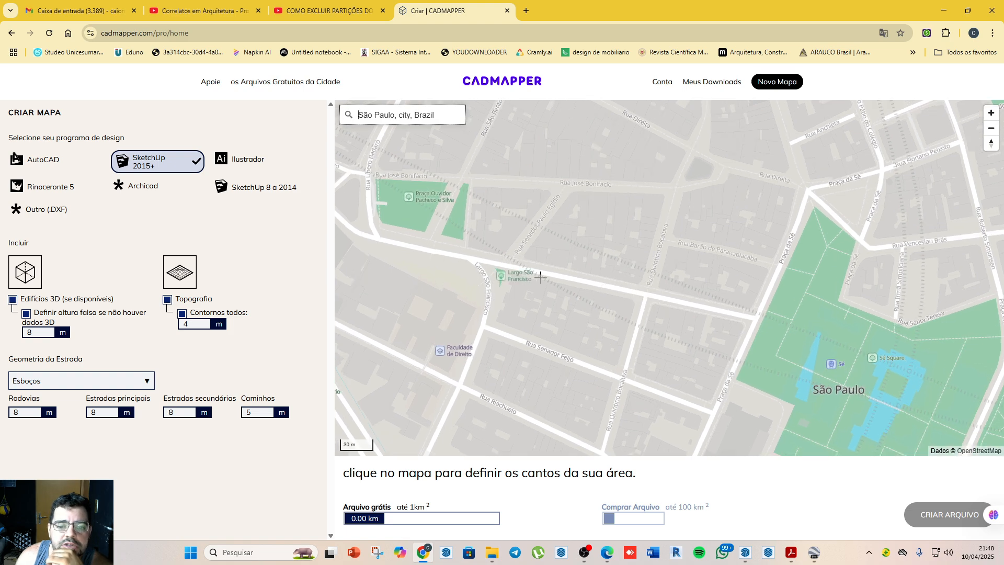
{"action": "scroll", "coordinate": [512, 230], "scroll_direction": "down", "scroll_amount": 5}
{"action": "scroll", "coordinate": [616, 290], "scroll_direction": "up", "scroll_amount": 4}
{"action": "scroll", "coordinate": [628, 290], "scroll_direction": "up", "scroll_amount": 3}
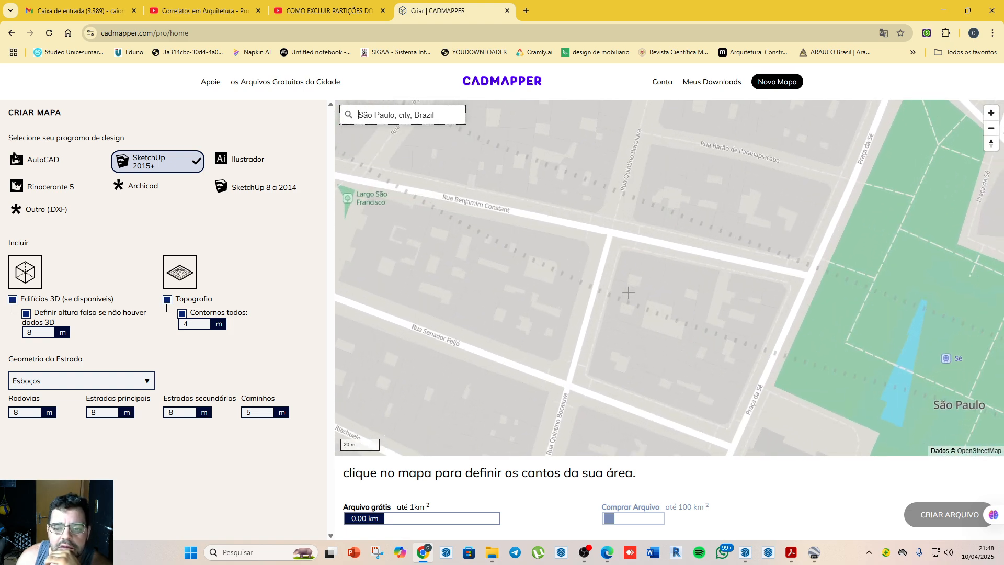
{"action": "scroll", "coordinate": [610, 284], "scroll_direction": "down", "scroll_amount": 3}
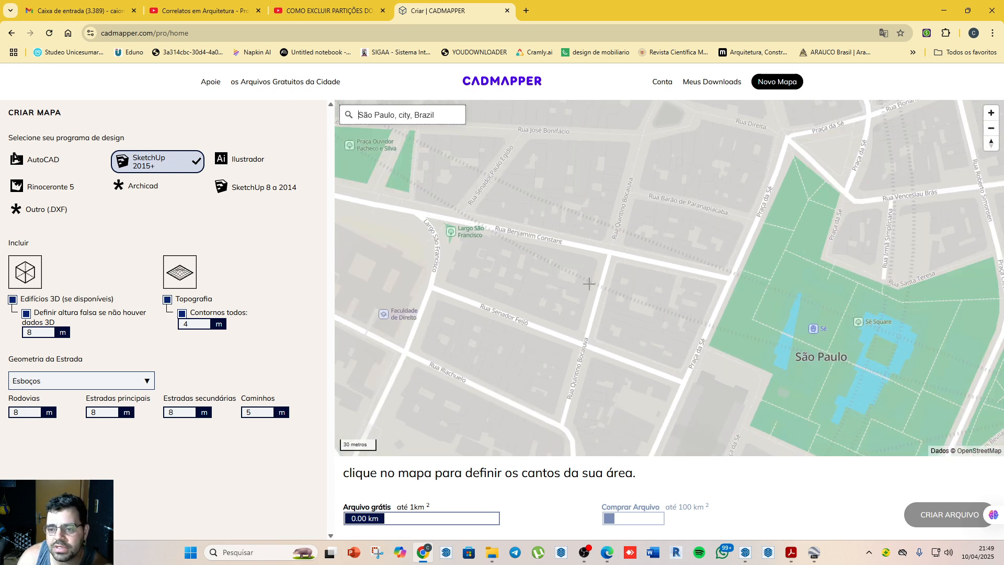
{"action": "scroll", "coordinate": [604, 308], "scroll_direction": "down", "scroll_amount": 4}
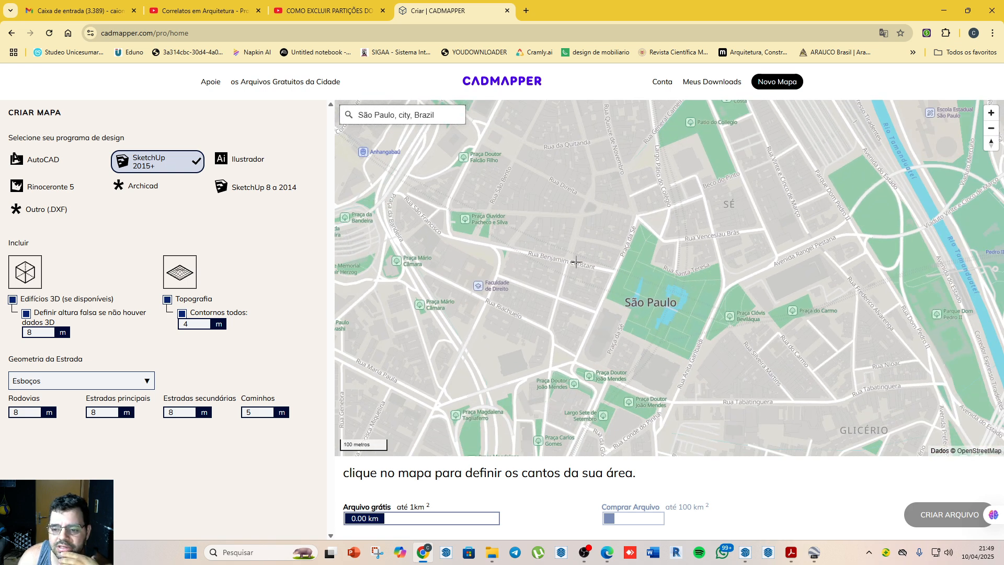
{"action": "scroll", "coordinate": [586, 231], "scroll_direction": "down", "scroll_amount": 4}
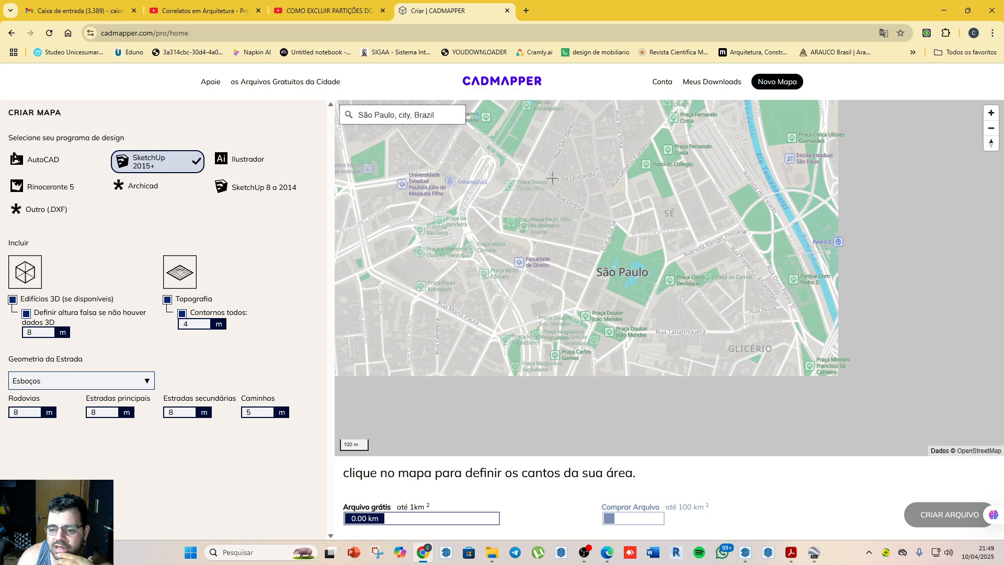
{"action": "scroll", "coordinate": [695, 314], "scroll_direction": "up", "scroll_amount": 7}
{"action": "scroll", "coordinate": [662, 329], "scroll_direction": "up", "scroll_amount": 2}
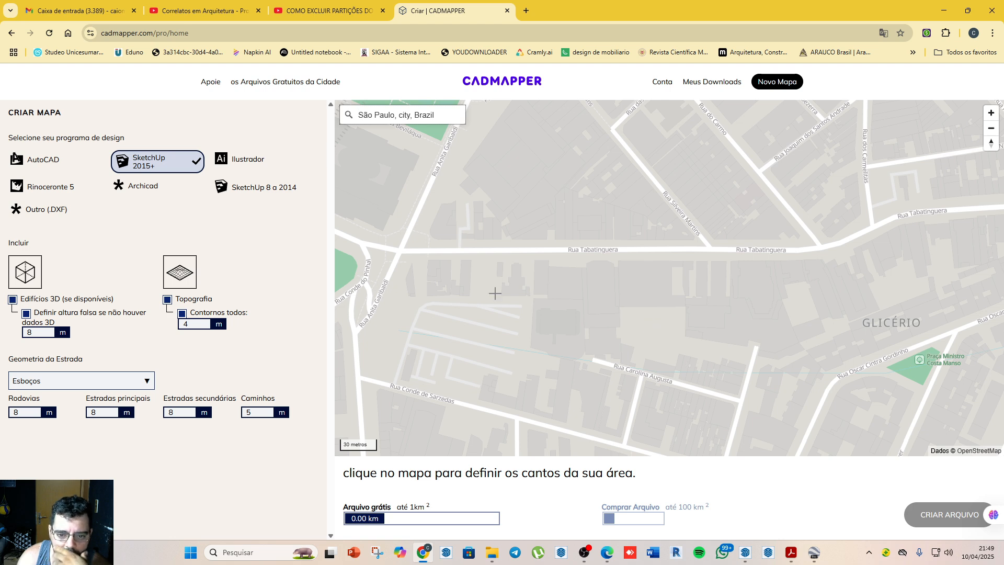
{"action": "scroll", "coordinate": [533, 318], "scroll_direction": "down", "scroll_amount": 2}
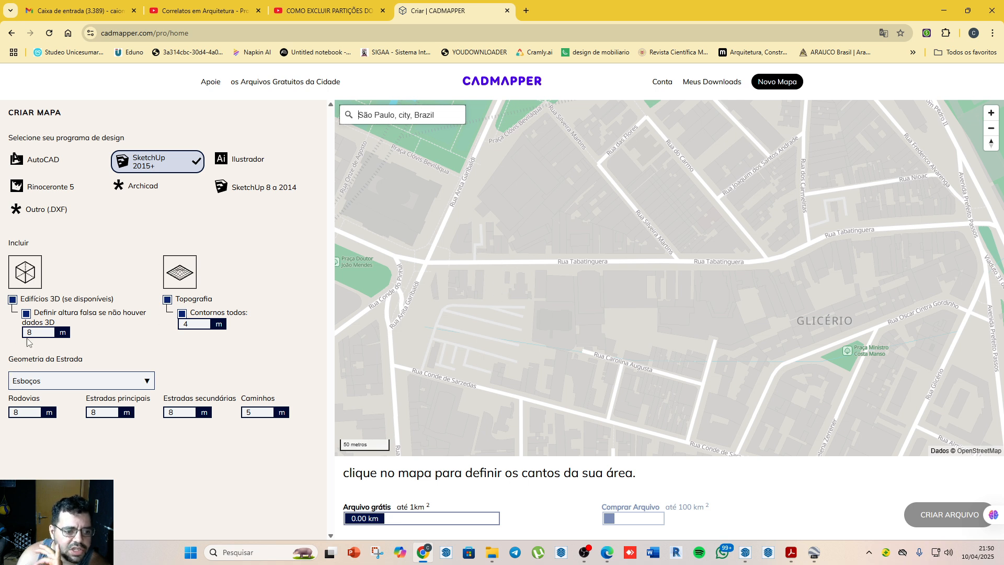
Step: Review the topography contour option with its 4 m interval and the available road geometry types, keeping Esboços
{"action": "left_click", "coordinate": [183, 314]}
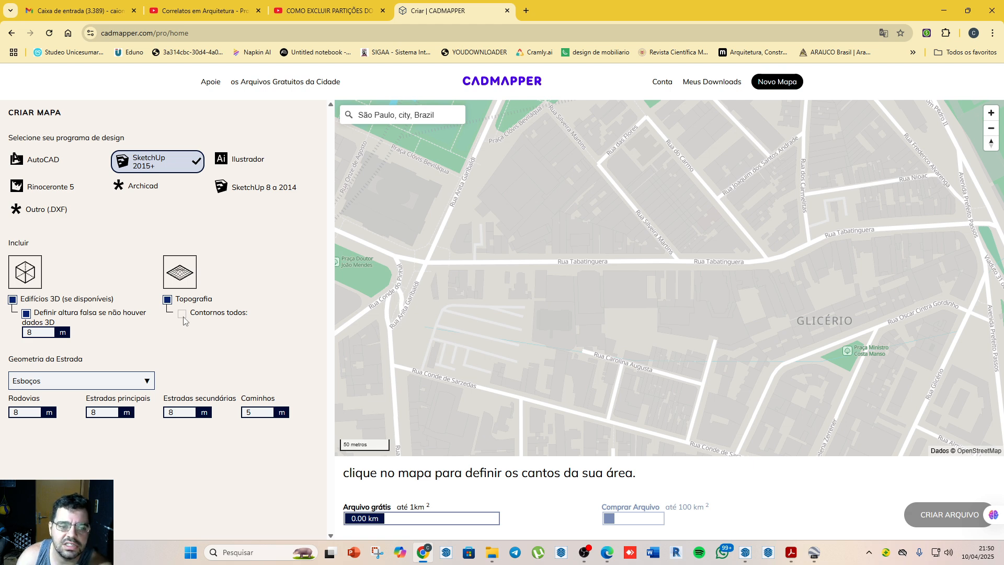
{"action": "left_click", "coordinate": [183, 314]}
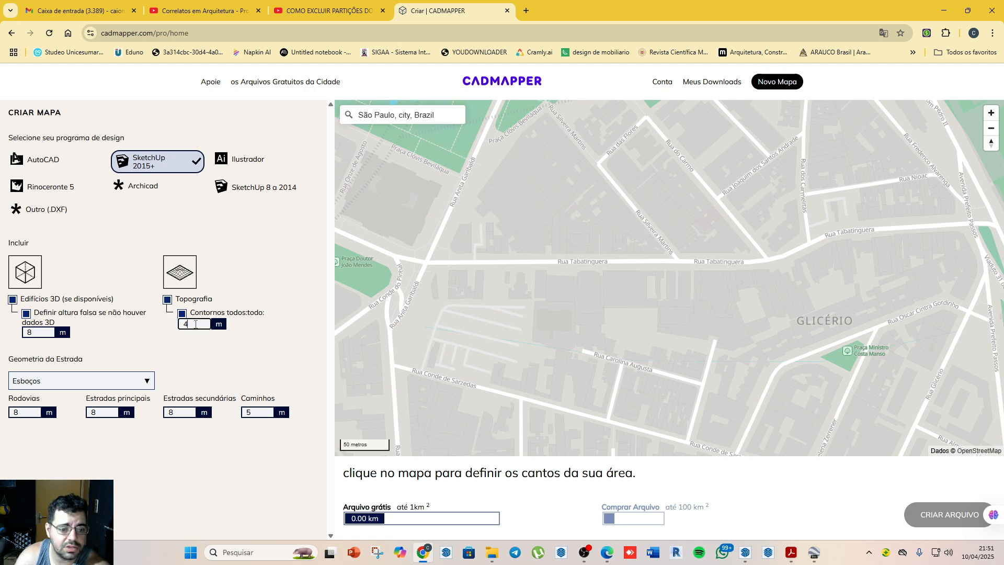
{"action": "left_click_drag", "start_coordinate": [196, 324], "coordinate": [159, 326]}
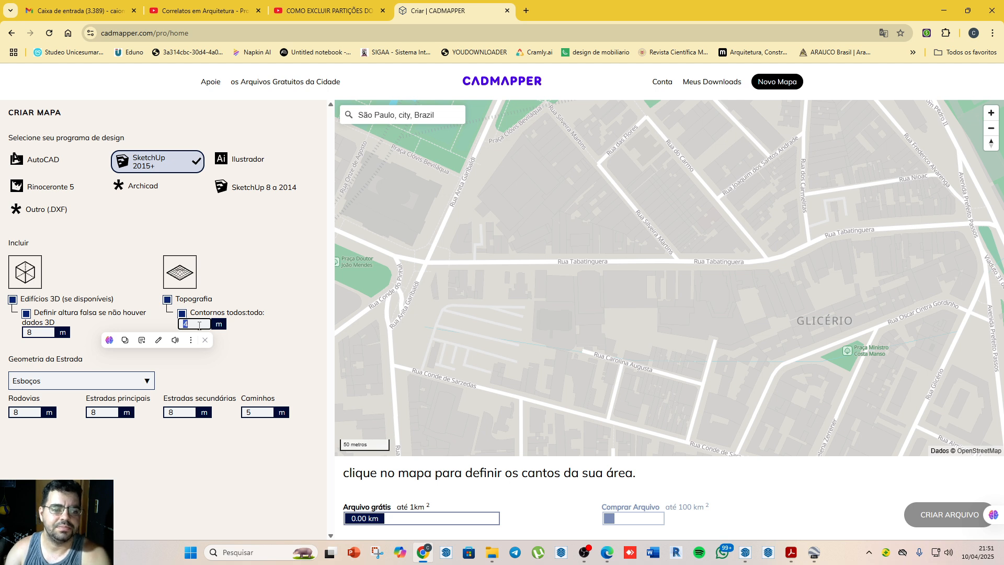
{"action": "left_click", "coordinate": [286, 339]}
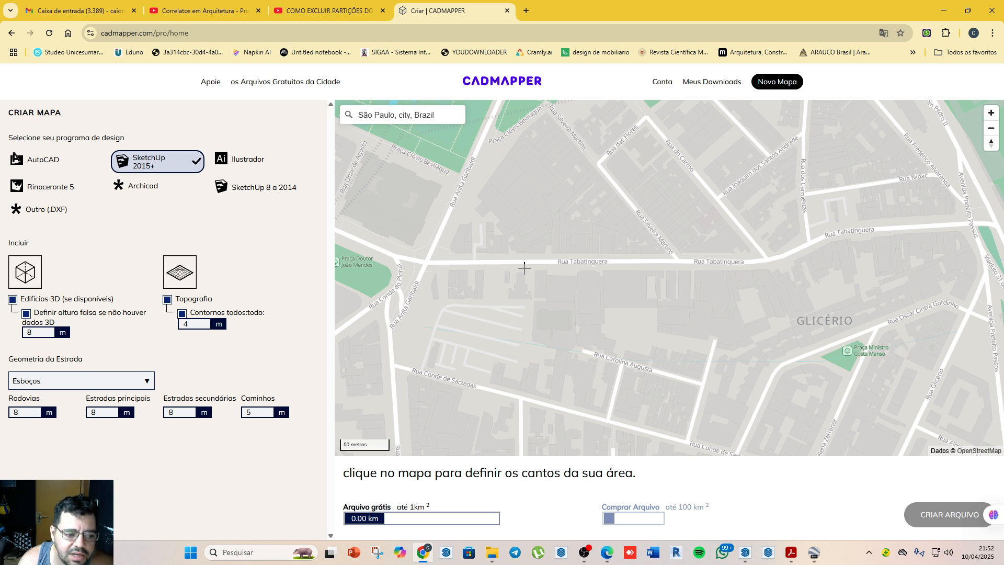
{"action": "left_click", "coordinate": [116, 381]}
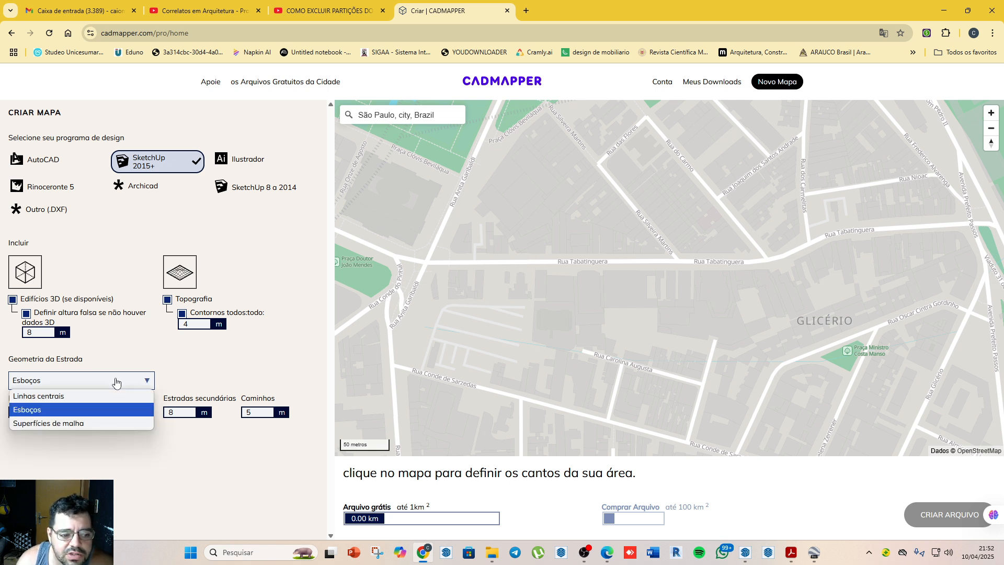
{"action": "left_click", "coordinate": [30, 413]}
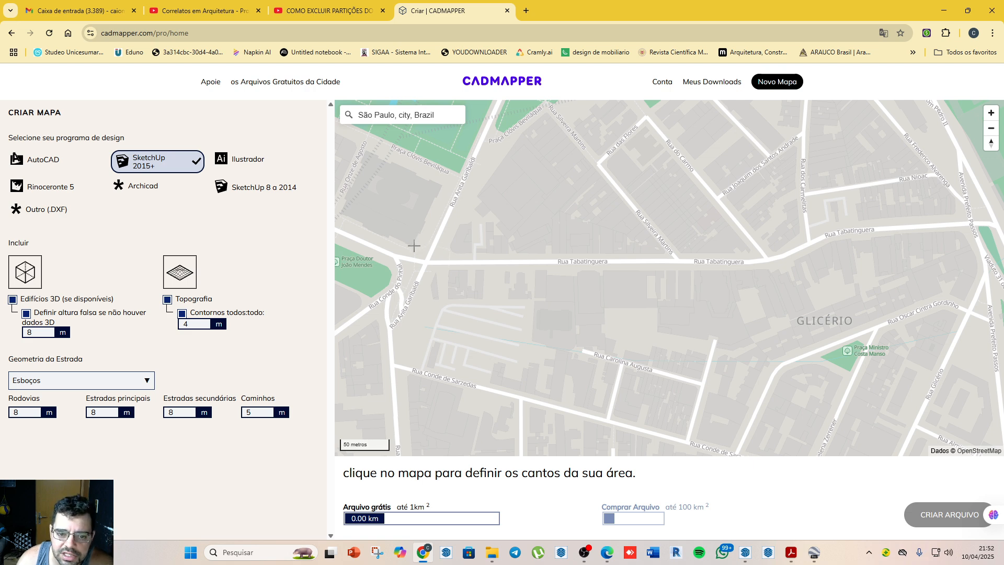
Step: Define a rectangular map area of about 0.02 km² covering the block between Rua Tabatinguera and Rua Conde de Sarzedas
{"action": "left_click_drag", "start_coordinate": [413, 246], "coordinate": [500, 312]}
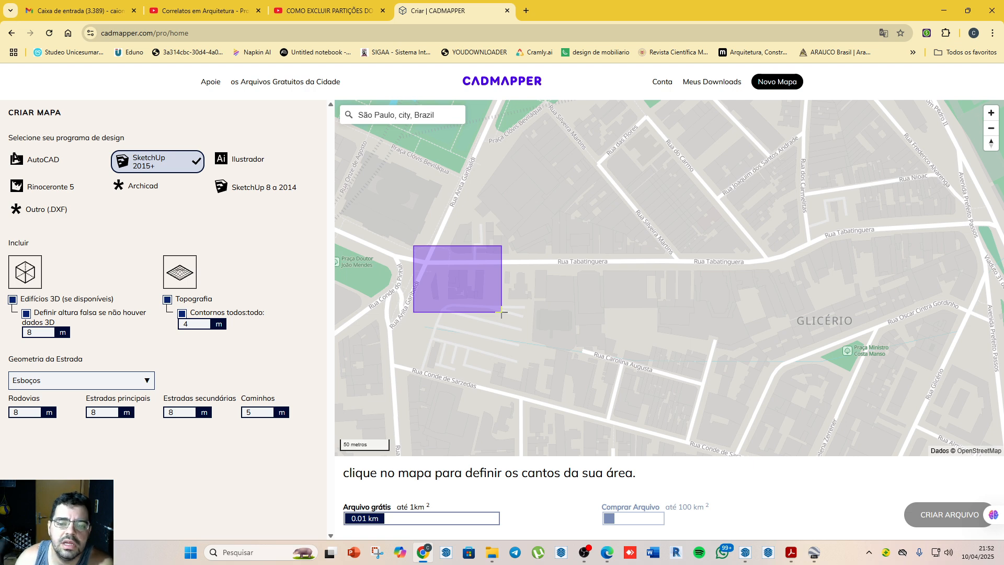
{"action": "left_click_drag", "start_coordinate": [501, 312], "coordinate": [535, 321]}
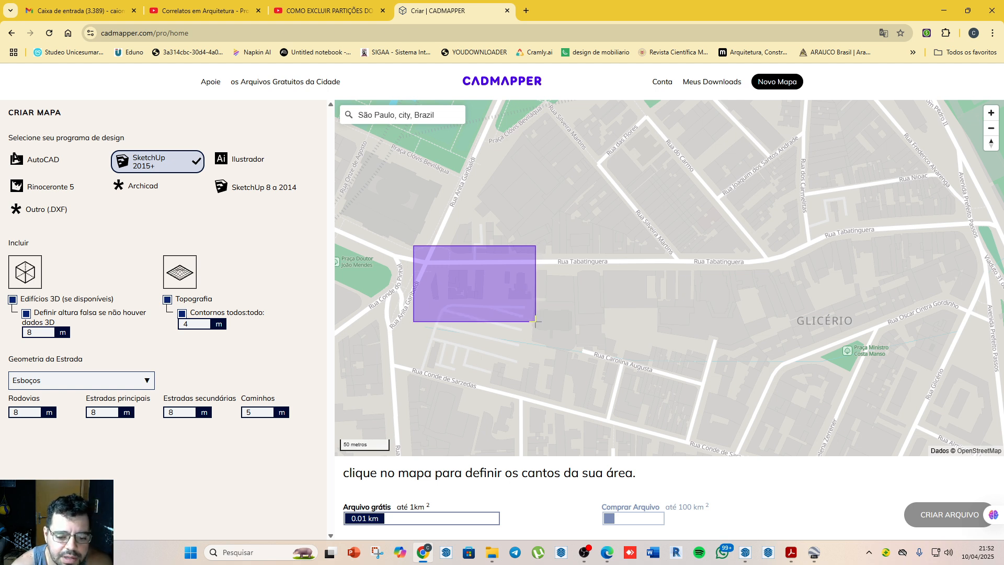
{"action": "left_click_drag", "start_coordinate": [534, 322], "coordinate": [369, 498]}
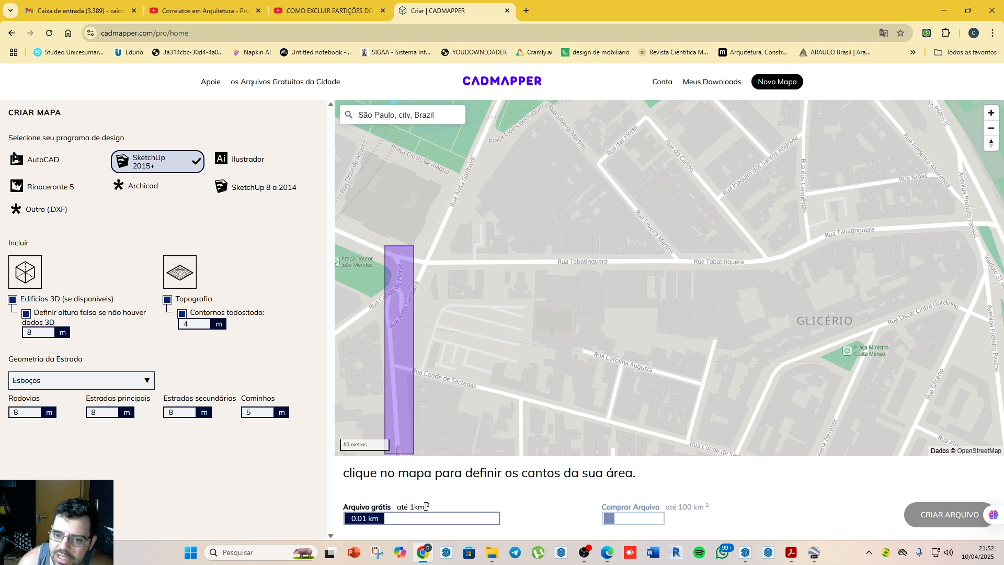
{"action": "scroll", "coordinate": [460, 308], "scroll_direction": "down", "scroll_amount": 5}
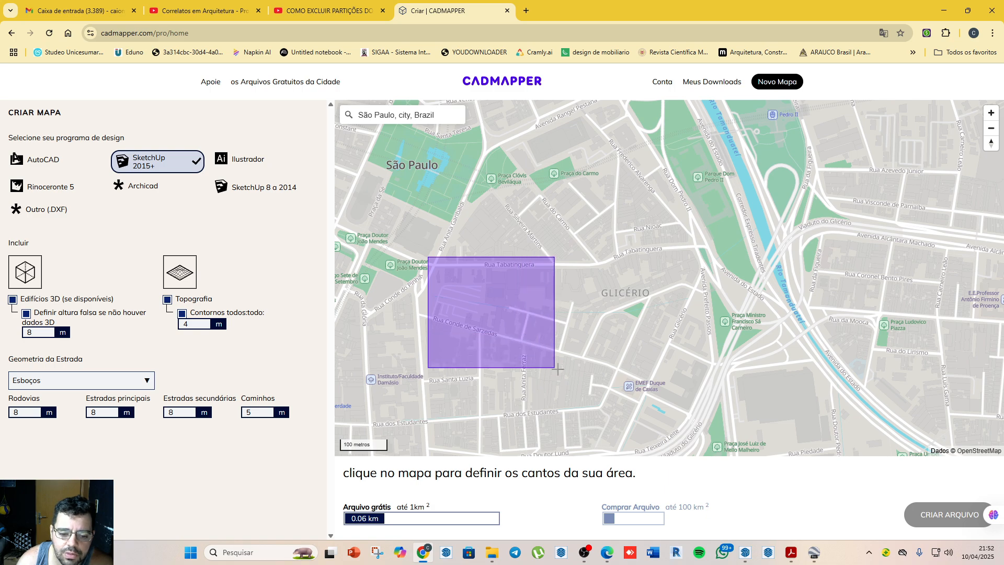
{"action": "scroll", "coordinate": [564, 376], "scroll_direction": "down", "scroll_amount": 5}
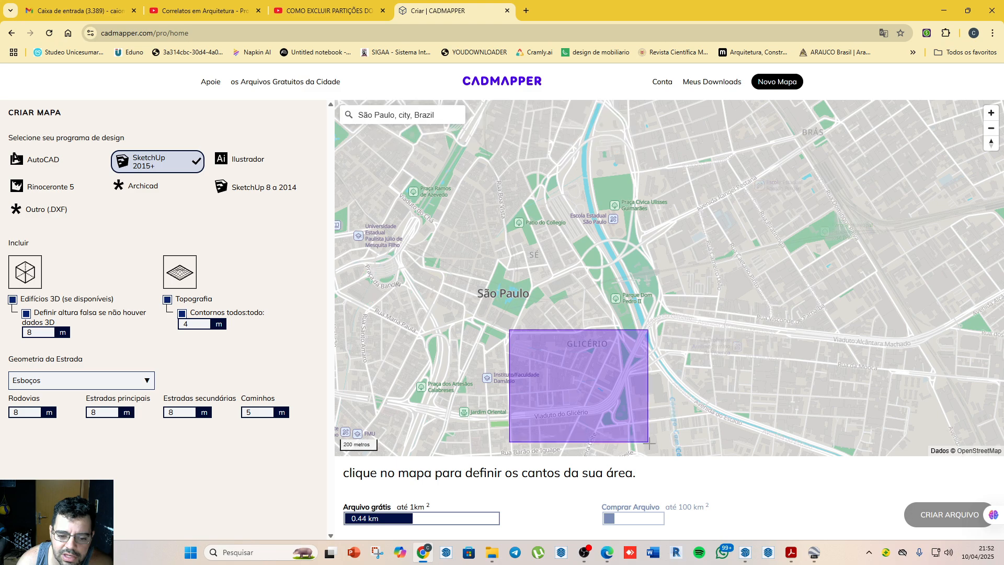
{"action": "scroll", "coordinate": [648, 443], "scroll_direction": "down", "scroll_amount": 10}
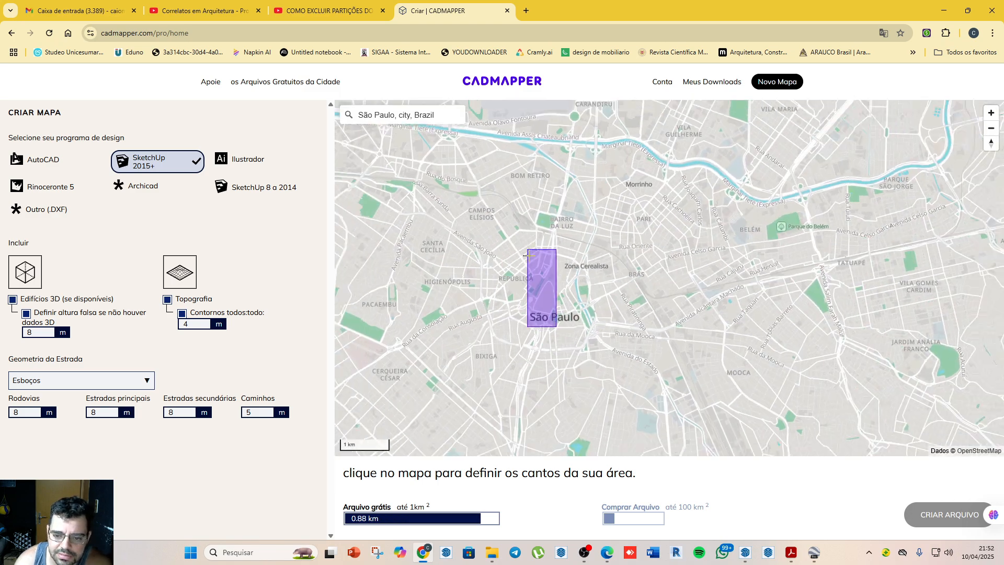
{"action": "scroll", "coordinate": [528, 255], "scroll_direction": "down", "scroll_amount": 2}
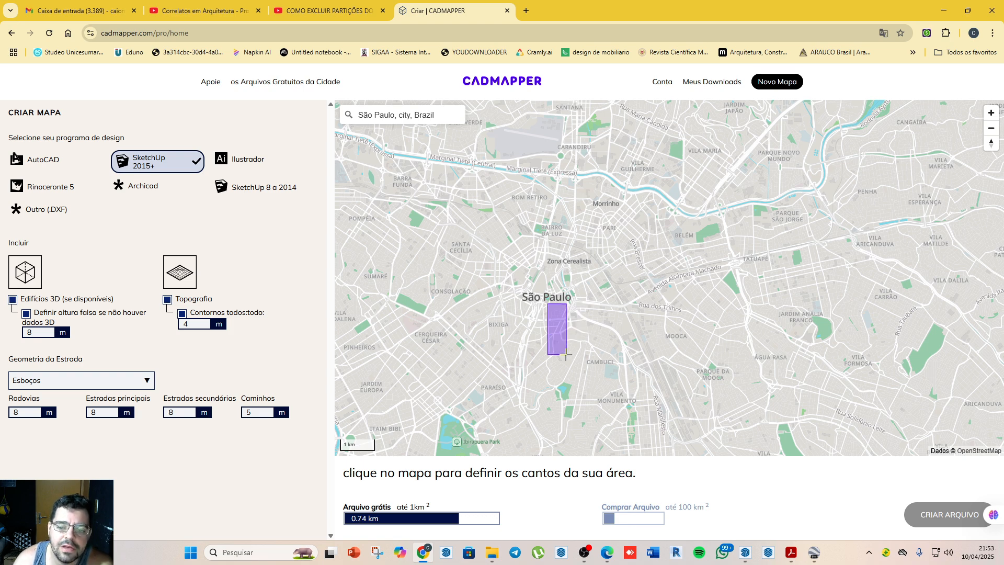
{"action": "scroll", "coordinate": [562, 318], "scroll_direction": "up", "scroll_amount": 3}
{"action": "scroll", "coordinate": [550, 302], "scroll_direction": "up", "scroll_amount": 5}
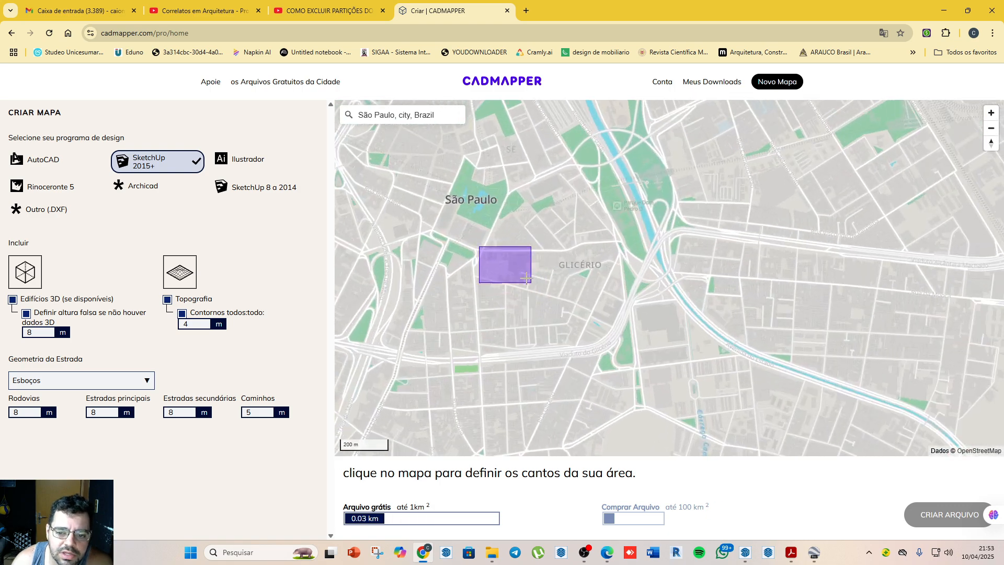
{"action": "scroll", "coordinate": [501, 268], "scroll_direction": "up", "scroll_amount": 1}
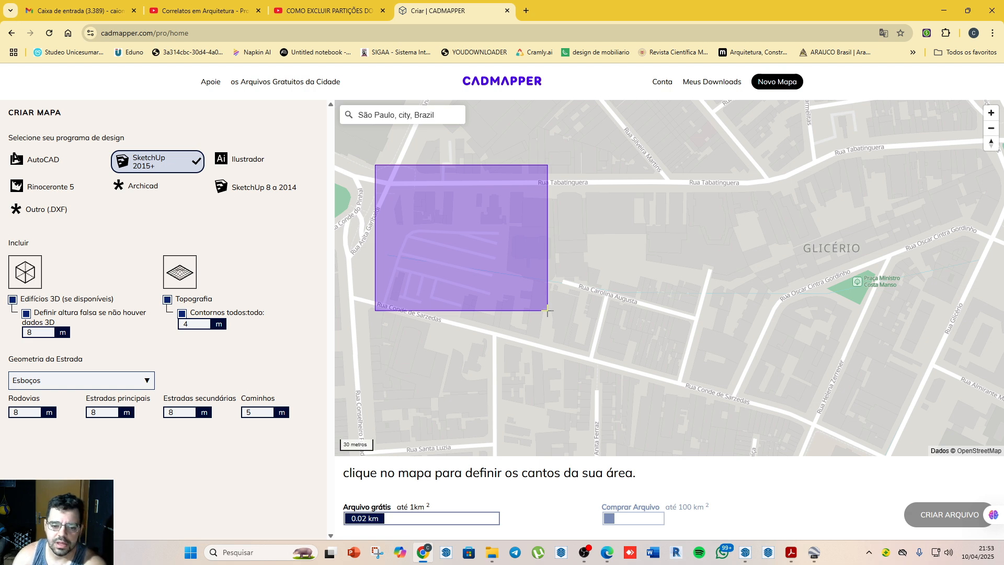
{"action": "left_click", "coordinate": [547, 311]}
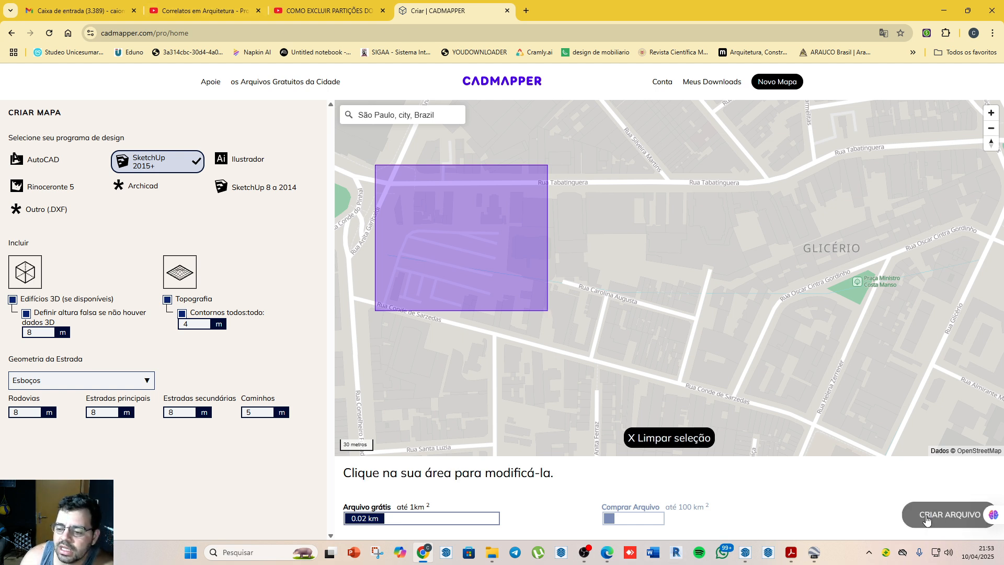
Step: Create the SketchUp map file for the selected area and download it to the desktop as sao paulo, closing the download notice
{"action": "left_click", "coordinate": [957, 515]}
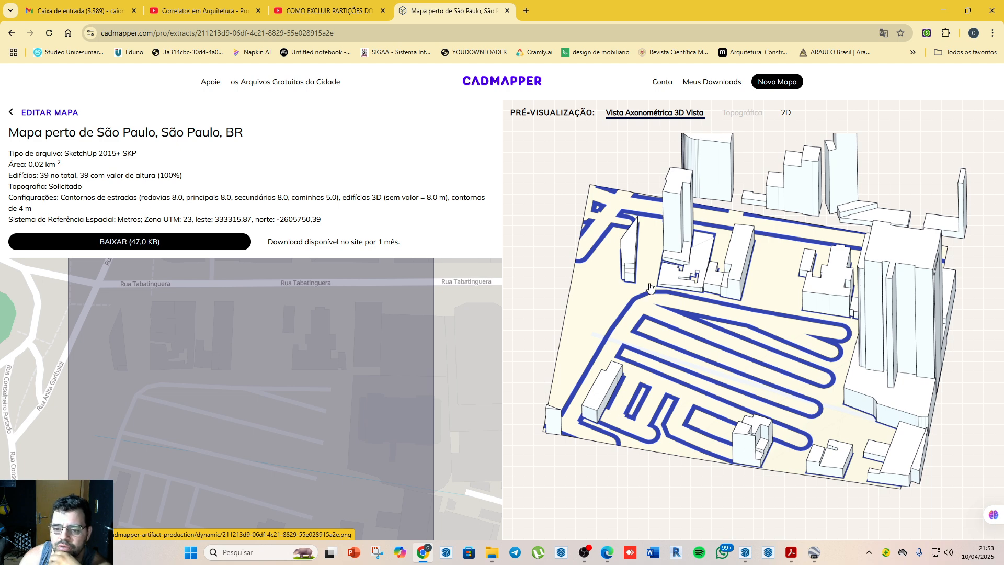
{"action": "left_click", "coordinate": [151, 247]}
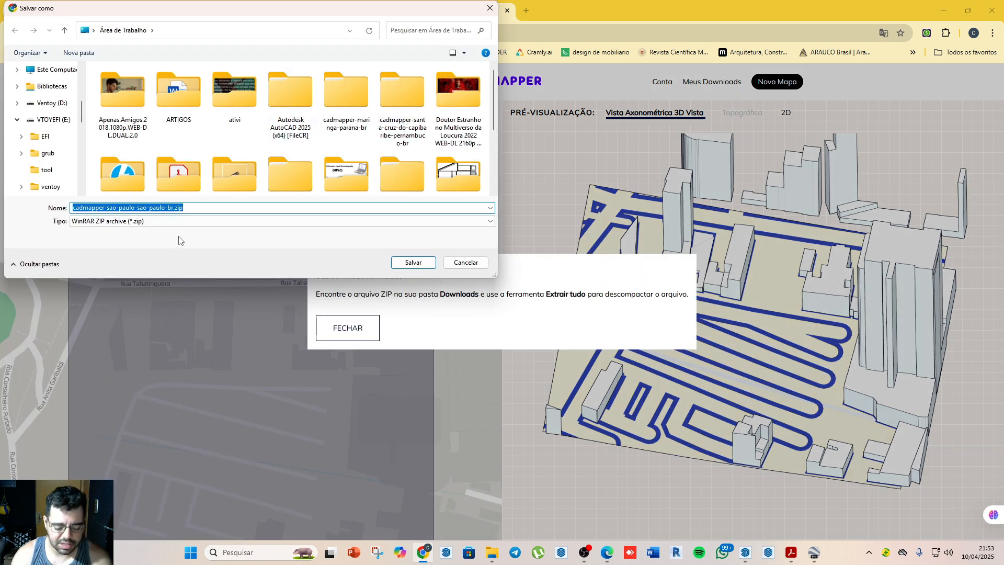
{"action": "type", "text": "sao paulo"}
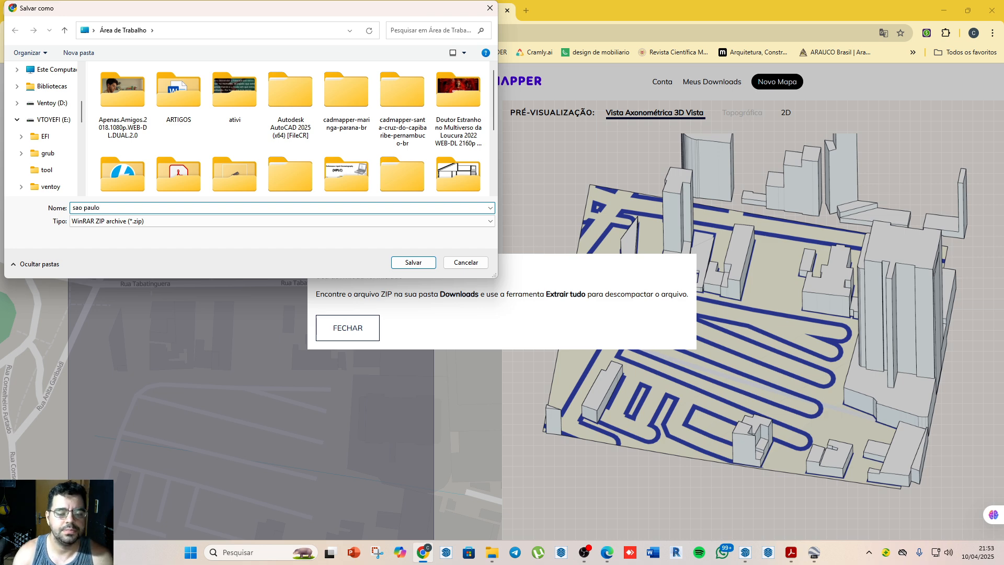
{"action": "left_click", "coordinate": [413, 262]}
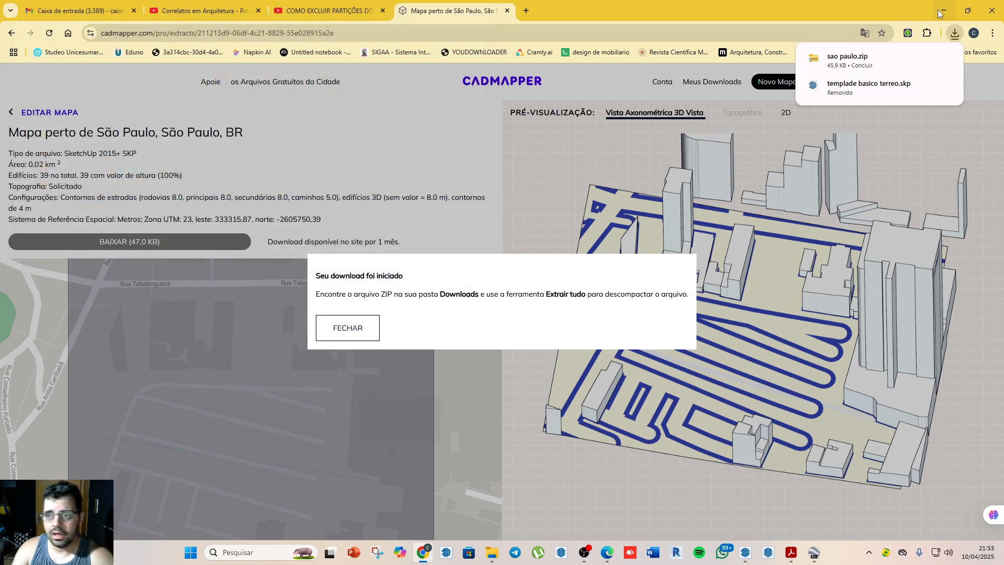
{"action": "left_click", "coordinate": [730, 152]}
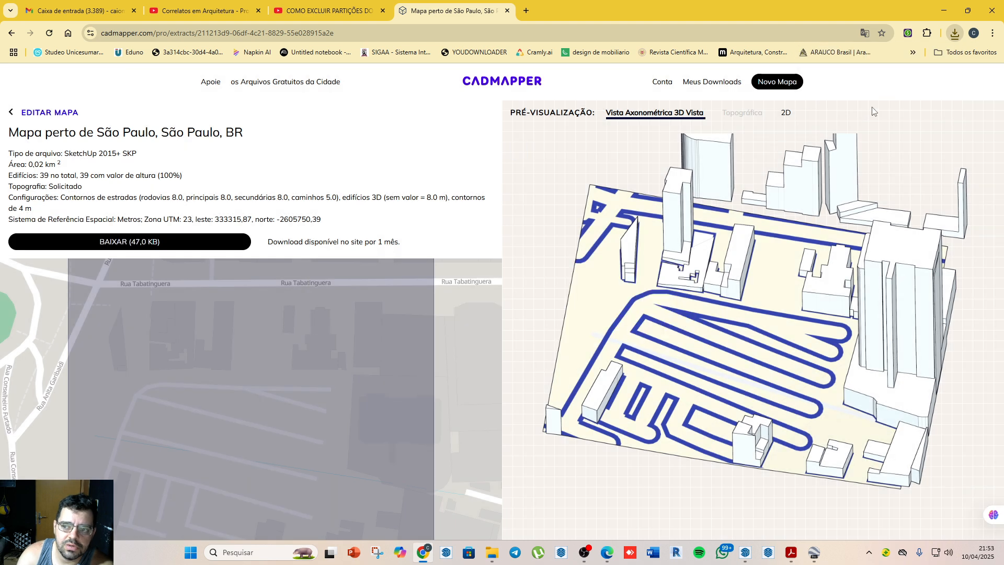
Step: Start a new map and search for barra de sao miguel, centring the map on the first Brazilian city result
{"action": "left_click", "coordinate": [763, 88]}
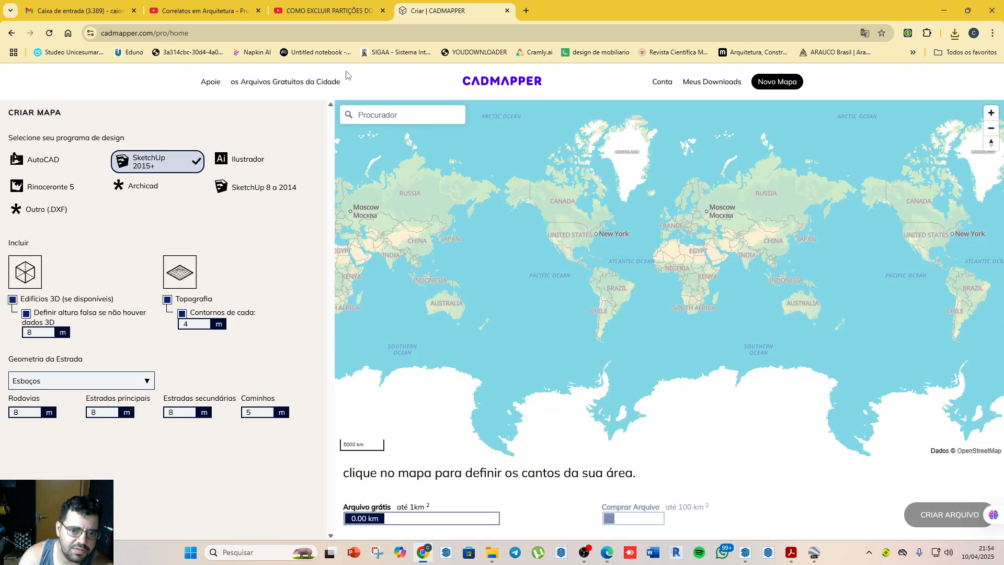
{"action": "left_click", "coordinate": [389, 115]}
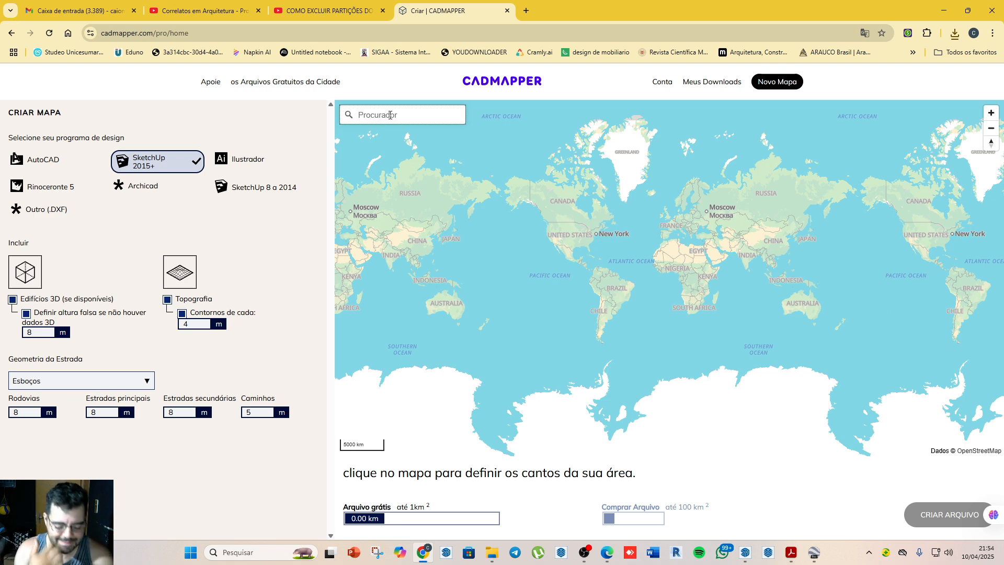
{"action": "type", "text": "b"}
{"action": "type", "text": "arra"}
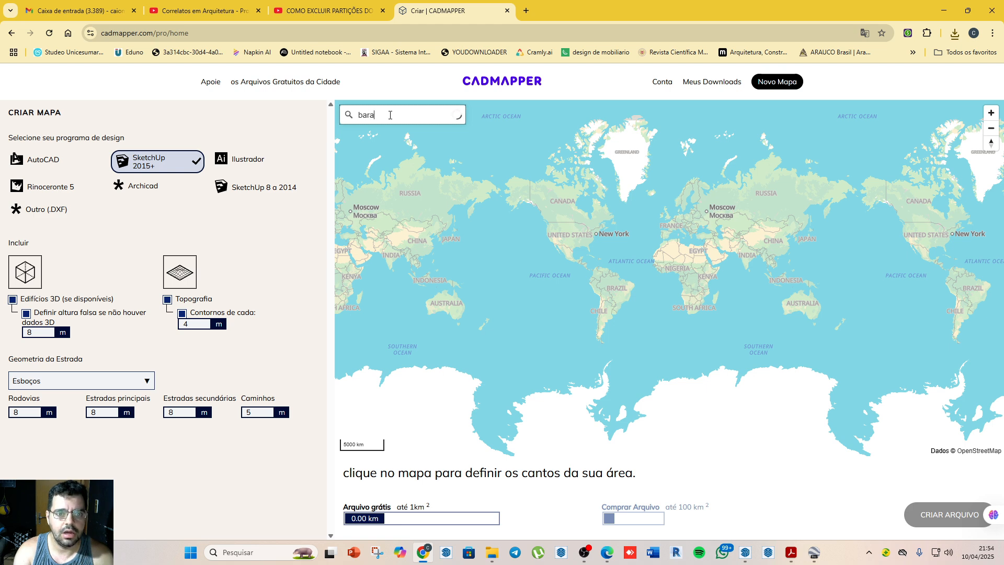
{"action": "key", "text": "BackSpace"}
{"action": "type", "text": "ra de "}
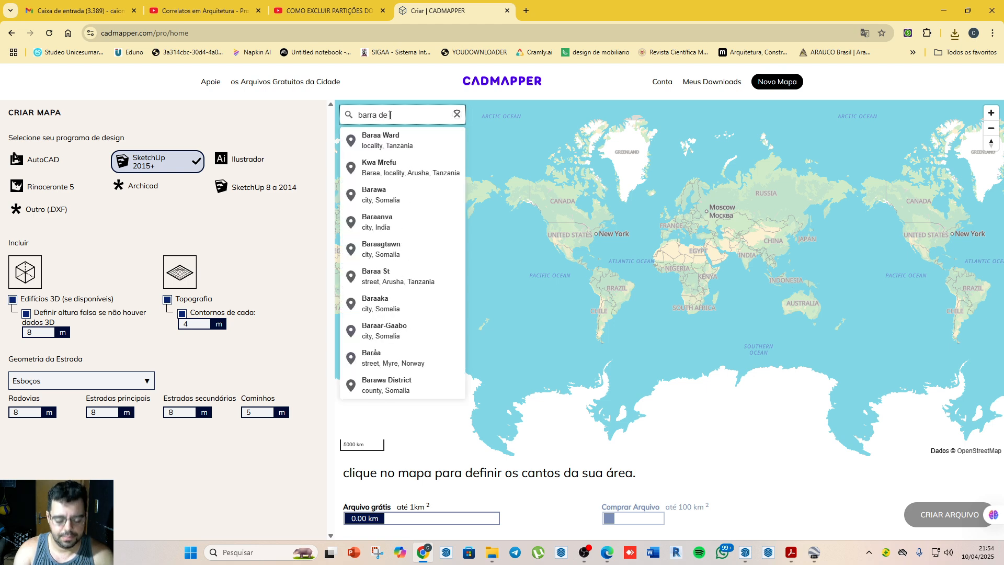
{"action": "type", "text": "sao miguel"}
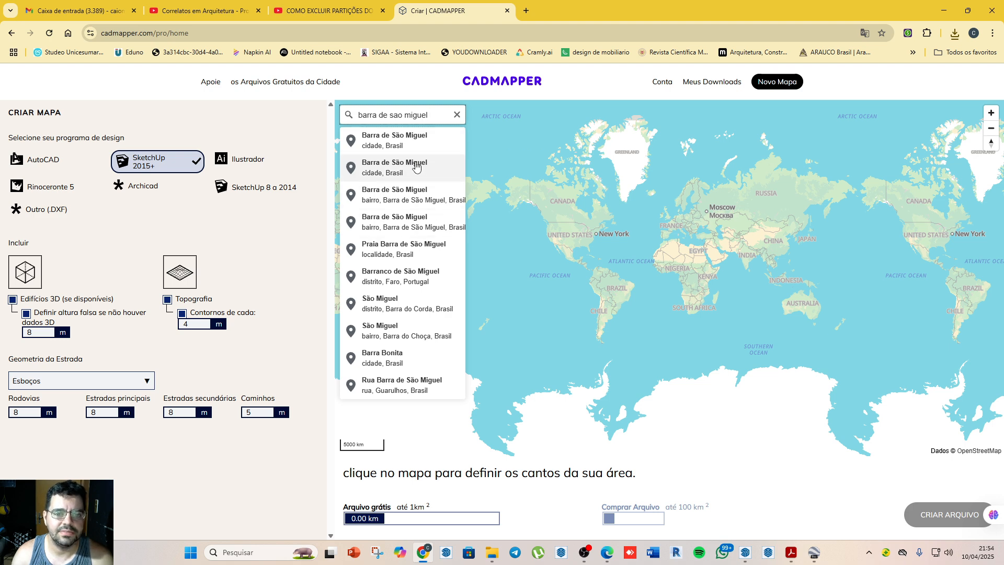
{"action": "left_click", "coordinate": [411, 145]}
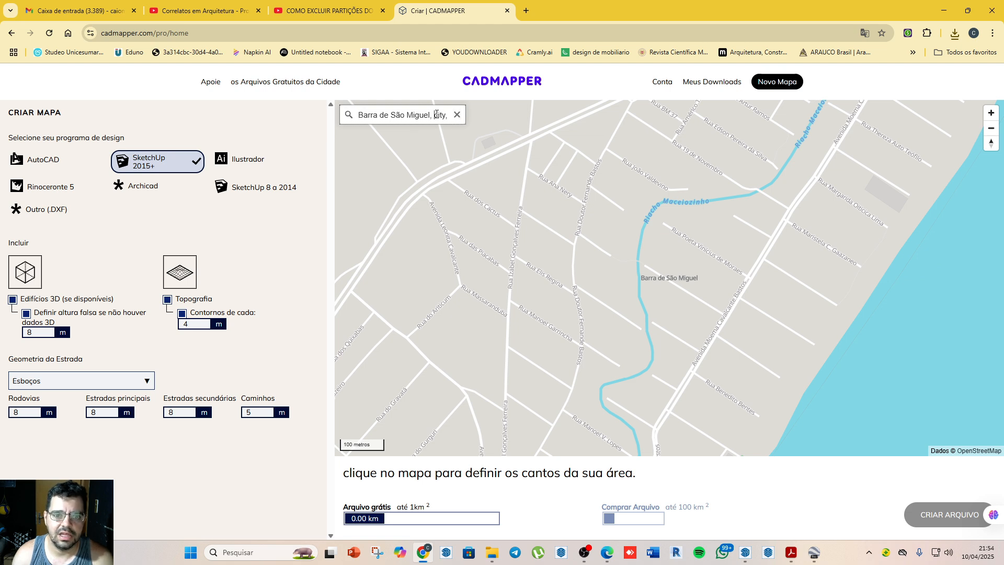
Step: Repeat the Barra de São Miguel search and centre the map on the second Brazilian city result
{"action": "left_click_drag", "start_coordinate": [429, 116], "coordinate": [467, 128]}
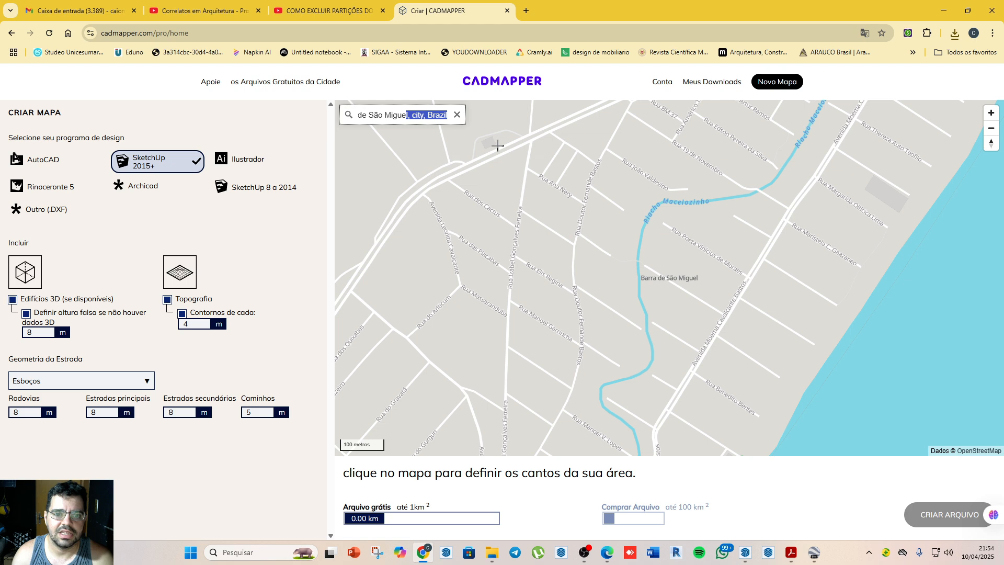
{"action": "key", "text": "BackSpace"}
{"action": "type", "text": "l"}
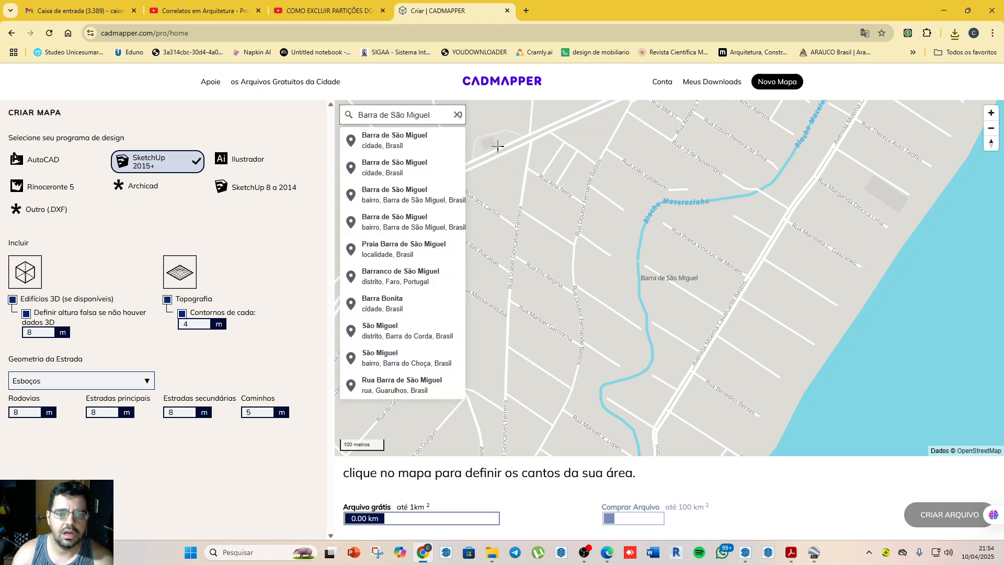
{"action": "left_click", "coordinate": [403, 168]}
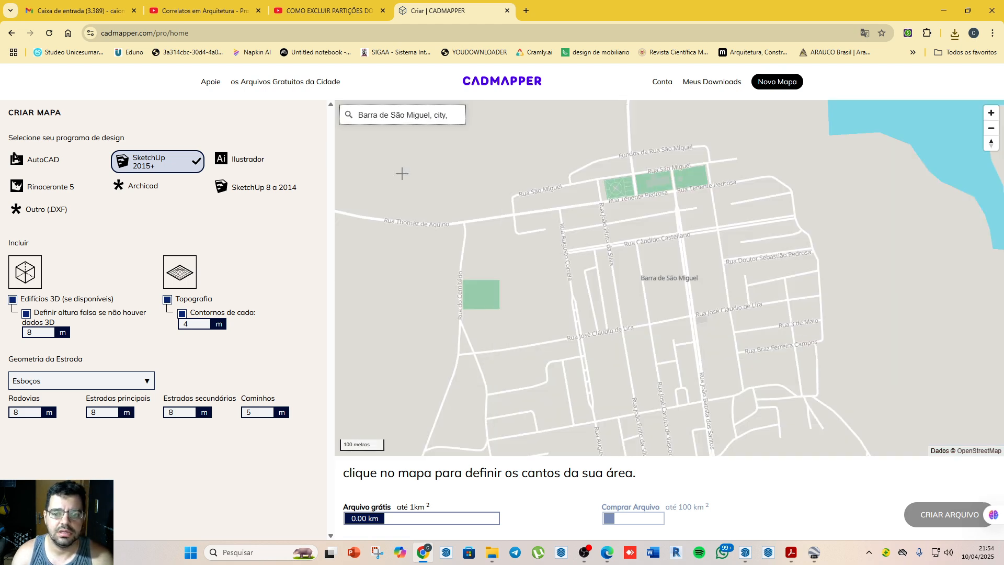
Step: Examine the street and building coverage in Barra de São Miguel around Rua José Cláudio de Lira and Rua Doutor Luís Castellano
{"action": "scroll", "coordinate": [626, 341], "scroll_direction": "up", "scroll_amount": 3}
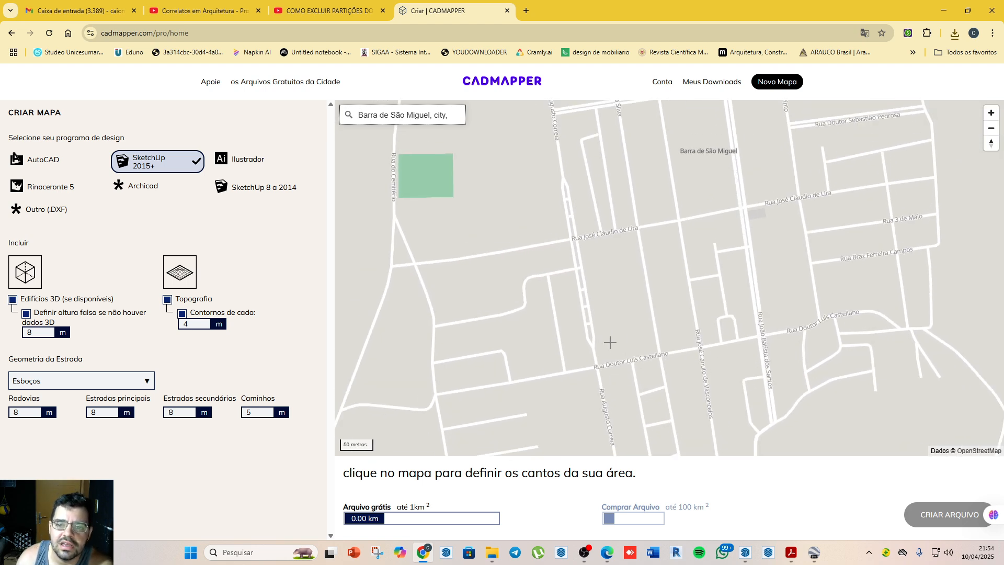
{"action": "scroll", "coordinate": [610, 340], "scroll_direction": "down", "scroll_amount": 2}
{"action": "scroll", "coordinate": [656, 261], "scroll_direction": "up", "scroll_amount": 4}
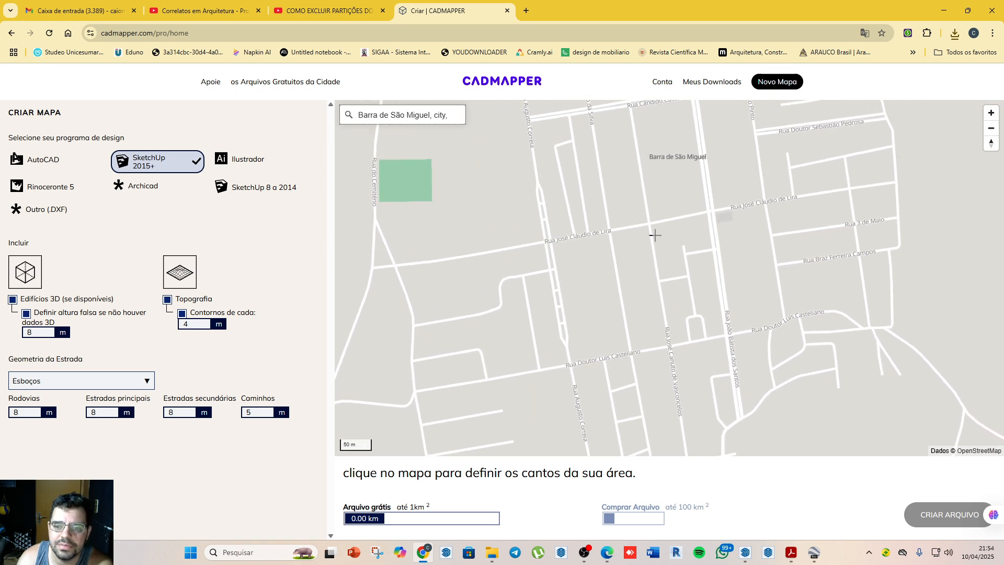
{"action": "scroll", "coordinate": [606, 268], "scroll_direction": "down", "scroll_amount": 2}
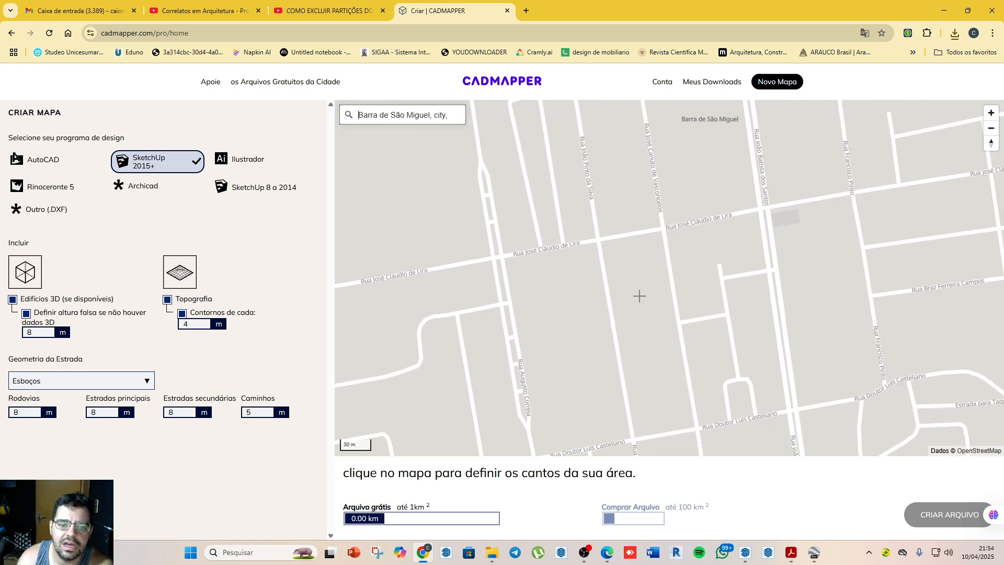
{"action": "scroll", "coordinate": [661, 335], "scroll_direction": "down", "scroll_amount": 2}
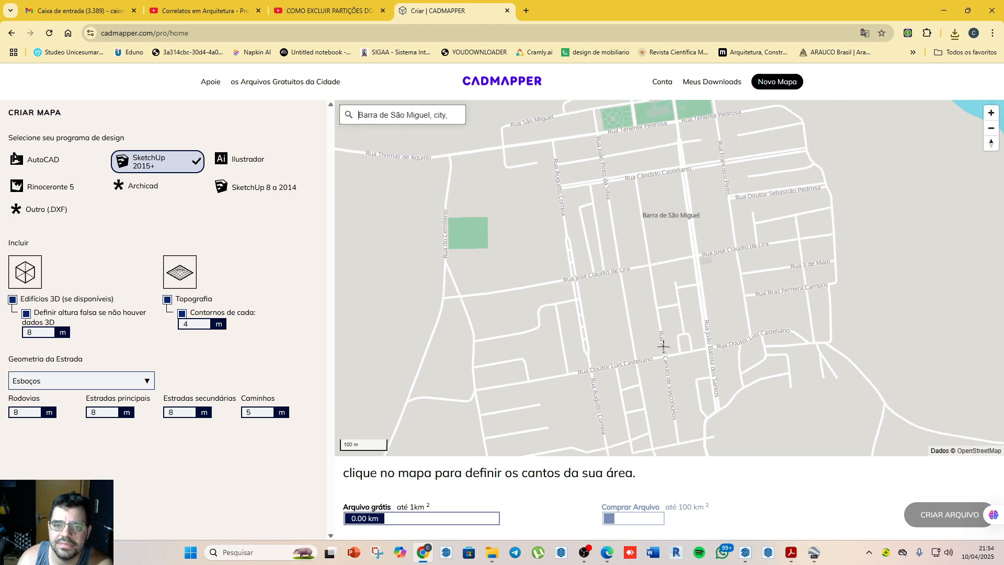
{"action": "scroll", "coordinate": [597, 342], "scroll_direction": "up", "scroll_amount": 4}
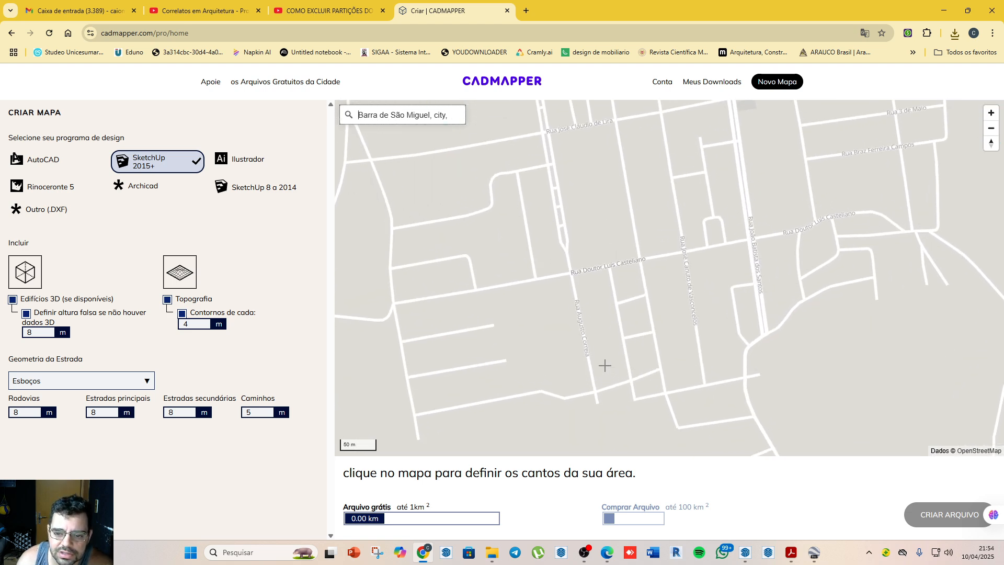
Step: Mark a rectangular map area of about 0.03 km² covering Rua Augusto Correia and Rua João Pinto da Silva
{"action": "scroll", "coordinate": [601, 345], "scroll_direction": "down", "scroll_amount": 1}
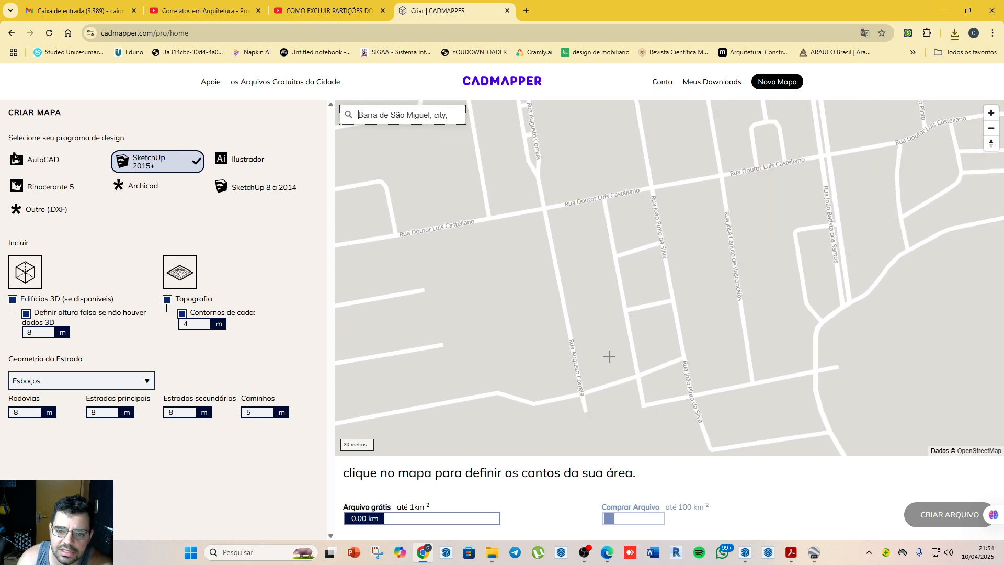
{"action": "scroll", "coordinate": [578, 279], "scroll_direction": "down", "scroll_amount": 2}
{"action": "scroll", "coordinate": [598, 358], "scroll_direction": "up", "scroll_amount": 4}
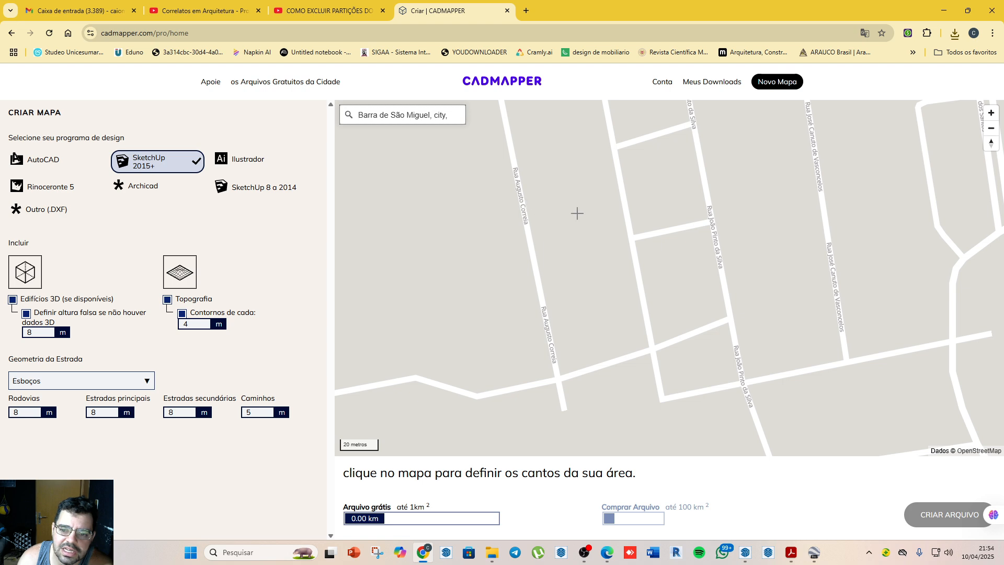
{"action": "left_click", "coordinate": [375, 153]}
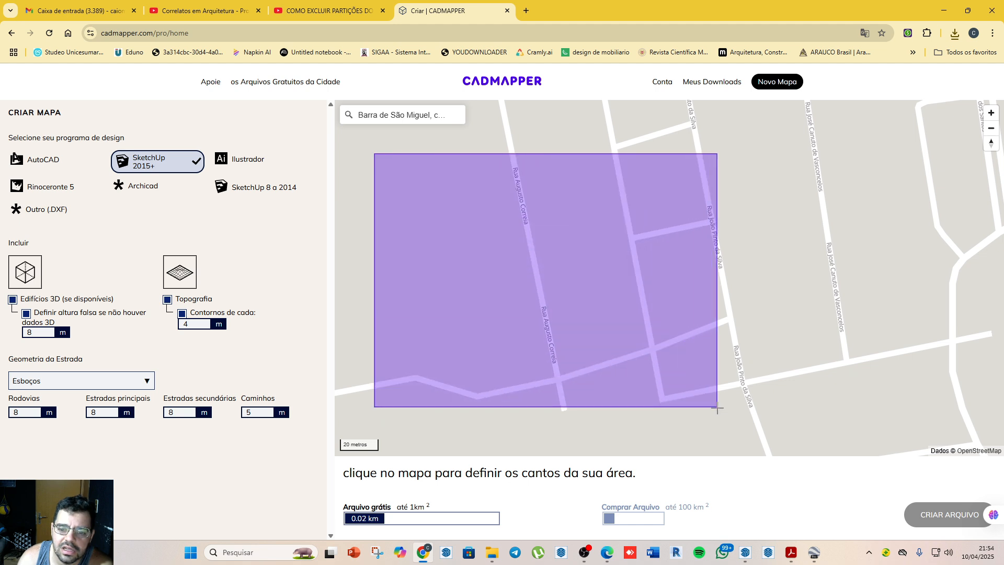
{"action": "left_click", "coordinate": [749, 443]}
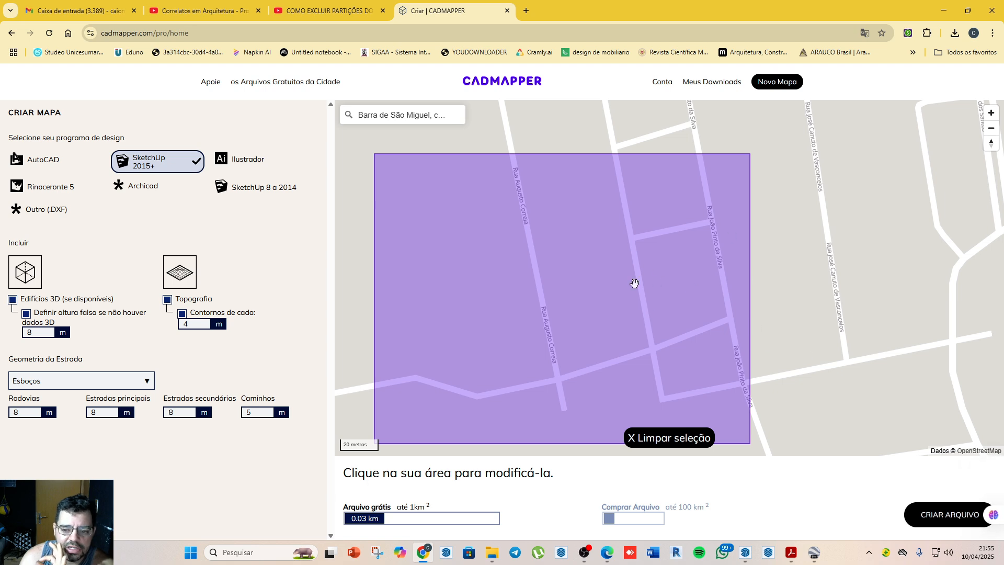
Step: Create the SketchUp map file for the marked area and download it to the desktop as barra de sao miguel
{"action": "left_click", "coordinate": [957, 522]}
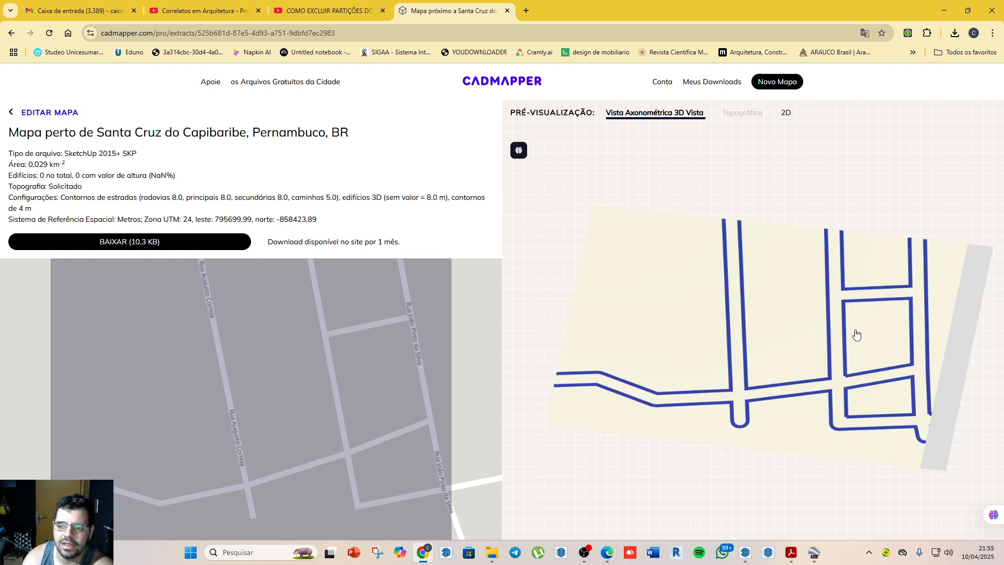
{"action": "left_click", "coordinate": [152, 246]}
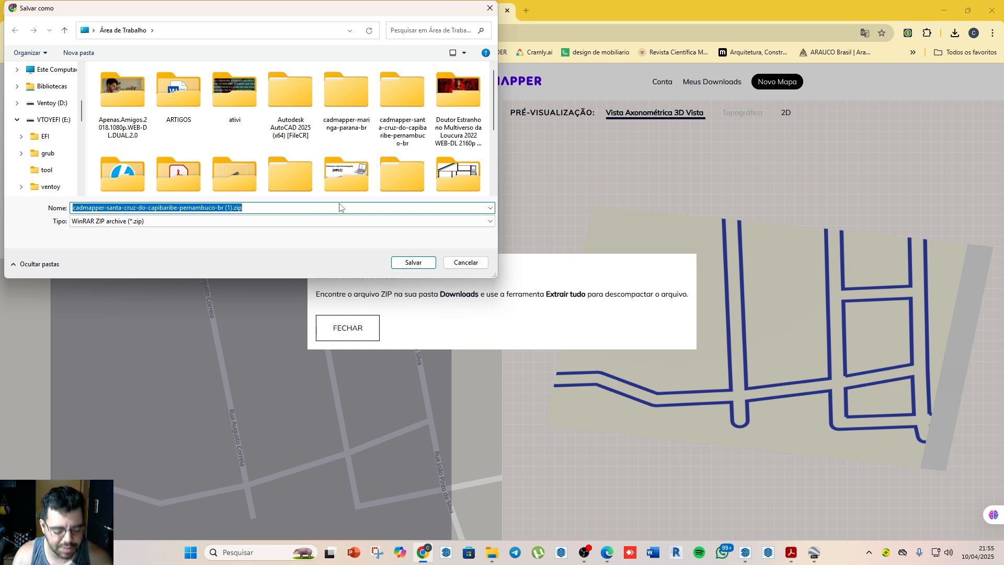
{"action": "type", "text": "bar5"}
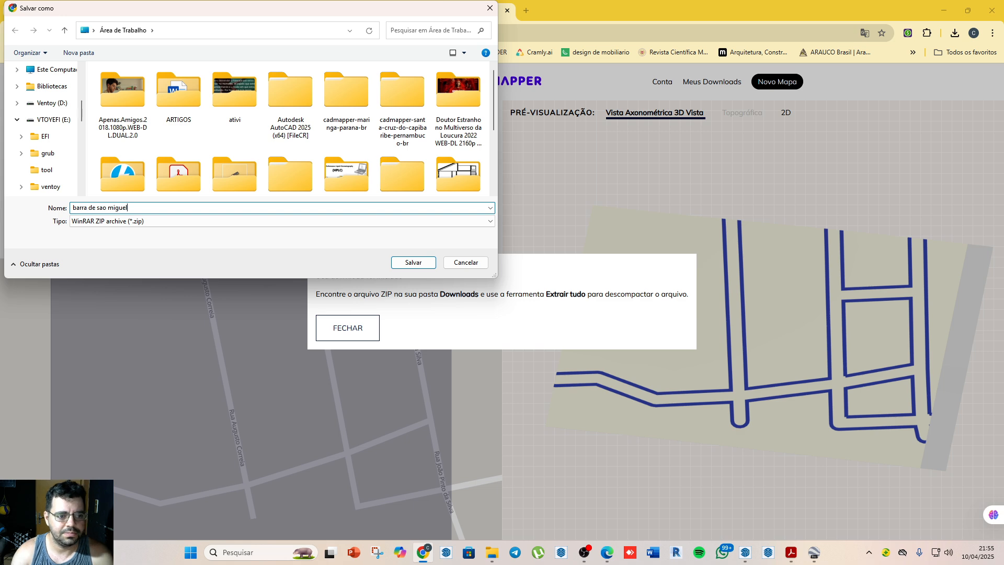
{"action": "left_click", "coordinate": [413, 263]}
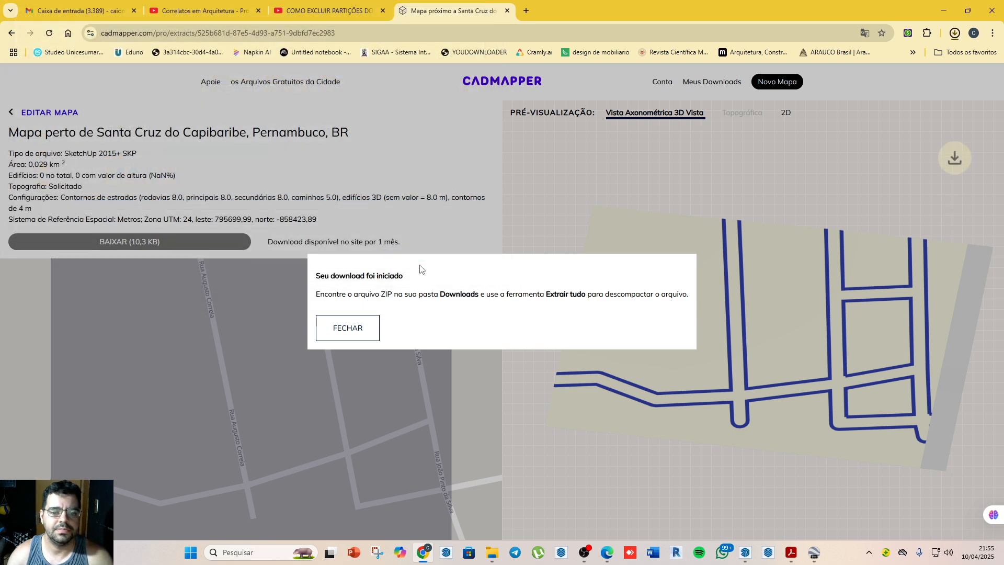
Step: Go to the desktop and extract barra de sao miguel.zip into its suggested barra de sao miguel folder
{"action": "left_click", "coordinate": [944, 11]}
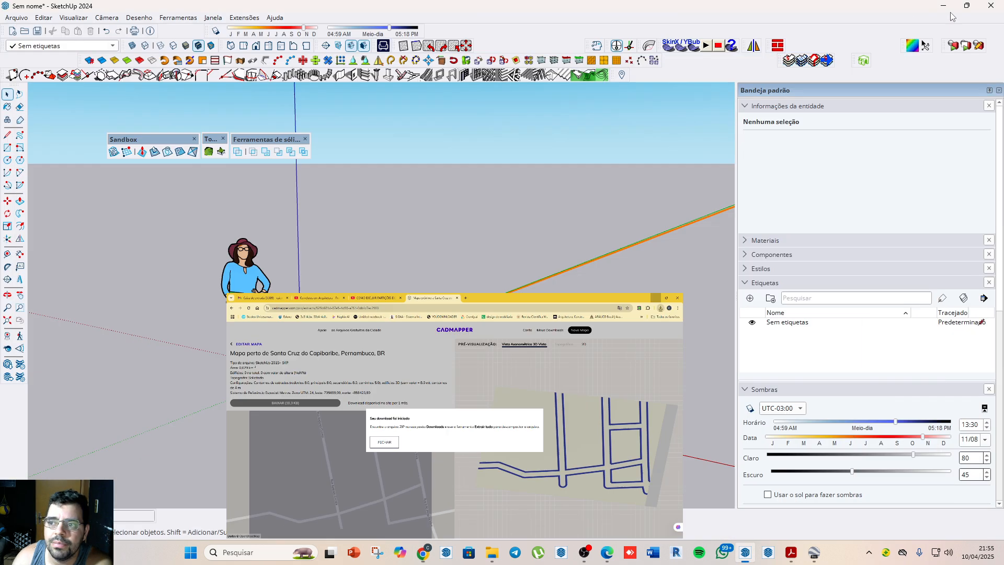
{"action": "left_click", "coordinate": [947, 11]}
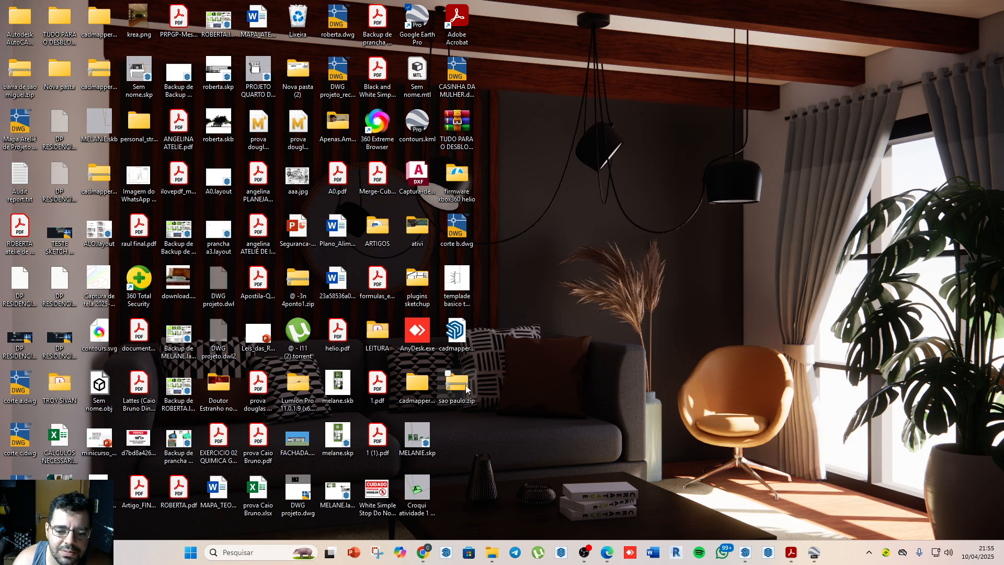
{"action": "left_click", "coordinate": [17, 92]}
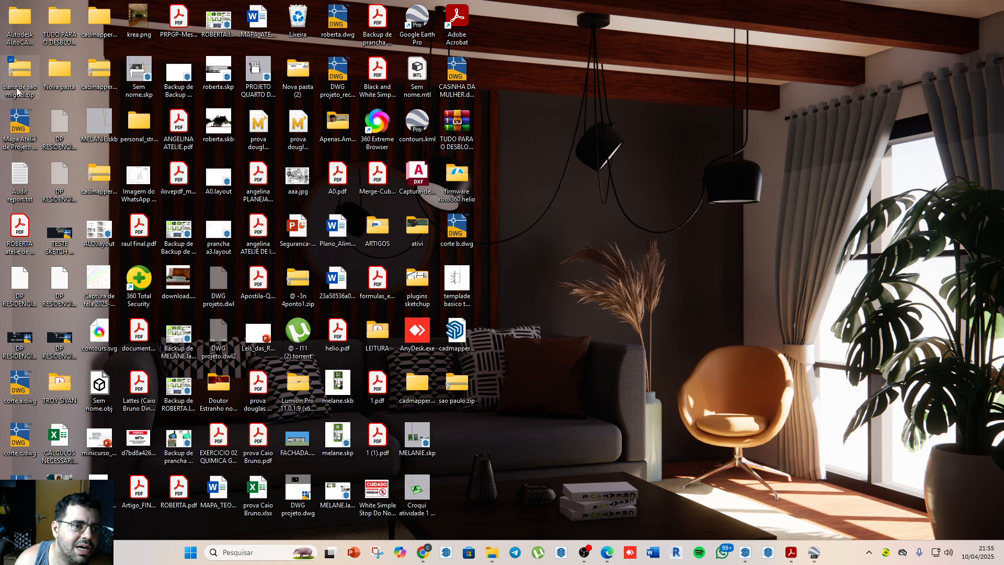
{"action": "right_click", "coordinate": [24, 78]}
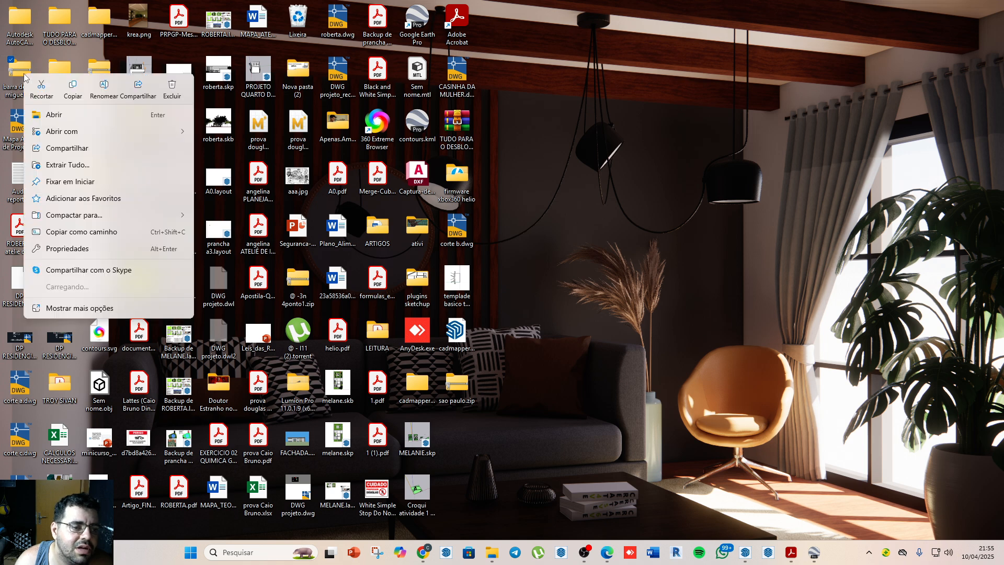
{"action": "left_click", "coordinate": [81, 165]}
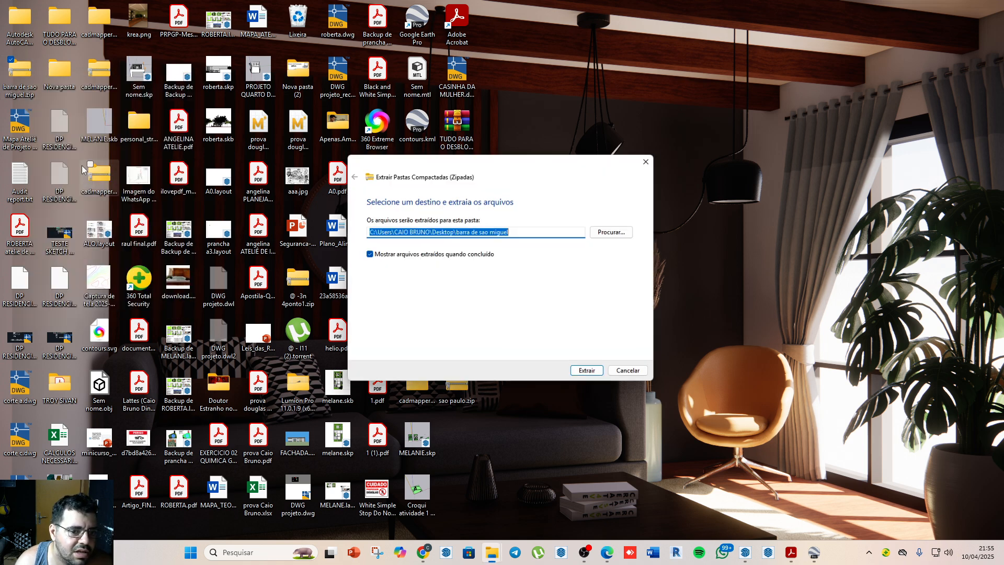
{"action": "left_click", "coordinate": [597, 376]}
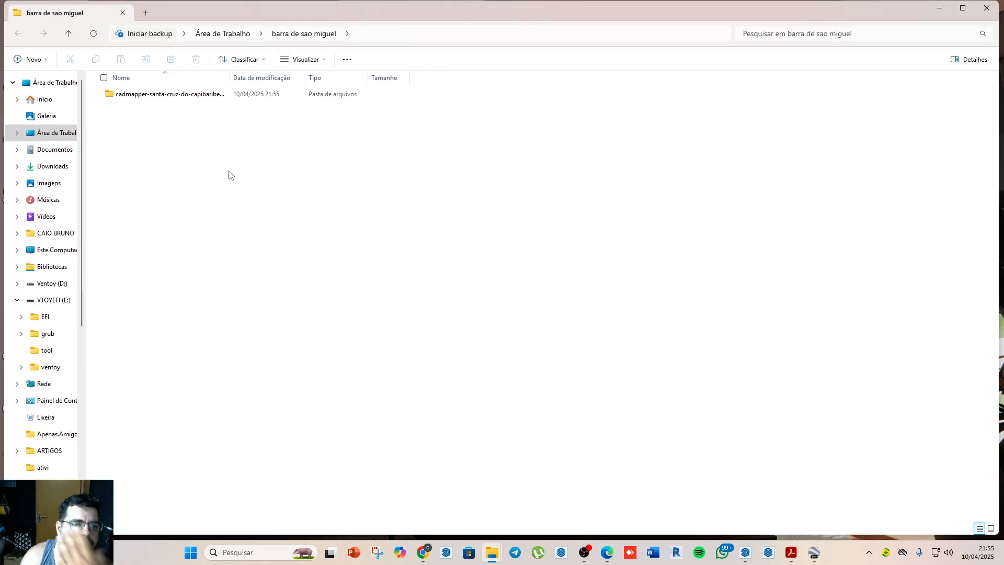
Step: Open the extracted cadmapper-santa-cruz-do-capibaribe model from the barra de sao miguel folder in SketchUp, dismissing the Enscape load error
{"action": "left_click", "coordinate": [939, 7]}
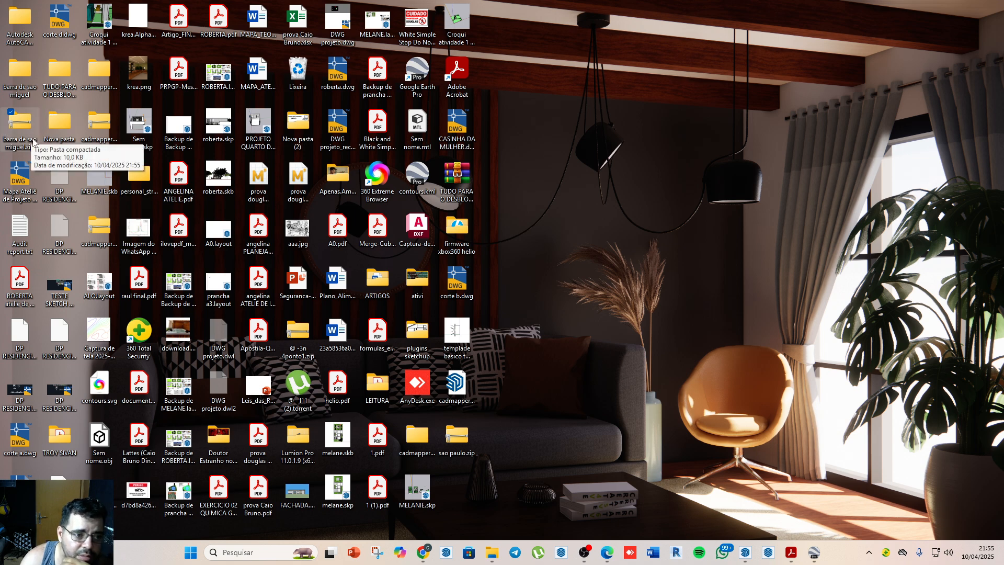
{"action": "left_click", "coordinate": [27, 81]}
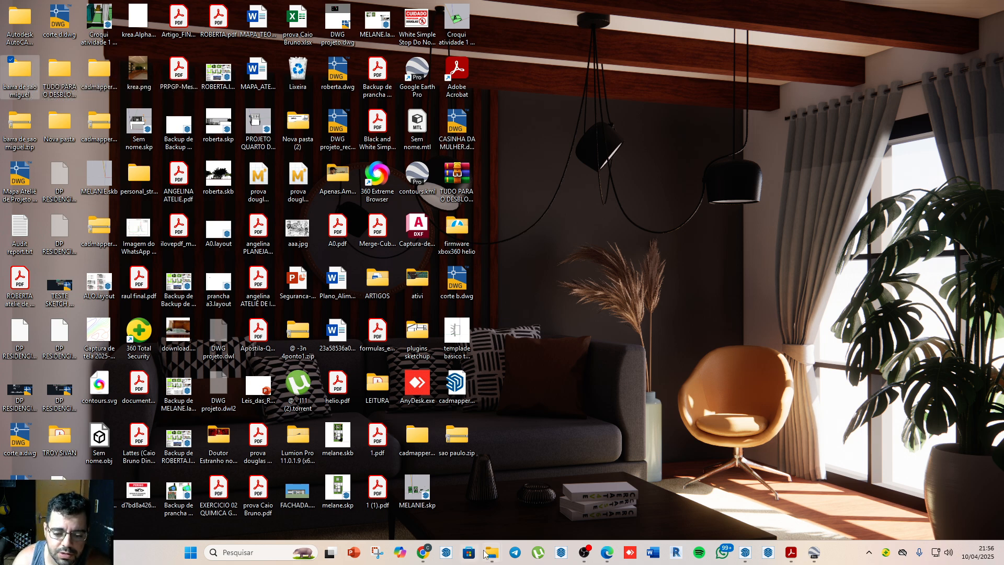
{"action": "mouse_move", "coordinate": [491, 552]}
{"action": "left_click", "coordinate": [606, 473]}
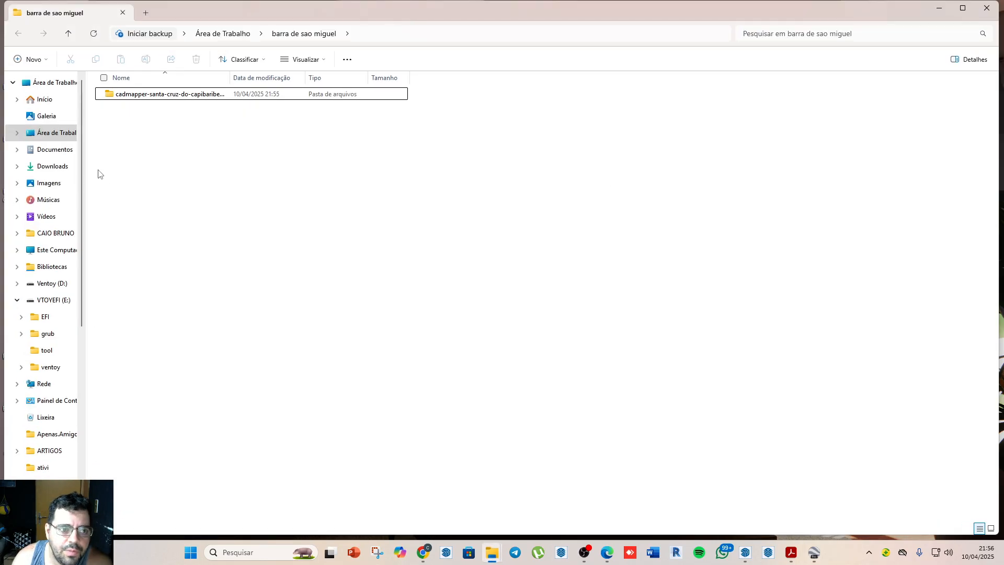
{"action": "double_click", "coordinate": [152, 94]}
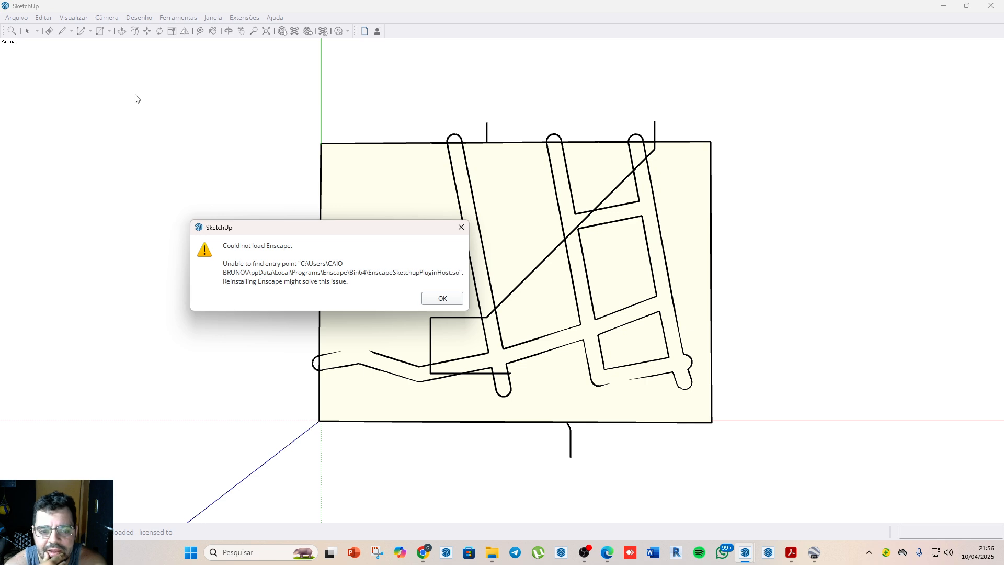
{"action": "left_click", "coordinate": [443, 298]}
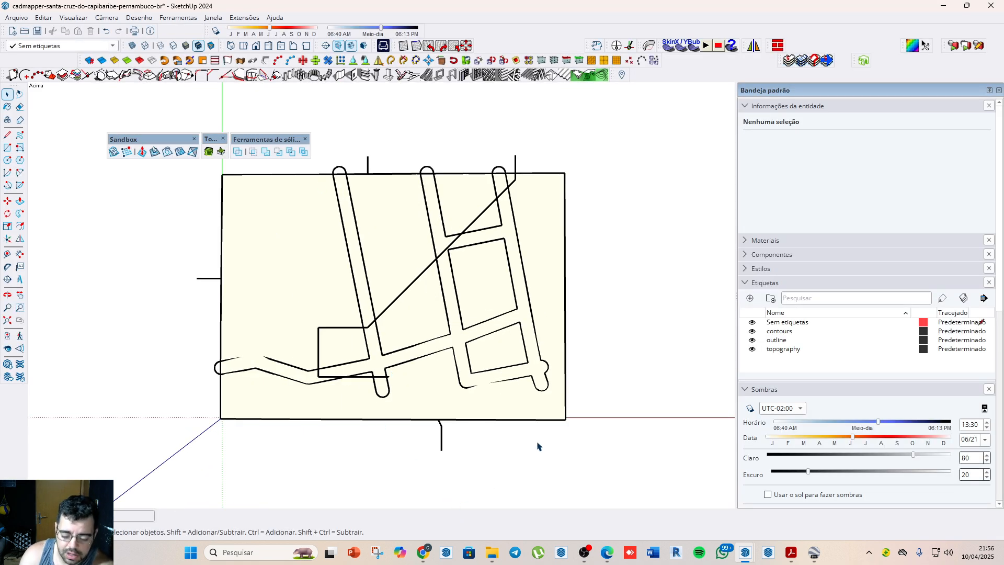
Step: Examine the imported terrain, street outlines and contour lines from low side angles and from above to judge the relief
{"action": "key", "text": "o"}
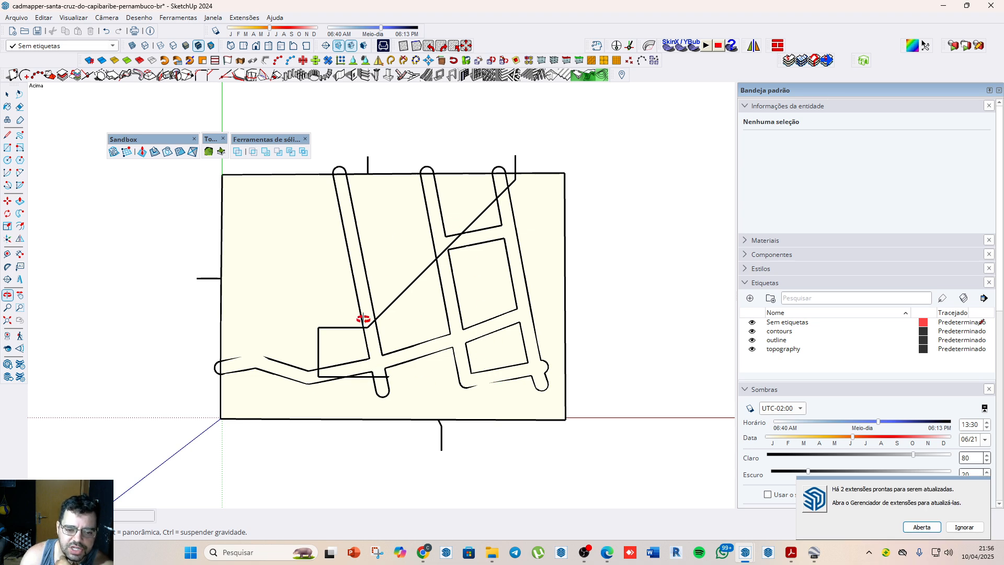
{"action": "left_click_drag", "start_coordinate": [510, 487], "coordinate": [417, 384]}
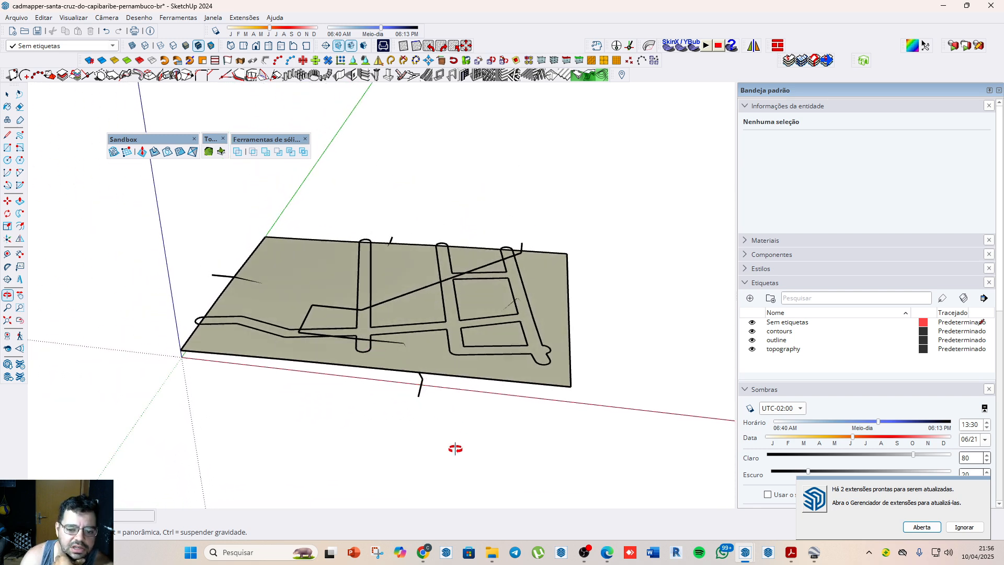
{"action": "left_click_drag", "start_coordinate": [455, 448], "coordinate": [518, 305]}
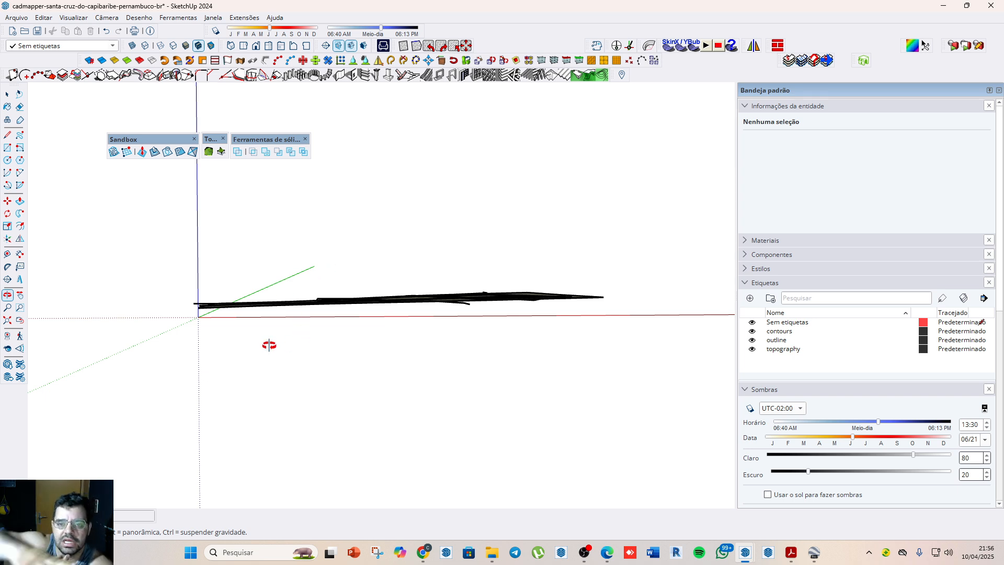
{"action": "left_click_drag", "start_coordinate": [432, 298], "coordinate": [387, 276]}
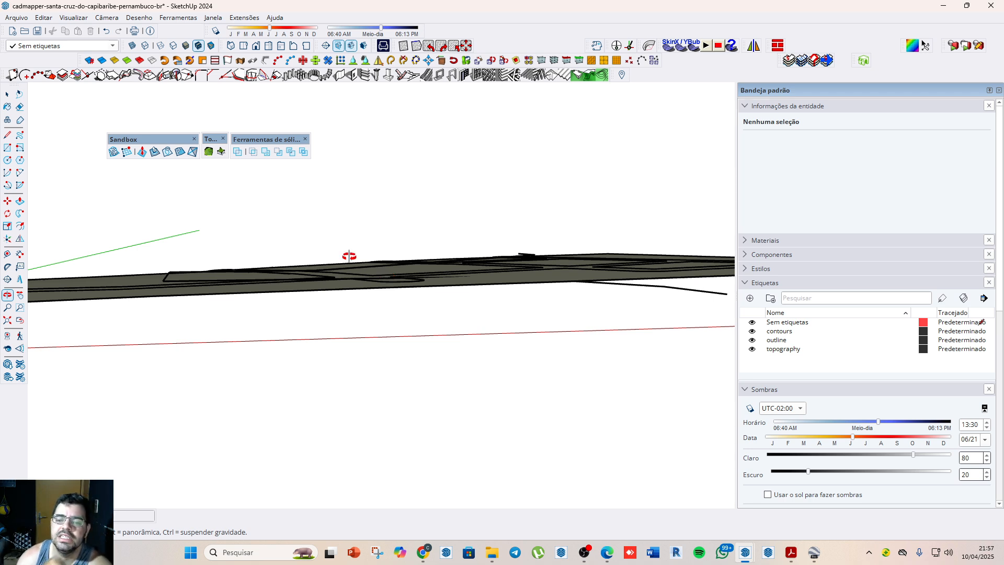
{"action": "left_click_drag", "start_coordinate": [359, 260], "coordinate": [372, 356]}
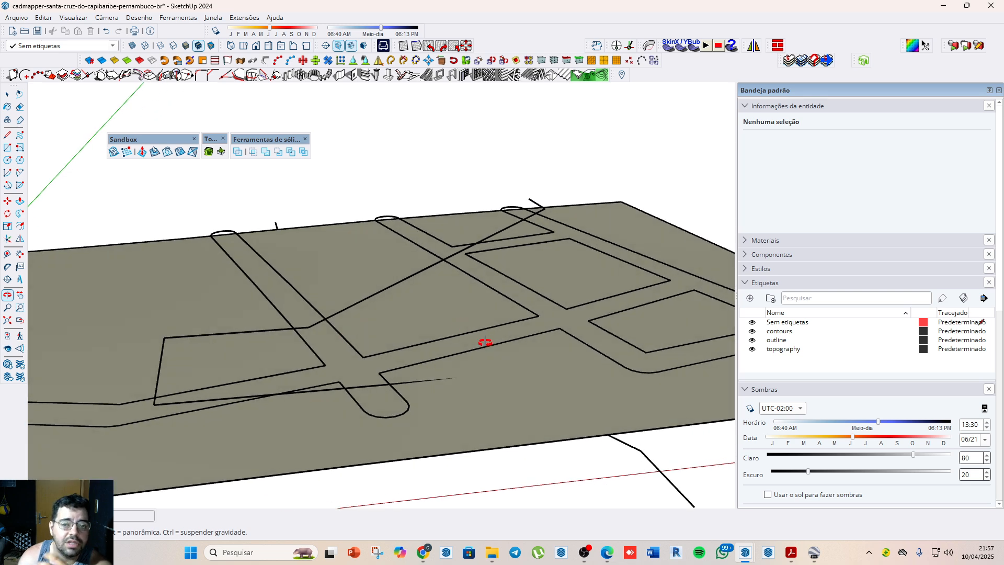
{"action": "left_click_drag", "start_coordinate": [485, 341], "coordinate": [274, 291]}
{"action": "scroll", "coordinate": [274, 292], "scroll_direction": "down", "scroll_amount": 2}
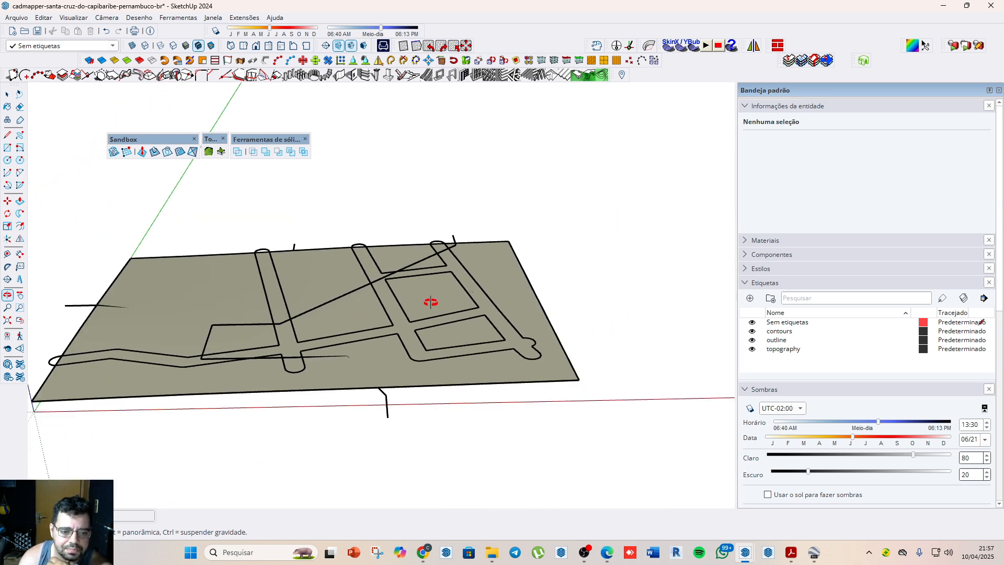
{"action": "scroll", "coordinate": [551, 356], "scroll_direction": "down", "scroll_amount": 3}
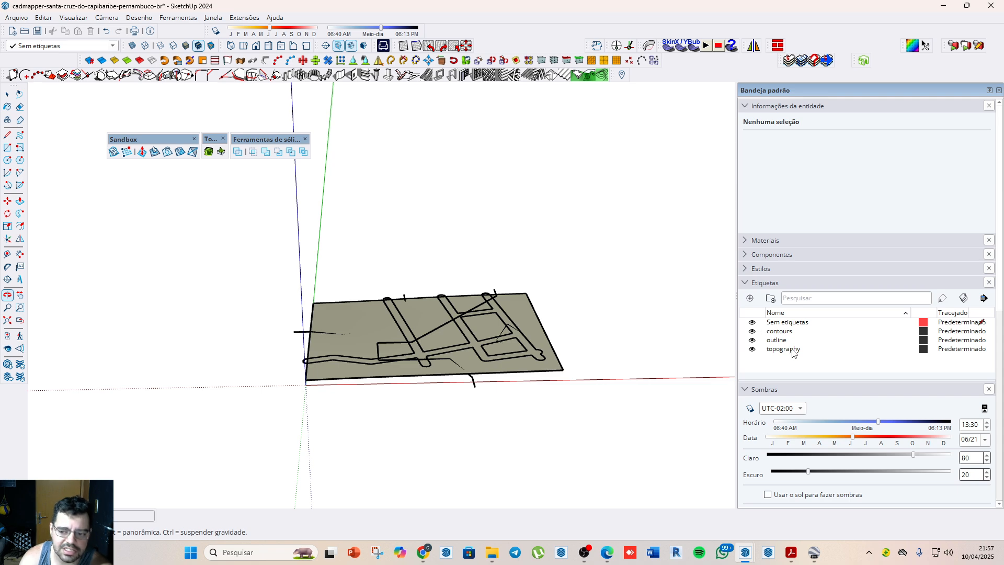
Step: Hide and reshow the topography tag and the outline tag in turn to check what each contains
{"action": "left_click", "coordinate": [752, 349]}
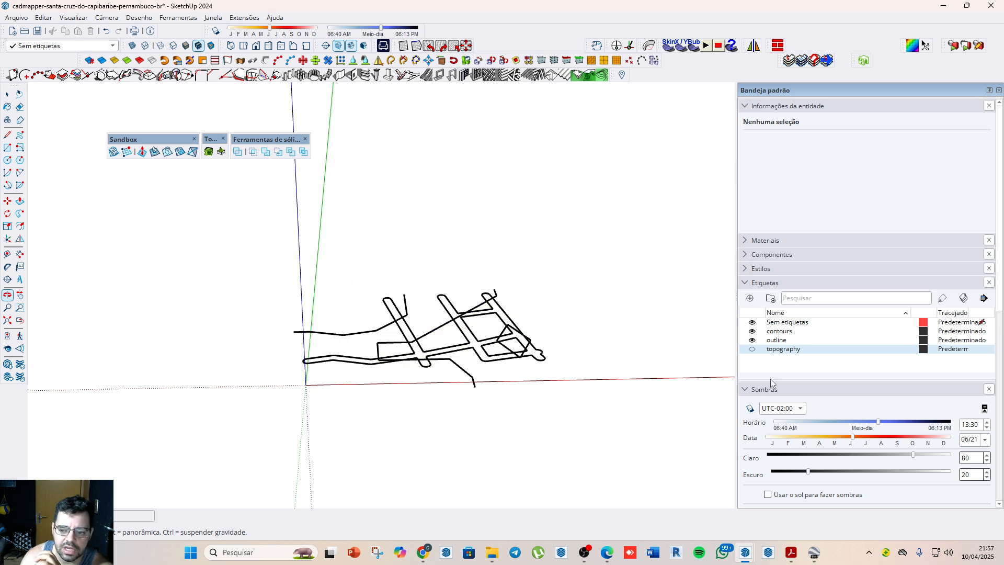
{"action": "left_click", "coordinate": [752, 349]}
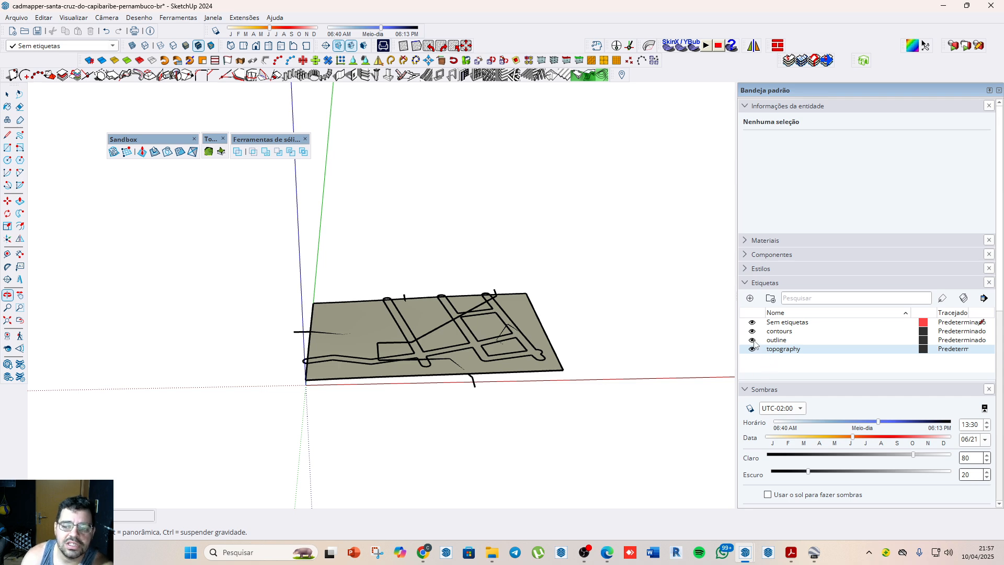
{"action": "left_click", "coordinate": [752, 341]}
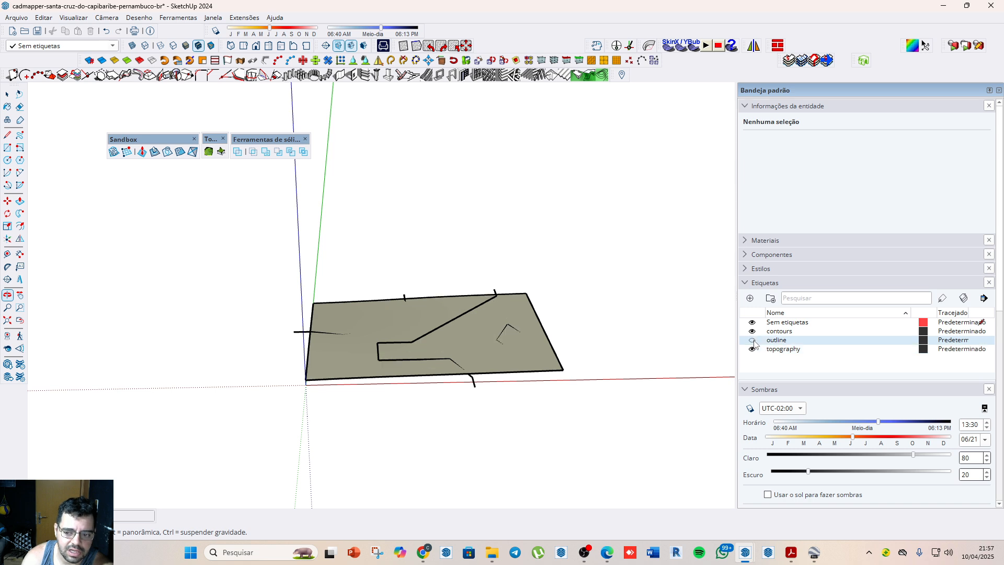
{"action": "left_click", "coordinate": [752, 340]}
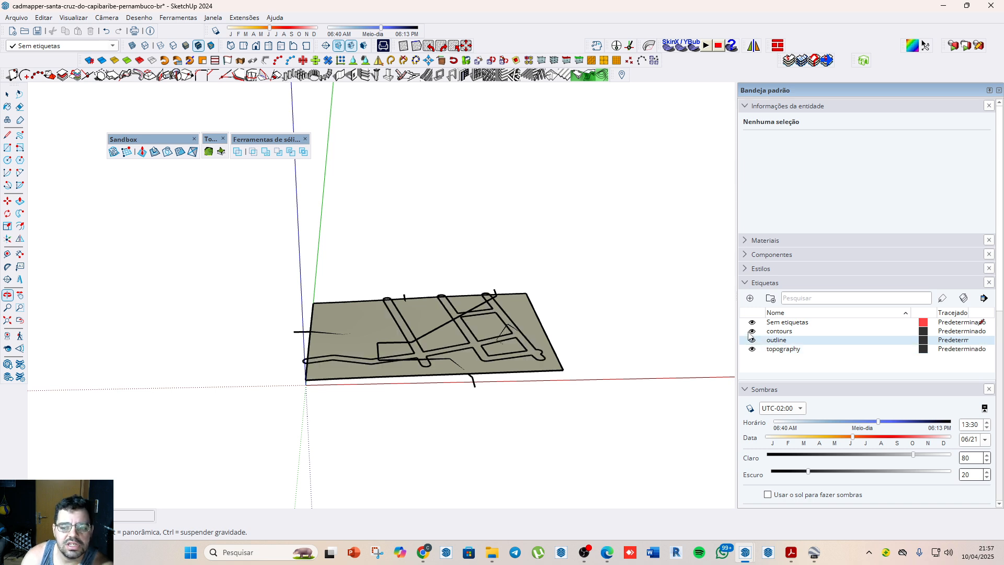
Step: Hide the outline tag and switch the contours tag off and on, leaving the contours shown over the topography
{"action": "left_click", "coordinate": [752, 332]}
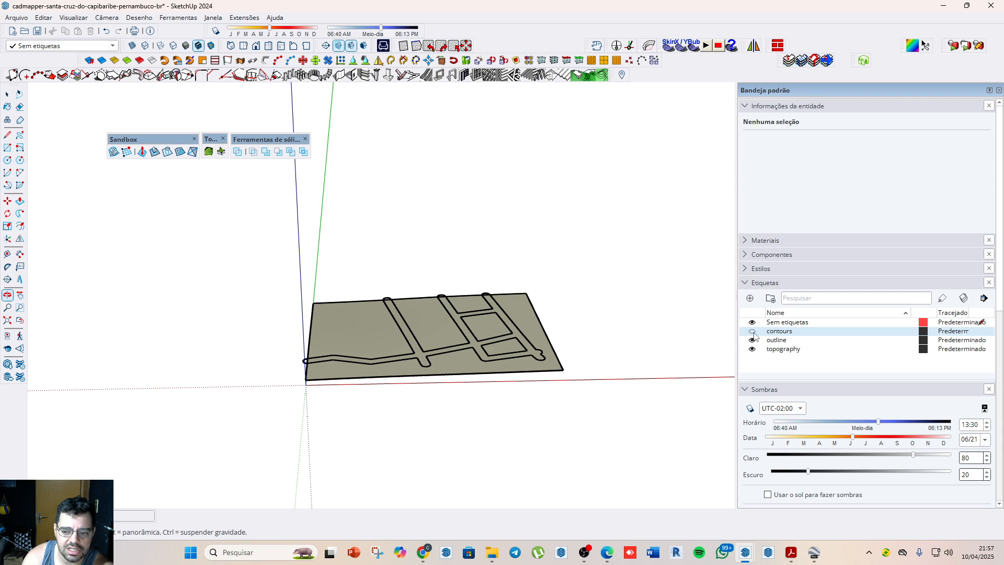
{"action": "left_click", "coordinate": [752, 340]}
{"action": "left_click", "coordinate": [751, 331]}
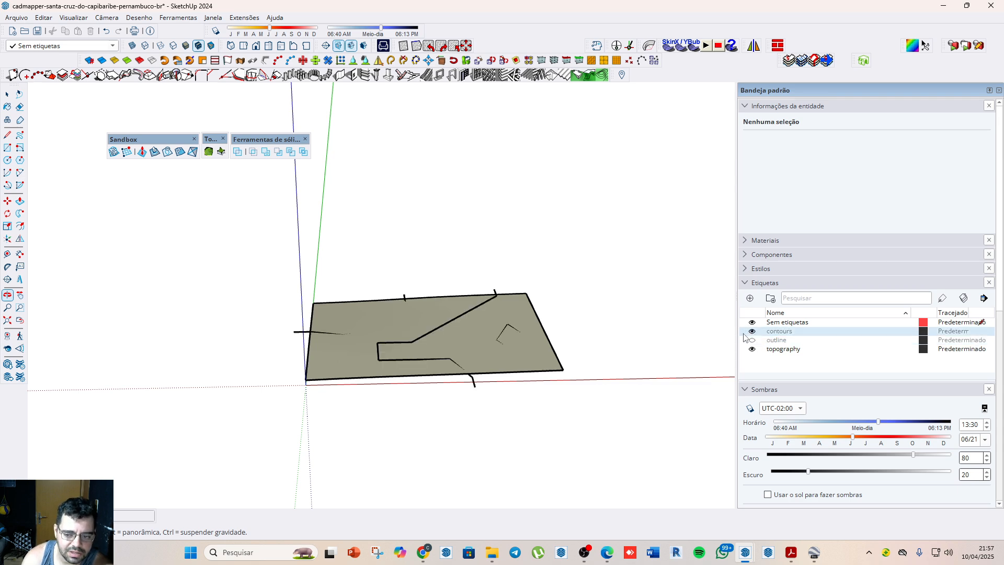
{"action": "left_click", "coordinate": [752, 332]}
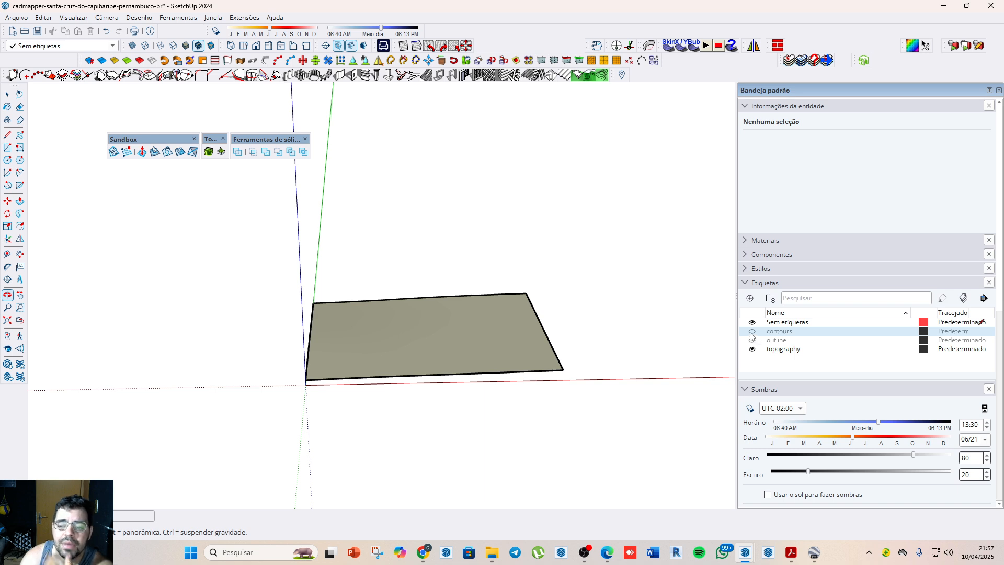
{"action": "left_click", "coordinate": [752, 331]}
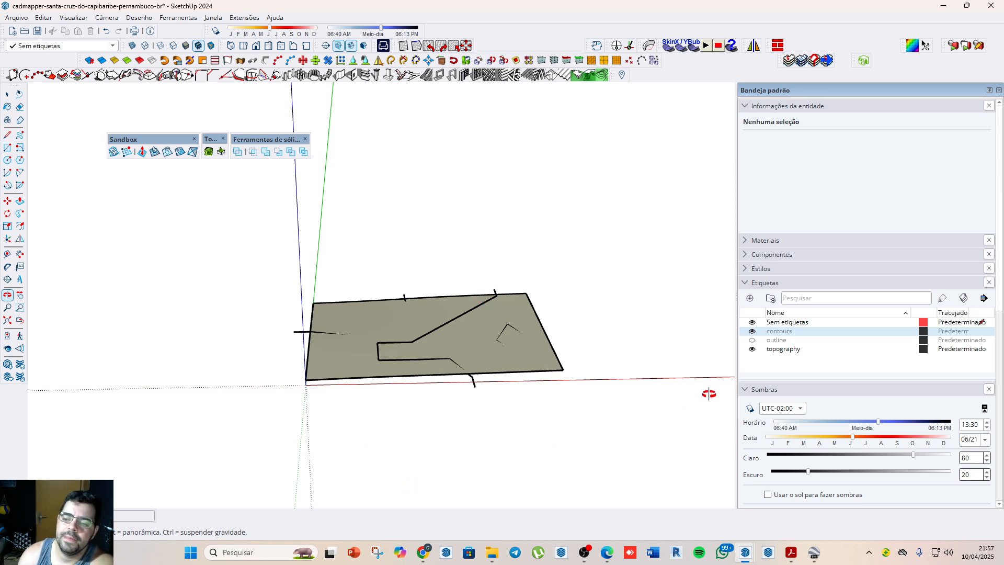
{"action": "left_click", "coordinate": [752, 331]}
{"action": "key", "text": "space"}
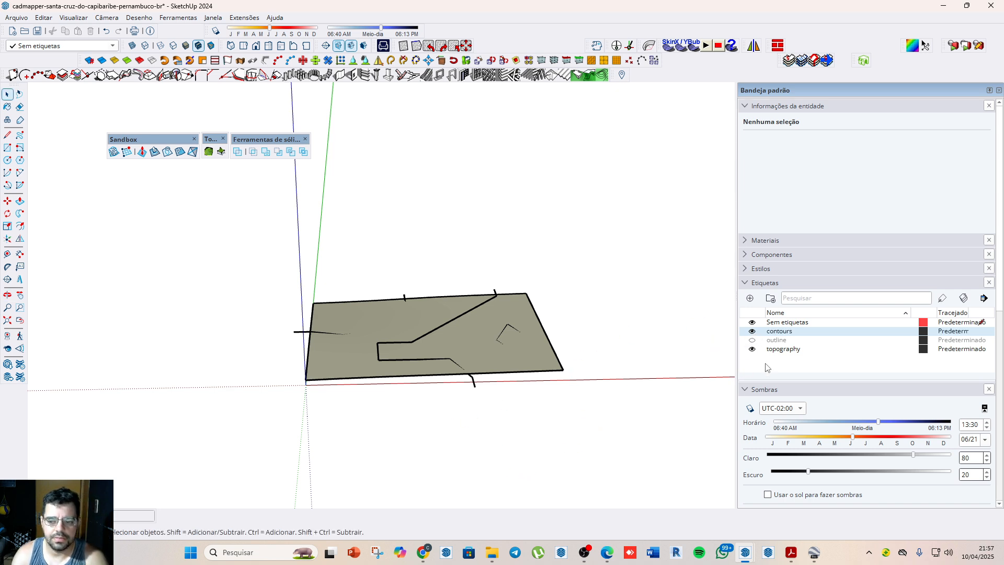
Step: Hide the contours tag, select the topography group and float the 1001bit pro tools over the drawing area
{"action": "left_click", "coordinate": [752, 331]}
{"action": "left_click", "coordinate": [512, 351]}
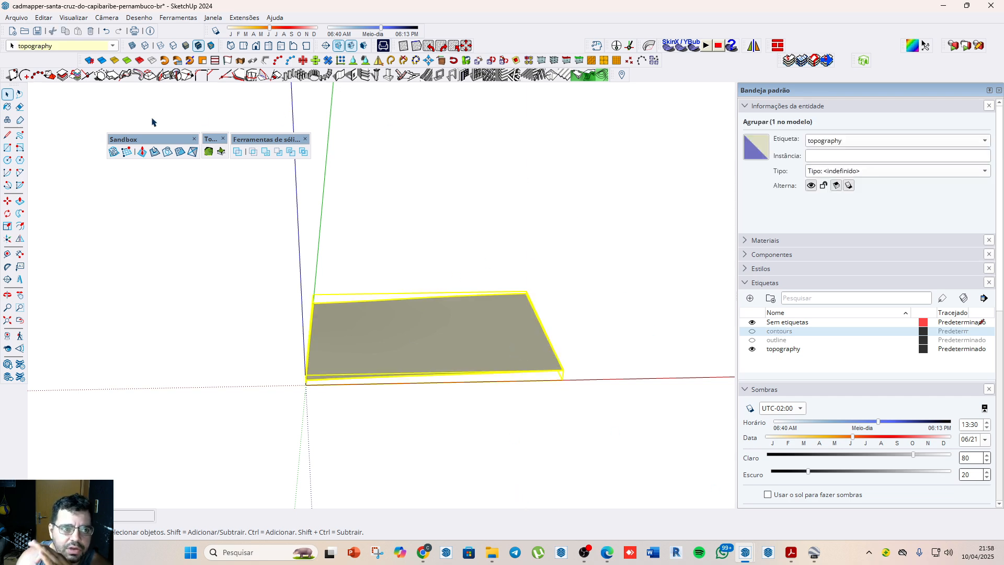
{"action": "left_click_drag", "start_coordinate": [5, 74], "coordinate": [136, 192]}
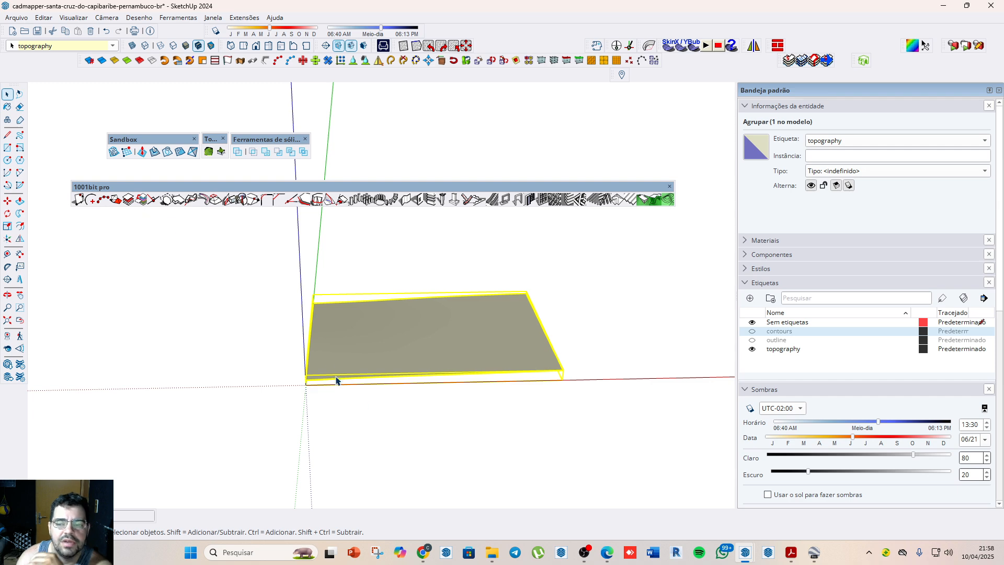
Step: Generate contour lines on the topography with the 1001bit Contour tool, using reference level 0 and a level interval of 0,5000 m
{"action": "left_click", "coordinate": [668, 200]}
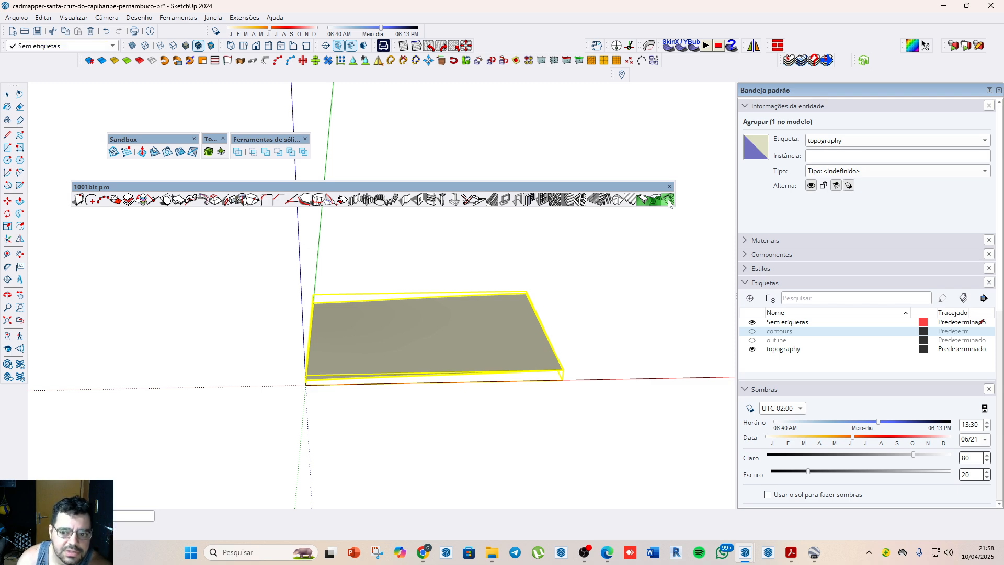
{"action": "scroll", "coordinate": [306, 385], "scroll_direction": "up", "scroll_amount": 3}
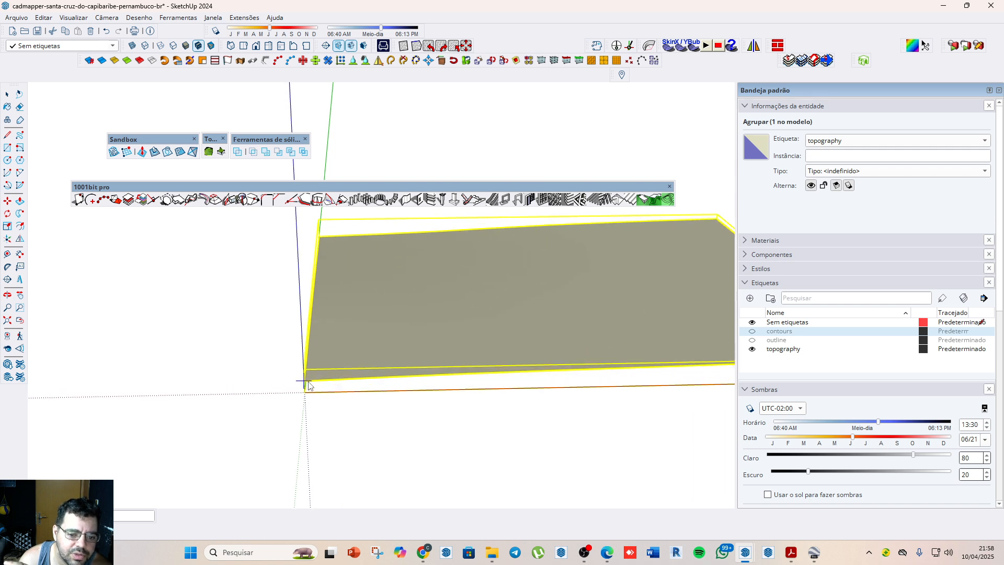
{"action": "scroll", "coordinate": [309, 386], "scroll_direction": "up", "scroll_amount": 1}
{"action": "left_click", "coordinate": [306, 385]}
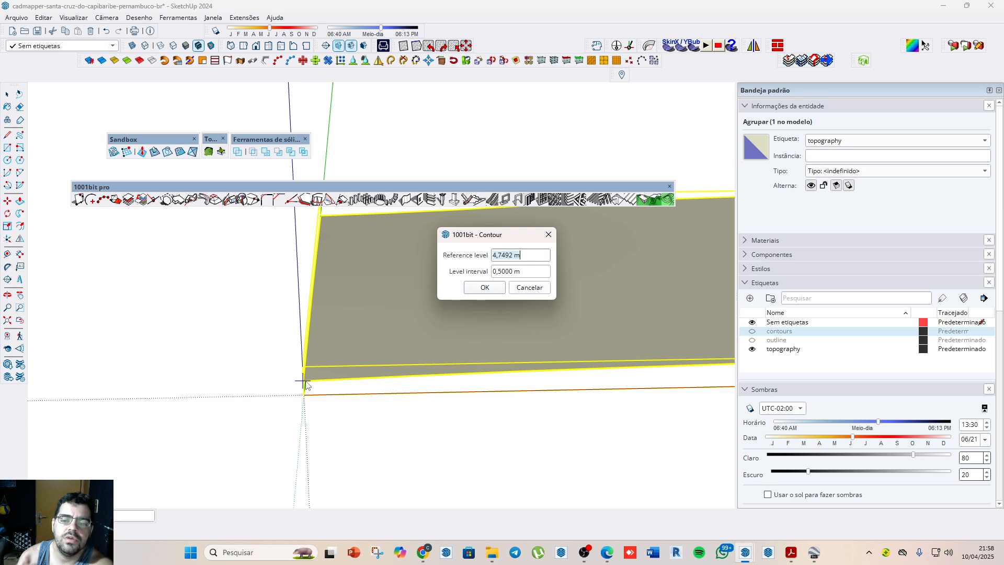
{"action": "type", "text": "0"}
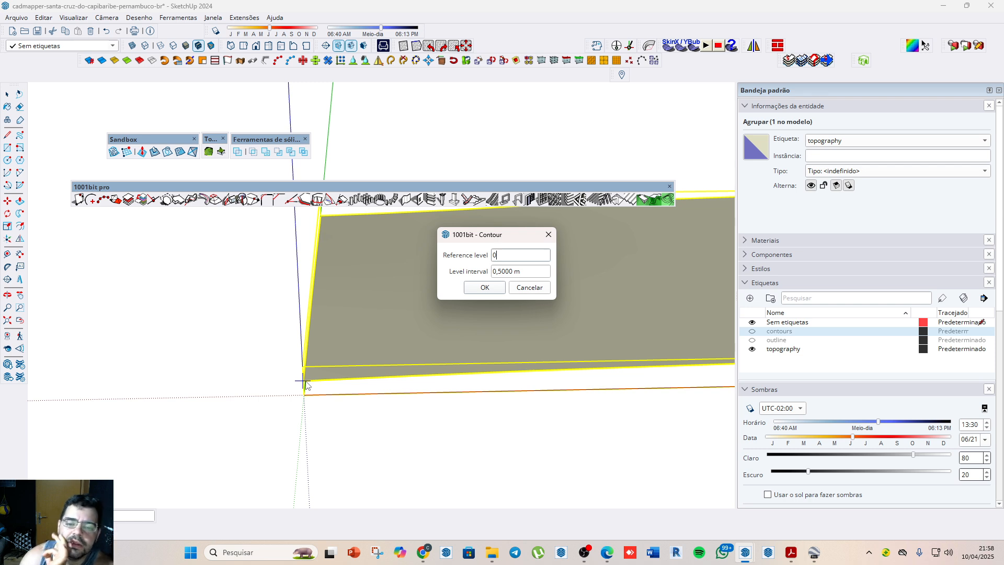
{"action": "left_click", "coordinate": [484, 289]}
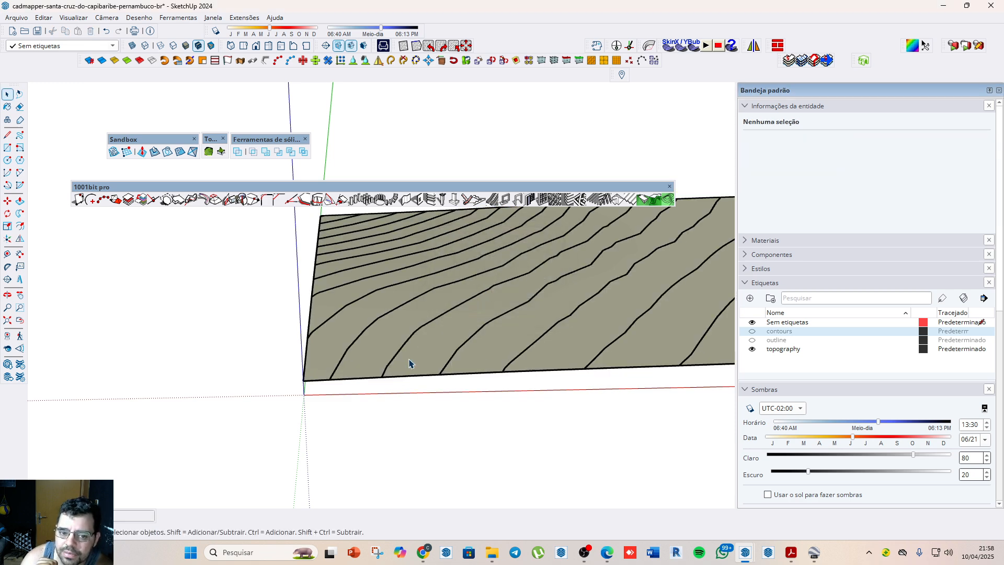
{"action": "scroll", "coordinate": [359, 415], "scroll_direction": "down", "scroll_amount": 3}
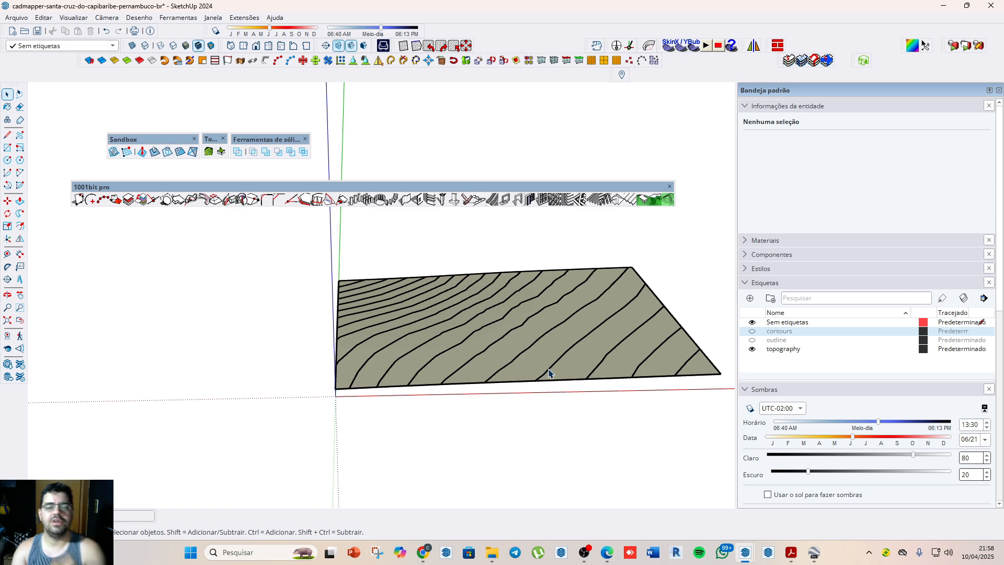
{"action": "left_click", "coordinate": [544, 315]}
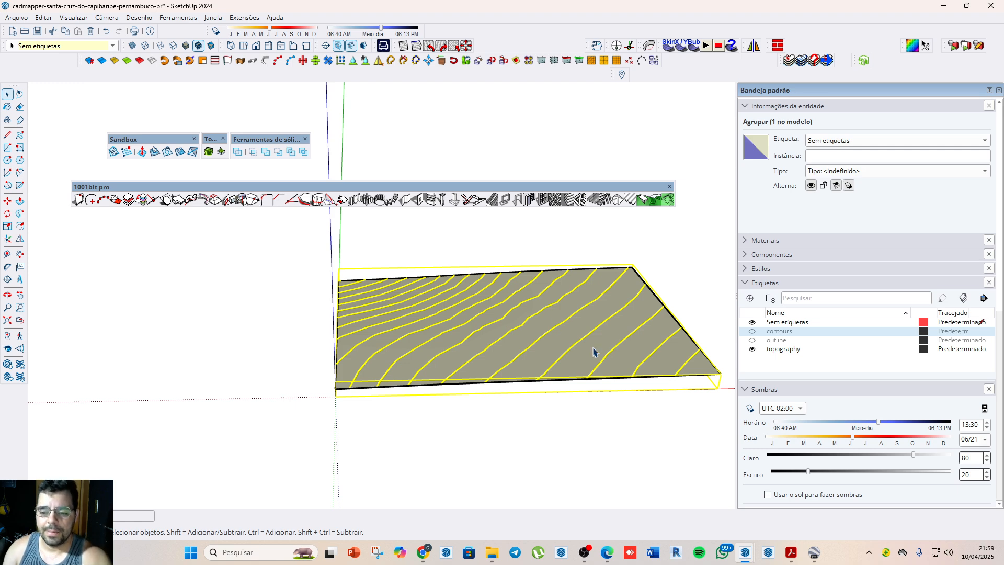
{"action": "left_click", "coordinate": [631, 408]}
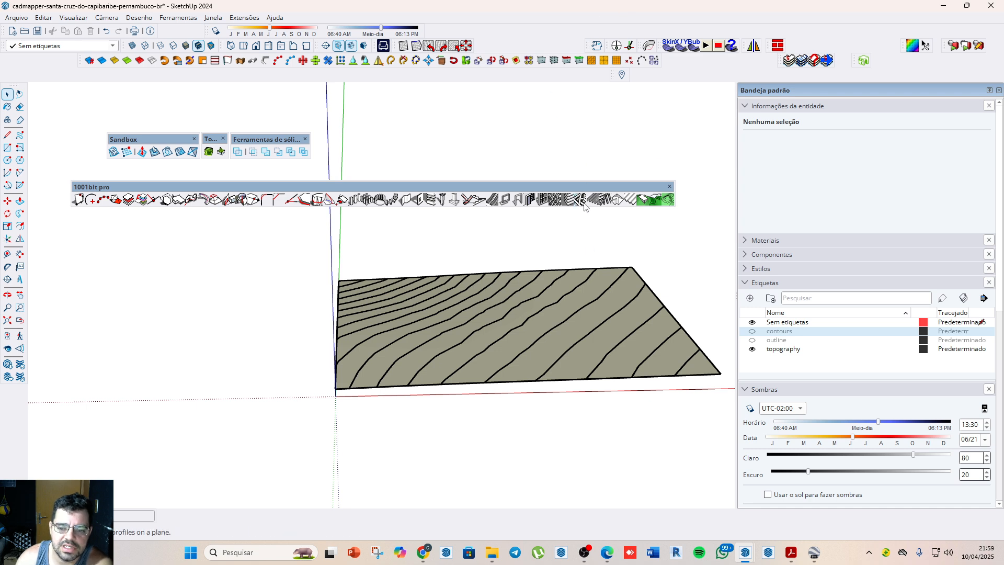
Step: Create a tag named "curvas de nivel" and assign the generated contour line group to it
{"action": "left_click", "coordinate": [749, 298]}
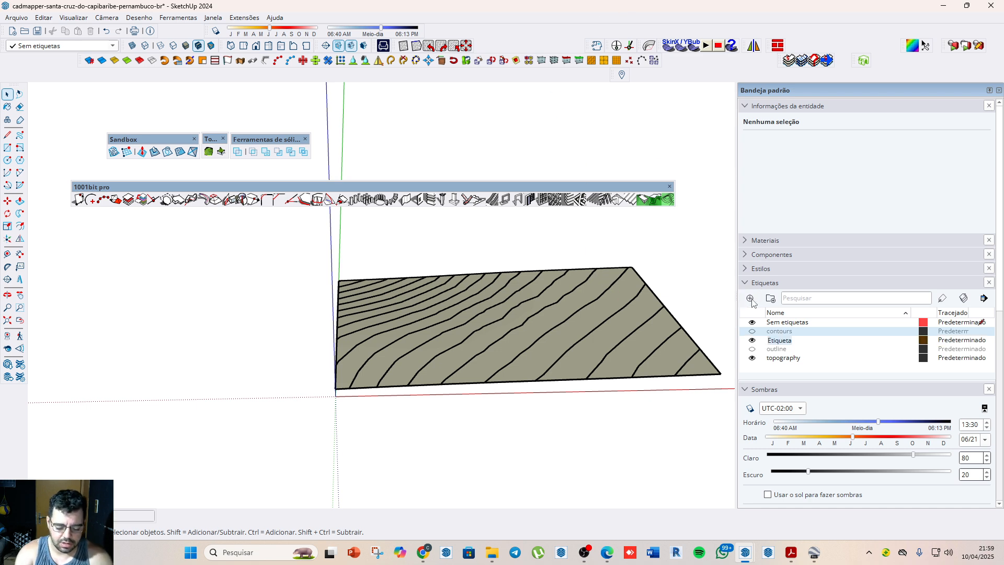
{"action": "type", "text": "curvas "}
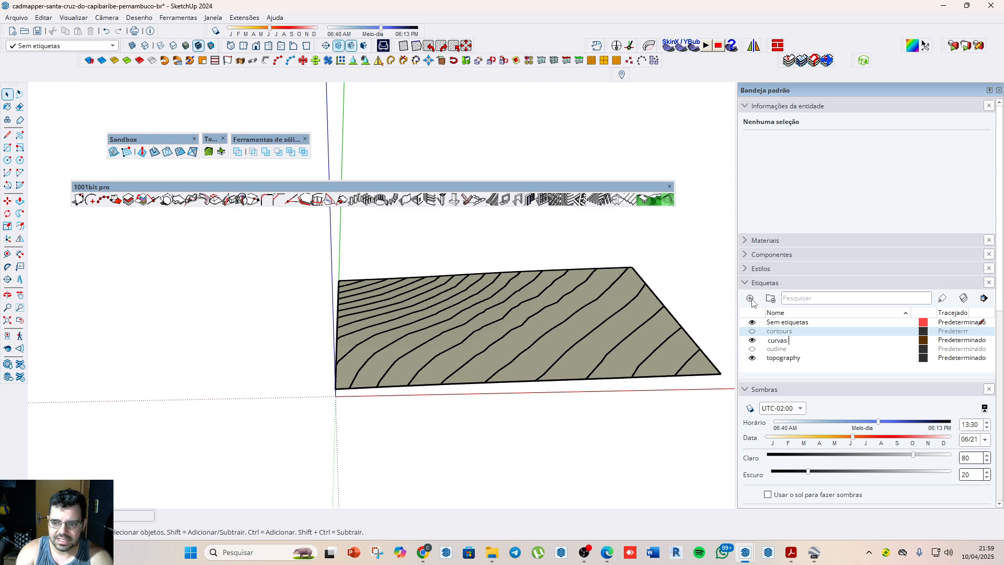
{"action": "type", "text": "de nivel"}
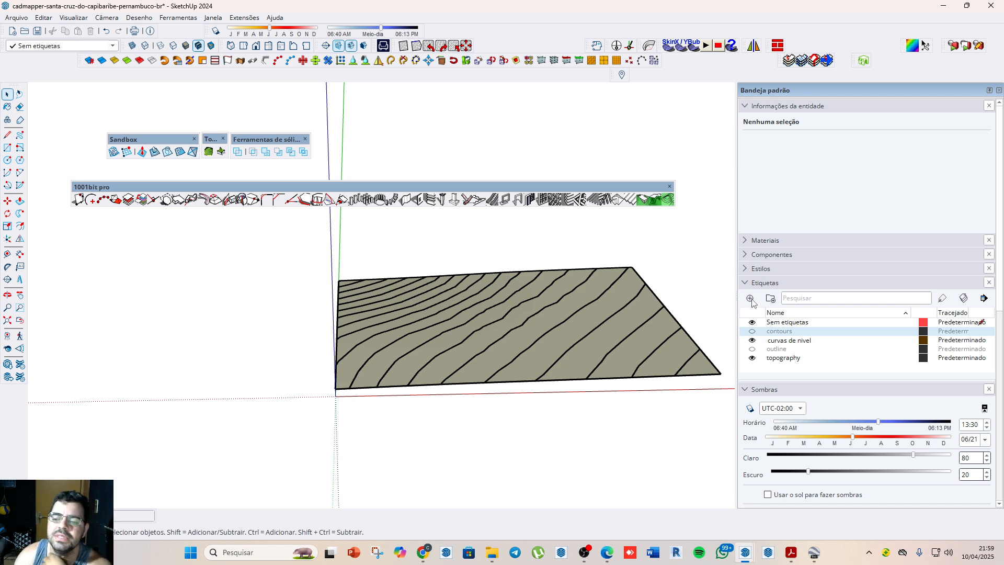
{"action": "left_click", "coordinate": [824, 371]}
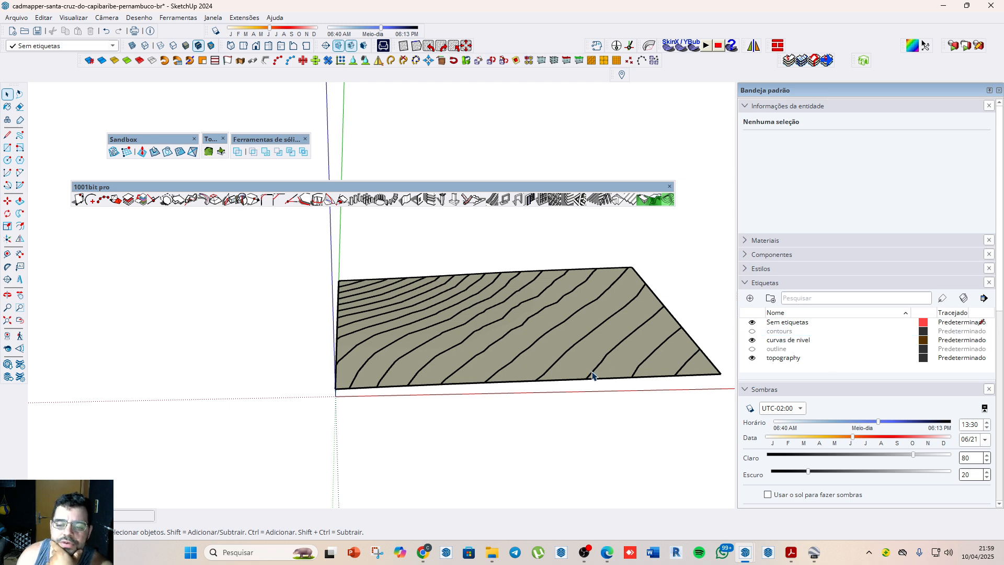
{"action": "left_click", "coordinate": [592, 375]}
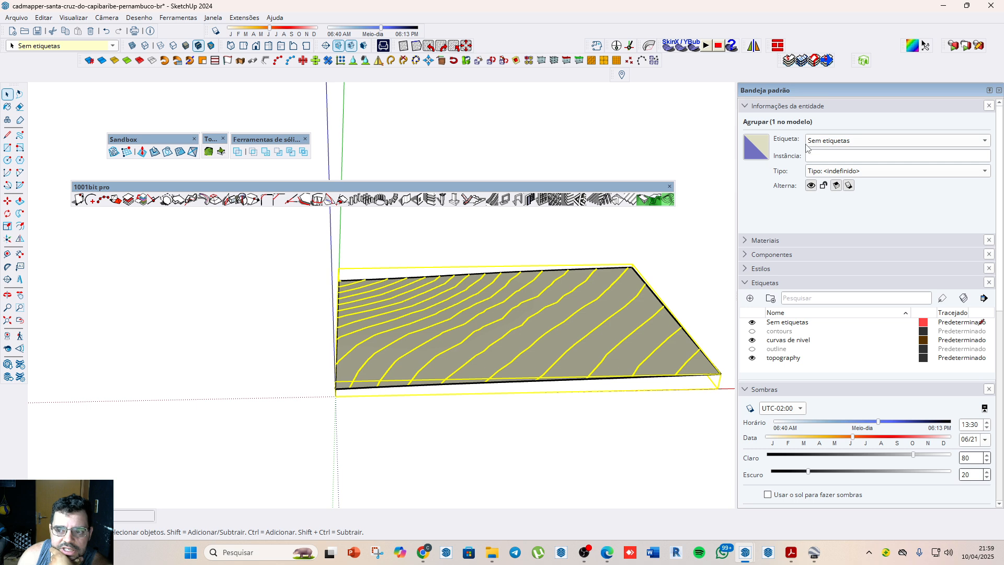
{"action": "left_click", "coordinate": [814, 142]}
{"action": "left_click", "coordinate": [829, 170]}
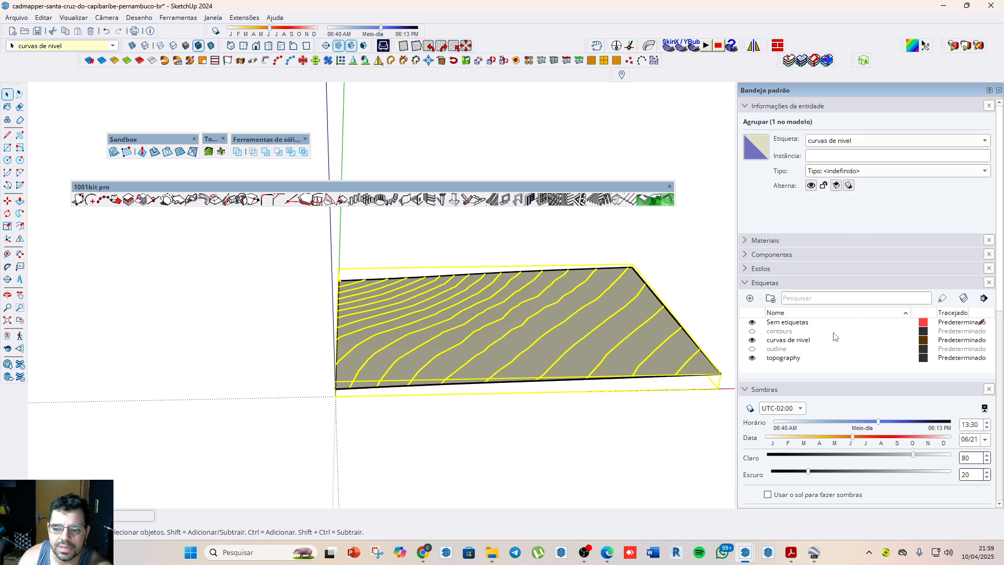
Step: Toggle the curvas de nivel and outline tags off and on to check the separation, leaving only the new contours over the topography
{"action": "left_click", "coordinate": [752, 340]}
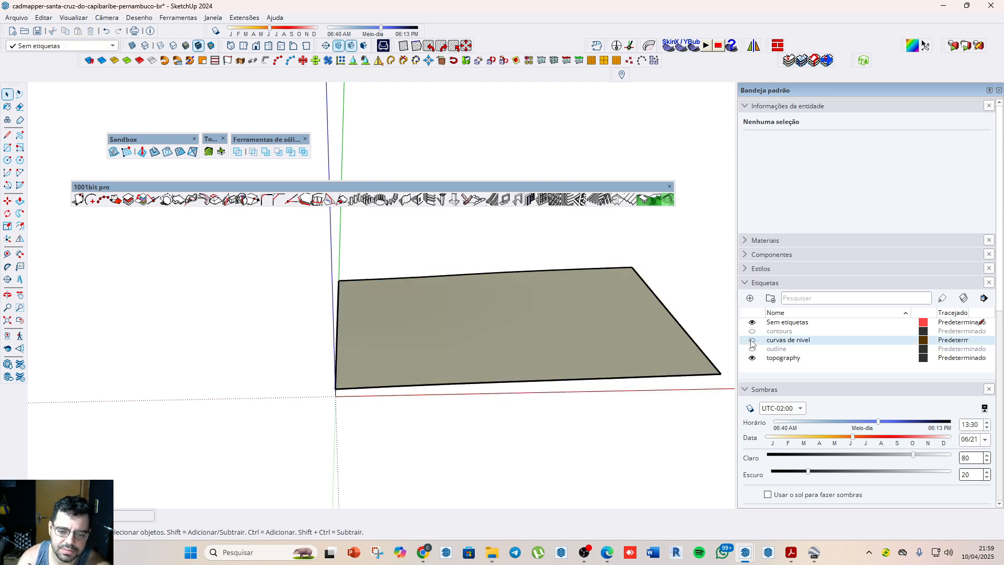
{"action": "left_click", "coordinate": [596, 336]}
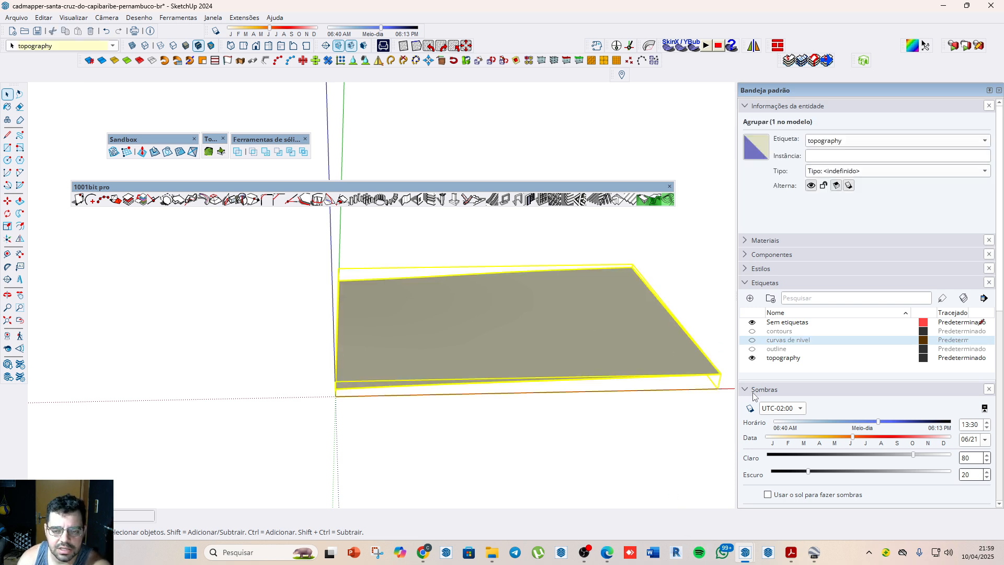
{"action": "left_click", "coordinate": [752, 349]}
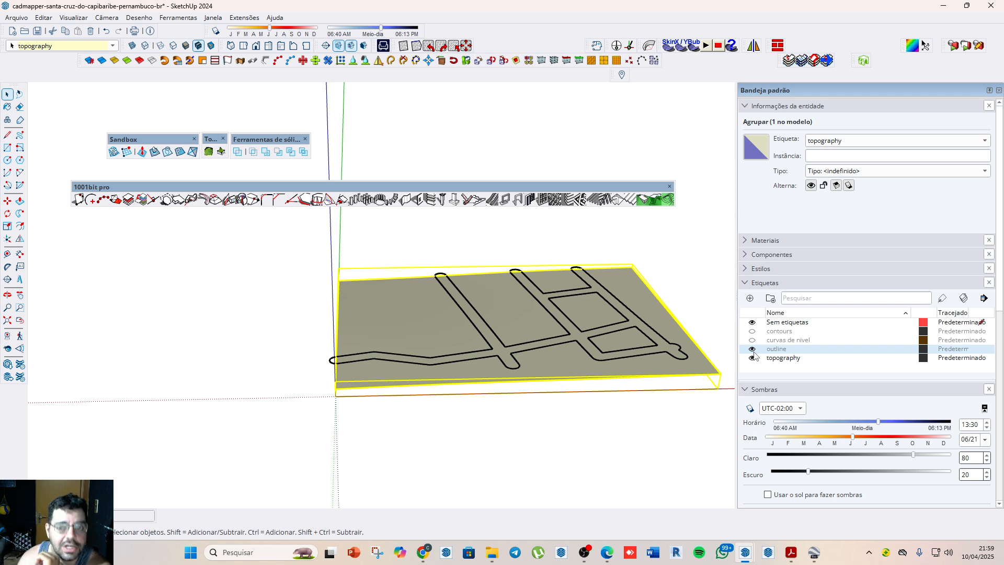
{"action": "left_click", "coordinate": [751, 349]}
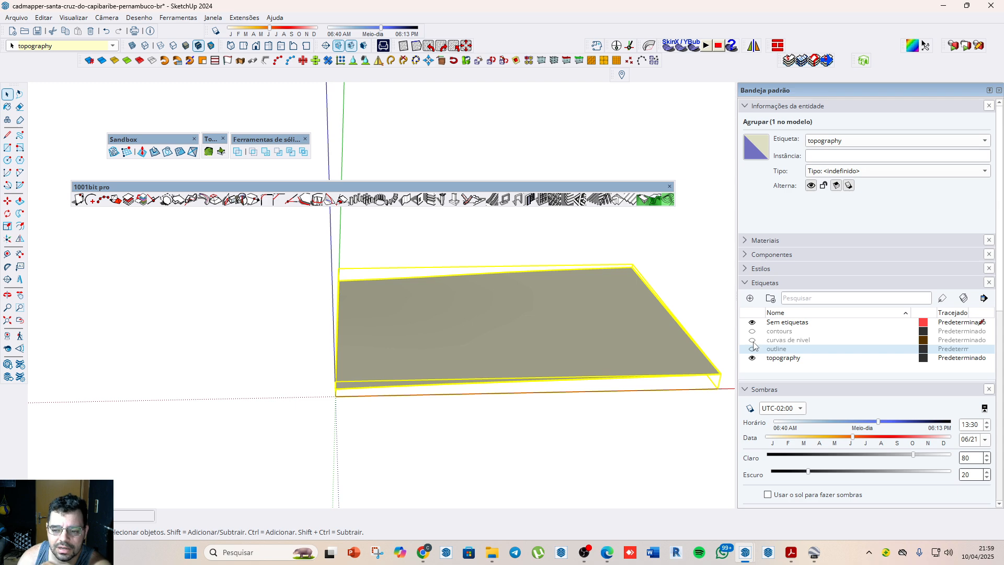
{"action": "left_click", "coordinate": [752, 339]}
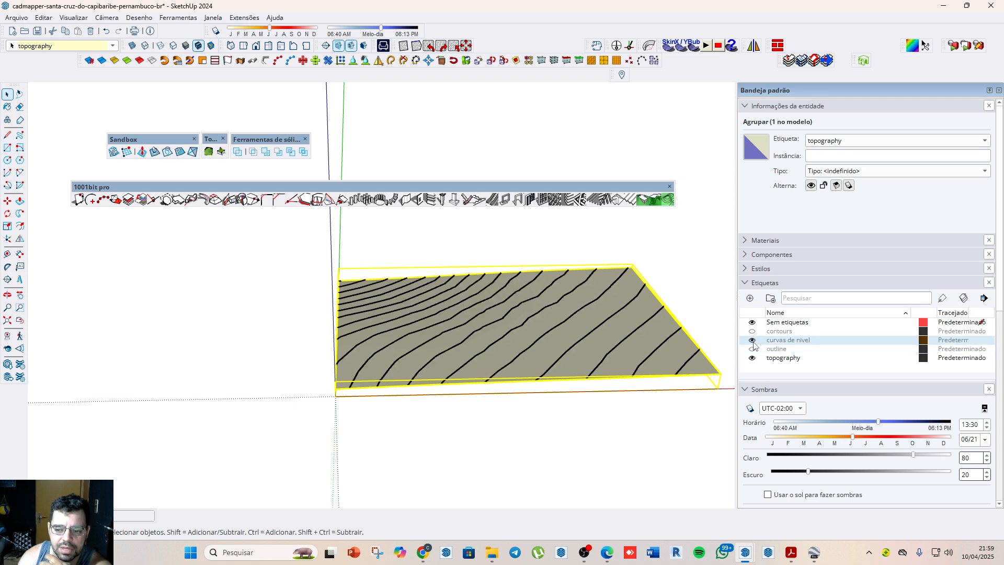
{"action": "left_click", "coordinate": [488, 292]}
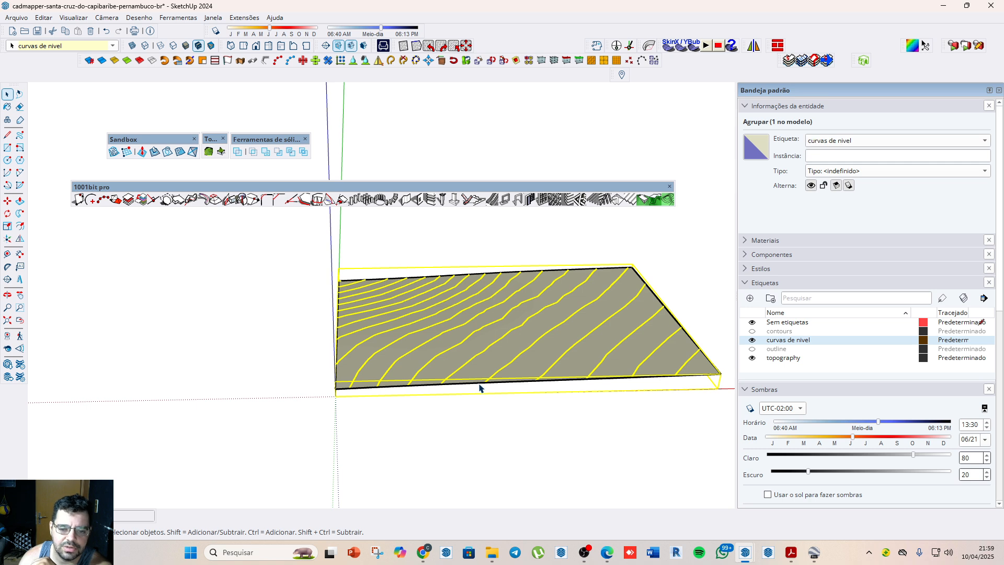
Step: Select the topography and contour groups together, load them into TopoShaper and calculate the terrain preview
{"action": "scroll", "coordinate": [376, 372], "scroll_direction": "down", "scroll_amount": 2}
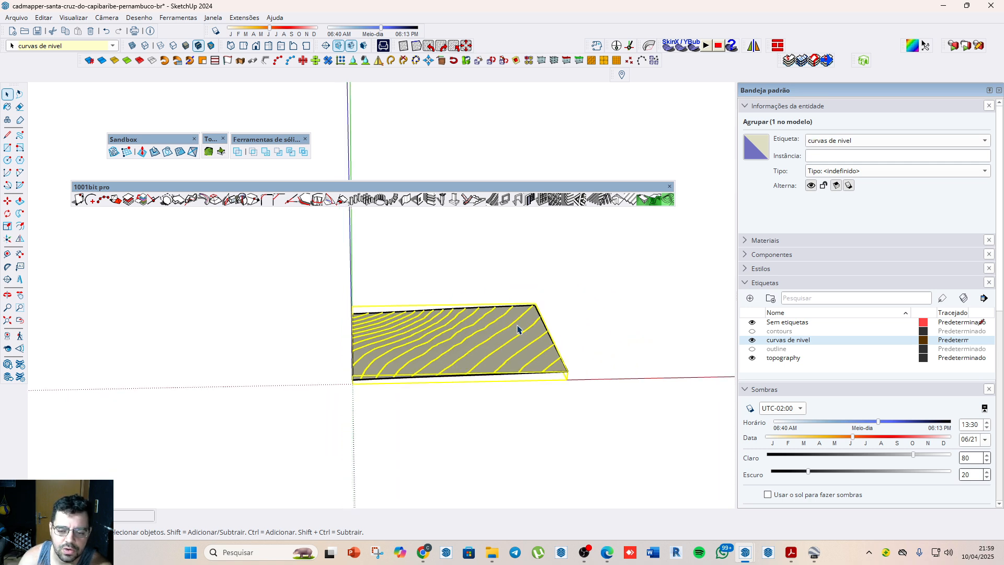
{"action": "left_click_drag", "start_coordinate": [615, 427], "coordinate": [308, 284]}
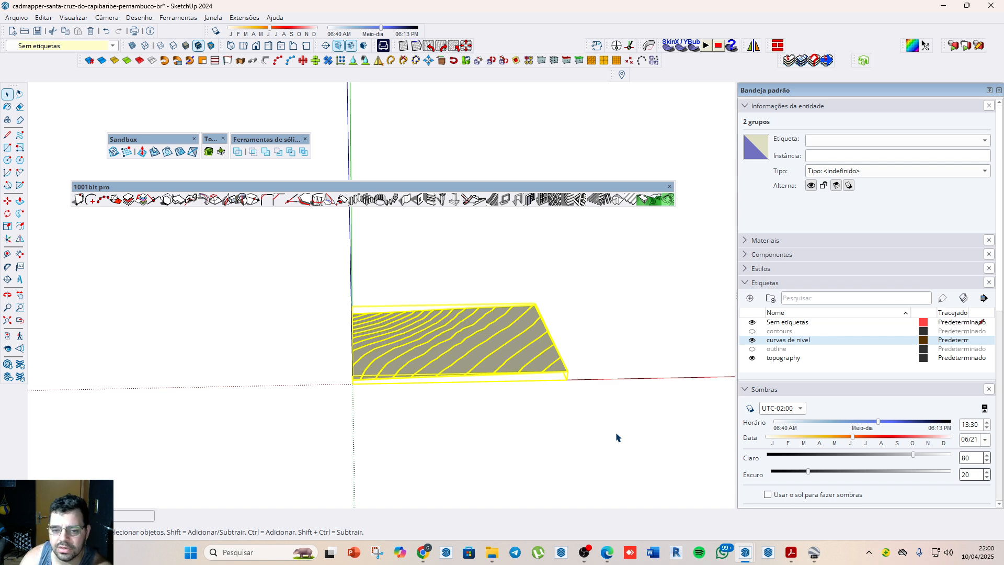
{"action": "left_click_drag", "start_coordinate": [615, 433], "coordinate": [287, 268]}
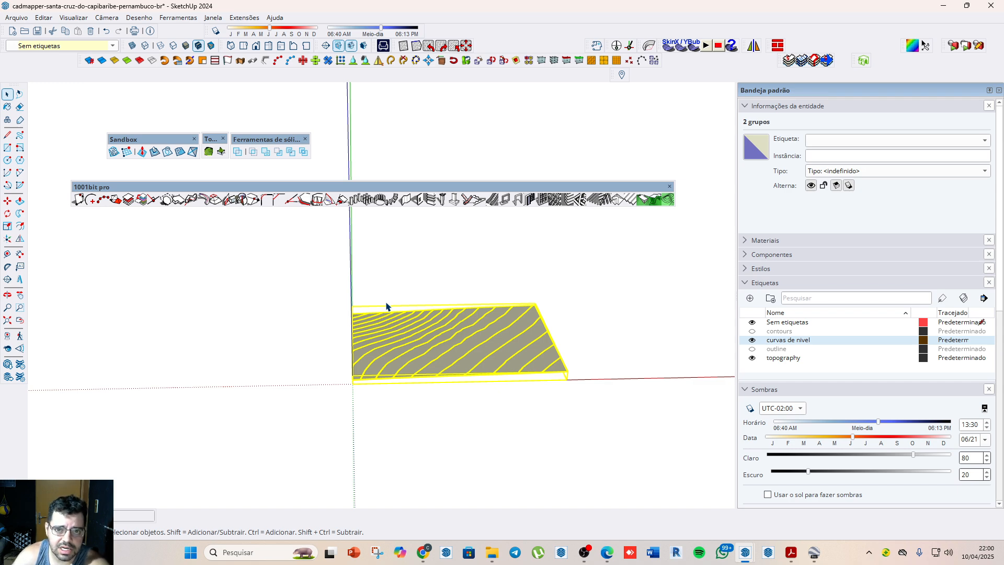
{"action": "left_click", "coordinate": [209, 153]}
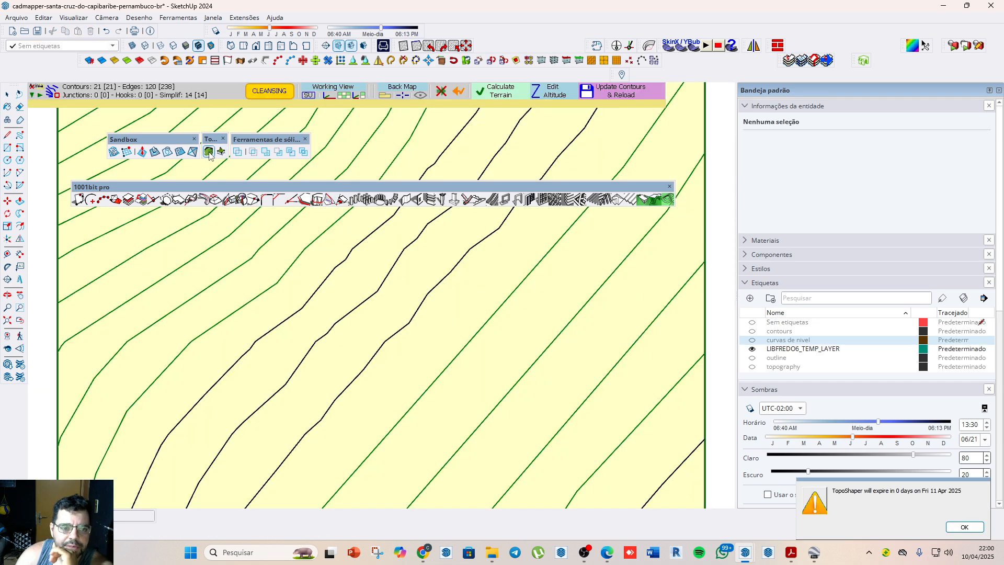
{"action": "scroll", "coordinate": [324, 287], "scroll_direction": "down", "scroll_amount": 5}
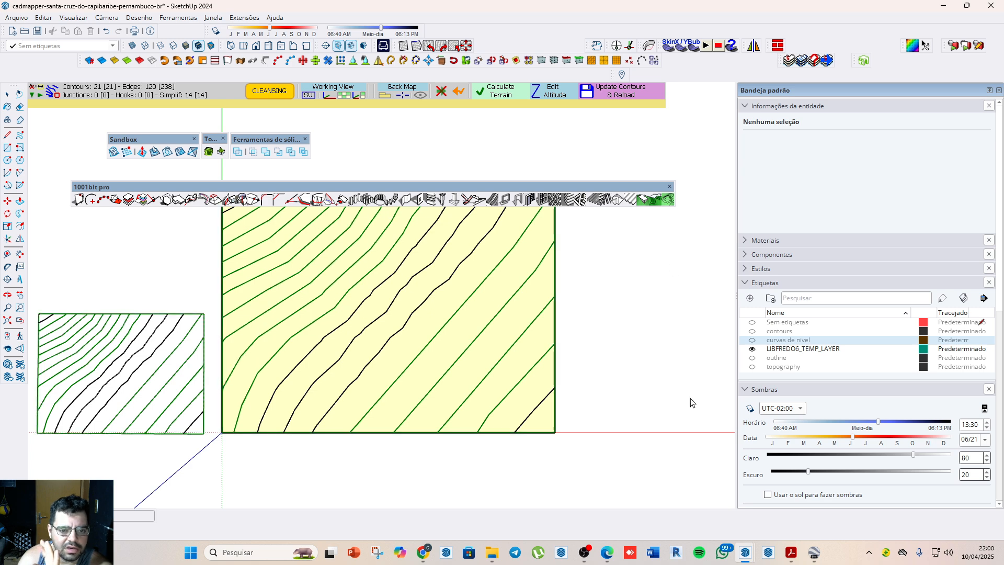
{"action": "left_click", "coordinate": [506, 98]}
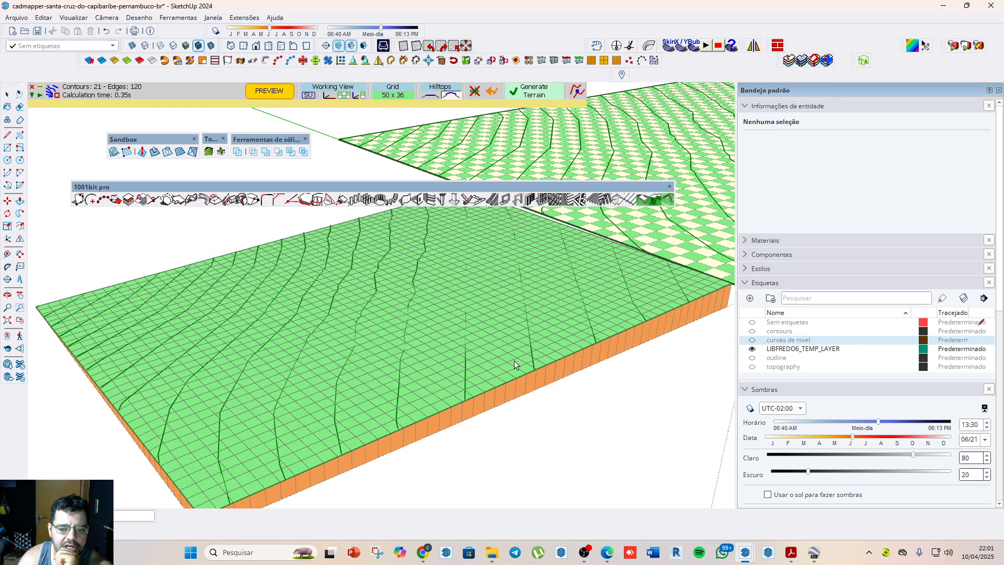
{"action": "scroll", "coordinate": [383, 304], "scroll_direction": "down", "scroll_amount": 3}
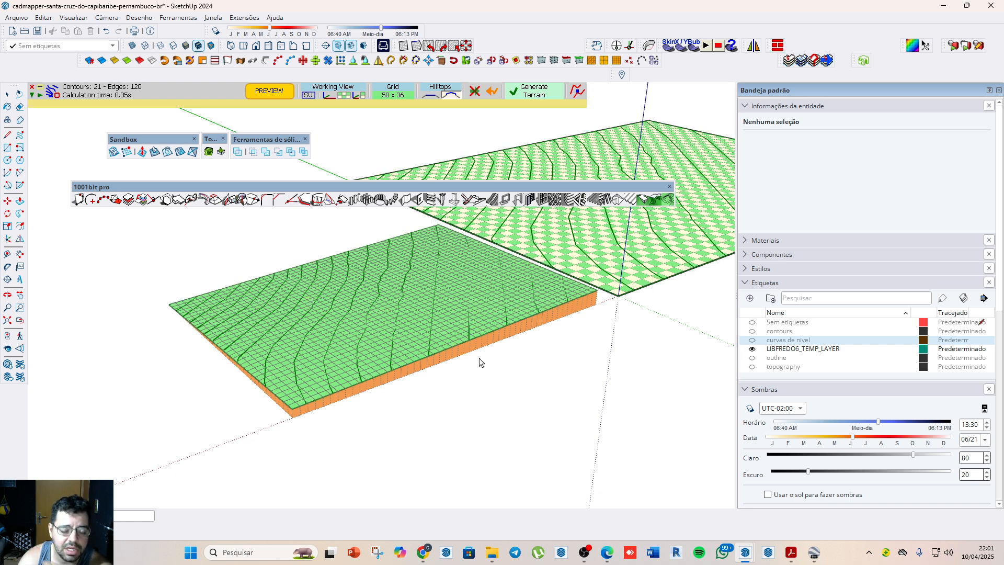
{"action": "scroll", "coordinate": [401, 316], "scroll_direction": "up", "scroll_amount": 4}
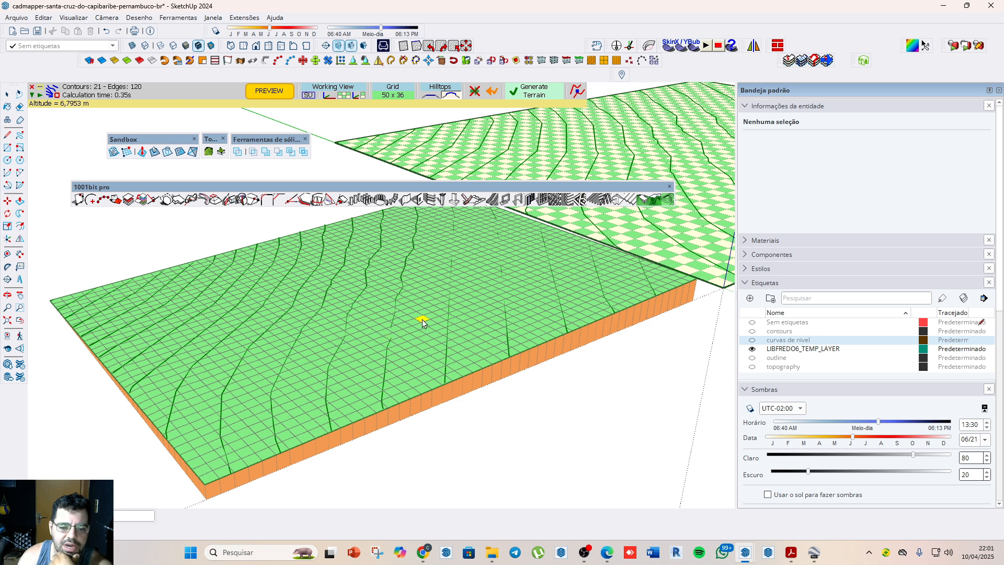
Step: Unlink the X and Y grid dimensions in TopoShaper and set the terrain grid to 100 x 100
{"action": "left_click", "coordinate": [396, 95]}
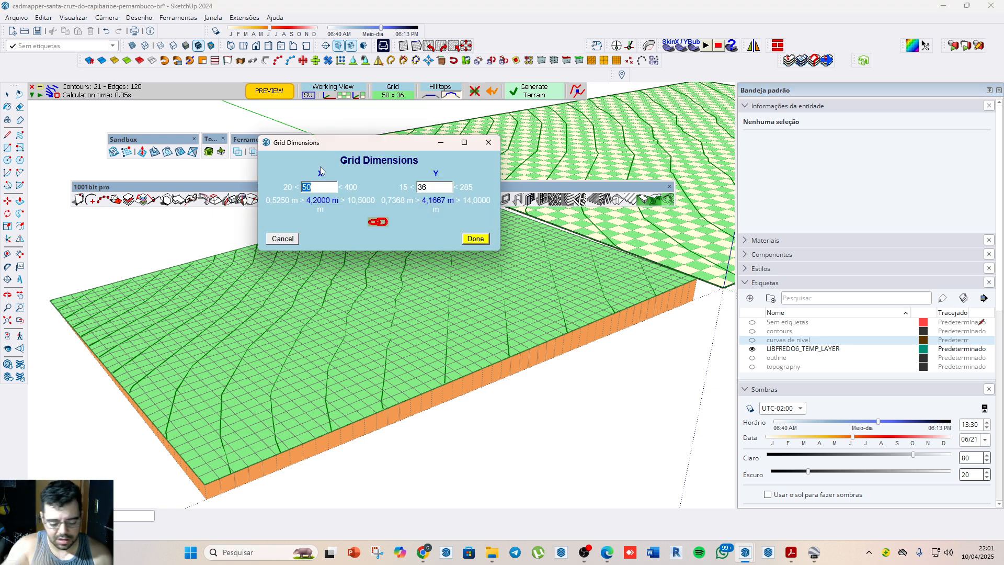
{"action": "type", "text": "100"}
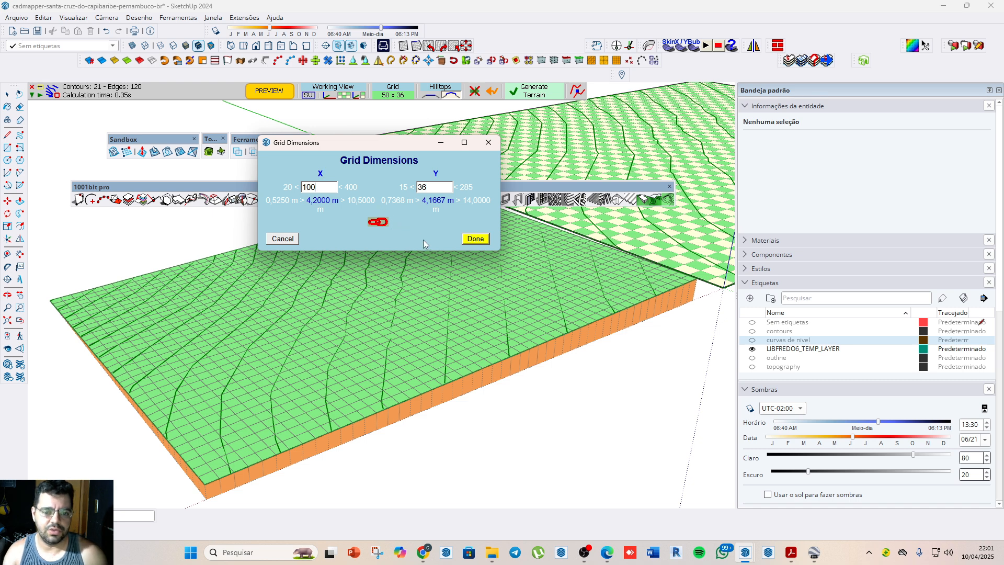
{"action": "left_click", "coordinate": [432, 237]}
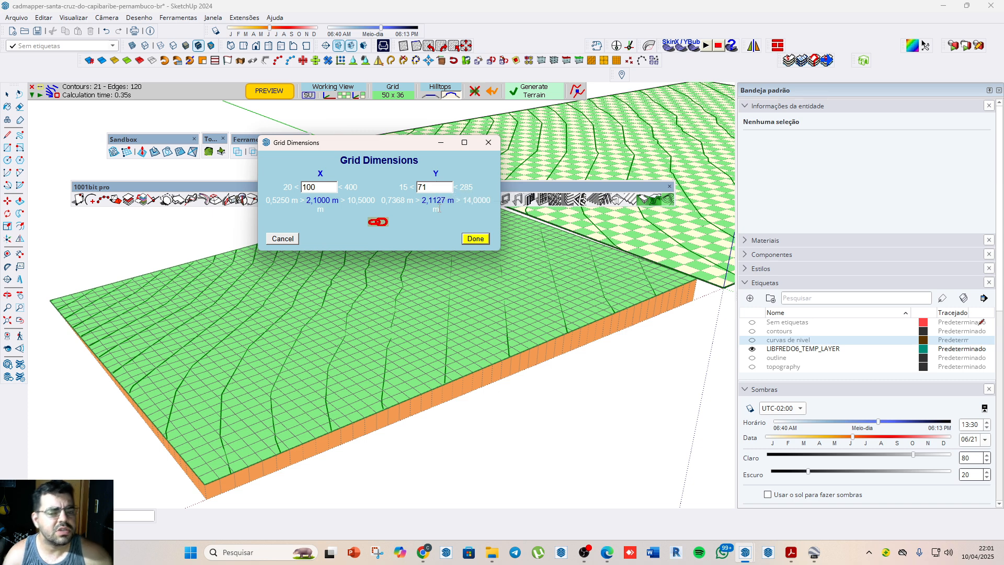
{"action": "left_click", "coordinate": [379, 222]}
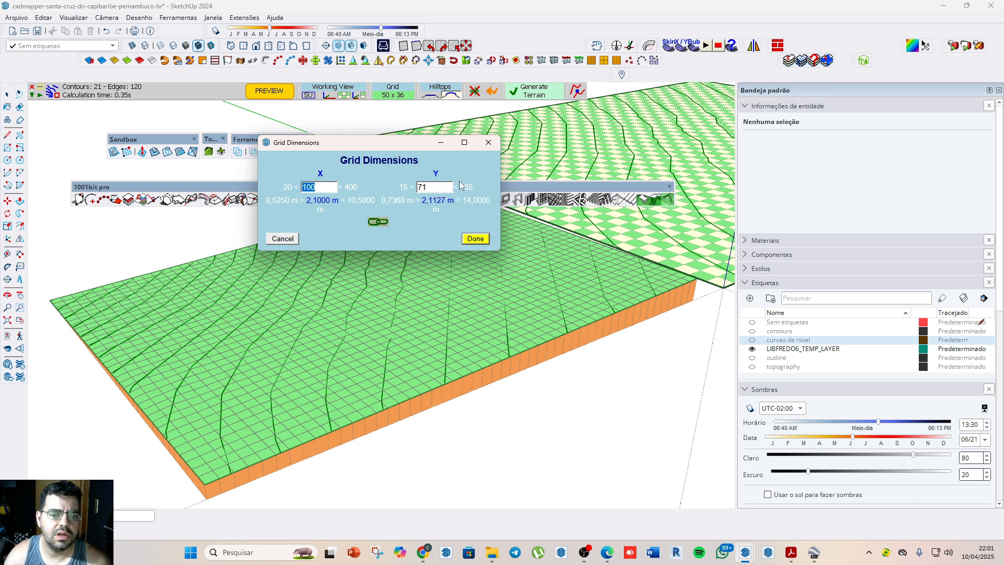
{"action": "left_click", "coordinate": [443, 184]}
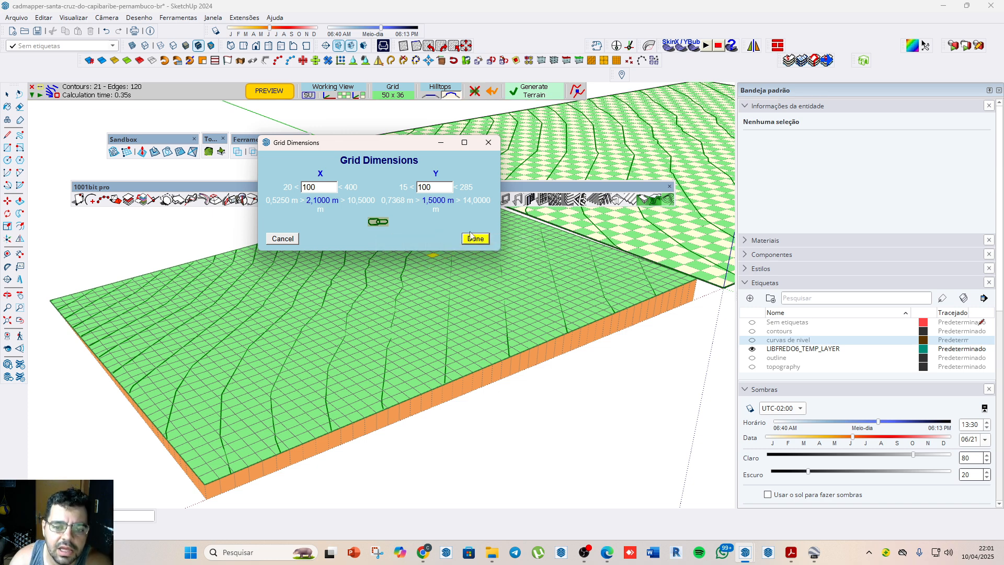
{"action": "left_click", "coordinate": [476, 236]}
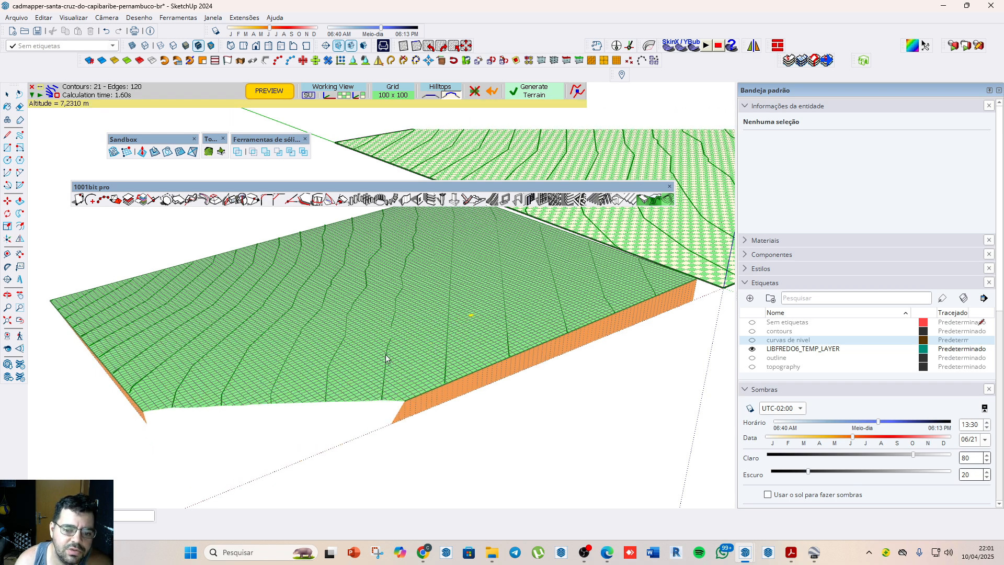
Step: Generate the terrain from the recalculated TopoShaper preview and exit the generation mode
{"action": "middle_click_drag", "start_coordinate": [422, 379], "coordinate": [450, 343]}
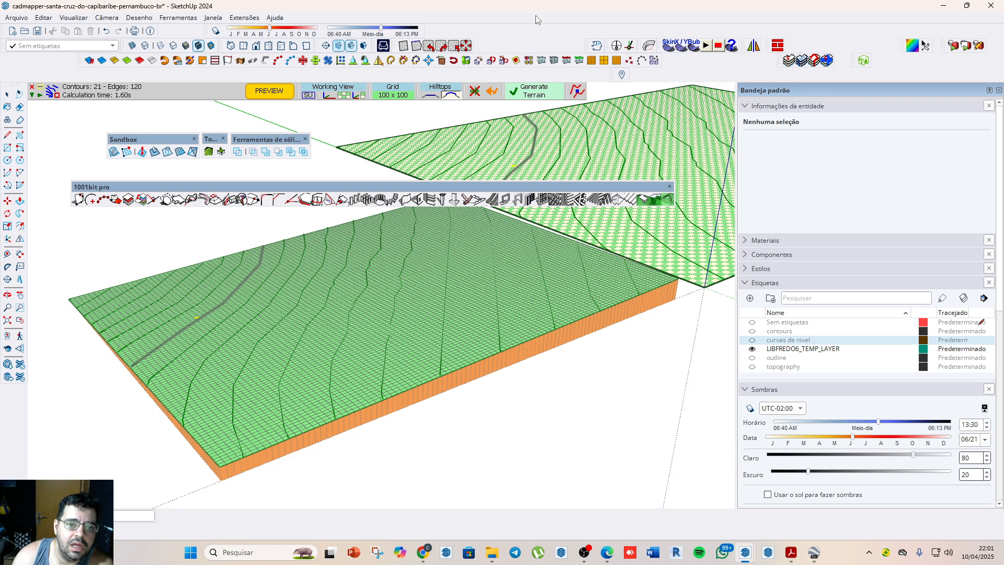
{"action": "left_click", "coordinate": [309, 95]}
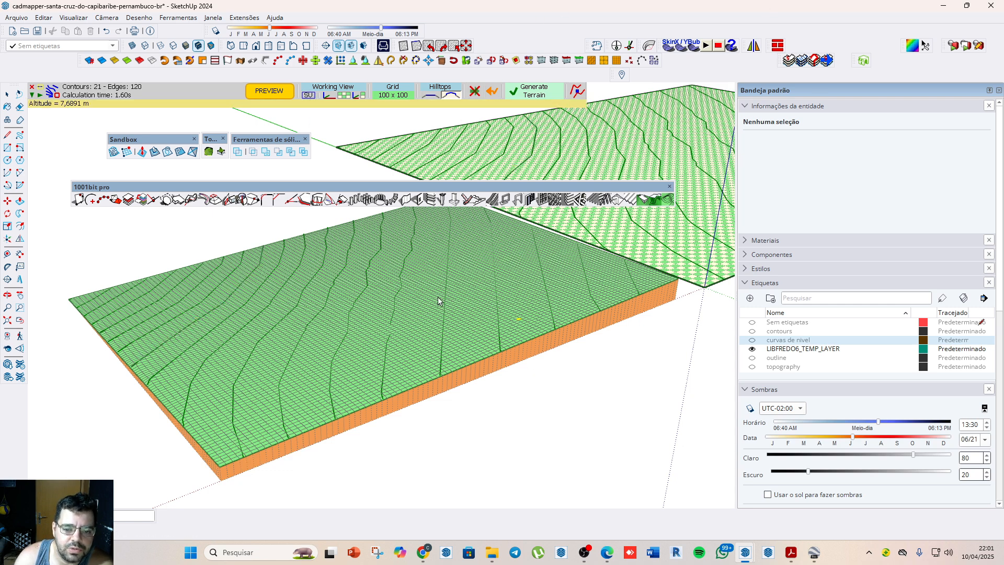
{"action": "left_click", "coordinate": [534, 95]}
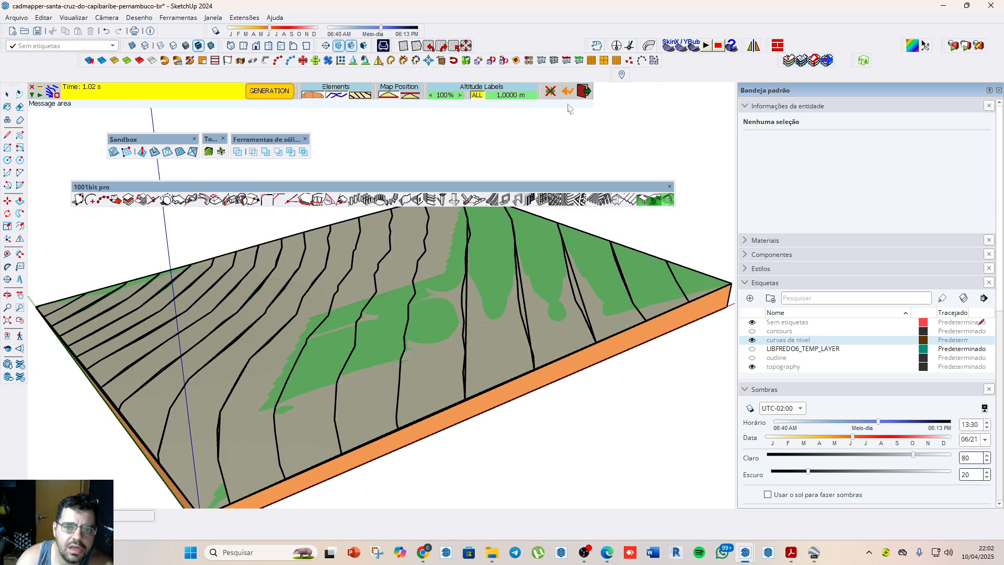
{"action": "left_click", "coordinate": [583, 93]}
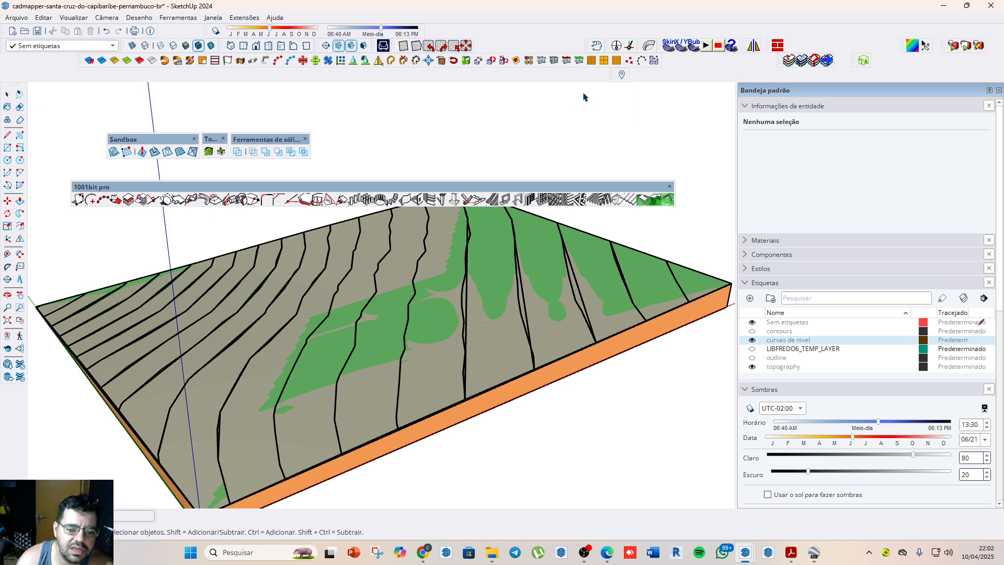
Step: Hide the curvas de nivel and topography tags so that only the generated terrain is displayed
{"action": "scroll", "coordinate": [415, 241], "scroll_direction": "down", "scroll_amount": 4}
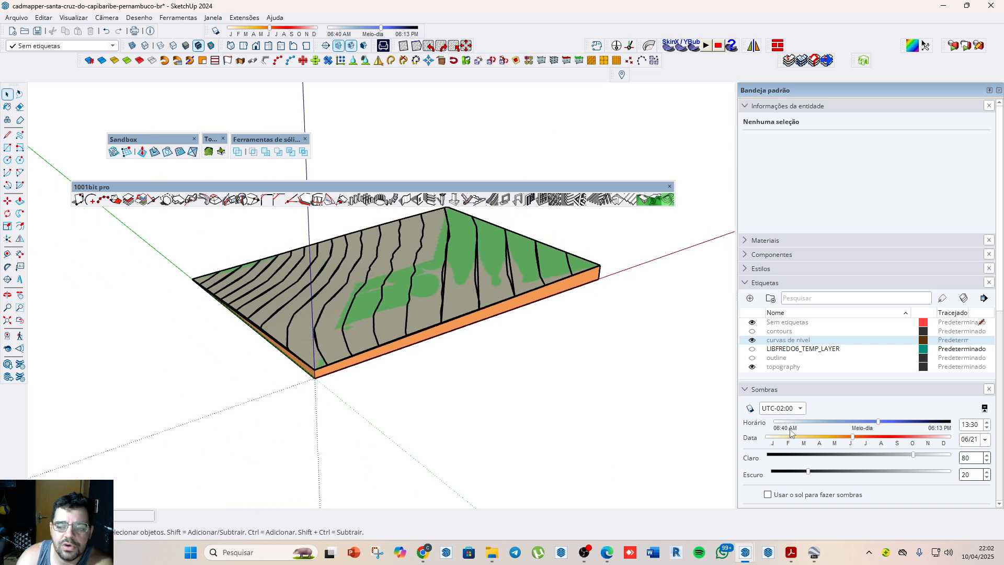
{"action": "left_click", "coordinate": [752, 340]}
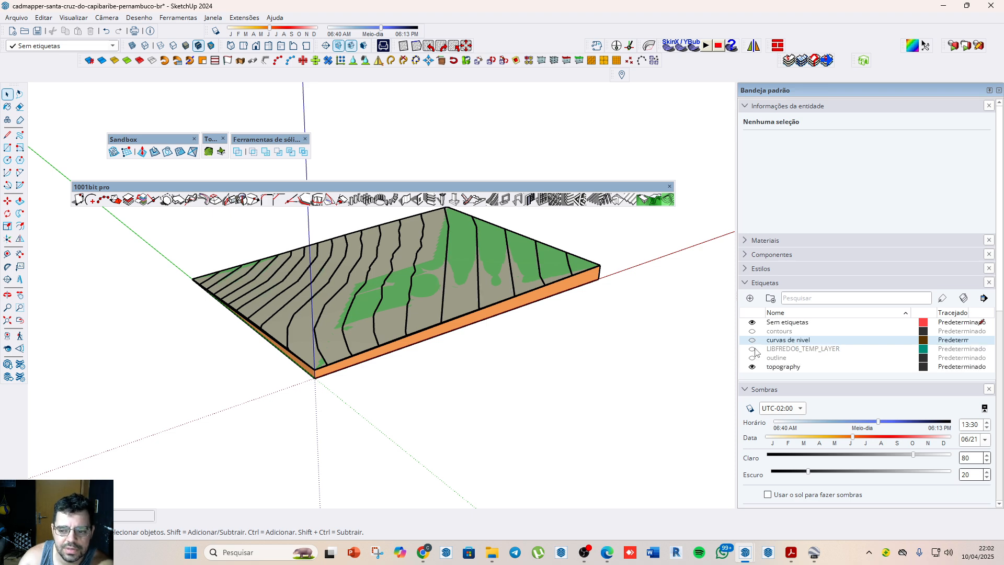
{"action": "left_click", "coordinate": [752, 367]}
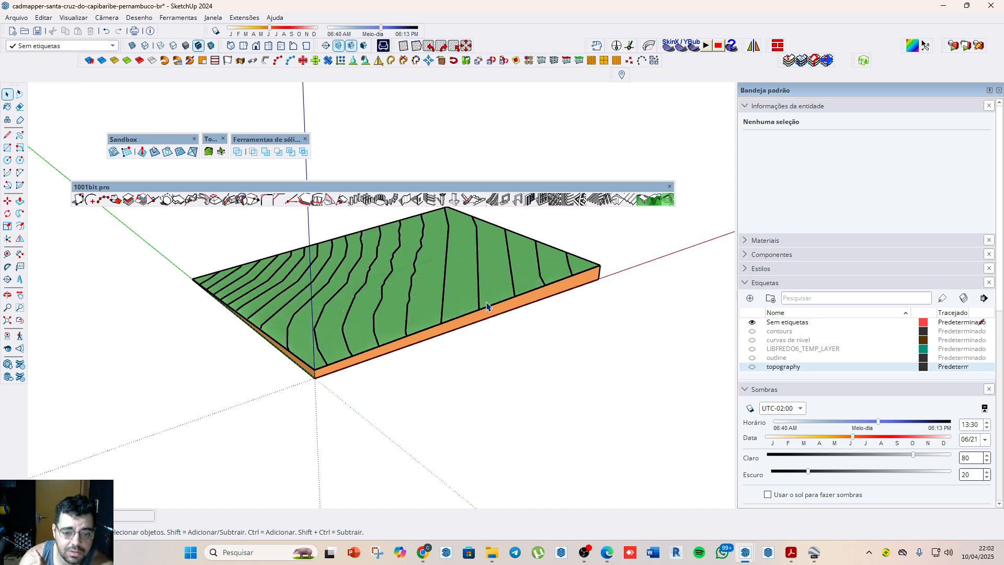
Step: Inspect the generated terrain group by entering it and selecting its mesh and surface, then leave the group
{"action": "left_click", "coordinate": [477, 261]}
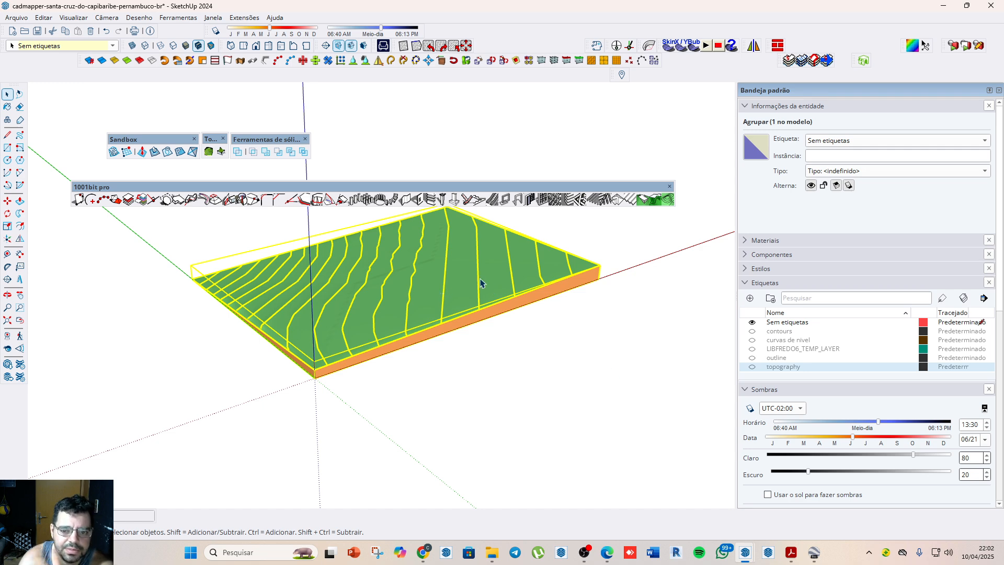
{"action": "scroll", "coordinate": [475, 309], "scroll_direction": "up", "scroll_amount": 3}
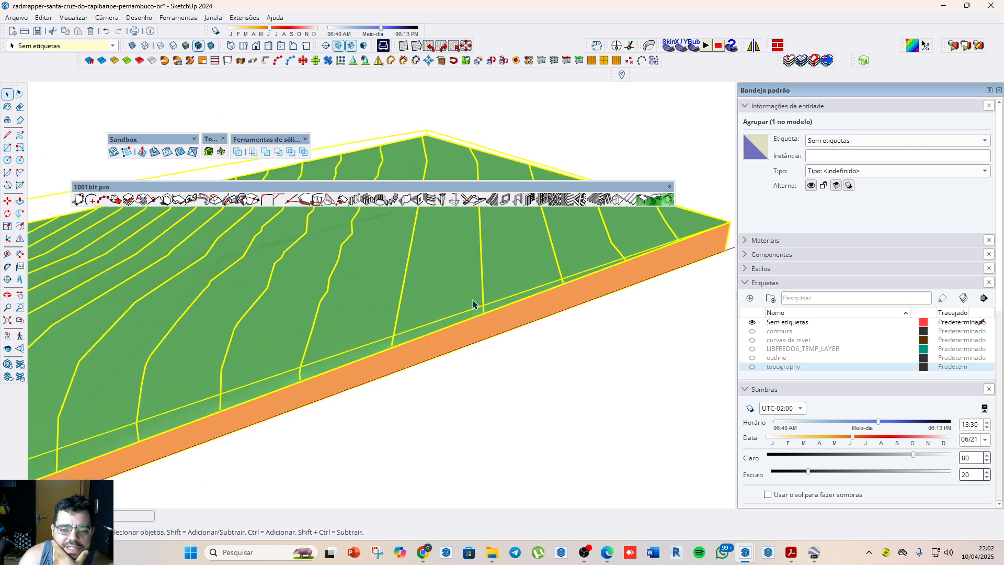
{"action": "scroll", "coordinate": [472, 302], "scroll_direction": "down", "scroll_amount": 2}
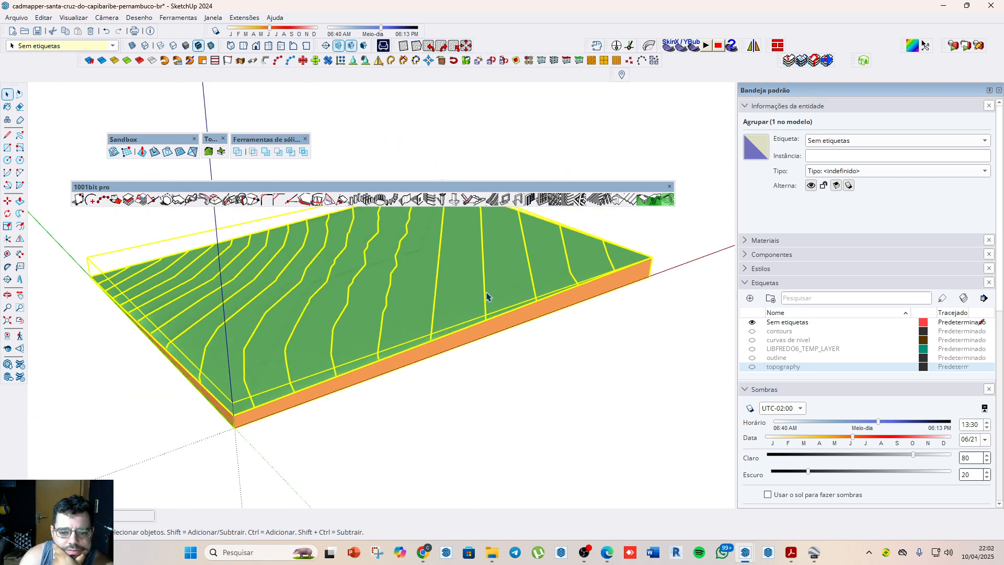
{"action": "double_click", "coordinate": [485, 295]}
{"action": "left_click", "coordinate": [485, 296]}
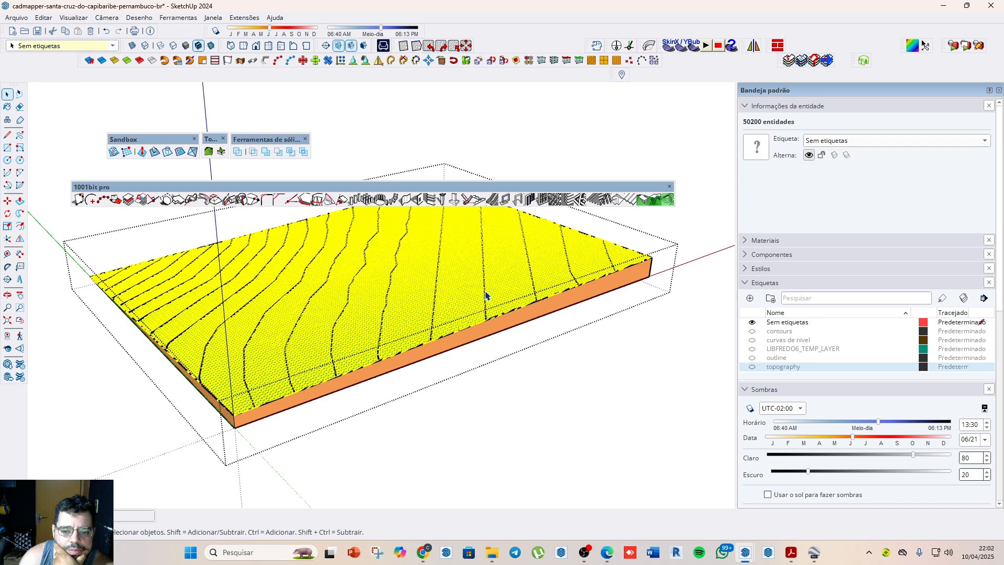
{"action": "left_click", "coordinate": [591, 377]}
{"action": "left_click", "coordinate": [486, 290]}
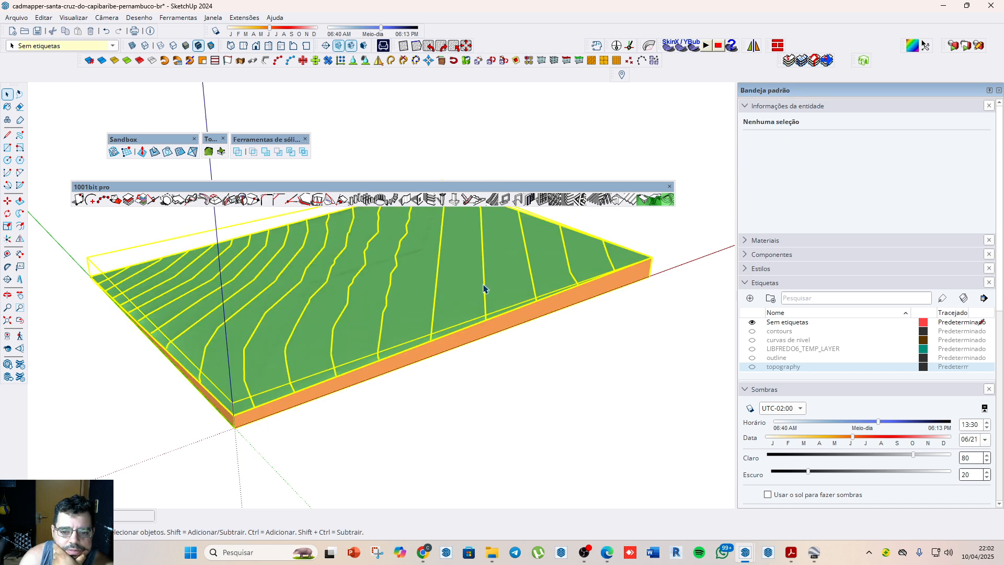
{"action": "double_click", "coordinate": [484, 288]}
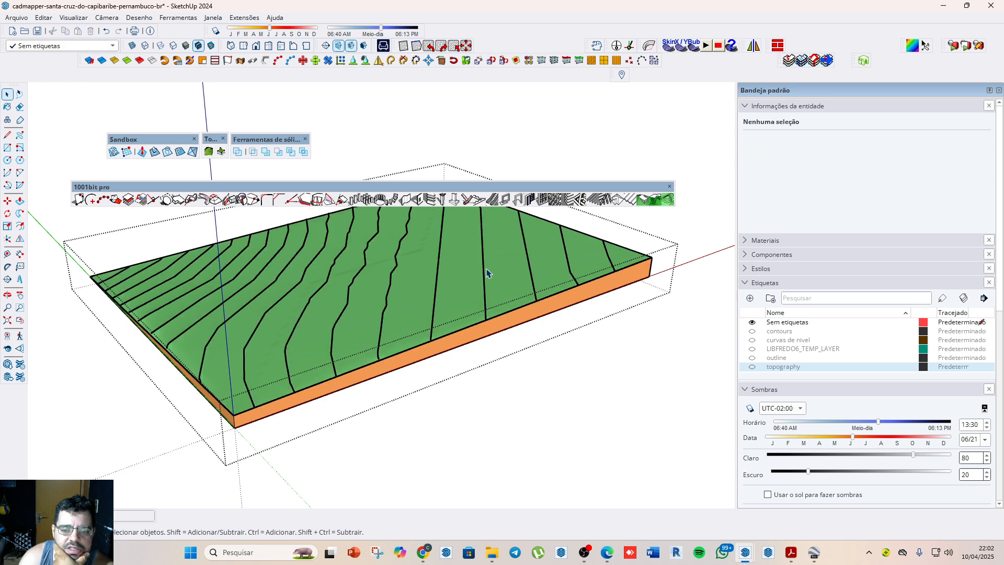
{"action": "left_click", "coordinate": [485, 272]}
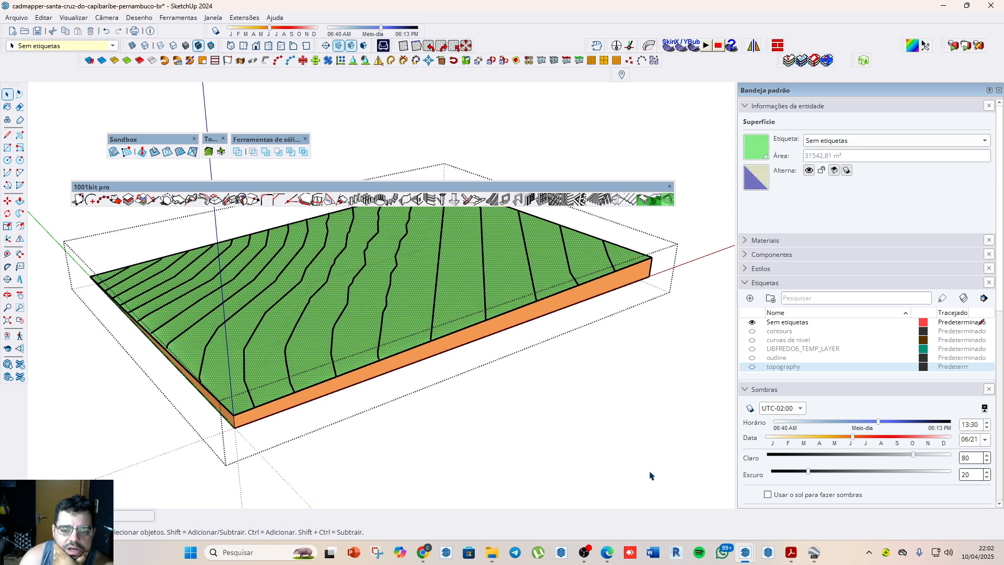
{"action": "left_click", "coordinate": [665, 487]}
Step: Create a new tag named "topografia"
{"action": "left_click", "coordinate": [635, 282]}
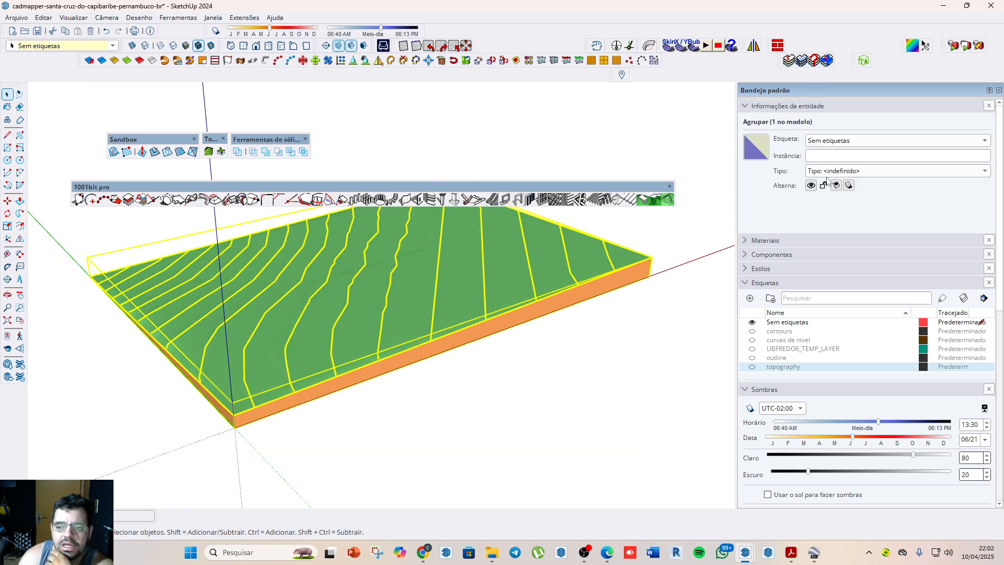
{"action": "scroll", "coordinate": [833, 202], "scroll_direction": "down", "scroll_amount": 1}
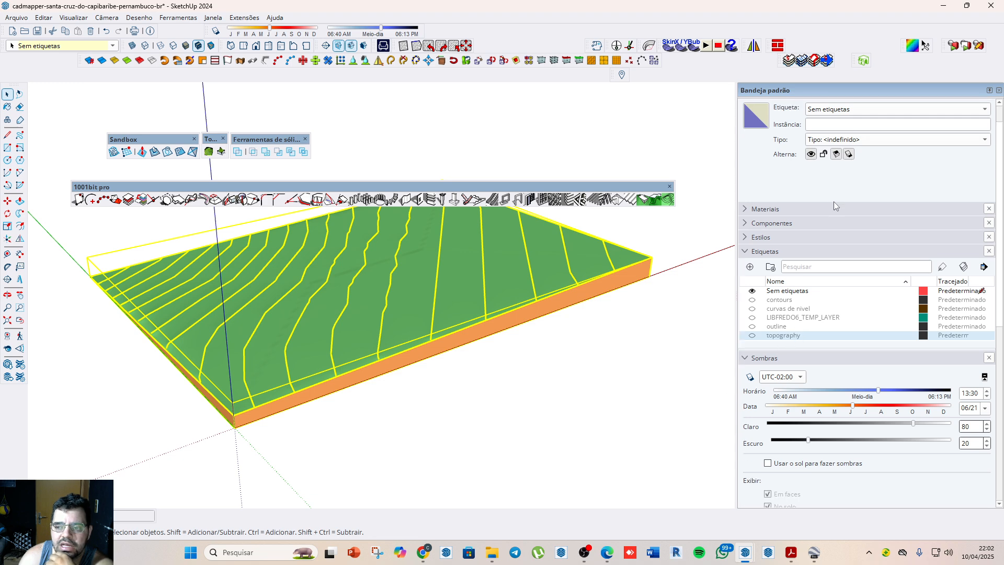
{"action": "left_click", "coordinate": [750, 267]}
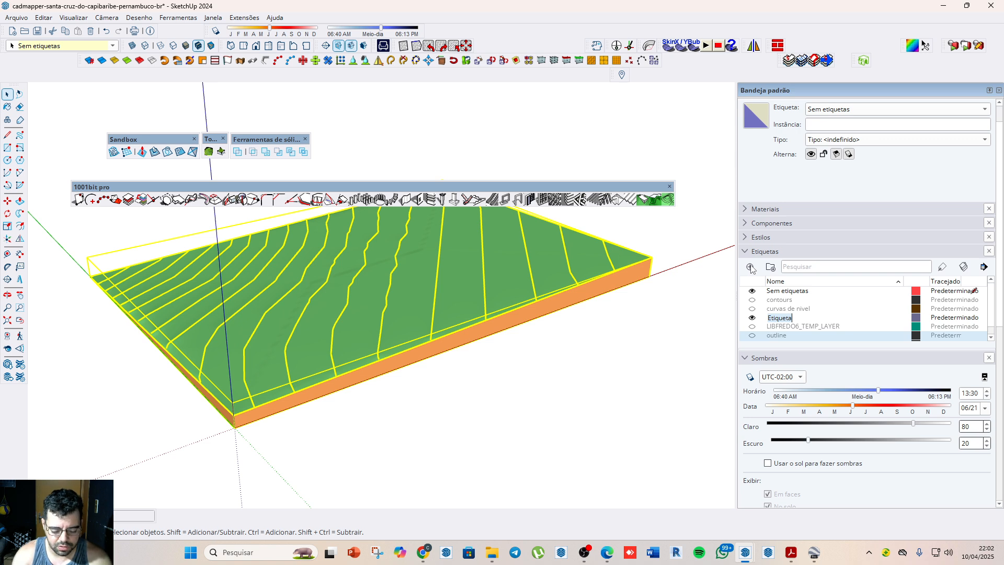
{"action": "type", "text": "topografia"}
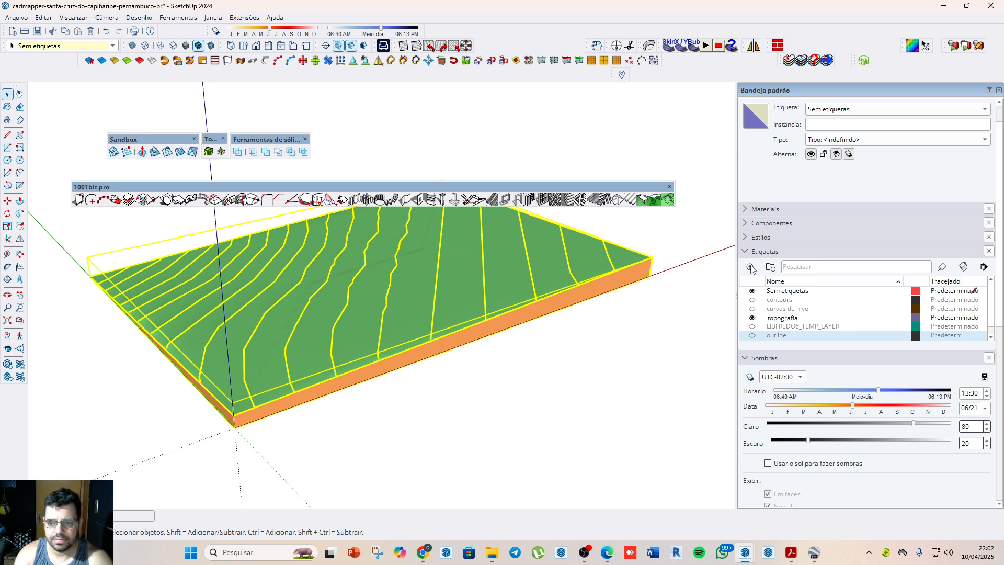
{"action": "left_click", "coordinate": [625, 383]}
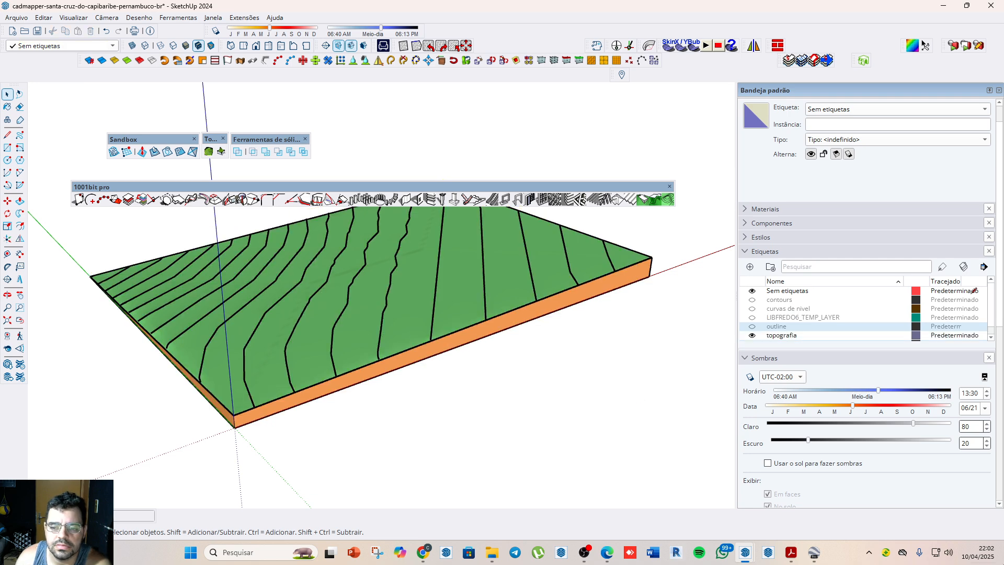
Step: Assign the generated terrain group to the topografia tag and toggle the tag off and on to check it
{"action": "scroll", "coordinate": [512, 299], "scroll_direction": "up", "scroll_amount": 2}
{"action": "left_click", "coordinate": [512, 299]}
{"action": "scroll", "coordinate": [552, 413], "scroll_direction": "down", "scroll_amount": 5}
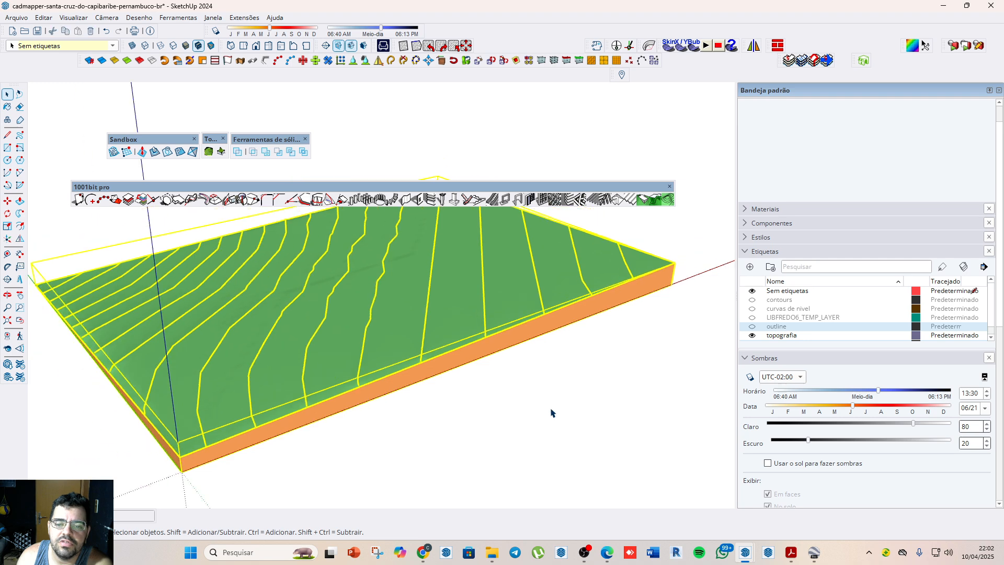
{"action": "left_click", "coordinate": [849, 114]}
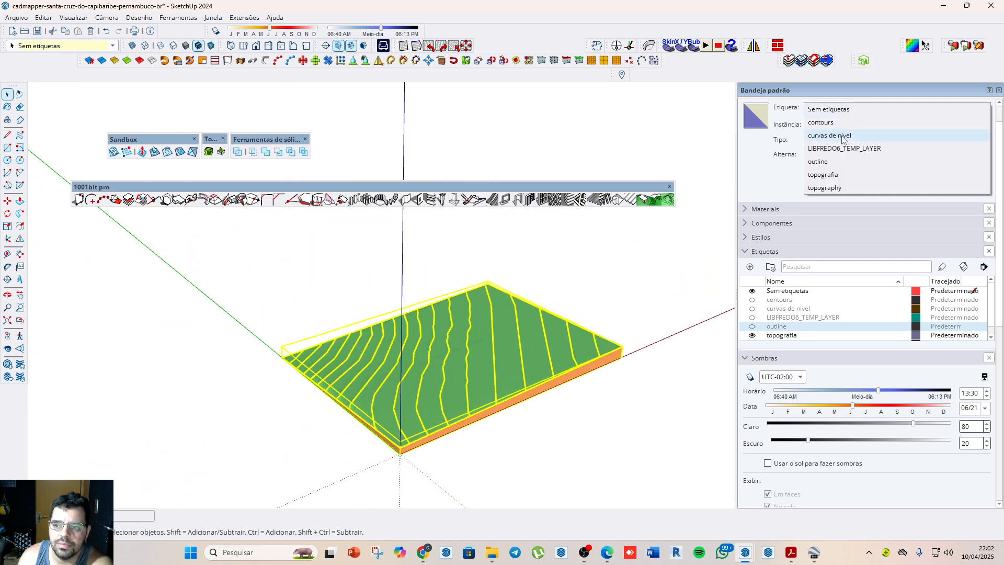
{"action": "left_click", "coordinate": [839, 175]}
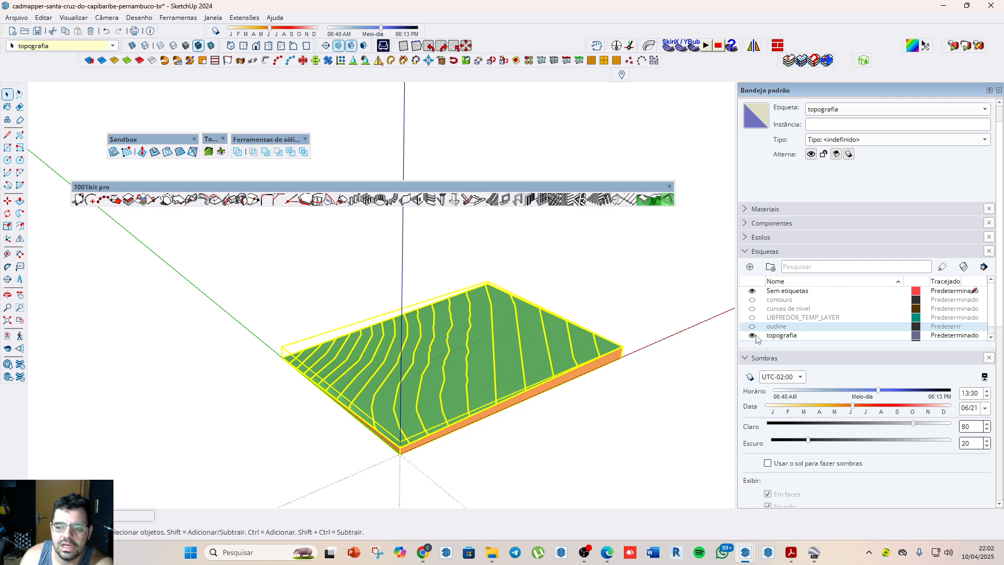
{"action": "left_click", "coordinate": [752, 335]}
{"action": "left_click", "coordinate": [752, 335]}
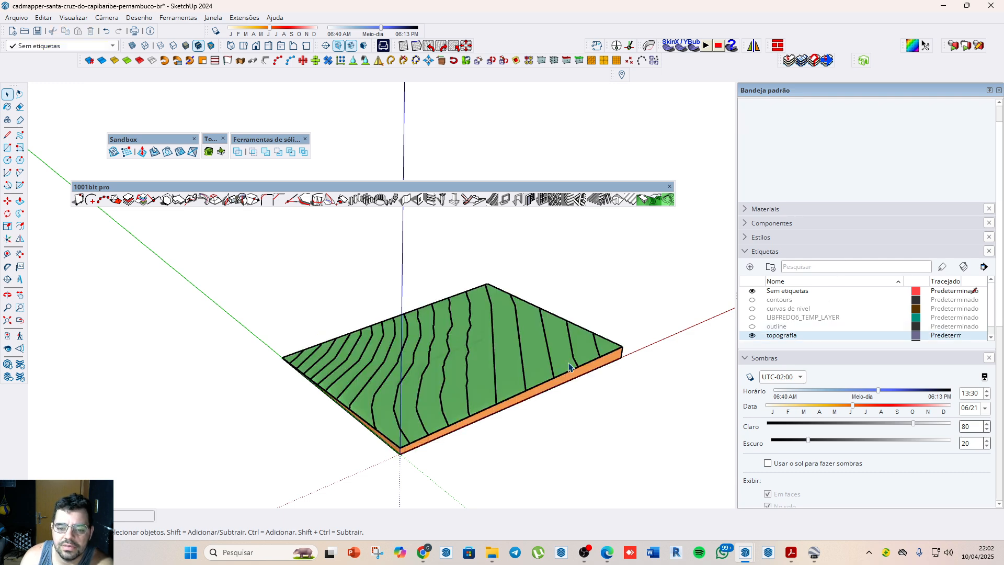
Step: Explode the terrain group on the topografia tag and select its top surface
{"action": "left_click", "coordinate": [464, 364]}
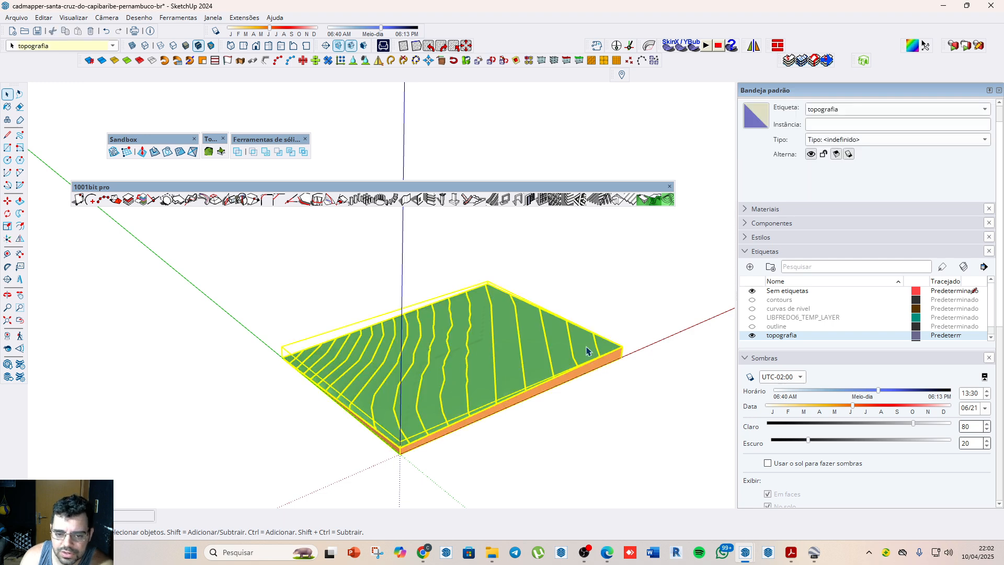
{"action": "scroll", "coordinate": [365, 416], "scroll_direction": "up", "scroll_amount": 4}
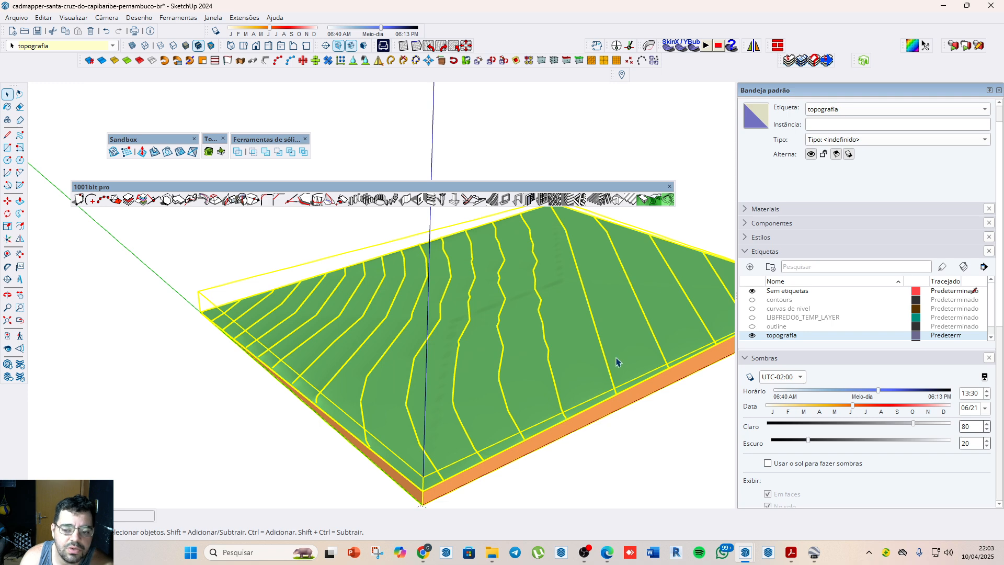
{"action": "scroll", "coordinate": [291, 230], "scroll_direction": "down", "scroll_amount": 2}
{"action": "right_click", "coordinate": [505, 296]}
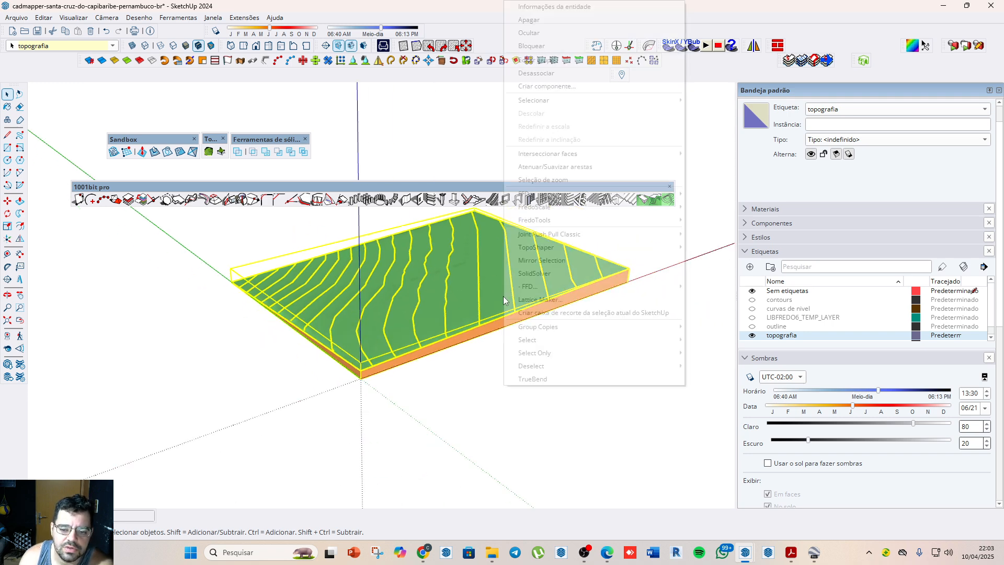
{"action": "left_click", "coordinate": [547, 74]}
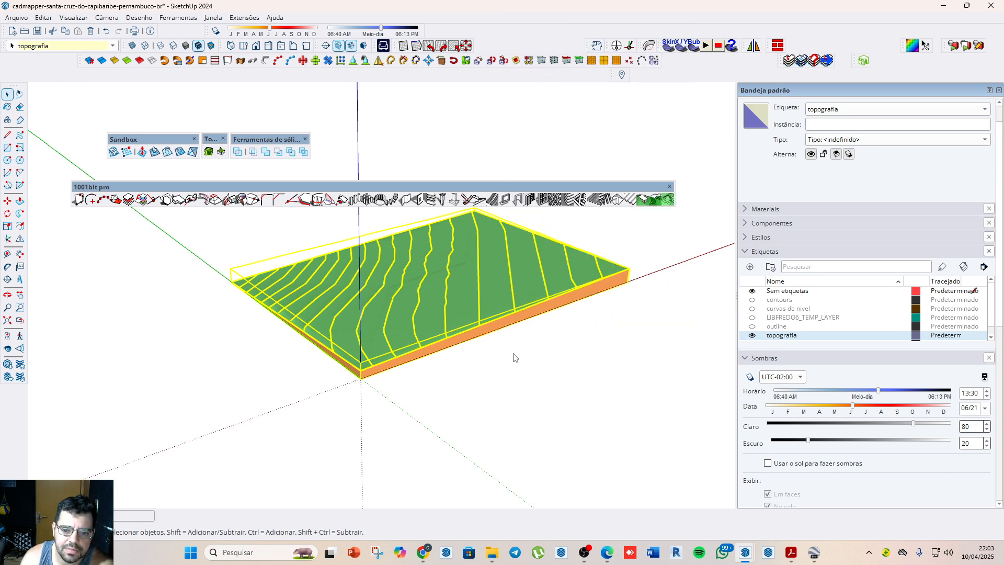
{"action": "left_click", "coordinate": [594, 444]}
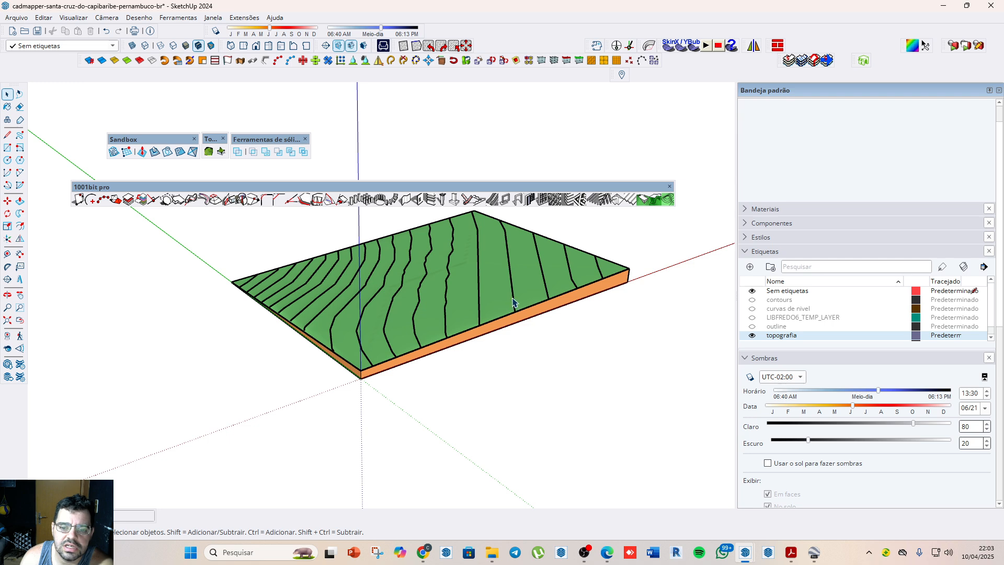
{"action": "left_click", "coordinate": [512, 302]}
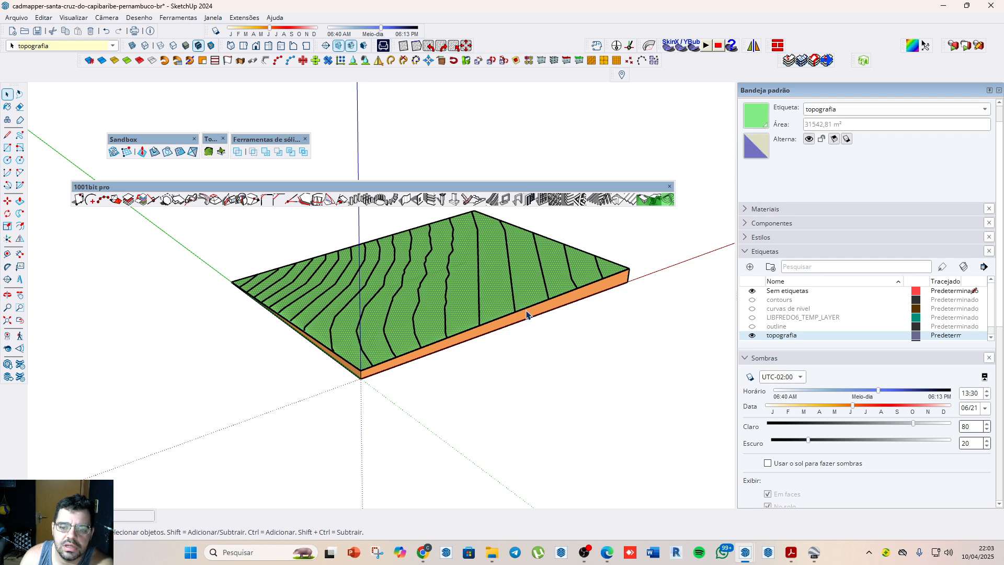
Step: Try deleting the orange skirt group around the terrain's edges
{"action": "left_click", "coordinate": [526, 310]}
{"action": "left_click", "coordinate": [533, 307]}
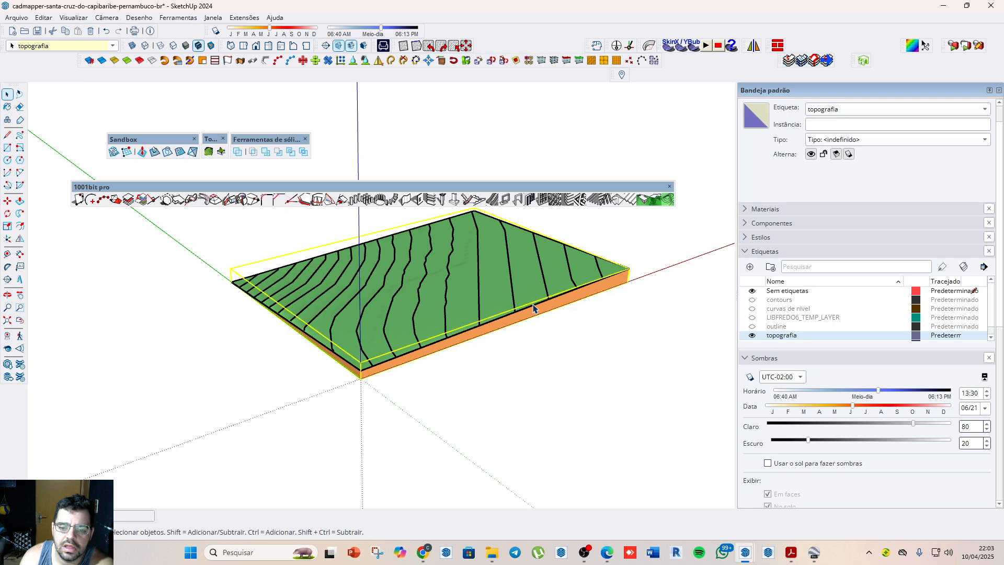
{"action": "left_click", "coordinate": [536, 372]}
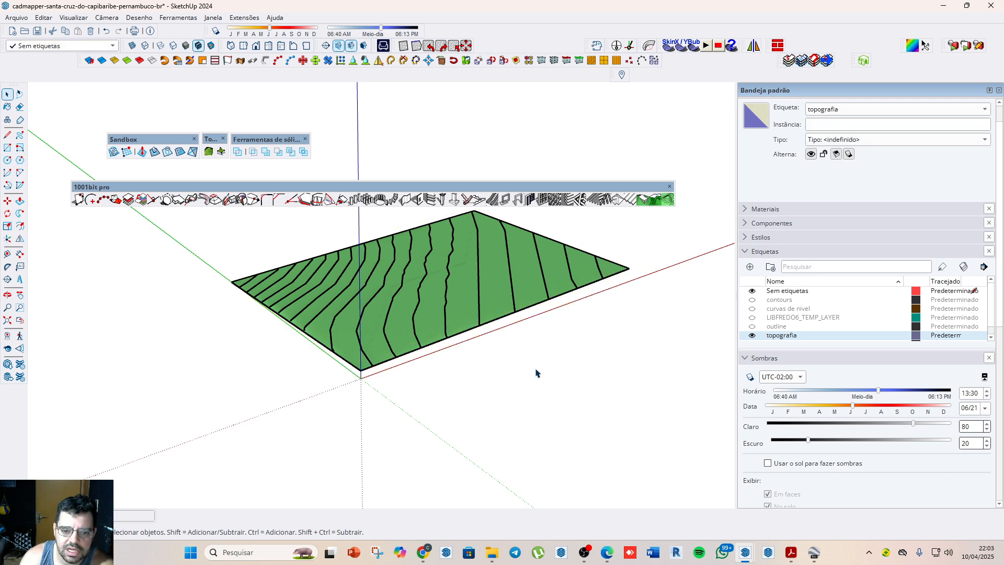
{"action": "left_click", "coordinate": [511, 283]}
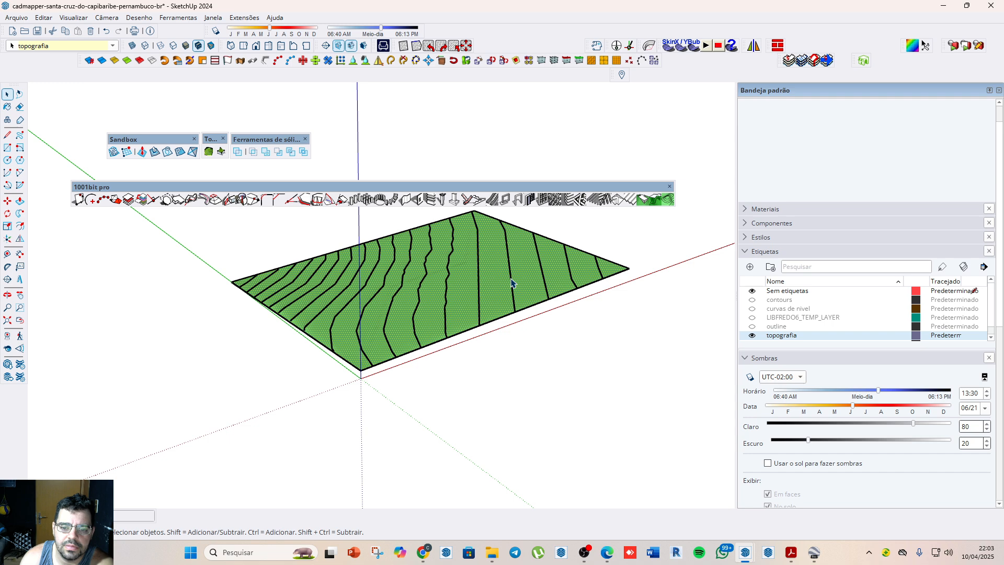
Step: Inspect the contour-line group lying on the terrain surface and undo the deletion of the skirt
{"action": "scroll", "coordinate": [312, 258], "scroll_direction": "up", "scroll_amount": 5}
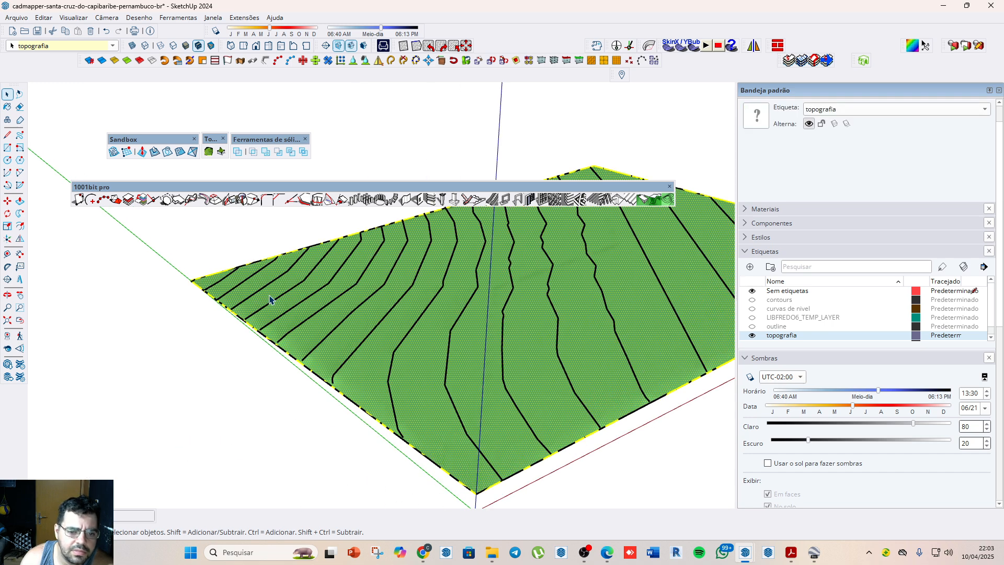
{"action": "left_click", "coordinate": [255, 268]}
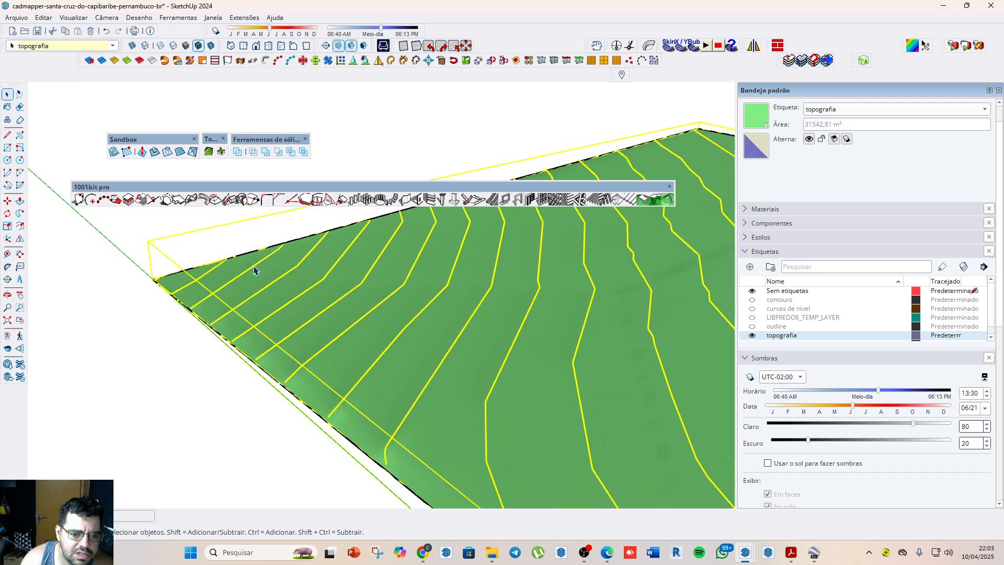
{"action": "scroll", "coordinate": [256, 253], "scroll_direction": "down", "scroll_amount": 3}
{"action": "scroll", "coordinate": [256, 253], "scroll_direction": "down", "scroll_amount": 2}
{"action": "scroll", "coordinate": [245, 261], "scroll_direction": "up", "scroll_amount": 3}
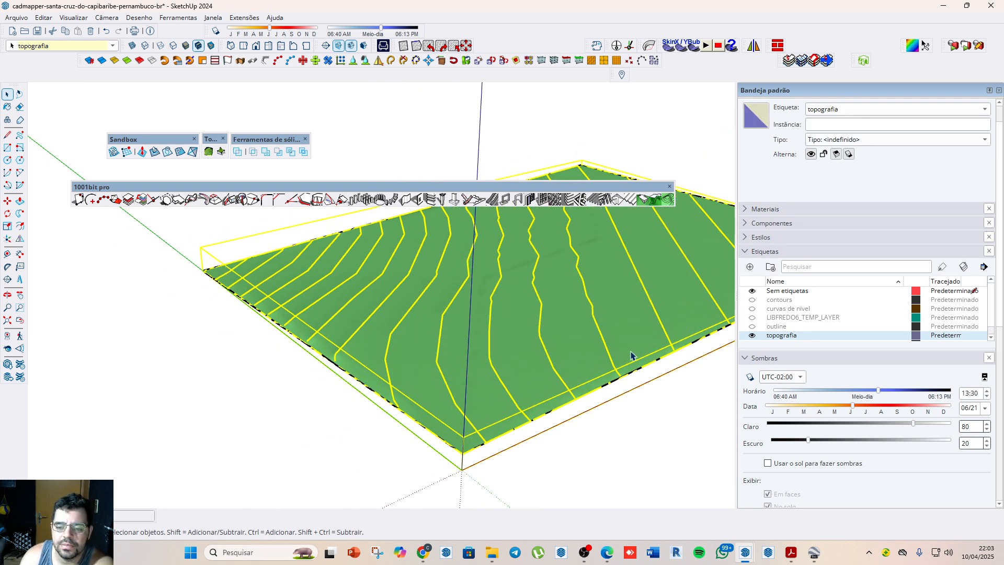
{"action": "scroll", "coordinate": [633, 356], "scroll_direction": "down", "scroll_amount": 2}
{"action": "scroll", "coordinate": [608, 352], "scroll_direction": "down", "scroll_amount": 2}
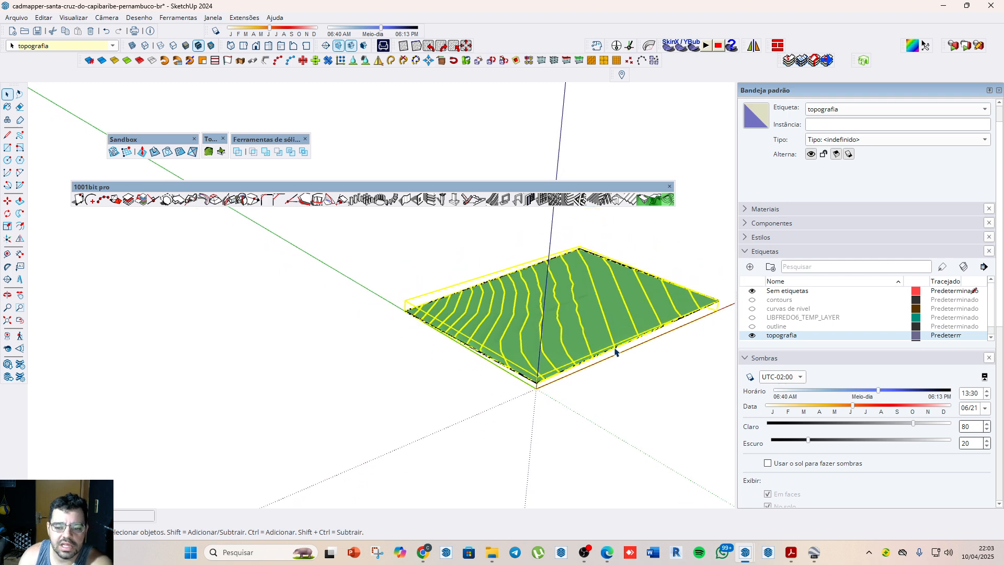
{"action": "left_click", "coordinate": [615, 398]}
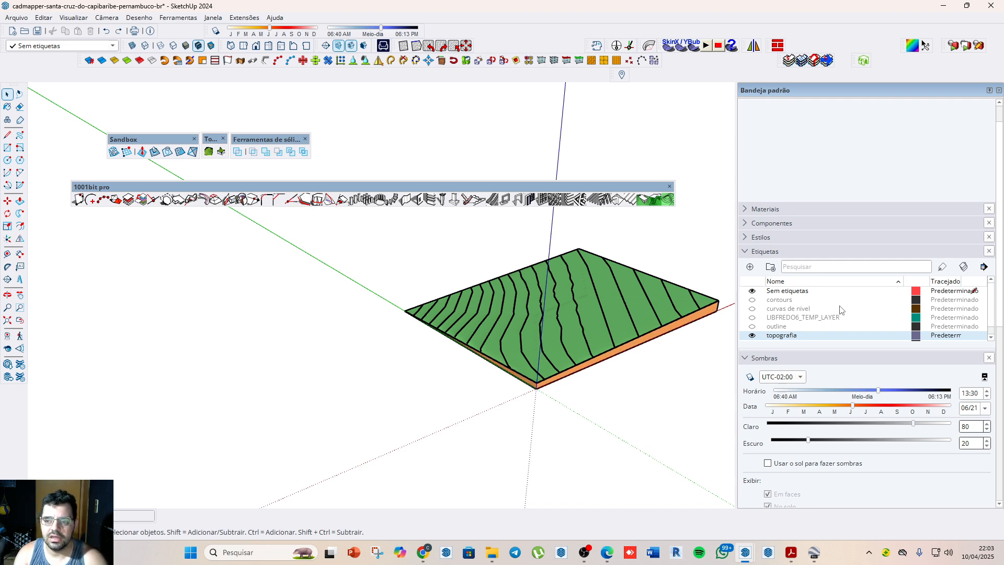
Step: Delete the orange skirt group around the terrain, keeping the green surface and the contour lines
{"action": "scroll", "coordinate": [553, 481], "scroll_direction": "up", "scroll_amount": 1}
{"action": "left_click", "coordinate": [634, 268]}
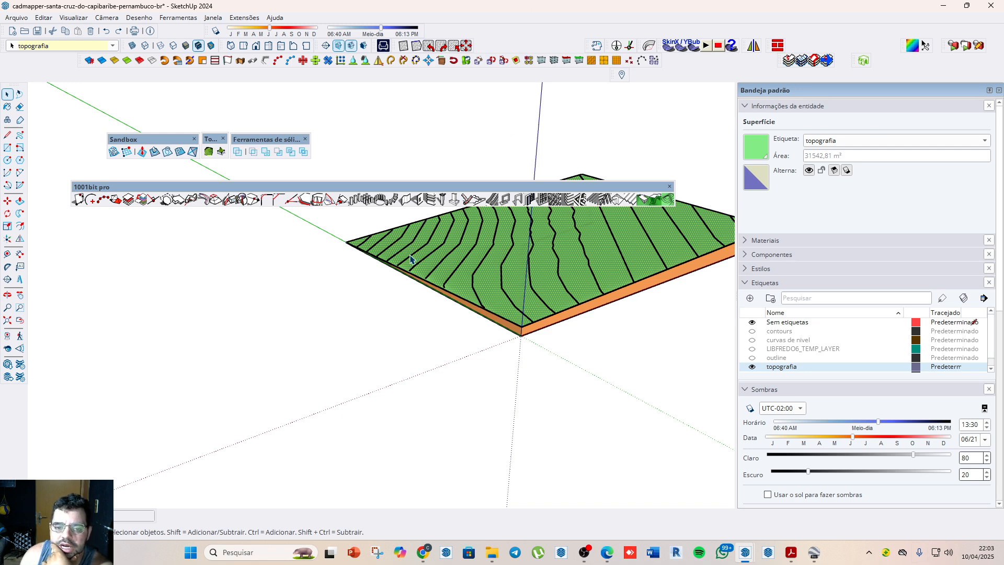
{"action": "left_click", "coordinate": [708, 339]}
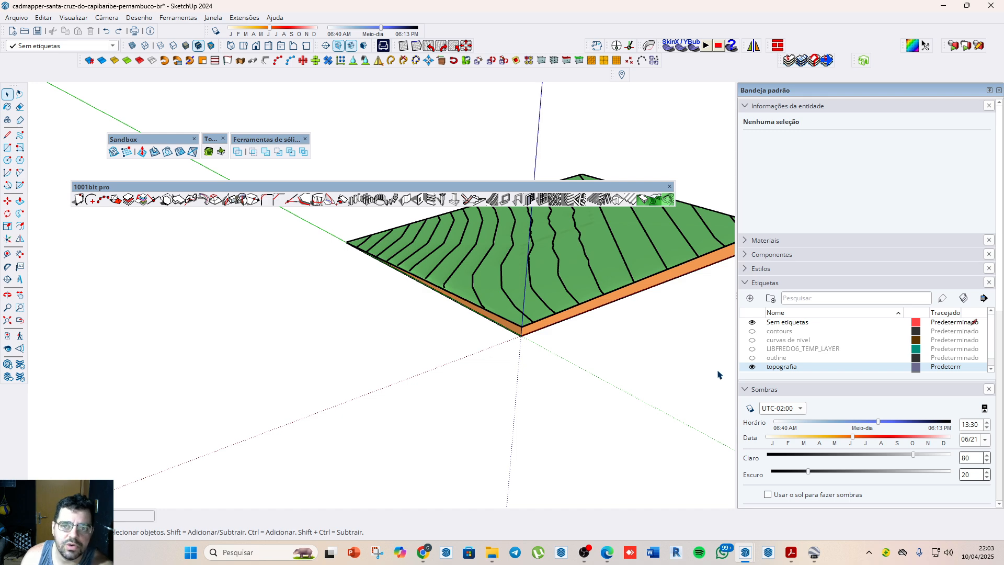
{"action": "left_click", "coordinate": [601, 279]}
{"action": "left_click", "coordinate": [622, 295]}
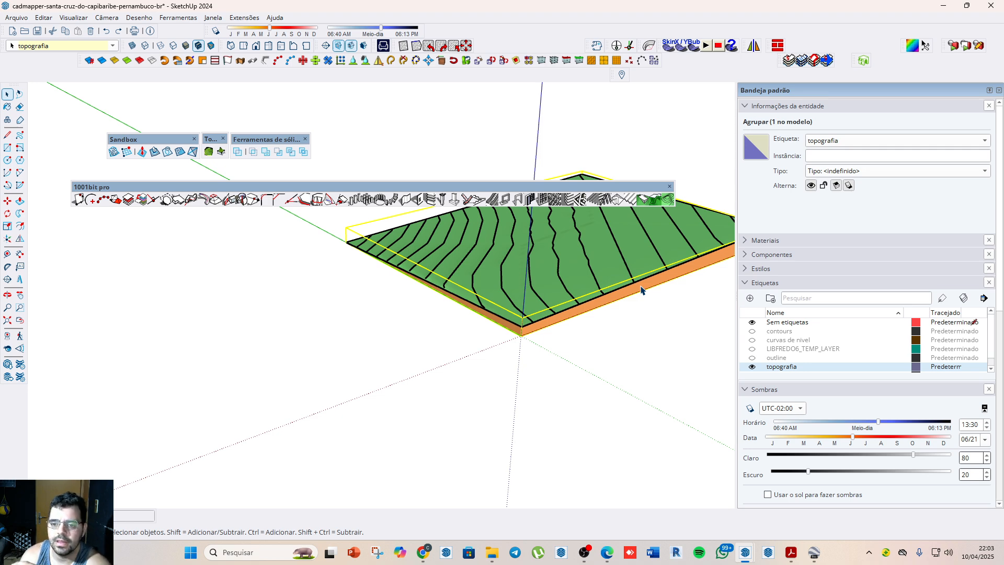
{"action": "key", "text": "Delete"}
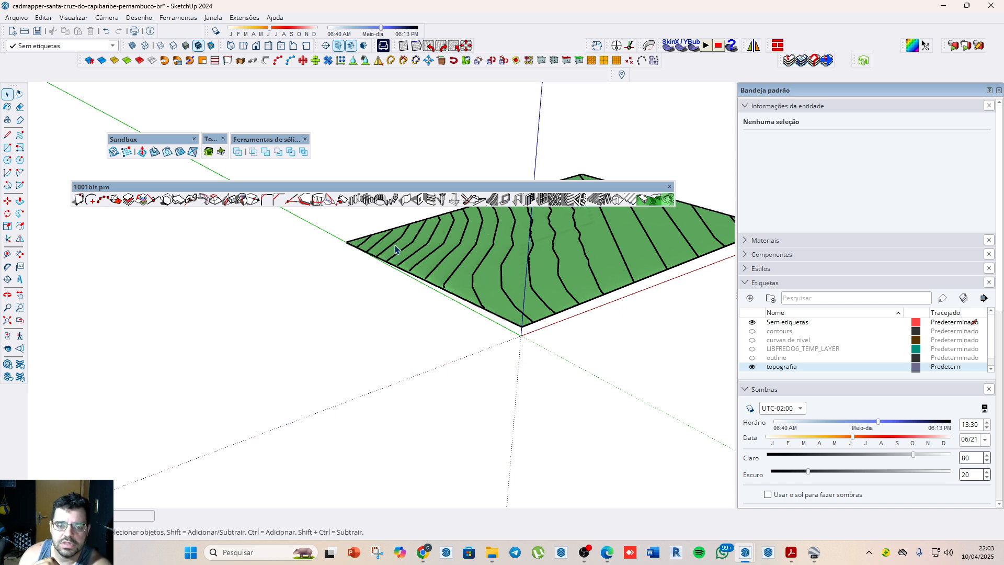
Step: Assign the contour-line group to the "curvas de nivel" tag
{"action": "left_click", "coordinate": [475, 249]}
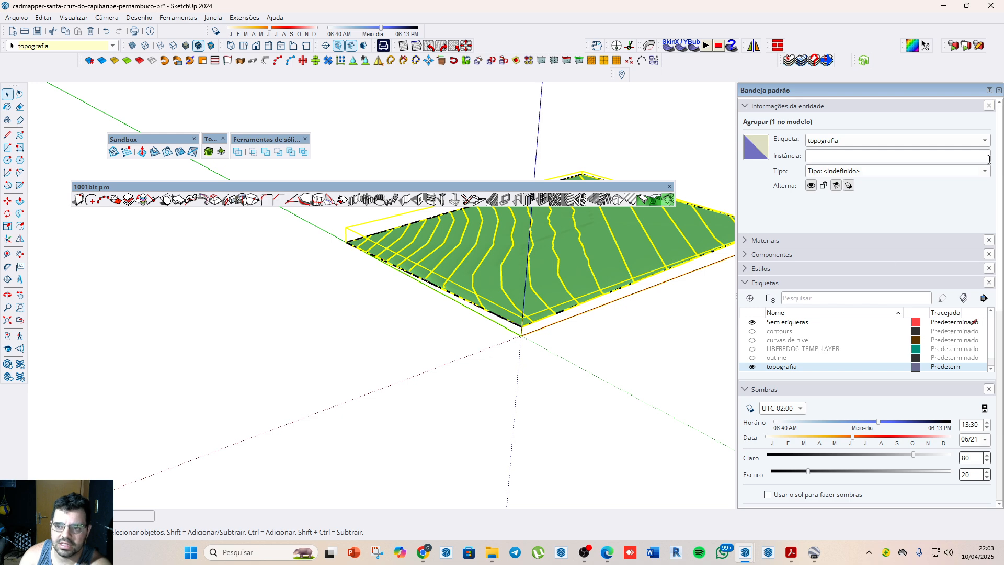
{"action": "left_click", "coordinate": [985, 140]}
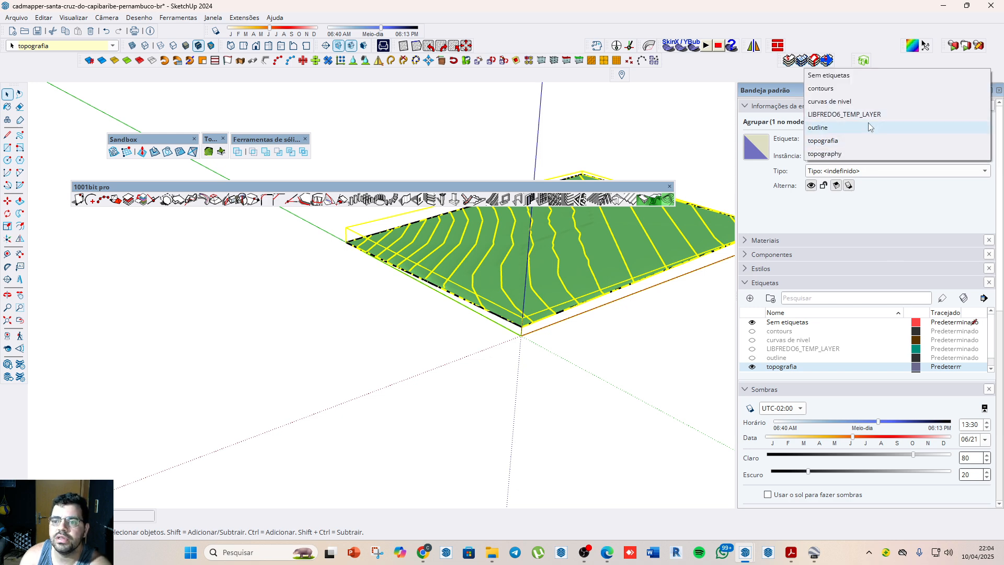
{"action": "left_click", "coordinate": [844, 101]}
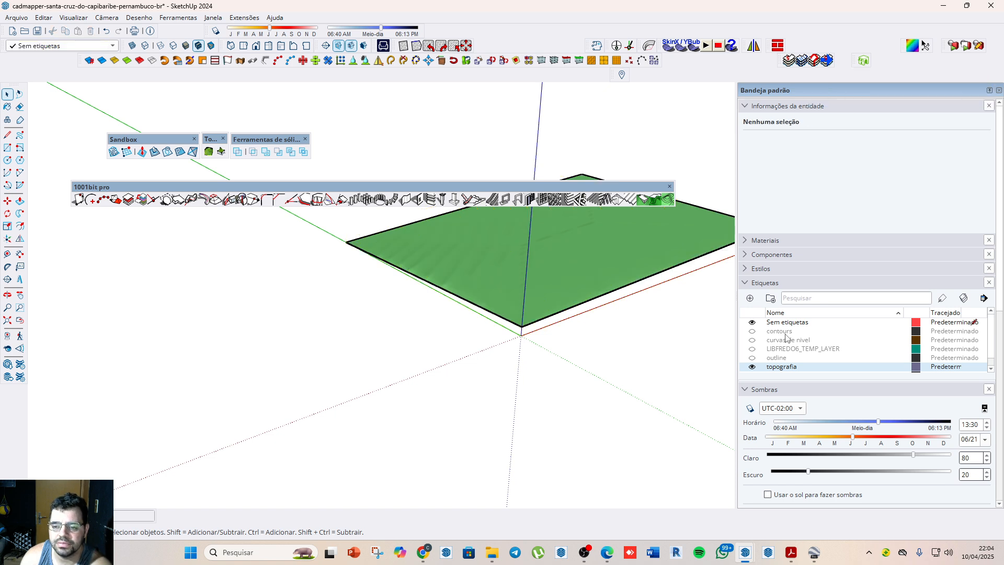
Step: Select the entire green terrain surface with its edges and make it a group
{"action": "scroll", "coordinate": [361, 316], "scroll_direction": "down", "scroll_amount": 5}
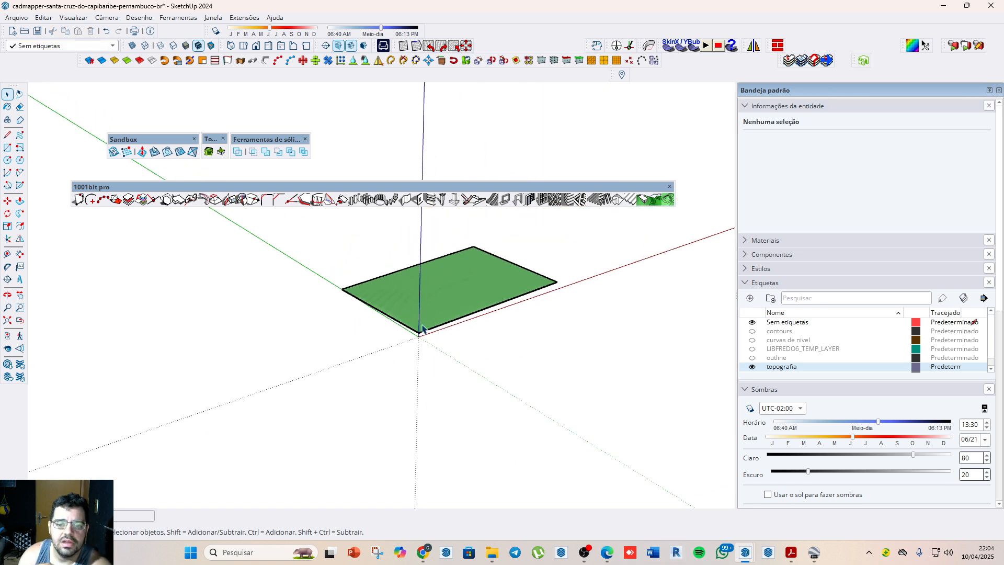
{"action": "triple_click", "coordinate": [453, 287]}
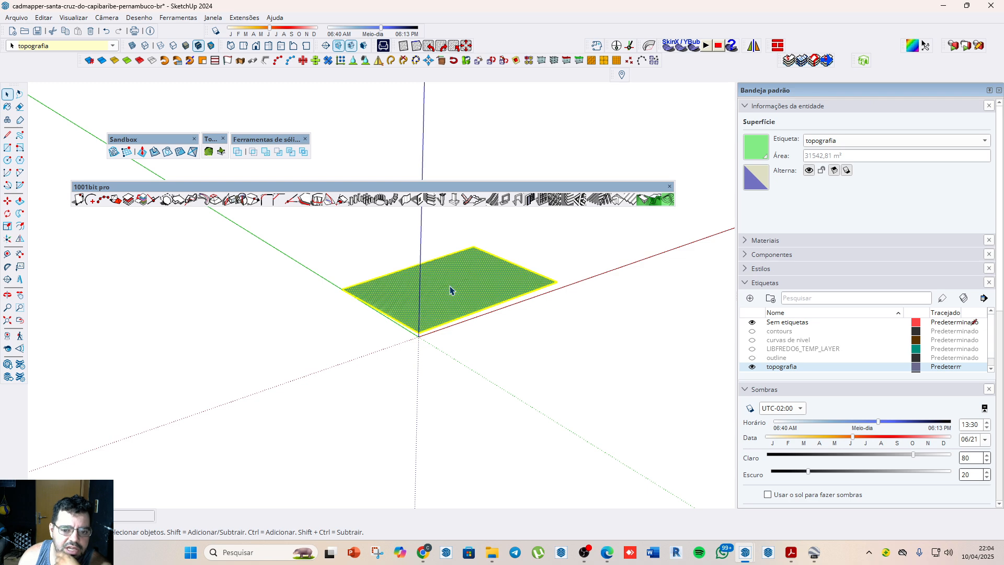
{"action": "right_click", "coordinate": [472, 271]}
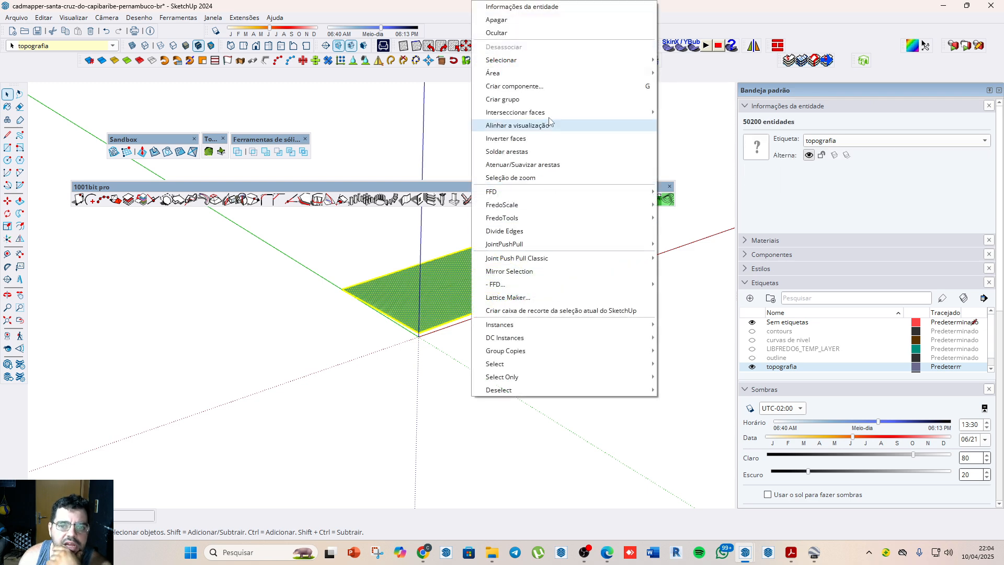
{"action": "left_click", "coordinate": [526, 100]}
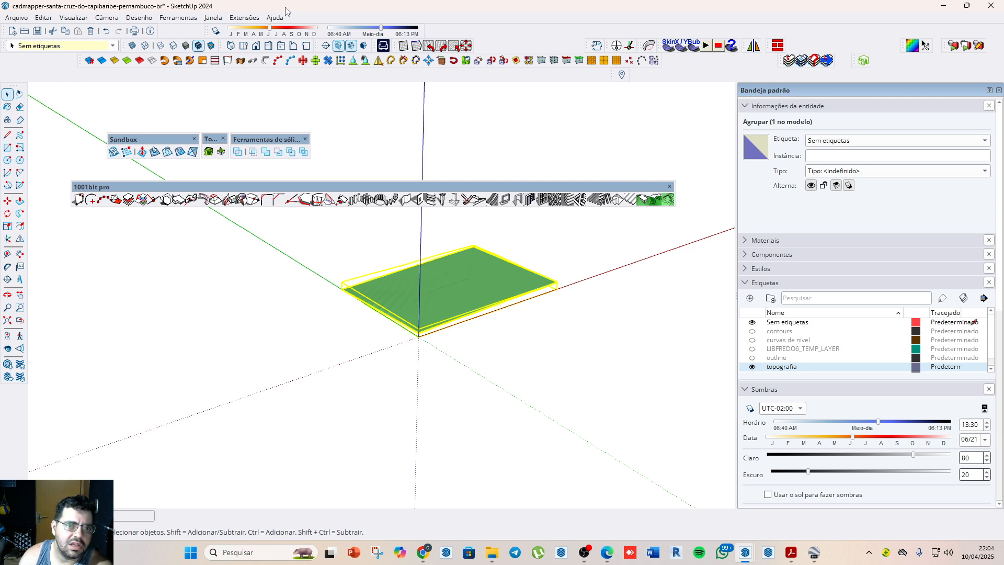
Step: Turn the grouped terrain surface into a solid with Eneroth Terrain Volume and select the solid group
{"action": "left_click", "coordinate": [244, 18]}
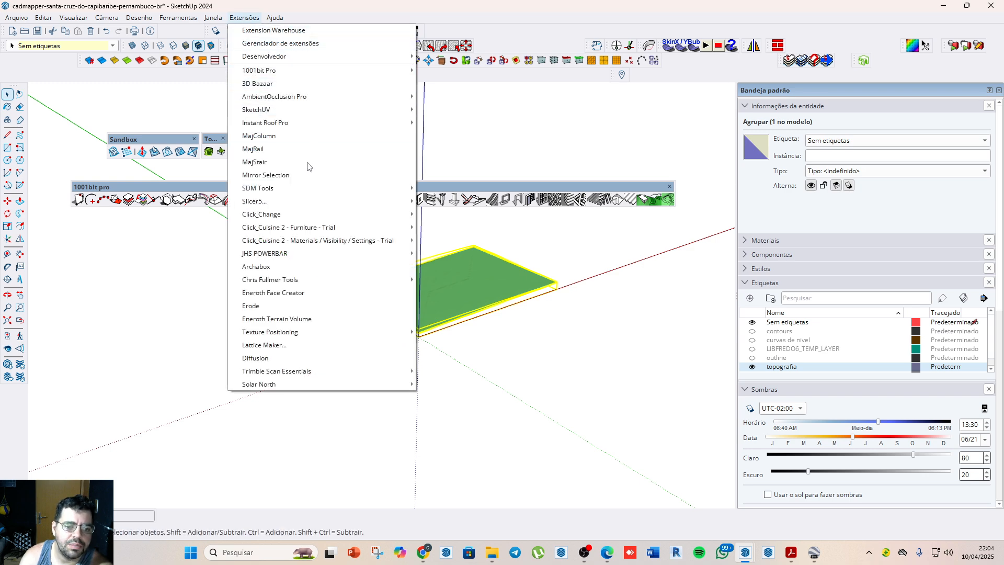
{"action": "left_click", "coordinate": [293, 320]}
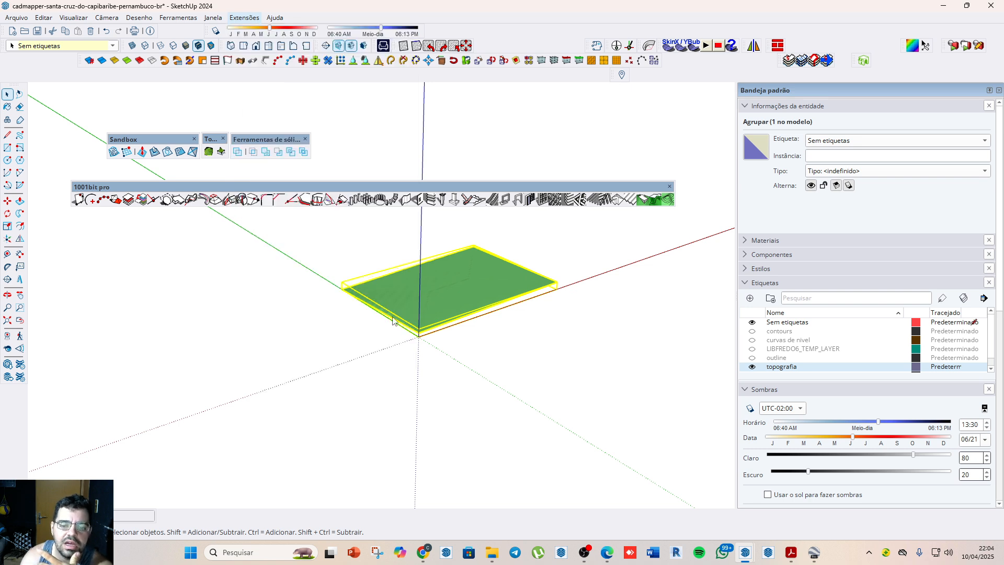
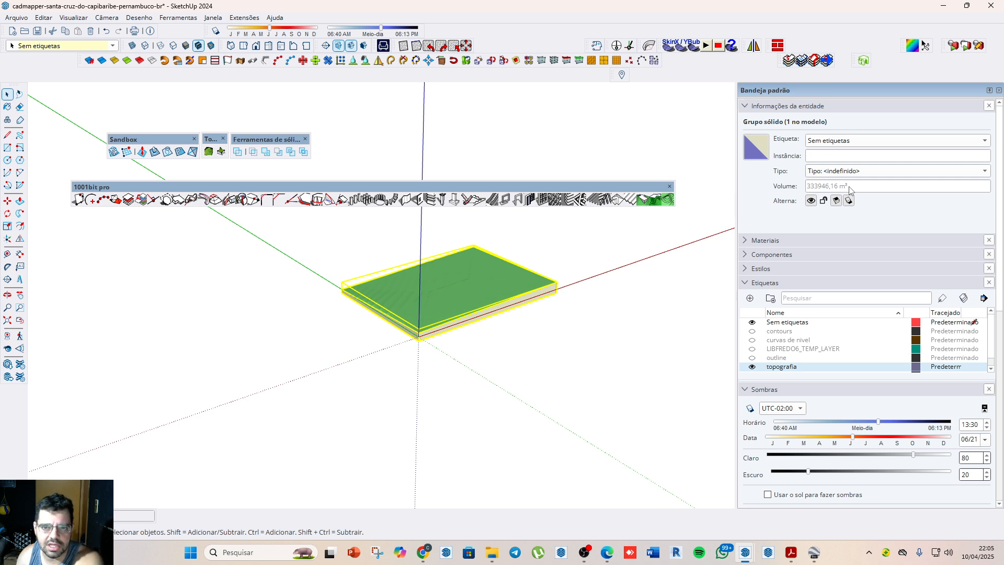
{"action": "left_click", "coordinate": [573, 349]}
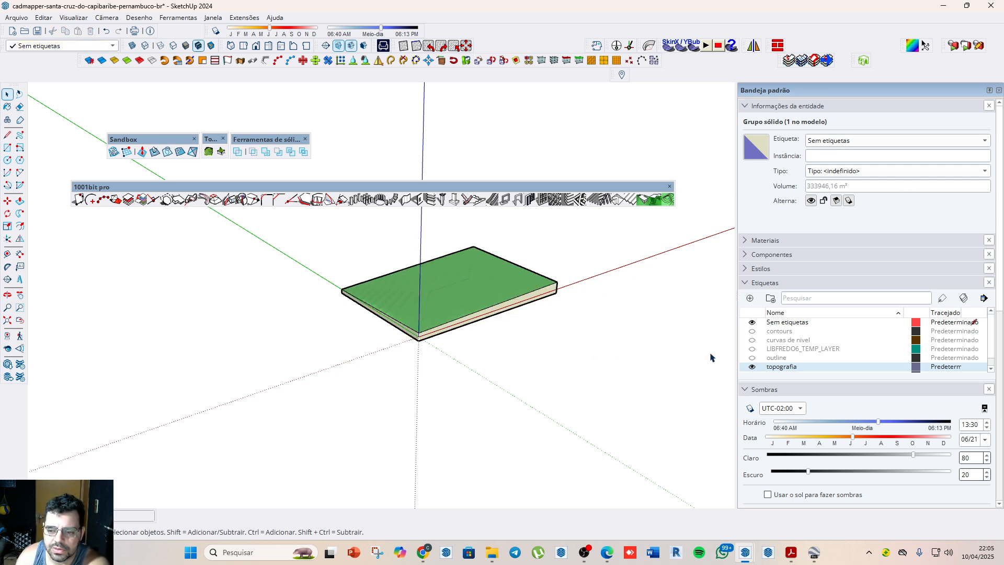
{"action": "left_click", "coordinate": [450, 306]}
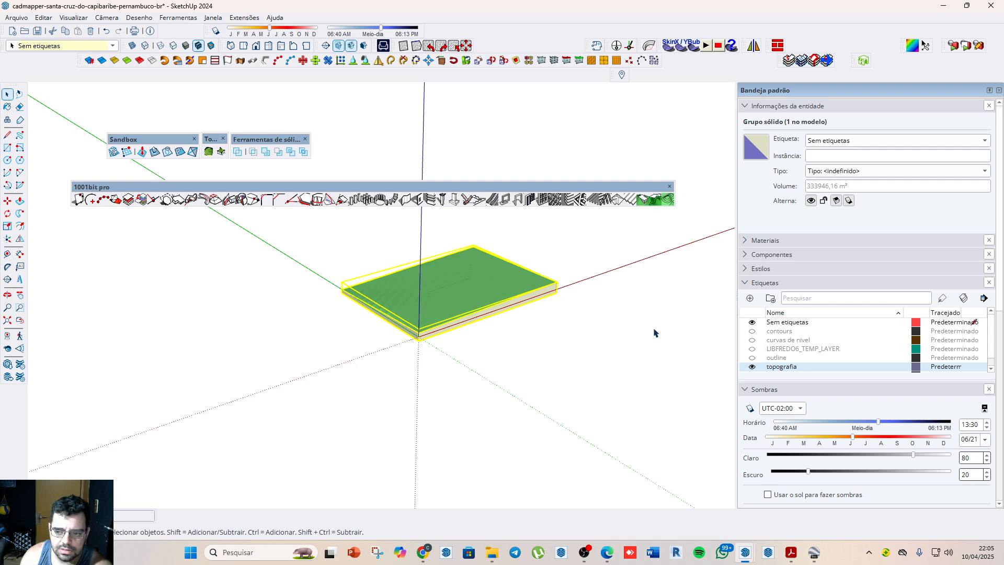
Step: Make the outline tag visible and view the model from above
{"action": "left_click", "coordinate": [752, 358]}
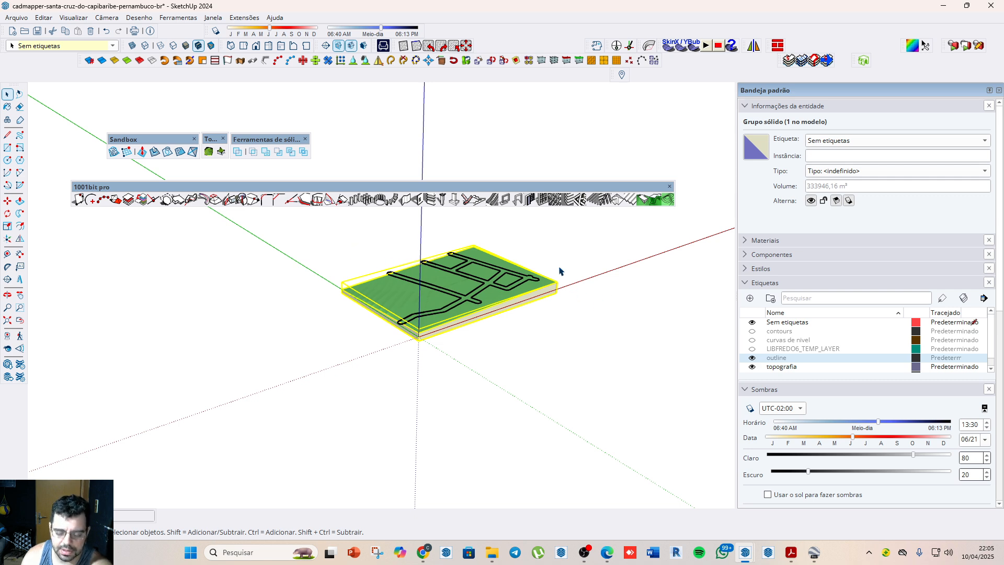
{"action": "left_click", "coordinate": [244, 46]}
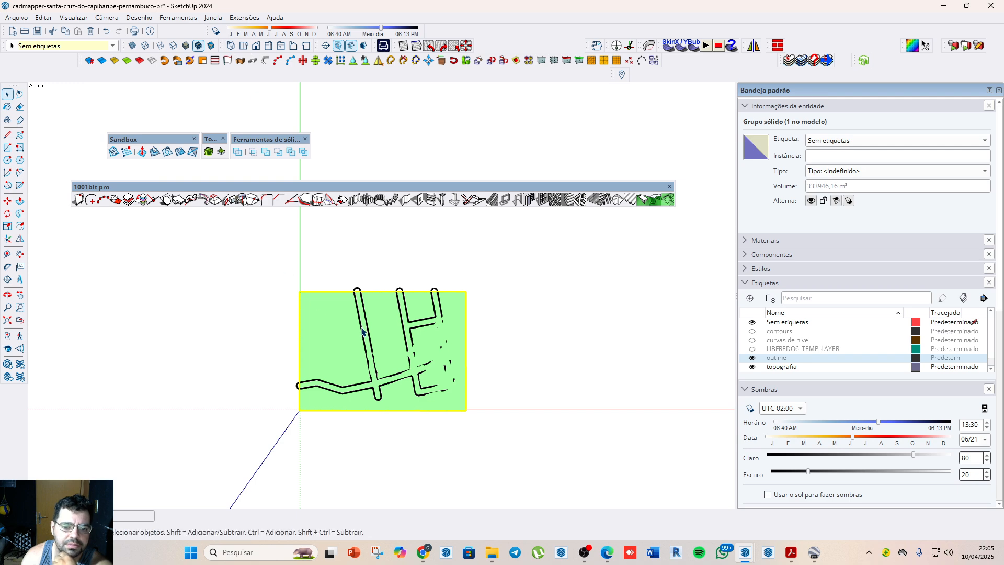
{"action": "scroll", "coordinate": [393, 390], "scroll_direction": "up", "scroll_amount": 3}
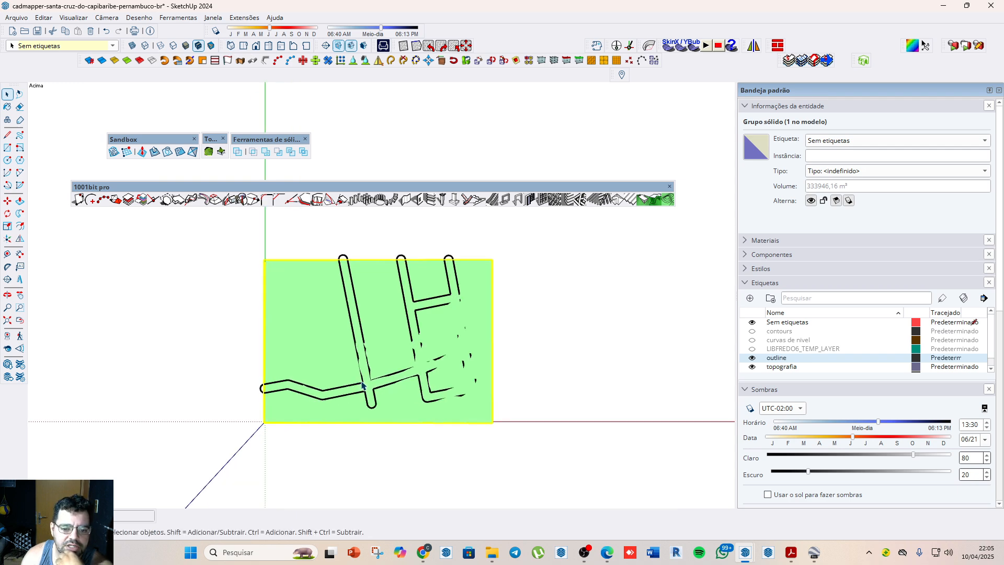
Step: Drape the road outline group onto the solid terrain group with the Sandbox Drape tool
{"action": "left_click", "coordinate": [347, 261]}
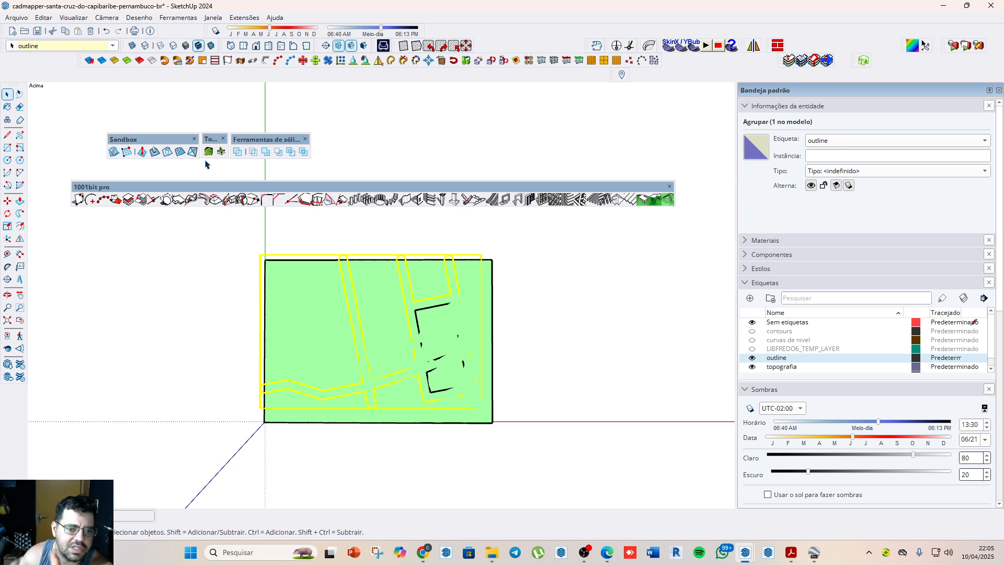
{"action": "left_click", "coordinate": [167, 151]}
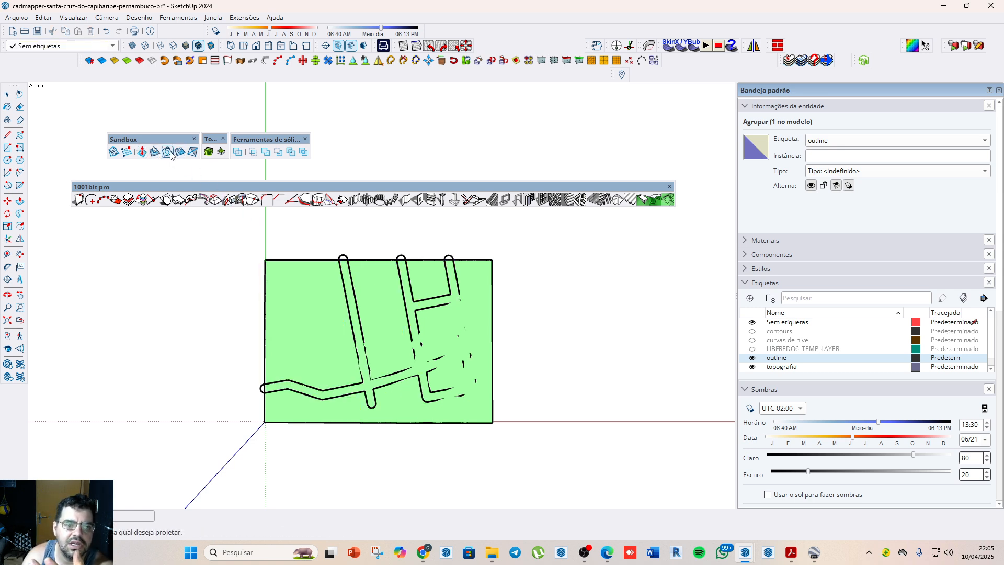
{"action": "left_click", "coordinate": [381, 316]}
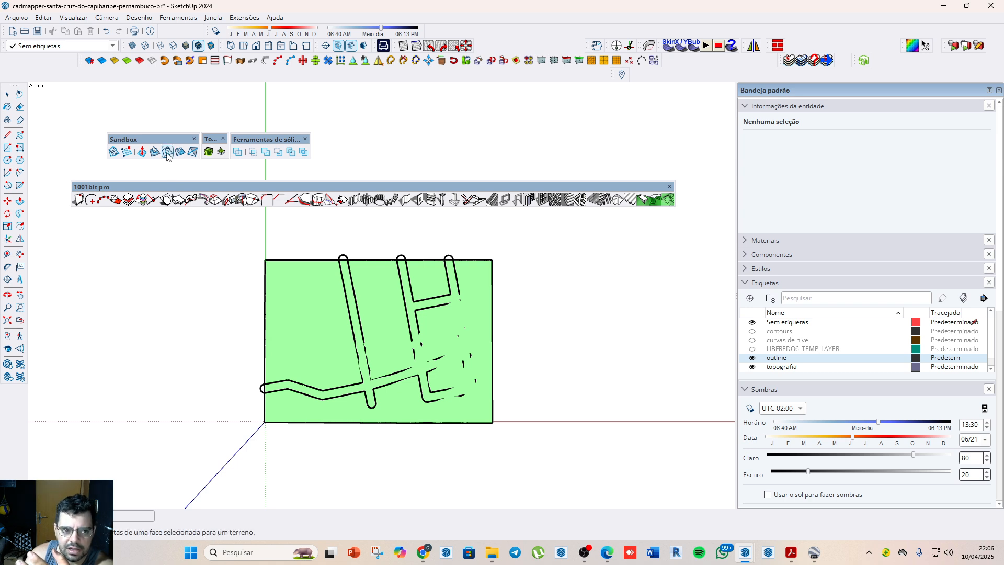
{"action": "left_click", "coordinate": [167, 152]}
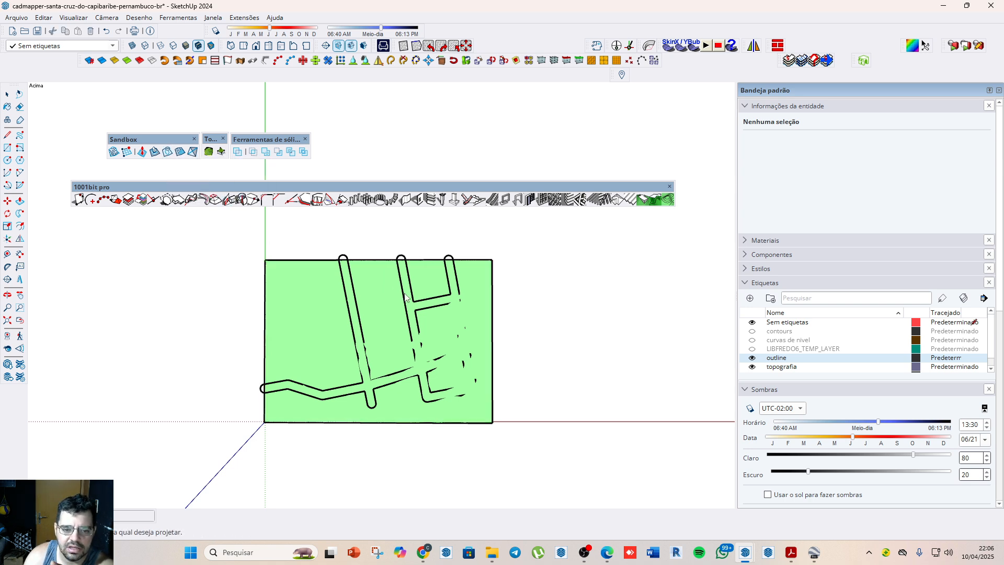
{"action": "left_click", "coordinate": [384, 312]}
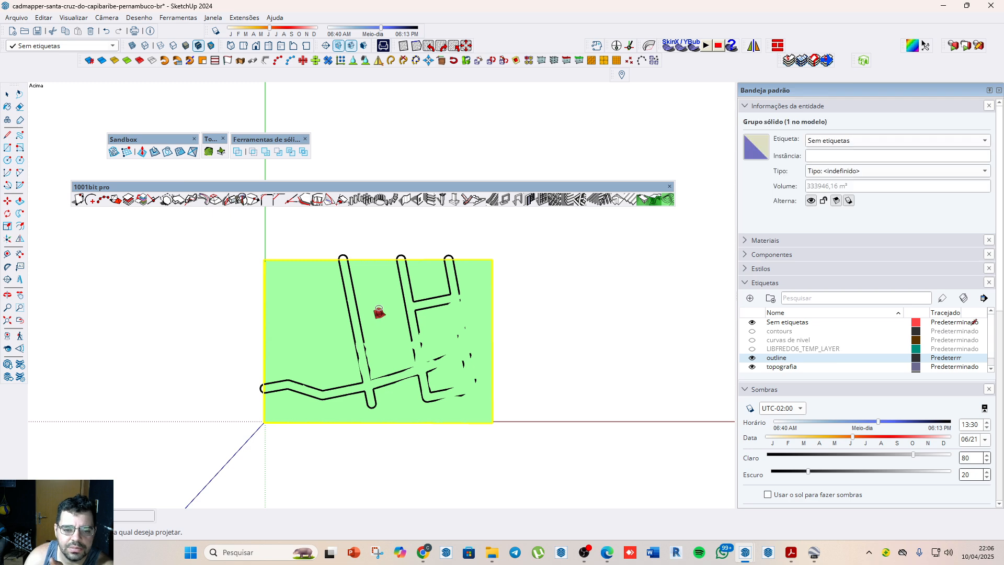
{"action": "left_click", "coordinate": [380, 312]}
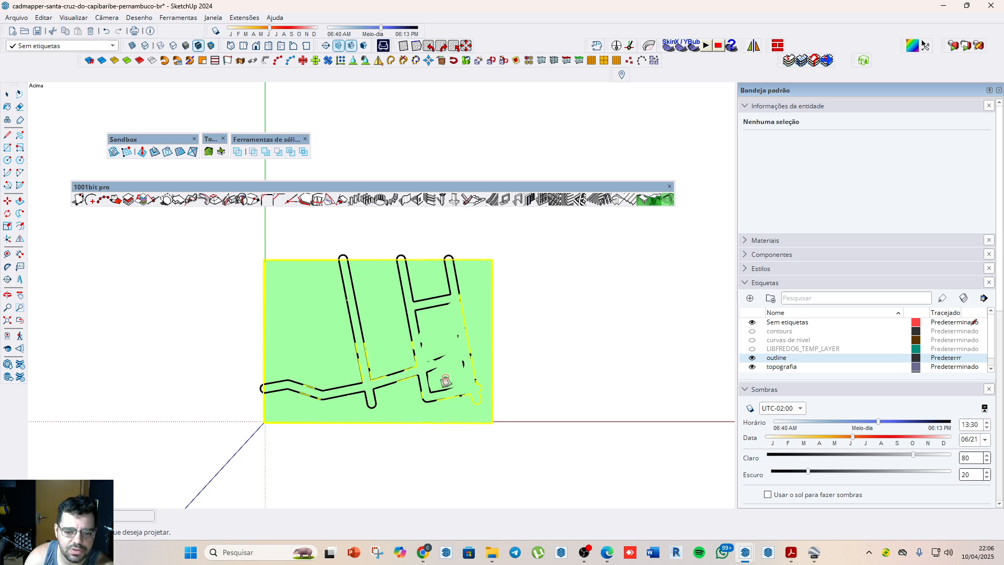
{"action": "scroll", "coordinate": [553, 360], "scroll_direction": "down", "scroll_amount": 2}
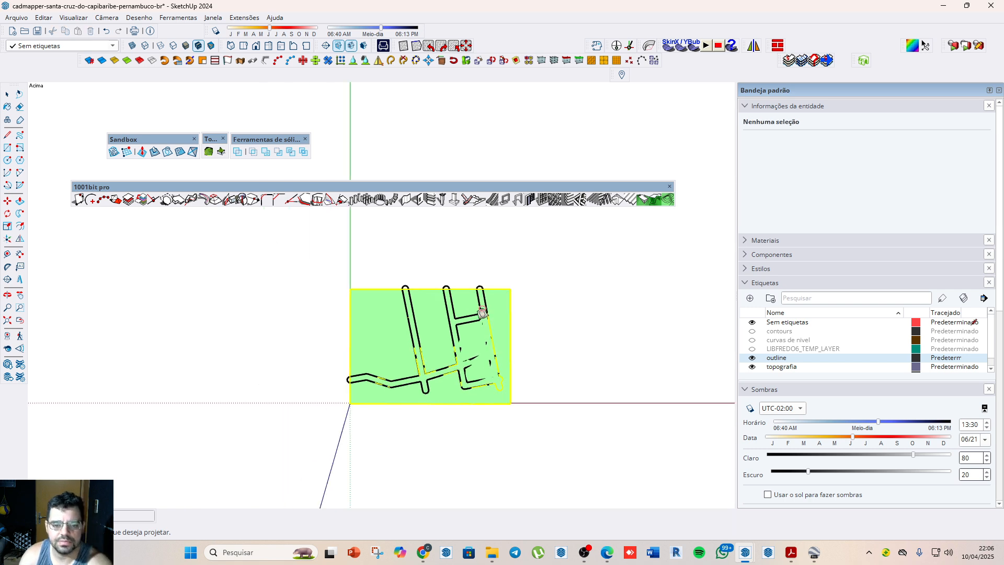
{"action": "scroll", "coordinate": [482, 310], "scroll_direction": "up", "scroll_amount": 2}
{"action": "key", "text": "space"}
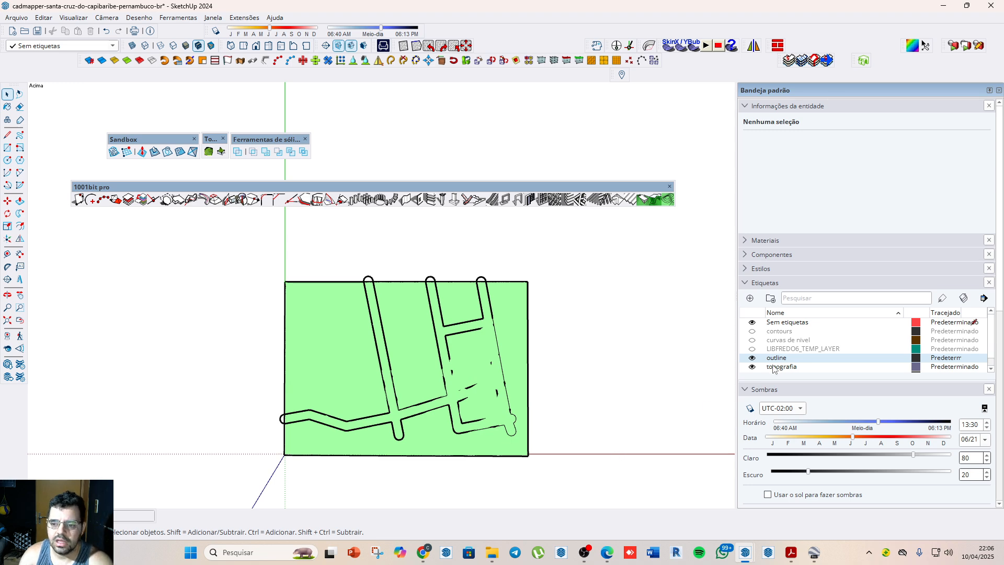
Step: Compare the terrain with and without the outline tag visible, and inspect the road outline groups from above and obliquely
{"action": "left_click", "coordinate": [752, 358]}
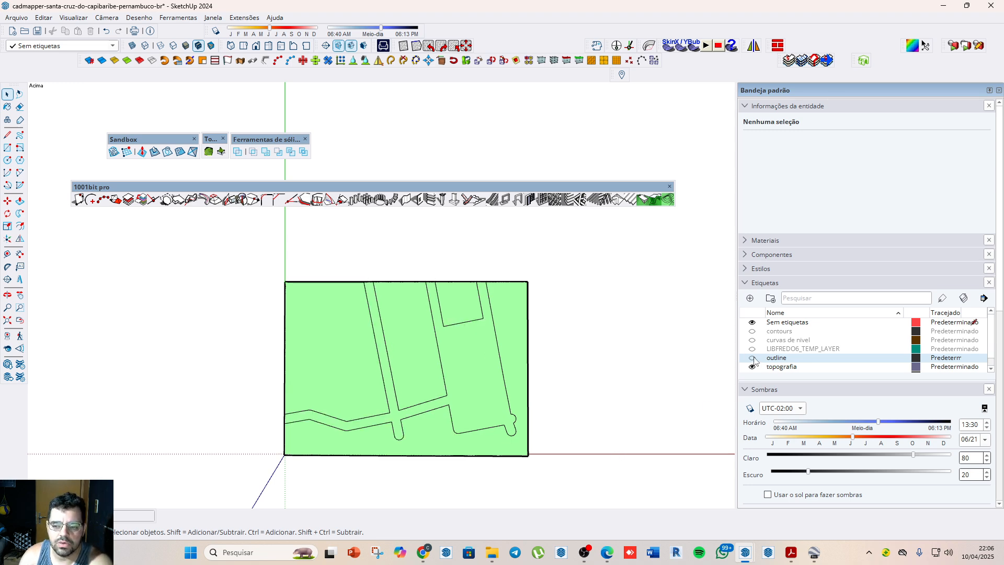
{"action": "left_click", "coordinate": [752, 358]}
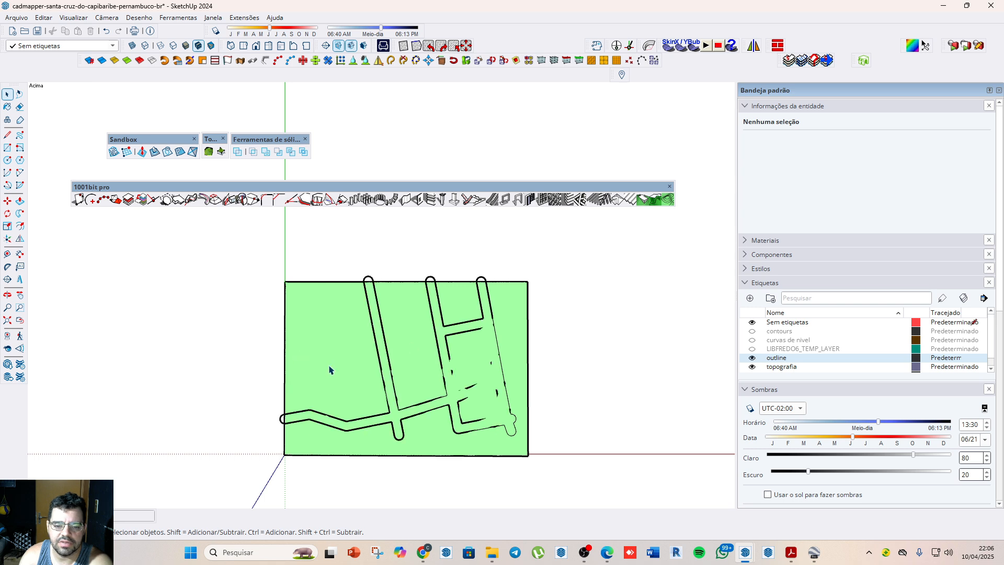
{"action": "left_click", "coordinate": [439, 413]}
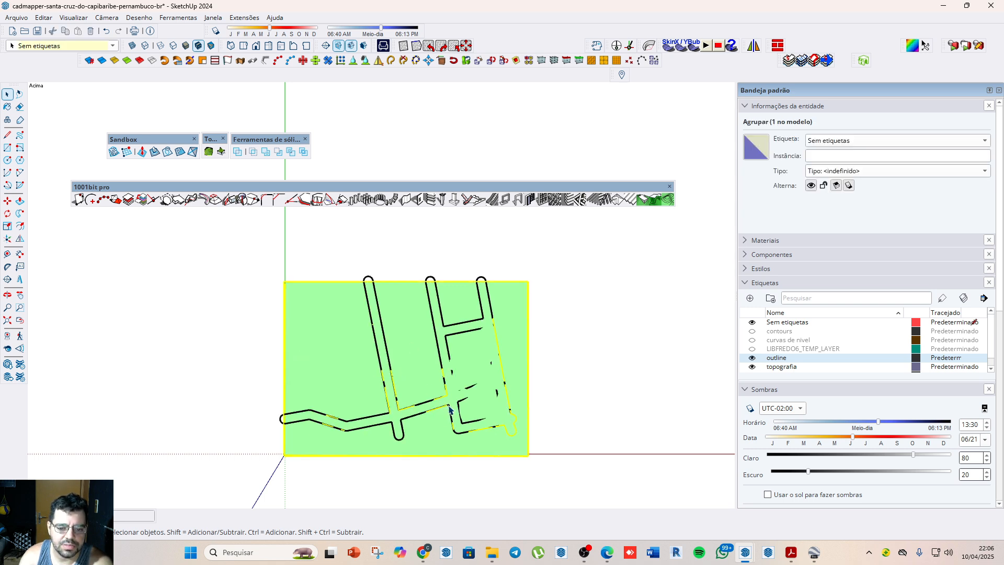
{"action": "scroll", "coordinate": [454, 415], "scroll_direction": "up", "scroll_amount": 1}
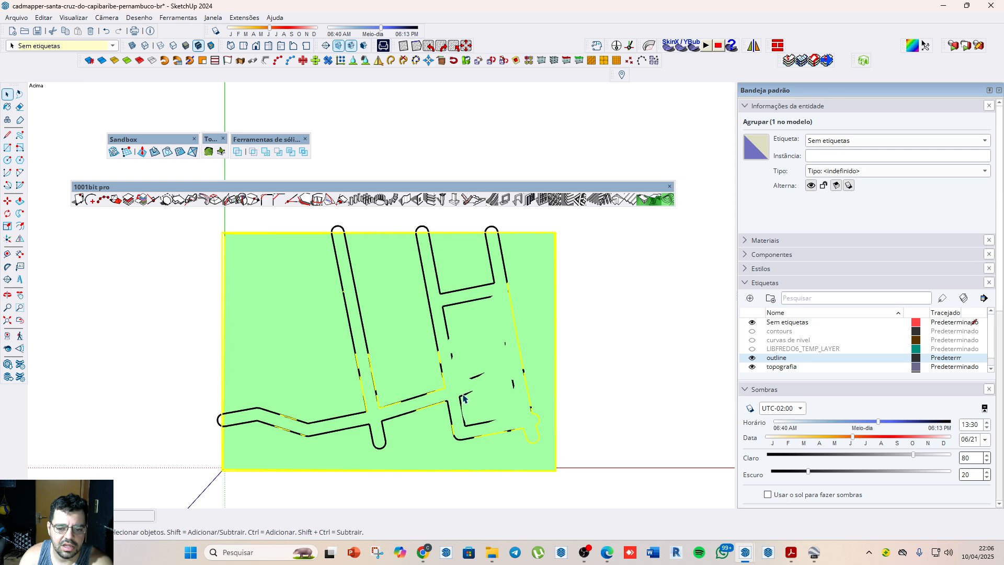
{"action": "left_click", "coordinate": [490, 231]}
{"action": "key", "text": "o"}
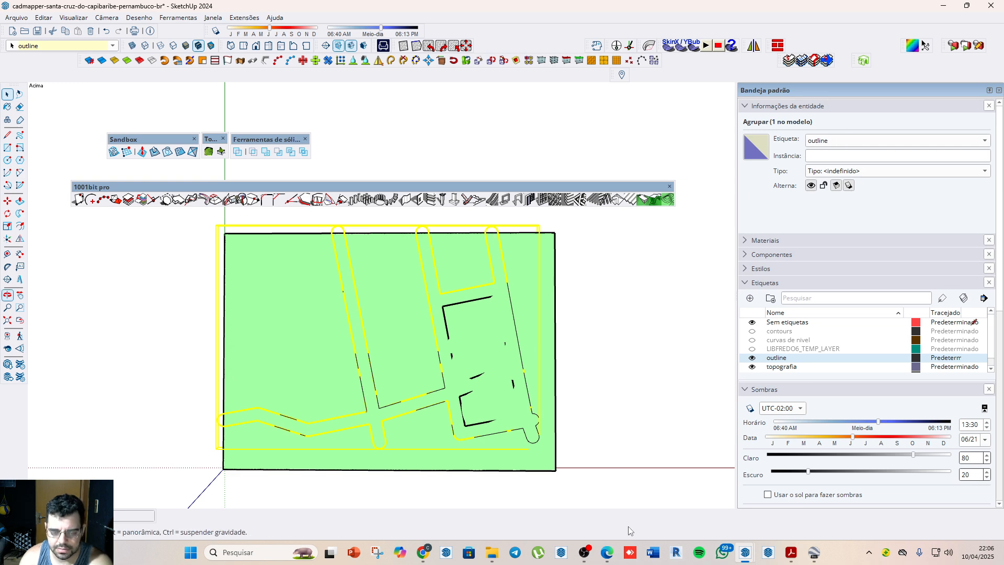
{"action": "left_click_drag", "start_coordinate": [583, 408], "coordinate": [496, 351]}
{"action": "key", "text": "space"}
{"action": "left_click", "coordinate": [505, 339]}
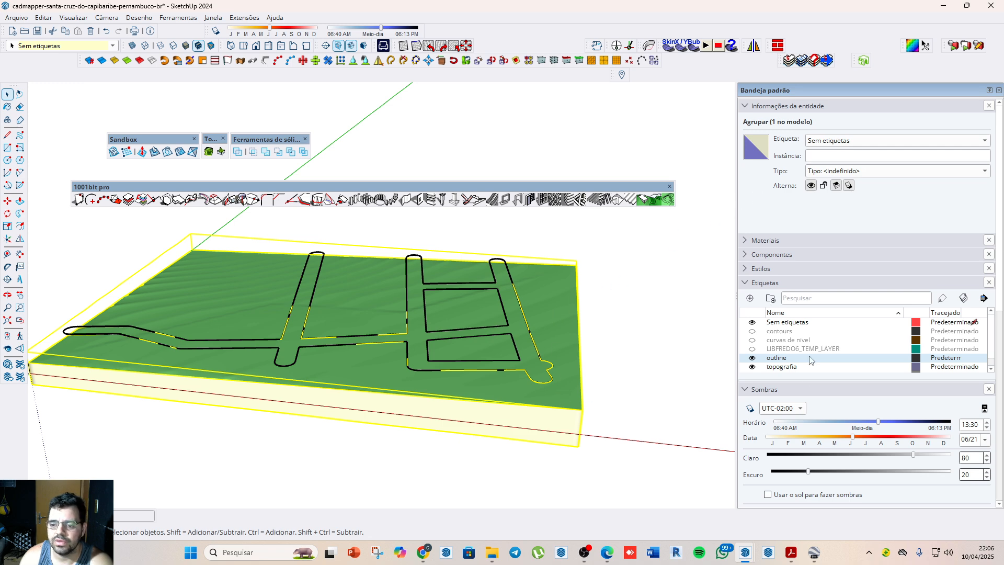
Step: Drape the two enclosed block outline groups onto the solid terrain group, hiding the topografia tag while selecting them and showing it again for the drape
{"action": "left_click", "coordinate": [751, 367]}
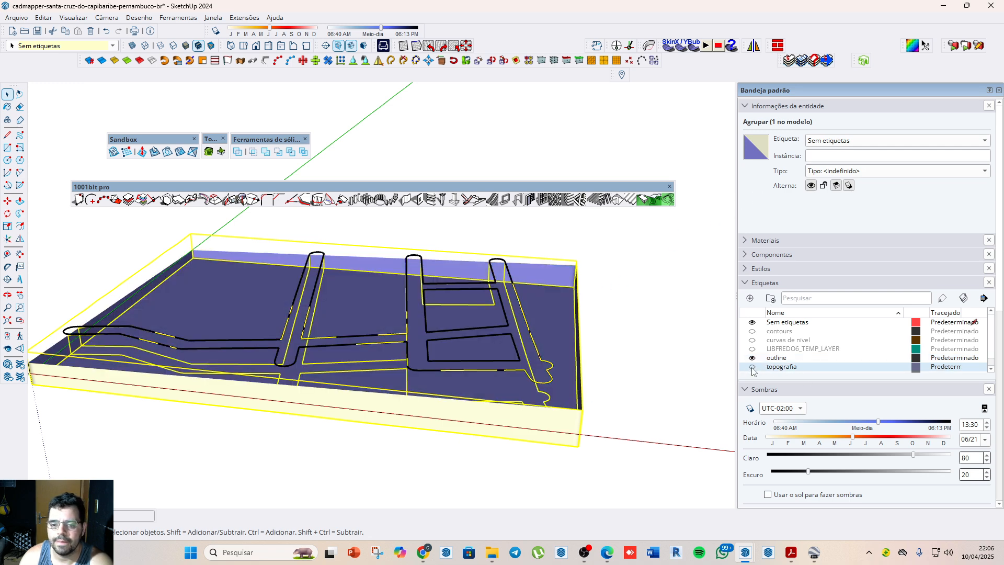
{"action": "left_click", "coordinate": [518, 351]}
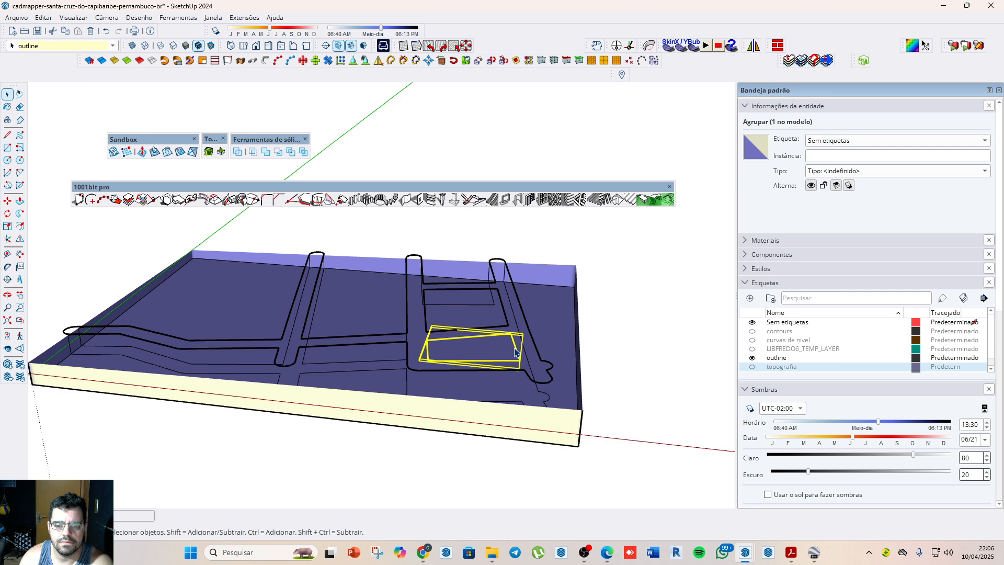
{"action": "left_click", "coordinate": [506, 328]}
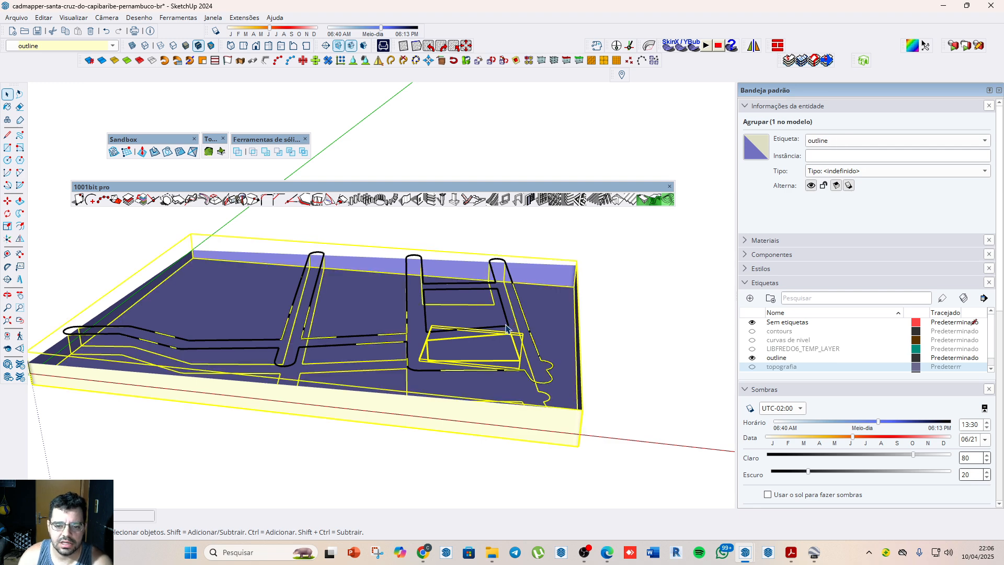
{"action": "left_click", "coordinate": [507, 329]}
{"action": "left_click", "coordinate": [518, 355], "text": "shift"}
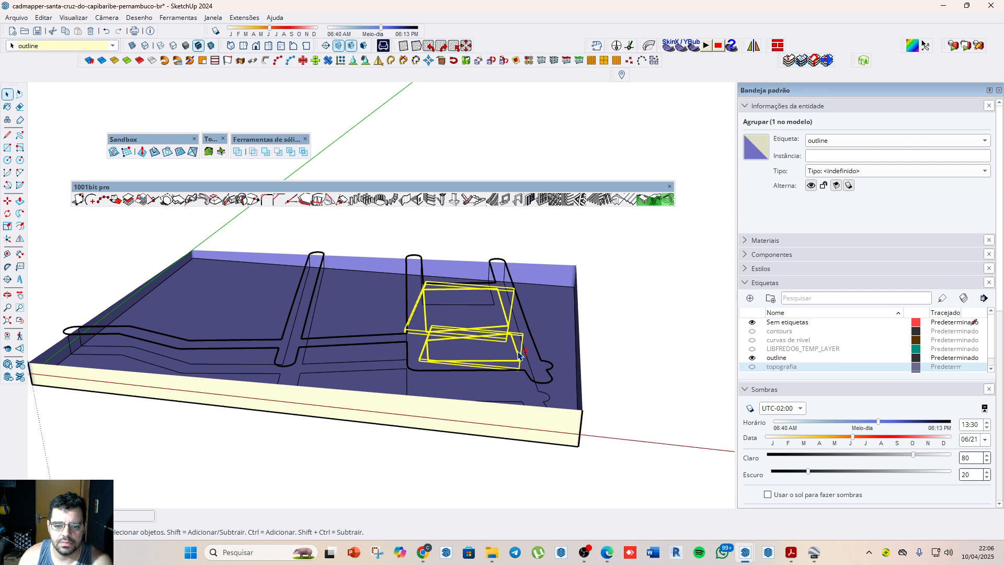
{"action": "left_click", "coordinate": [752, 368]}
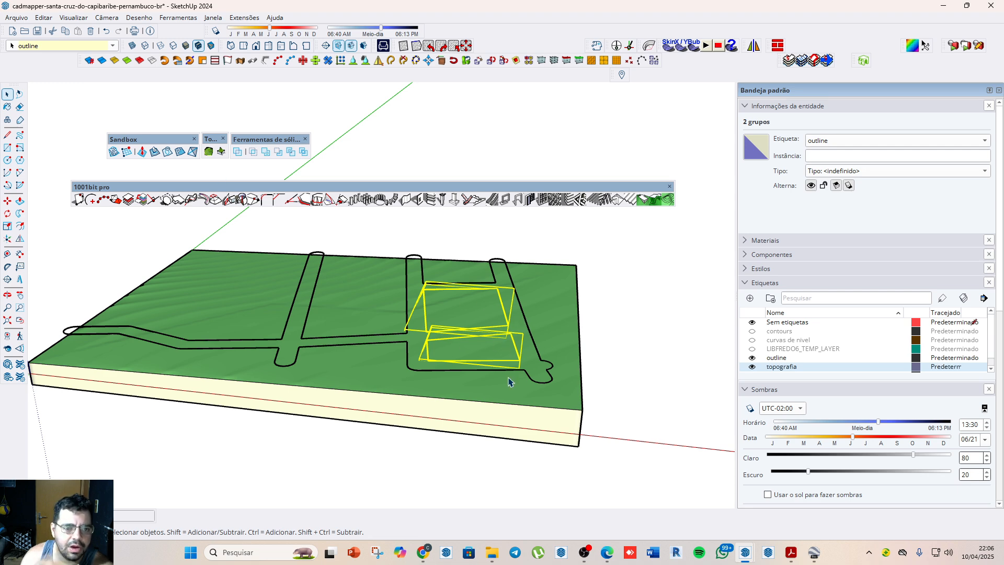
{"action": "left_click", "coordinate": [165, 150]}
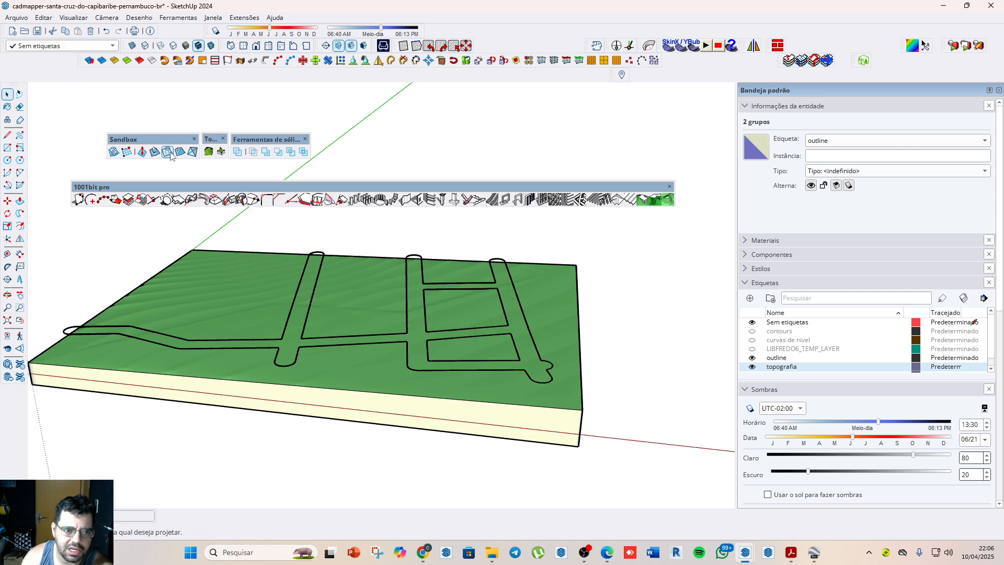
{"action": "left_click", "coordinate": [378, 318]}
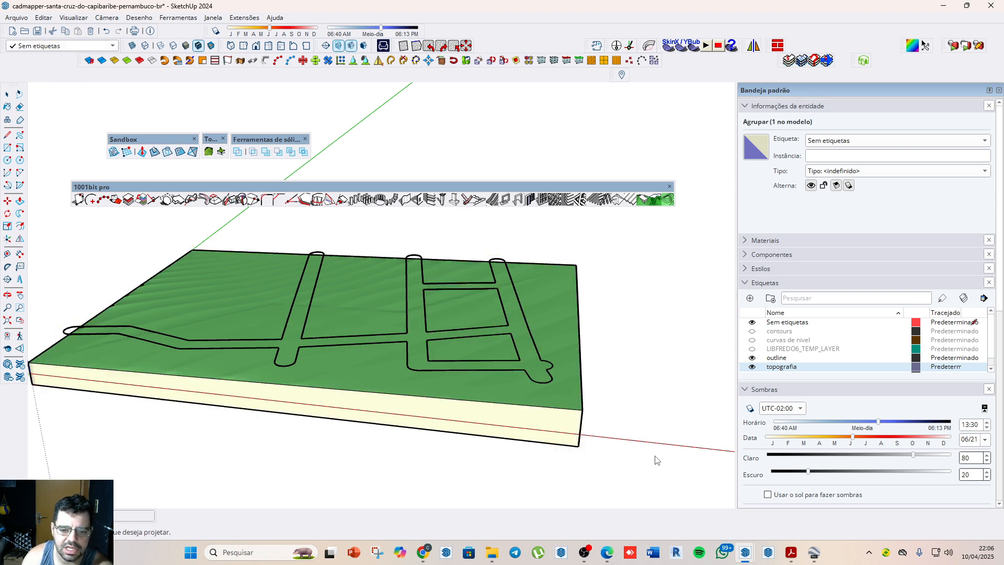
Step: Hide the outline tag and open the solid terrain group for editing
{"action": "left_click", "coordinate": [752, 357]}
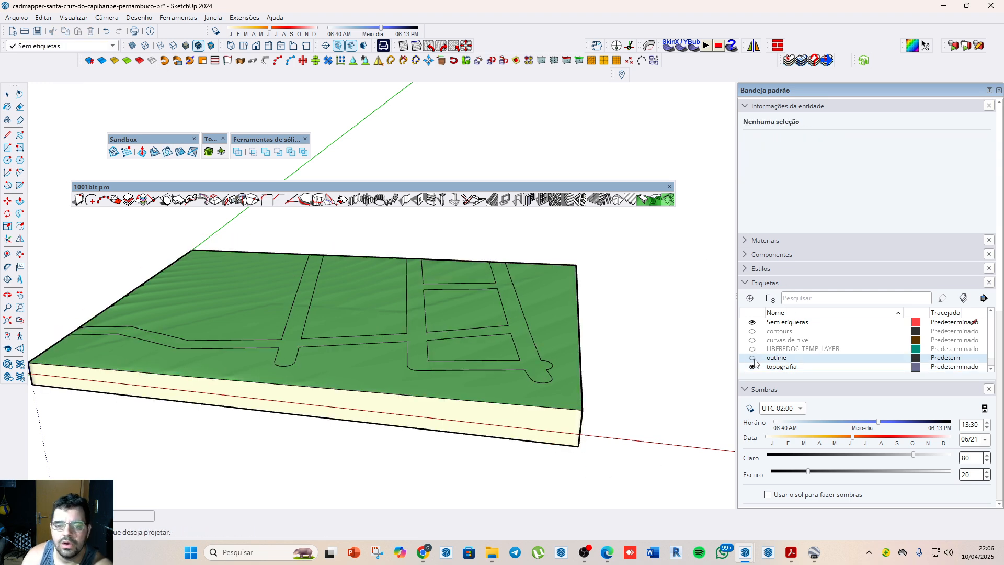
{"action": "middle_click_drag", "start_coordinate": [627, 277], "coordinate": [531, 363]}
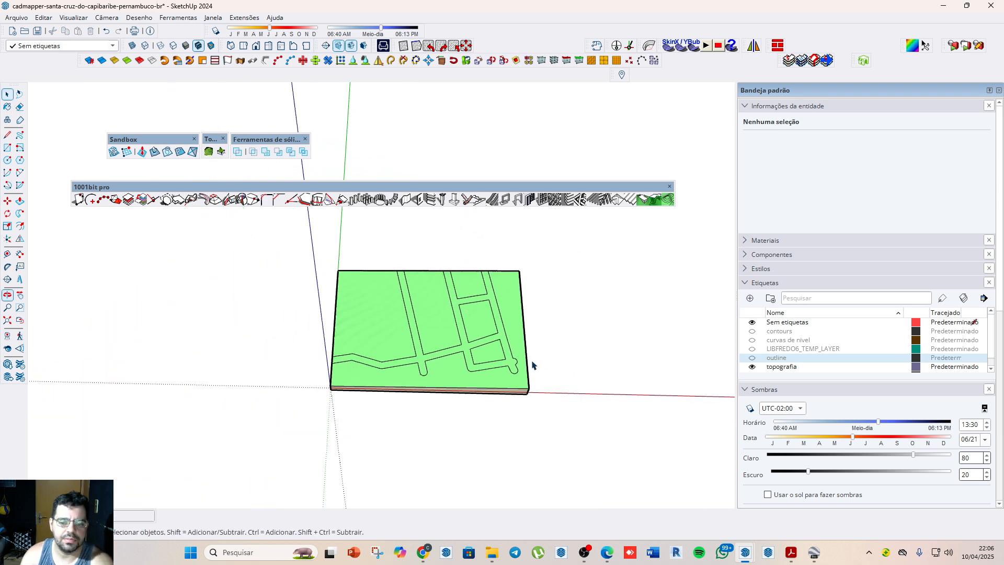
{"action": "left_click", "coordinate": [507, 352]}
{"action": "scroll", "coordinate": [507, 371], "scroll_direction": "up", "scroll_amount": 4}
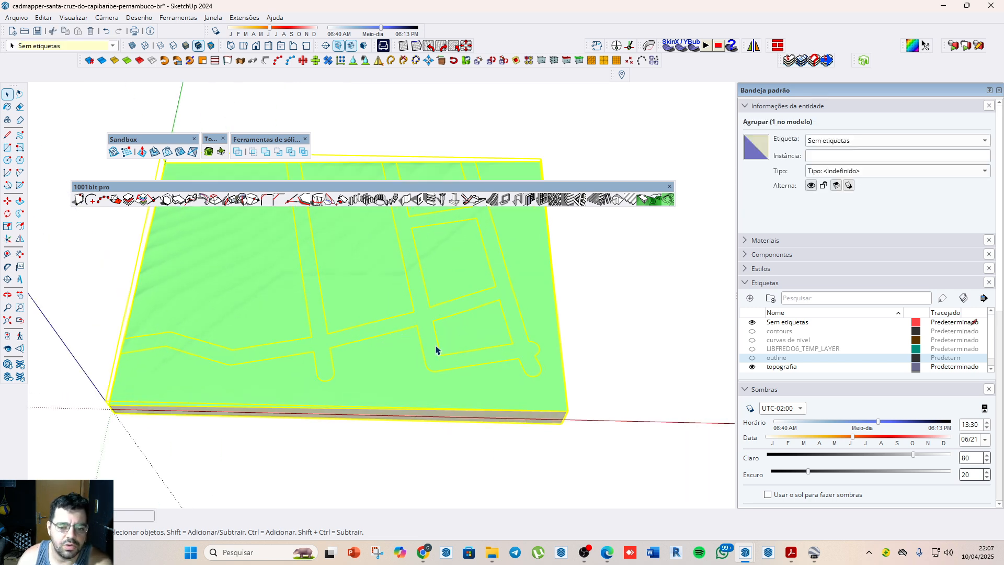
{"action": "double_click", "coordinate": [400, 307]}
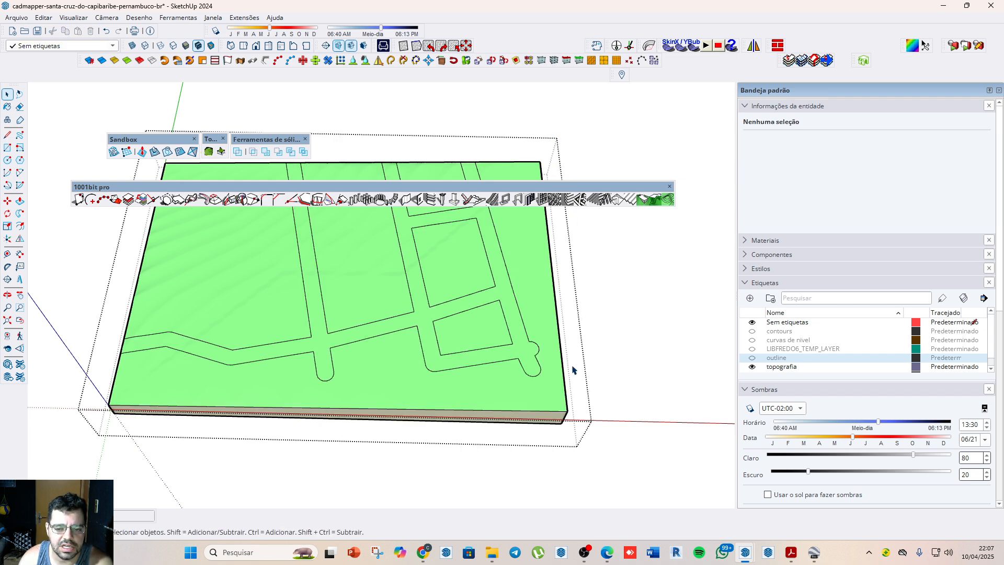
Step: Paint the terrain's connected road surface with the Asfalto novo material from the Asfalto e concreto collection
{"action": "left_click", "coordinate": [528, 364]}
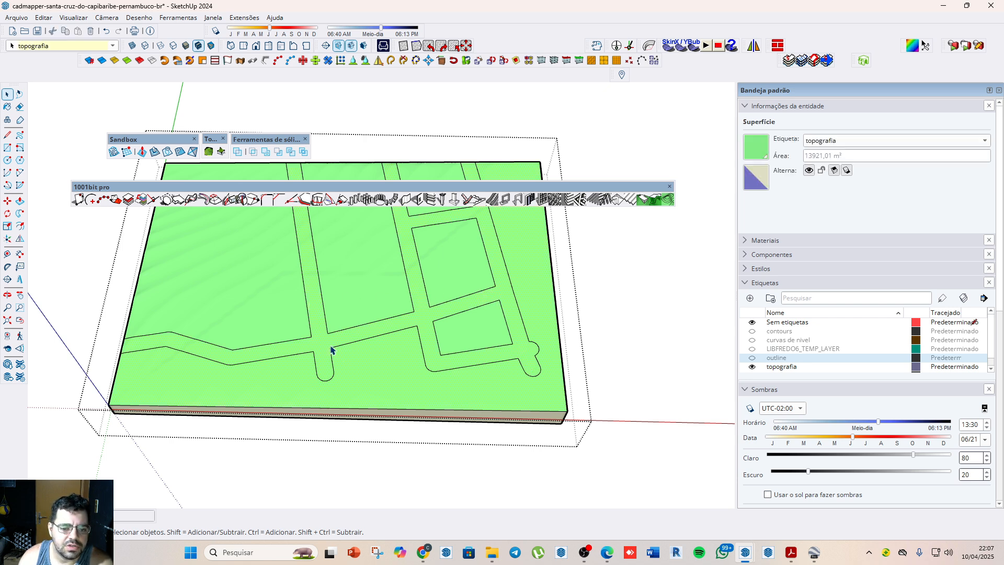
{"action": "scroll", "coordinate": [365, 342], "scroll_direction": "up", "scroll_amount": 3}
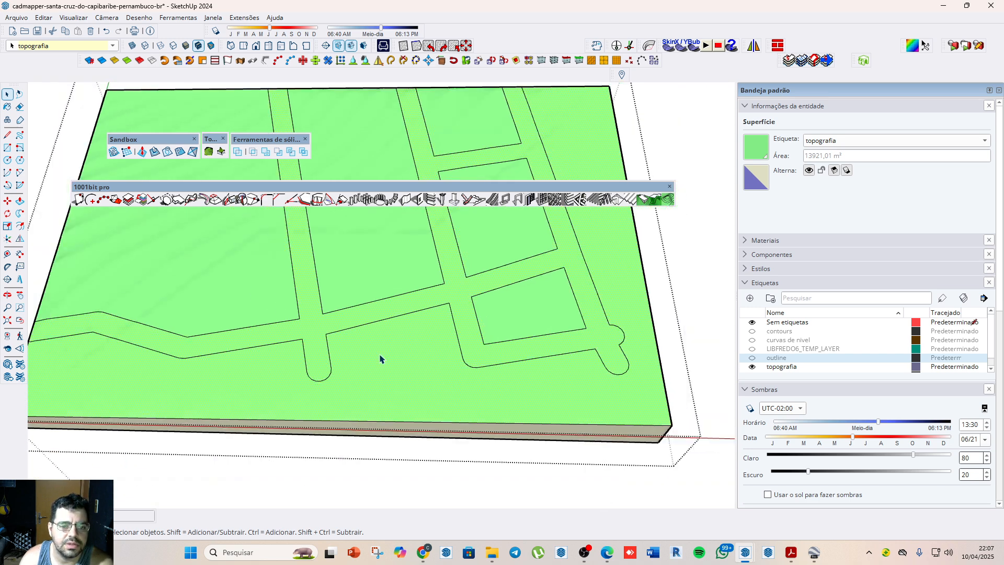
{"action": "scroll", "coordinate": [439, 285], "scroll_direction": "down", "scroll_amount": 3}
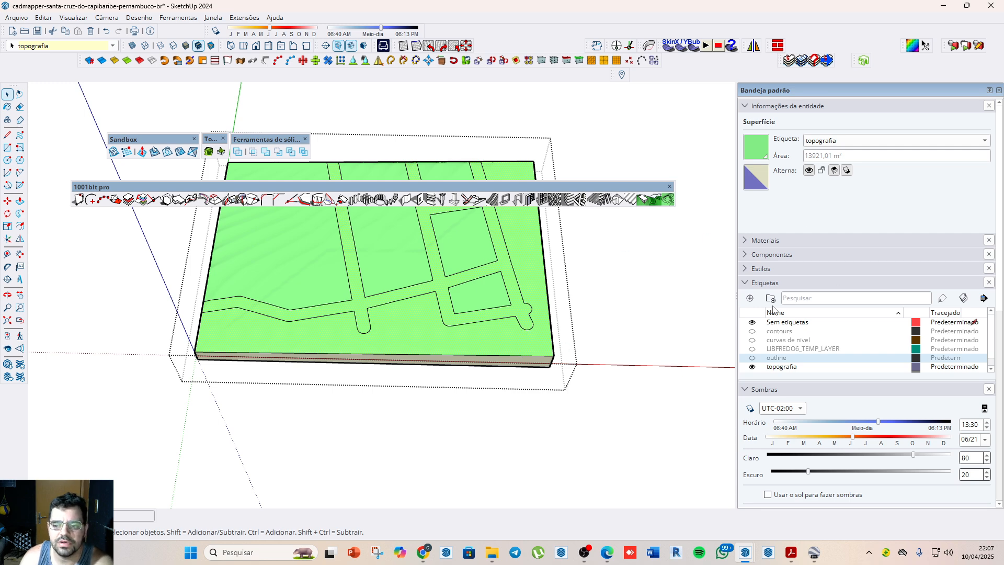
{"action": "left_click", "coordinate": [747, 284]}
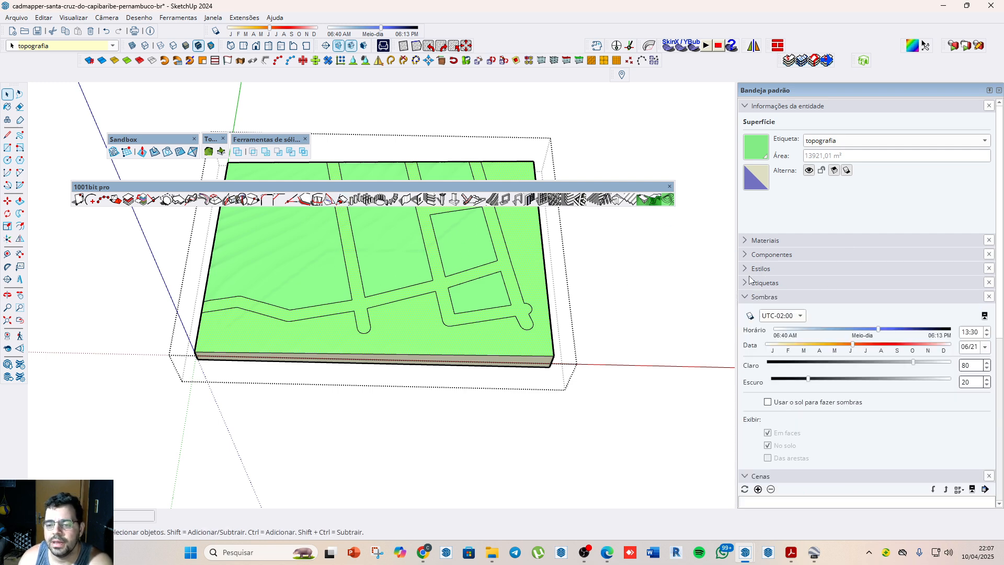
{"action": "left_click", "coordinate": [747, 240]}
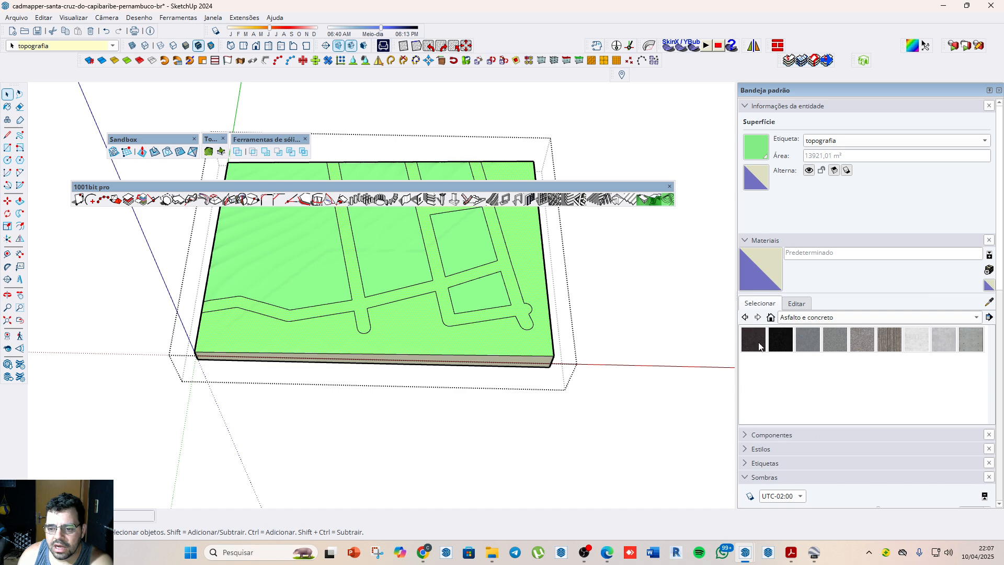
{"action": "left_click", "coordinate": [781, 340]}
{"action": "left_click", "coordinate": [421, 286]}
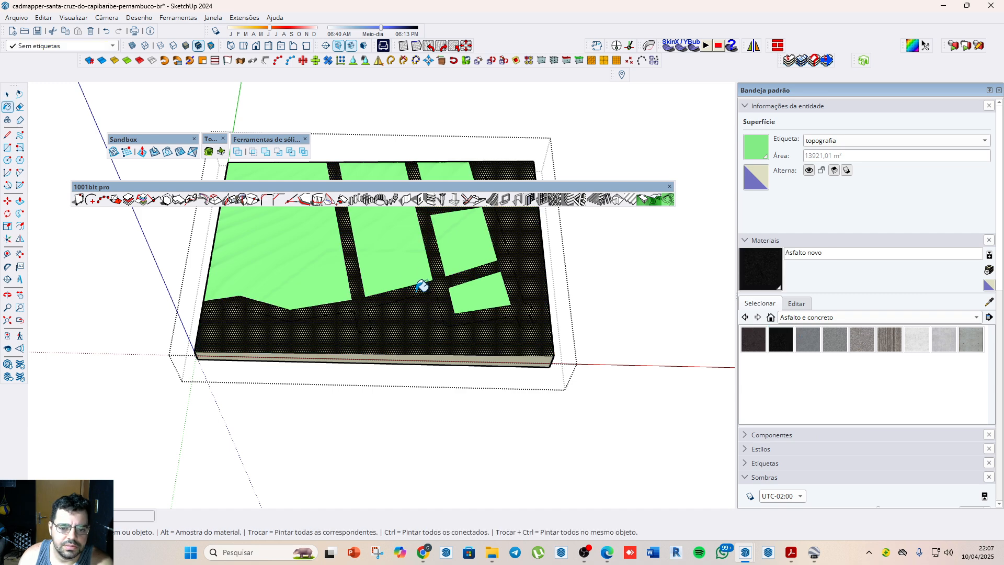
{"action": "scroll", "coordinate": [408, 277], "scroll_direction": "up", "scroll_amount": 5}
{"action": "key", "text": "space"}
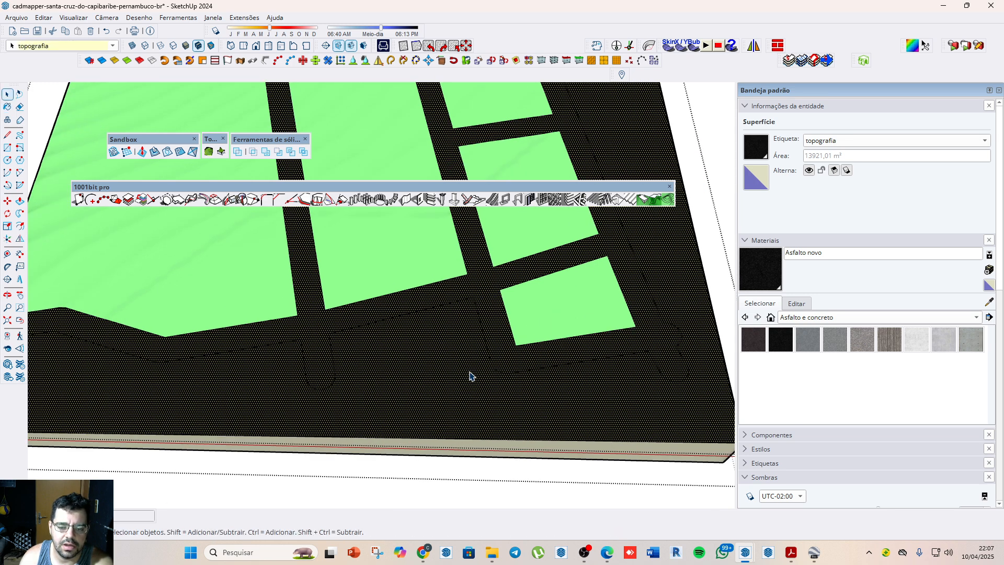
Step: Check the asphalt and green block surfaces inside the terrain group and close the group
{"action": "double_click", "coordinate": [454, 348]}
{"action": "left_click", "coordinate": [410, 254]}
{"action": "scroll", "coordinate": [510, 409], "scroll_direction": "down", "scroll_amount": 5}
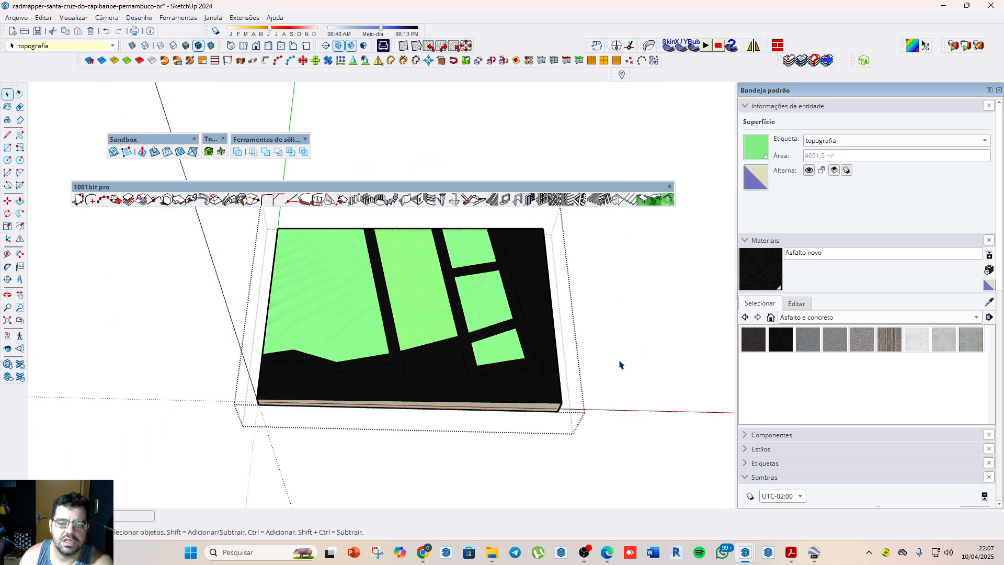
{"action": "left_click", "coordinate": [638, 345]}
{"action": "scroll", "coordinate": [414, 297], "scroll_direction": "up", "scroll_amount": 5}
{"action": "scroll", "coordinate": [407, 295], "scroll_direction": "down", "scroll_amount": 6}
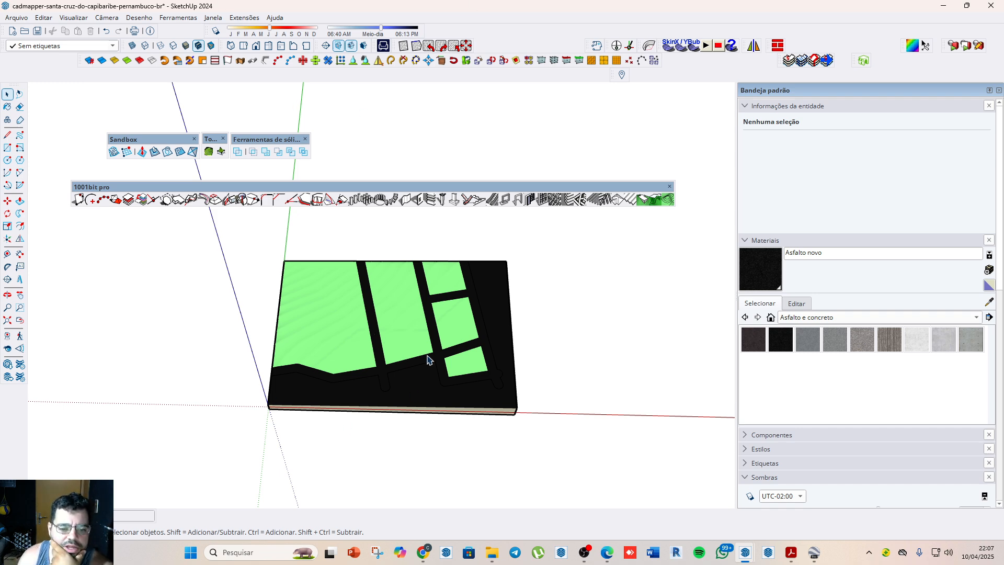
Step: Assign the topografia tag to the solid terrain group
{"action": "left_click", "coordinate": [418, 333]}
{"action": "middle_click_drag", "start_coordinate": [554, 465], "coordinate": [361, 283]}
{"action": "scroll", "coordinate": [350, 277], "scroll_direction": "up", "scroll_amount": 3}
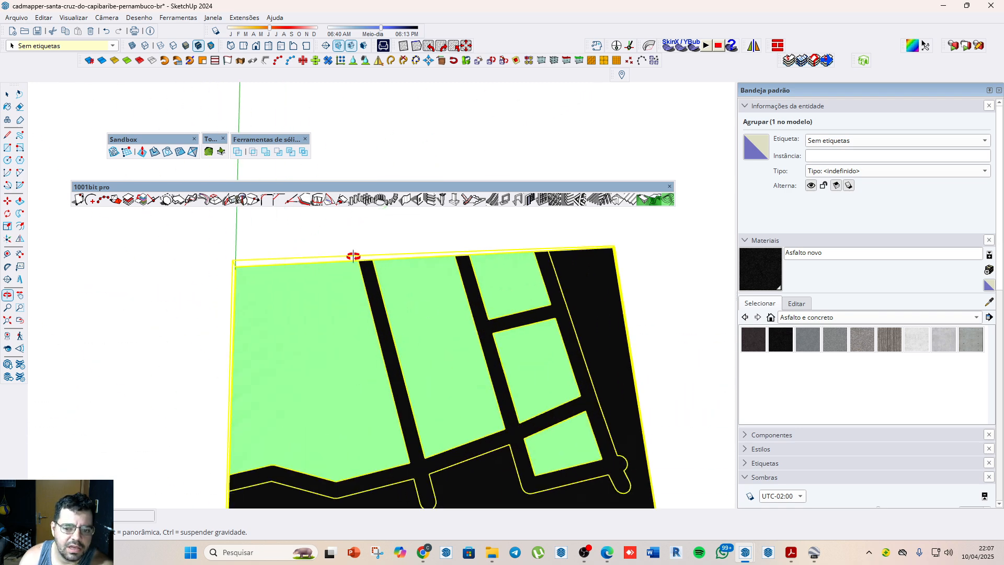
{"action": "scroll", "coordinate": [323, 208], "scroll_direction": "down", "scroll_amount": 2}
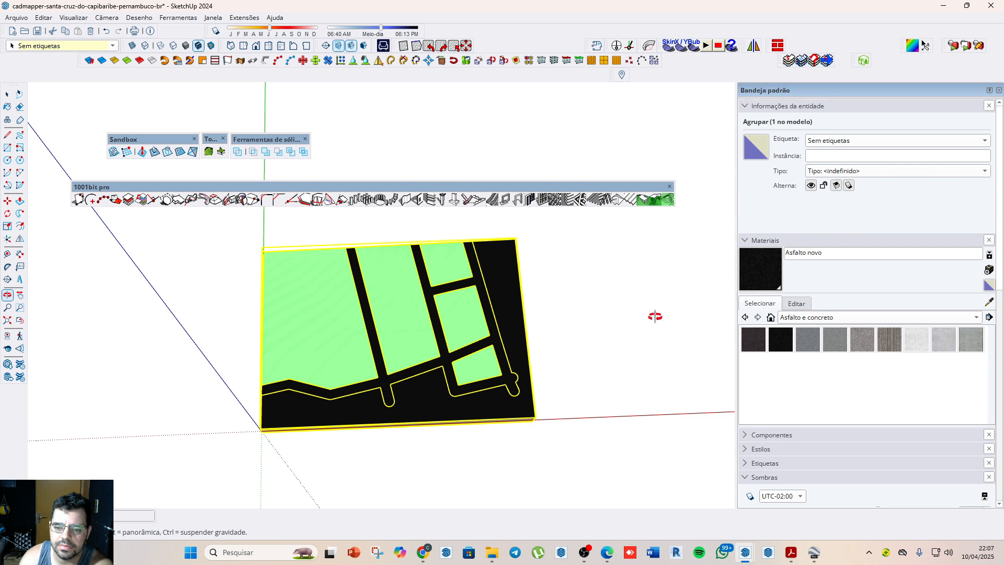
{"action": "key", "text": "space"}
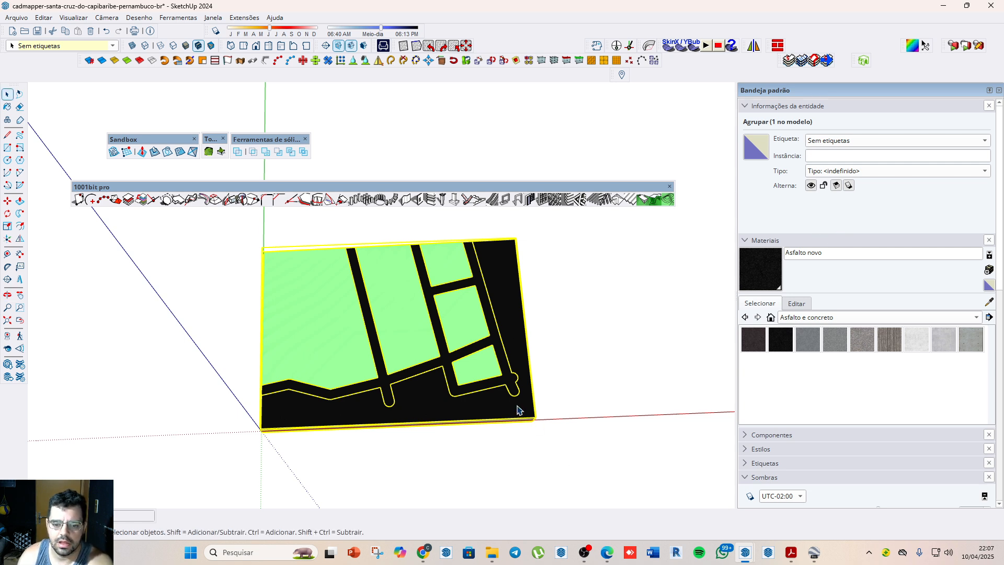
{"action": "left_click", "coordinate": [855, 142]}
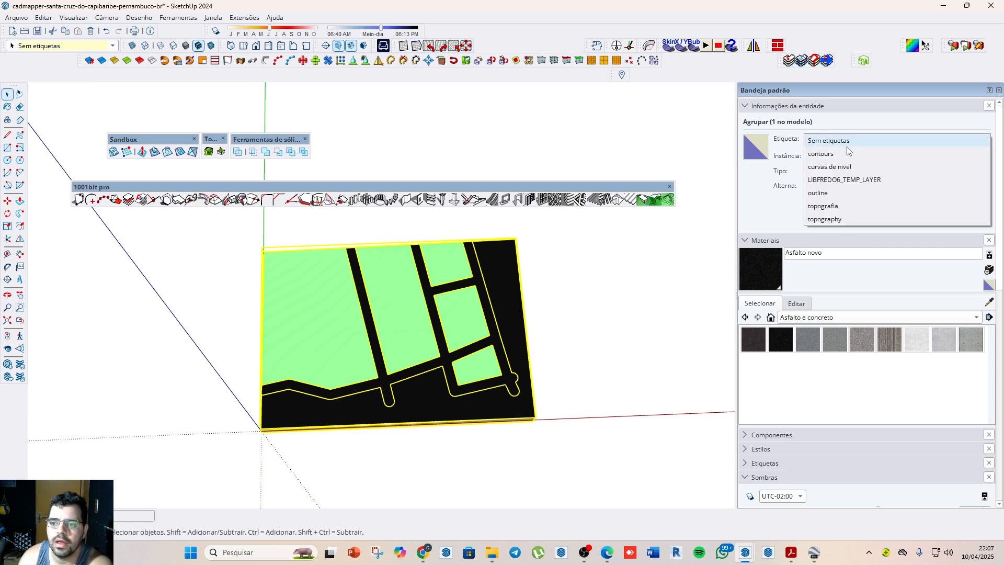
{"action": "left_click", "coordinate": [592, 411]}
{"action": "key", "text": "o"}
{"action": "left_click_drag", "start_coordinate": [569, 488], "coordinate": [213, 240]}
{"action": "key", "text": "space"}
{"action": "left_click", "coordinate": [902, 145]}
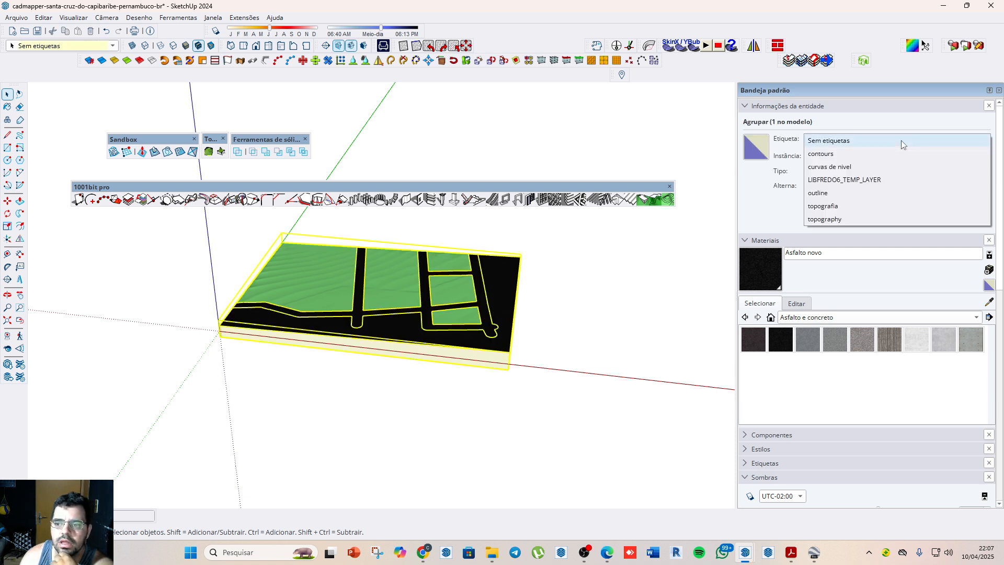
{"action": "left_click", "coordinate": [835, 206]}
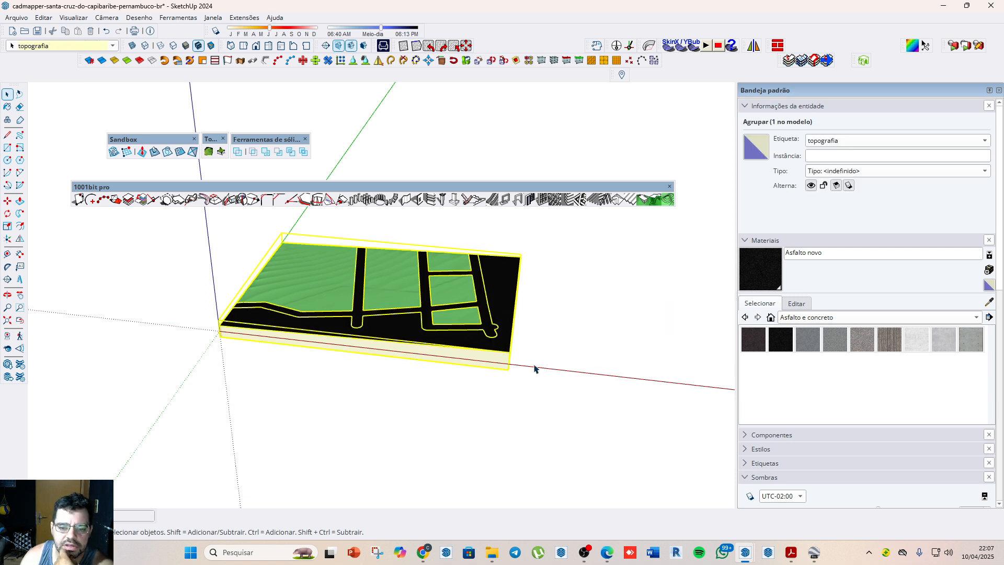
Step: Toggle the topografia tag's visibility off and on to check that it controls the terrain group
{"action": "scroll", "coordinate": [779, 314], "scroll_direction": "down", "scroll_amount": 1}
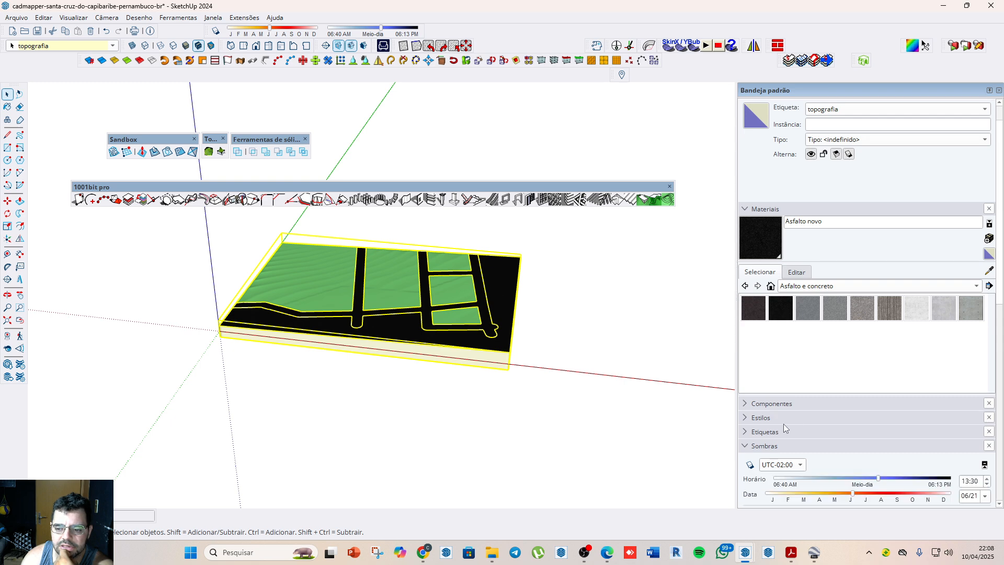
{"action": "scroll", "coordinate": [783, 427], "scroll_direction": "down", "scroll_amount": 2}
{"action": "left_click", "coordinate": [749, 370]}
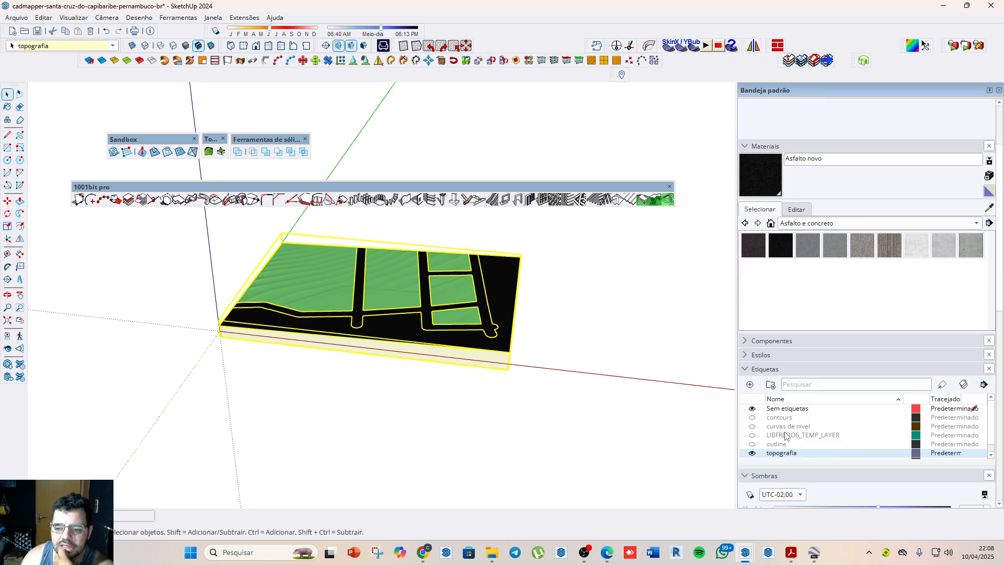
{"action": "left_click", "coordinate": [753, 453]}
{"action": "left_click", "coordinate": [753, 454]}
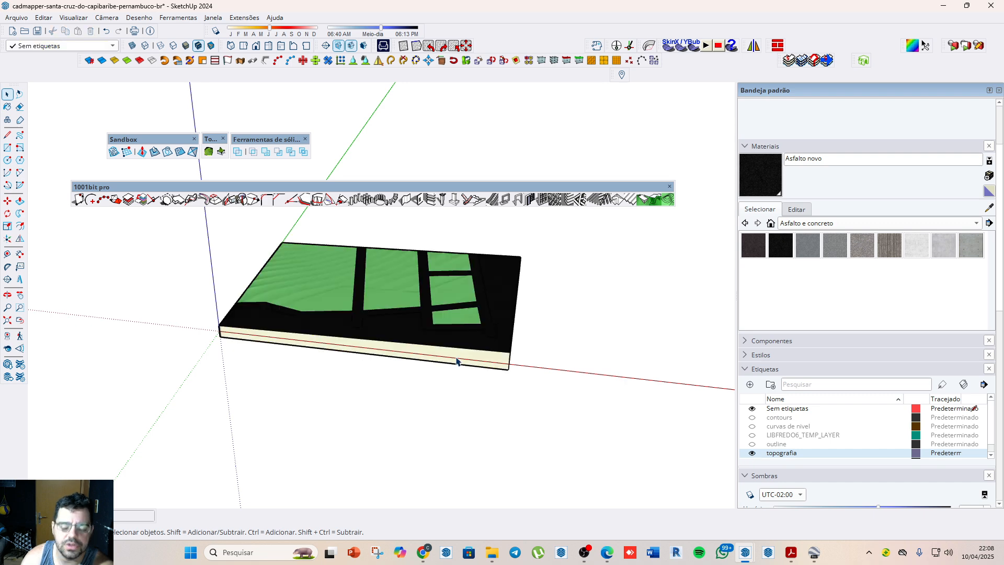
Step: Inspect the terrain group's road and block surfaces, then review its tag and type in the entity information
{"action": "mouse_move", "coordinate": [448, 335]}
{"action": "middle_mouse_down"}
{"action": "mouse_move", "coordinate": [426, 341]}
{"action": "mouse_move", "coordinate": [445, 327]}
{"action": "middle_mouse_up"}
{"action": "left_click", "coordinate": [445, 326]}
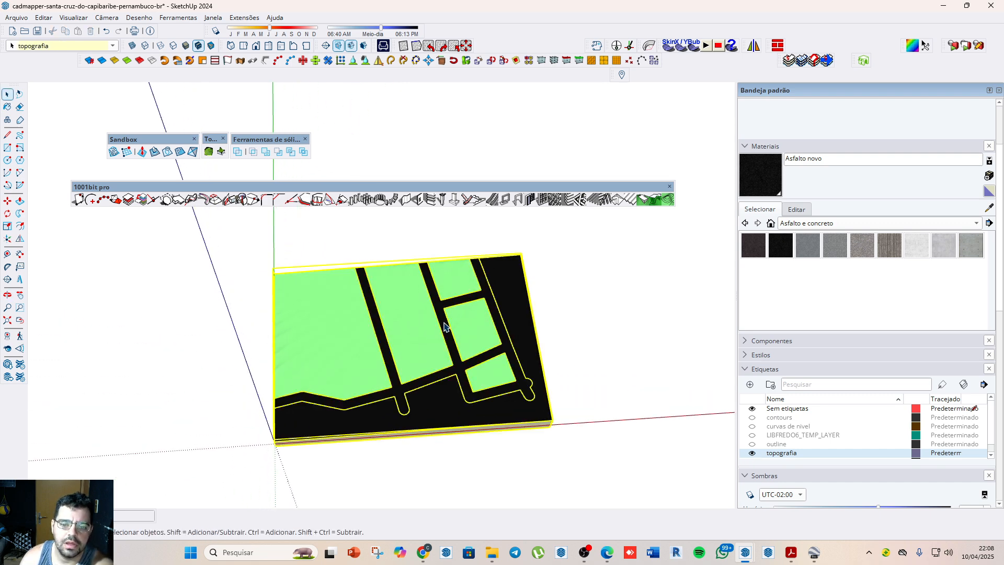
{"action": "double_click", "coordinate": [428, 344]}
{"action": "left_click", "coordinate": [428, 344]}
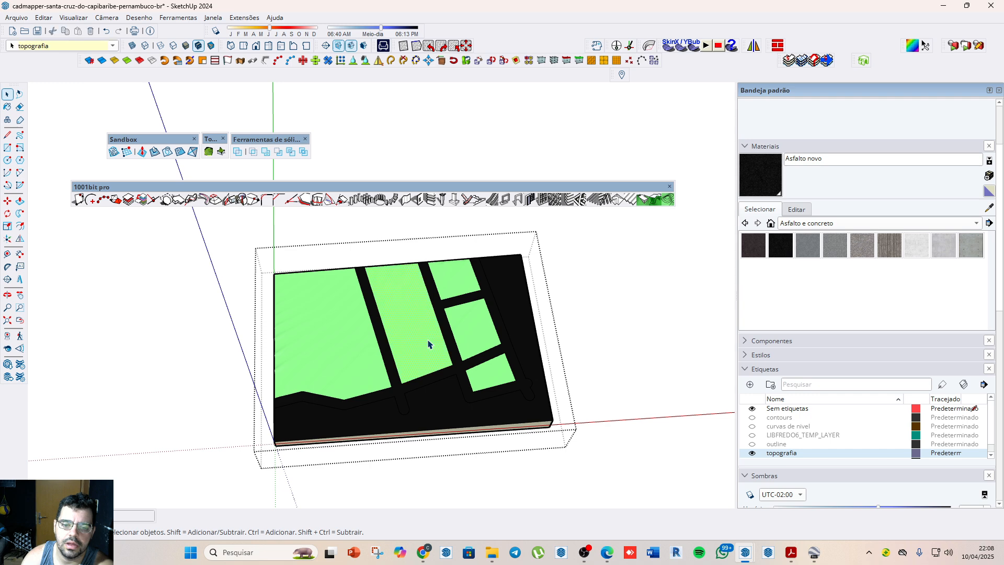
{"action": "left_click", "coordinate": [625, 406]}
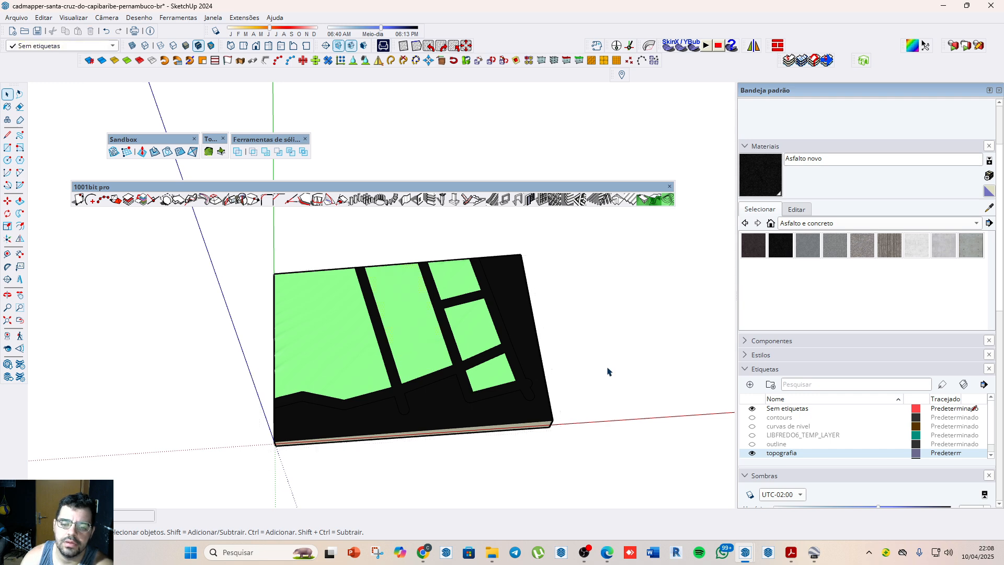
{"action": "left_click", "coordinate": [477, 344]}
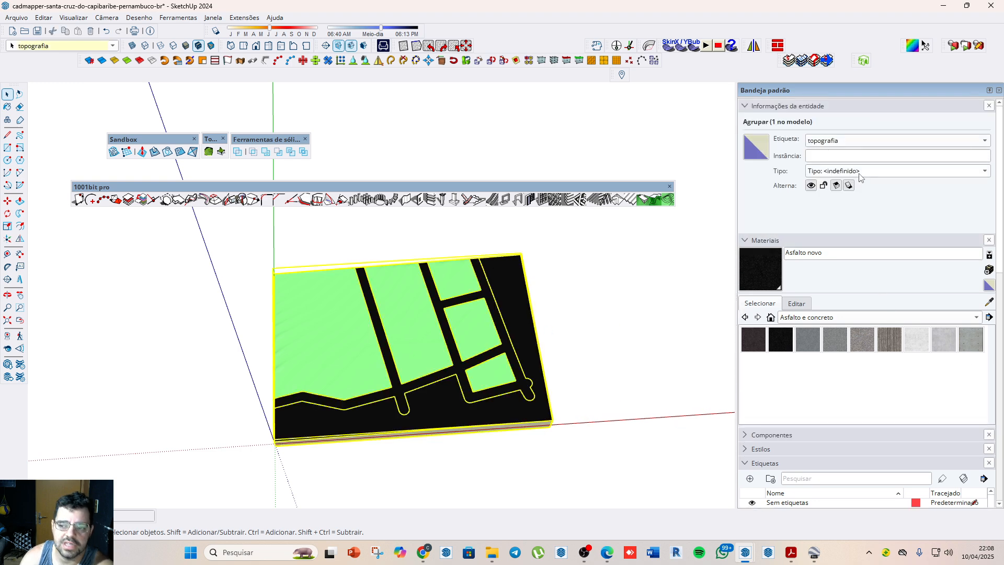
{"action": "left_click", "coordinate": [860, 172]}
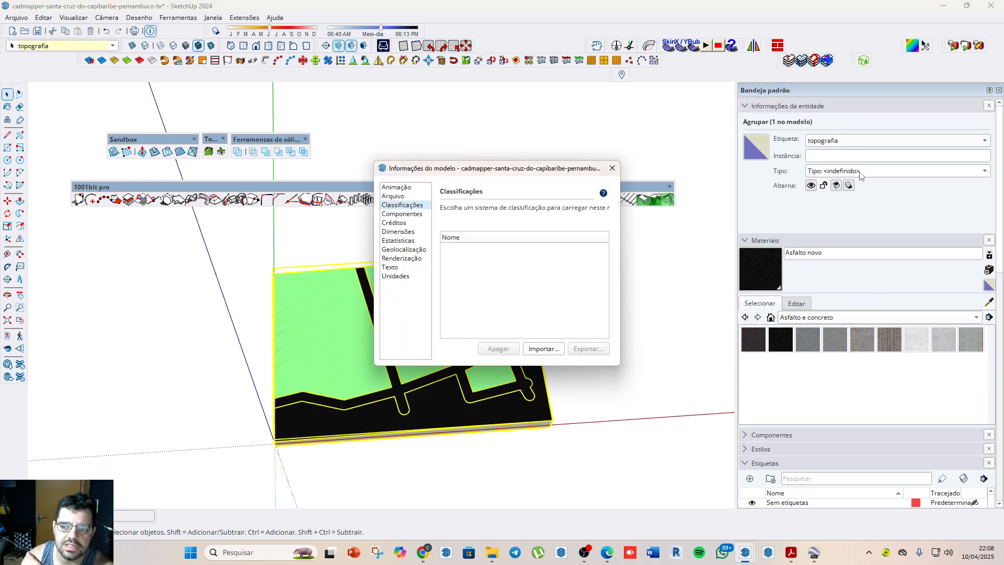
{"action": "left_click", "coordinate": [612, 168]}
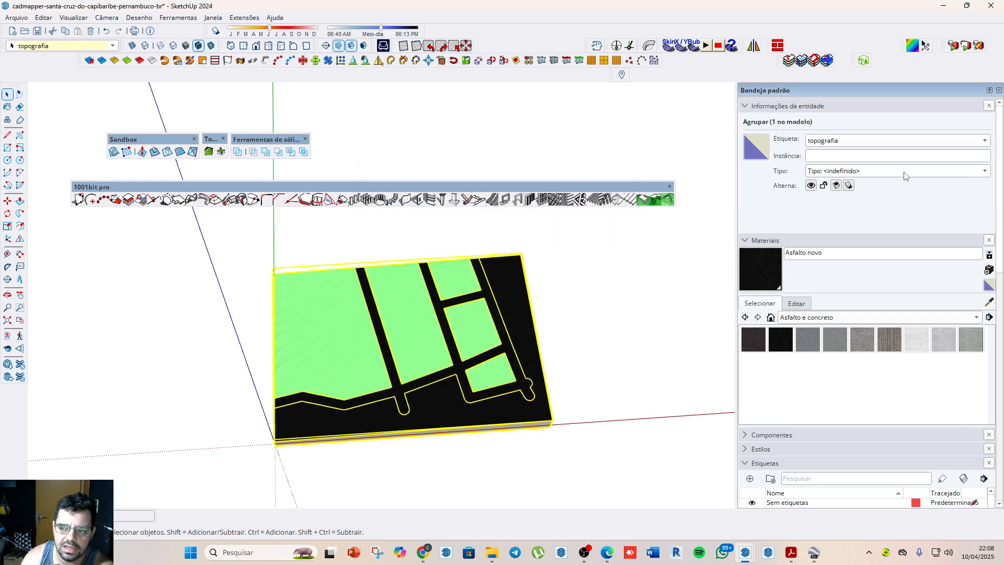
Step: Undo the topografia tag assignment and the asphalt painting on the terrain's roads
{"action": "left_click", "coordinate": [654, 428]}
{"action": "key", "text": "ctrl+z"}
{"action": "key", "text": "ctrl+z"}
{"action": "key", "text": "ctrl+z"}
{"action": "key", "text": "ctrl+z"}
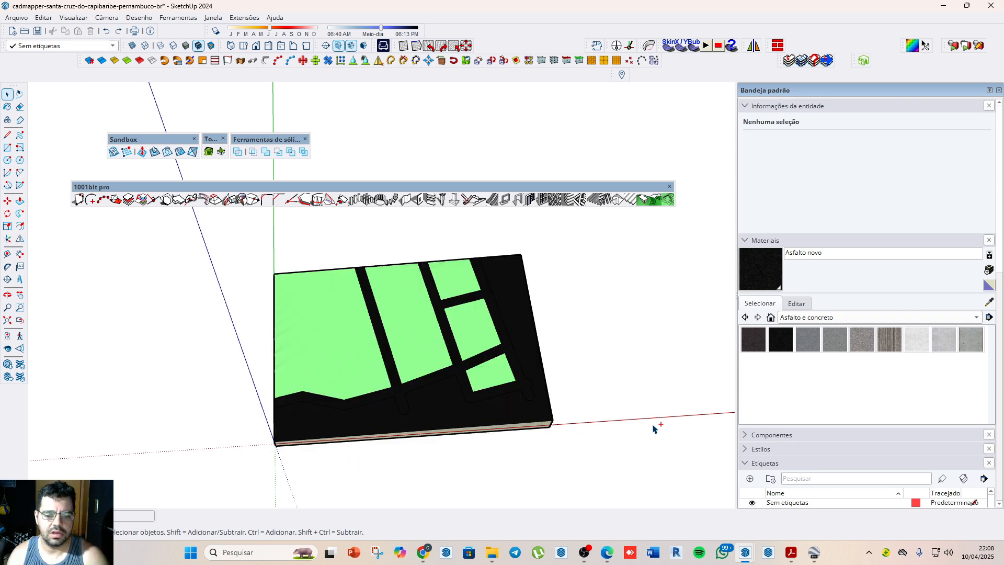
{"action": "key", "text": "ctrl+z"}
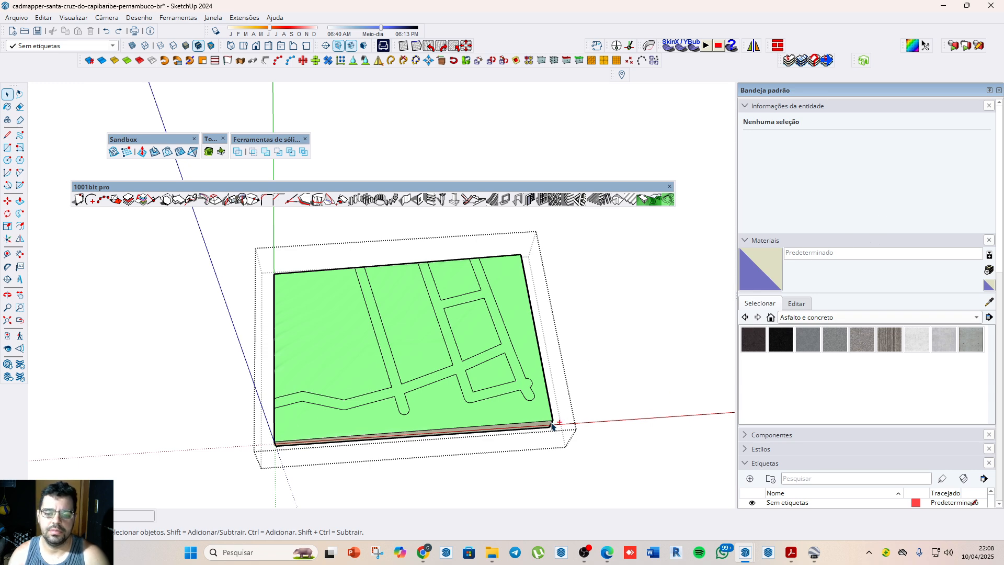
{"action": "key", "text": "ctrl+z"}
Step: Check the unpainted surface and road outlines inside the terrain group, then close the group
{"action": "left_click", "coordinate": [492, 411]}
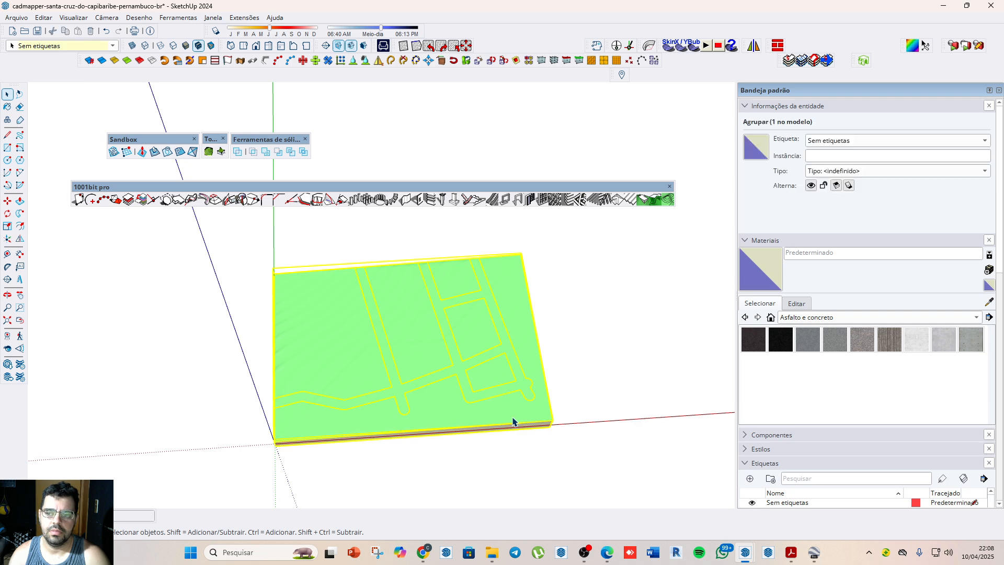
{"action": "double_click", "coordinate": [525, 362]}
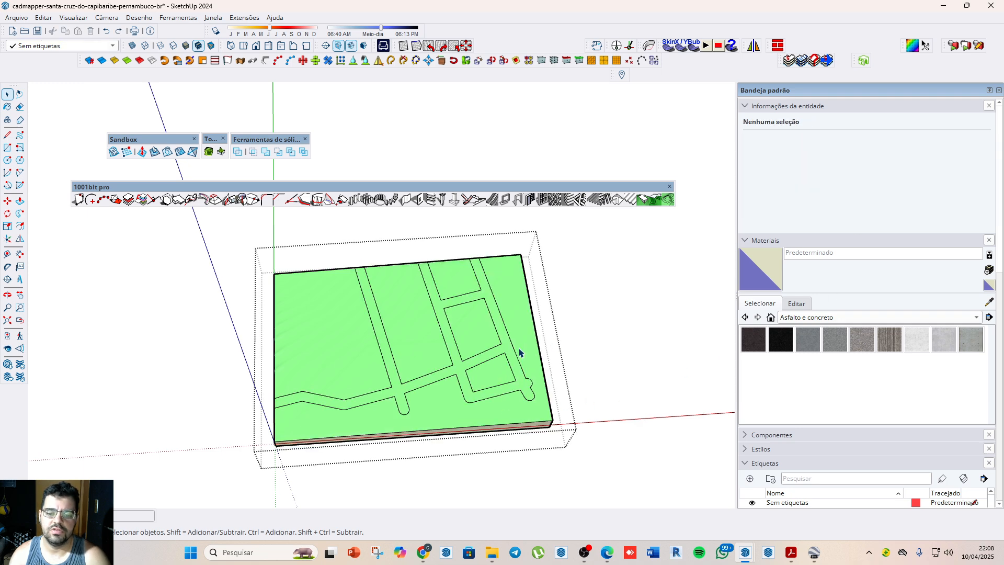
{"action": "left_click", "coordinate": [614, 339]}
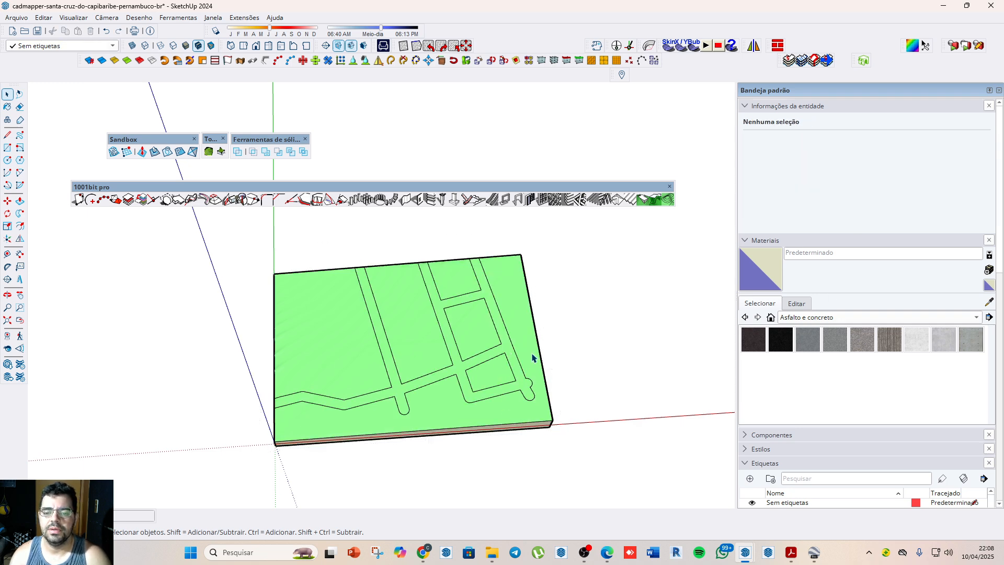
{"action": "double_click", "coordinate": [524, 355]}
{"action": "left_click", "coordinate": [625, 396]}
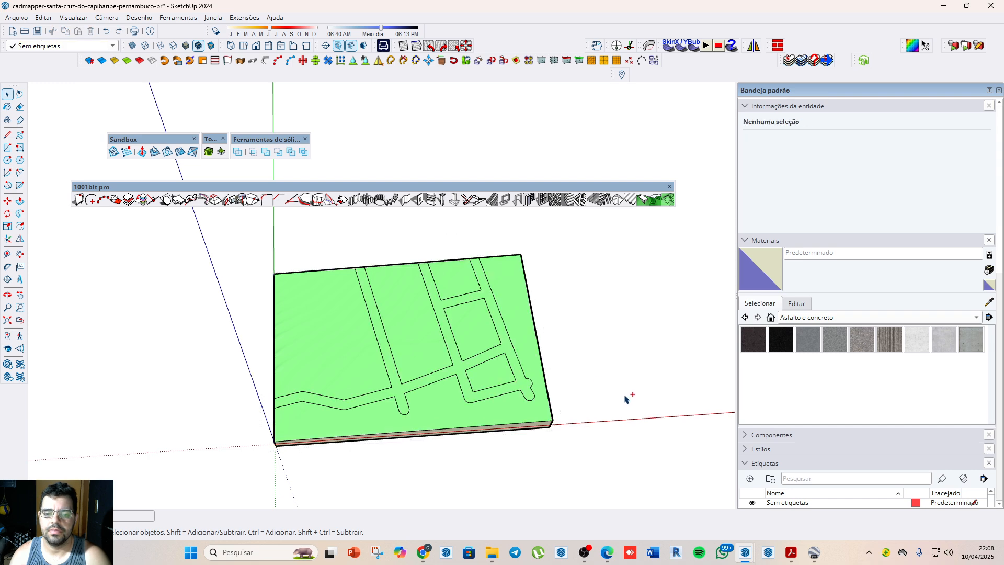
Step: Undo the earlier edits to the separate road outlines and the terrain group's top surface
{"action": "left_click", "coordinate": [529, 406]}
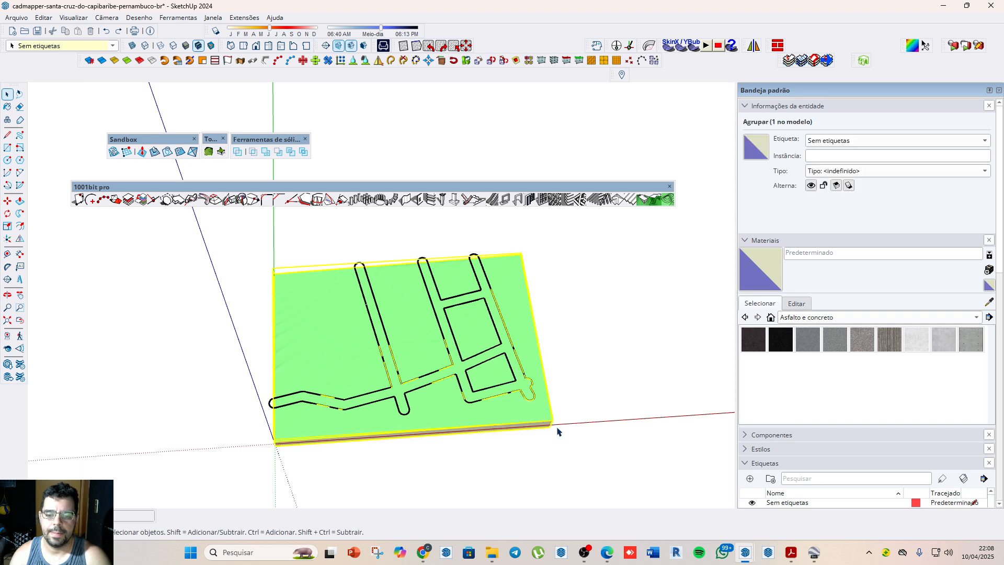
{"action": "key", "text": "ctrl+z"}
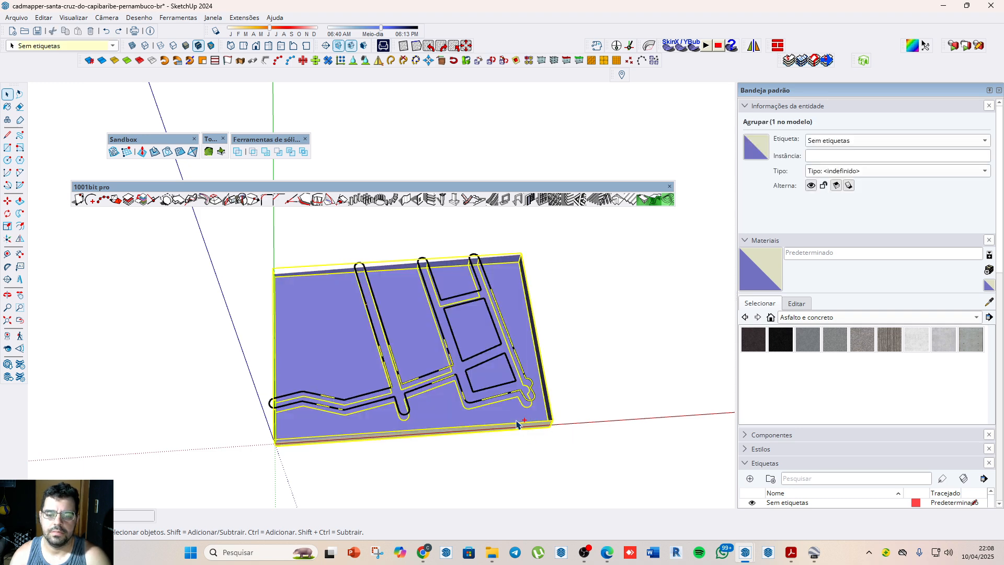
Step: Step back and forth through the edit history to restore the green solid terrain block with the separate street outlines
{"action": "key", "text": "ctrl+y"}
{"action": "key", "text": "ctrl+z"}
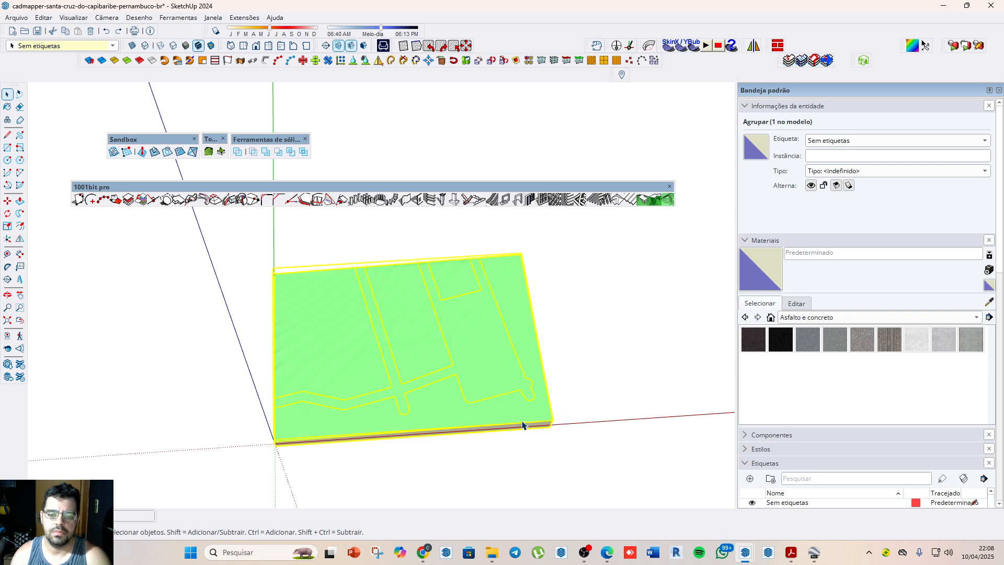
{"action": "key", "text": "ctrl+y"}
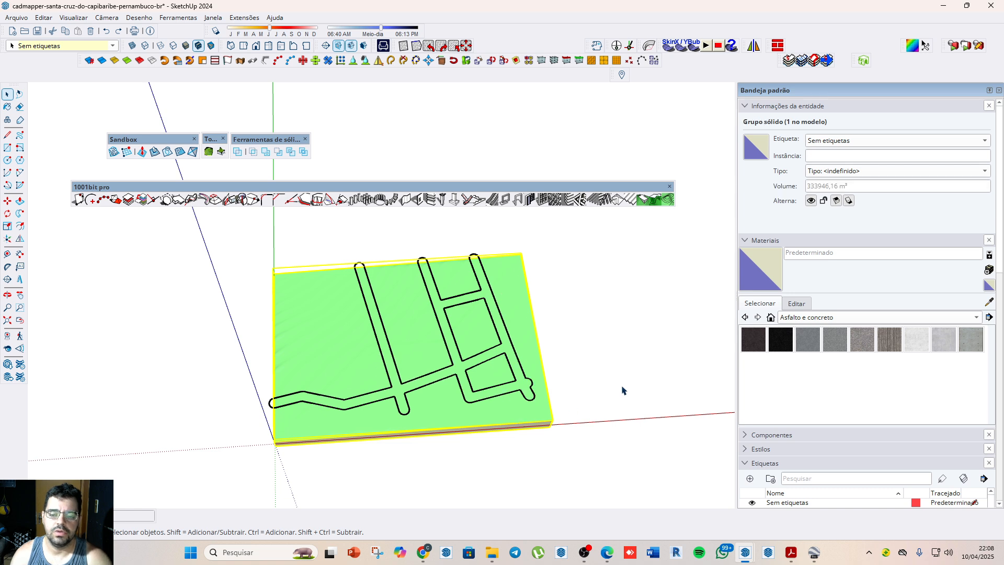
{"action": "left_click", "coordinate": [624, 392]}
{"action": "left_click", "coordinate": [510, 417]}
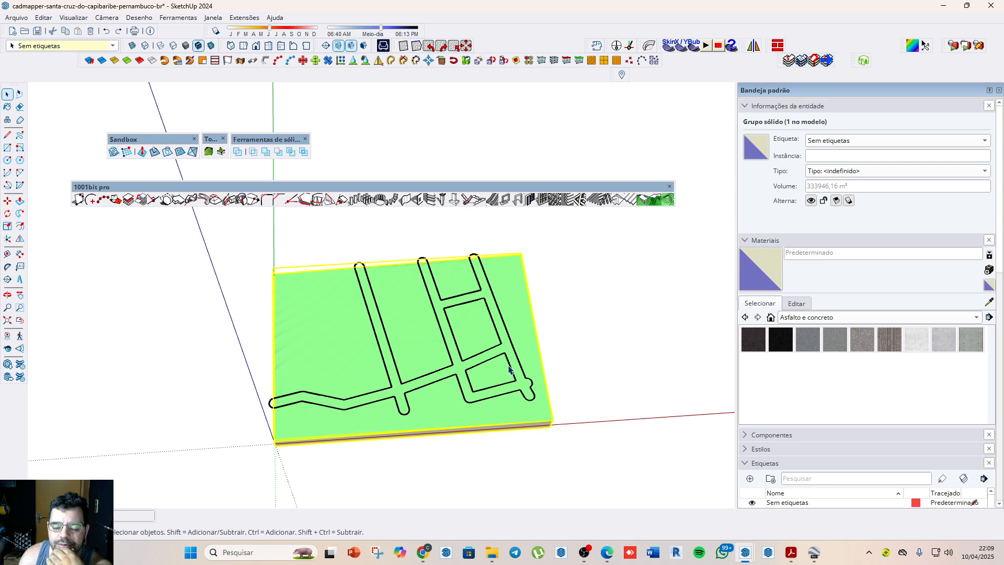
Step: Show the terrain block from the top standard view and clear the selection
{"action": "left_click", "coordinate": [244, 46]}
{"action": "scroll", "coordinate": [469, 334], "scroll_direction": "up", "scroll_amount": 3}
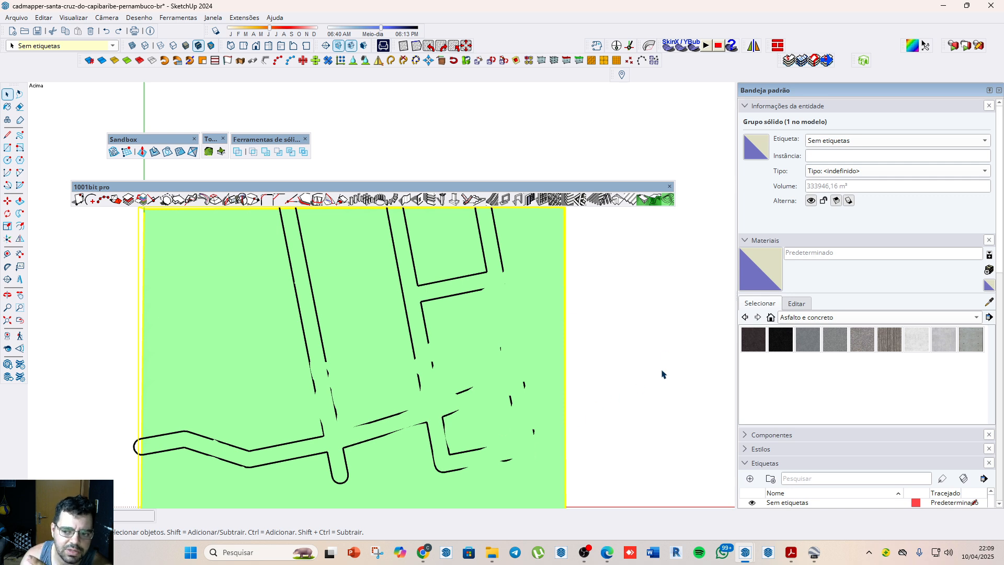
{"action": "left_click", "coordinate": [624, 371]}
{"action": "scroll", "coordinate": [489, 318], "scroll_direction": "down", "scroll_amount": 2}
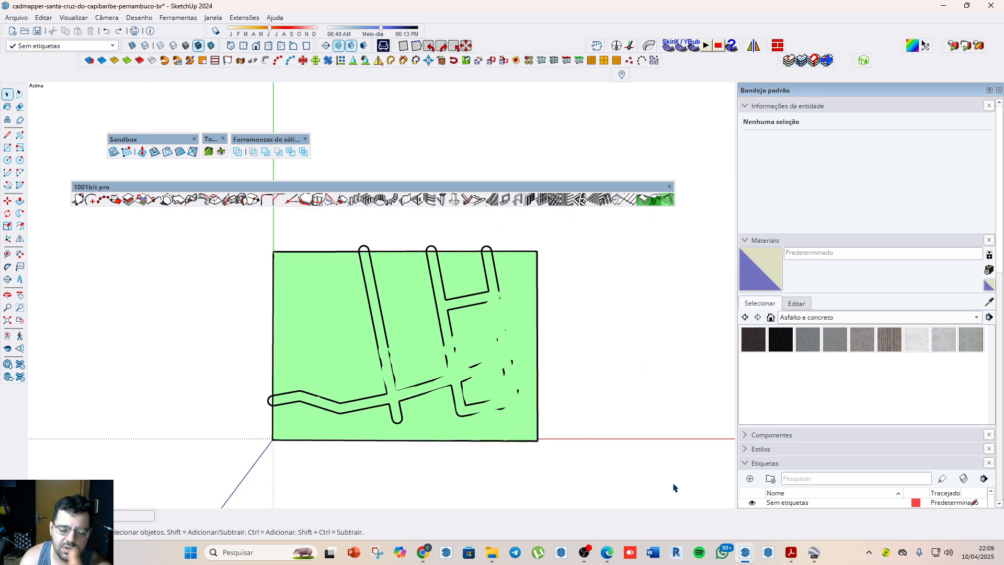
Step: Try to select the two inner city block outlines together on the terrain
{"action": "left_click", "coordinate": [455, 333]}
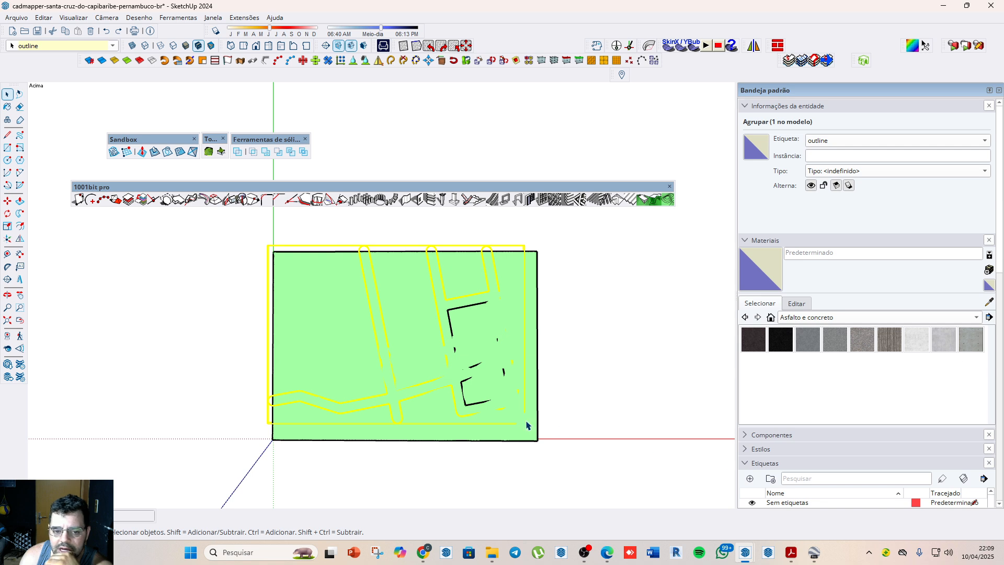
{"action": "left_click", "coordinate": [461, 312]}
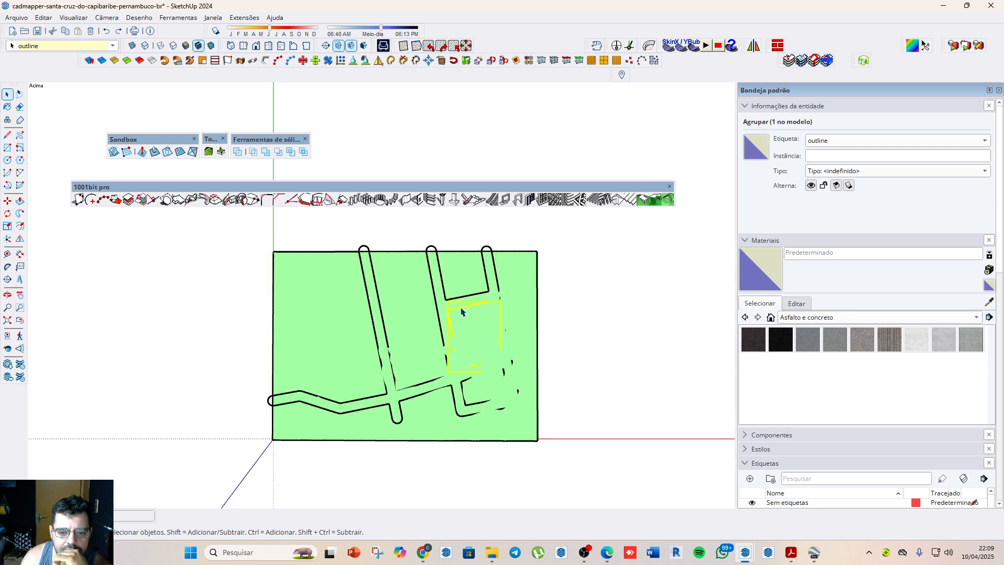
{"action": "left_click", "coordinate": [467, 382], "text": "shift"}
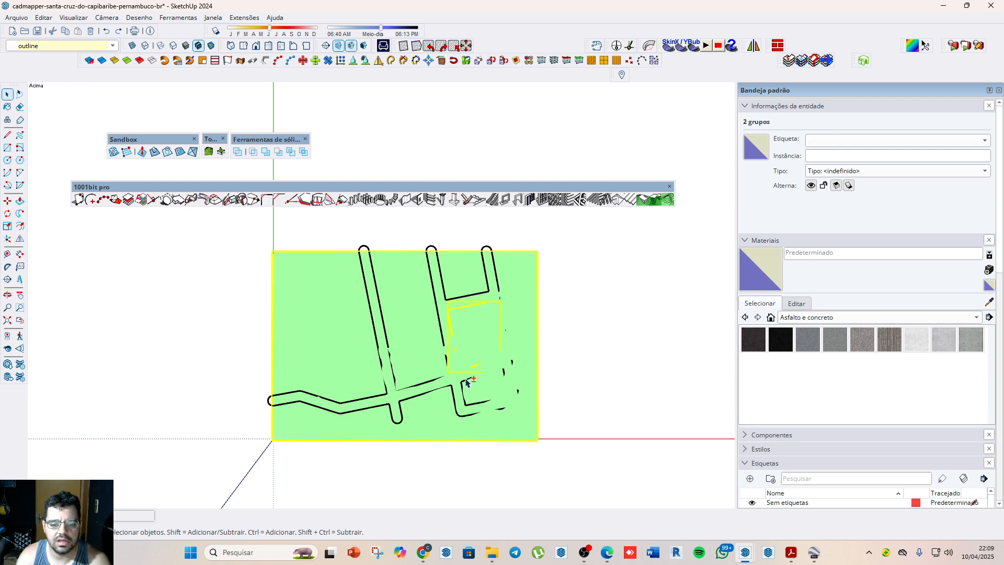
{"action": "left_click", "coordinate": [467, 381], "text": "shift"}
{"action": "left_click", "coordinate": [466, 381], "text": "shift"}
{"action": "left_click", "coordinate": [466, 382], "text": "shift"}
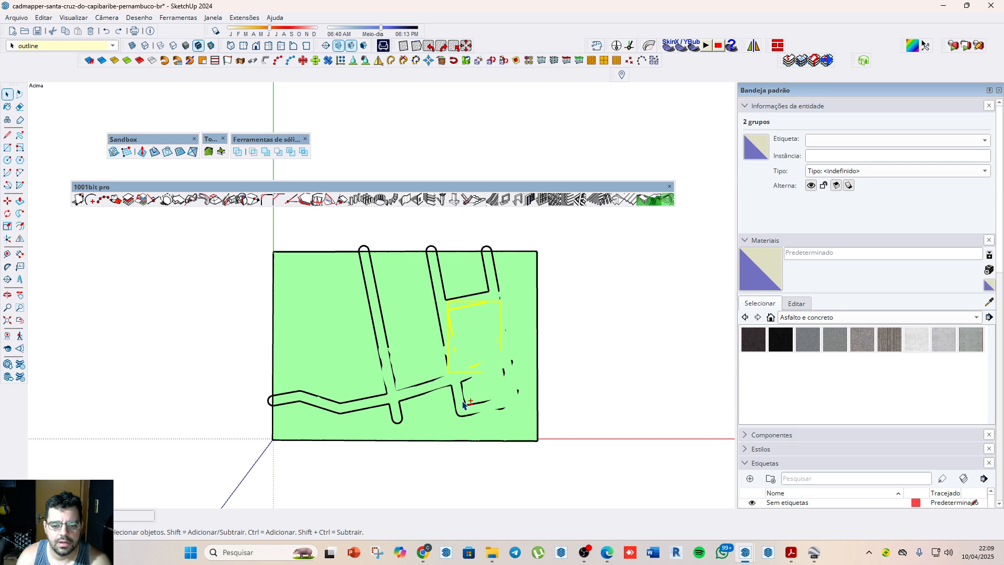
{"action": "left_click", "coordinate": [464, 402], "text": "shift"}
{"action": "left_click", "coordinate": [476, 403], "text": "shift"}
{"action": "left_click", "coordinate": [478, 403], "text": "shift"}
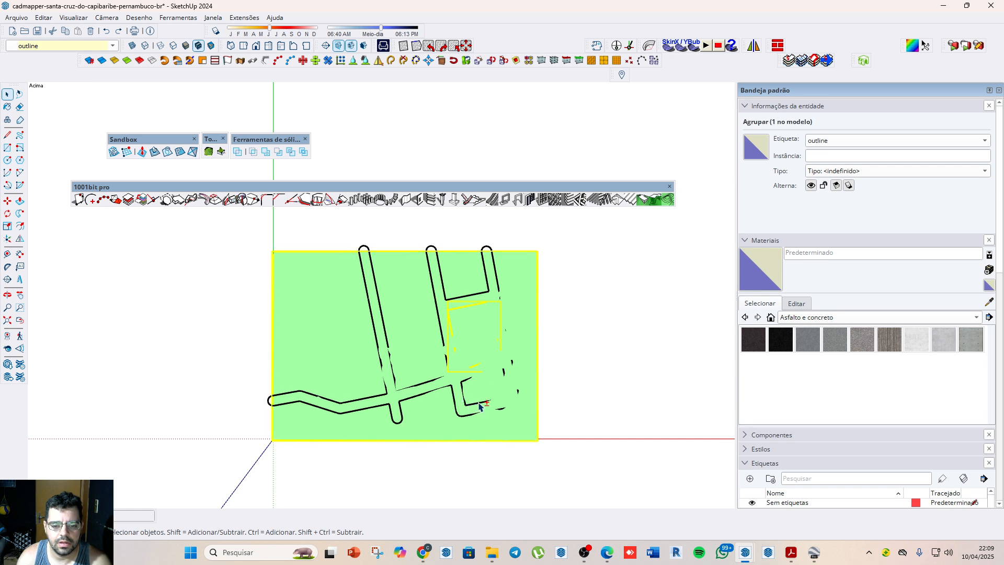
{"action": "left_click", "coordinate": [479, 405], "text": "shift"}
Step: Select the two inner city block outlines, assign them the outline tag and clear the selection
{"action": "scroll", "coordinate": [460, 387], "scroll_direction": "up", "scroll_amount": 5}
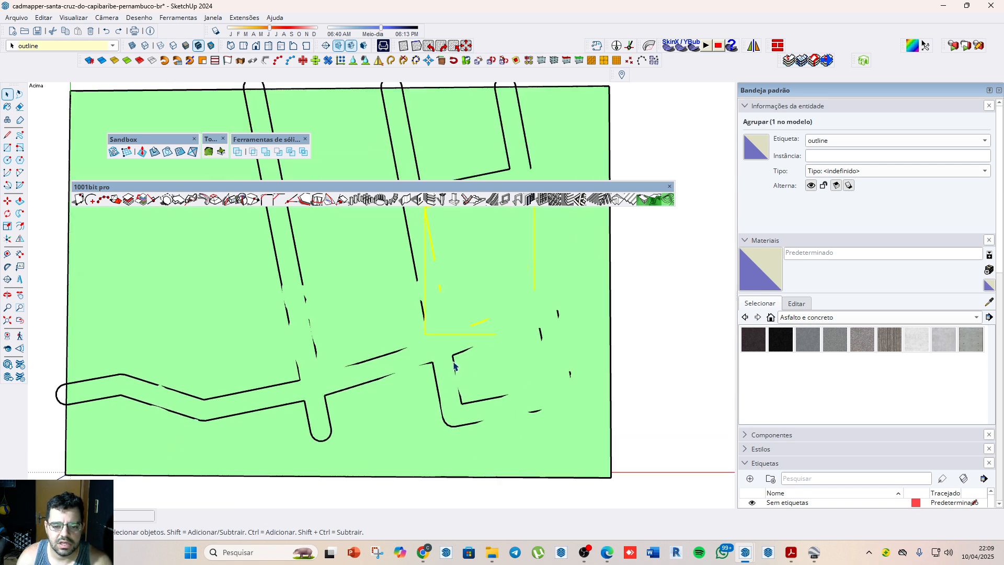
{"action": "left_click", "coordinate": [454, 365]}
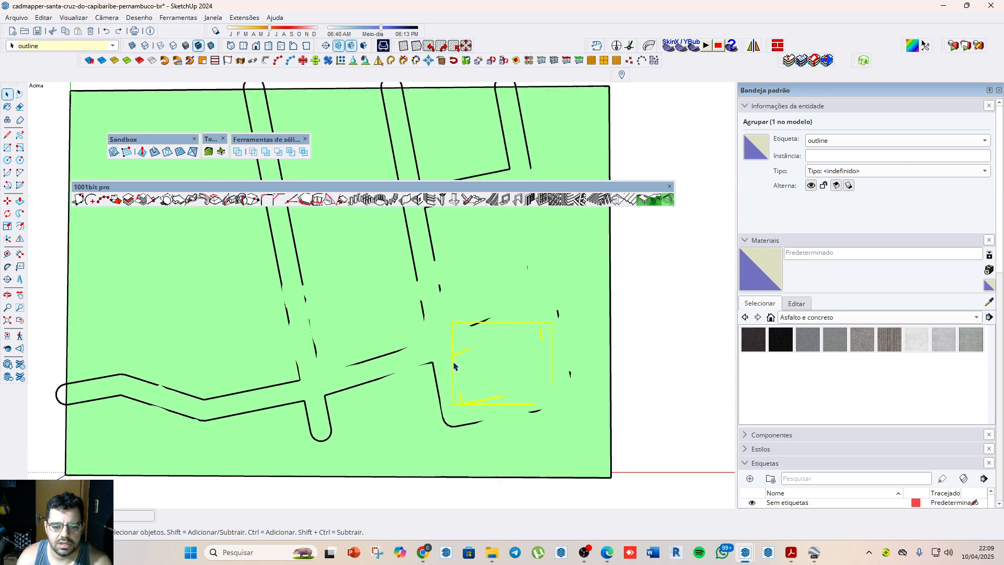
{"action": "left_click", "coordinate": [432, 243], "text": "ctrl"}
{"action": "left_click", "coordinate": [877, 139]}
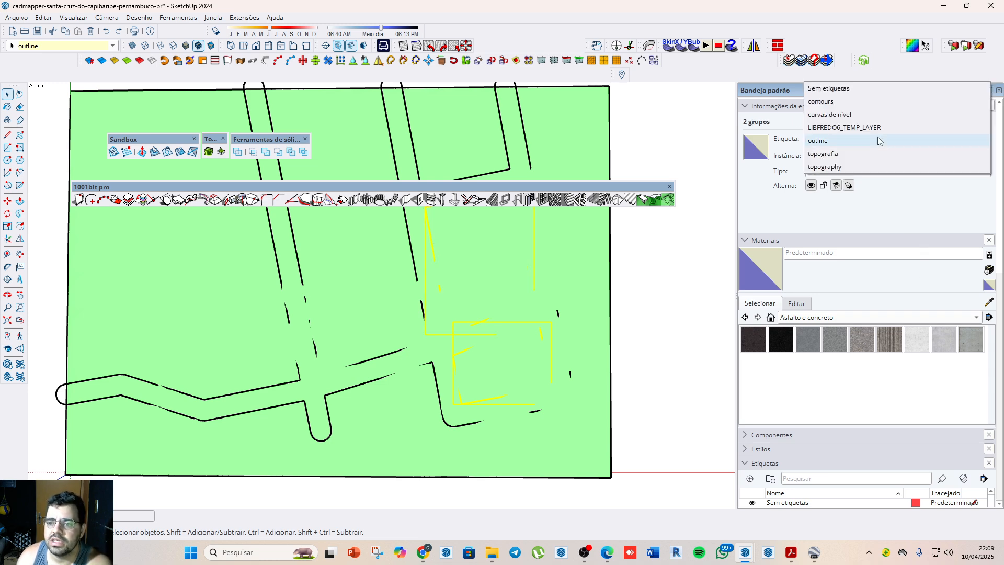
{"action": "left_click", "coordinate": [851, 142]}
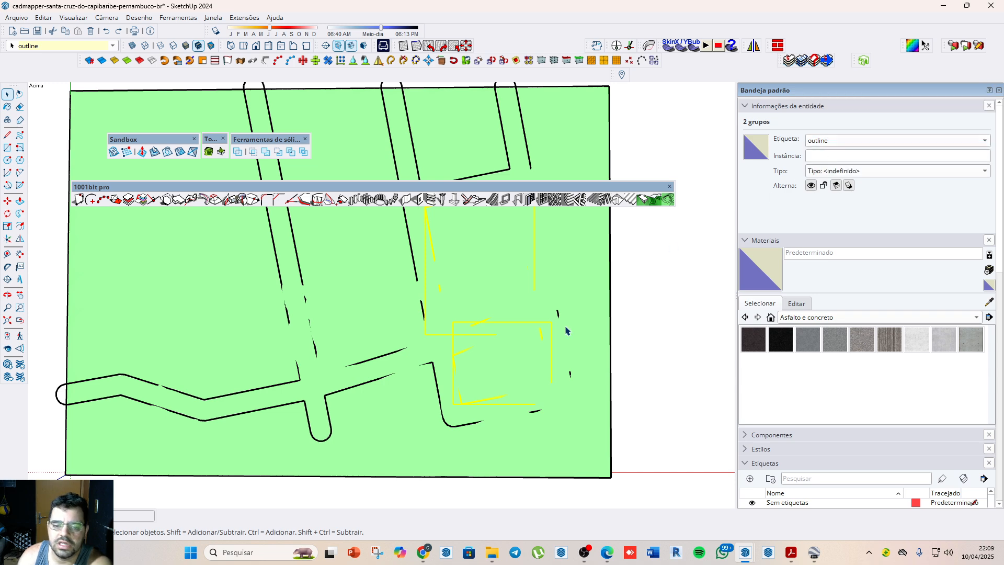
{"action": "left_click", "coordinate": [686, 402]}
{"action": "scroll", "coordinate": [616, 433], "scroll_direction": "down", "scroll_amount": 4}
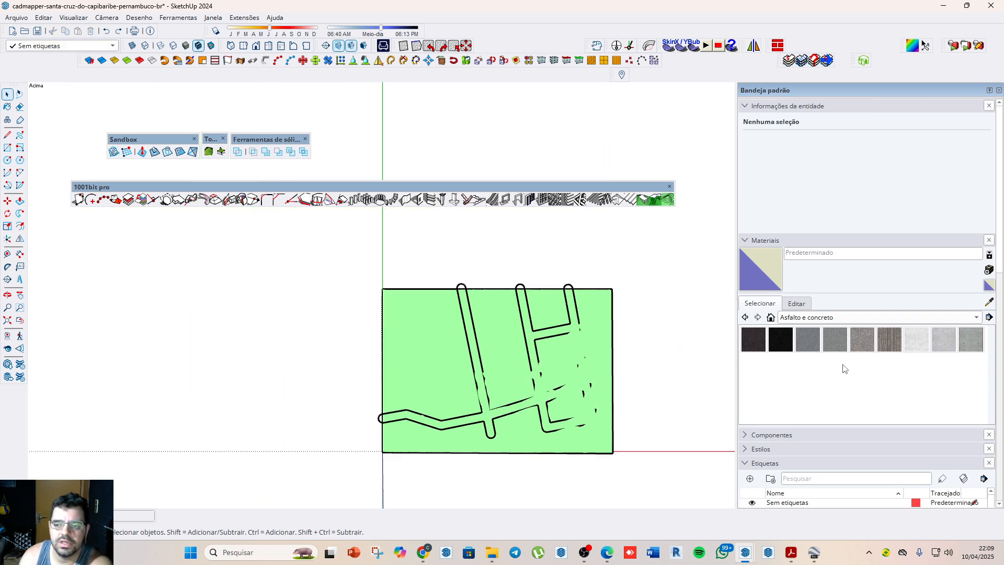
Step: Collapse the Materials section of the tray and float the solar north toolbar beside the solid tools toolbar
{"action": "left_click", "coordinate": [746, 241]}
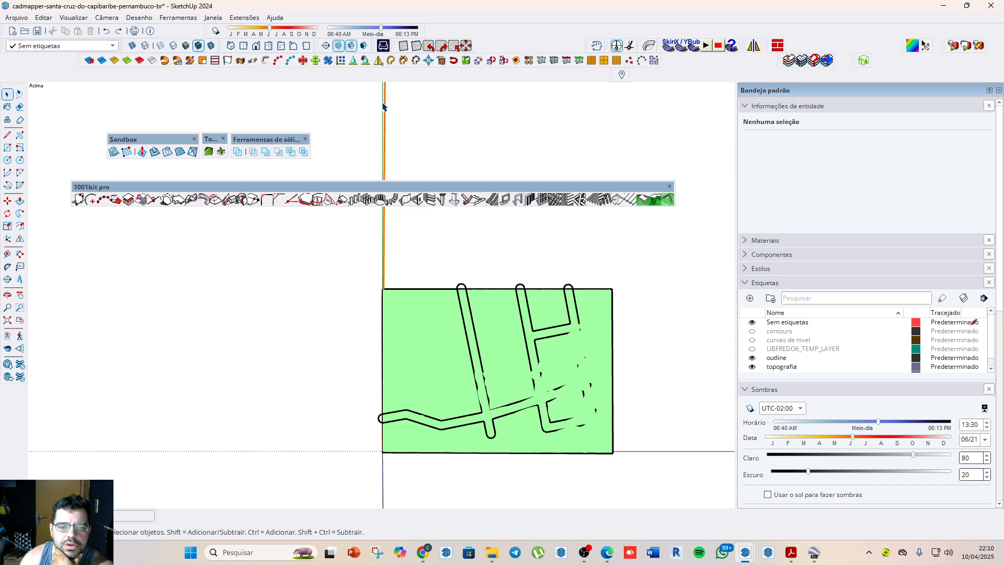
{"action": "scroll", "coordinate": [387, 94], "scroll_direction": "up", "scroll_amount": 3}
{"action": "scroll", "coordinate": [409, 166], "scroll_direction": "down", "scroll_amount": 4}
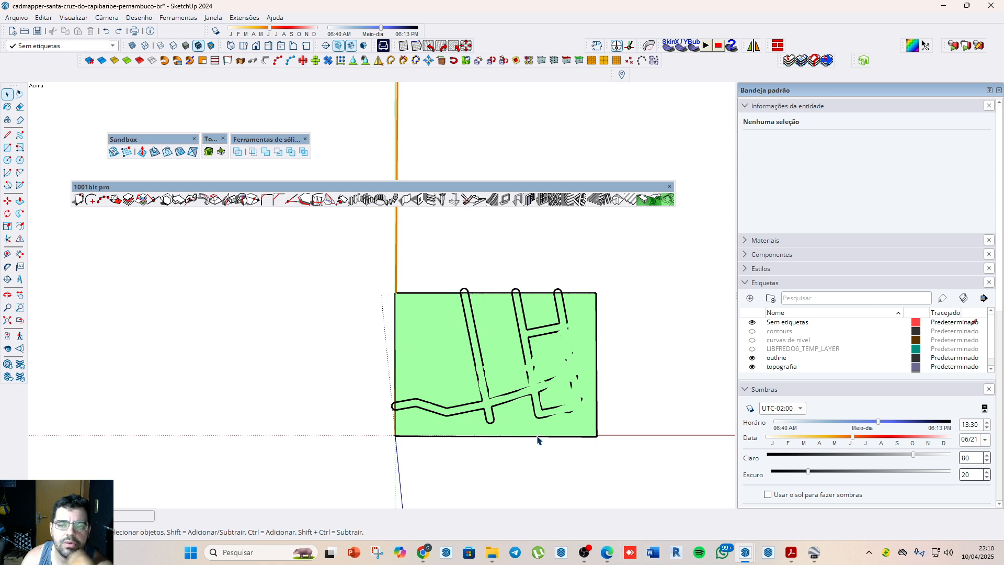
{"action": "left_click_drag", "start_coordinate": [608, 46], "coordinate": [320, 144]}
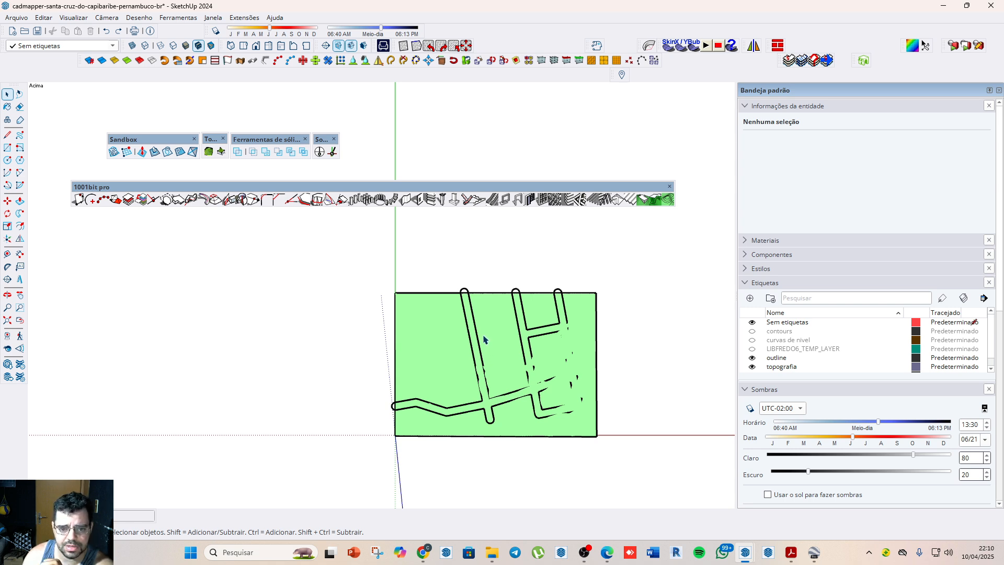
Step: Draw a small upright rectangle on the empty ground east of the terrain block
{"action": "key", "text": "r"}
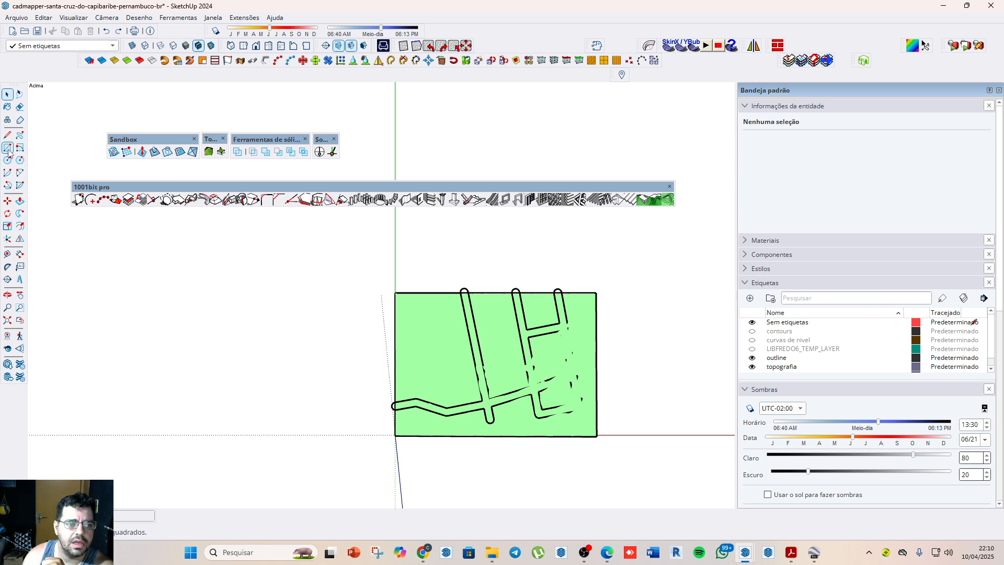
{"action": "scroll", "coordinate": [477, 330], "scroll_direction": "up", "scroll_amount": 3}
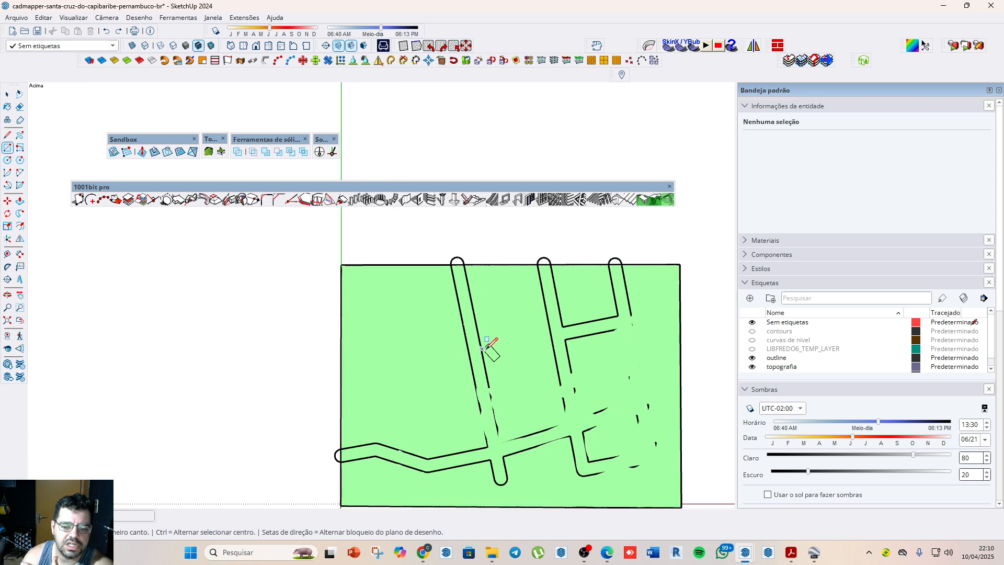
{"action": "scroll", "coordinate": [297, 291], "scroll_direction": "down", "scroll_amount": 2}
{"action": "left_click", "coordinate": [583, 398]}
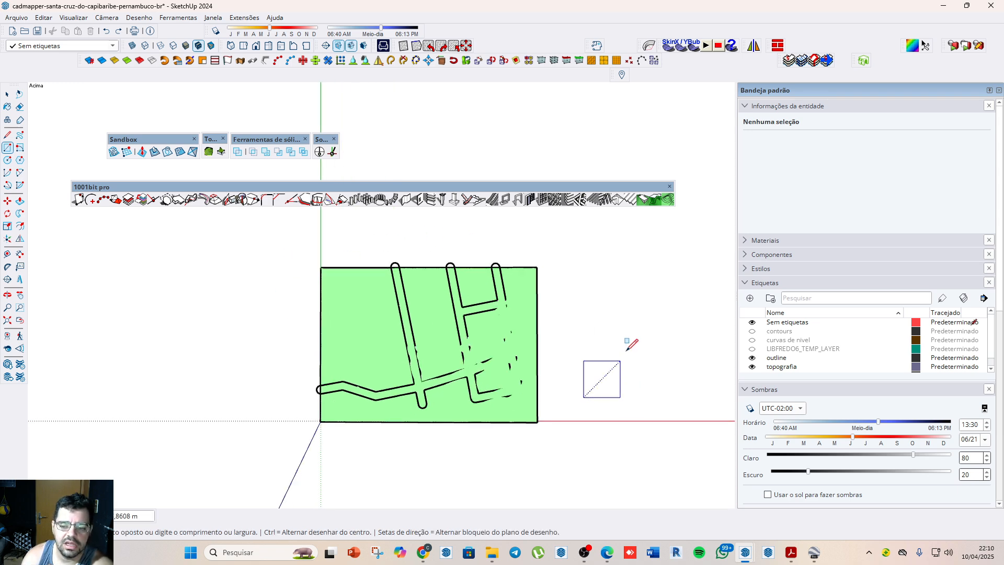
{"action": "left_click", "coordinate": [618, 317]}
{"action": "key", "text": "space"}
Step: Make a group from the small rectangle's face and edges, and leave its editing mode after opening it
{"action": "scroll", "coordinate": [597, 402], "scroll_direction": "up", "scroll_amount": 4}
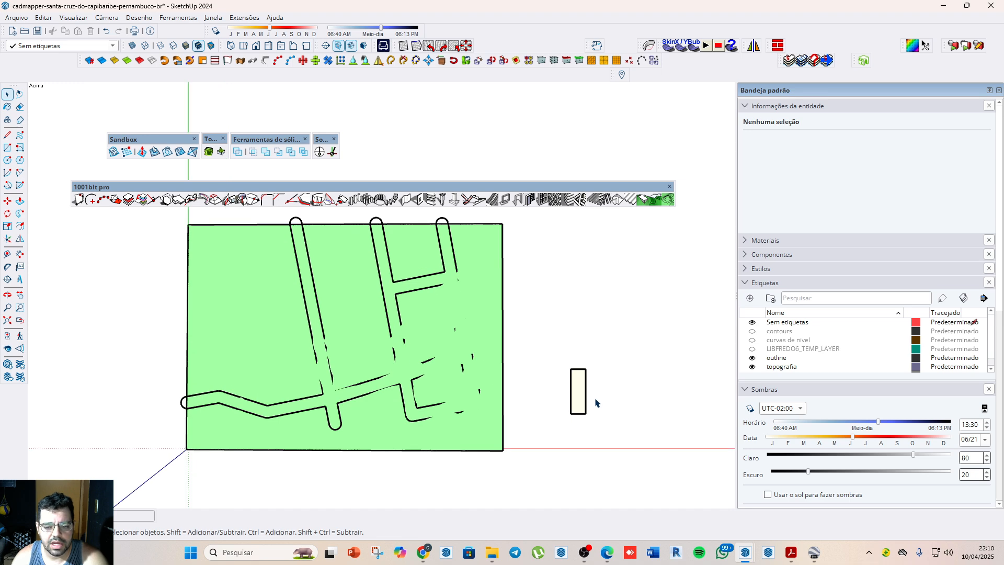
{"action": "double_click", "coordinate": [577, 385]}
{"action": "scroll", "coordinate": [652, 397], "scroll_direction": "down", "scroll_amount": 3}
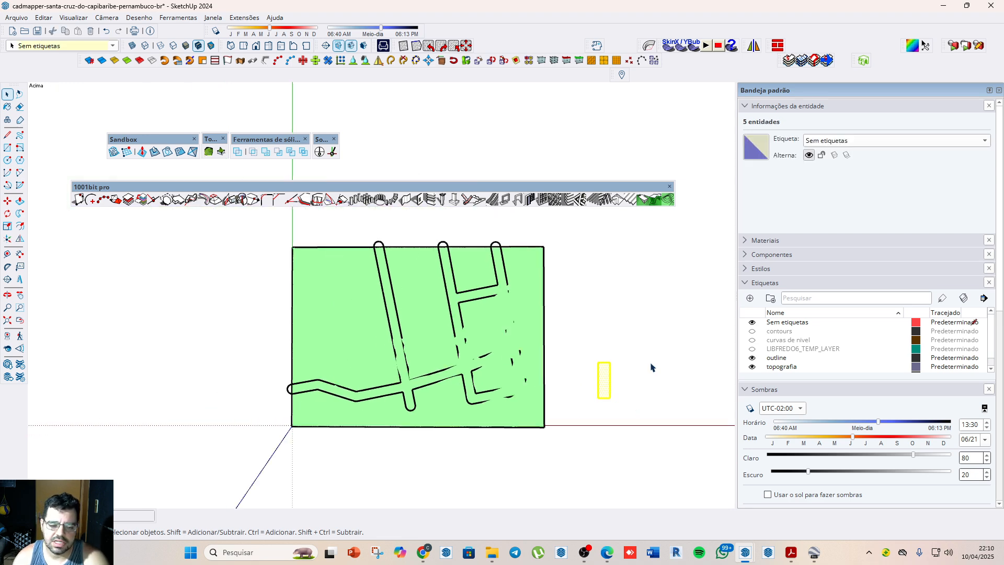
{"action": "right_click", "coordinate": [609, 384]}
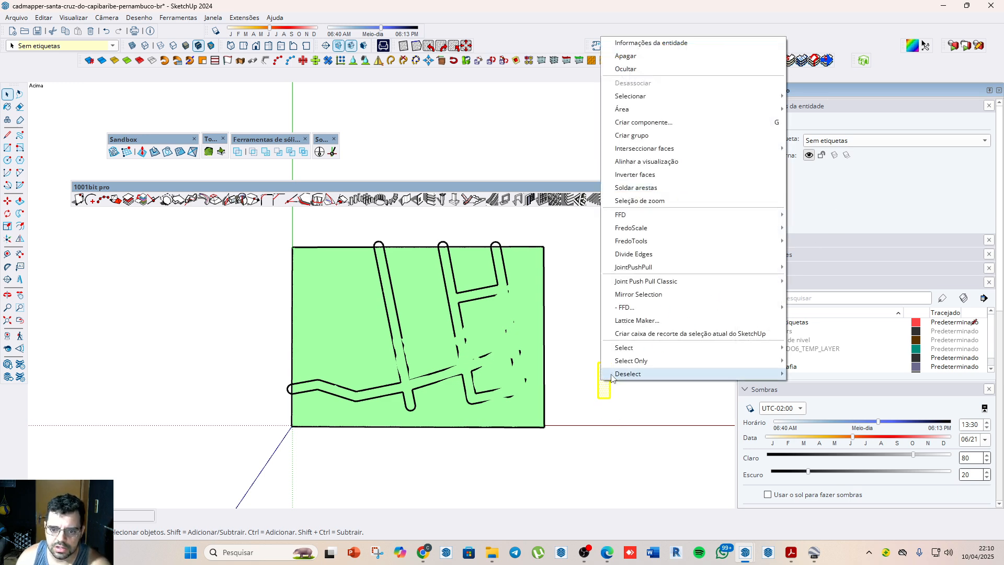
{"action": "left_click", "coordinate": [645, 136]}
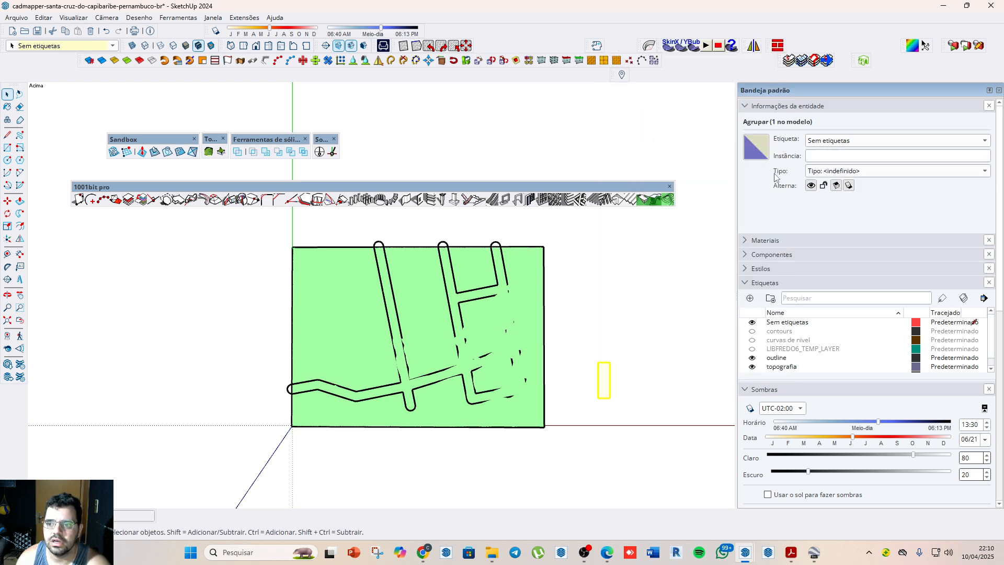
{"action": "double_click", "coordinate": [607, 387]}
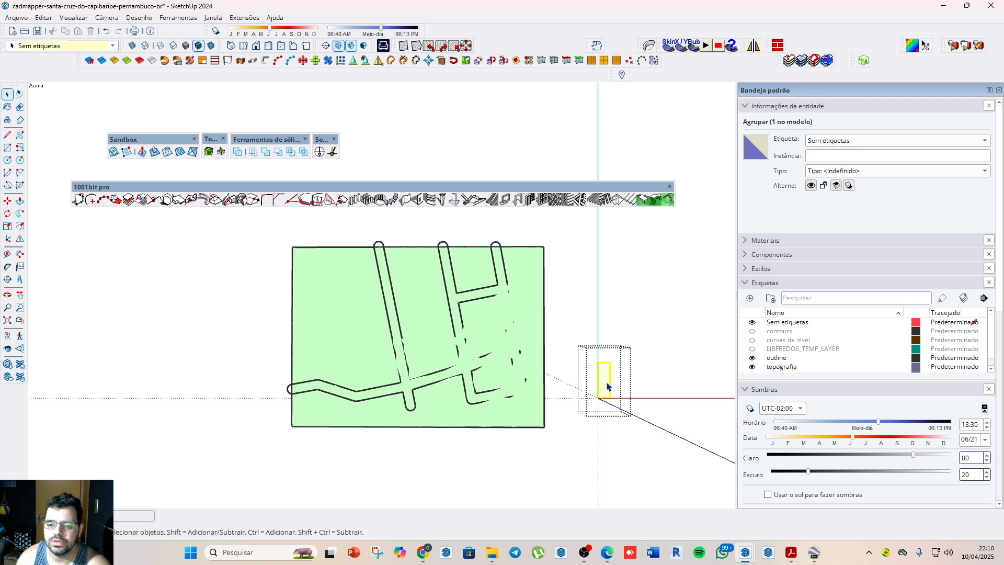
{"action": "left_click", "coordinate": [647, 394]}
Step: Move the rectangle group by its lower-left corner onto the east edge of the westernmost long street
{"action": "left_click", "coordinate": [609, 394]}
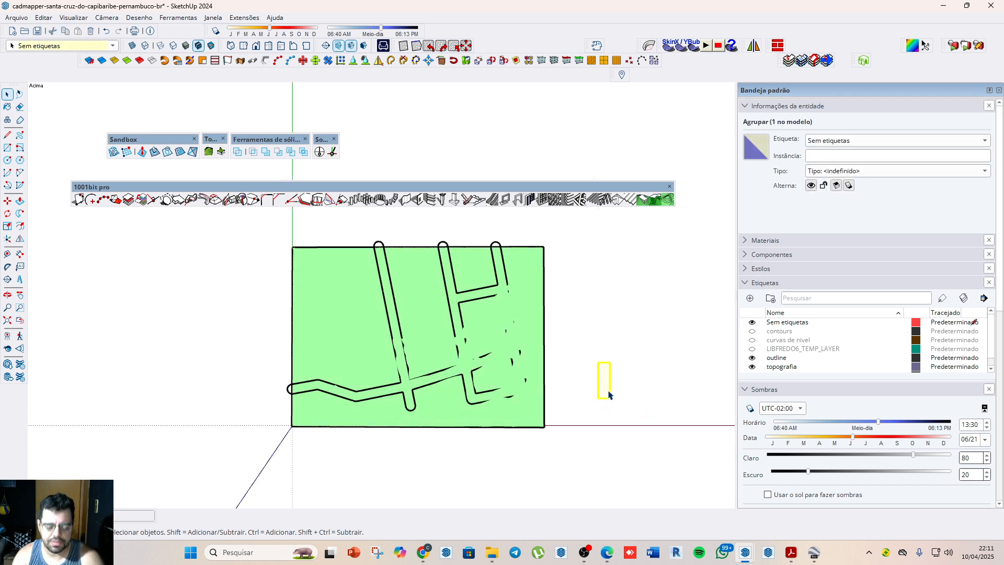
{"action": "key", "text": "m"}
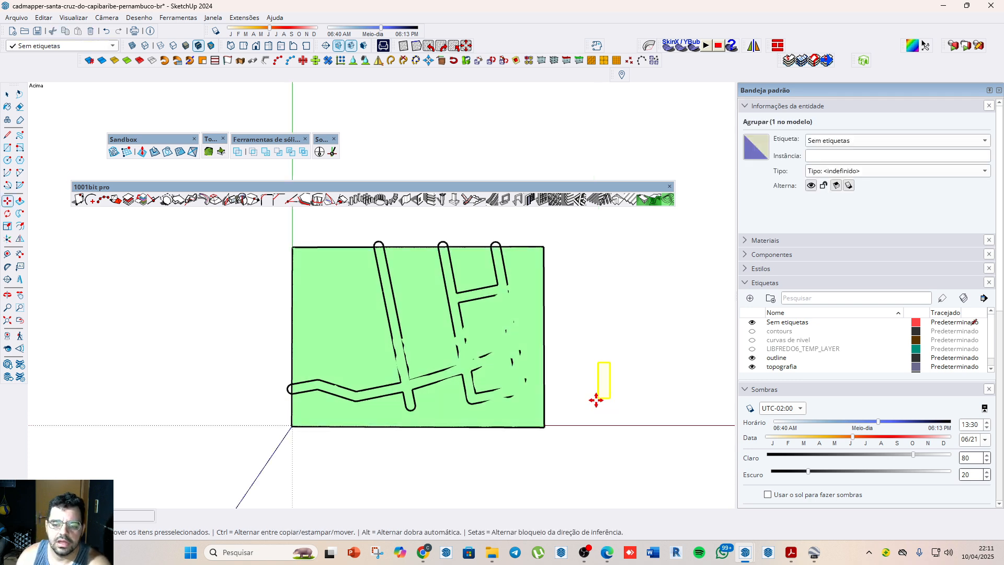
{"action": "left_click", "coordinate": [595, 399]}
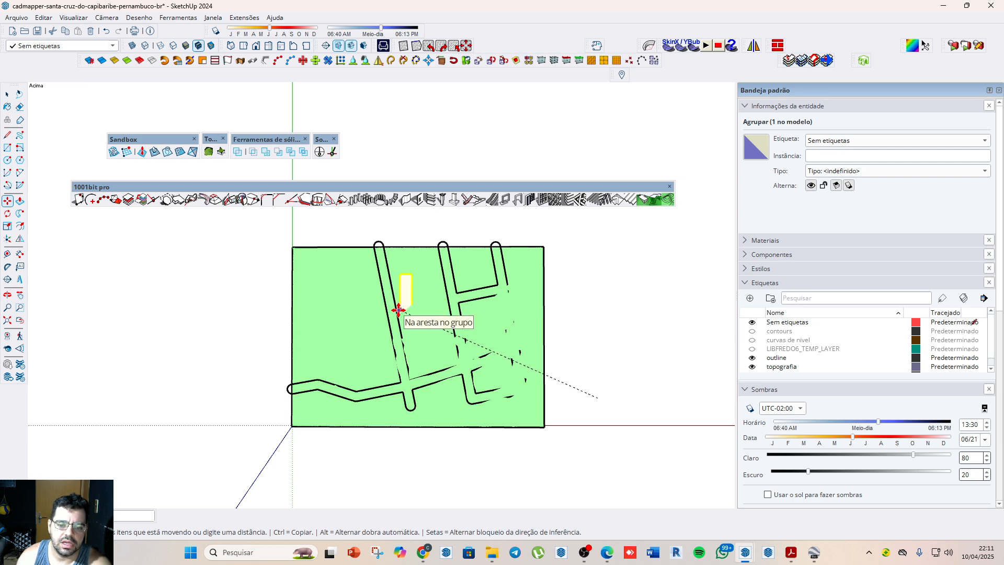
{"action": "scroll", "coordinate": [398, 309], "scroll_direction": "up", "scroll_amount": 5}
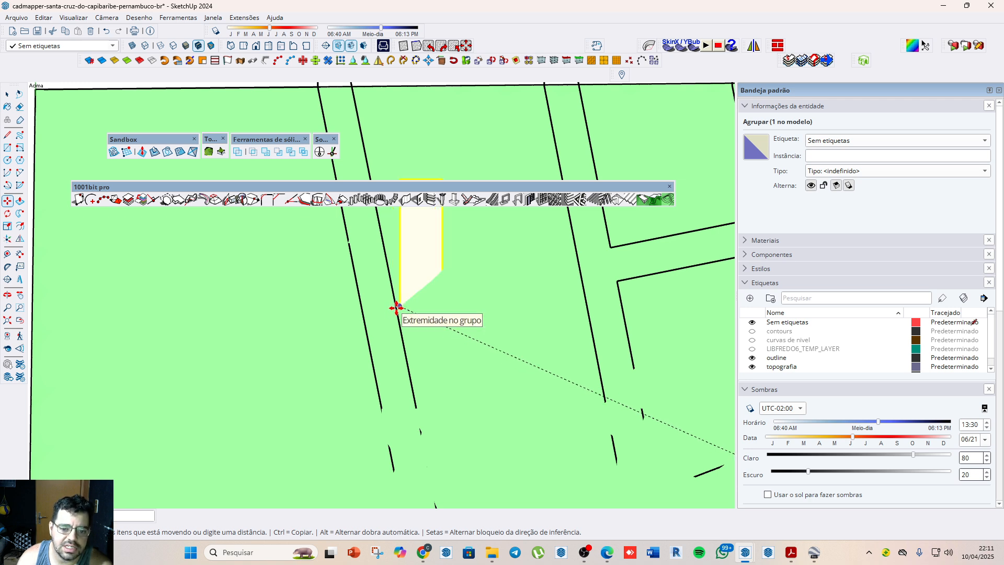
{"action": "left_click", "coordinate": [396, 302]}
{"action": "scroll", "coordinate": [400, 305], "scroll_direction": "up", "scroll_amount": 3}
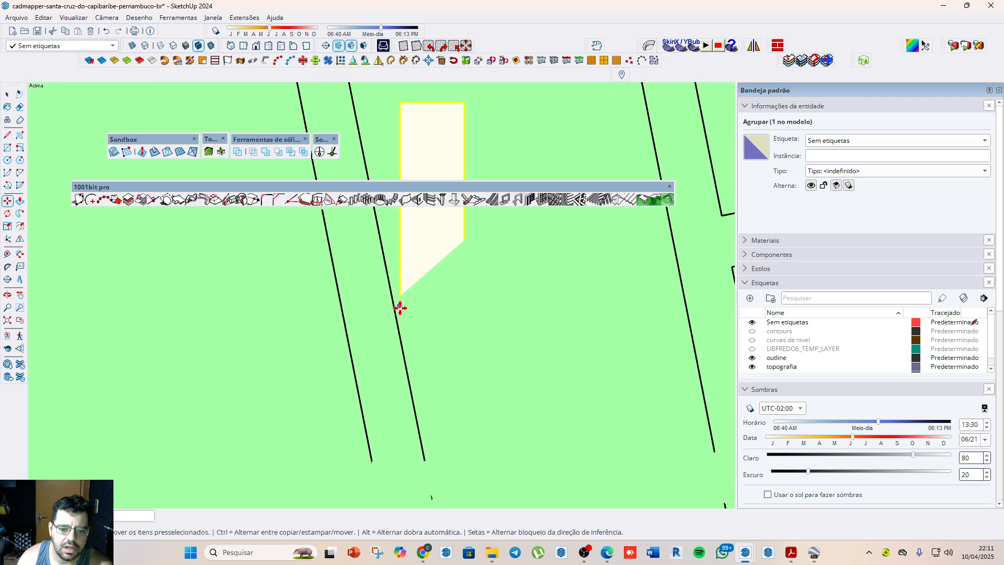
{"action": "scroll", "coordinate": [435, 324], "scroll_direction": "down", "scroll_amount": 5}
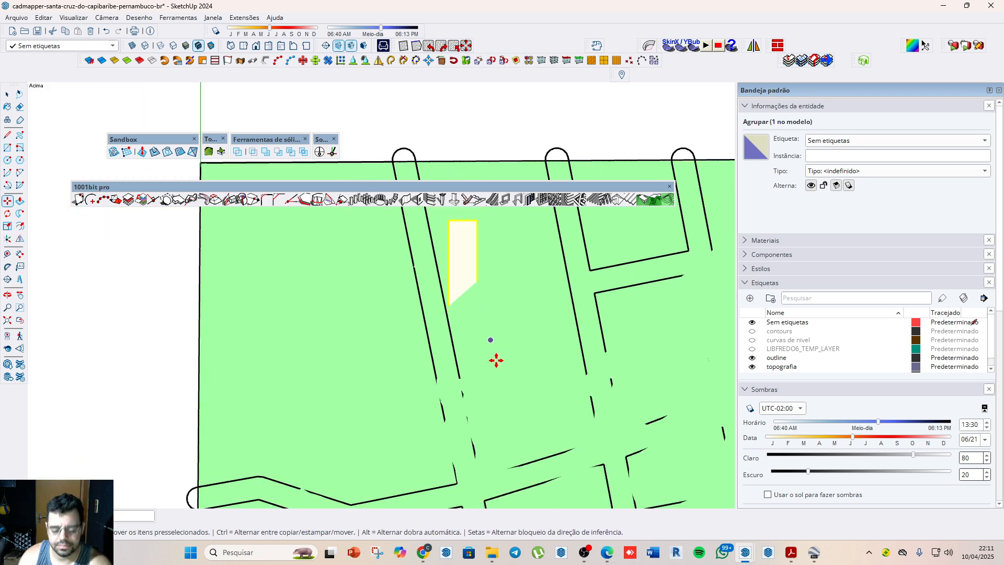
Step: Move the lot rectangle by its lower-left corner exactly onto the east edge line of the westernmost long street
{"action": "key", "text": "space"}
{"action": "middle_click_drag", "start_coordinate": [512, 412], "coordinate": [451, 300]}
{"action": "scroll", "coordinate": [451, 300], "scroll_direction": "up", "scroll_amount": 2}
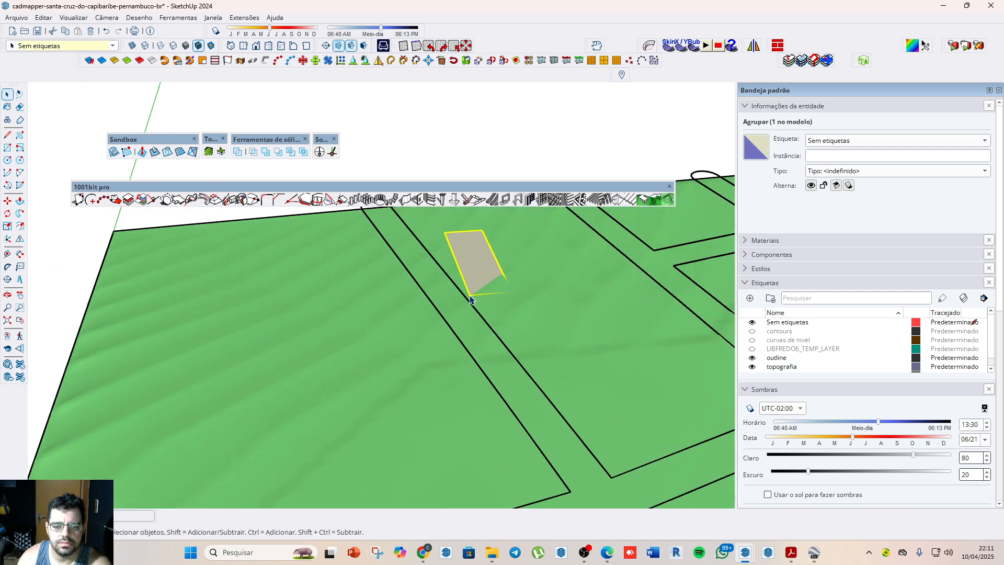
{"action": "key", "text": "m"}
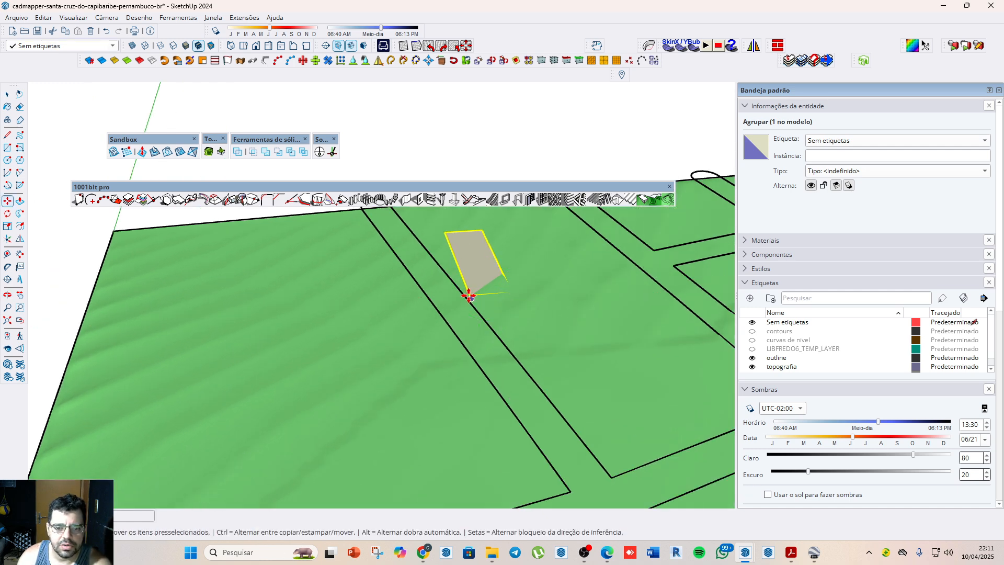
{"action": "left_click", "coordinate": [469, 297]}
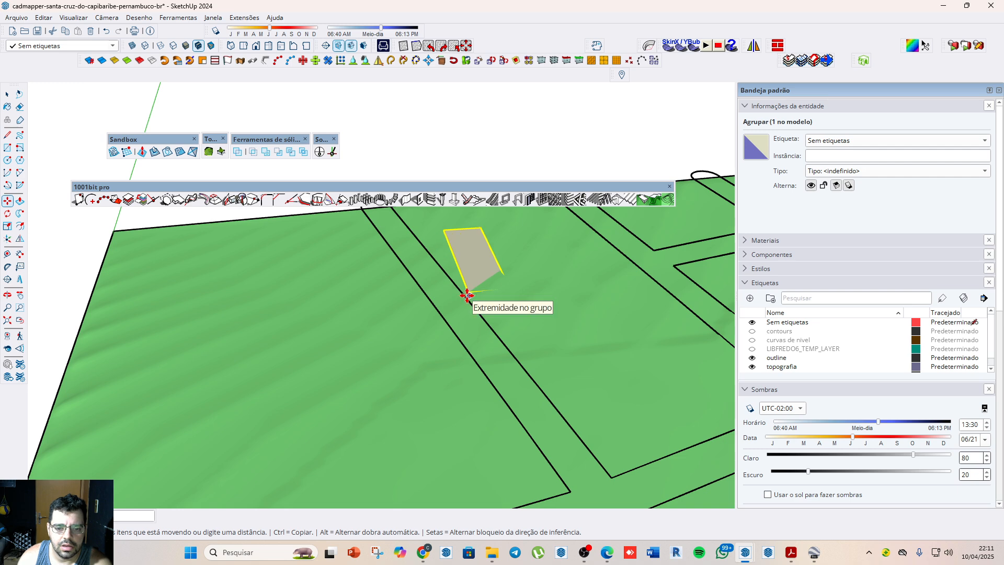
{"action": "scroll", "coordinate": [468, 305], "scroll_direction": "up", "scroll_amount": 2}
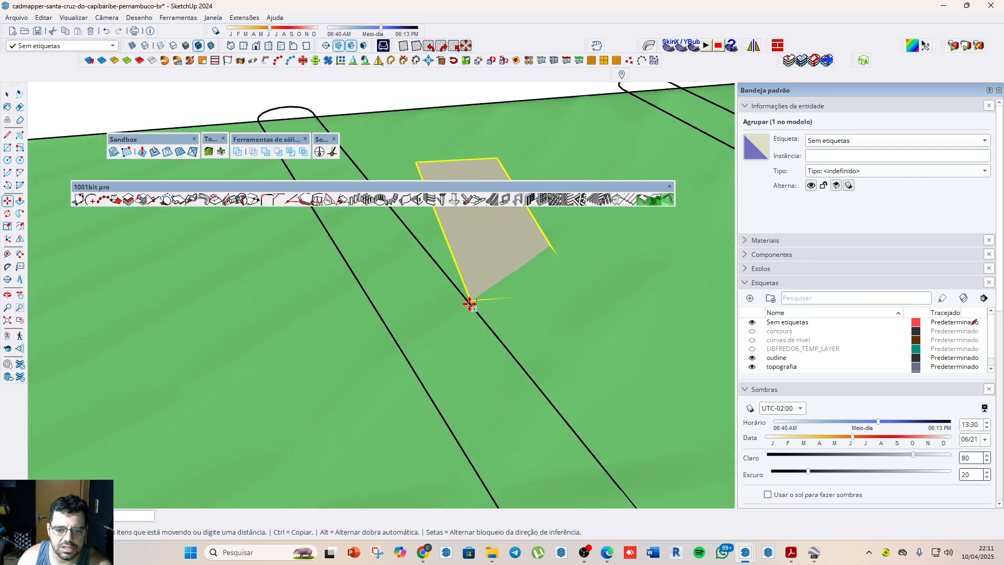
{"action": "left_click", "coordinate": [469, 302]}
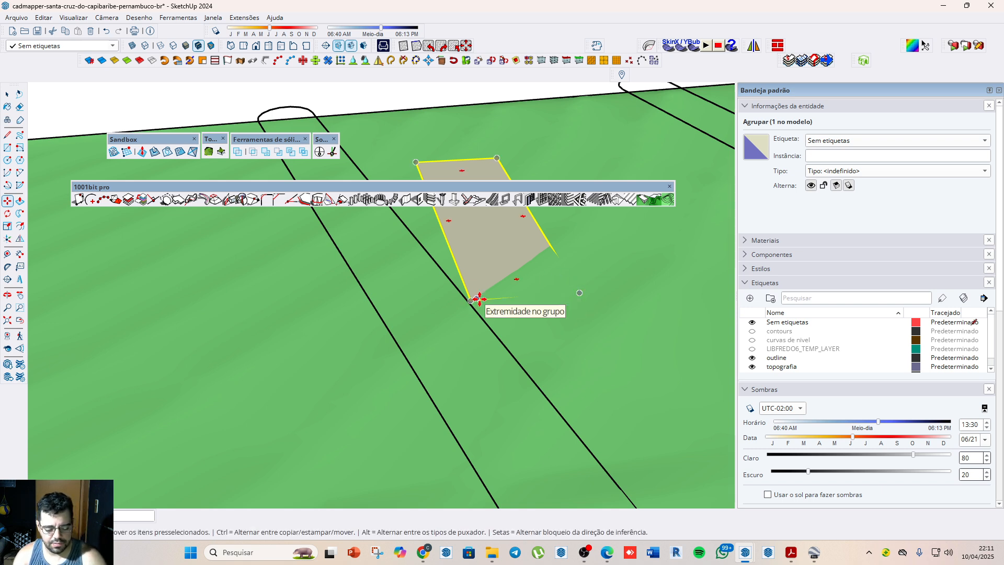
Step: Rotate the lot group about its street corner so that its short side lies along the street edge
{"action": "key", "text": "q"}
{"action": "left_click", "coordinate": [470, 301]}
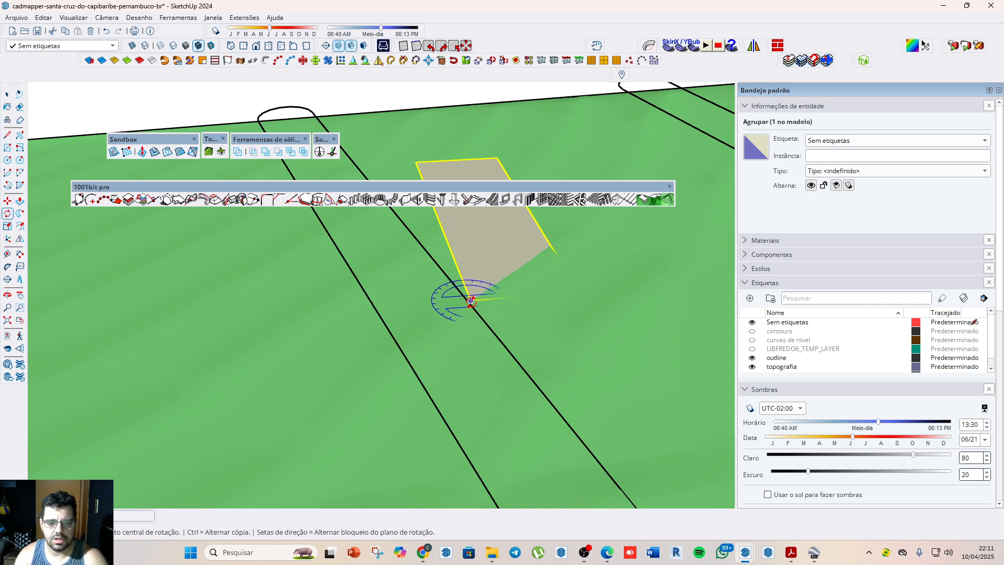
{"action": "left_click", "coordinate": [581, 294]}
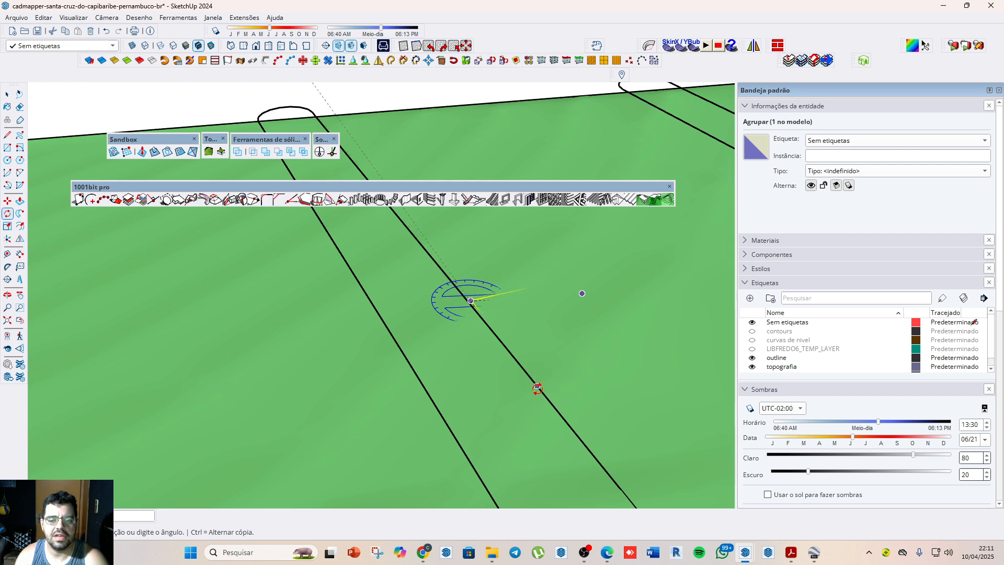
{"action": "scroll", "coordinate": [540, 392], "scroll_direction": "down", "scroll_amount": 6}
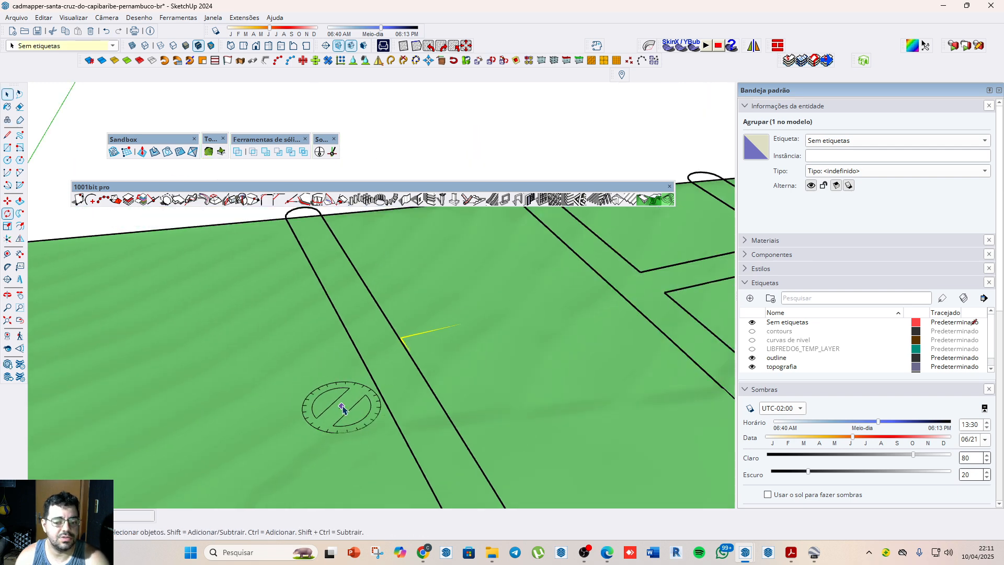
{"action": "key", "text": "space"}
Step: Copy the terrain block together with the lot group along the red axis, placing the copy just beyond the original's east side
{"action": "scroll", "coordinate": [403, 396], "scroll_direction": "down", "scroll_amount": 5}
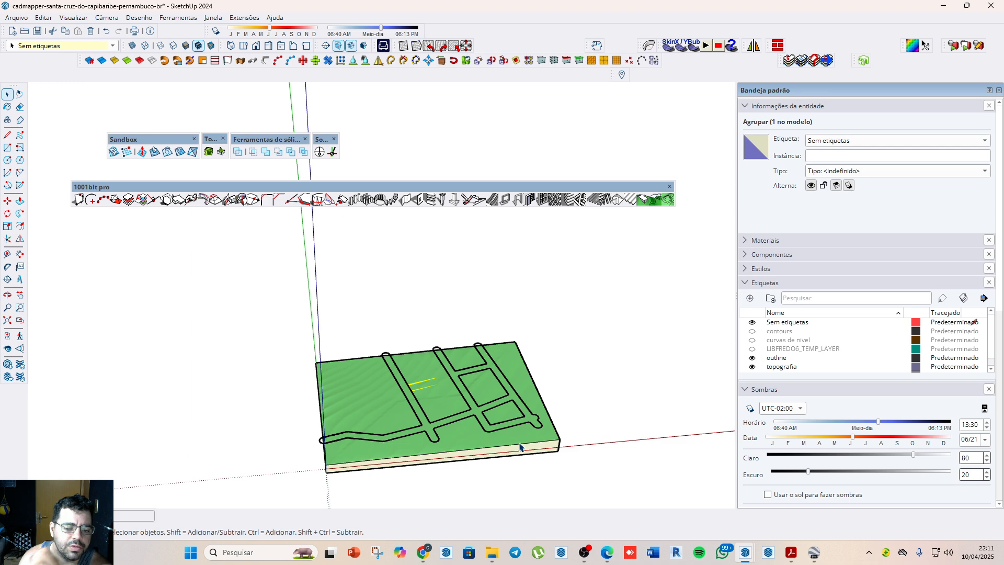
{"action": "scroll", "coordinate": [440, 444], "scroll_direction": "down", "scroll_amount": 5}
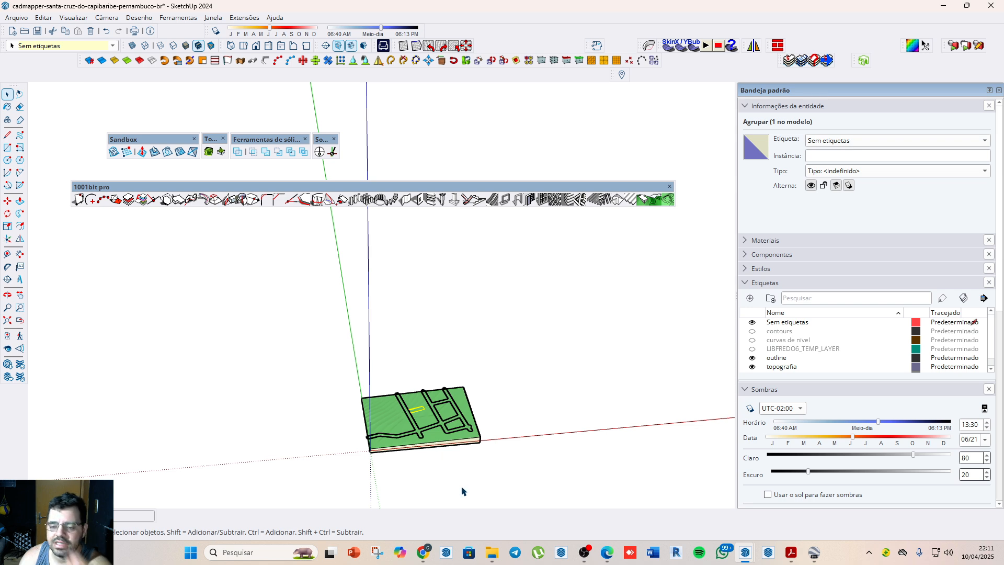
{"action": "scroll", "coordinate": [462, 489], "scroll_direction": "up", "scroll_amount": 2}
{"action": "left_click", "coordinate": [480, 445]}
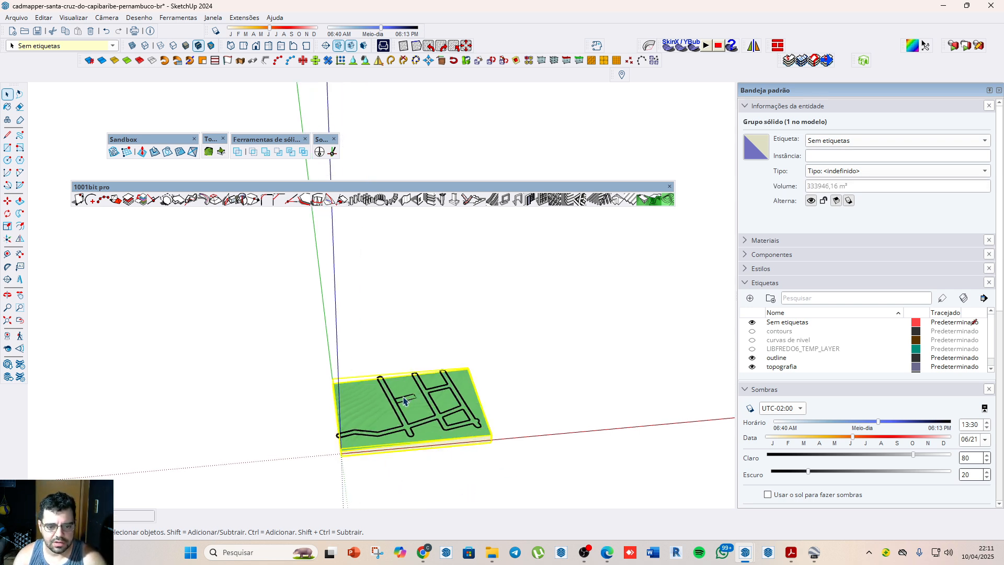
{"action": "scroll", "coordinate": [404, 402], "scroll_direction": "up", "scroll_amount": 3}
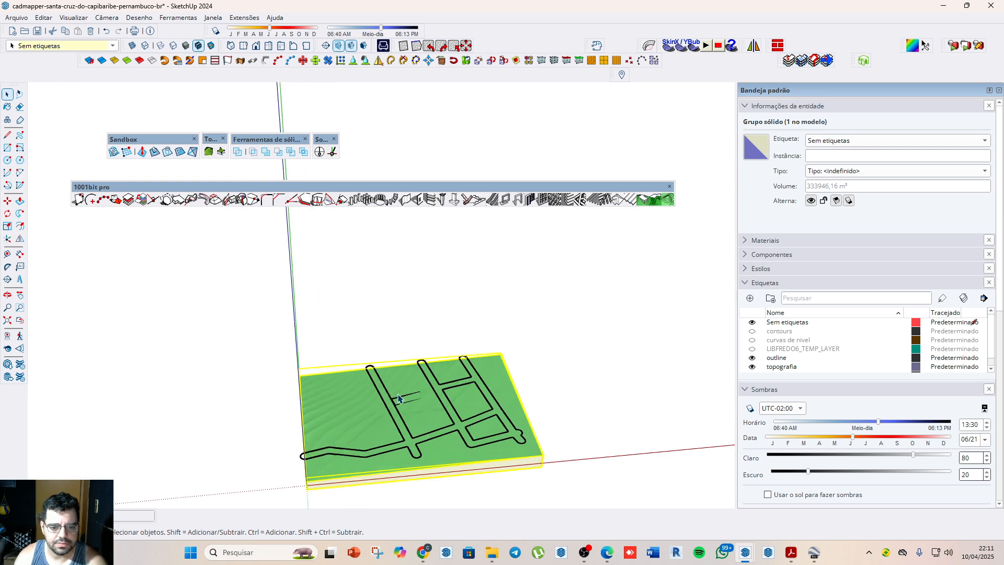
{"action": "left_click", "coordinate": [347, 410]}
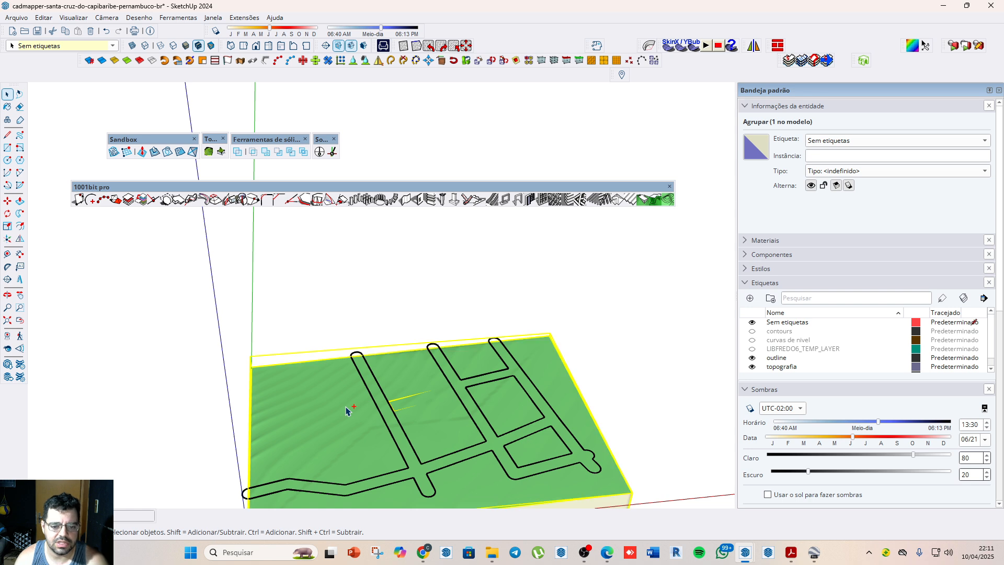
{"action": "scroll", "coordinate": [347, 410], "scroll_direction": "down", "scroll_amount": 3}
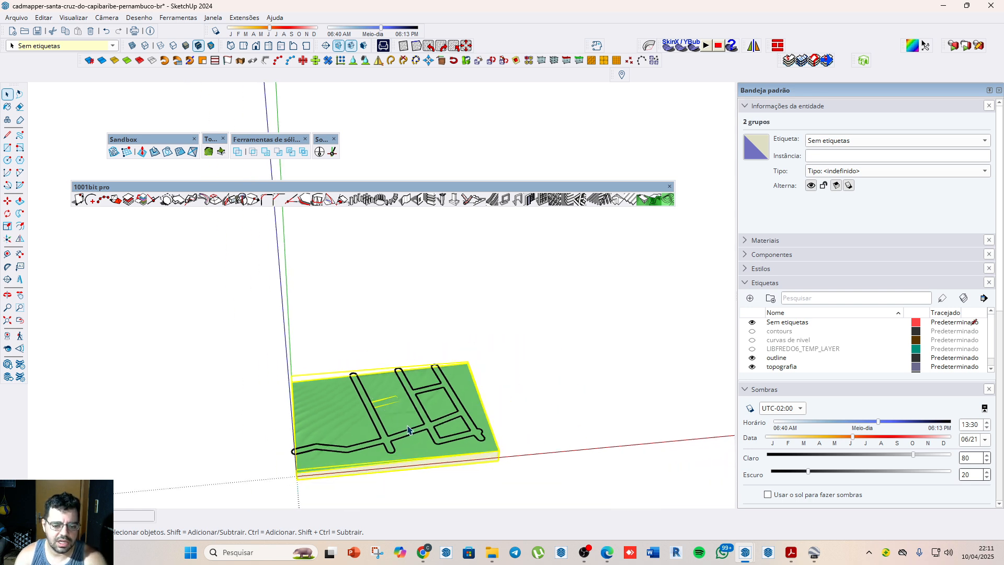
{"action": "scroll", "coordinate": [390, 444], "scroll_direction": "down", "scroll_amount": 1}
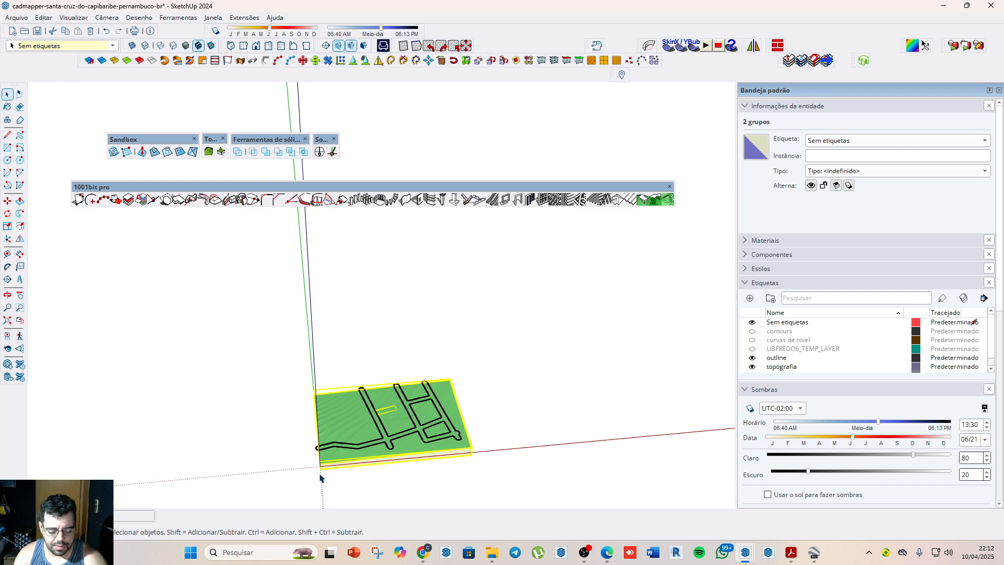
{"action": "key", "text": "m"}
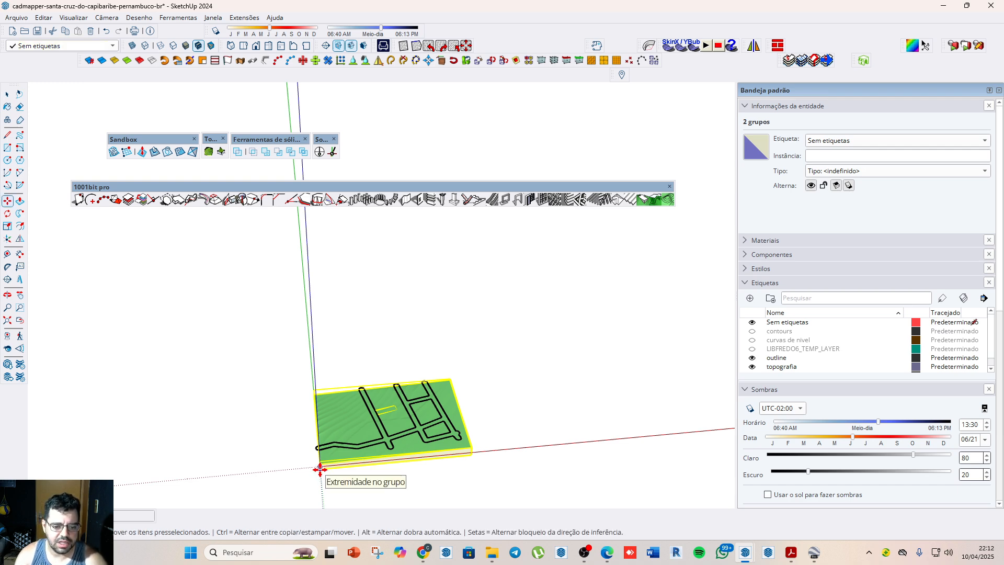
{"action": "left_click", "coordinate": [319, 467]}
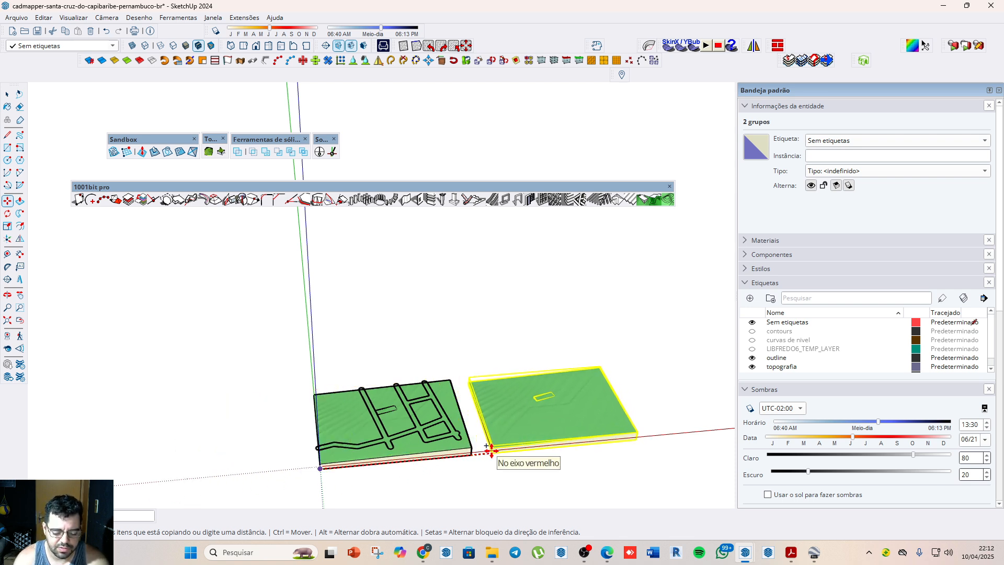
{"action": "type", "text": "2"}
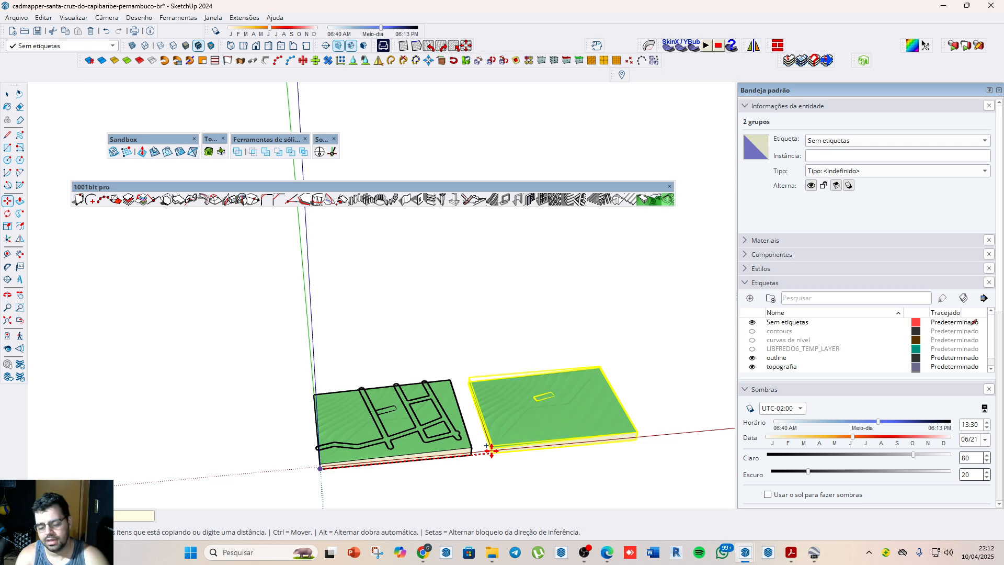
{"action": "key", "text": "Return"}
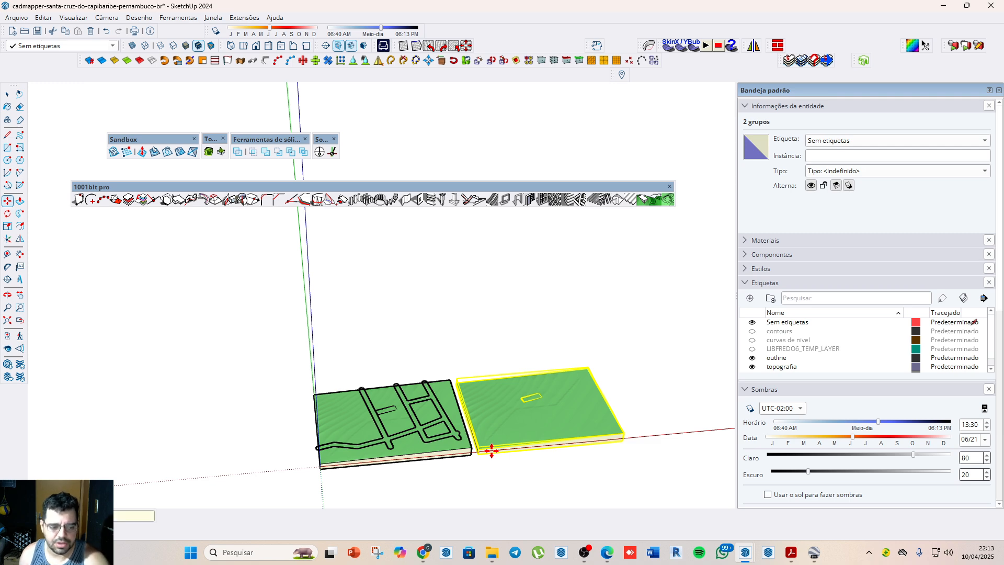
Step: Repeat the terrain and lot copy along the red axis for a row of four evenly spaced copies
{"action": "key", "text": "Return"}
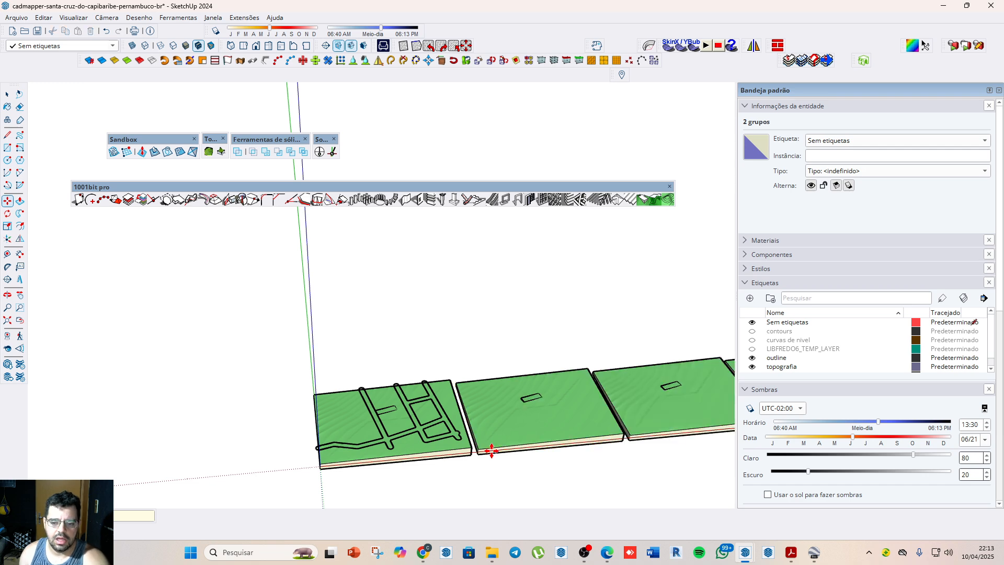
{"action": "scroll", "coordinate": [204, 334], "scroll_direction": "down", "scroll_amount": 5}
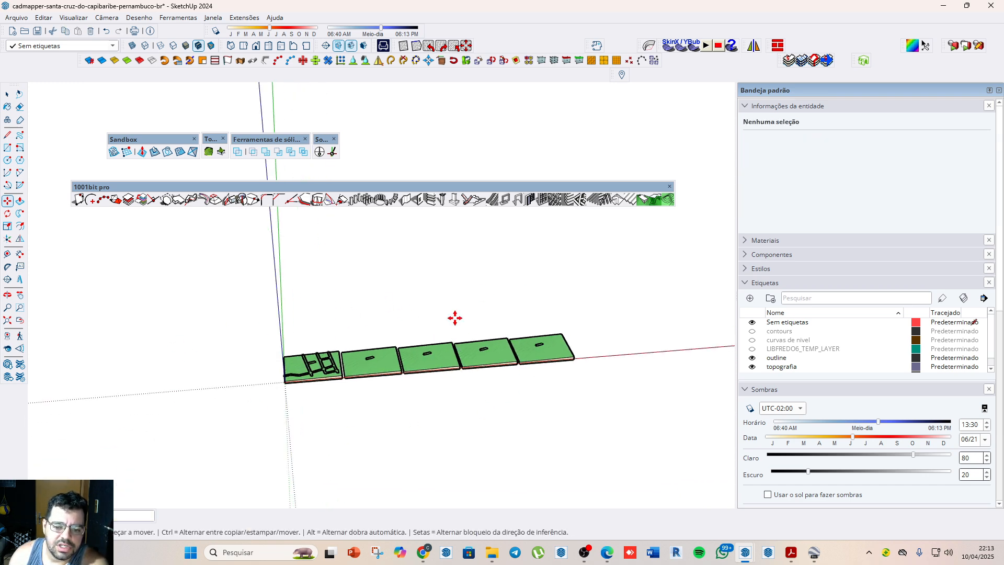
{"action": "scroll", "coordinate": [374, 363], "scroll_direction": "up", "scroll_amount": 3}
{"action": "scroll", "coordinate": [380, 370], "scroll_direction": "up", "scroll_amount": 2}
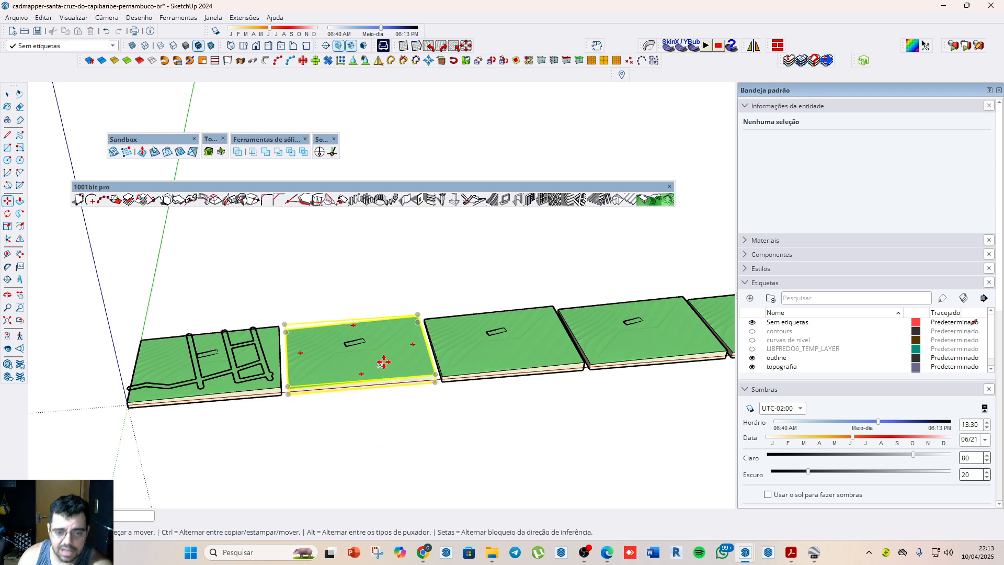
{"action": "scroll", "coordinate": [345, 402], "scroll_direction": "down", "scroll_amount": 2}
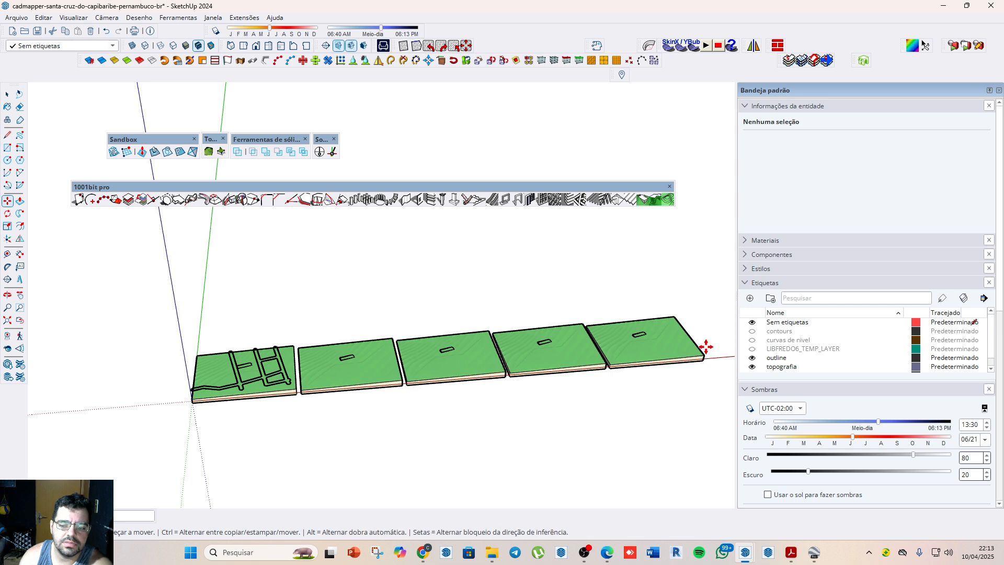
Step: Examine the four terrain copies one by one and inspect how the lot rectangle meets the ground on the easternmost one
{"action": "key", "text": "space"}
{"action": "left_click", "coordinate": [668, 356]}
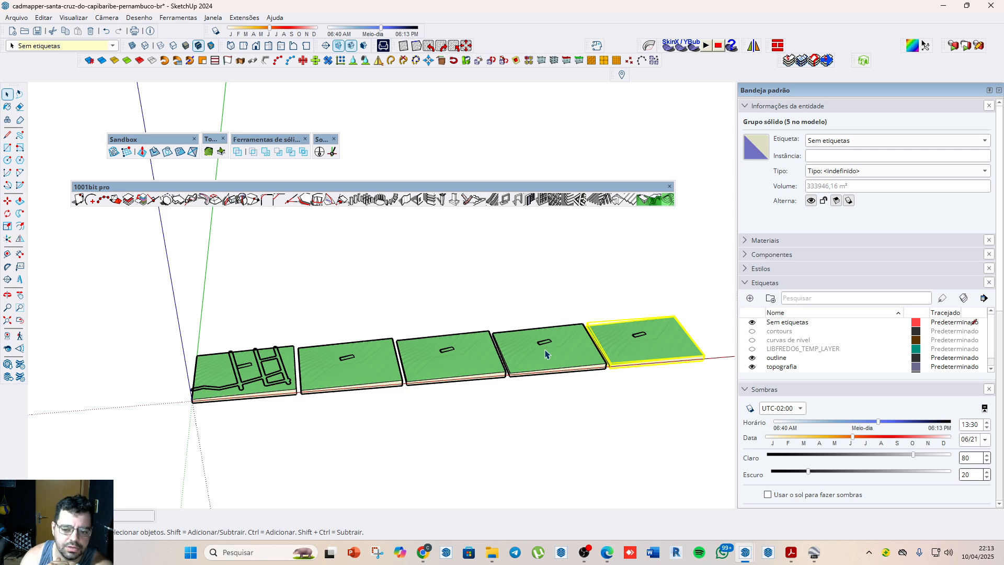
{"action": "left_click", "coordinate": [545, 354]}
{"action": "left_click", "coordinate": [439, 361]}
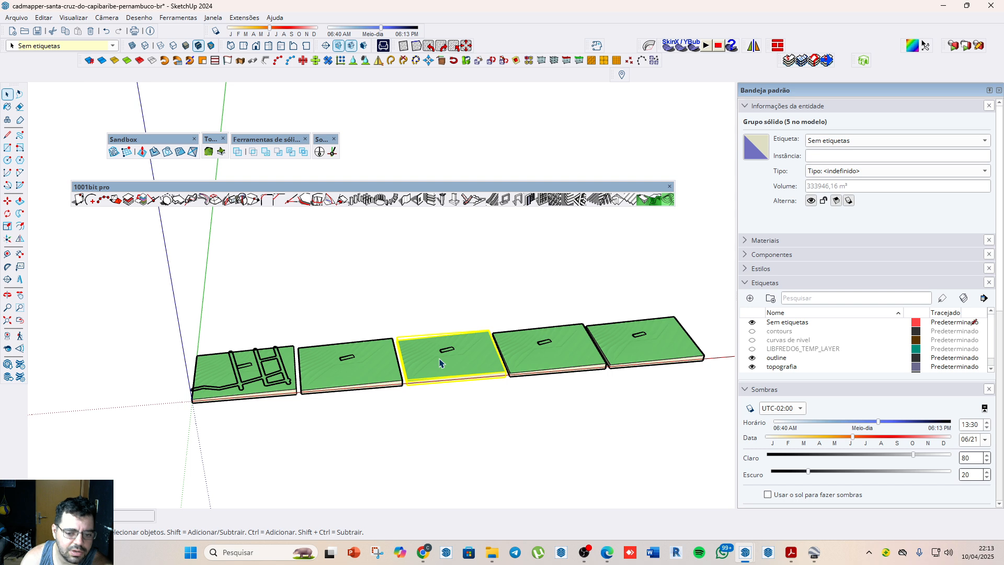
{"action": "left_click", "coordinate": [352, 366]}
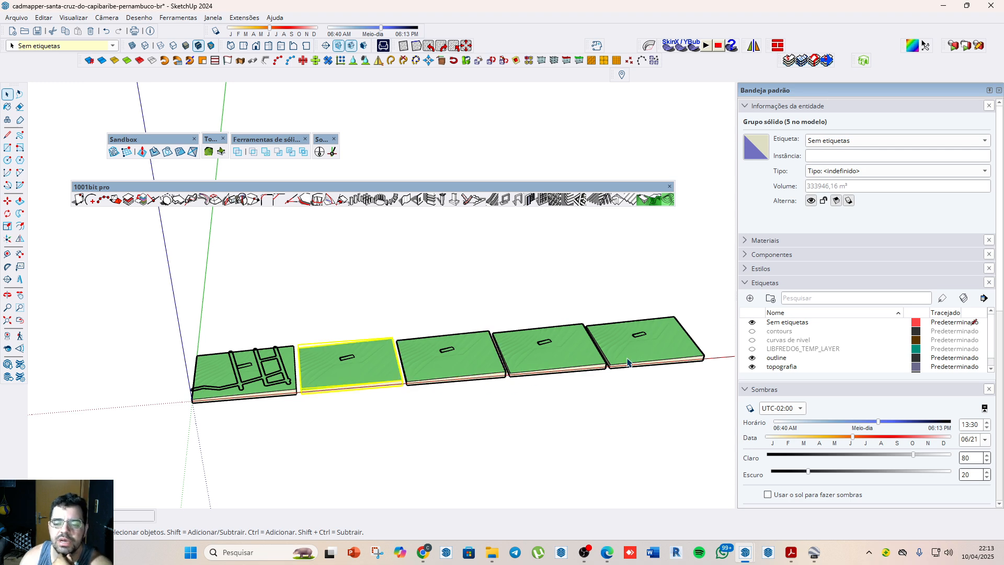
{"action": "left_click", "coordinate": [667, 346]}
{"action": "scroll", "coordinate": [674, 324], "scroll_direction": "up", "scroll_amount": 3}
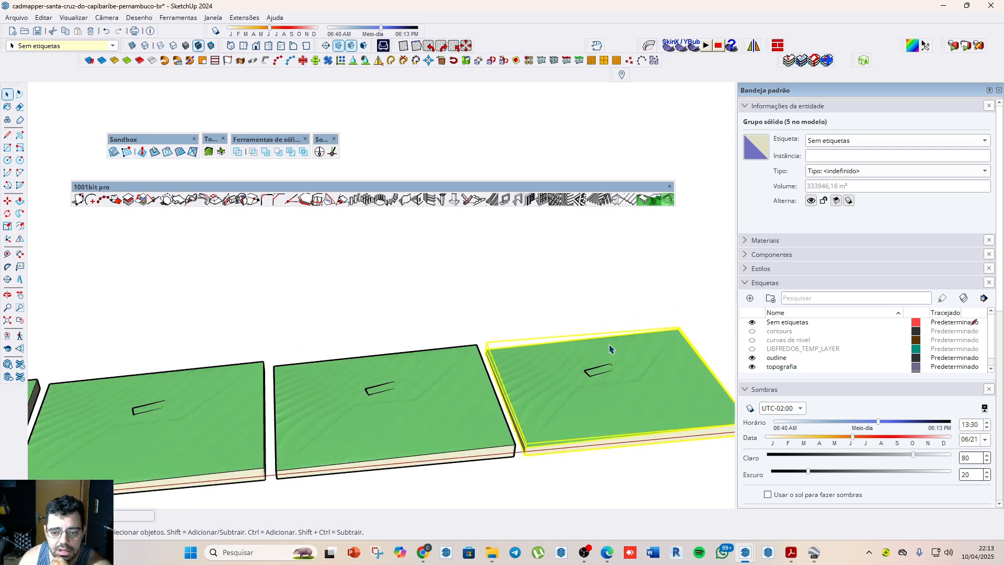
{"action": "scroll", "coordinate": [429, 347], "scroll_direction": "down", "scroll_amount": 4}
{"action": "scroll", "coordinate": [430, 340], "scroll_direction": "up", "scroll_amount": 5}
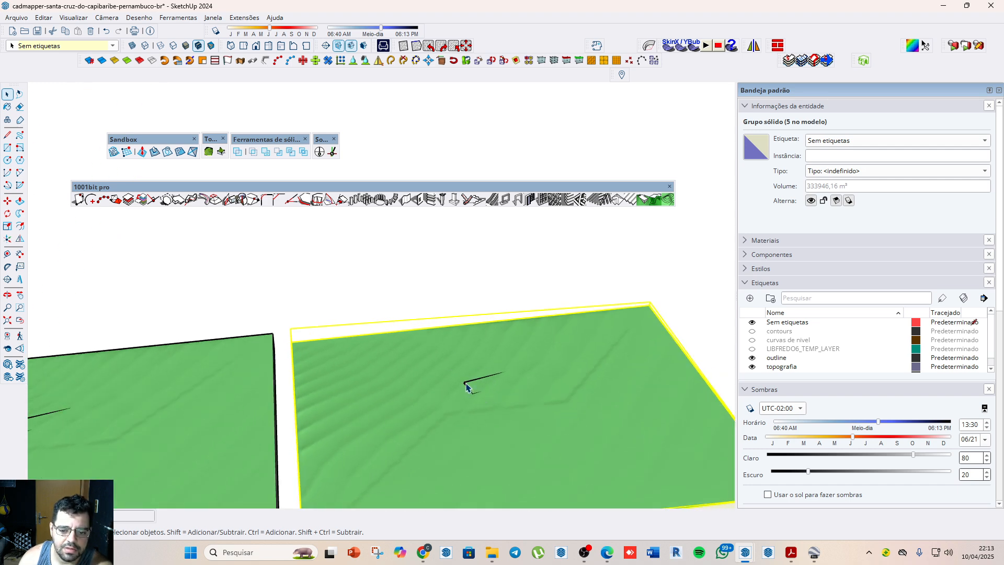
{"action": "scroll", "coordinate": [464, 386], "scroll_direction": "up", "scroll_amount": 3}
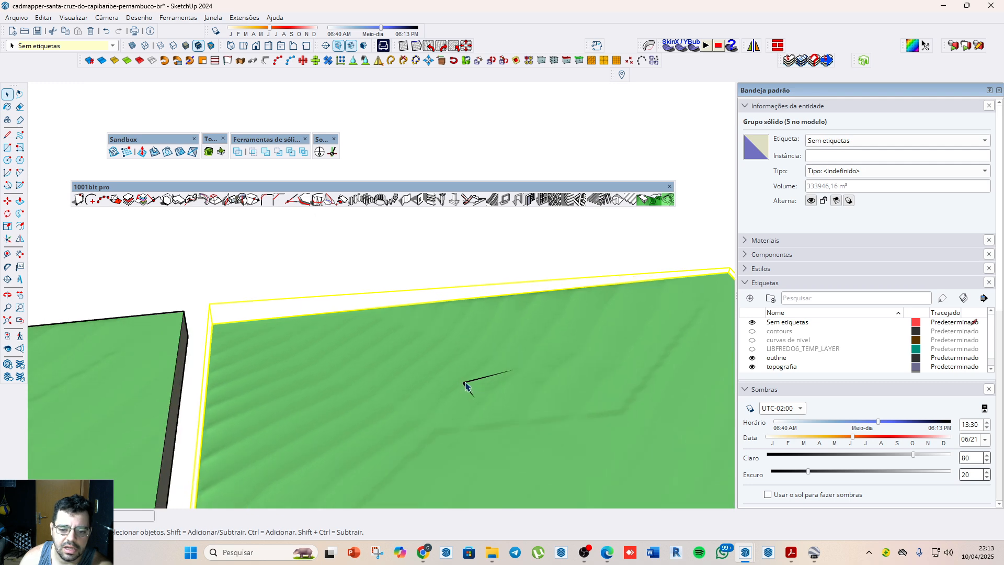
{"action": "scroll", "coordinate": [463, 387], "scroll_direction": "up", "scroll_amount": 4}
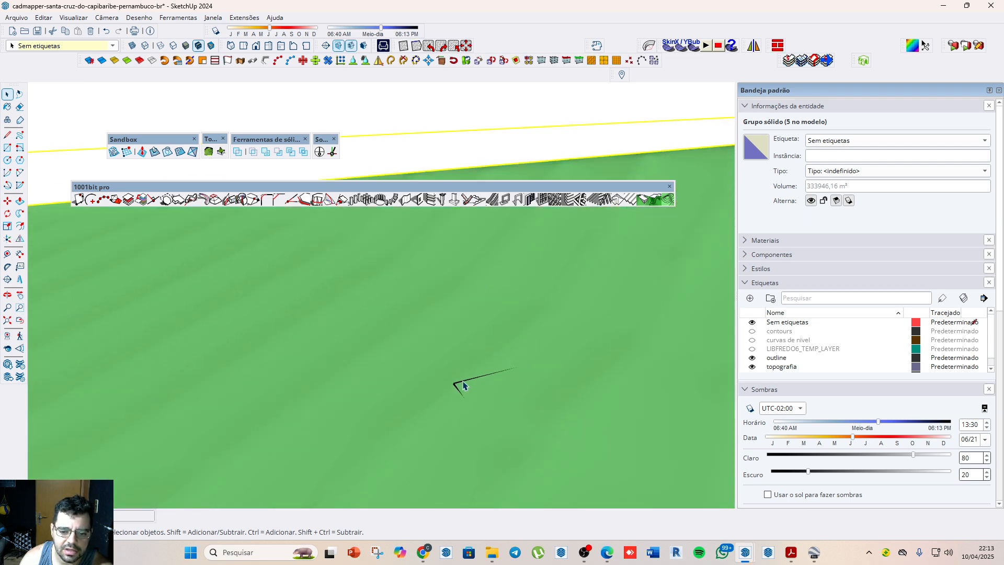
Step: Drape the lot rectangle's outline onto the surface of the easternmost terrain copy
{"action": "middle_click_drag", "start_coordinate": [445, 388], "coordinate": [467, 546]}
{"action": "scroll", "coordinate": [407, 347], "scroll_direction": "down", "scroll_amount": 5}
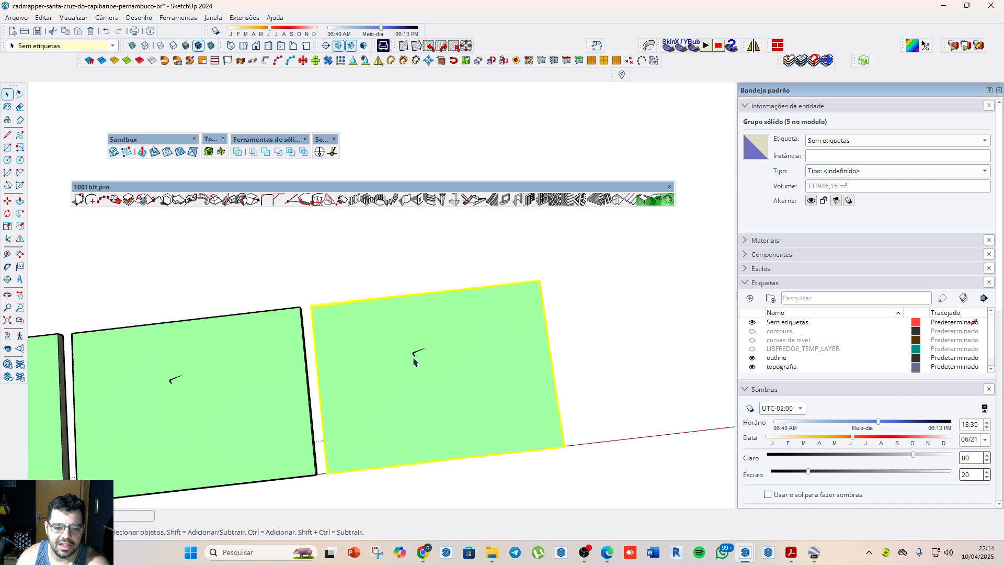
{"action": "left_click", "coordinate": [414, 354]}
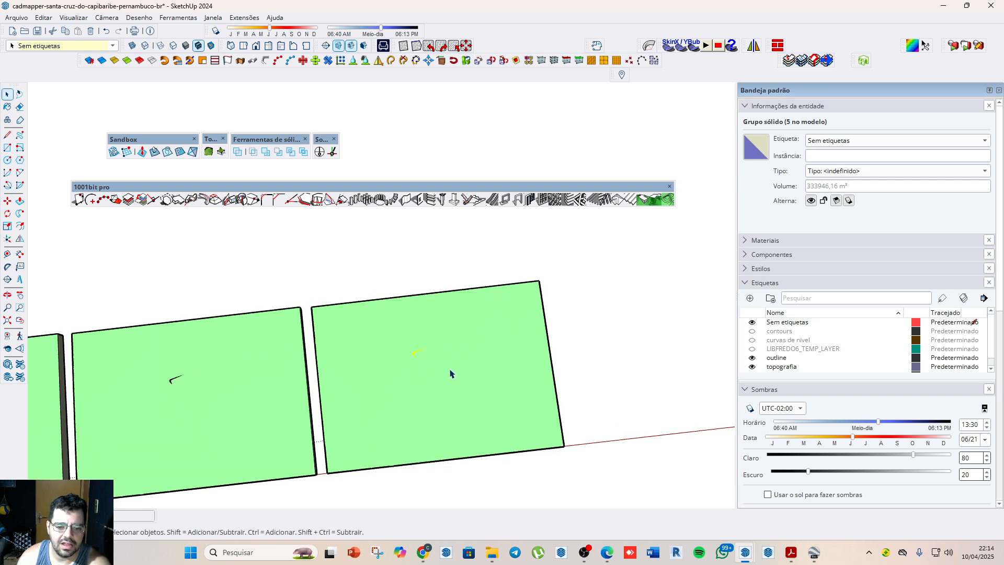
{"action": "scroll", "coordinate": [447, 398], "scroll_direction": "down", "scroll_amount": 3}
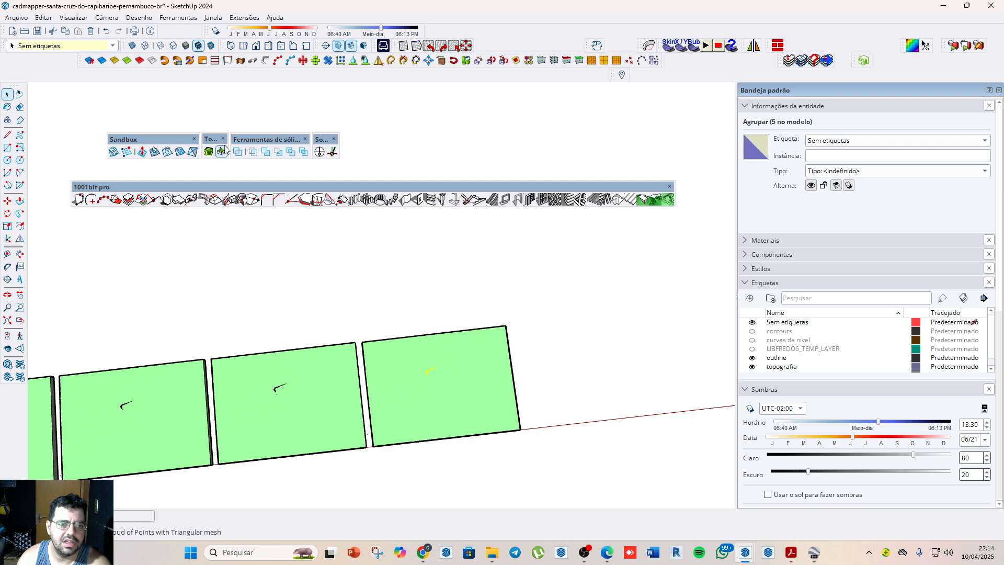
{"action": "left_click", "coordinate": [166, 155]}
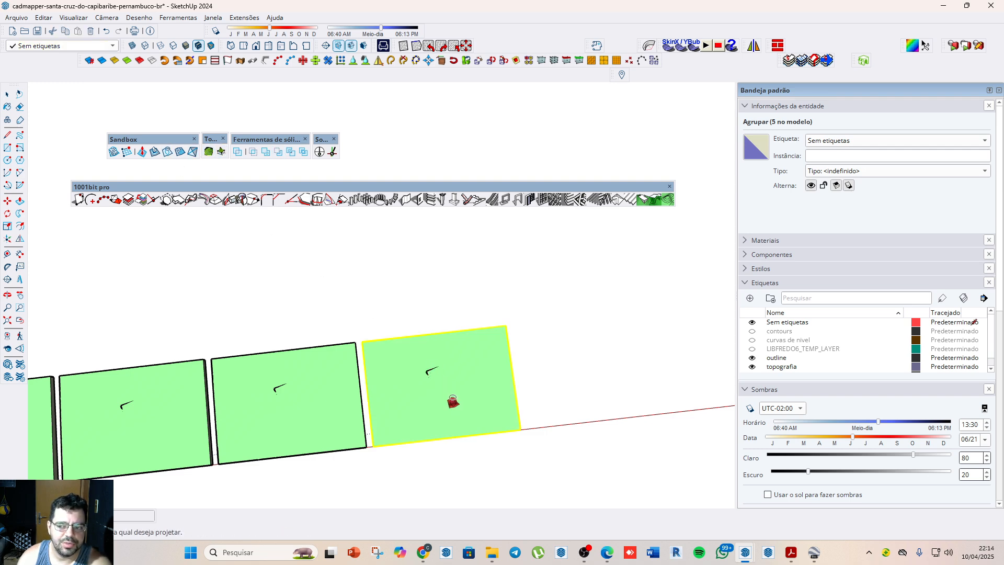
{"action": "left_click", "coordinate": [452, 401]}
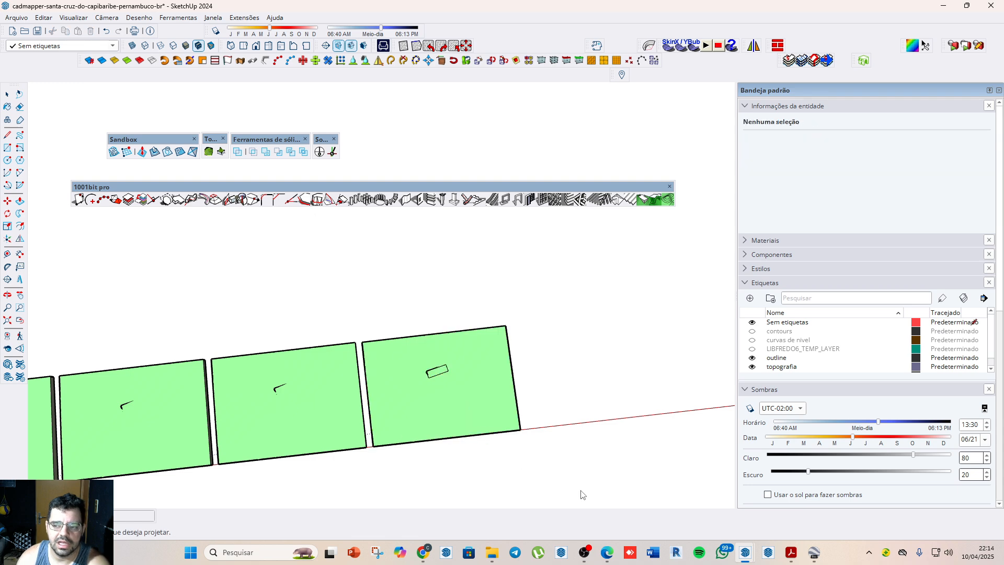
Step: Examine the draped lot outline on the easternmost terrain copy from above and from an oblique angle
{"action": "scroll", "coordinate": [457, 376], "scroll_direction": "up", "scroll_amount": 4}
{"action": "left_click", "coordinate": [441, 380]}
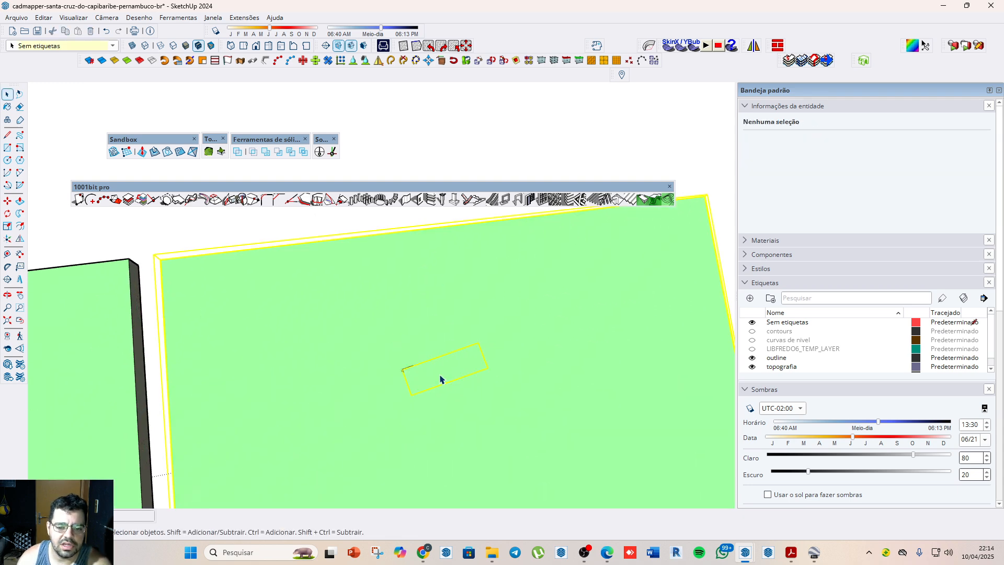
{"action": "scroll", "coordinate": [441, 347], "scroll_direction": "down", "scroll_amount": 2}
{"action": "middle_click_drag", "start_coordinate": [618, 489], "coordinate": [502, 361]}
{"action": "left_click_drag", "start_coordinate": [502, 361], "coordinate": [399, 274]}
{"action": "key", "text": "space"}
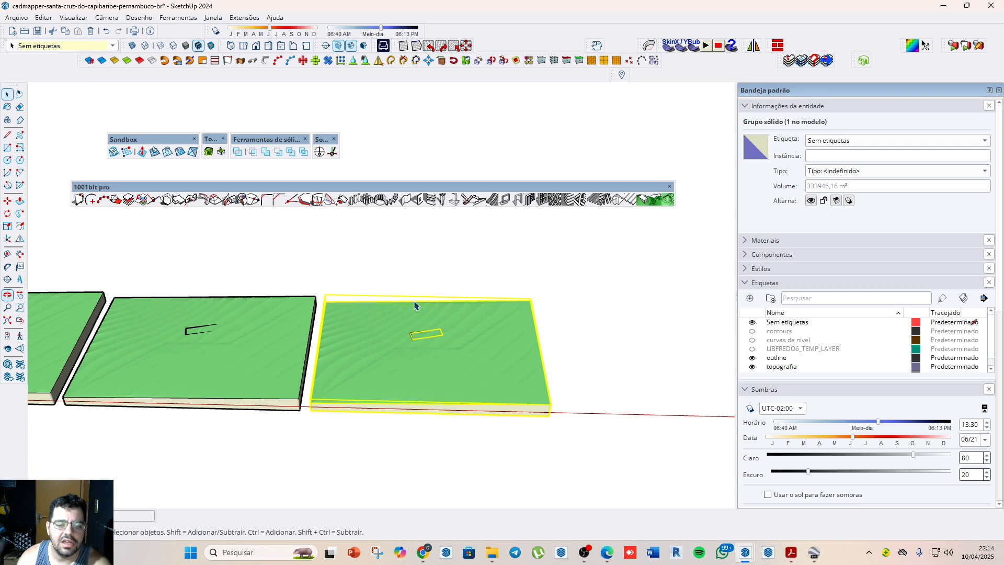
{"action": "scroll", "coordinate": [415, 306], "scroll_direction": "up", "scroll_amount": 5}
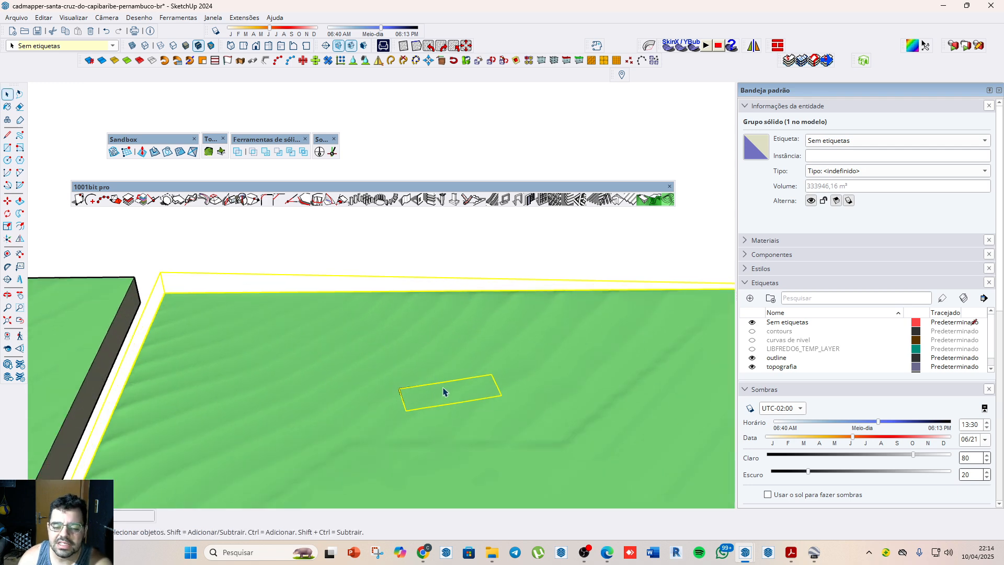
{"action": "scroll", "coordinate": [452, 392], "scroll_direction": "down", "scroll_amount": 3}
{"action": "scroll", "coordinate": [393, 375], "scroll_direction": "down", "scroll_amount": 3}
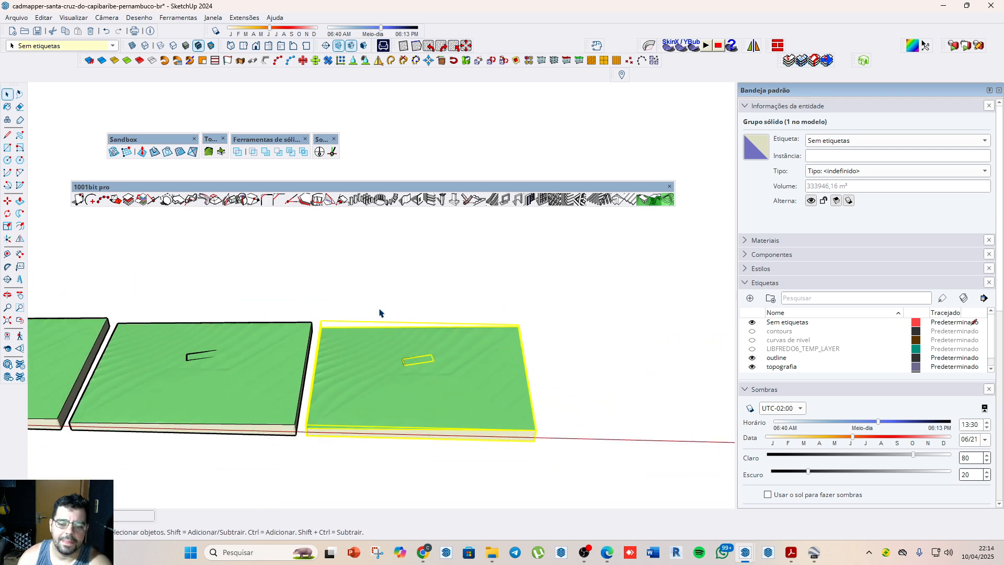
Step: Inside the easternmost terrain group, pull the lot-shaped face on the underside up to the height of the block's upper corner
{"action": "double_click", "coordinate": [472, 390]}
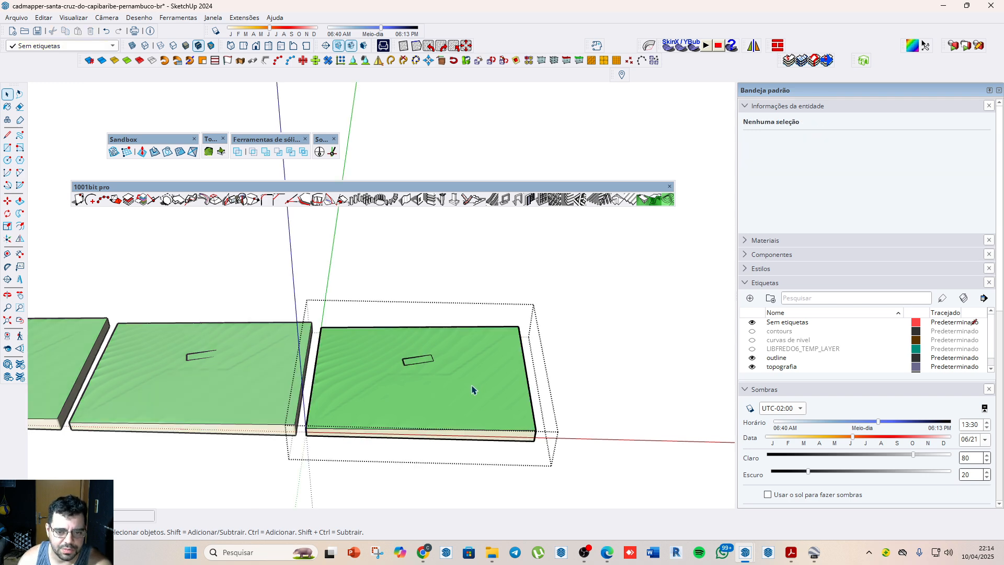
{"action": "key", "text": "o"}
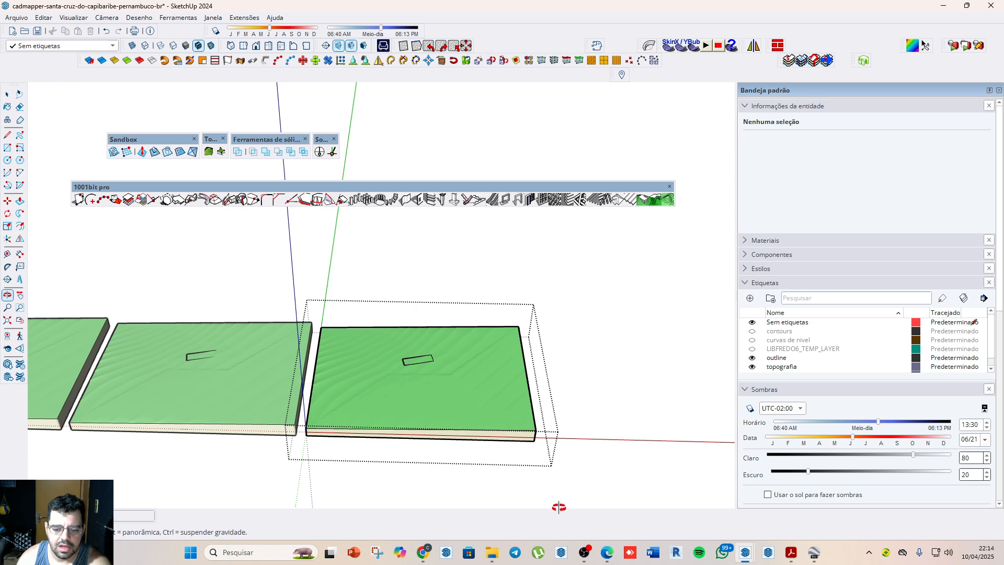
{"action": "left_click_drag", "start_coordinate": [540, 482], "coordinate": [403, 327]}
{"action": "scroll", "coordinate": [411, 337], "scroll_direction": "up", "scroll_amount": 2}
{"action": "key", "text": "space"}
{"action": "left_click", "coordinate": [411, 340]}
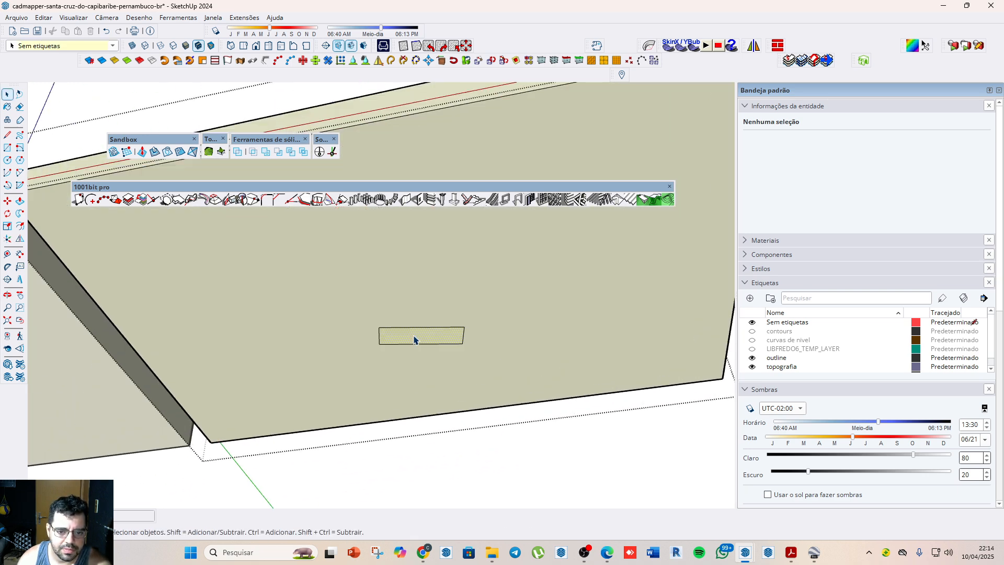
{"action": "scroll", "coordinate": [413, 340], "scroll_direction": "up", "scroll_amount": 1}
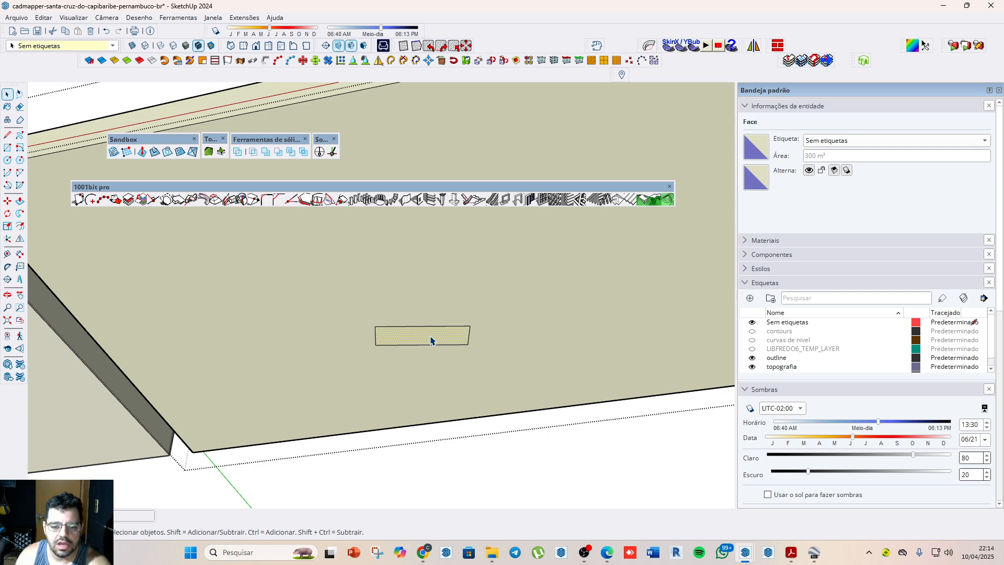
{"action": "key", "text": "p"}
{"action": "left_click", "coordinate": [430, 342]}
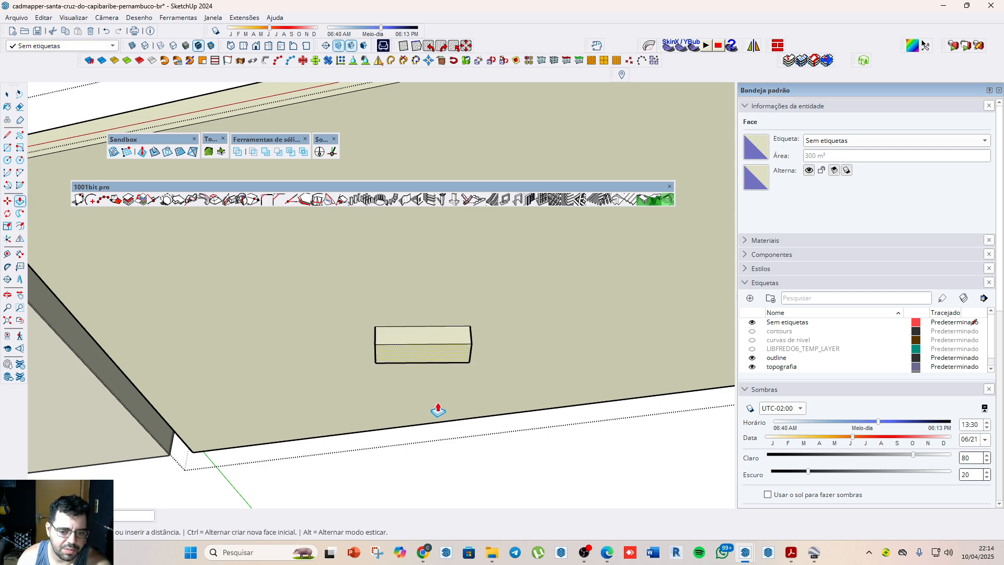
{"action": "scroll", "coordinate": [434, 410], "scroll_direction": "down", "scroll_amount": 4}
{"action": "middle_click_drag", "start_coordinate": [459, 422], "coordinate": [497, 382]}
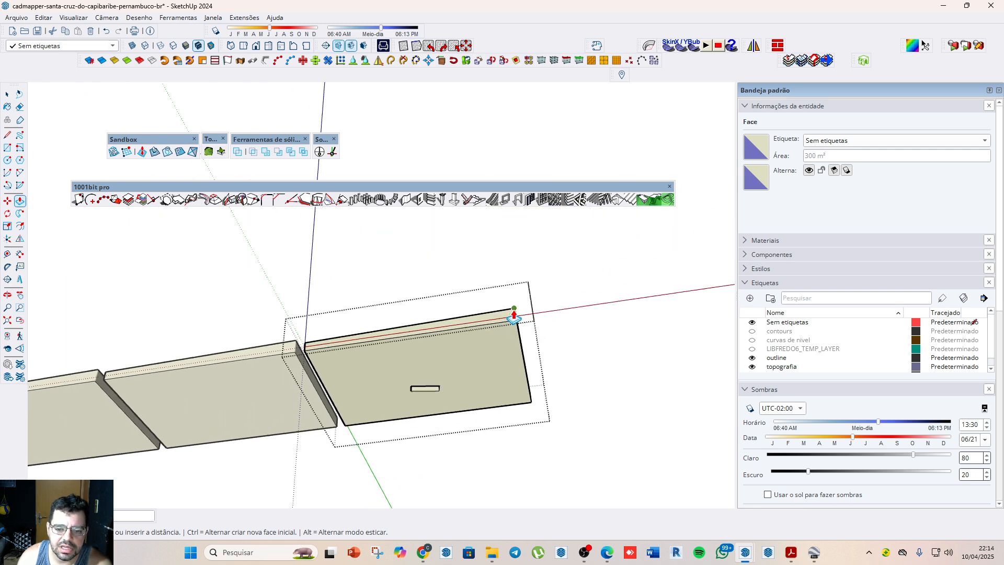
{"action": "scroll", "coordinate": [515, 312], "scroll_direction": "up", "scroll_amount": 3}
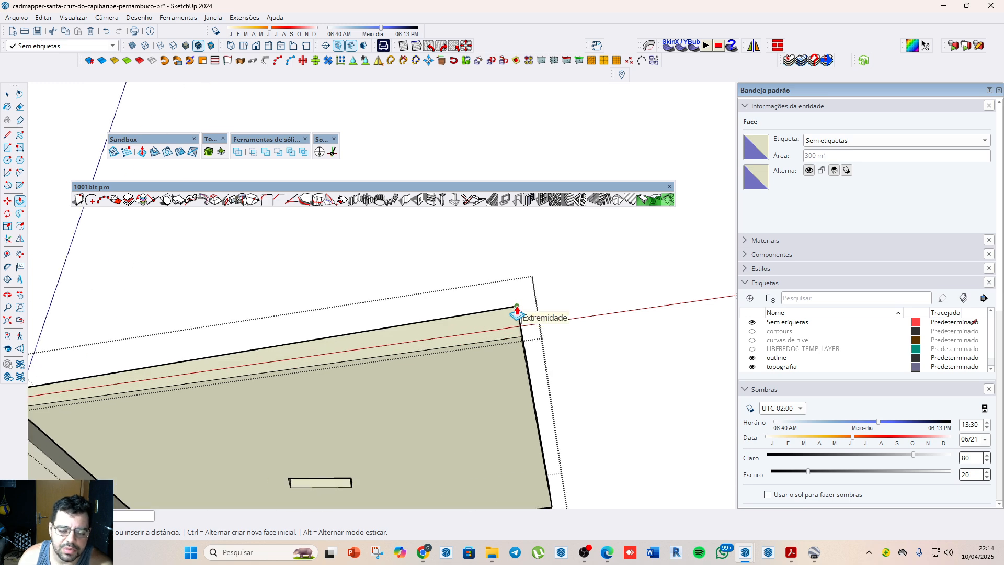
{"action": "left_click", "coordinate": [517, 307]}
Step: Delete the faces and loose edges of the pulled-up lot volume that protrude above the terrain surface
{"action": "middle_click_drag", "start_coordinate": [544, 305], "coordinate": [413, 424]}
{"action": "scroll", "coordinate": [301, 348], "scroll_direction": "up", "scroll_amount": 5}
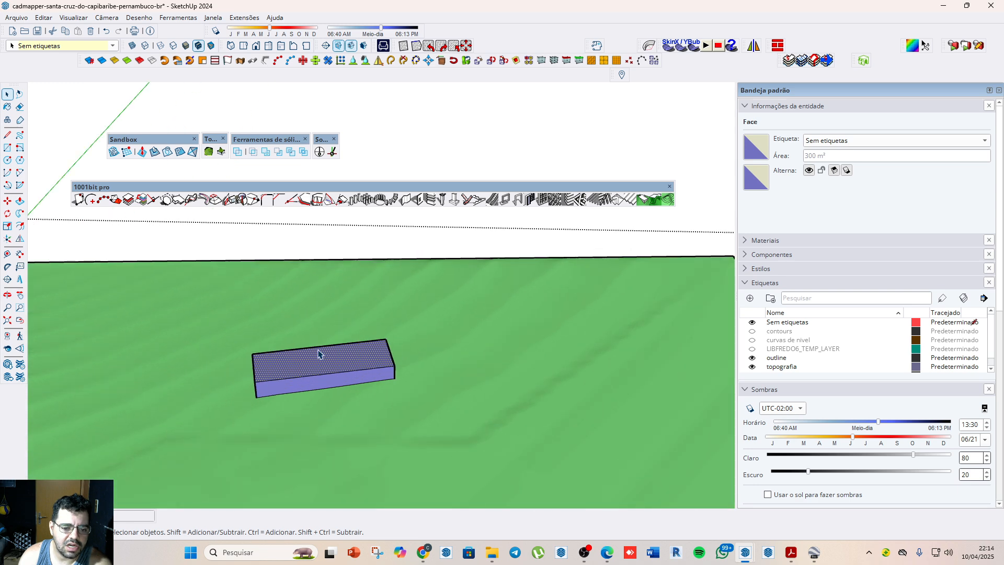
{"action": "scroll", "coordinate": [306, 351], "scroll_direction": "down", "scroll_amount": 3}
{"action": "scroll", "coordinate": [355, 347], "scroll_direction": "down", "scroll_amount": 1}
{"action": "scroll", "coordinate": [354, 347], "scroll_direction": "down", "scroll_amount": 2}
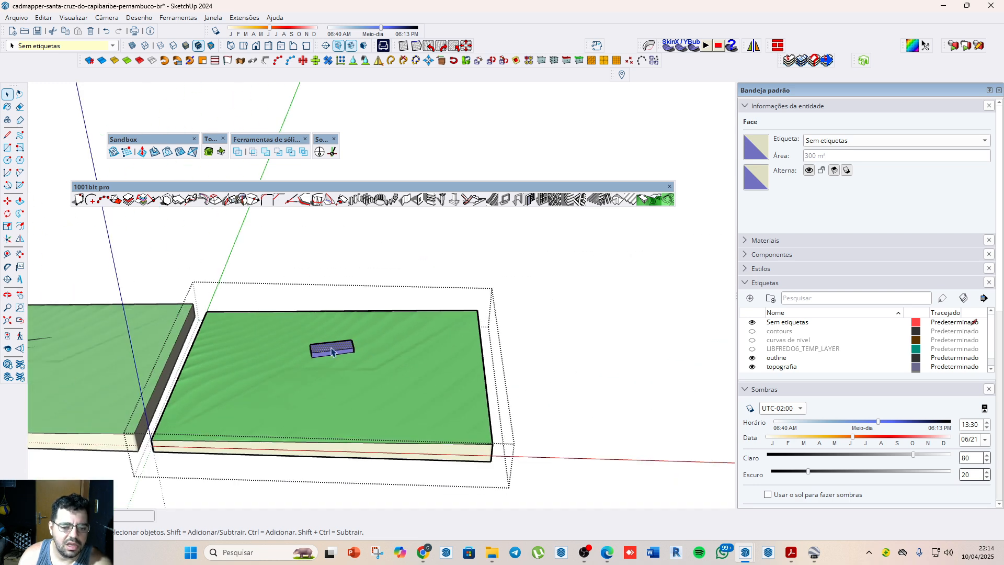
{"action": "scroll", "coordinate": [396, 347], "scroll_direction": "down", "scroll_amount": 3}
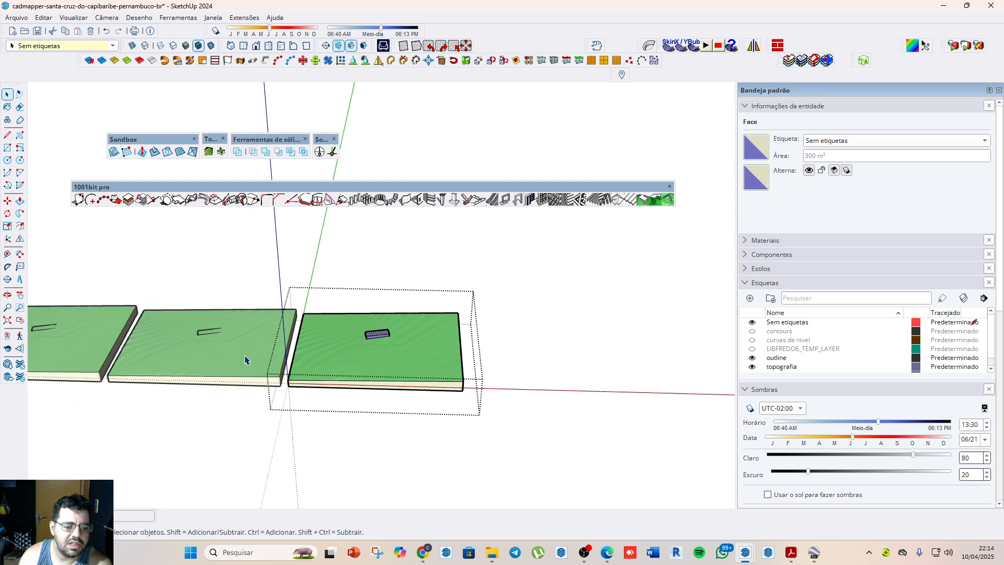
{"action": "scroll", "coordinate": [384, 340], "scroll_direction": "up", "scroll_amount": 4}
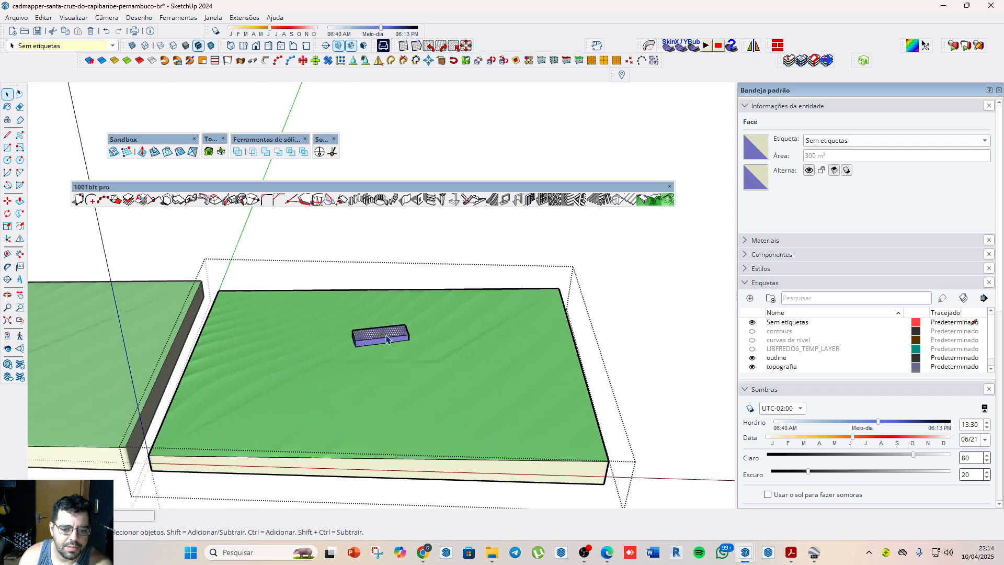
{"action": "double_click", "coordinate": [385, 340]}
{"action": "key", "text": "Delete"}
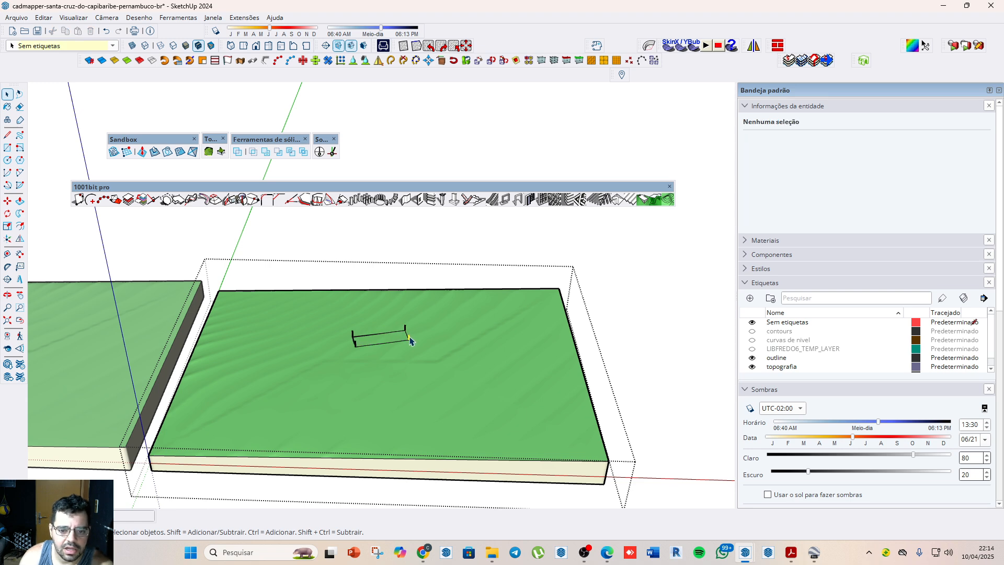
{"action": "left_click", "coordinate": [409, 339]}
{"action": "key", "text": "Delete"}
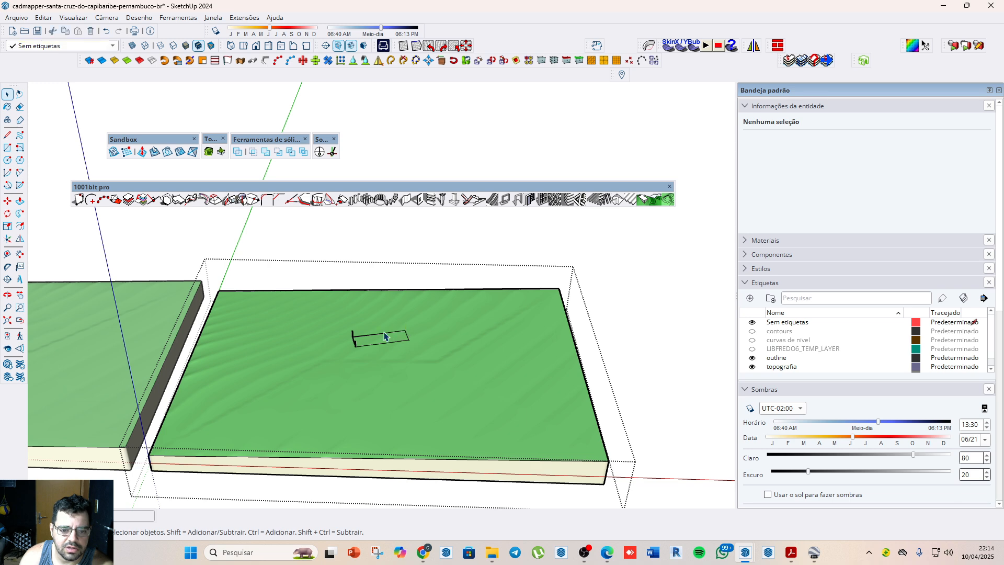
Step: Clear the lot opening by deleting the draped surface face inside the terrain group and the separate lot rectangle within the hole
{"action": "scroll", "coordinate": [357, 346], "scroll_direction": "up", "scroll_amount": 1}
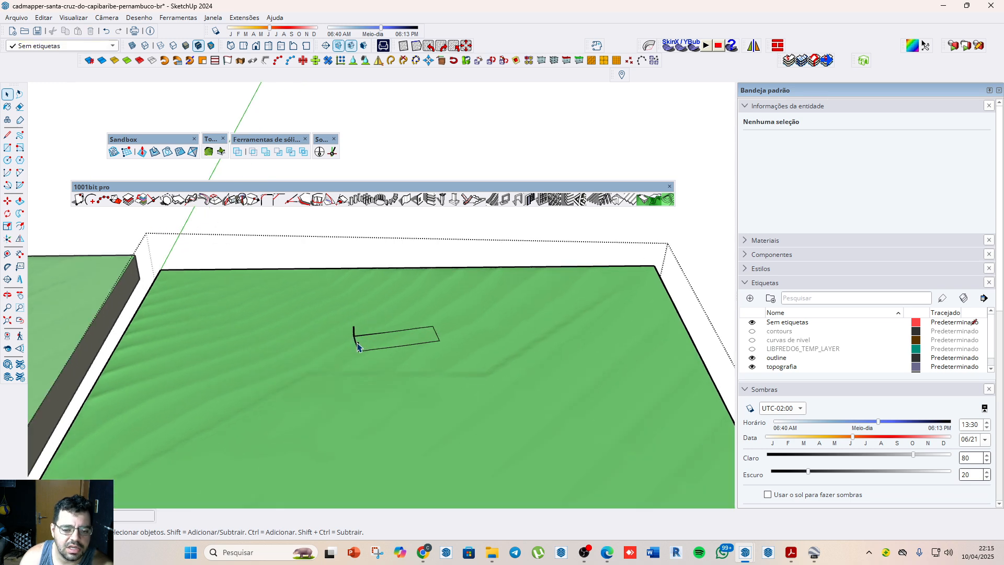
{"action": "scroll", "coordinate": [358, 347], "scroll_direction": "up", "scroll_amount": 2}
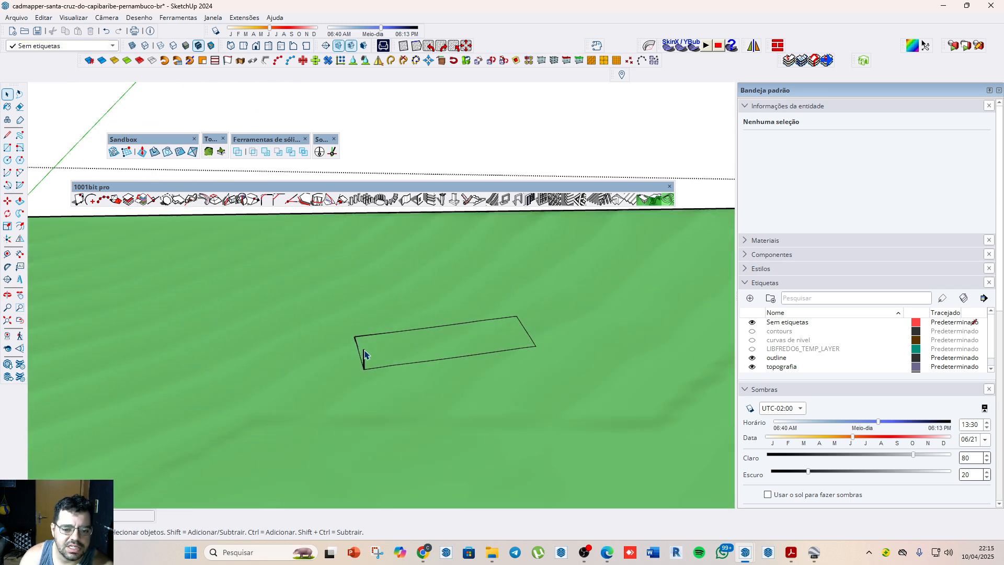
{"action": "left_click", "coordinate": [409, 356]}
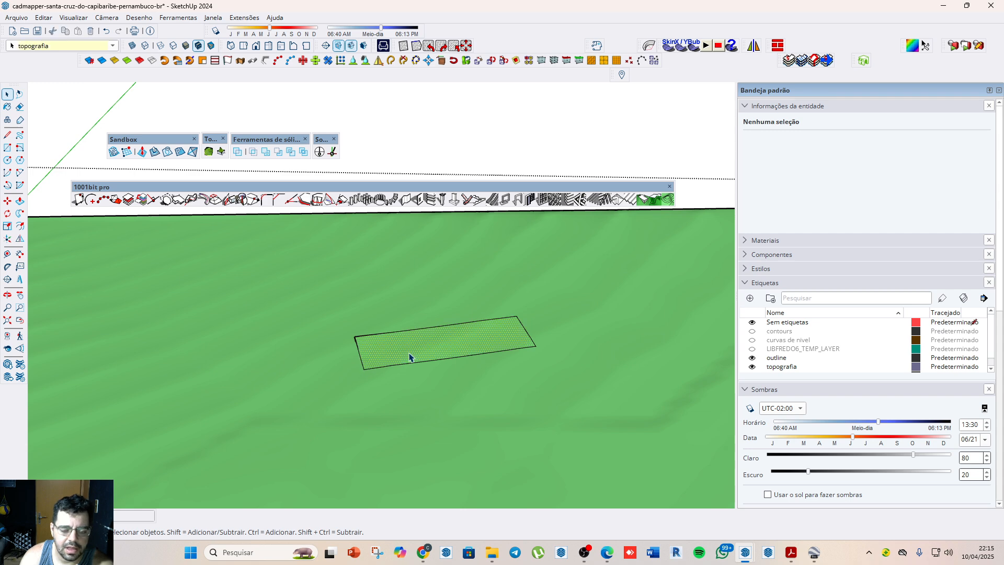
{"action": "key", "text": "Delete"}
{"action": "scroll", "coordinate": [411, 360], "scroll_direction": "down", "scroll_amount": 4}
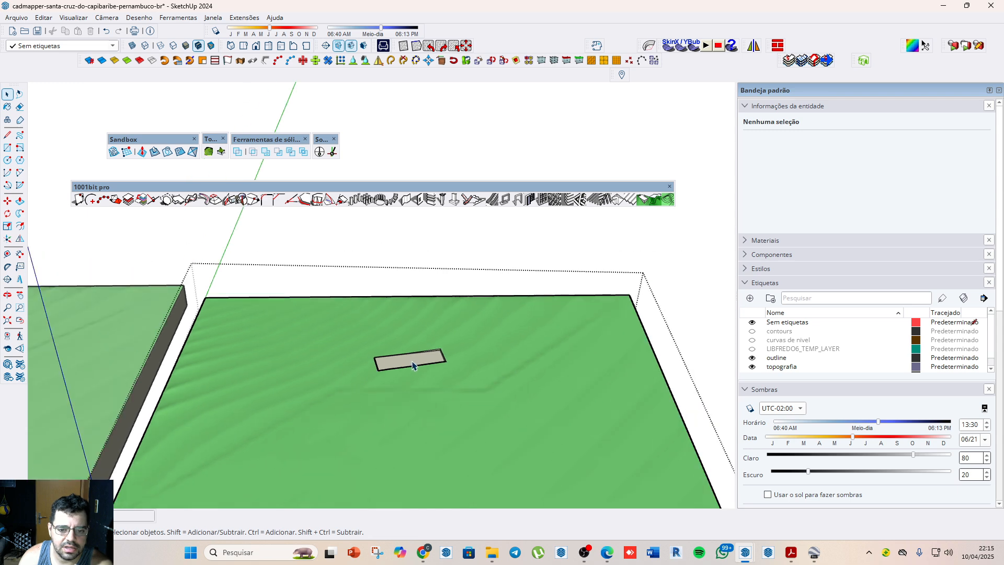
{"action": "left_click", "coordinate": [412, 361]}
{"action": "left_click", "coordinate": [544, 248]}
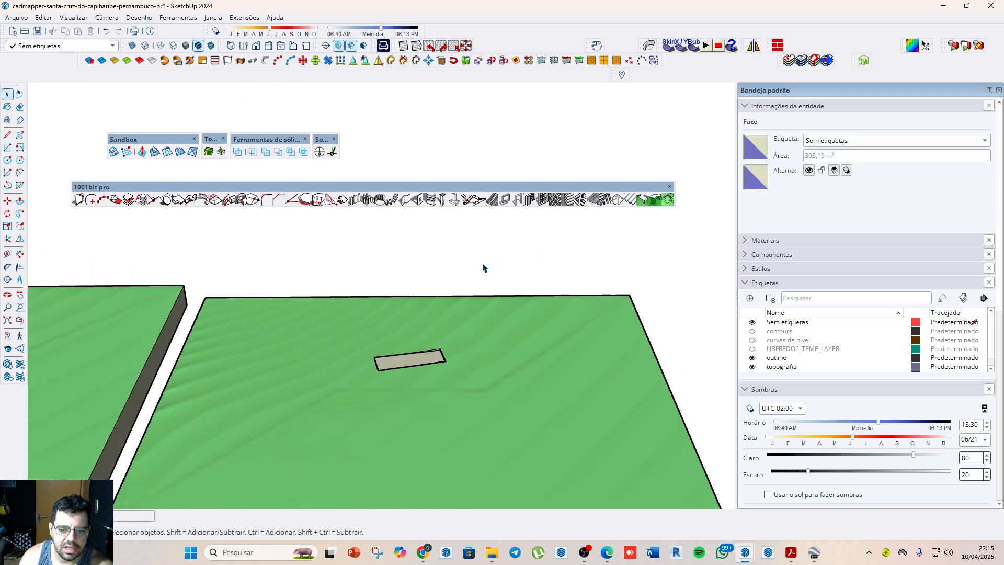
{"action": "left_click", "coordinate": [397, 362]}
{"action": "key", "text": "Delete"}
Step: Move the easternmost terrain block with the lot opening onto the neighbouring copy, matching their lower corners
{"action": "scroll", "coordinate": [393, 383], "scroll_direction": "down", "scroll_amount": 6}
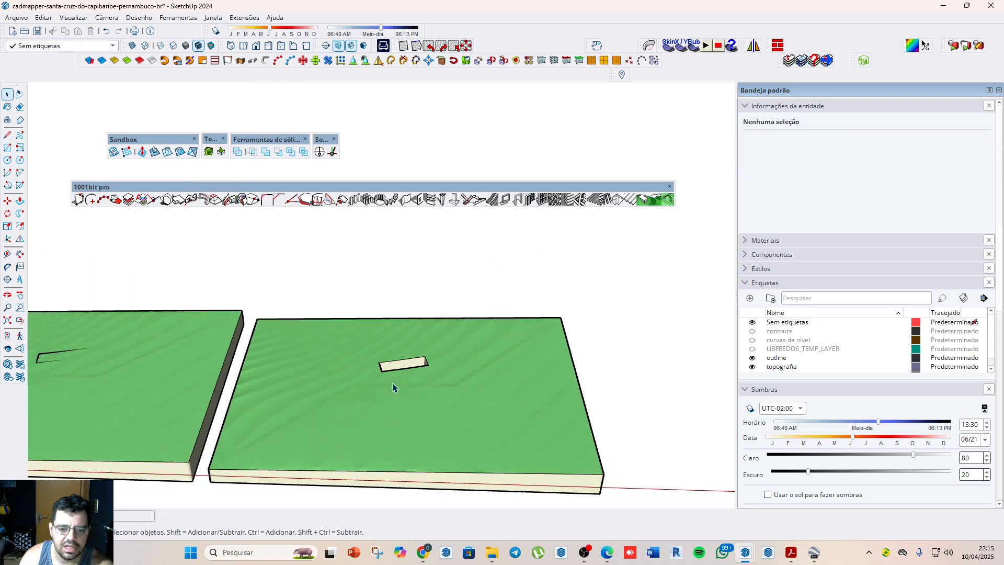
{"action": "scroll", "coordinate": [511, 455], "scroll_direction": "down", "scroll_amount": 4}
{"action": "scroll", "coordinate": [511, 447], "scroll_direction": "up", "scroll_amount": 6}
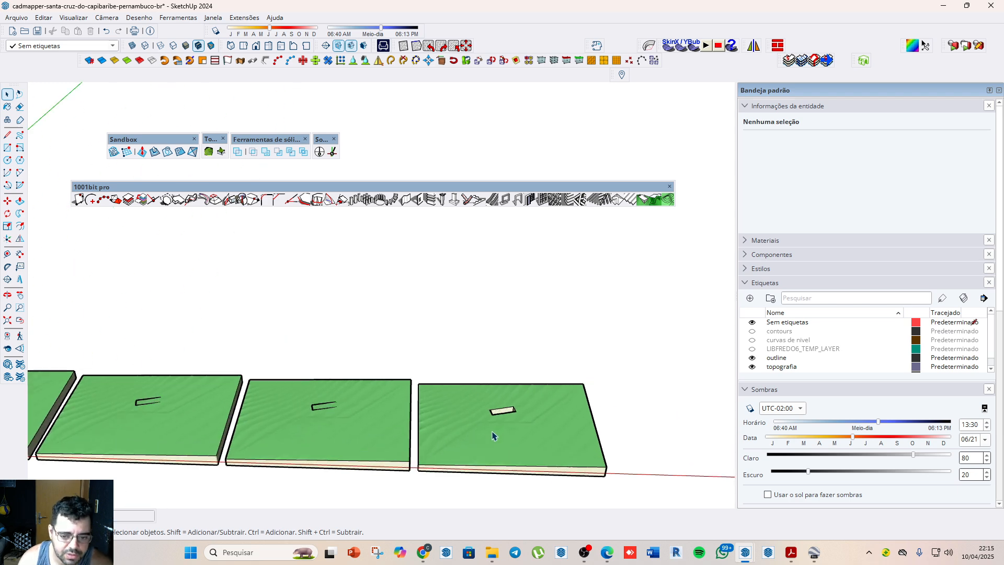
{"action": "left_click", "coordinate": [496, 449]}
{"action": "scroll", "coordinate": [540, 422], "scroll_direction": "down", "scroll_amount": 2}
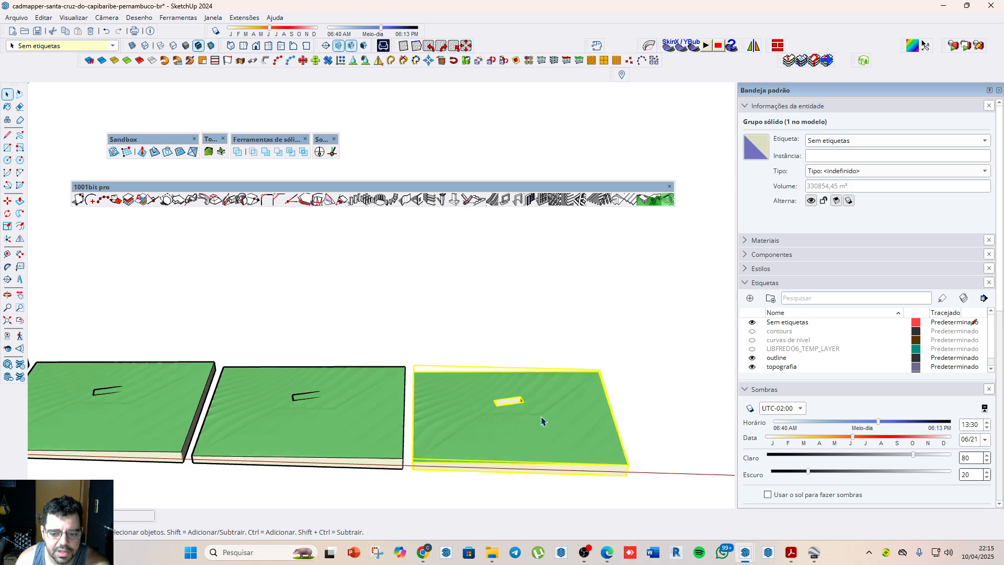
{"action": "key", "text": "m"}
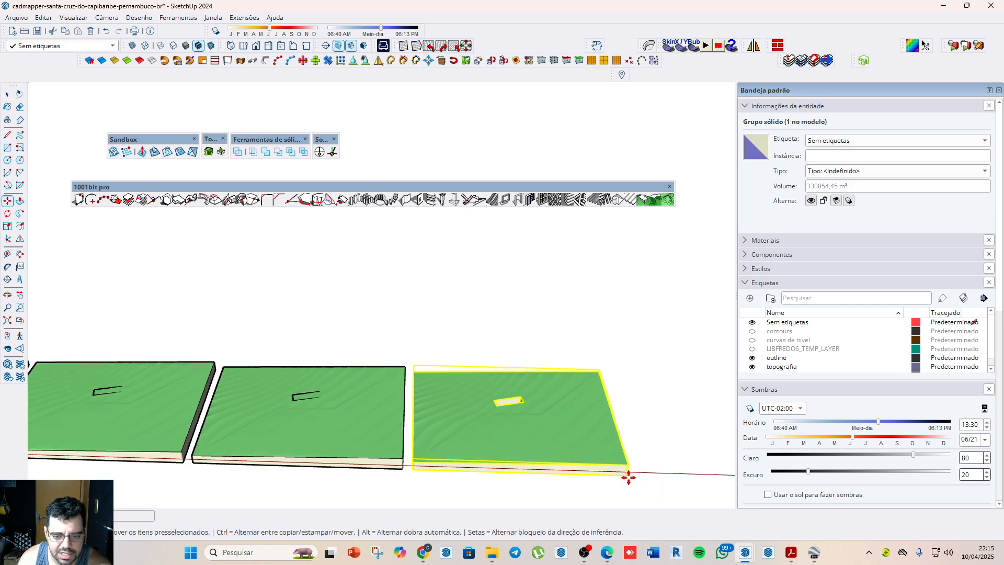
{"action": "left_click", "coordinate": [628, 476]}
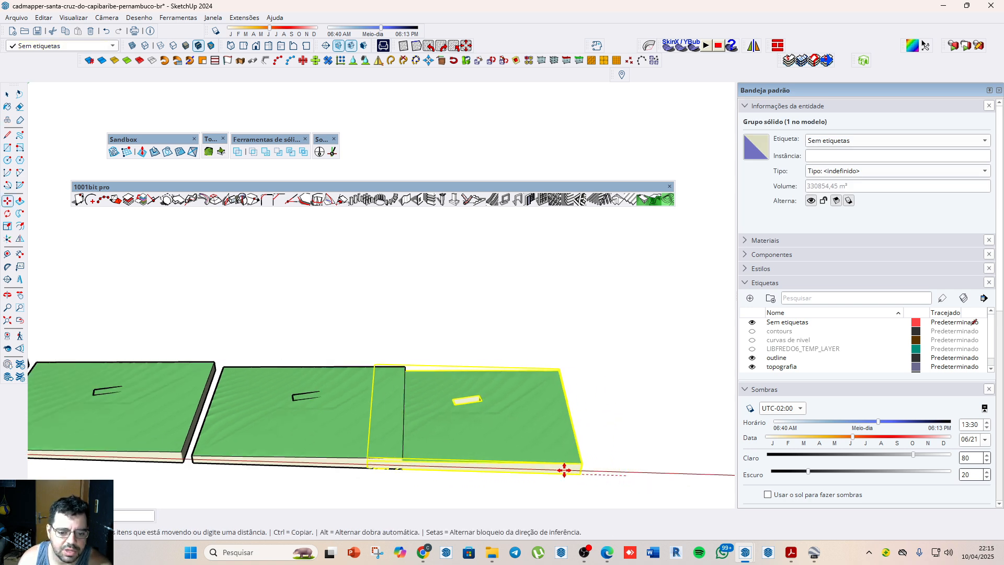
{"action": "left_click", "coordinate": [401, 467]}
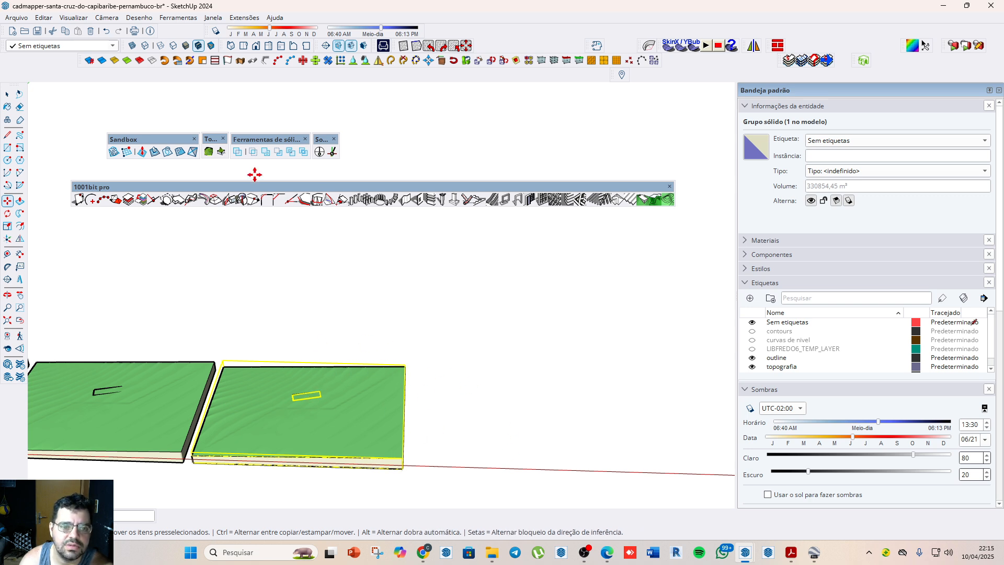
Step: Subtract the terrain block with the opening from the overlapping intact copy to leave only the lot's solid
{"action": "left_click", "coordinate": [279, 152]}
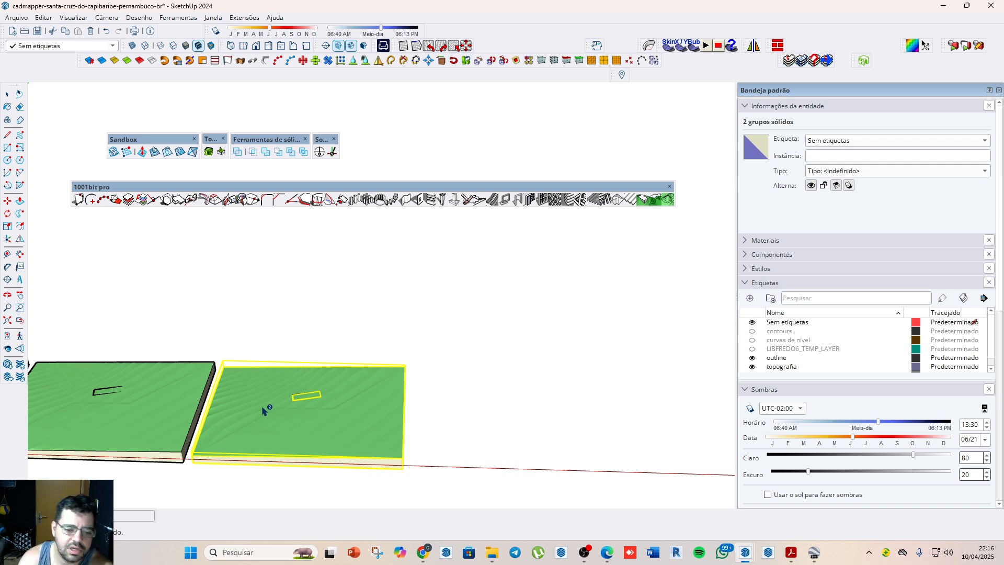
{"action": "left_click", "coordinate": [283, 442]}
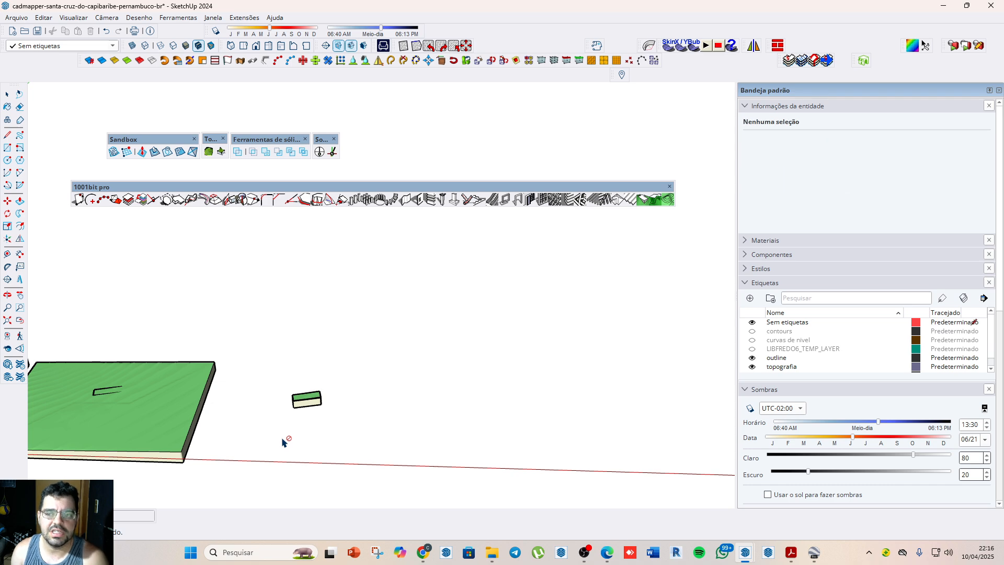
{"action": "key", "text": "space"}
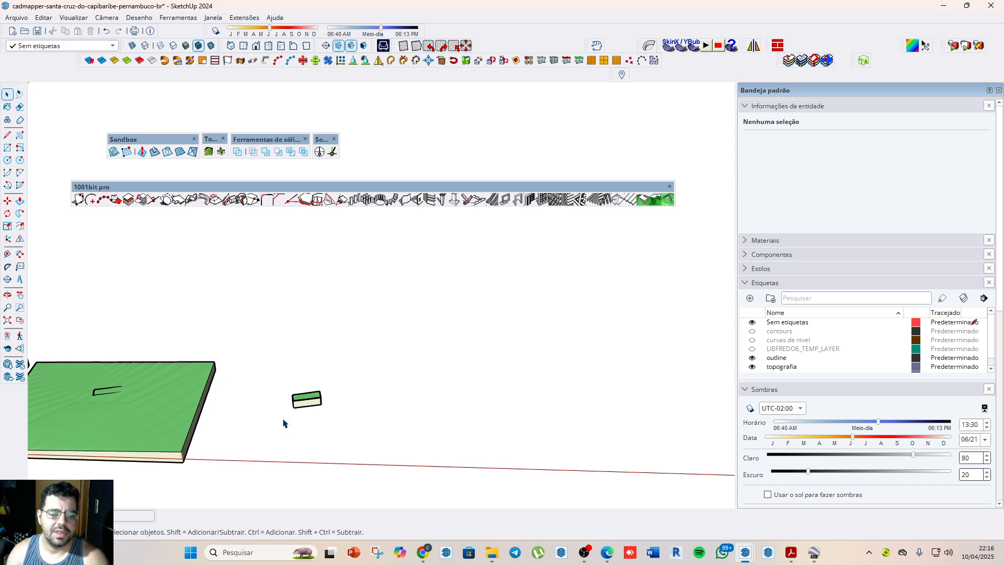
Step: Select the isolated lot solid and inspect its volume and its sloped ground surface up close
{"action": "left_click", "coordinate": [306, 406]}
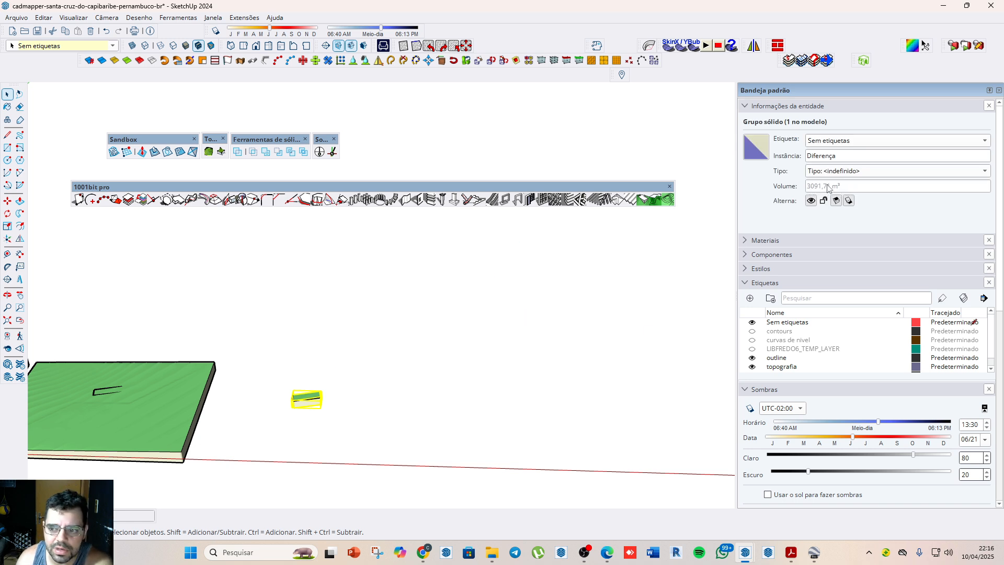
{"action": "scroll", "coordinate": [278, 367], "scroll_direction": "up", "scroll_amount": 5}
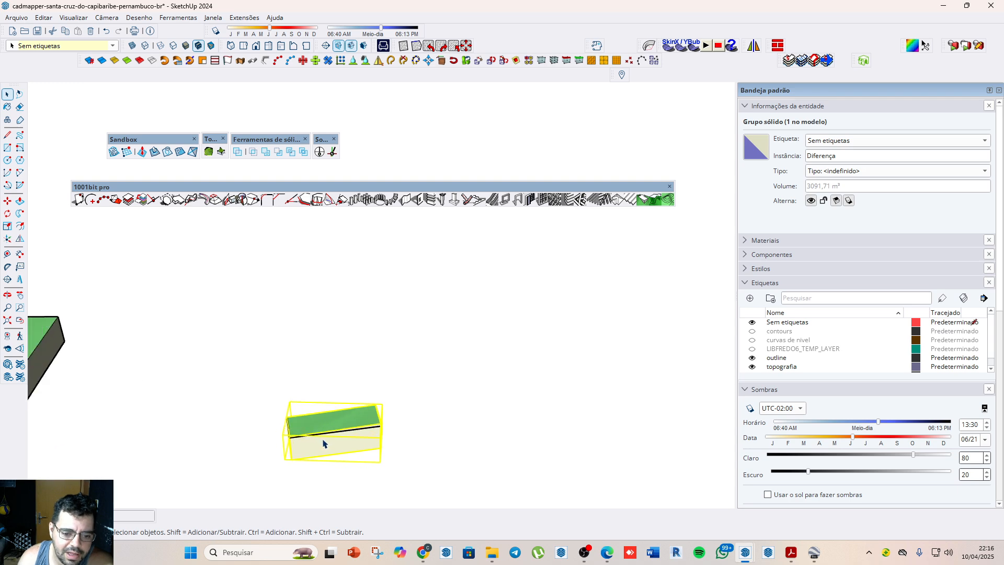
{"action": "scroll", "coordinate": [321, 441], "scroll_direction": "down", "scroll_amount": 2}
{"action": "scroll", "coordinate": [313, 444], "scroll_direction": "up", "scroll_amount": 5}
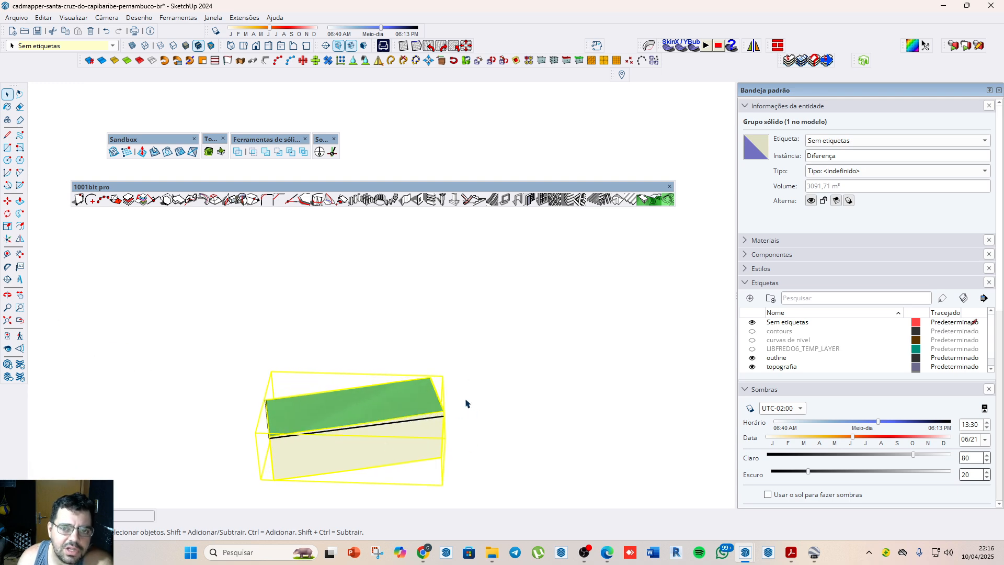
{"action": "scroll", "coordinate": [375, 419], "scroll_direction": "down", "scroll_amount": 1}
{"action": "scroll", "coordinate": [377, 422], "scroll_direction": "up", "scroll_amount": 3}
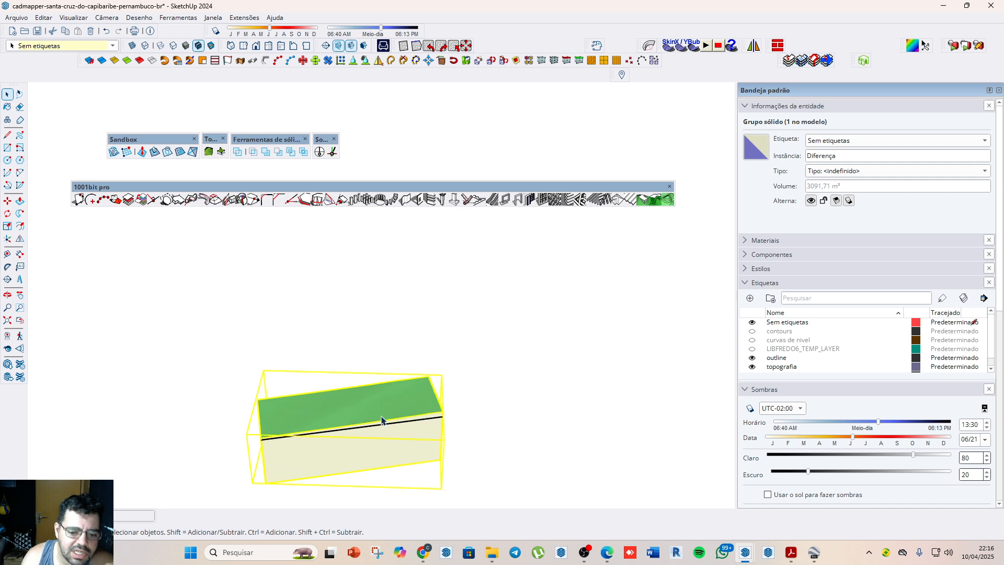
Step: Delete the leftover outline group running along the front face of the lot solid
{"action": "left_click", "coordinate": [407, 422]}
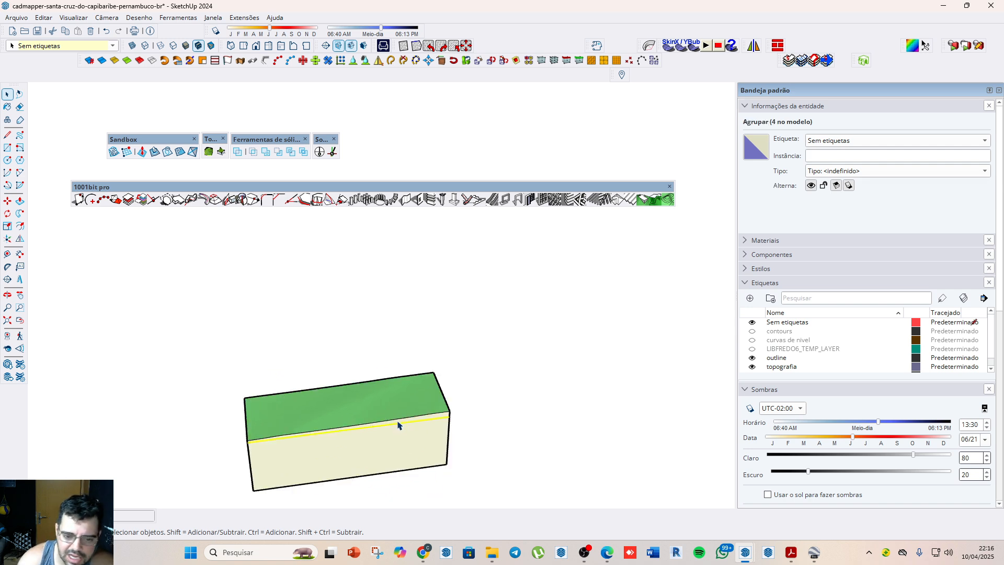
{"action": "key", "text": "Escape"}
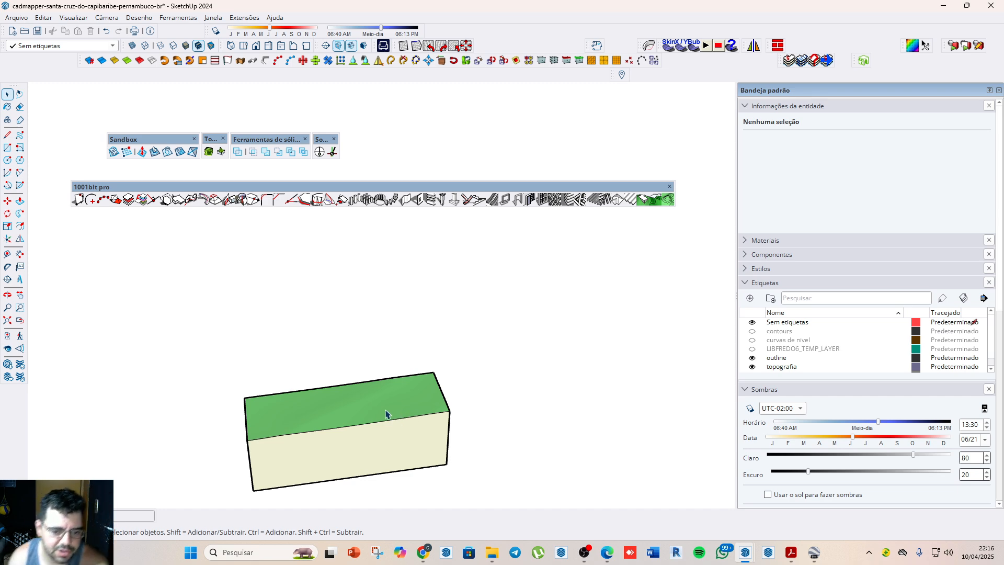
{"action": "scroll", "coordinate": [358, 439], "scroll_direction": "down", "scroll_amount": 2}
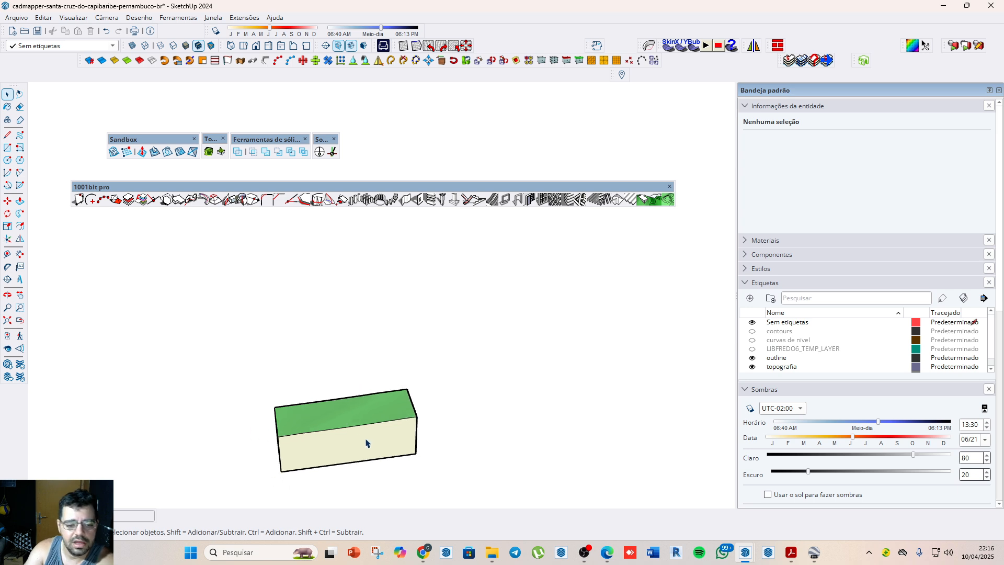
{"action": "scroll", "coordinate": [366, 443], "scroll_direction": "down", "scroll_amount": 2}
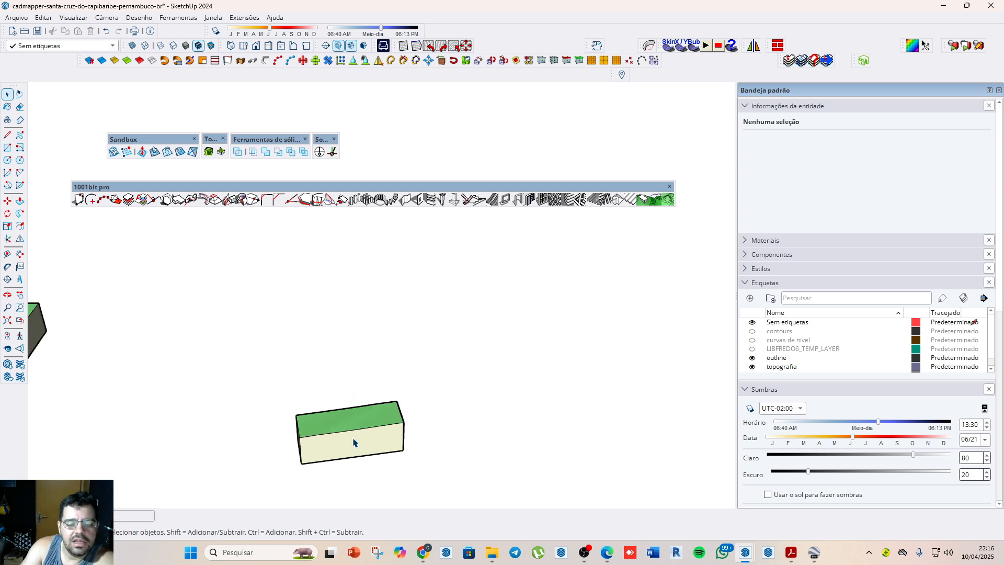
Step: Open the lot solid group for editing and view it from directly below
{"action": "left_click", "coordinate": [354, 442]}
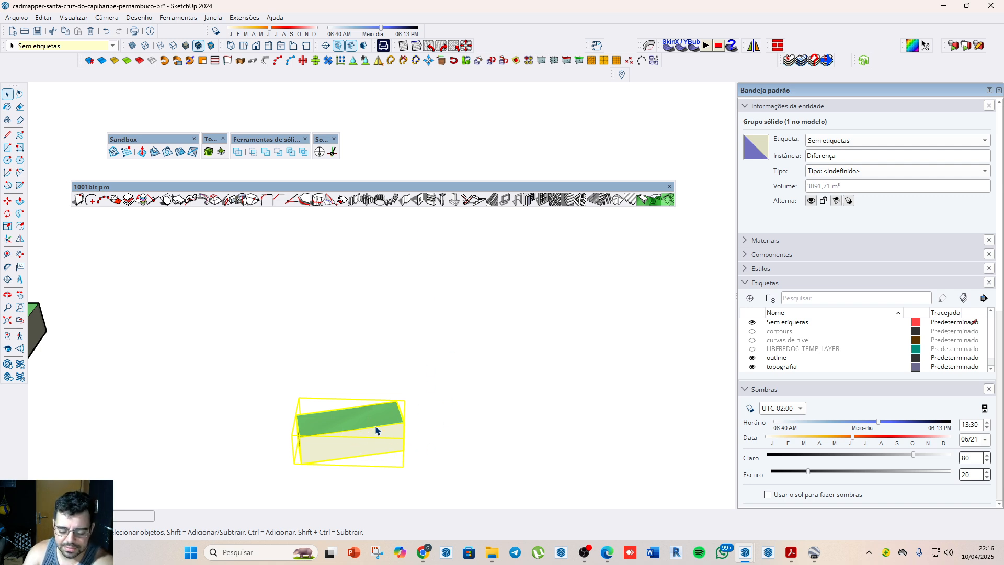
{"action": "double_click", "coordinate": [379, 453]}
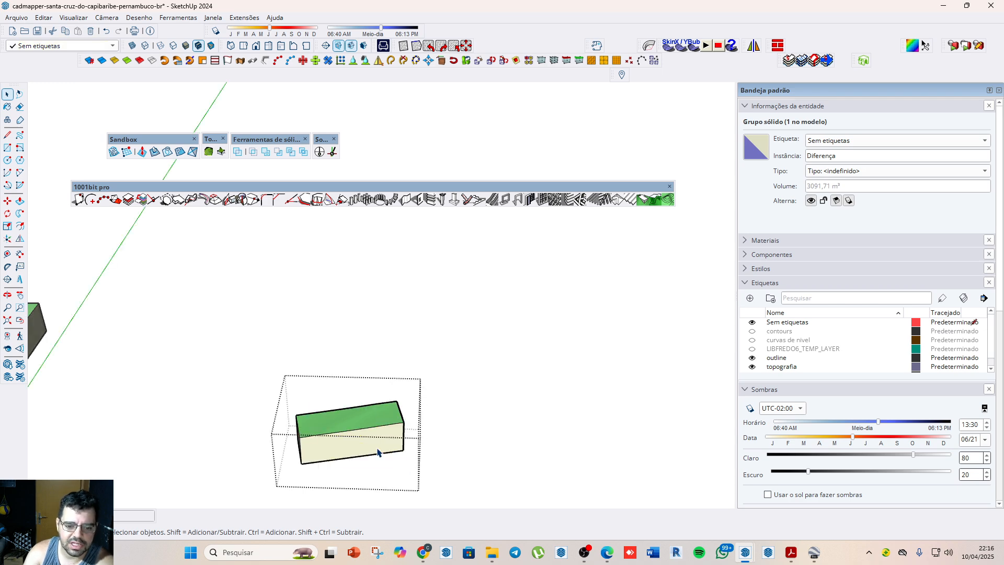
{"action": "middle_click_drag", "start_coordinate": [403, 503], "coordinate": [311, 289]}
{"action": "scroll", "coordinate": [312, 289], "scroll_direction": "down", "scroll_amount": 4}
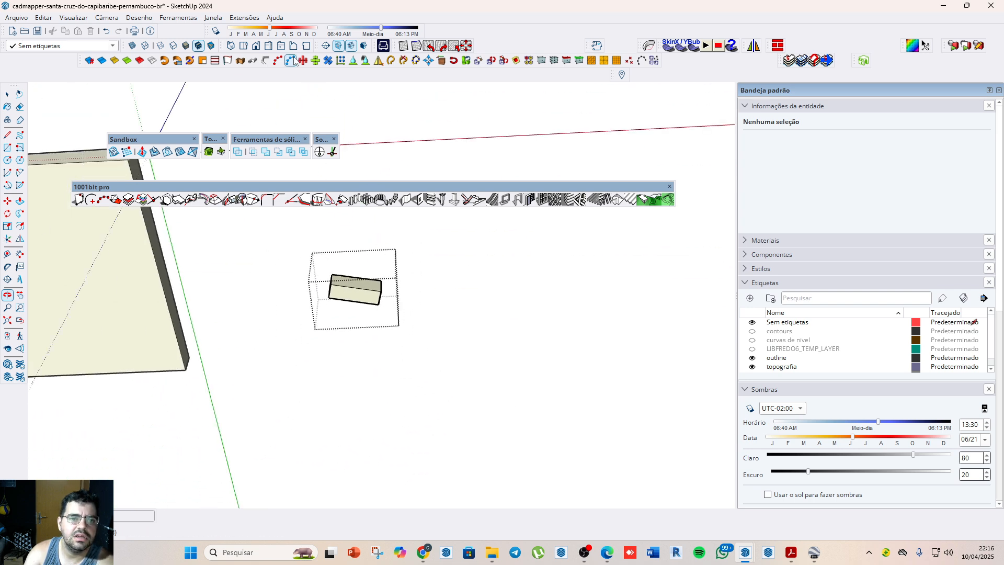
{"action": "left_click", "coordinate": [307, 46]}
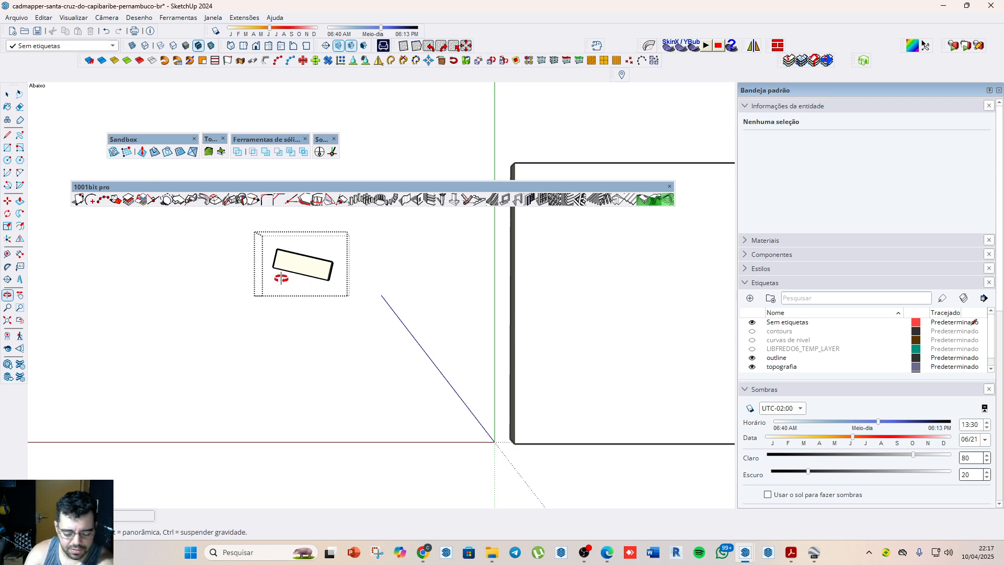
{"action": "key", "text": "q"}
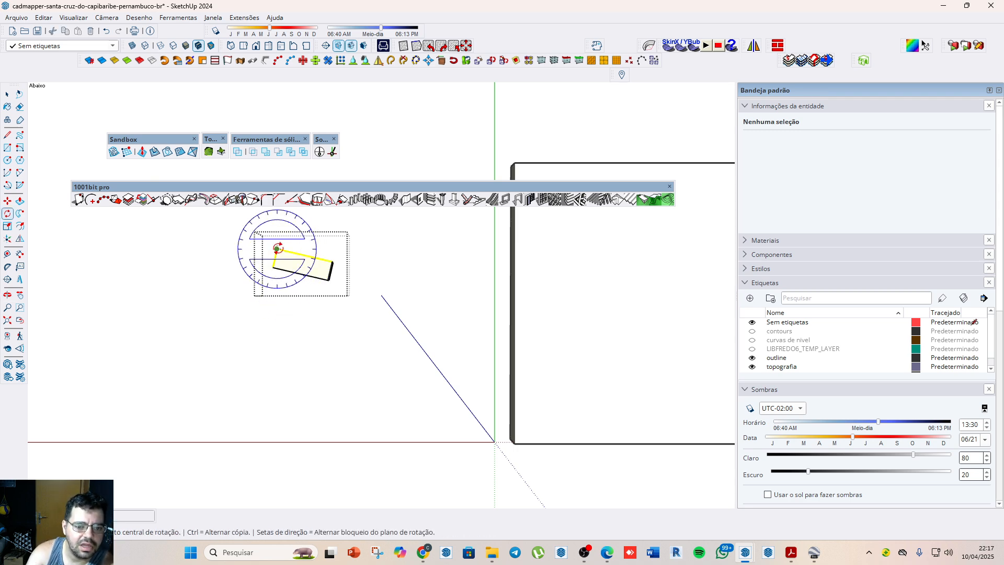
{"action": "scroll", "coordinate": [276, 252], "scroll_direction": "up", "scroll_amount": 3}
{"action": "left_click", "coordinate": [275, 251]}
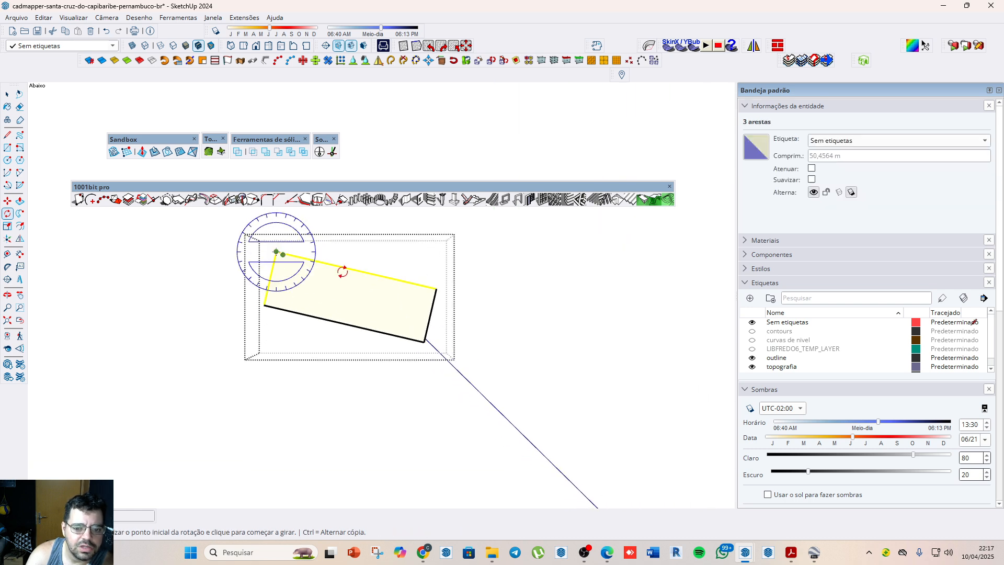
{"action": "left_click", "coordinate": [437, 288]}
{"action": "scroll", "coordinate": [433, 291], "scroll_direction": "down", "scroll_amount": 4}
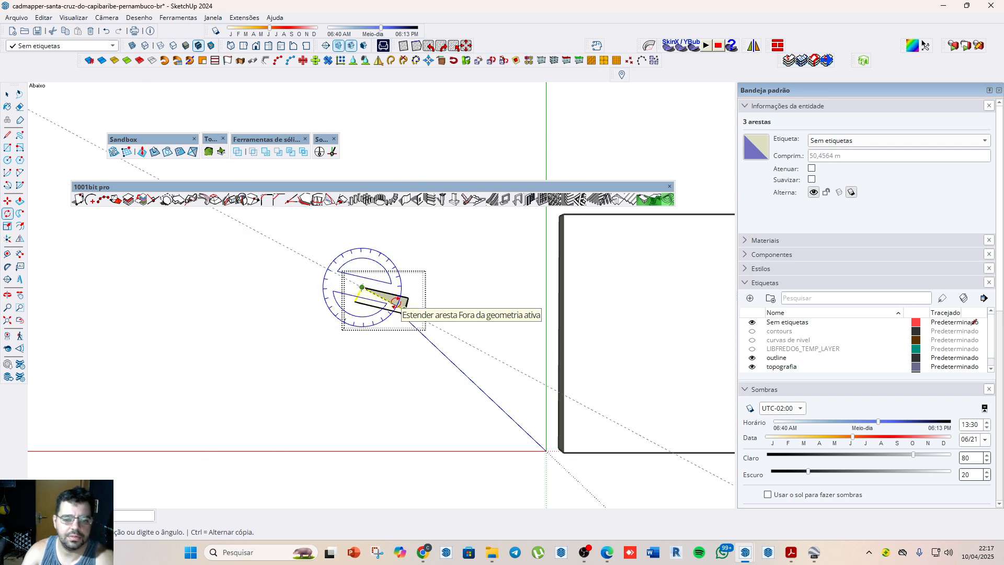
{"action": "left_click", "coordinate": [400, 307]}
Step: Rotate all geometry inside the lot group about its corner until the long edge aligns with the red axis, and close the group
{"action": "key", "text": "space"}
{"action": "triple_click", "coordinate": [393, 306]}
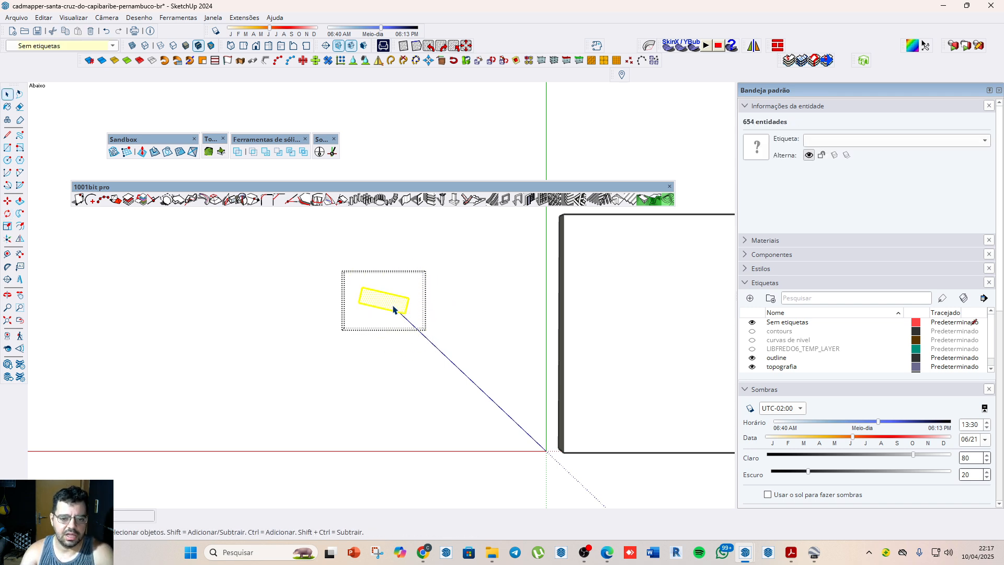
{"action": "key", "text": "q"}
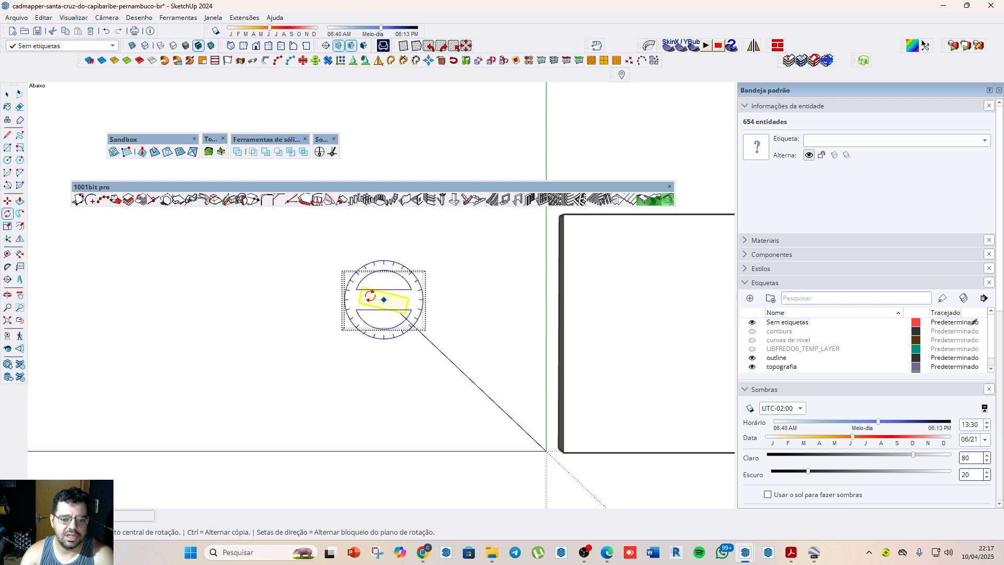
{"action": "left_click", "coordinate": [361, 287]}
{"action": "left_click", "coordinate": [408, 299]}
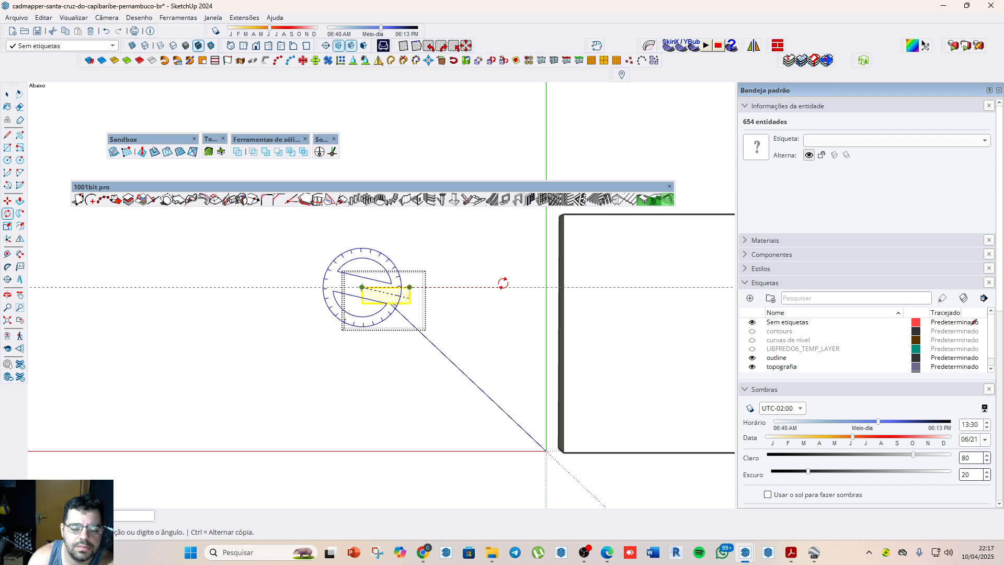
{"action": "key", "text": "Escape"}
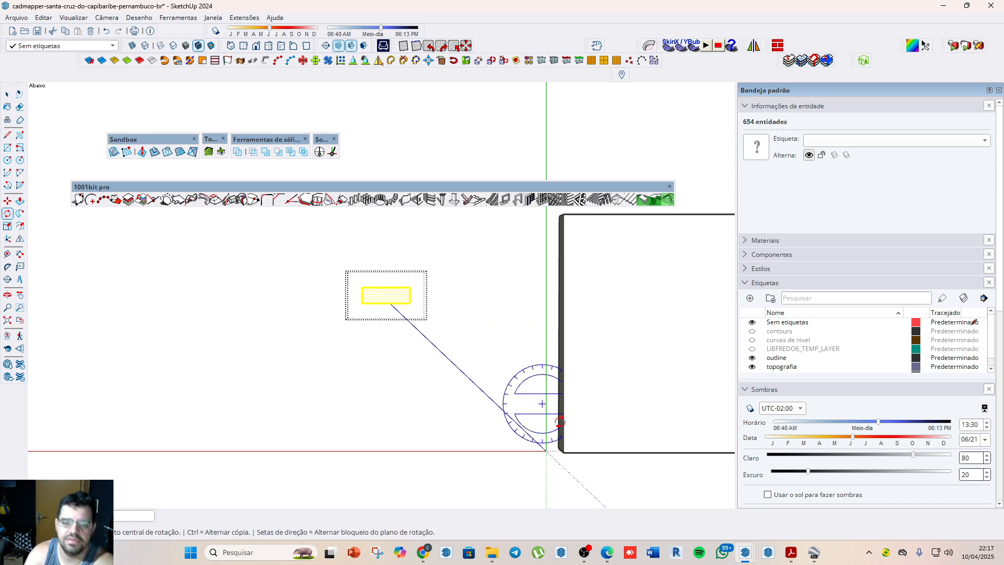
{"action": "key", "text": "space"}
{"action": "left_click", "coordinate": [494, 340]}
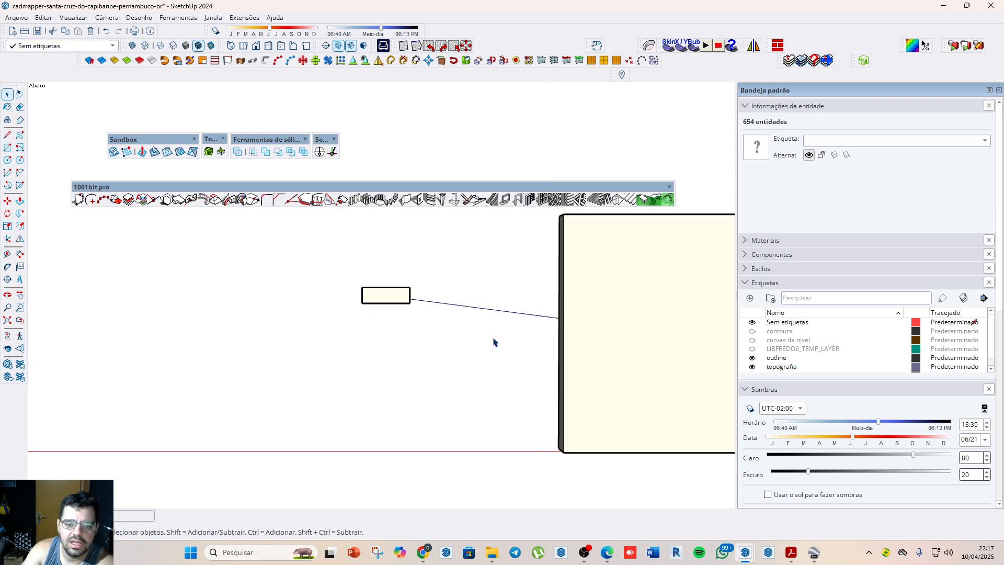
Step: Select the three terrain blocks with their groups, leaving out the lot solid, and create a tag named TERRENOS
{"action": "left_click", "coordinate": [379, 294]}
{"action": "middle_click_drag", "start_coordinate": [465, 262], "coordinate": [314, 372]}
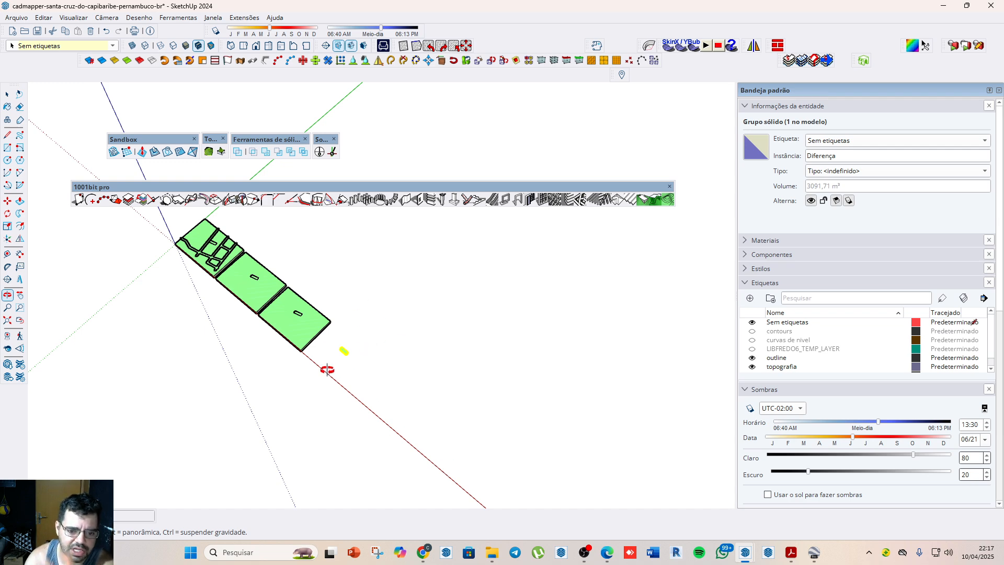
{"action": "left_click_drag", "start_coordinate": [331, 363], "coordinate": [444, 419]}
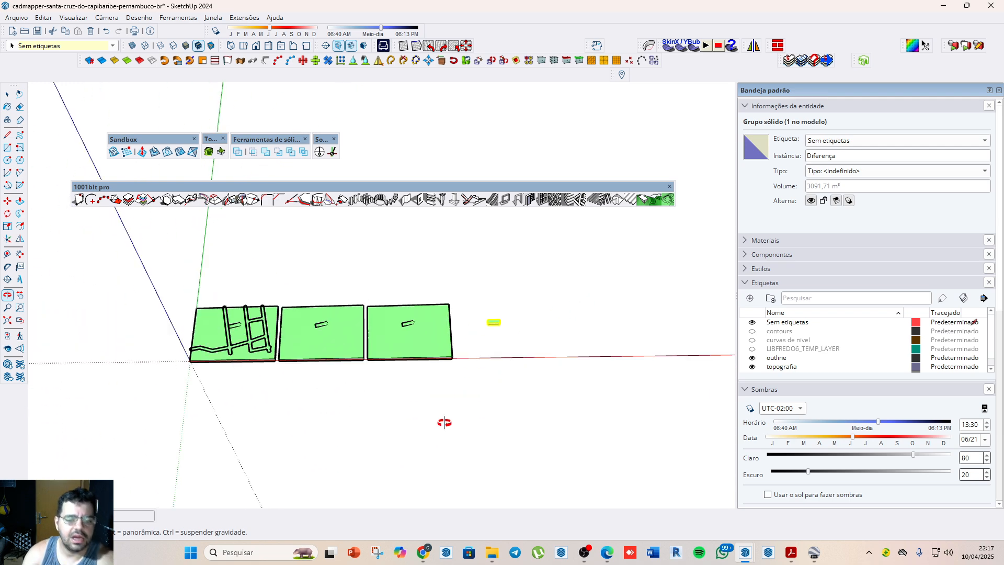
{"action": "key", "text": "space"}
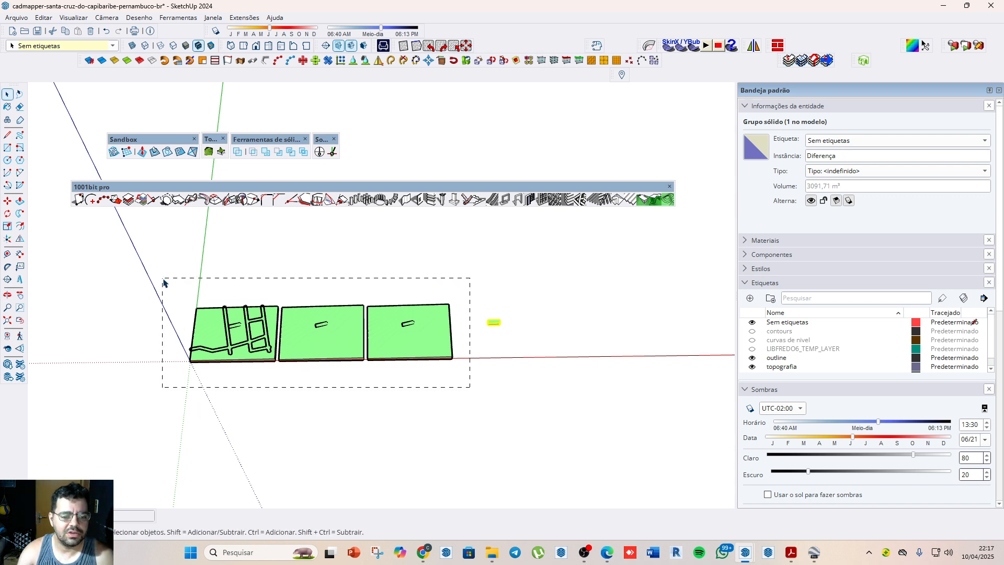
{"action": "left_click_drag", "start_coordinate": [163, 283], "coordinate": [164, 283]}
{"action": "right_click", "coordinate": [240, 326]}
{"action": "mouse_move", "coordinate": [272, 76]}
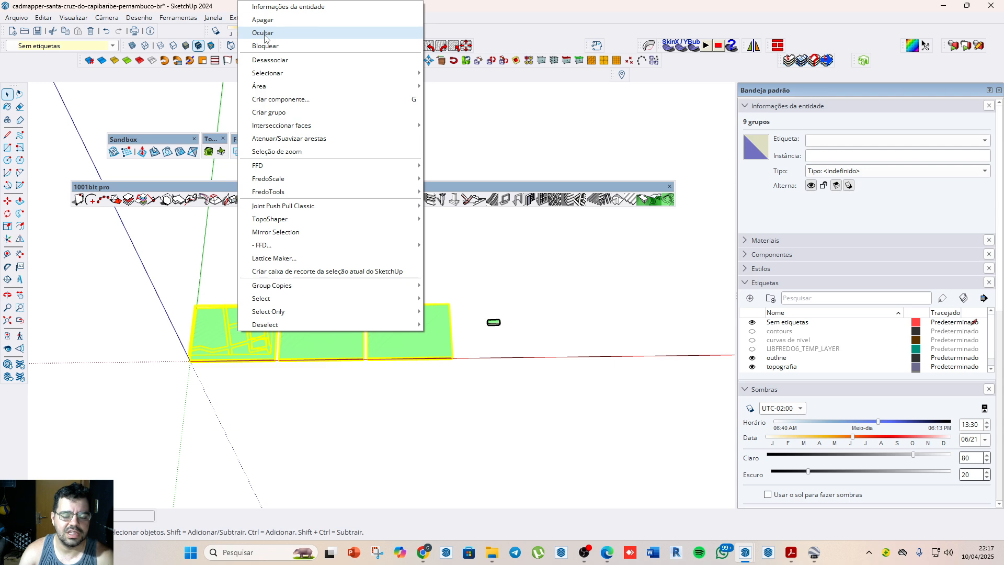
{"action": "left_click", "coordinate": [749, 298]}
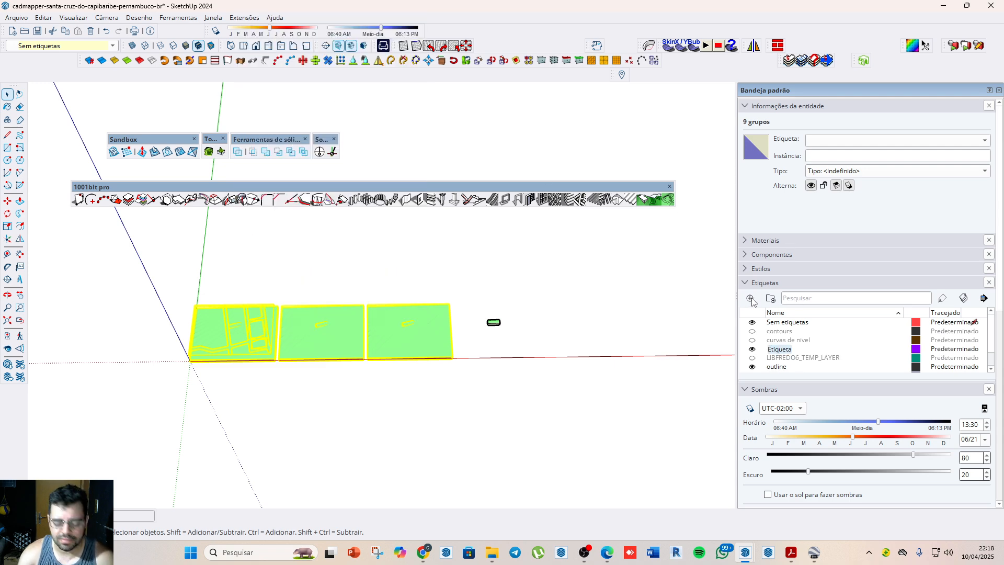
{"action": "type", "text": "TERRENOS"}
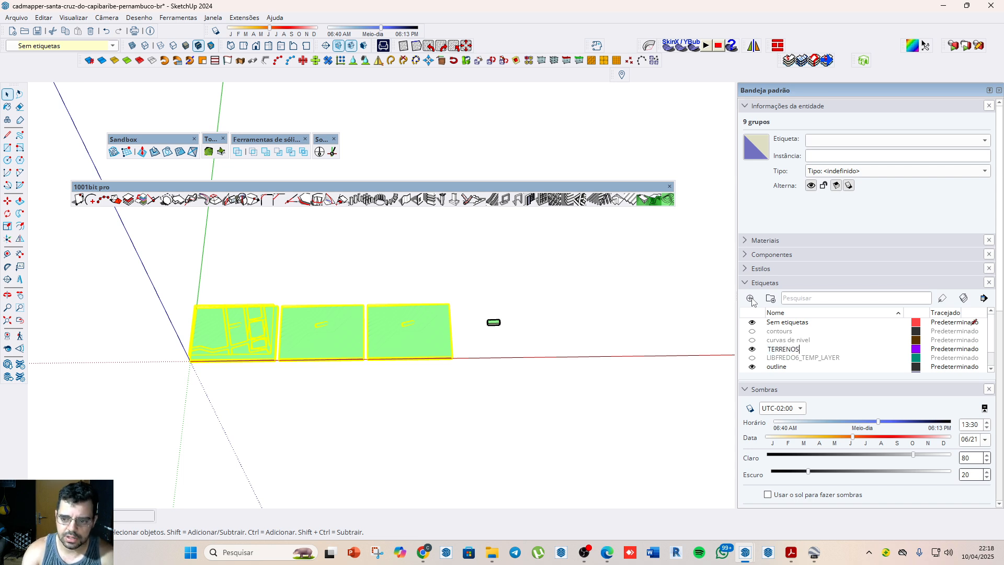
{"action": "key", "text": "Return"}
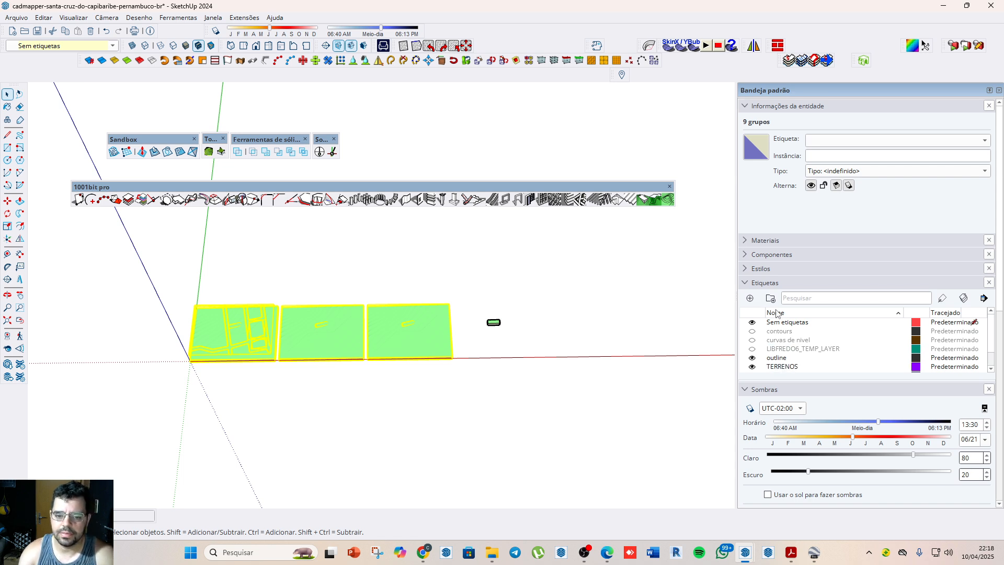
Step: Assign the selected terrain groups to the TERRENOS tag and hide that tag so the lot solid stands alone
{"action": "left_click", "coordinate": [956, 142]}
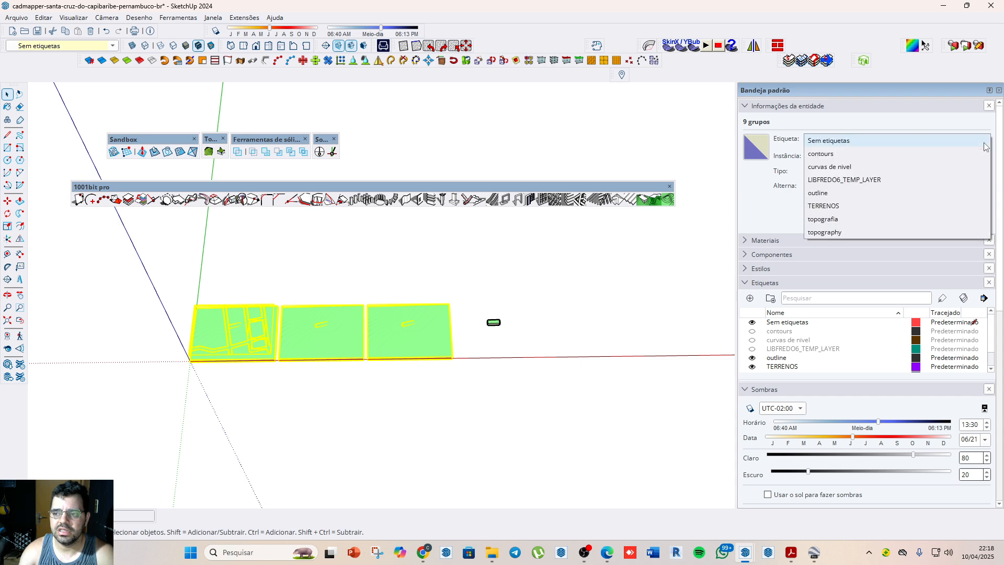
{"action": "left_click", "coordinate": [852, 207]}
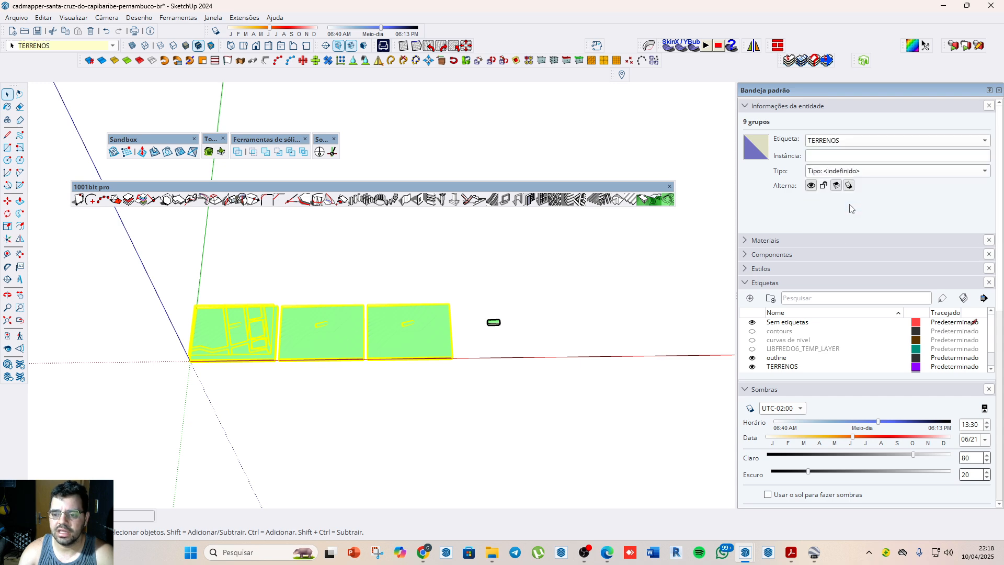
{"action": "left_click", "coordinate": [753, 367]}
{"action": "scroll", "coordinate": [491, 327], "scroll_direction": "up", "scroll_amount": 5}
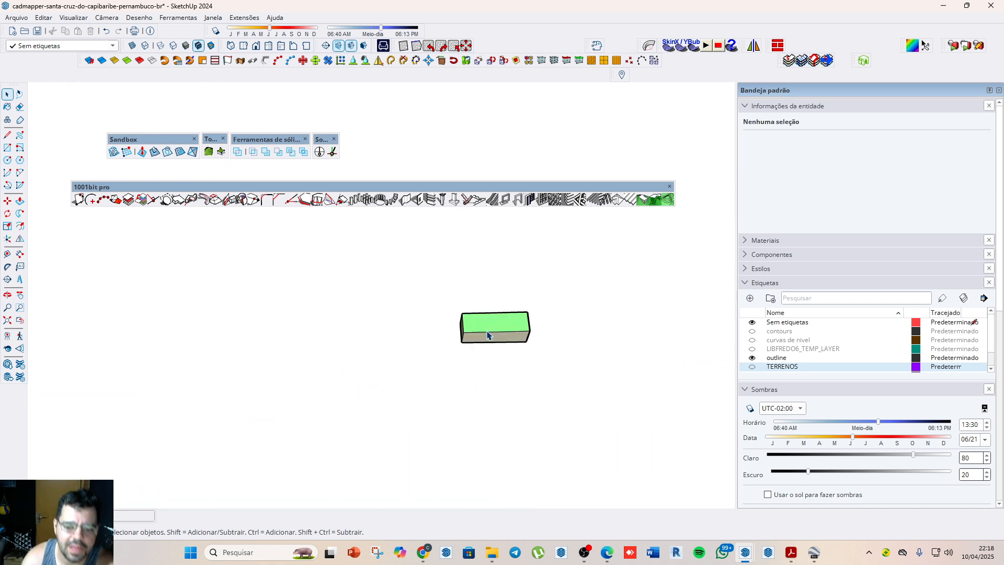
{"action": "scroll", "coordinate": [444, 357], "scroll_direction": "down", "scroll_amount": 2}
{"action": "scroll", "coordinate": [439, 341], "scroll_direction": "up", "scroll_amount": 6}
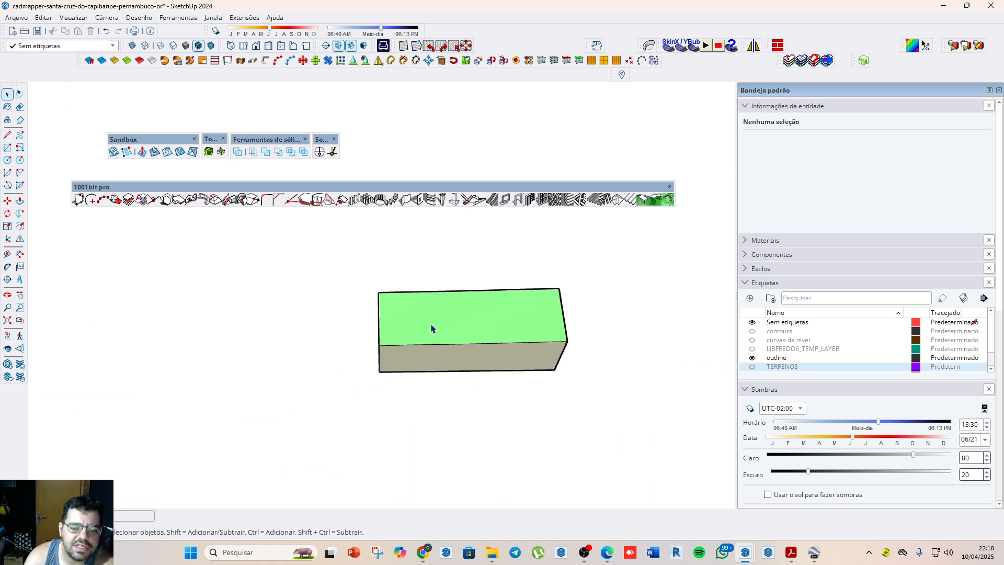
Step: Draw a small freehand rectangle on the ground plane just in front of the lot solid
{"action": "left_click", "coordinate": [432, 328]}
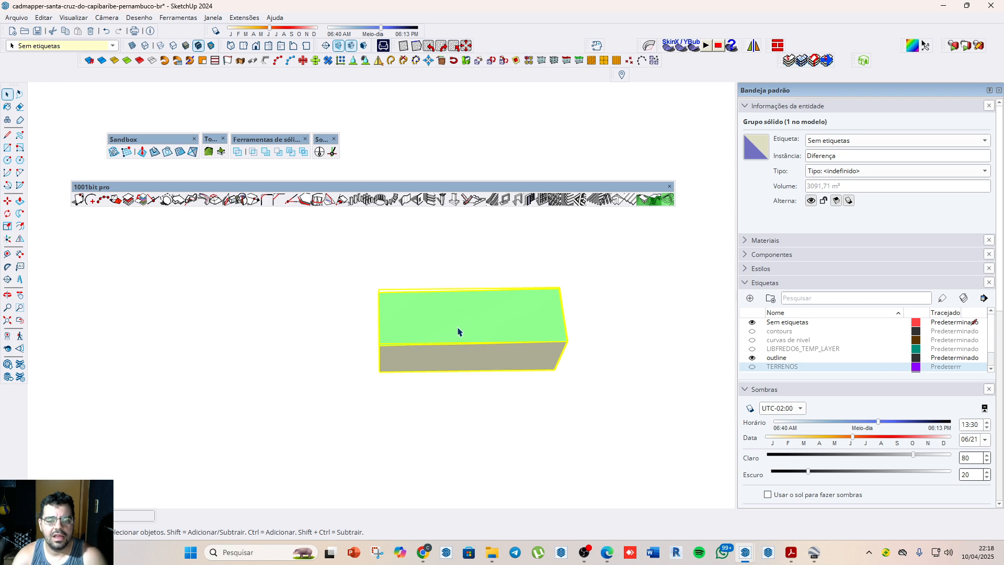
{"action": "key", "text": "r"}
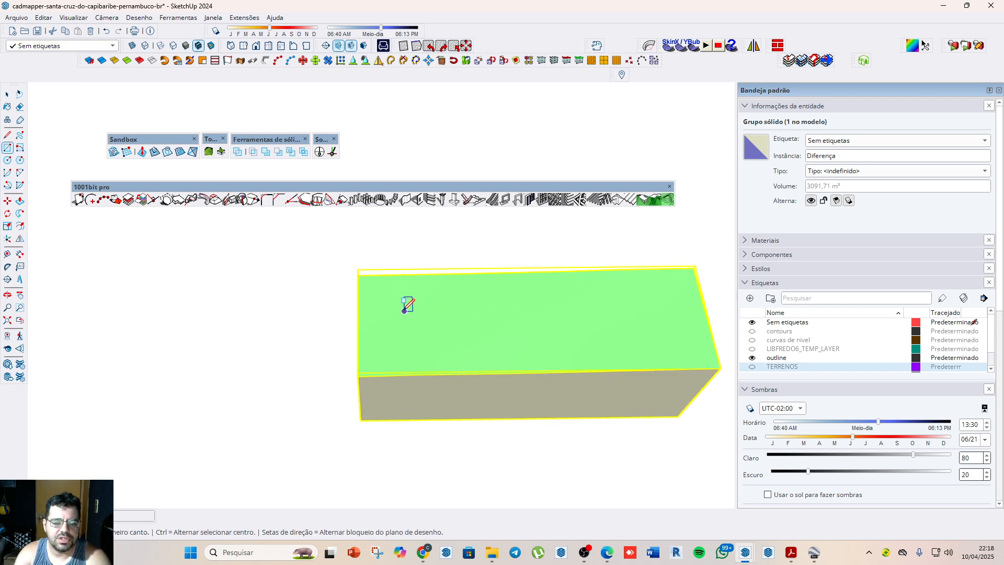
{"action": "scroll", "coordinate": [403, 311], "scroll_direction": "up", "scroll_amount": 3}
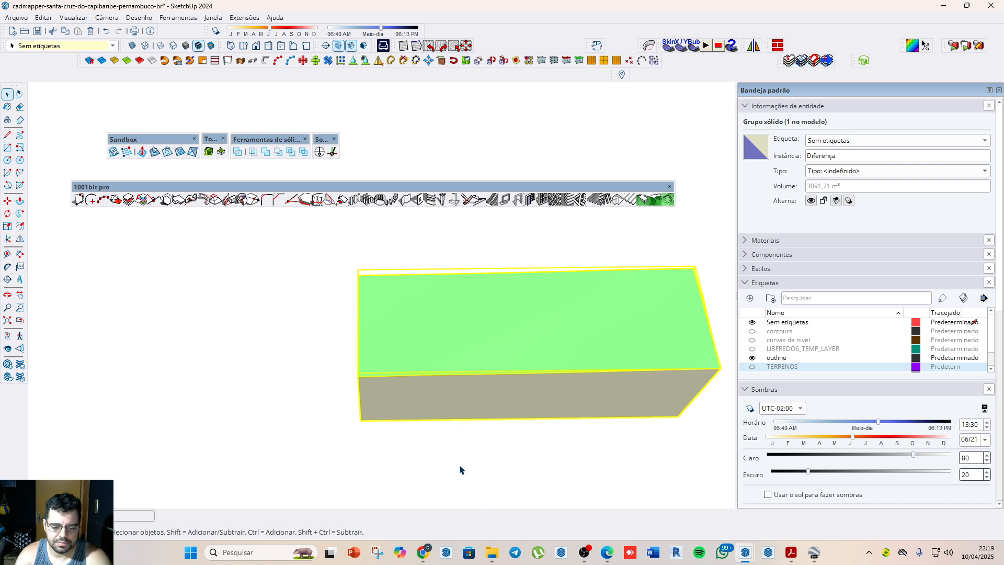
{"action": "scroll", "coordinate": [470, 353], "scroll_direction": "down", "scroll_amount": 2}
{"action": "left_click", "coordinate": [424, 437]}
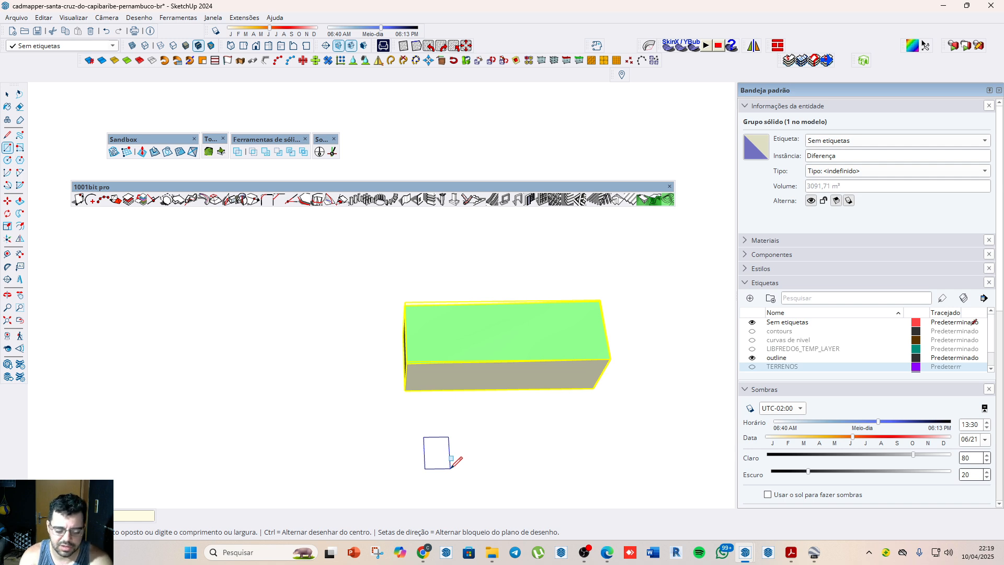
{"action": "left_click", "coordinate": [458, 463]}
{"action": "key", "text": "space"}
Step: Move the whole small rectangle by its near corner onto the sloped green surface of the lot solid
{"action": "double_click", "coordinate": [448, 449]}
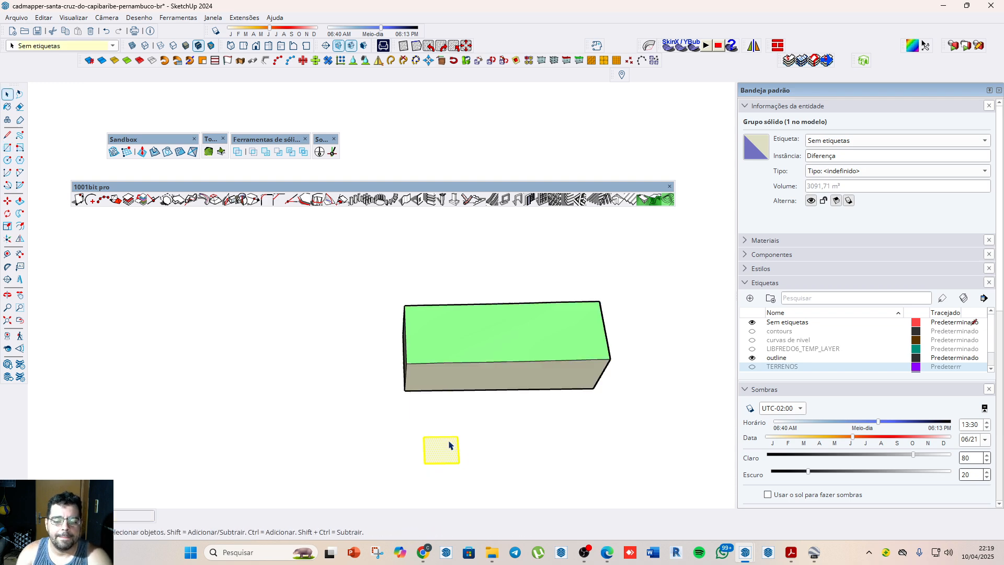
{"action": "key", "text": "m"}
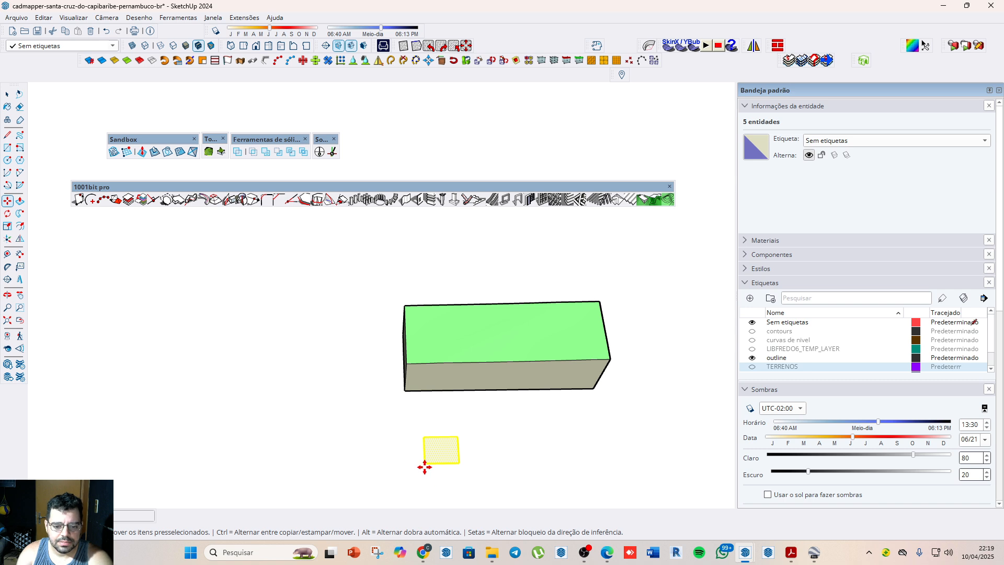
{"action": "left_click", "coordinate": [424, 463]}
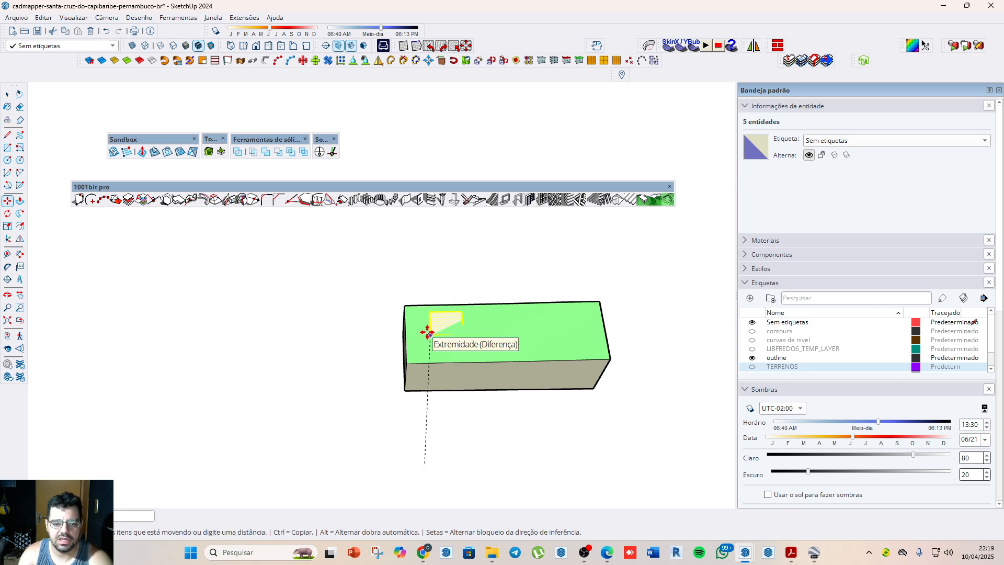
{"action": "left_click", "coordinate": [426, 330]}
{"action": "scroll", "coordinate": [437, 285], "scroll_direction": "up", "scroll_amount": 3}
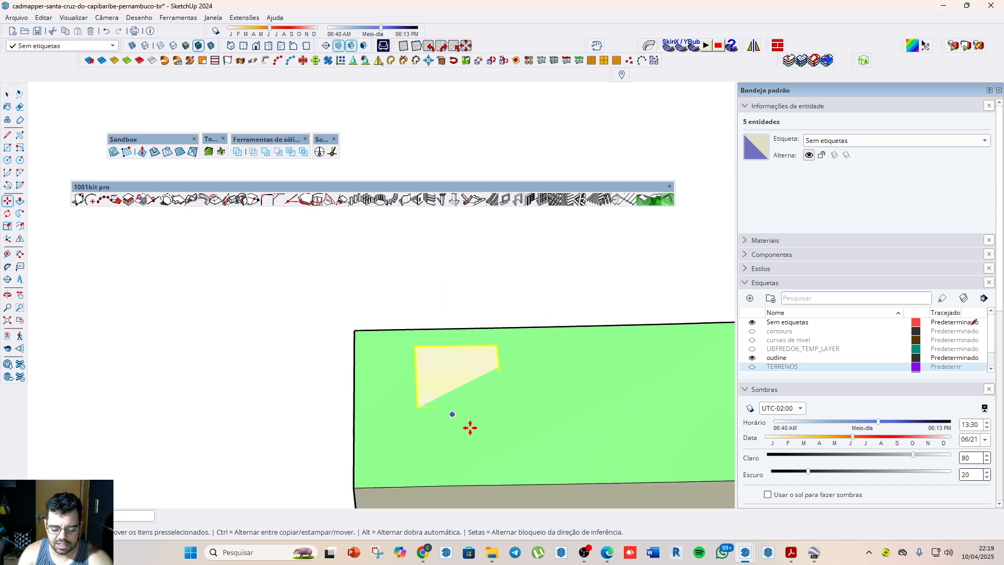
Step: Place the drawing axes origin at the lot solid's lower front corner, aligned with its front and long side edges
{"action": "middle_click_drag", "start_coordinate": [444, 417], "coordinate": [808, 408]}
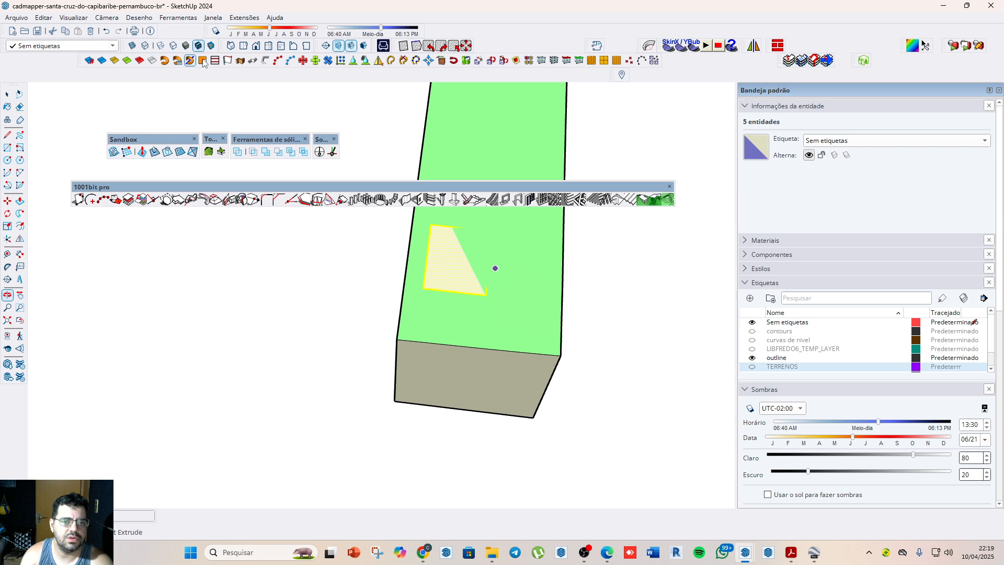
{"action": "left_click", "coordinate": [247, 48]}
{"action": "middle_click_drag", "start_coordinate": [349, 318], "coordinate": [455, 370]}
{"action": "key", "text": "space"}
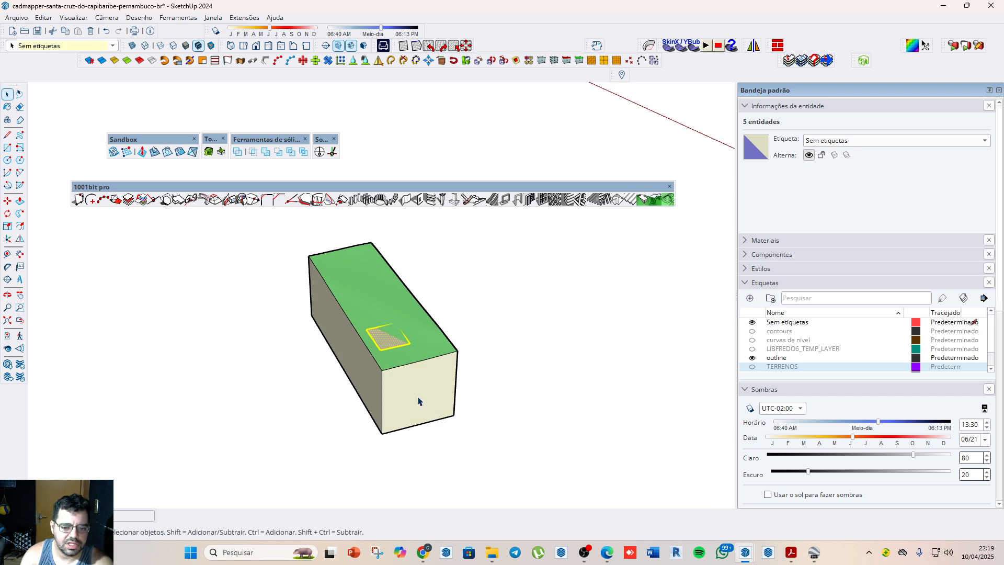
{"action": "left_click", "coordinate": [418, 402]}
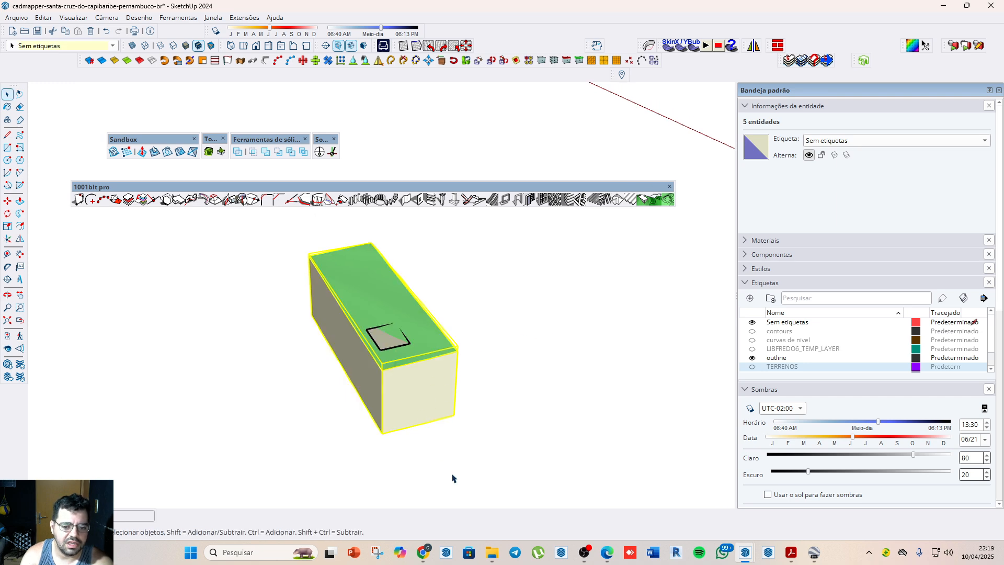
{"action": "left_click", "coordinate": [8, 239]}
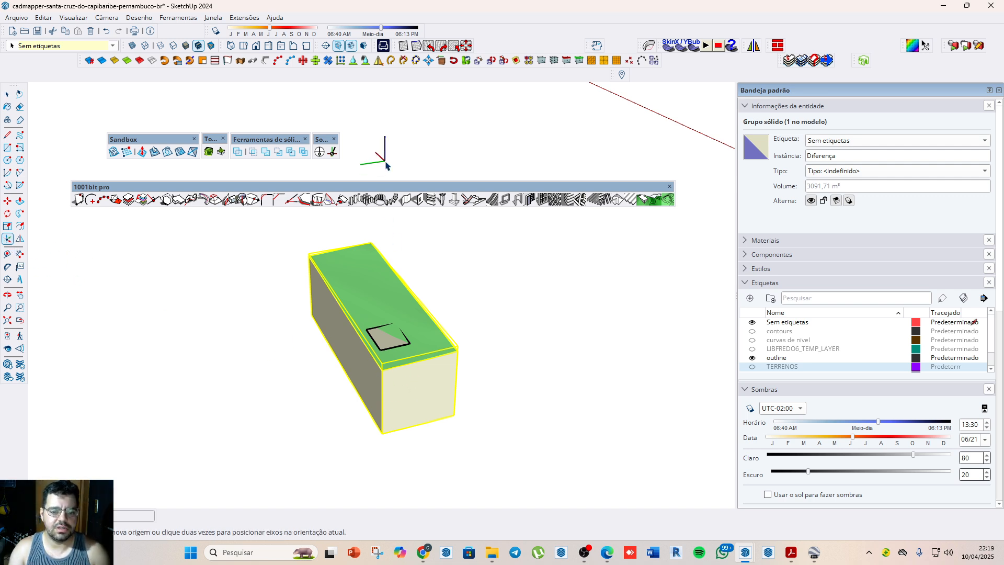
{"action": "left_click", "coordinate": [382, 433]}
{"action": "left_click", "coordinate": [400, 428]}
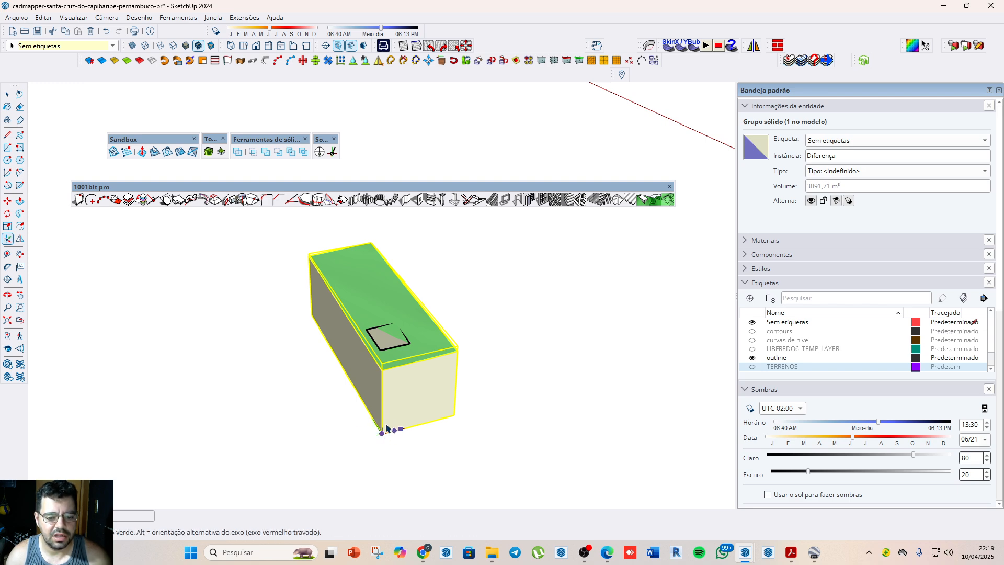
{"action": "left_click", "coordinate": [370, 417]}
{"action": "scroll", "coordinate": [371, 421], "scroll_direction": "down", "scroll_amount": 3}
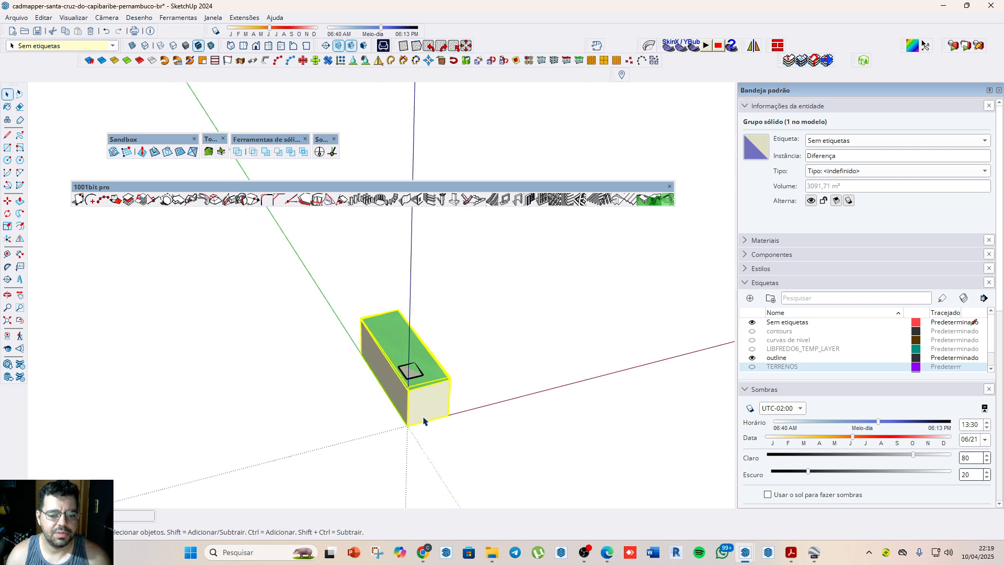
Step: In the top view, draw a second small rectangle 5 m wide on the ground plane beside the lot solid
{"action": "left_click", "coordinate": [243, 46]}
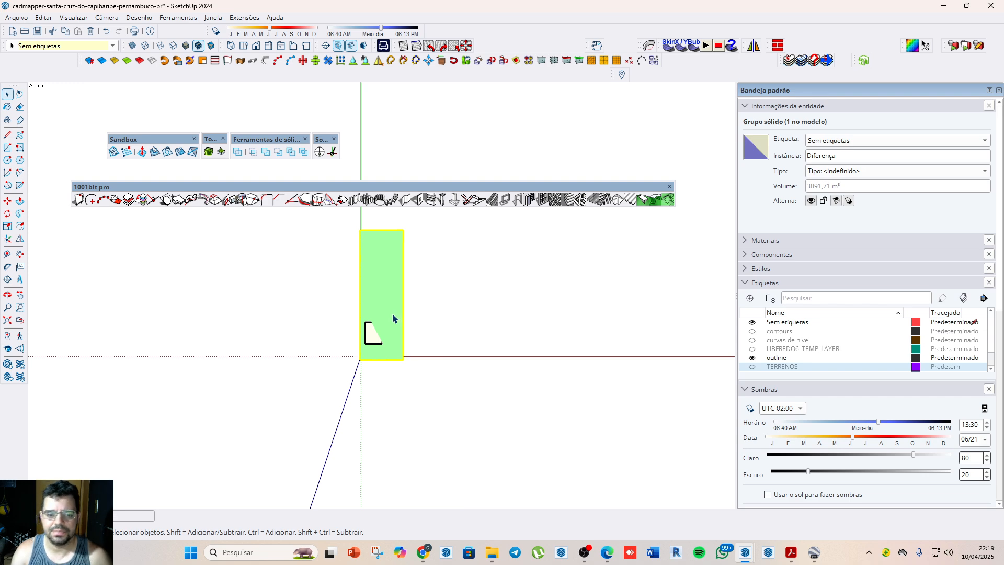
{"action": "scroll", "coordinate": [399, 336], "scroll_direction": "up", "scroll_amount": 4}
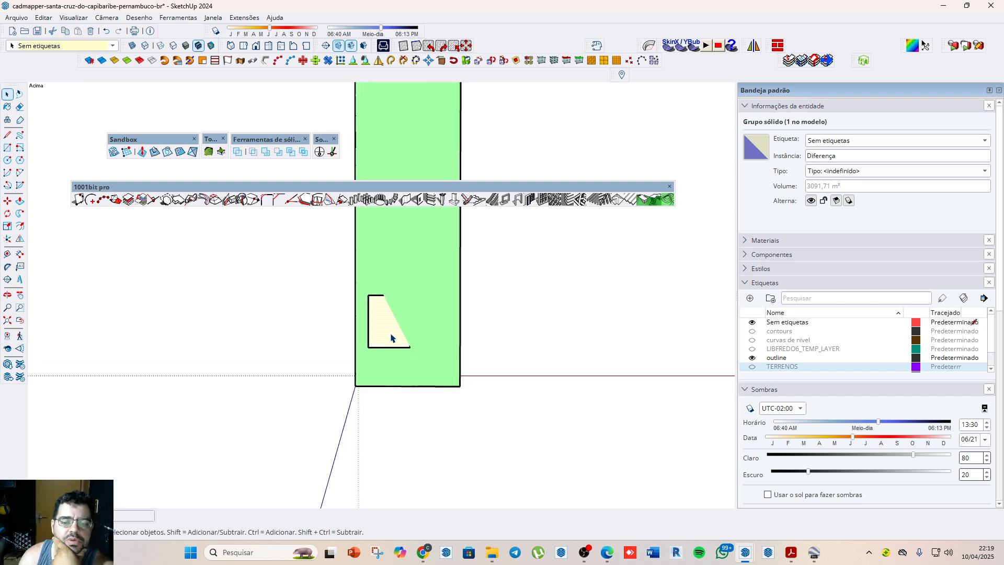
{"action": "double_click", "coordinate": [380, 326]}
{"action": "double_click", "coordinate": [384, 331]}
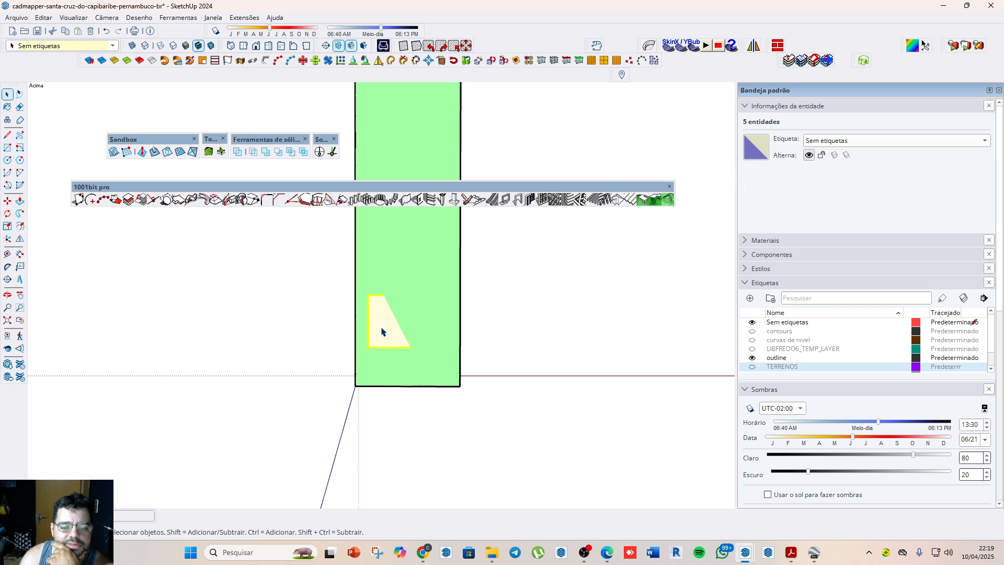
{"action": "scroll", "coordinate": [383, 339], "scroll_direction": "down", "scroll_amount": 3}
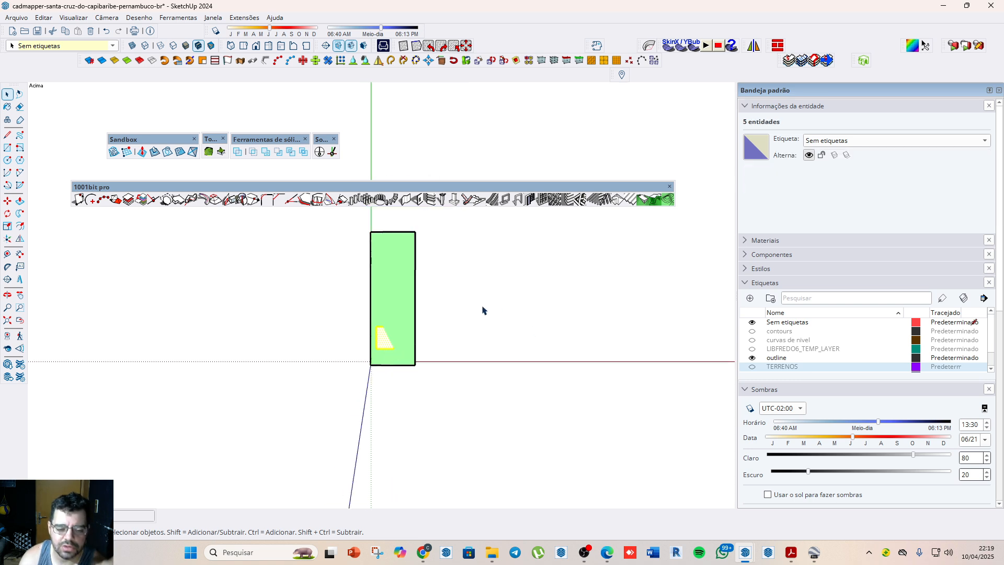
{"action": "key", "text": "r"}
{"action": "left_click", "coordinate": [438, 325]}
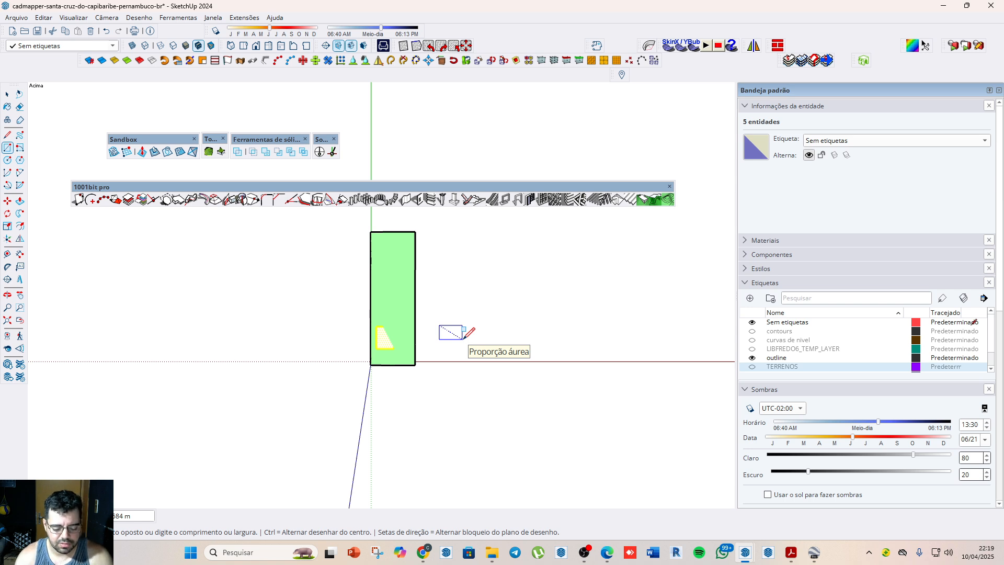
{"action": "type", "text": "1"}
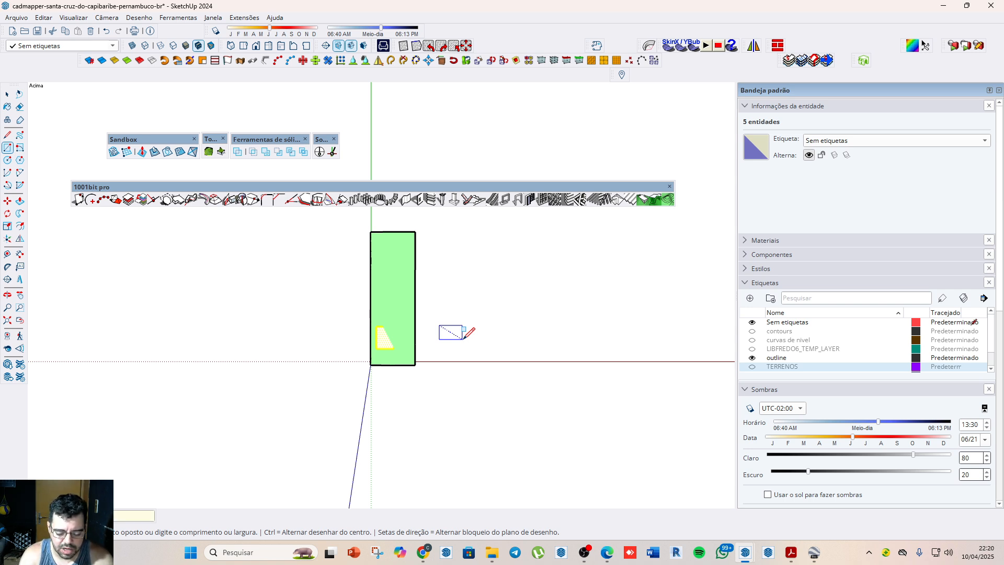
{"action": "key", "text": "Return"}
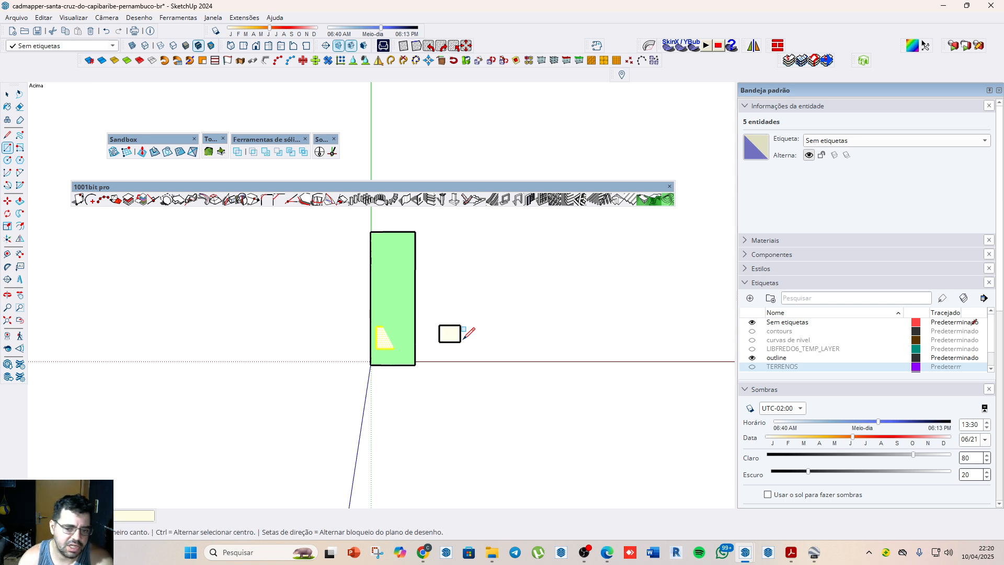
{"action": "key", "text": "space"}
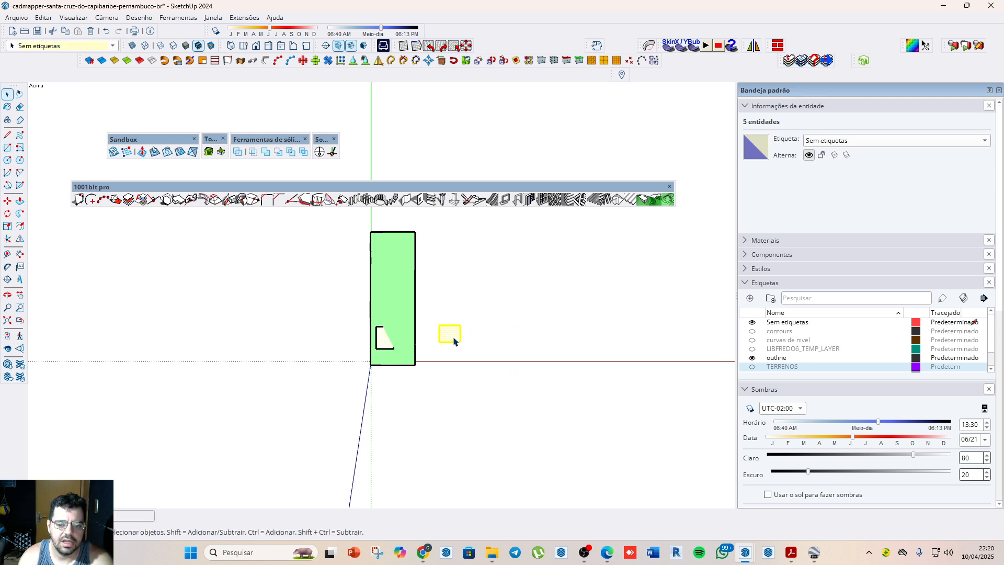
Step: Move the whole new rectangle by its near corner onto the far end of the lot's green surface
{"action": "key", "text": "m"}
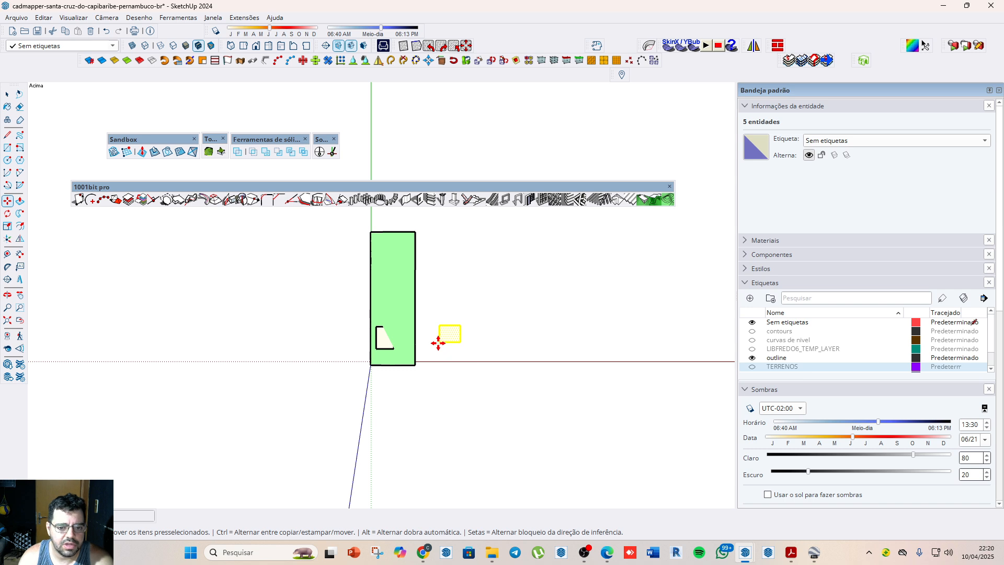
{"action": "left_click", "coordinate": [437, 341]}
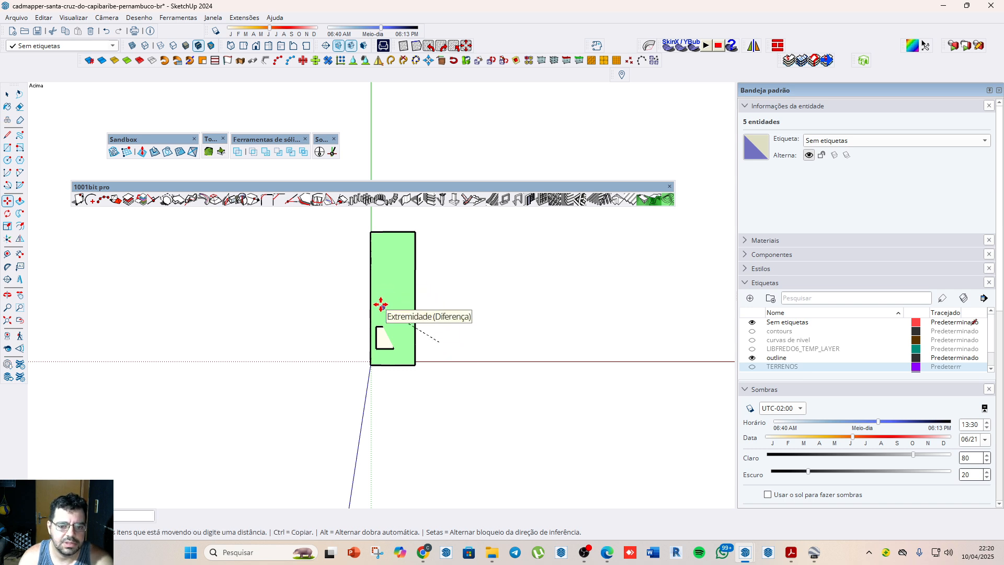
{"action": "left_click", "coordinate": [378, 254]}
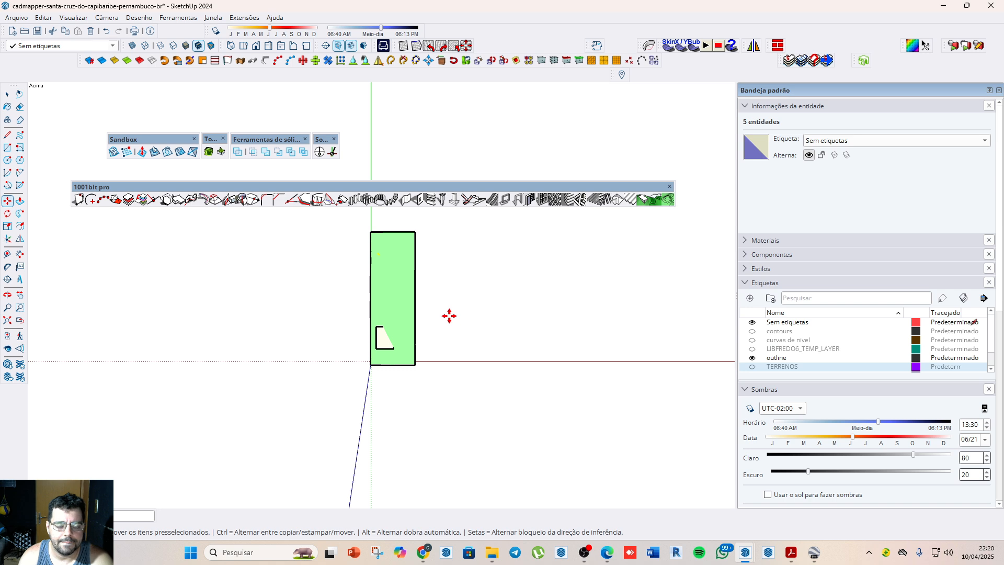
Step: Copy the far rectangle to the middle of the lot's green surface, then clear the selection
{"action": "key", "text": "ctrl"}
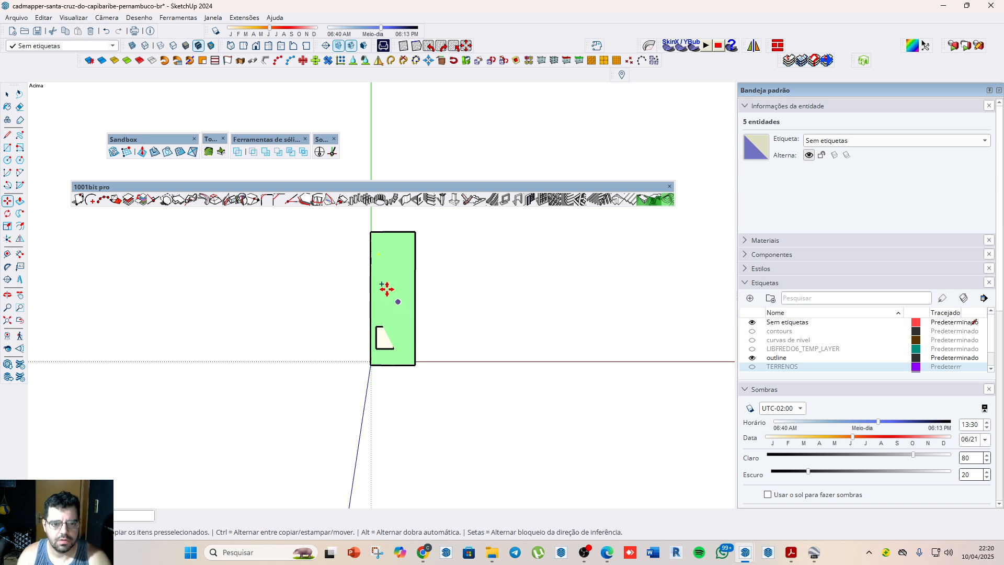
{"action": "left_click", "coordinate": [377, 254]}
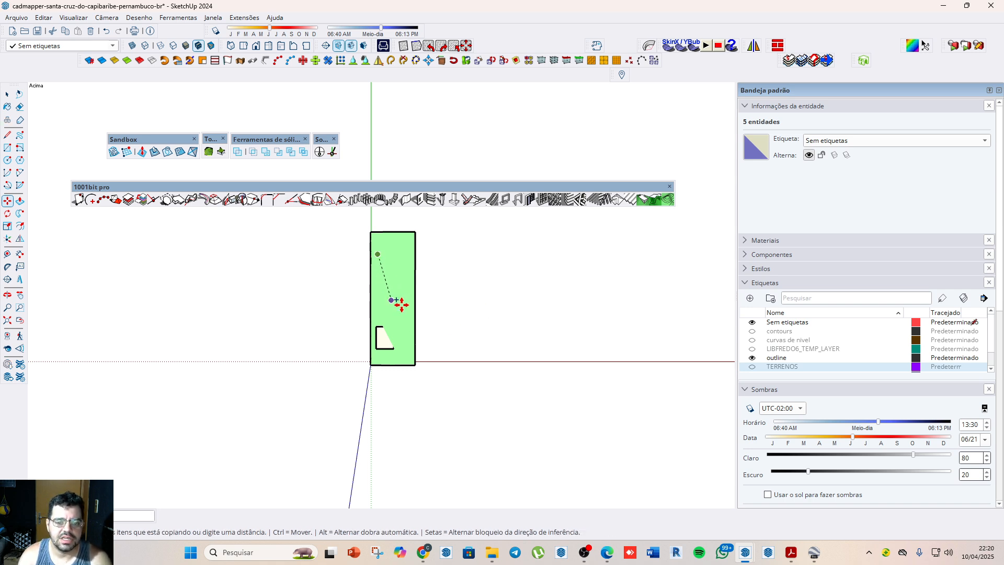
{"action": "key", "text": "ctrl"}
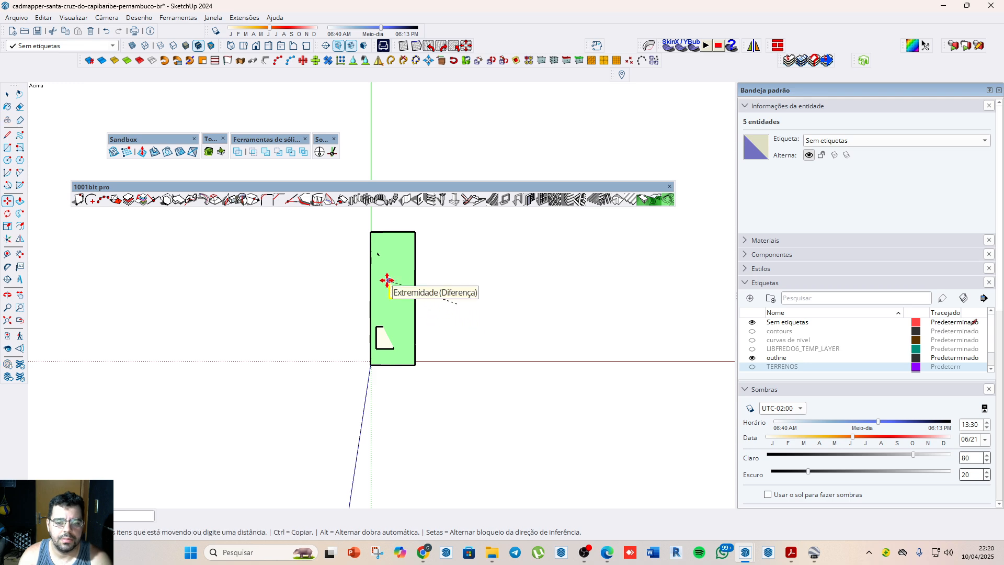
{"action": "left_click", "coordinate": [389, 281]}
{"action": "scroll", "coordinate": [405, 303], "scroll_direction": "up", "scroll_amount": 3}
{"action": "key", "text": "space"}
{"action": "left_click", "coordinate": [504, 352]}
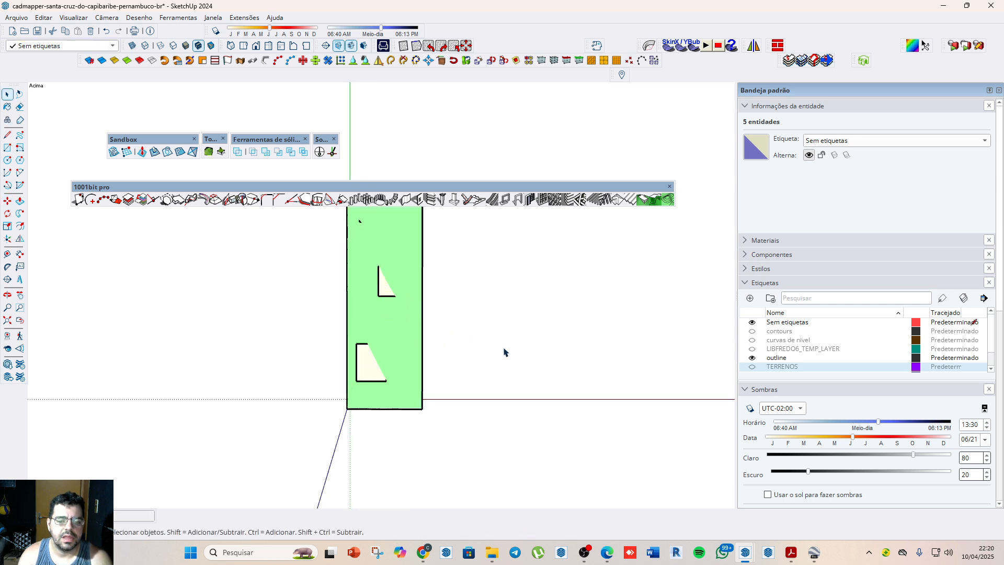
{"action": "scroll", "coordinate": [406, 306], "scroll_direction": "down", "scroll_amount": 2}
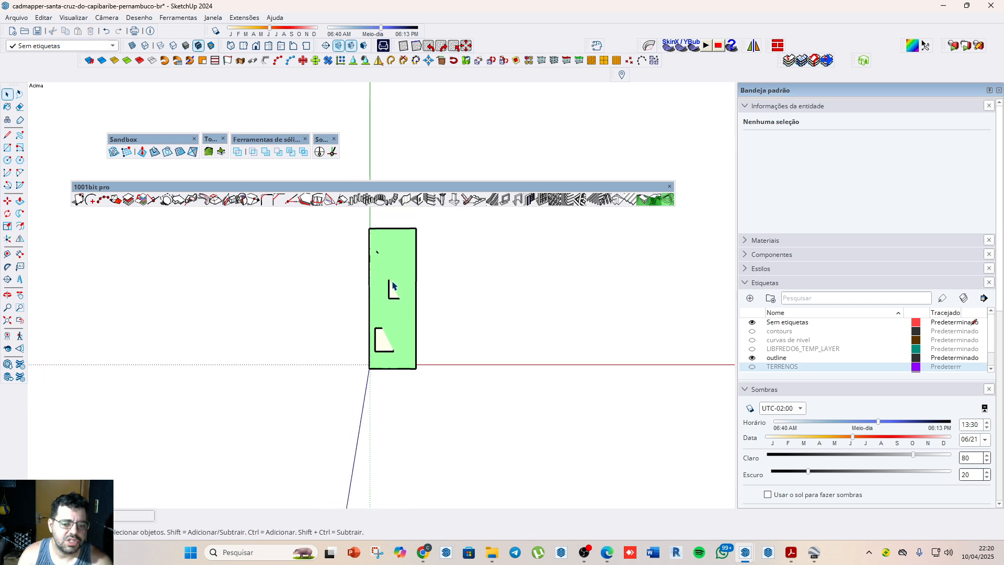
{"action": "left_click", "coordinate": [379, 258]}
{"action": "left_click", "coordinate": [377, 252]}
{"action": "left_click", "coordinate": [377, 252]}
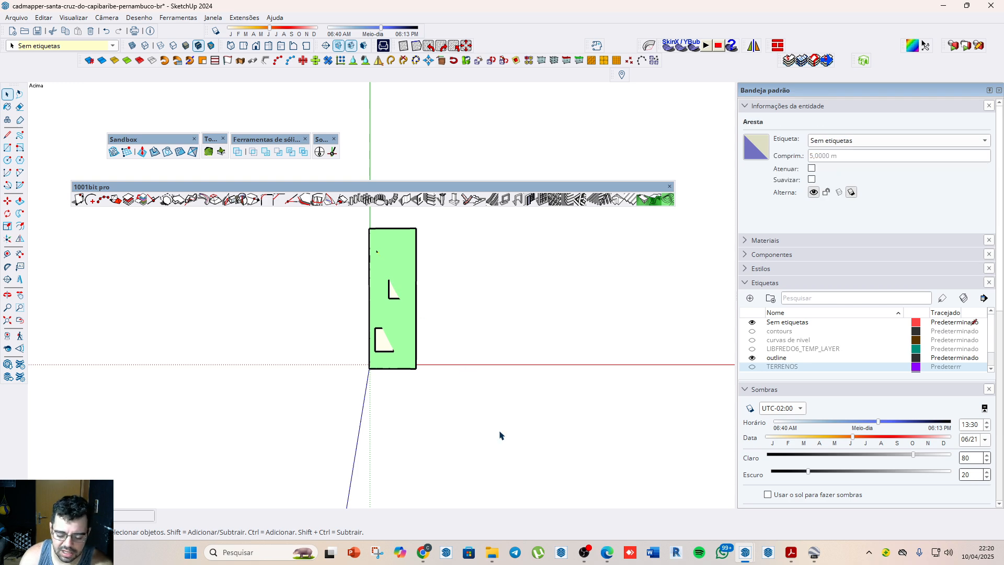
{"action": "middle_click_drag", "start_coordinate": [503, 445], "coordinate": [387, 293]}
{"action": "scroll", "coordinate": [397, 283], "scroll_direction": "up", "scroll_amount": 5}
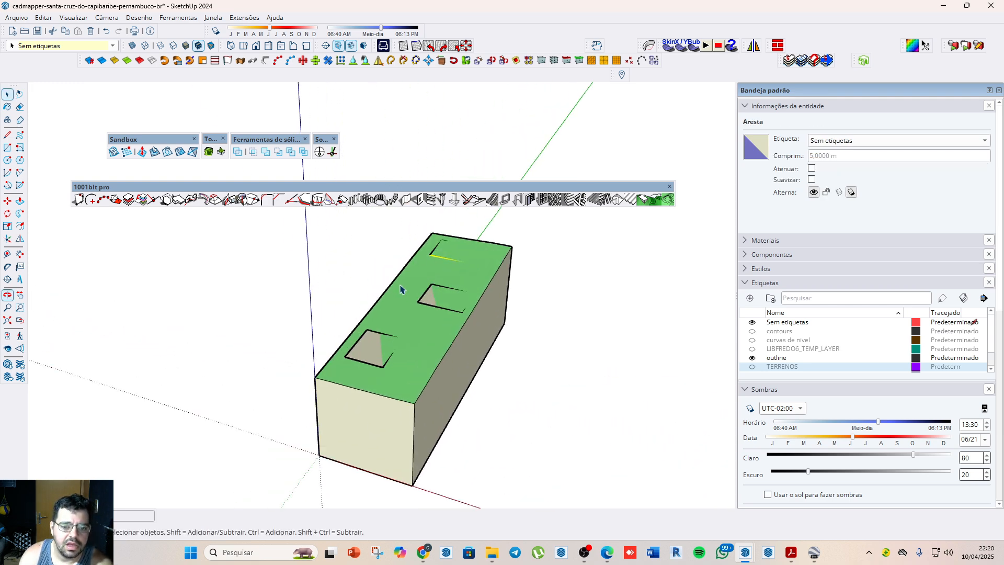
{"action": "left_click", "coordinate": [455, 242]}
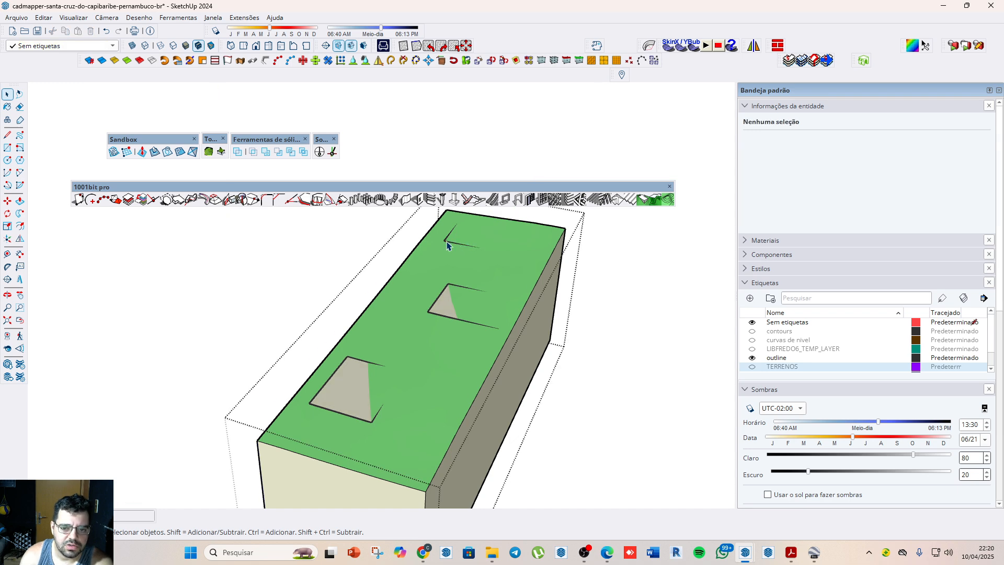
{"action": "triple_click", "coordinate": [446, 241]}
{"action": "left_click", "coordinate": [666, 384]}
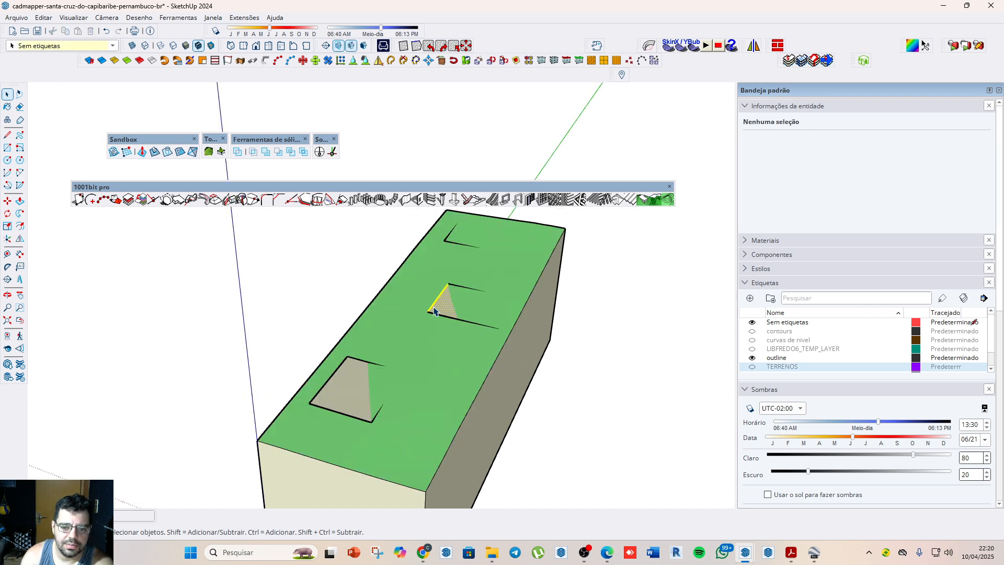
Step: Make the middle rectangle and the front rectangle on the lot surface into two separate groups
{"action": "double_click", "coordinate": [448, 307]}
{"action": "right_click", "coordinate": [446, 308]}
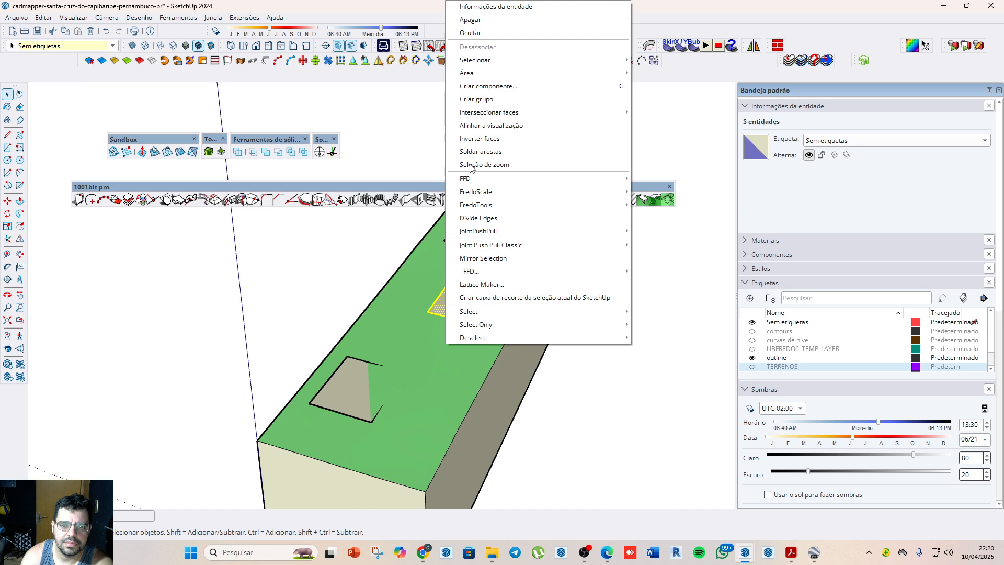
{"action": "left_click", "coordinate": [486, 101]}
{"action": "left_click", "coordinate": [332, 394]}
{"action": "double_click", "coordinate": [331, 399]}
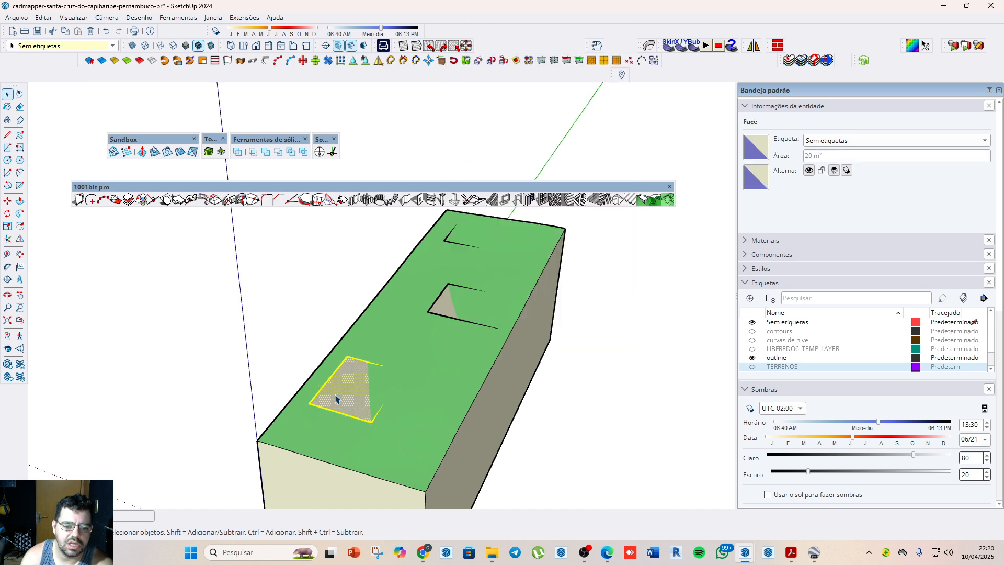
{"action": "right_click", "coordinate": [334, 396]}
{"action": "left_click", "coordinate": [383, 154]}
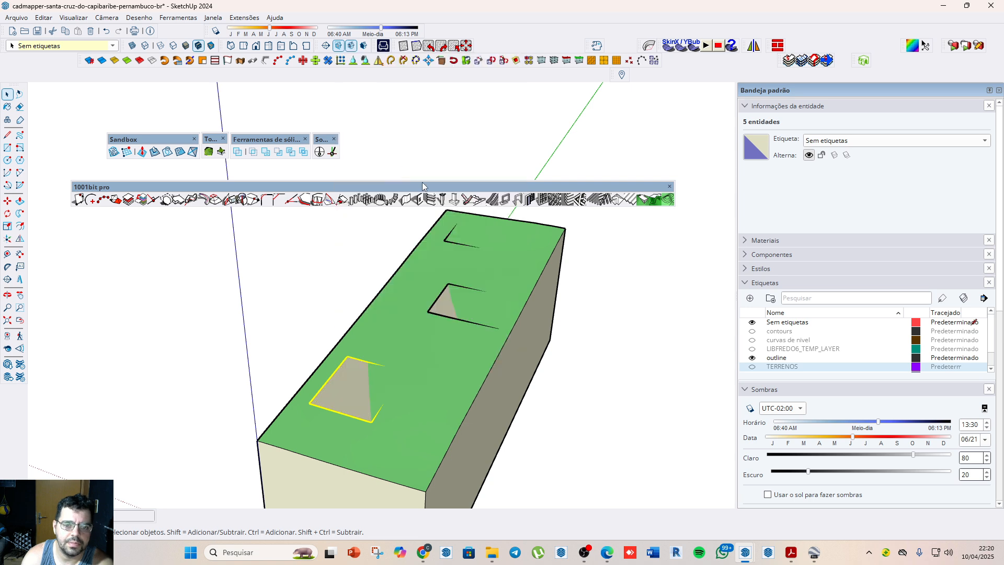
Step: Group the face and edges of the rectangle at the far end of the lot surface
{"action": "left_click", "coordinate": [447, 241]}
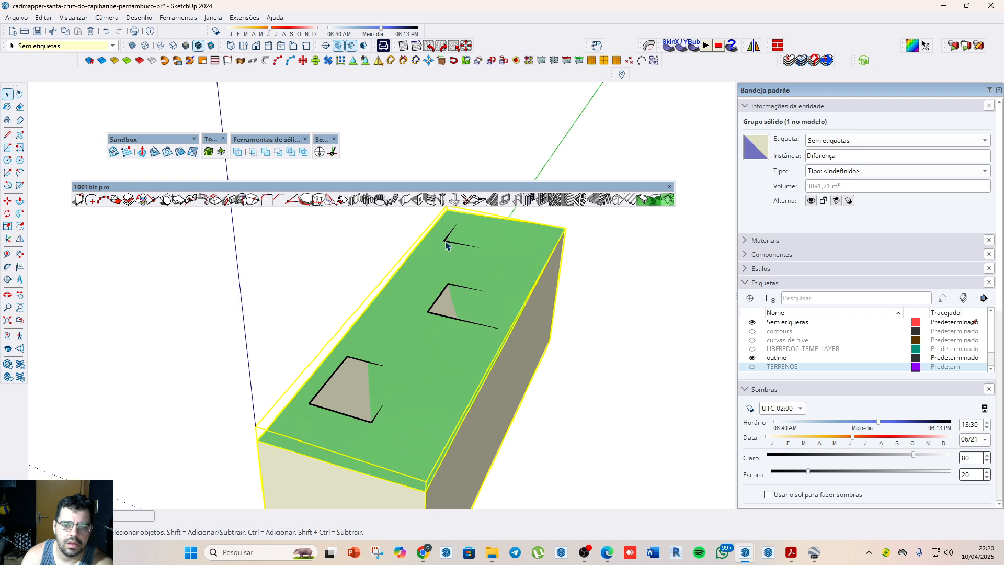
{"action": "double_click", "coordinate": [445, 245]}
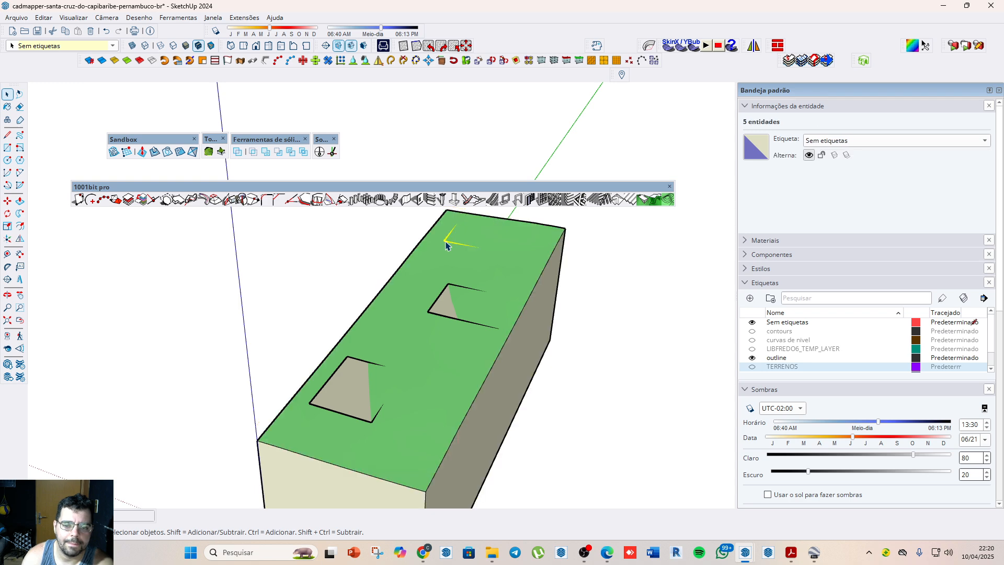
{"action": "right_click", "coordinate": [445, 243]}
{"action": "left_click", "coordinate": [478, 100]}
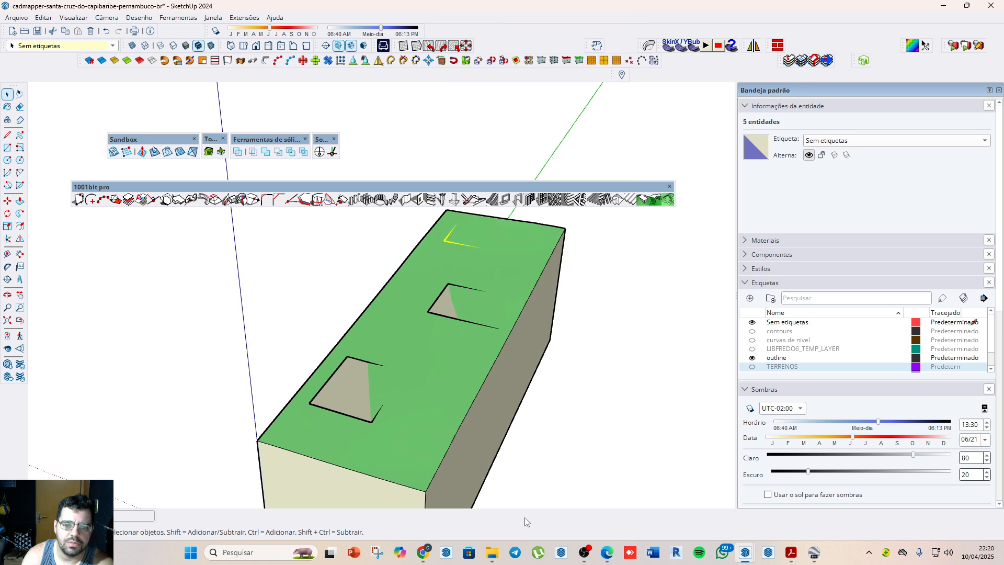
{"action": "left_click", "coordinate": [617, 403]}
Step: Detach the JHS PowerBar toolbar and float it just below the 1001bit pro toolbar
{"action": "scroll", "coordinate": [431, 464], "scroll_direction": "down", "scroll_amount": 2}
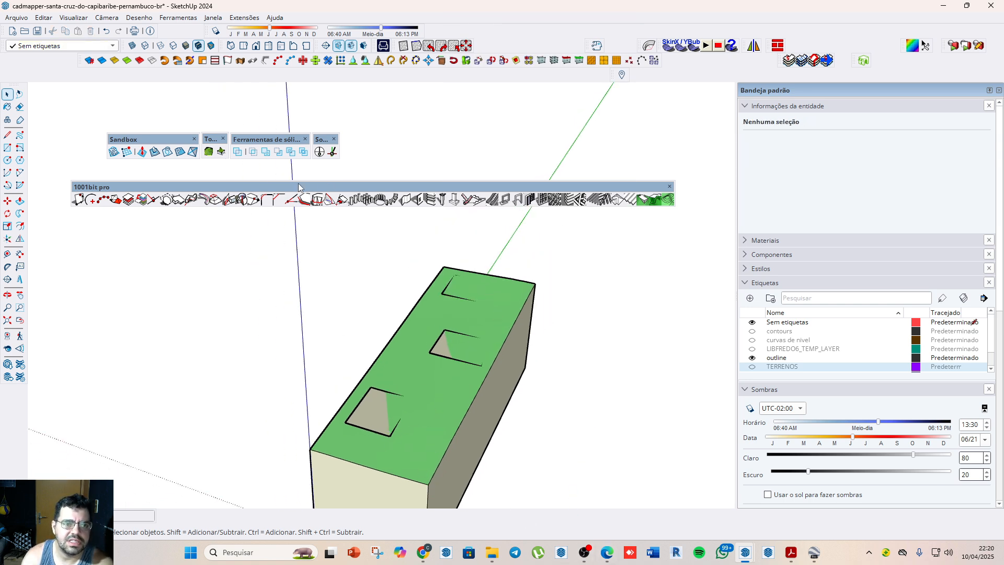
{"action": "left_click_drag", "start_coordinate": [81, 60], "coordinate": [86, 222]}
{"action": "scroll", "coordinate": [481, 322], "scroll_direction": "down", "scroll_amount": 2}
{"action": "scroll", "coordinate": [481, 322], "scroll_direction": "down", "scroll_amount": 1}
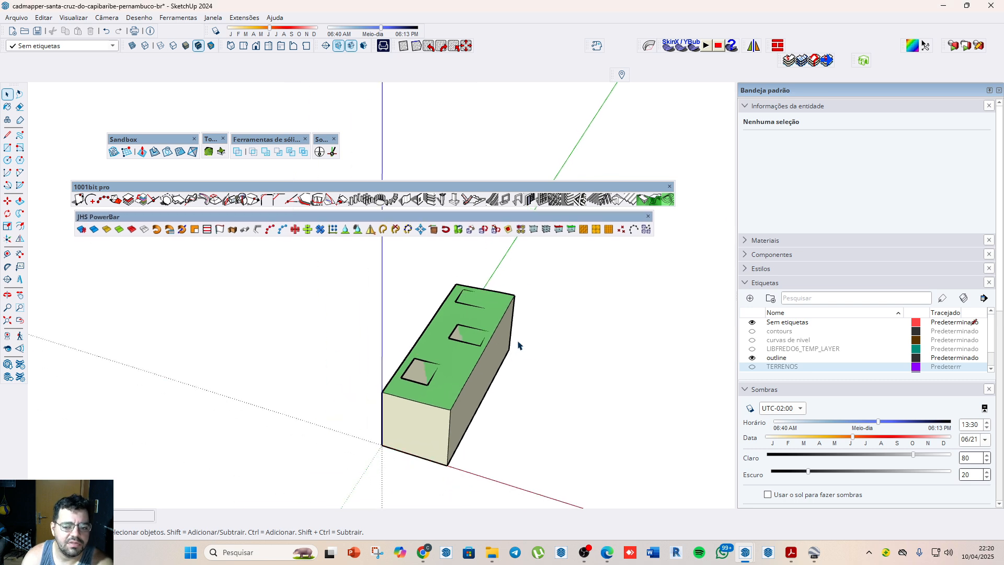
{"action": "key", "text": "o"}
{"action": "left_click_drag", "start_coordinate": [522, 289], "coordinate": [598, 381]}
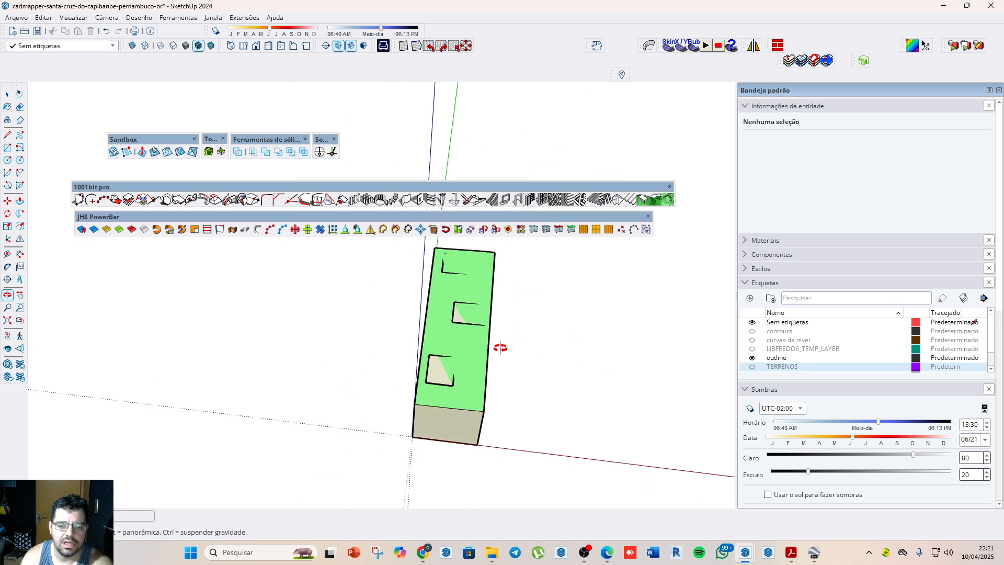
Step: Copy the lot solid along the red axis, clear of the original, and multiply it 4x to make a row of evenly spaced copies
{"action": "left_click_drag", "start_coordinate": [497, 347], "coordinate": [505, 384]}
{"action": "scroll", "coordinate": [505, 384], "scroll_direction": "down", "scroll_amount": 3}
{"action": "scroll", "coordinate": [481, 383], "scroll_direction": "up", "scroll_amount": 2}
{"action": "left_click", "coordinate": [480, 382]}
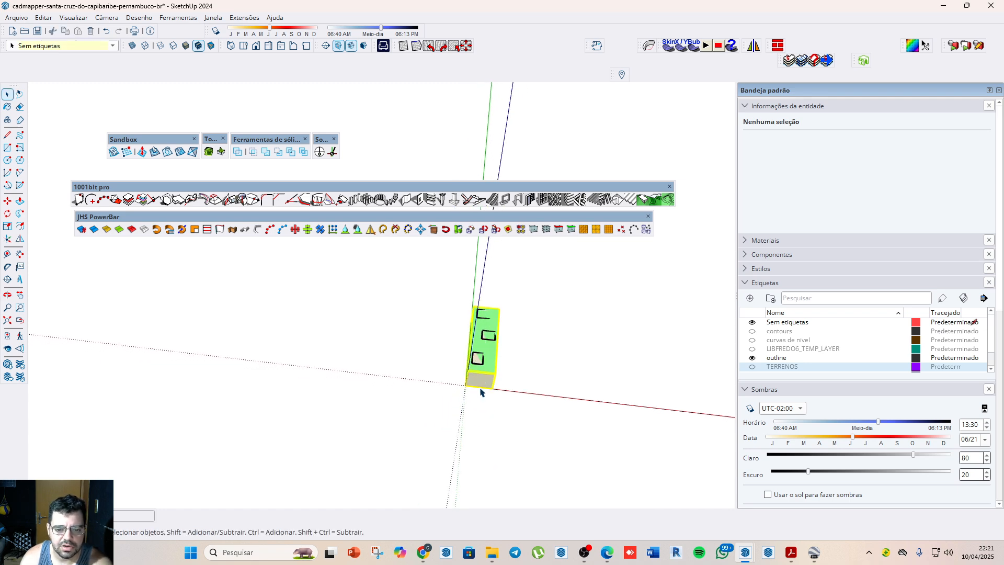
{"action": "scroll", "coordinate": [484, 381], "scroll_direction": "up", "scroll_amount": 3}
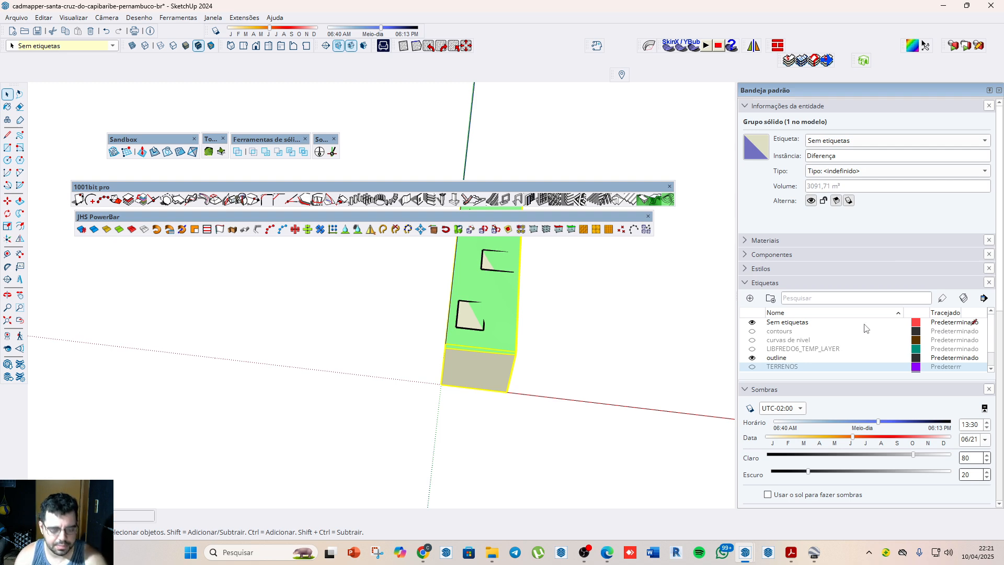
{"action": "key", "text": "m"}
{"action": "left_click", "coordinate": [442, 385]}
{"action": "key", "text": "ctrl"}
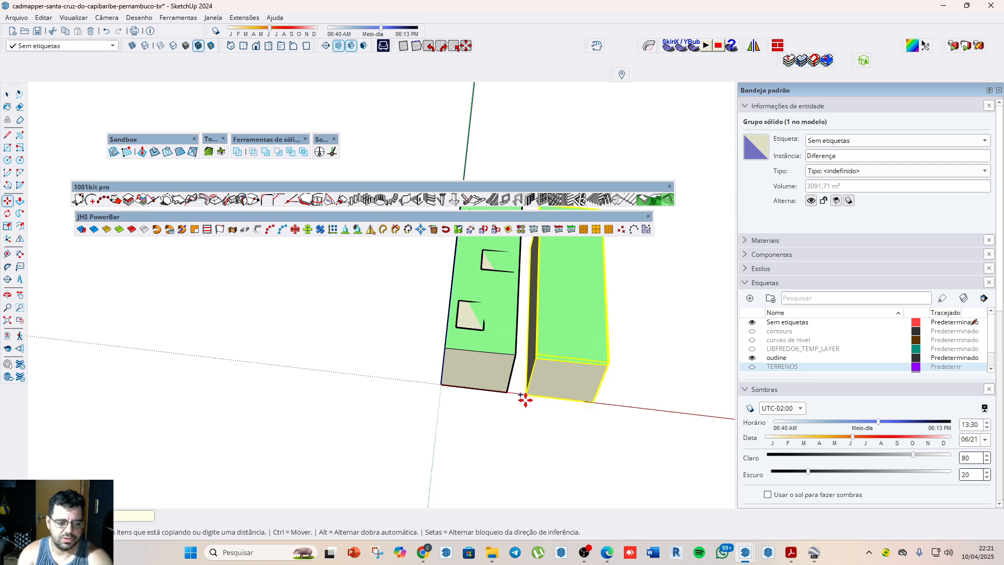
{"action": "key", "text": "Return"}
{"action": "scroll", "coordinate": [525, 400], "scroll_direction": "down", "scroll_amount": 4}
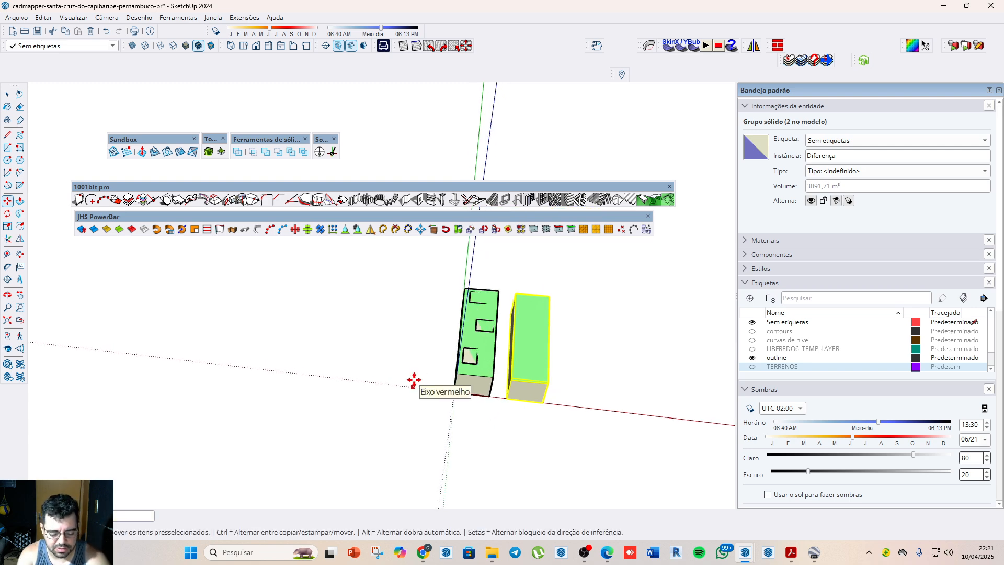
{"action": "type", "text": "4x"}
{"action": "key", "text": "Return"}
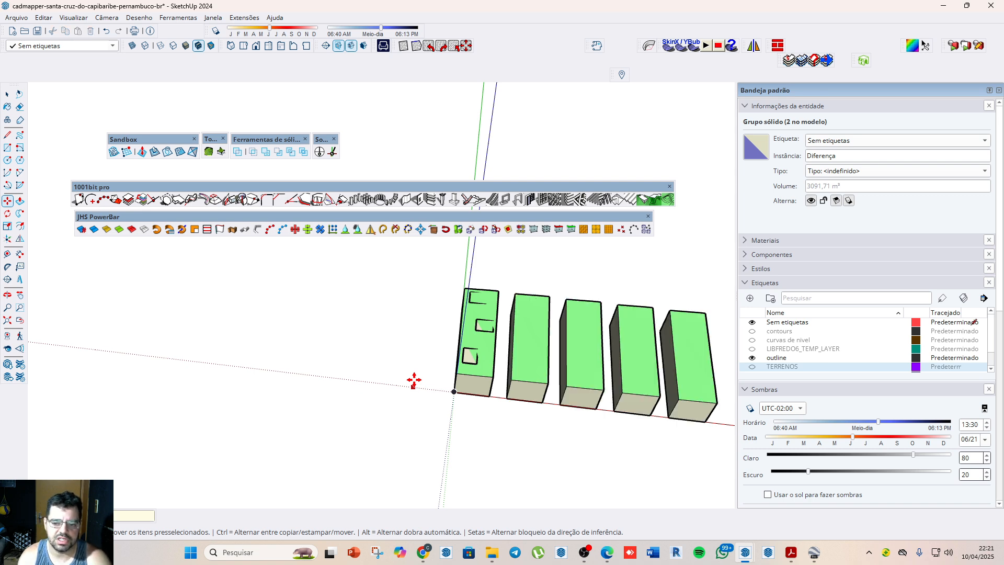
{"action": "key", "text": "space"}
{"action": "left_click", "coordinate": [525, 359]}
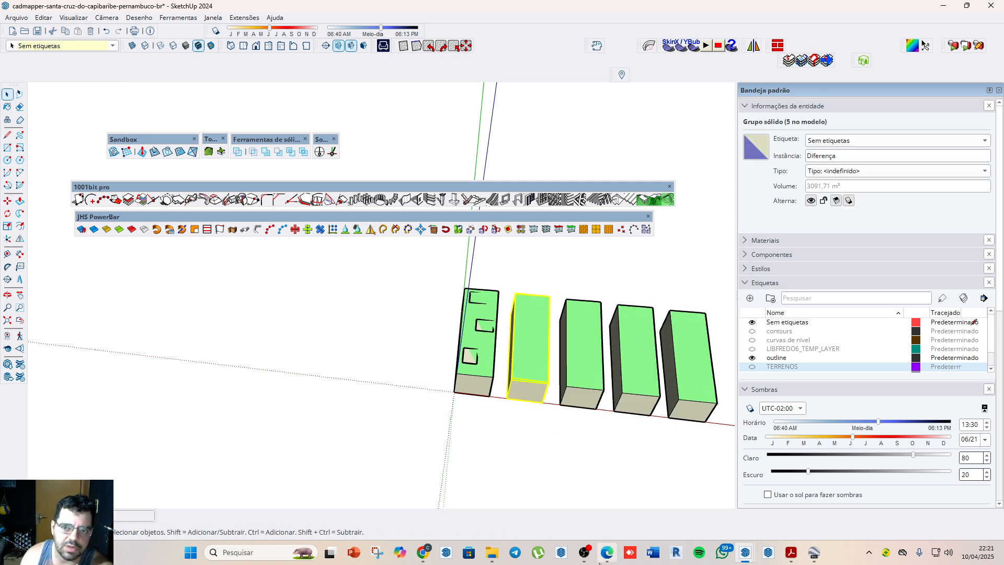
{"action": "scroll", "coordinate": [466, 372], "scroll_direction": "down", "scroll_amount": 2}
{"action": "scroll", "coordinate": [467, 372], "scroll_direction": "up", "scroll_amount": 5}
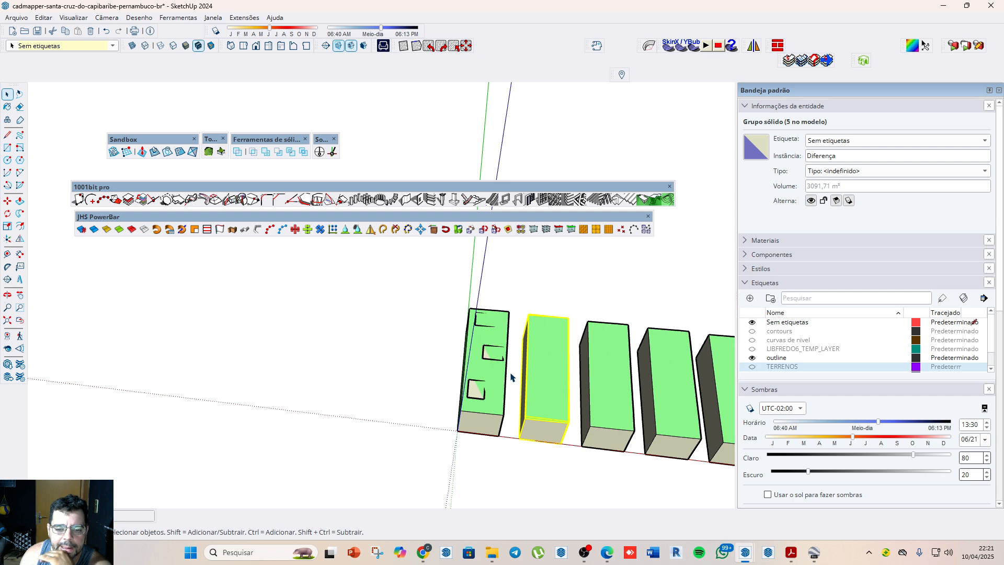
{"action": "left_click", "coordinate": [461, 404]}
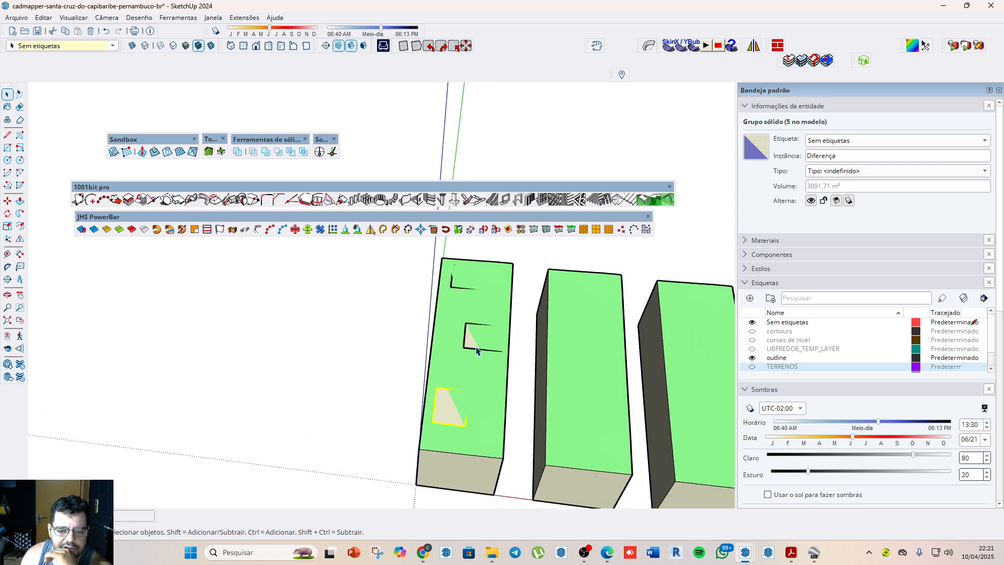
{"action": "left_click", "coordinate": [474, 339]}
{"action": "left_click", "coordinate": [458, 298]}
{"action": "scroll", "coordinate": [483, 408], "scroll_direction": "down", "scroll_amount": 4}
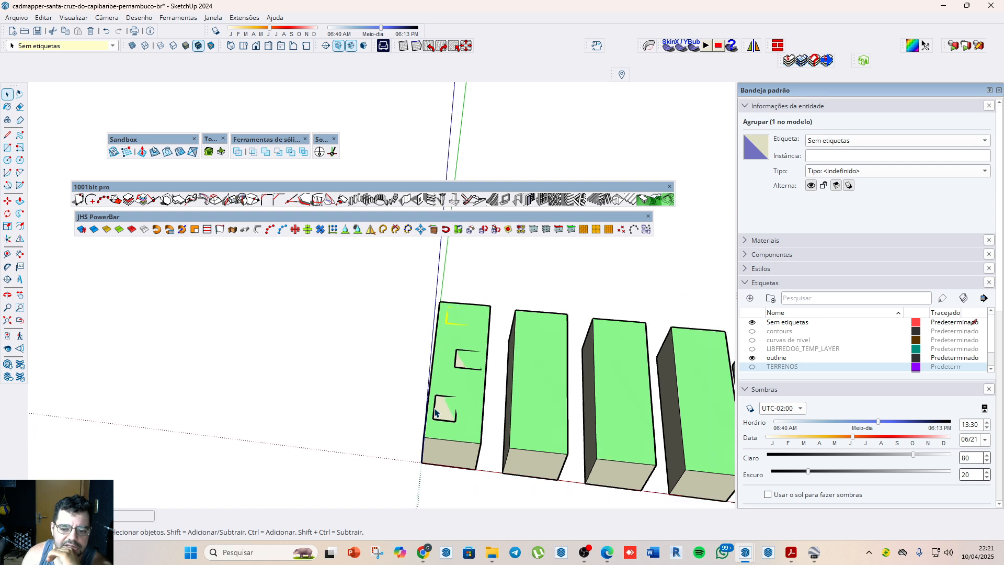
Step: Lock the last lot copy in the row, the one farthest from the original
{"action": "left_click", "coordinate": [654, 391]}
{"action": "right_click", "coordinate": [655, 391]}
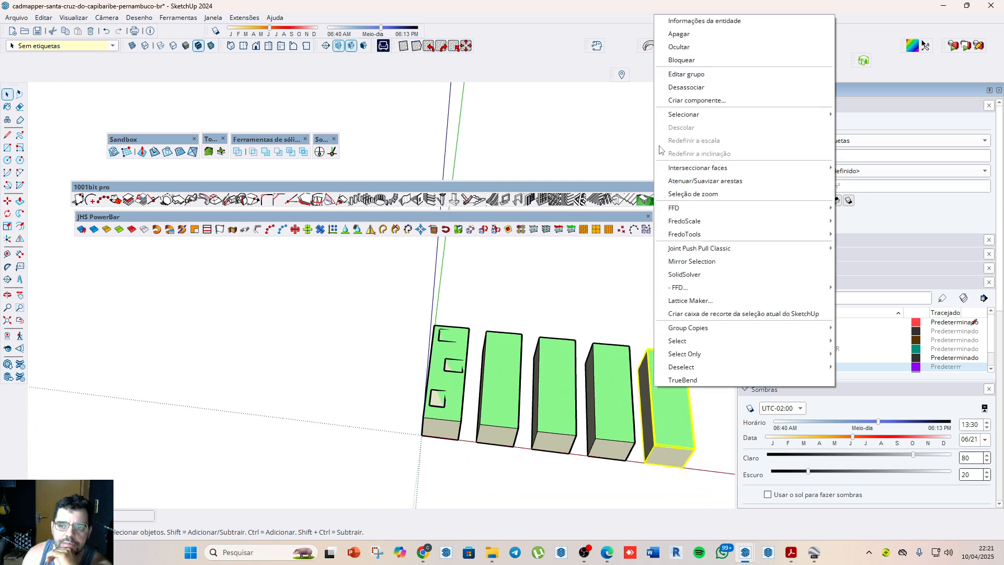
{"action": "left_click", "coordinate": [674, 62]}
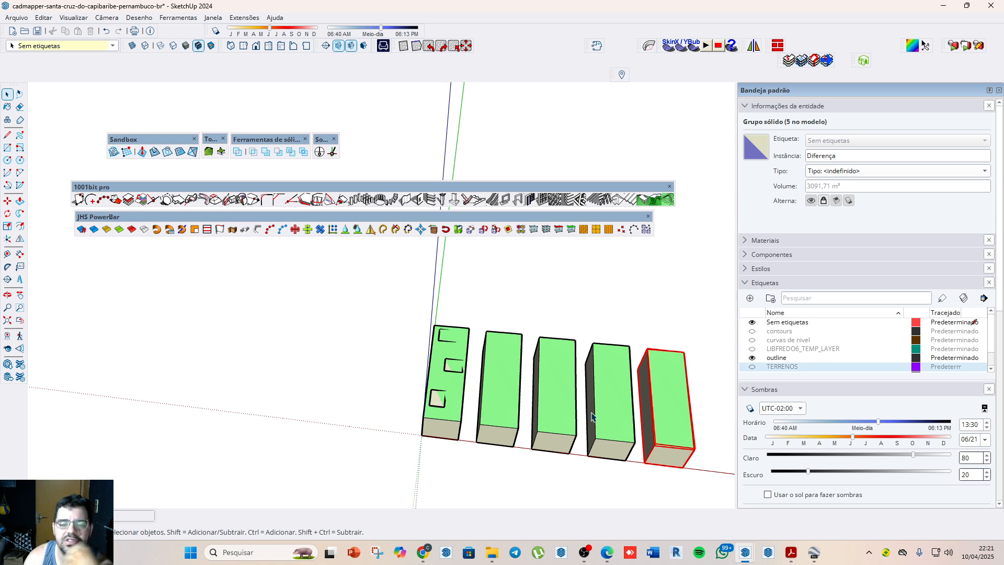
Step: Drape the three grouped rectangles together onto the green surface of the original lot
{"action": "scroll", "coordinate": [435, 406], "scroll_direction": "up", "scroll_amount": 2}
{"action": "left_click", "coordinate": [435, 406]}
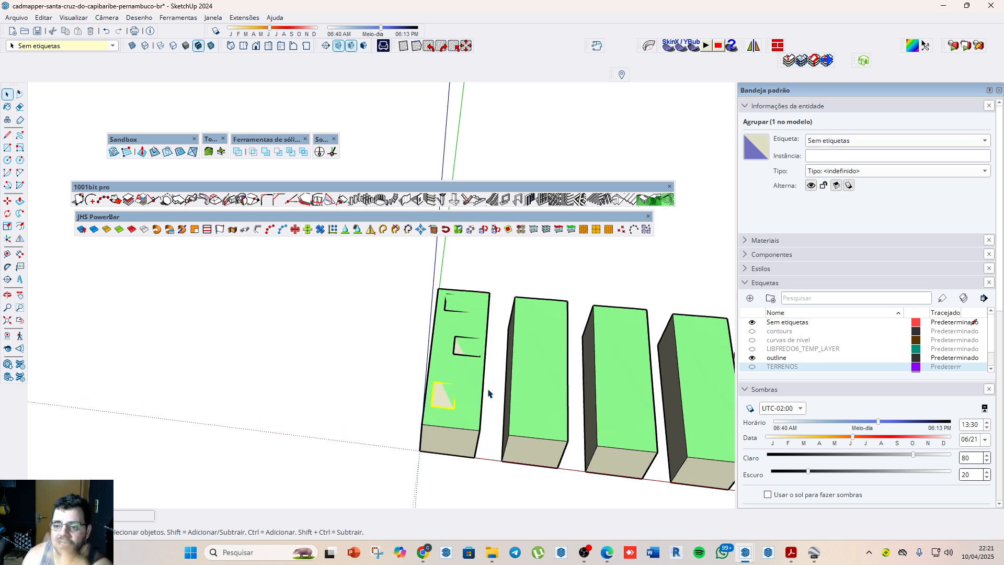
{"action": "left_click", "coordinate": [456, 356], "text": "ctrl"}
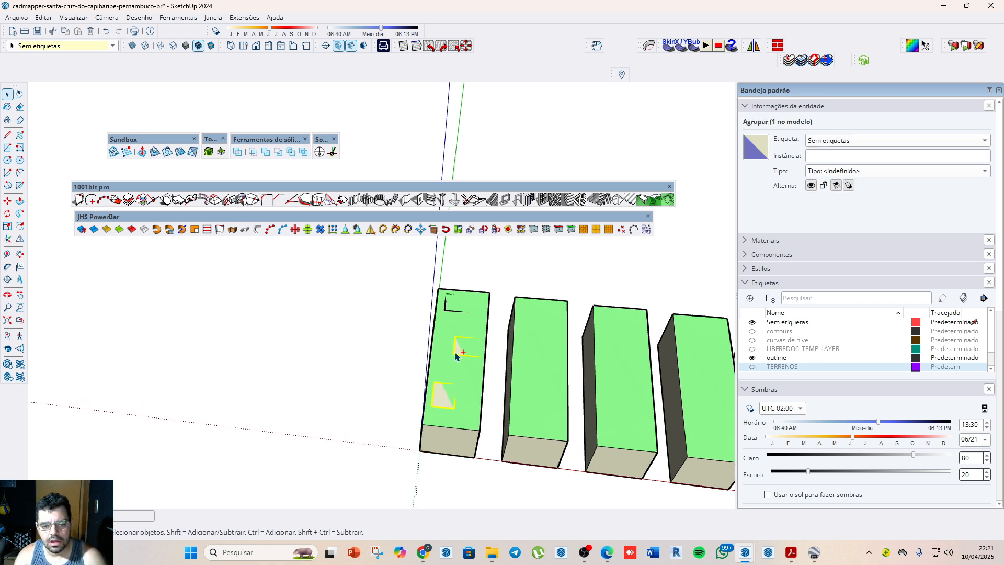
{"action": "left_click", "coordinate": [445, 307], "text": "ctrl"}
{"action": "left_click", "coordinate": [445, 310]}
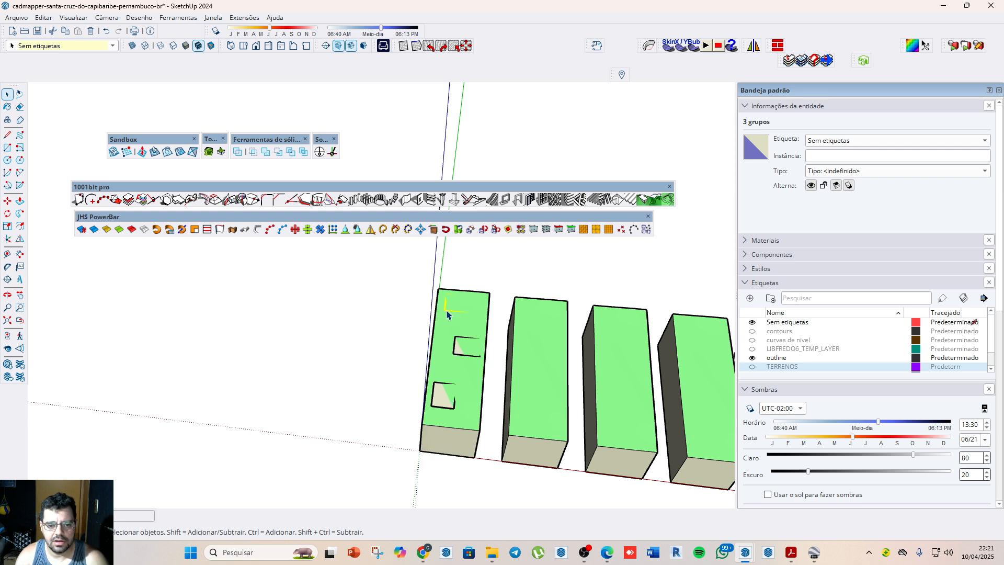
{"action": "left_click", "coordinate": [457, 356], "text": "ctrl"}
{"action": "left_click", "coordinate": [441, 399], "text": "ctrl"}
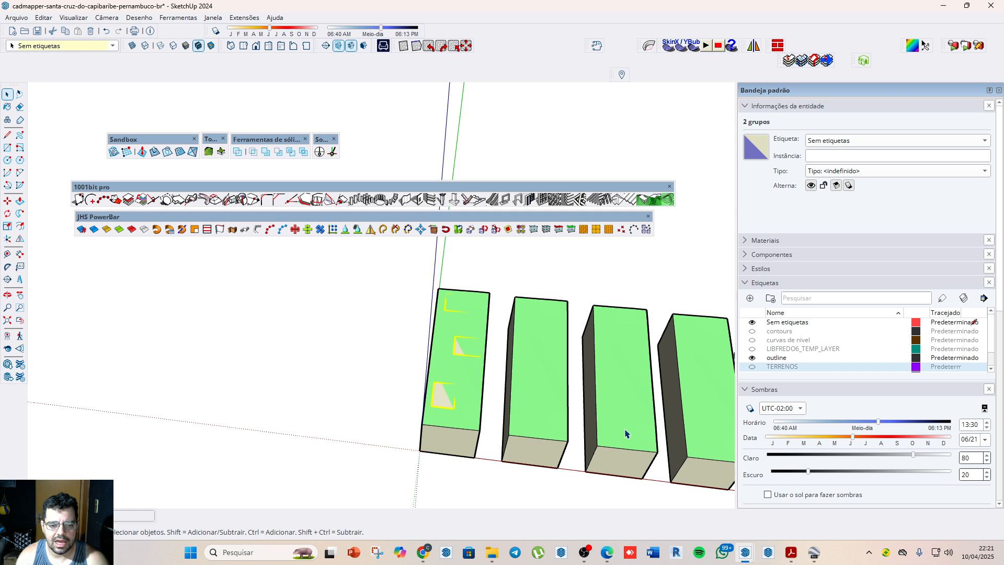
{"action": "left_click", "coordinate": [169, 153]}
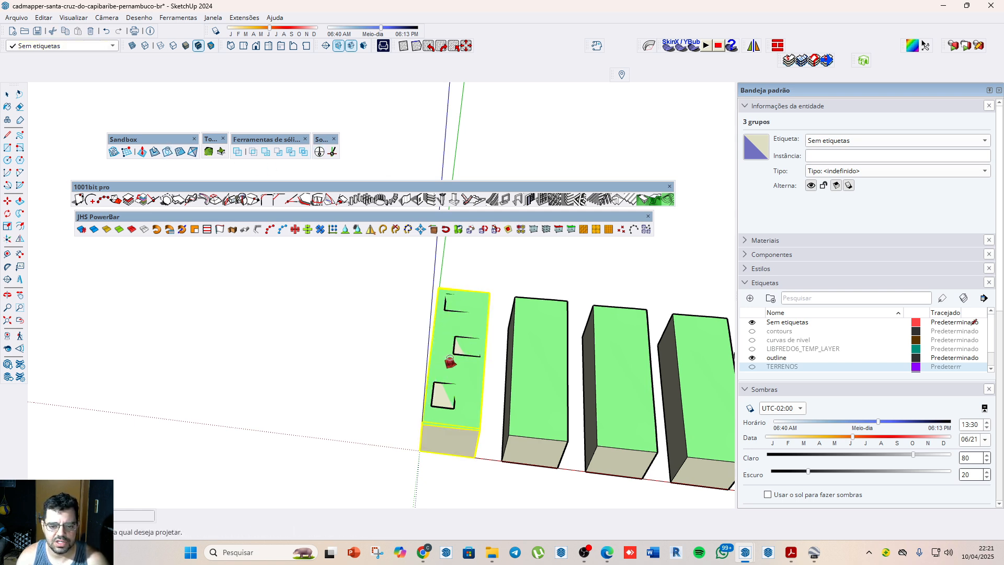
{"action": "left_click", "coordinate": [453, 363]}
{"action": "scroll", "coordinate": [477, 410], "scroll_direction": "down", "scroll_amount": 3}
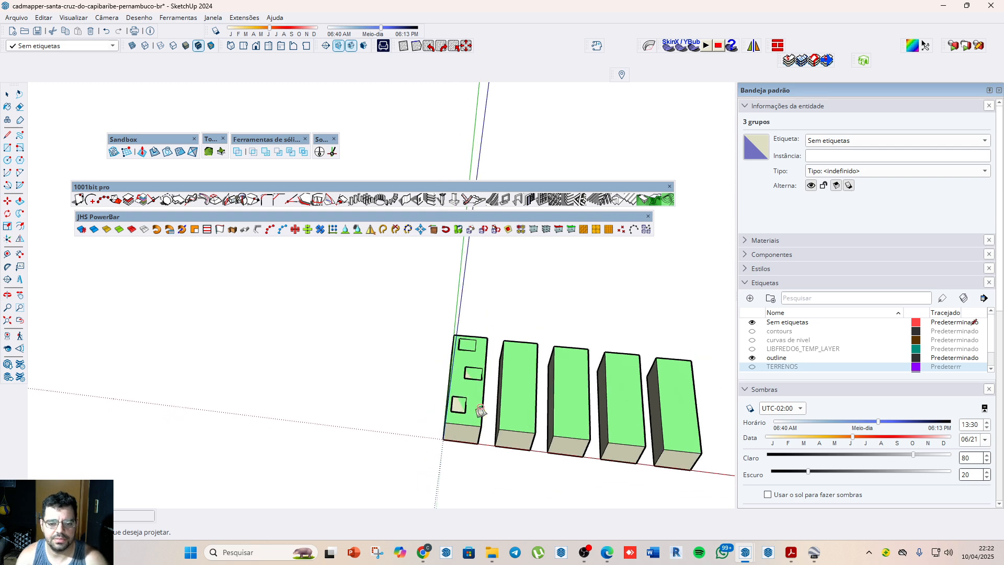
Step: Delete the three rectangle groups from the original lot, keeping only their draped outlines on the surface
{"action": "scroll", "coordinate": [473, 378], "scroll_direction": "up", "scroll_amount": 4}
{"action": "key", "text": "space"}
{"action": "left_click", "coordinate": [473, 377]}
{"action": "left_click", "coordinate": [461, 375]}
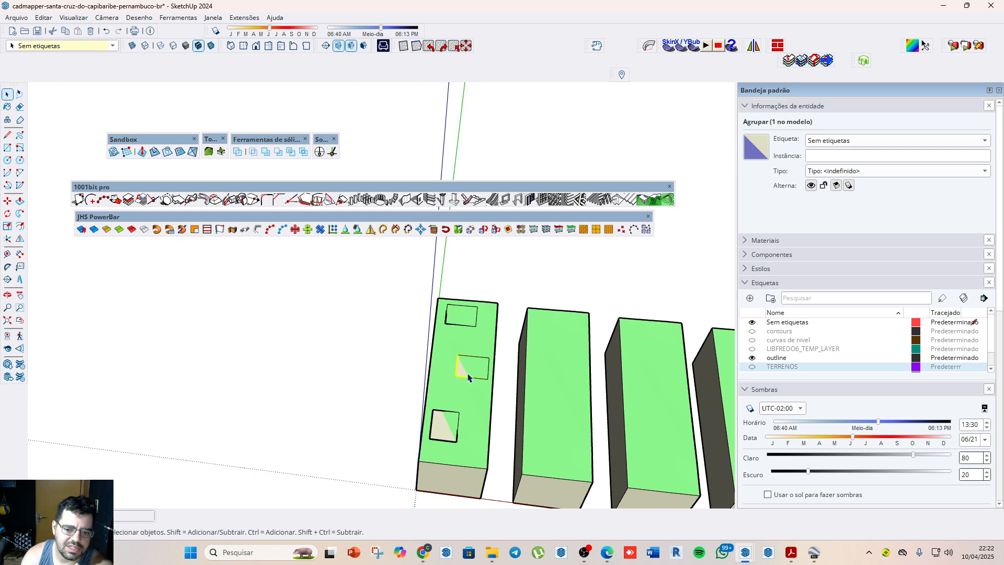
{"action": "double_click", "coordinate": [460, 371]}
{"action": "left_click", "coordinate": [459, 393]}
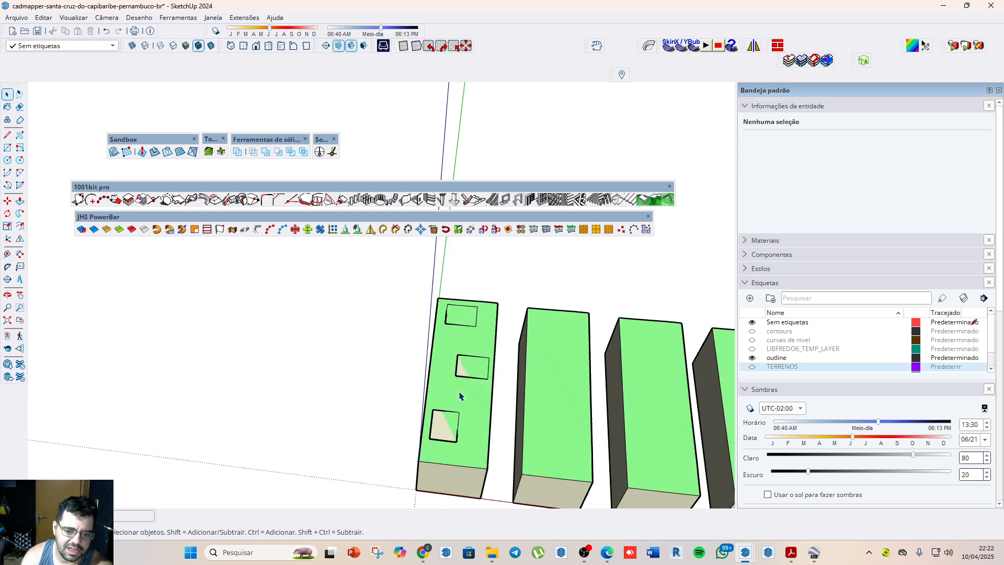
{"action": "left_click", "coordinate": [460, 375]}
{"action": "key", "text": "Delete"}
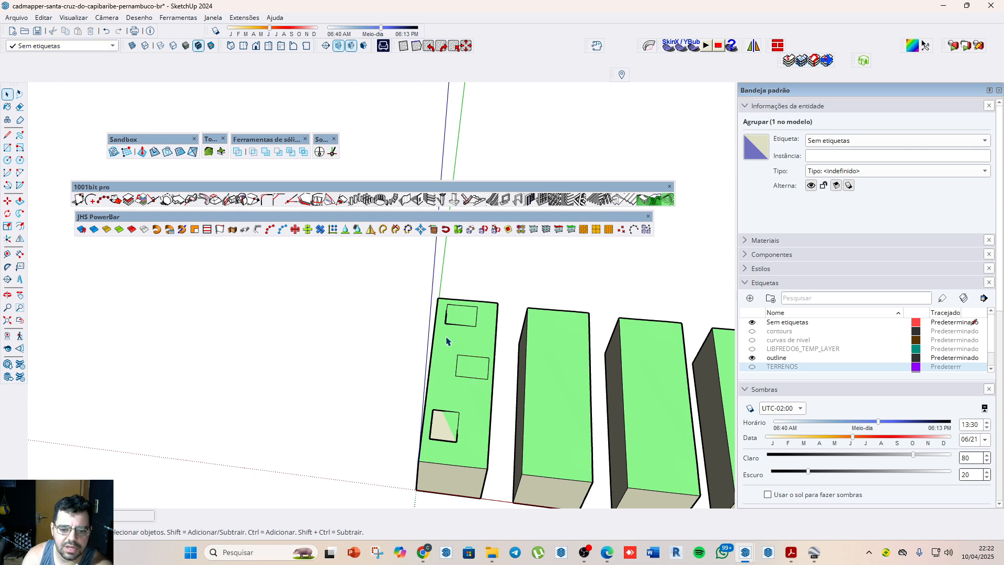
{"action": "left_click", "coordinate": [447, 327]}
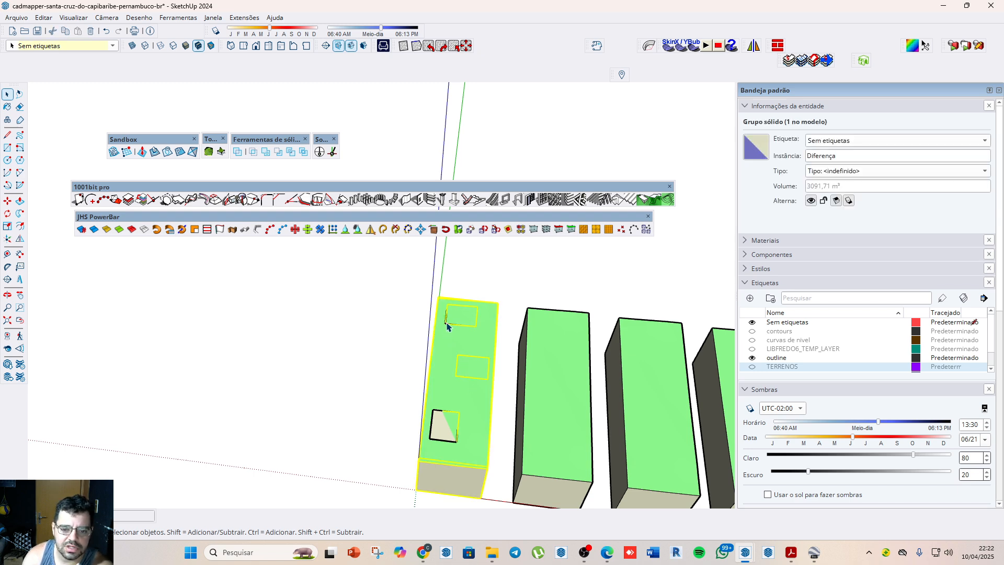
{"action": "scroll", "coordinate": [444, 326], "scroll_direction": "up", "scroll_amount": 4}
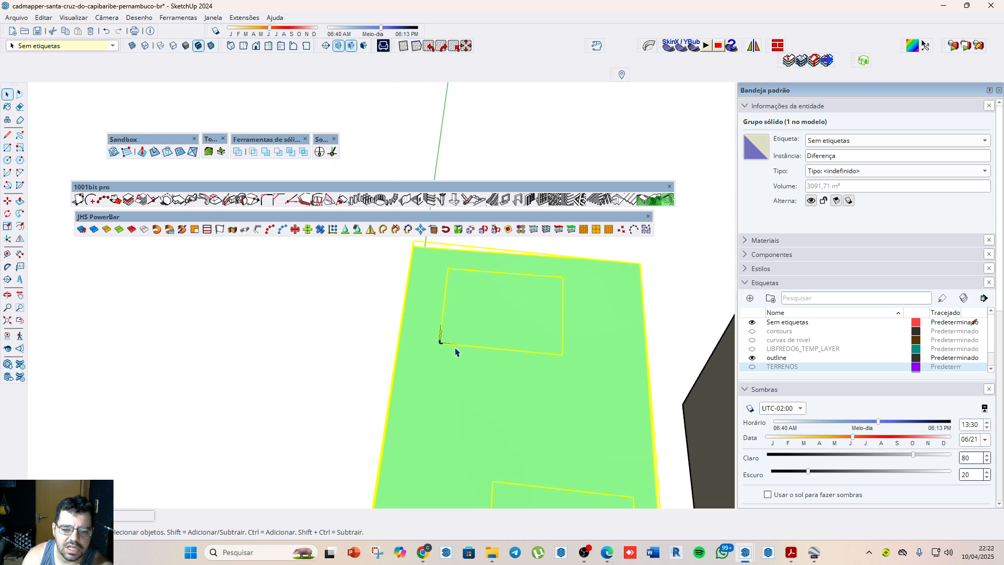
{"action": "left_click", "coordinate": [440, 342]}
{"action": "key", "text": "Delete"}
{"action": "scroll", "coordinate": [466, 354], "scroll_direction": "down", "scroll_amount": 6}
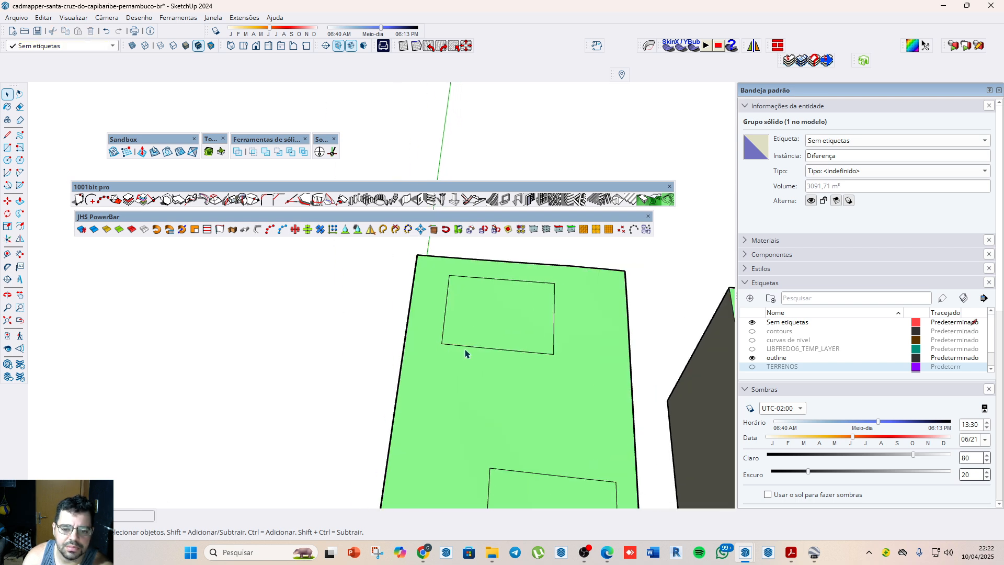
{"action": "scroll", "coordinate": [465, 468], "scroll_direction": "down", "scroll_amount": 5}
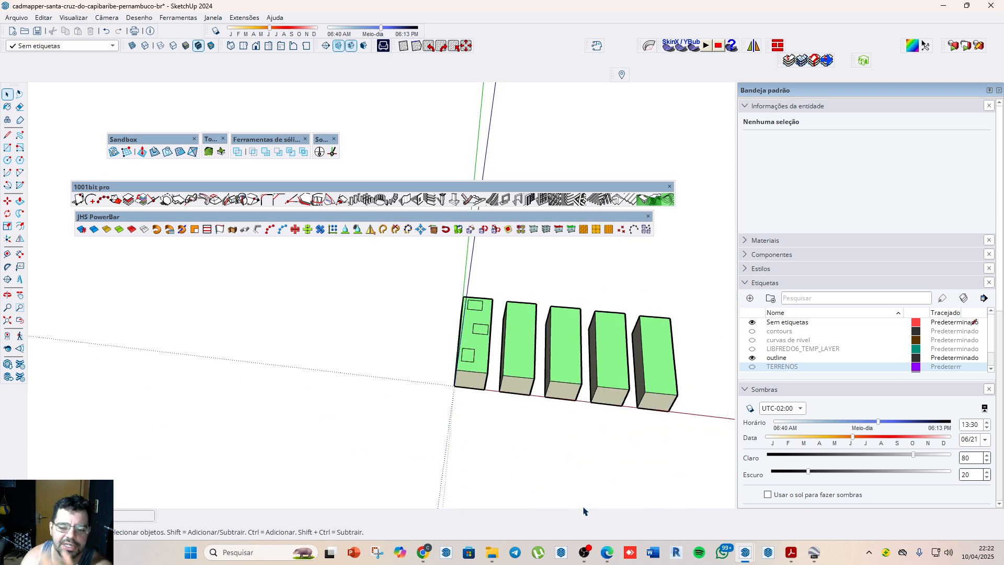
Step: Switch to the top view and turn on the display of hidden geometry for the lots
{"action": "left_click", "coordinate": [244, 47]}
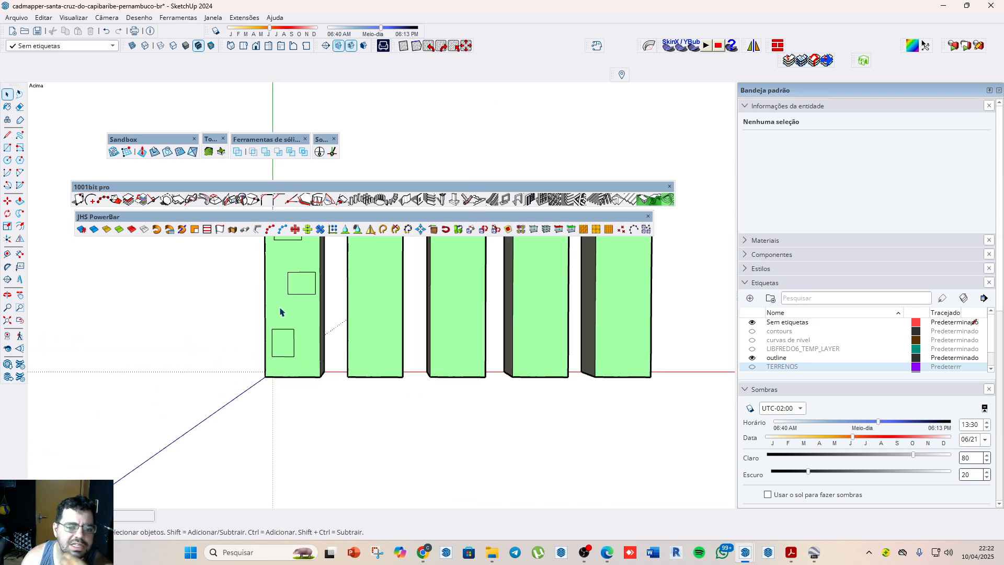
{"action": "scroll", "coordinate": [444, 343], "scroll_direction": "up", "scroll_amount": 3}
{"action": "scroll", "coordinate": [444, 415], "scroll_direction": "down", "scroll_amount": 3}
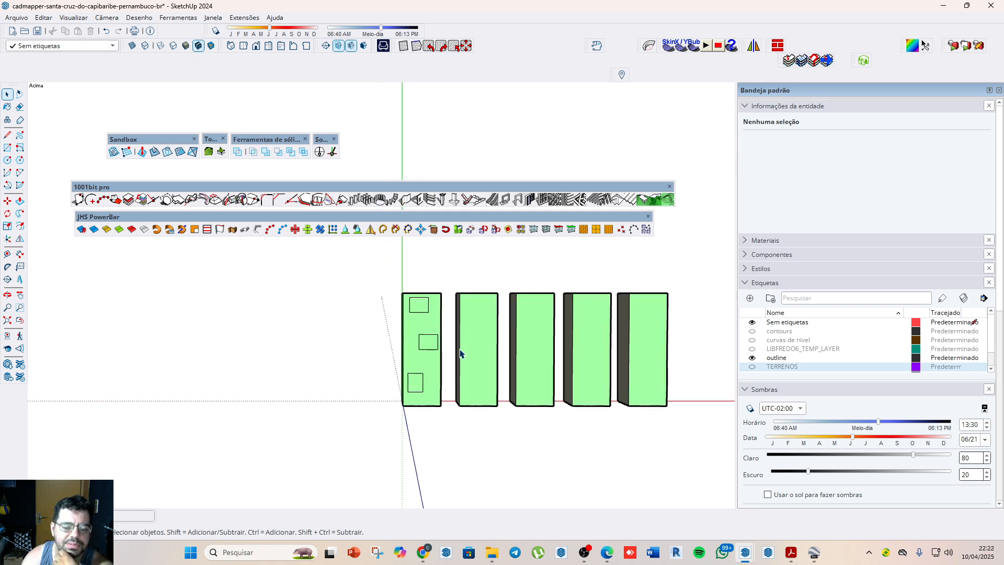
{"action": "left_click", "coordinate": [77, 19]}
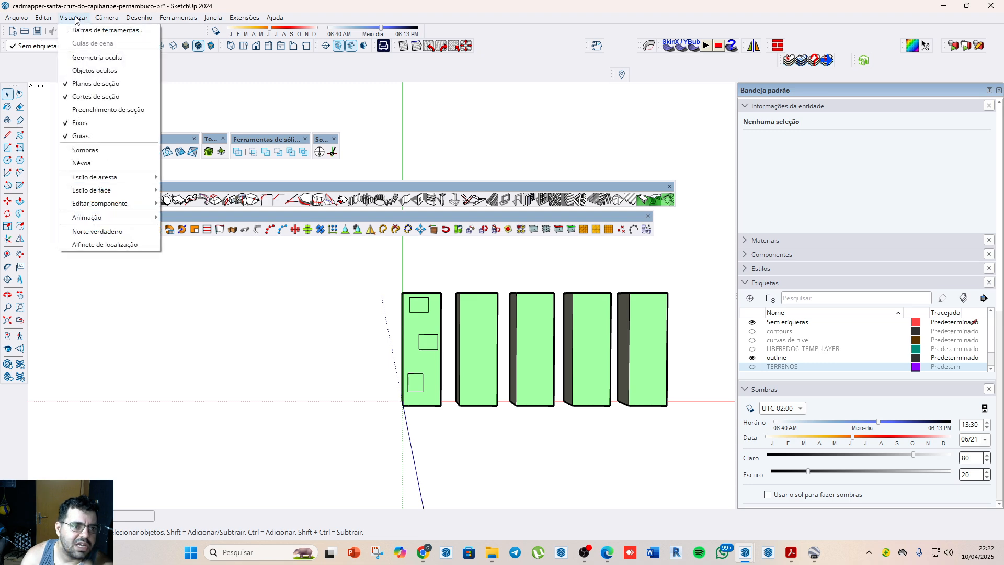
{"action": "left_click", "coordinate": [91, 59]}
{"action": "scroll", "coordinate": [455, 350], "scroll_direction": "up", "scroll_amount": 4}
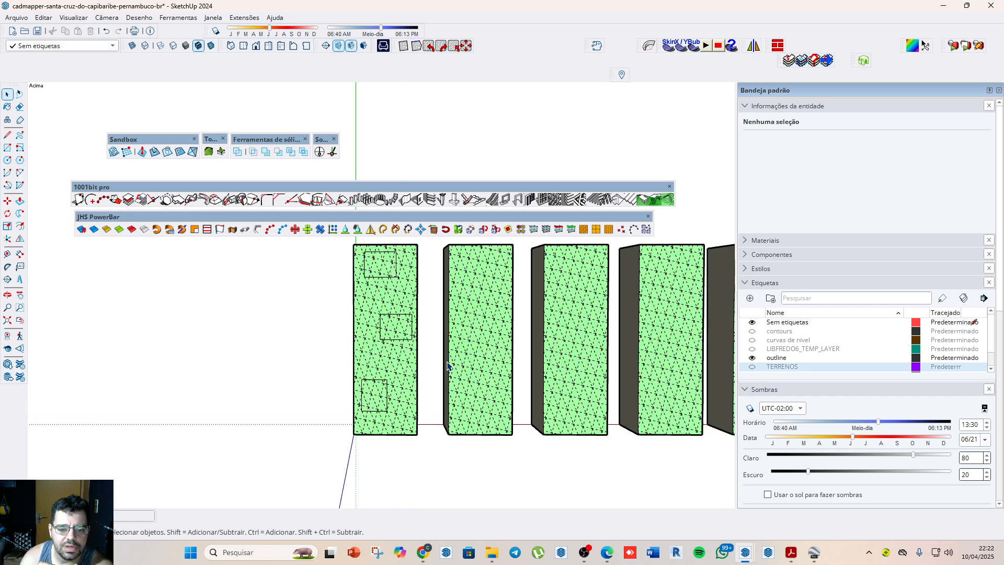
{"action": "scroll", "coordinate": [393, 328], "scroll_direction": "up", "scroll_amount": 2}
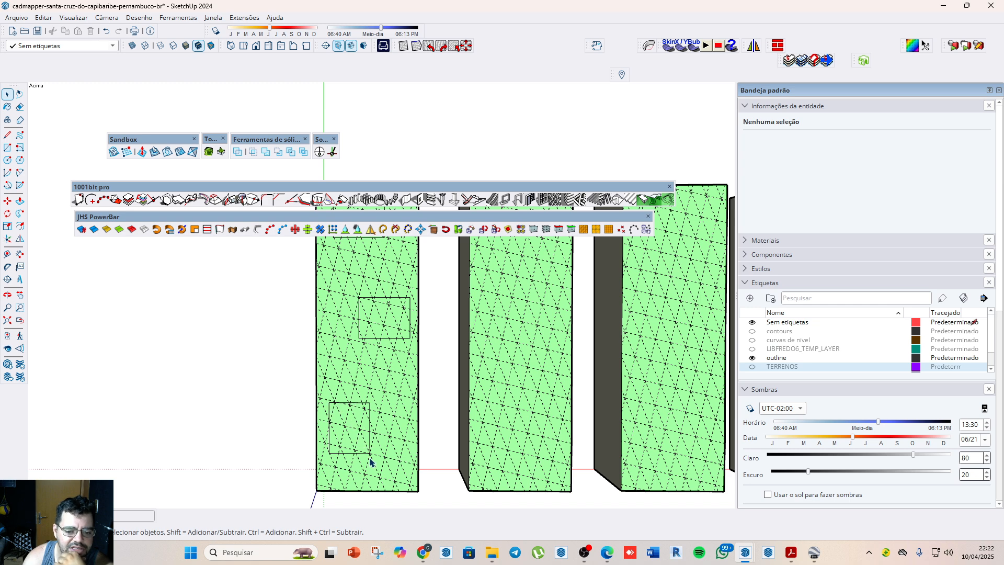
{"action": "scroll", "coordinate": [391, 299], "scroll_direction": "down", "scroll_amount": 3}
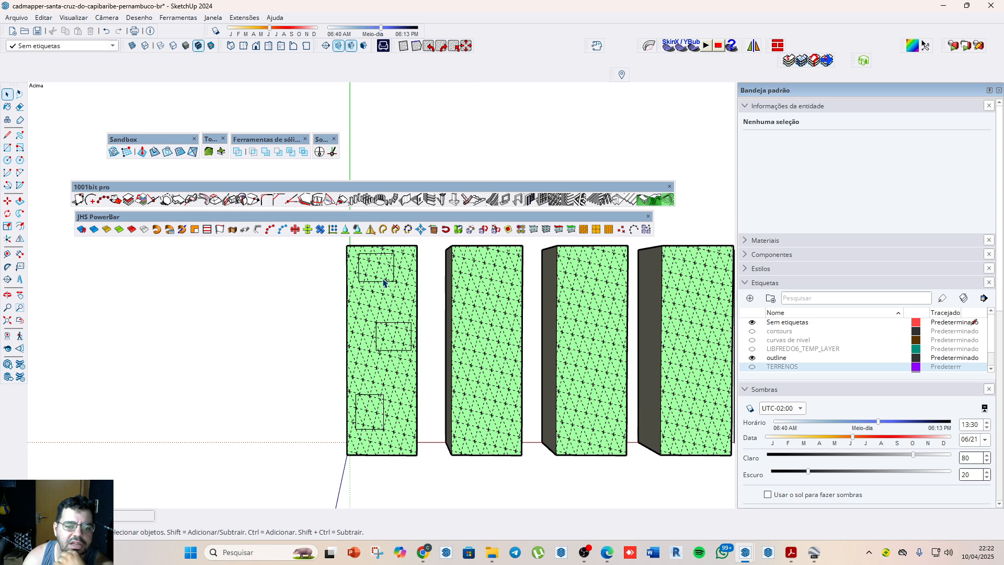
Step: Open the original lot for editing and window-select the surface patches inside its three draped rectangle outlines
{"action": "left_click", "coordinate": [380, 271]}
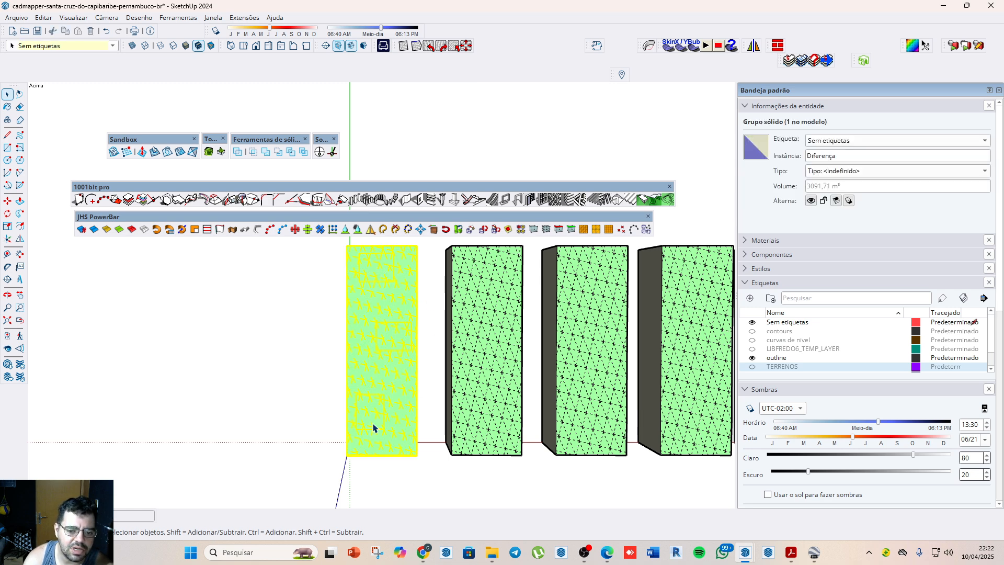
{"action": "left_click", "coordinate": [238, 358]}
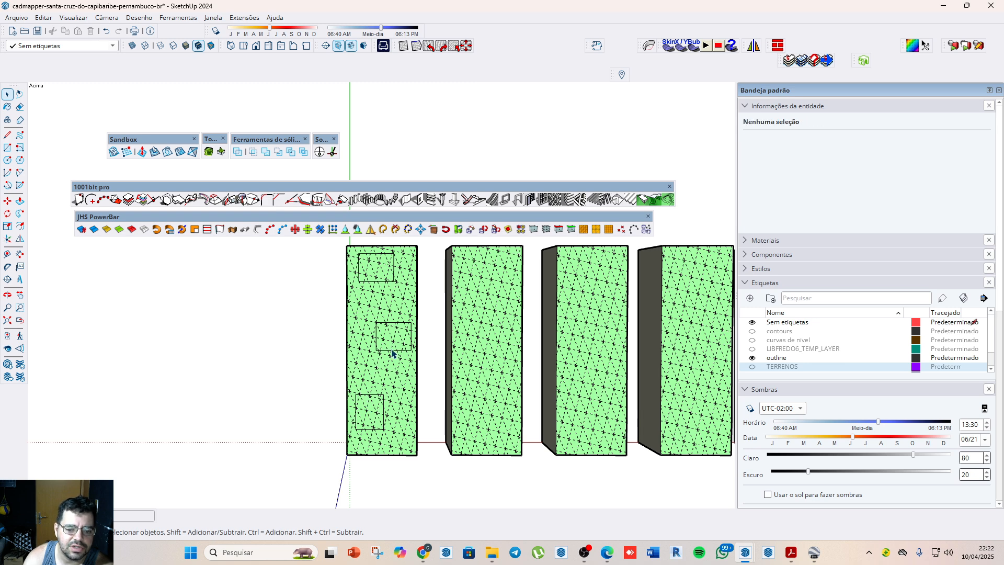
{"action": "double_click", "coordinate": [373, 269]}
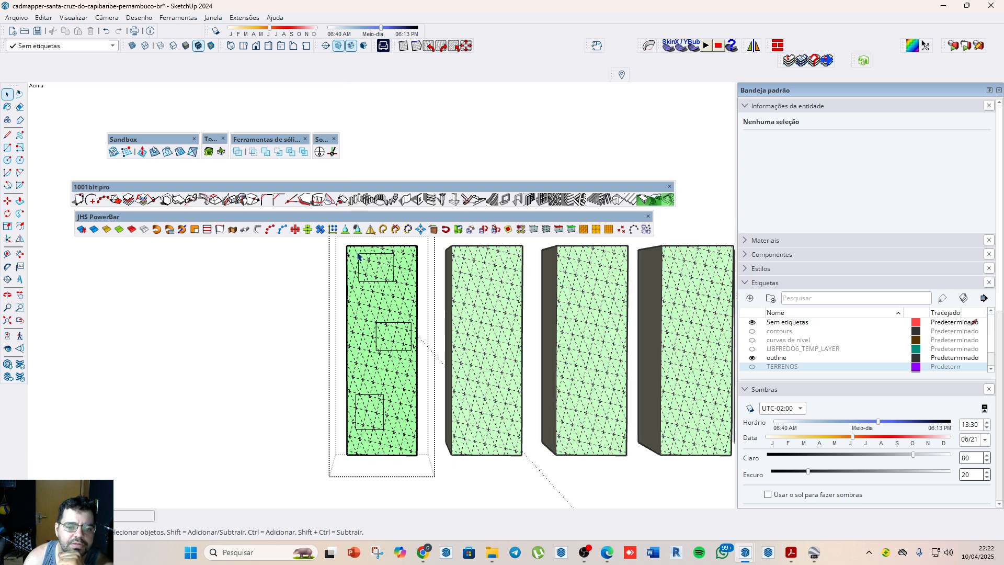
{"action": "left_click_drag", "start_coordinate": [355, 250], "coordinate": [399, 288]}
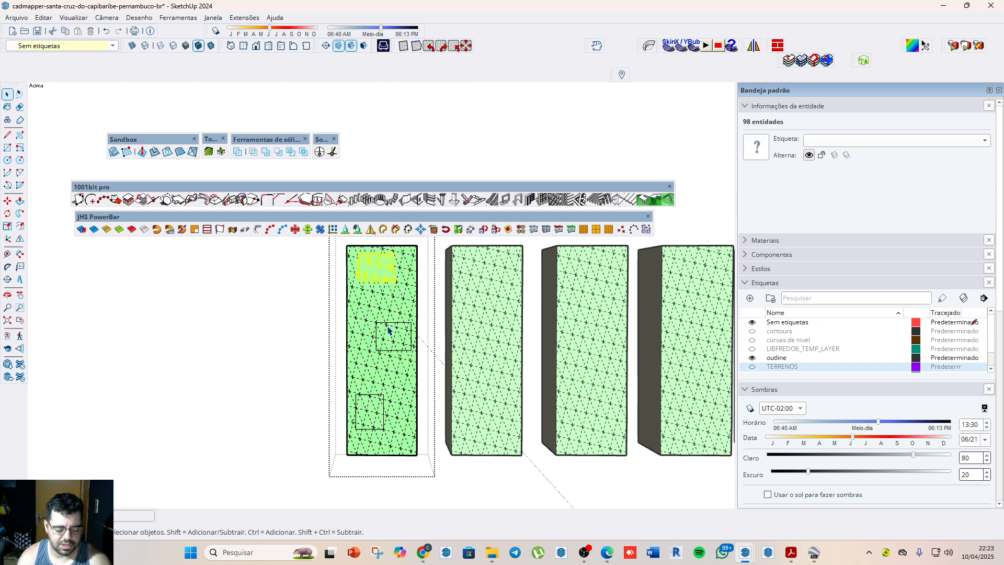
{"action": "left_click_drag", "start_coordinate": [373, 319], "coordinate": [415, 357]}
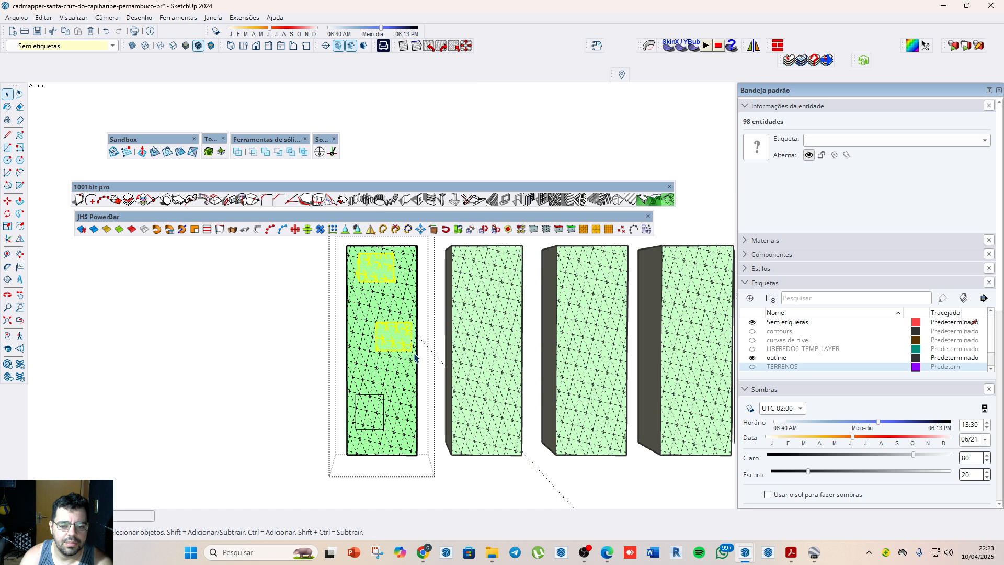
{"action": "left_click", "coordinate": [399, 381]}
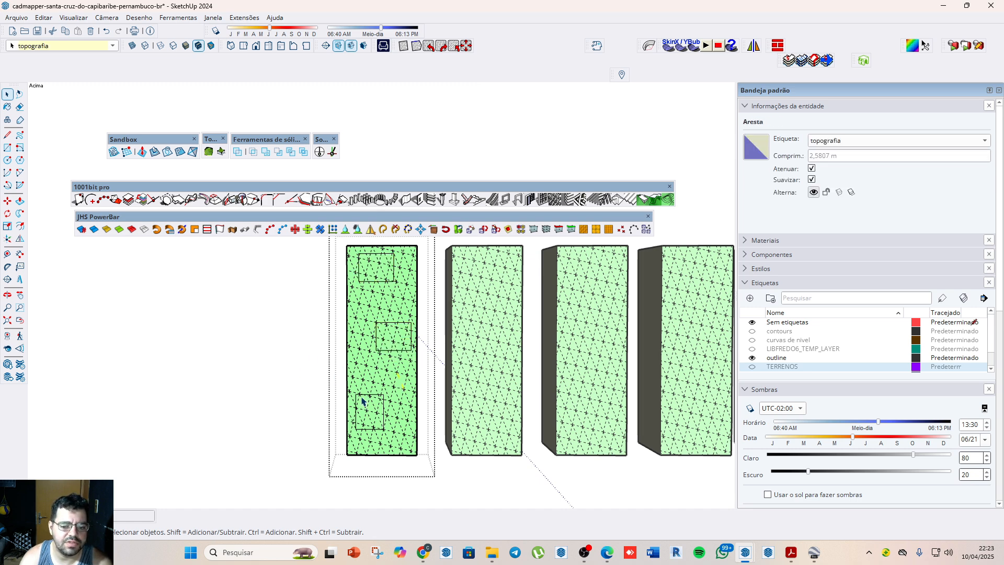
{"action": "left_click_drag", "start_coordinate": [353, 389], "coordinate": [391, 440]}
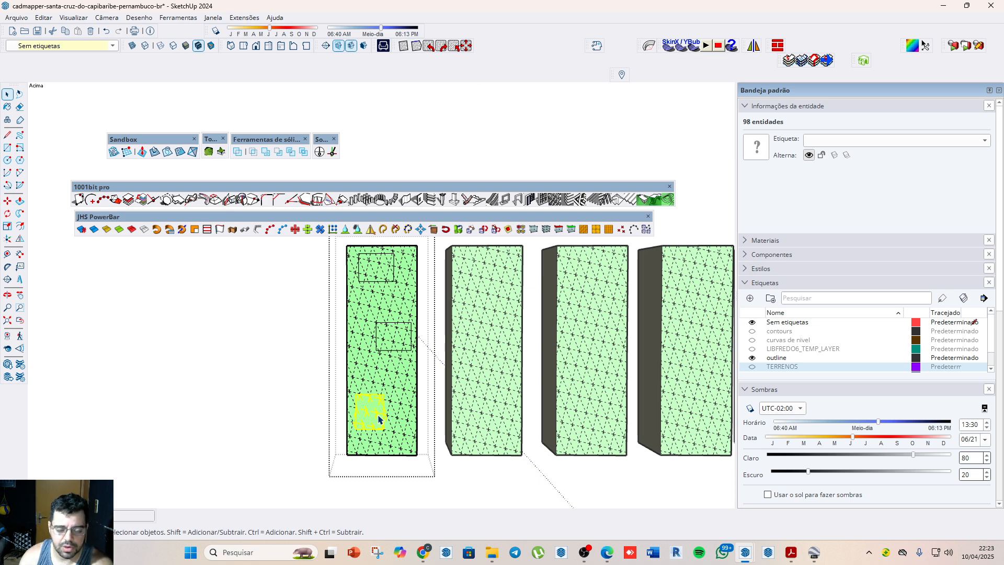
Step: Delete the three rectangular faces on the underside of the original lot
{"action": "middle_click_drag", "start_coordinate": [455, 487], "coordinate": [363, 338]}
{"action": "left_click", "coordinate": [355, 324]}
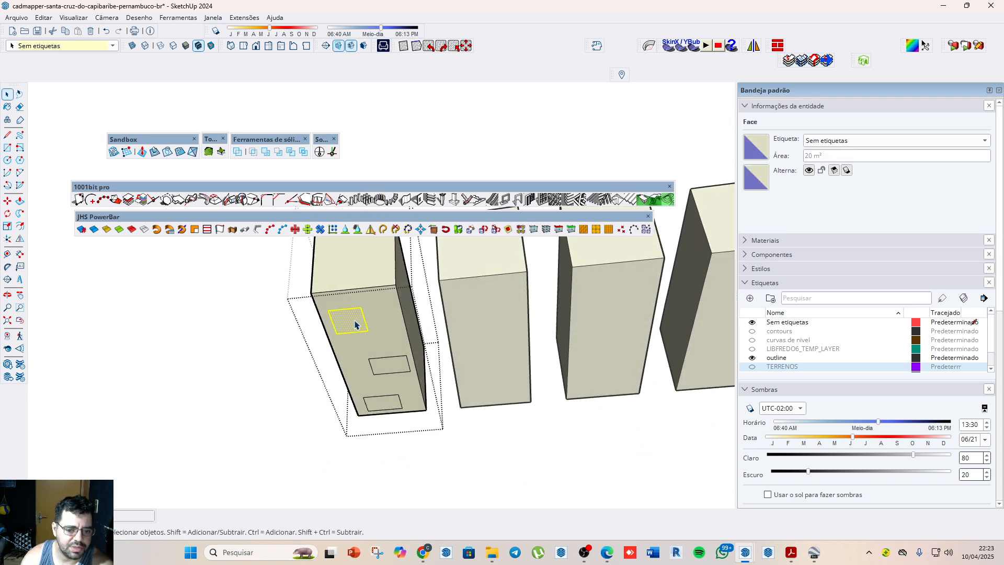
{"action": "key", "text": "Delete"}
{"action": "left_click", "coordinate": [389, 366]}
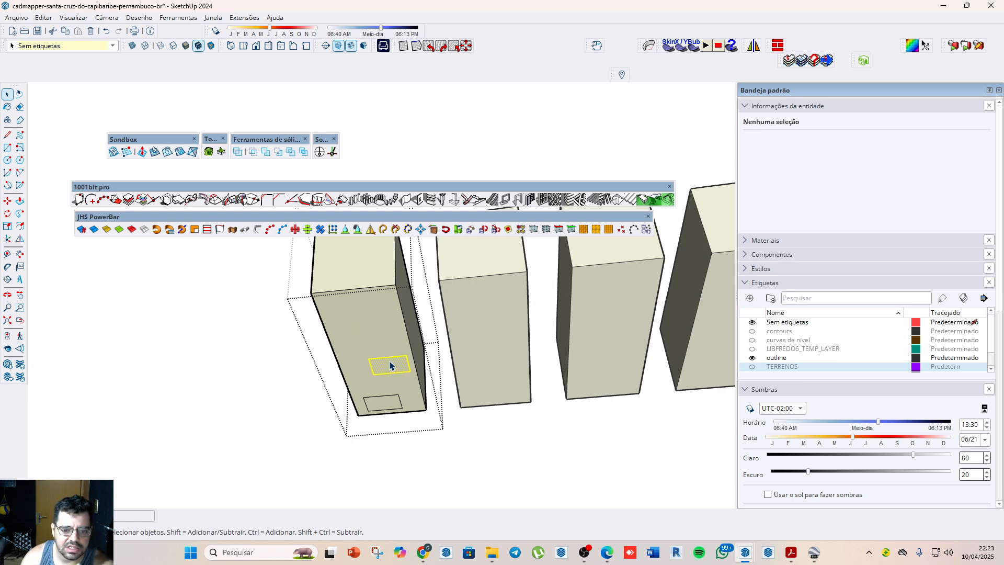
{"action": "key", "text": "Delete"}
{"action": "left_click", "coordinate": [385, 405]}
{"action": "key", "text": "Delete"}
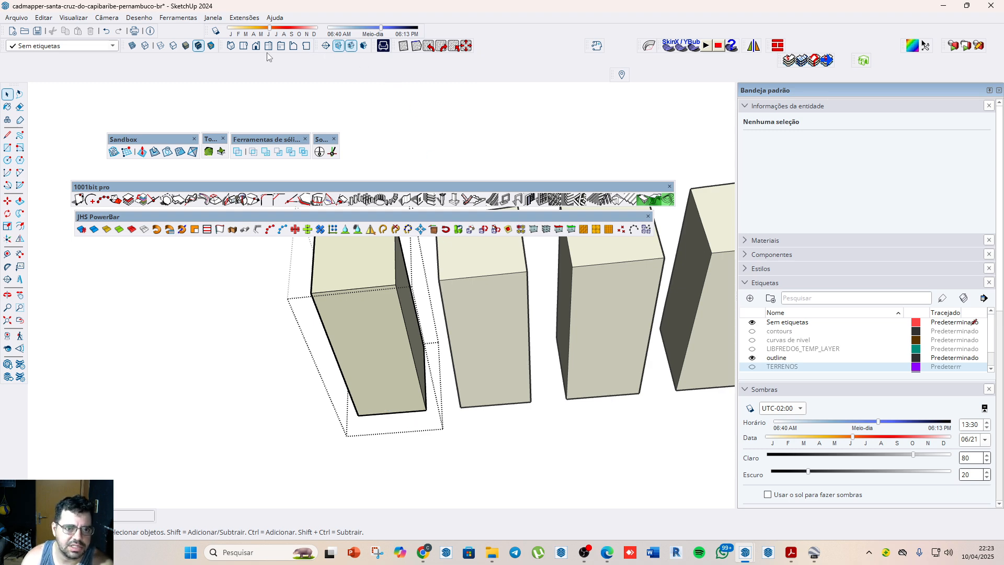
{"action": "left_click", "coordinate": [250, 47]}
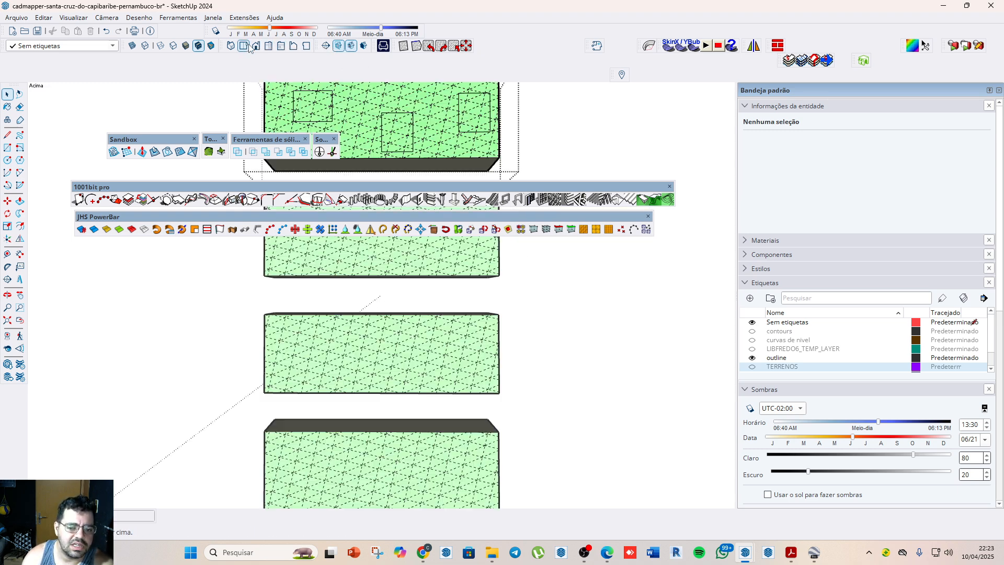
{"action": "scroll", "coordinate": [392, 316], "scroll_direction": "down", "scroll_amount": 4}
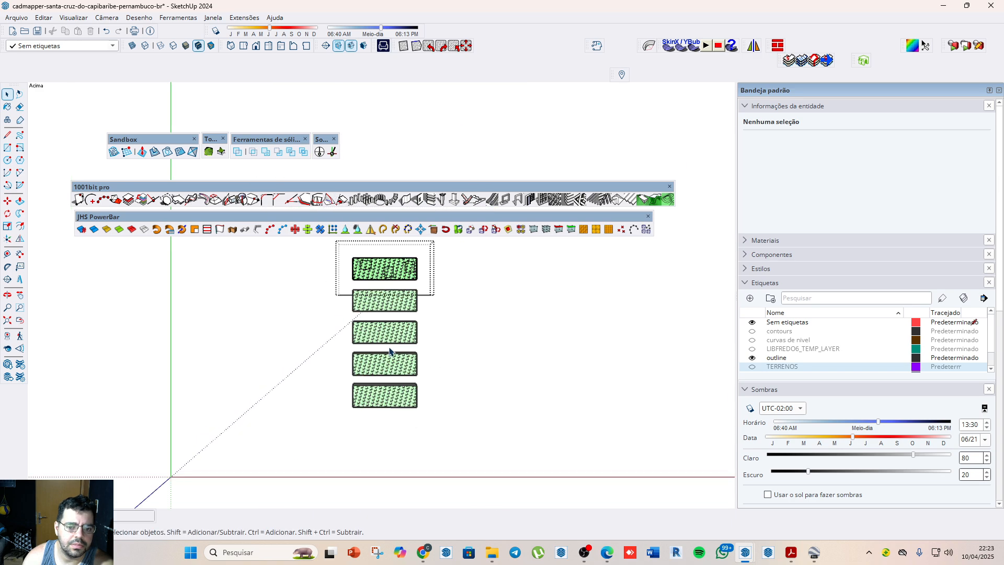
{"action": "scroll", "coordinate": [374, 274], "scroll_direction": "up", "scroll_amount": 4}
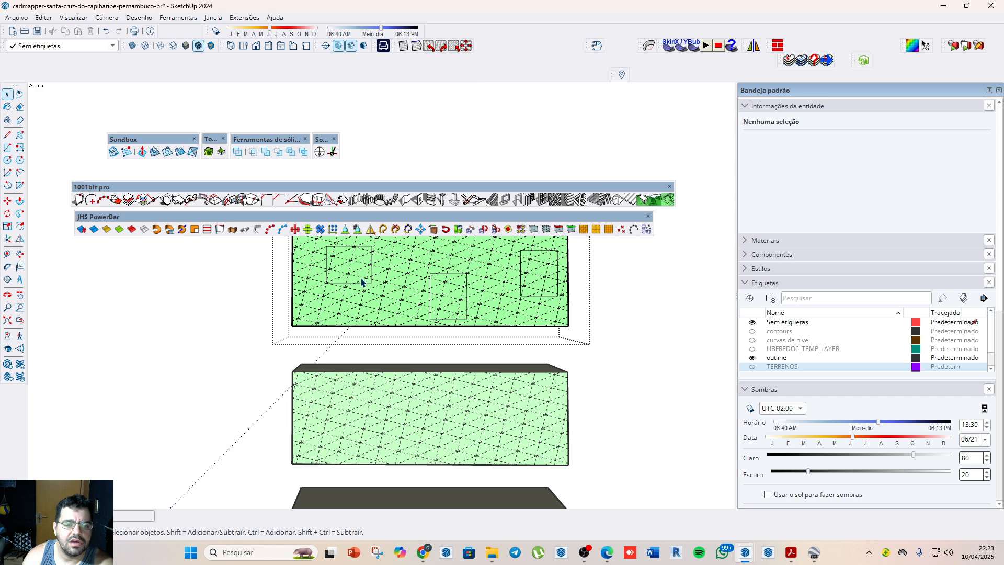
{"action": "scroll", "coordinate": [368, 277], "scroll_direction": "down", "scroll_amount": 2}
{"action": "scroll", "coordinate": [522, 285], "scroll_direction": "up", "scroll_amount": 1}
{"action": "scroll", "coordinate": [515, 276], "scroll_direction": "up", "scroll_amount": 1}
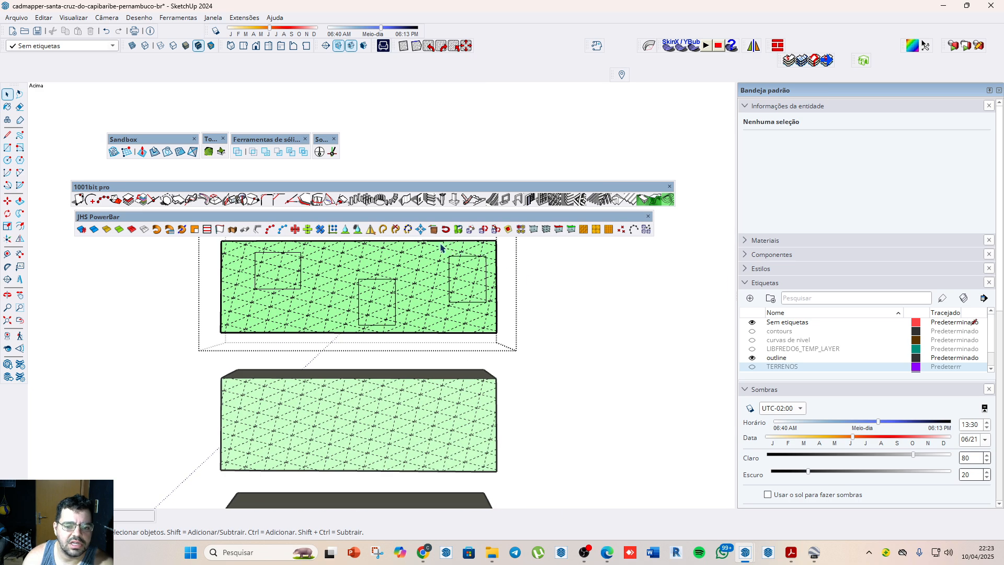
{"action": "scroll", "coordinate": [361, 276], "scroll_direction": "down", "scroll_amount": 1}
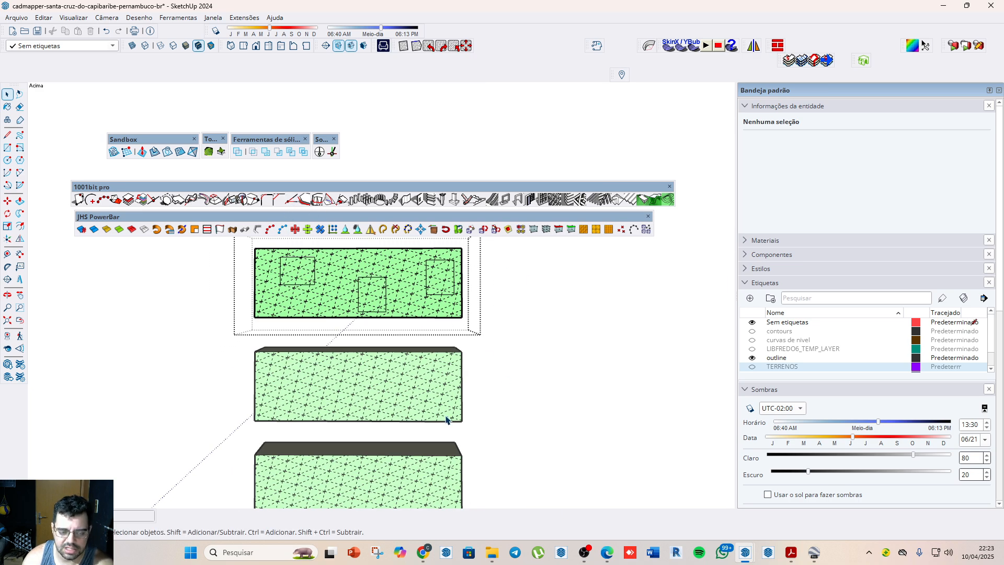
{"action": "middle_click_drag", "start_coordinate": [446, 418], "coordinate": [359, 371]}
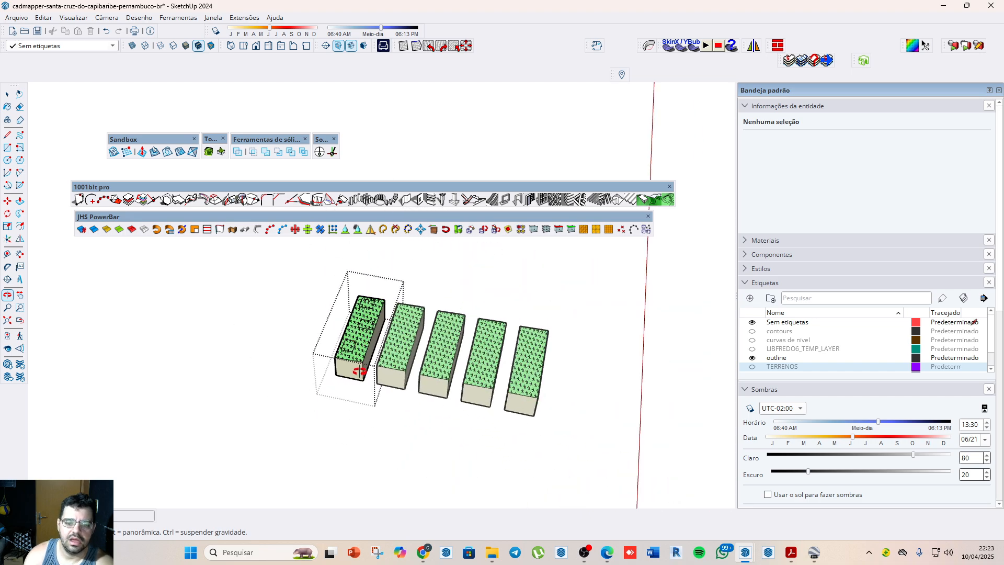
{"action": "scroll", "coordinate": [392, 381], "scroll_direction": "up", "scroll_amount": 5}
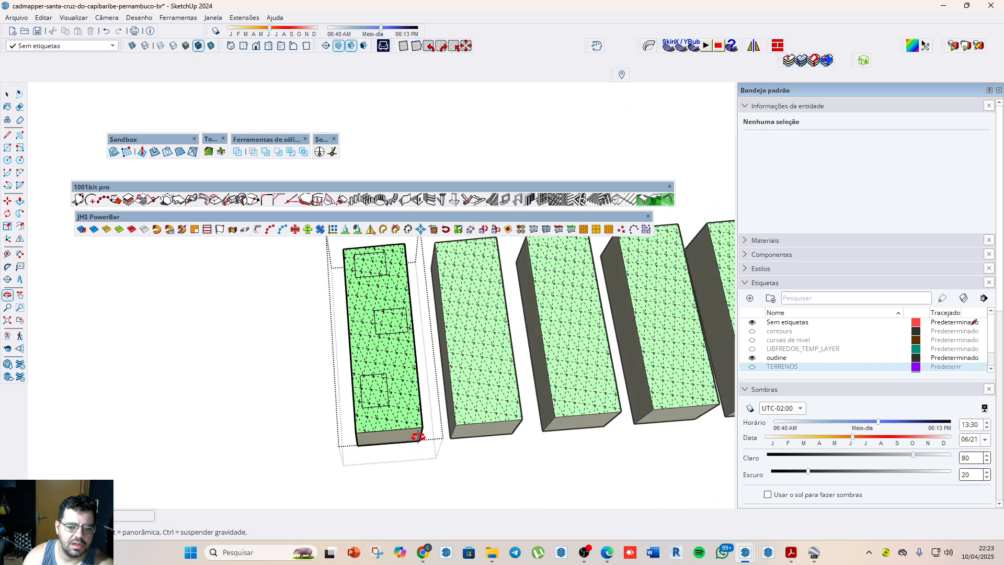
{"action": "middle_click_drag", "start_coordinate": [419, 435], "coordinate": [345, 407]}
{"action": "left_click", "coordinate": [243, 46]}
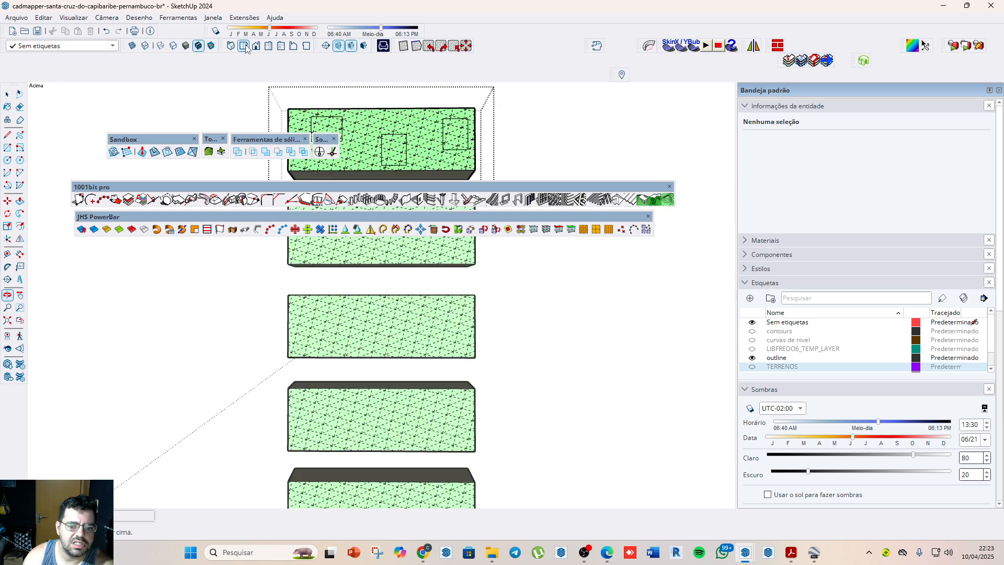
{"action": "scroll", "coordinate": [418, 309], "scroll_direction": "down", "scroll_amount": 4}
Step: Close the original lot's group and switch to the top view aligned with the model axes
{"action": "key", "text": "space"}
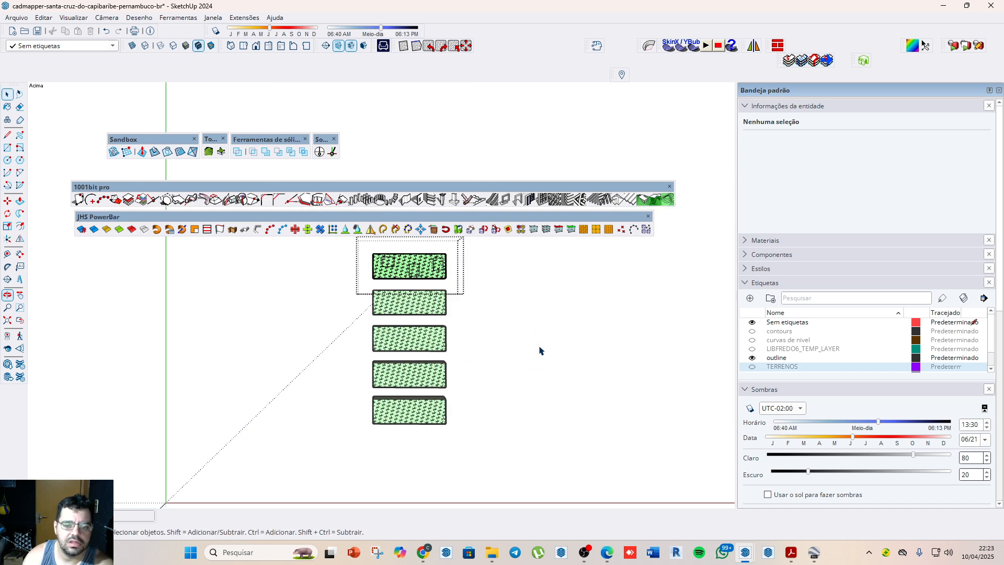
{"action": "left_click", "coordinate": [530, 331]}
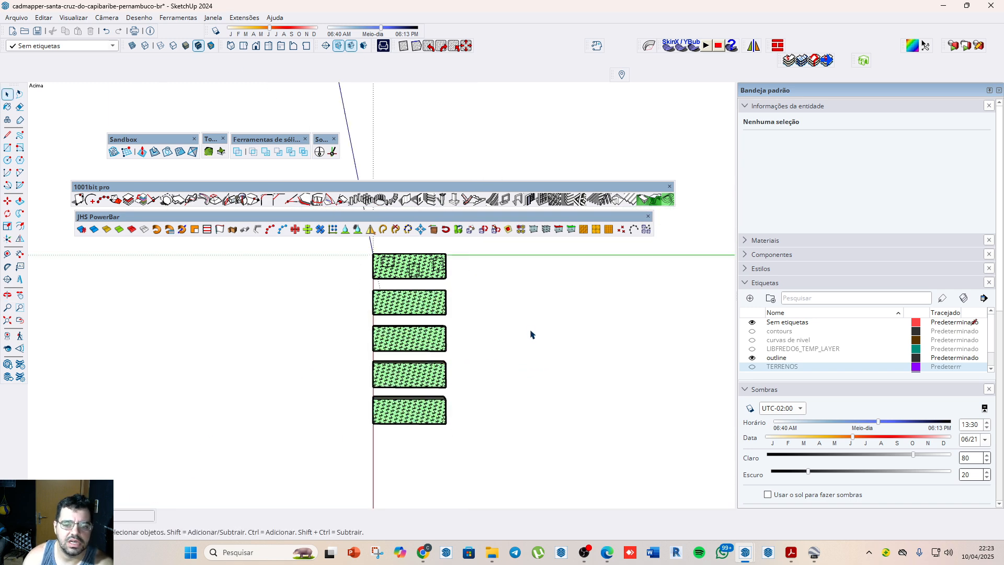
{"action": "left_click", "coordinate": [244, 46]}
{"action": "scroll", "coordinate": [411, 331], "scroll_direction": "up", "scroll_amount": 5}
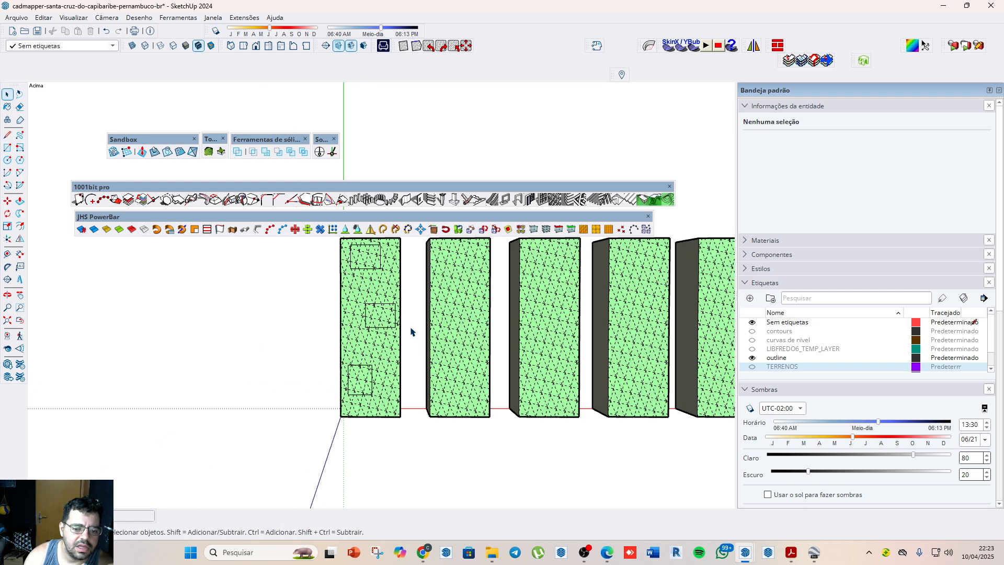
Step: Reopen the original lot and flatten the draped rectangle patch nearest the model origin with Center on Blue
{"action": "scroll", "coordinate": [411, 331], "scroll_direction": "down", "scroll_amount": 3}
{"action": "double_click", "coordinate": [378, 325]}
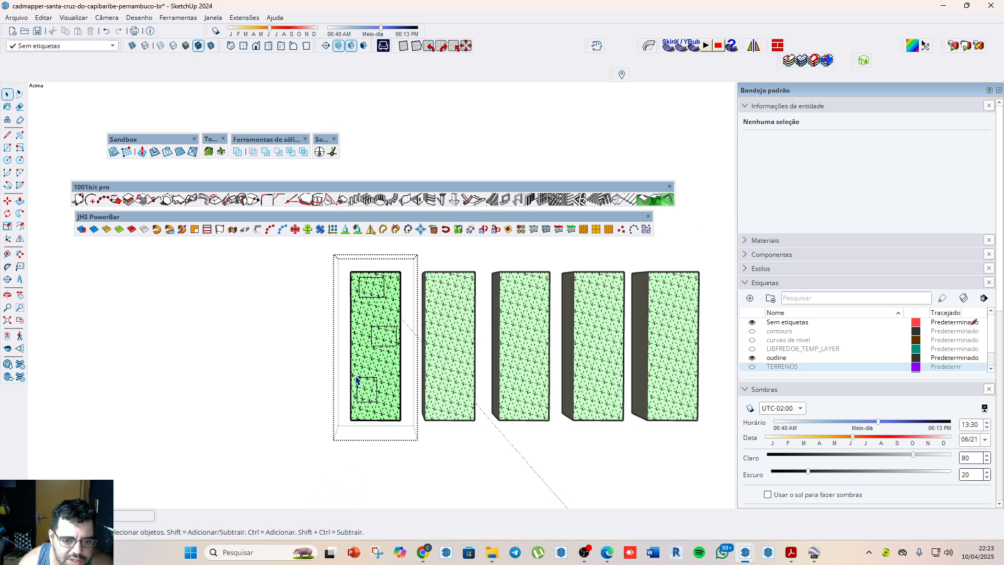
{"action": "left_click_drag", "start_coordinate": [354, 373], "coordinate": [385, 413]}
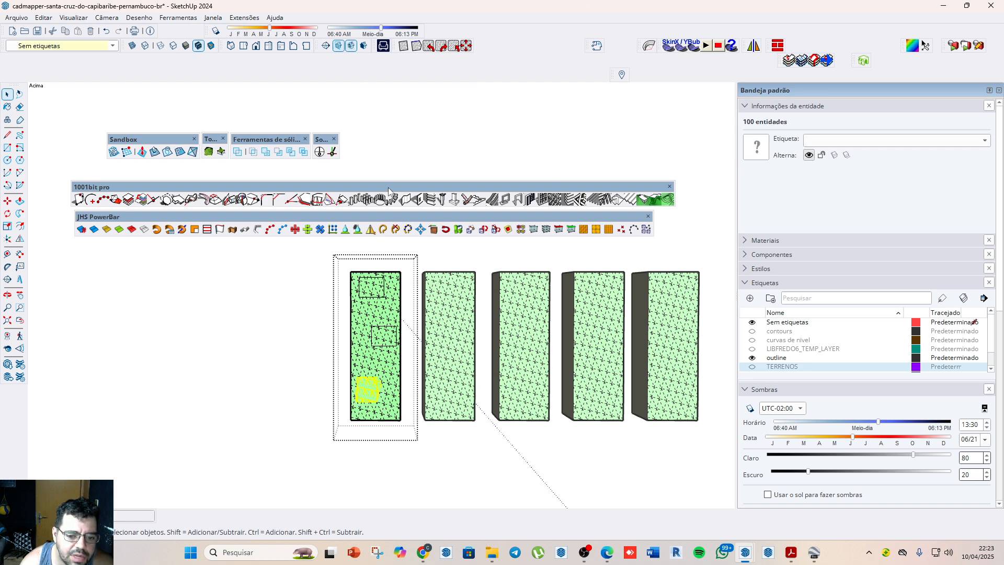
{"action": "scroll", "coordinate": [363, 389], "scroll_direction": "up", "scroll_amount": 3}
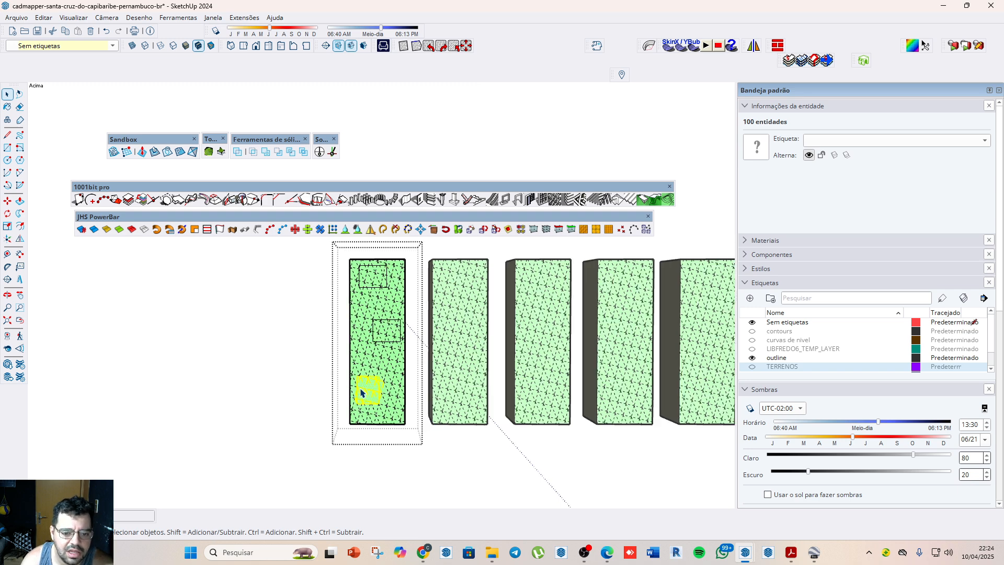
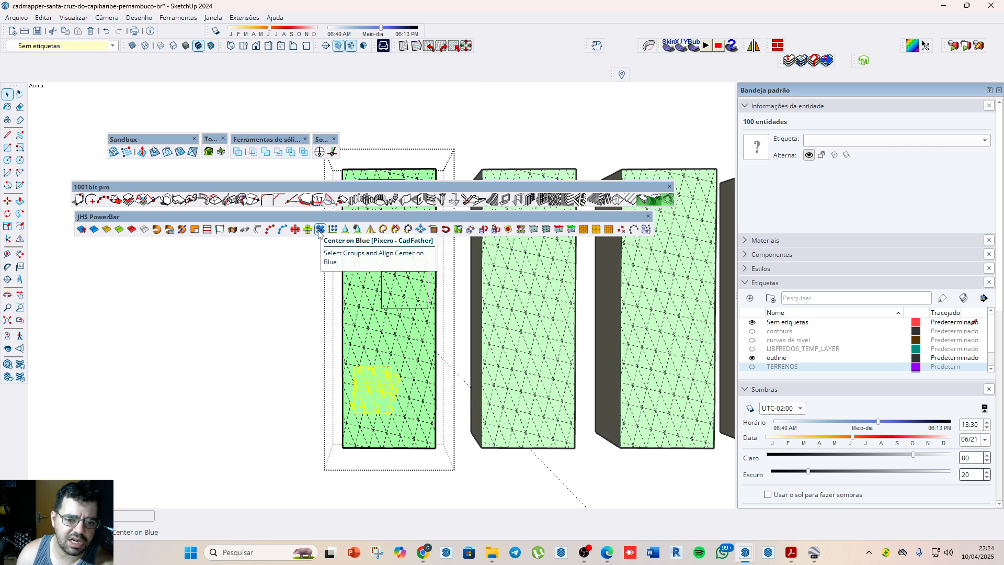
{"action": "left_click", "coordinate": [319, 230]}
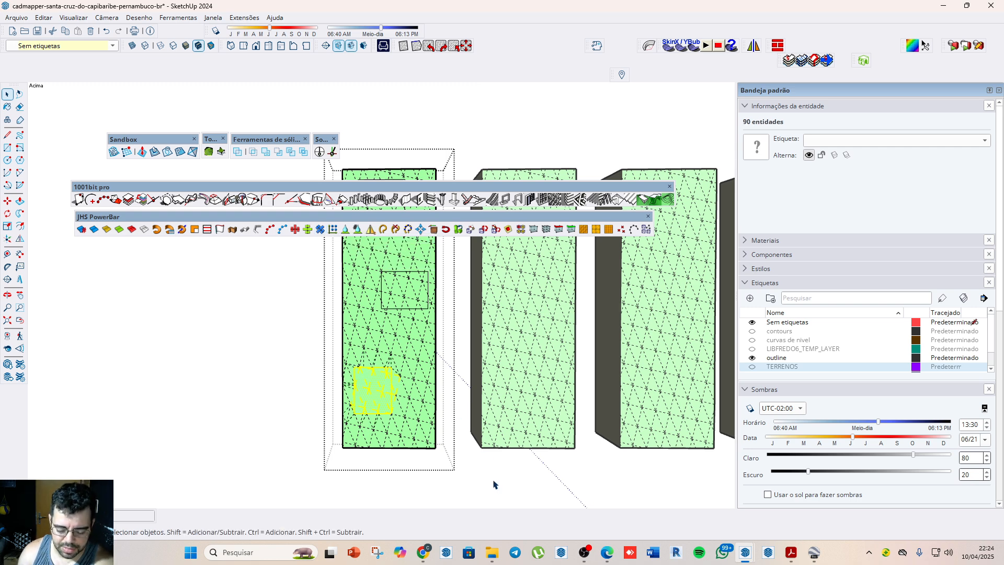
{"action": "middle_click_drag", "start_coordinate": [494, 484], "coordinate": [392, 274]}
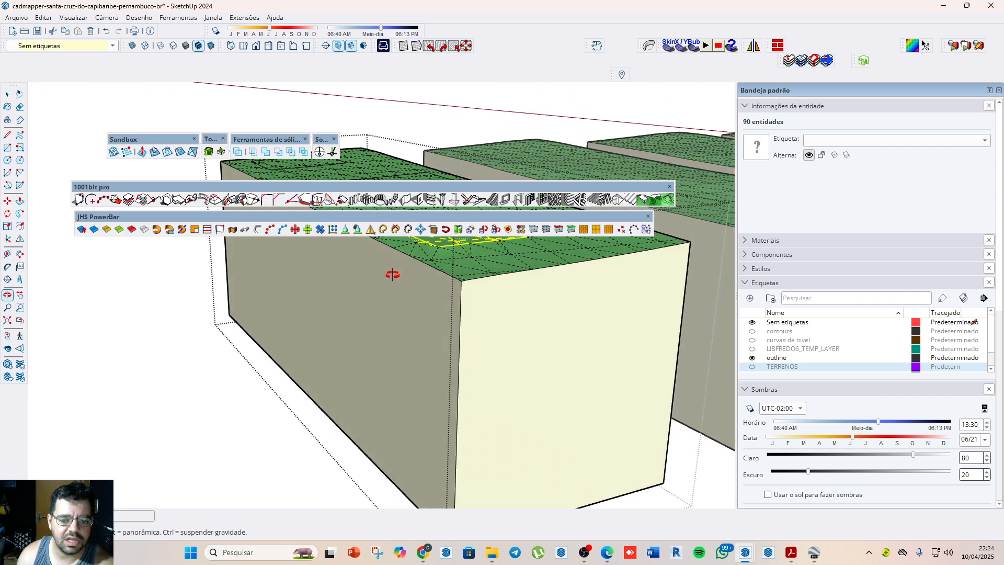
{"action": "scroll", "coordinate": [392, 274], "scroll_direction": "down", "scroll_amount": 8}
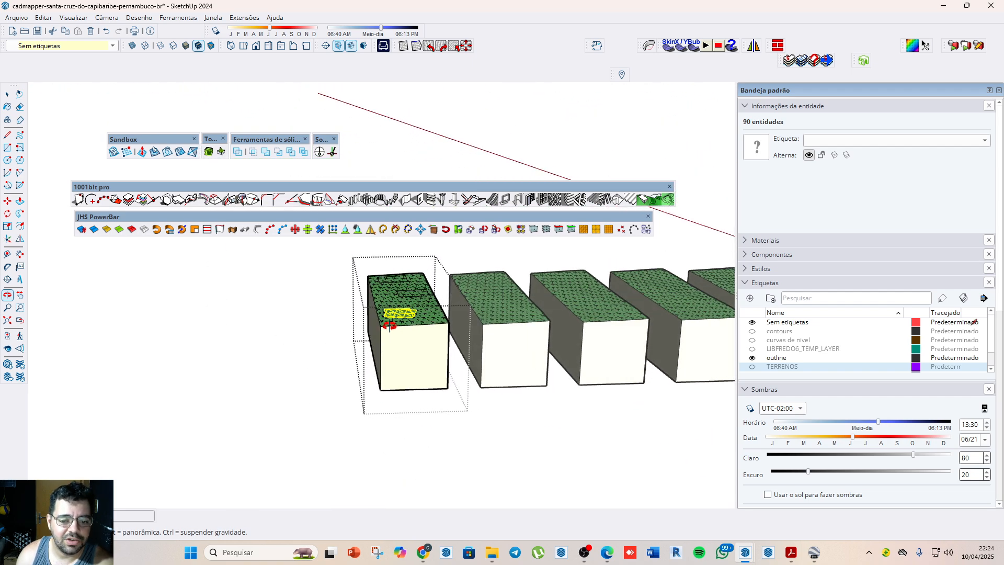
{"action": "middle_click_drag", "start_coordinate": [431, 331], "coordinate": [421, 365]}
{"action": "middle_click_drag", "start_coordinate": [437, 237], "coordinate": [435, 333]}
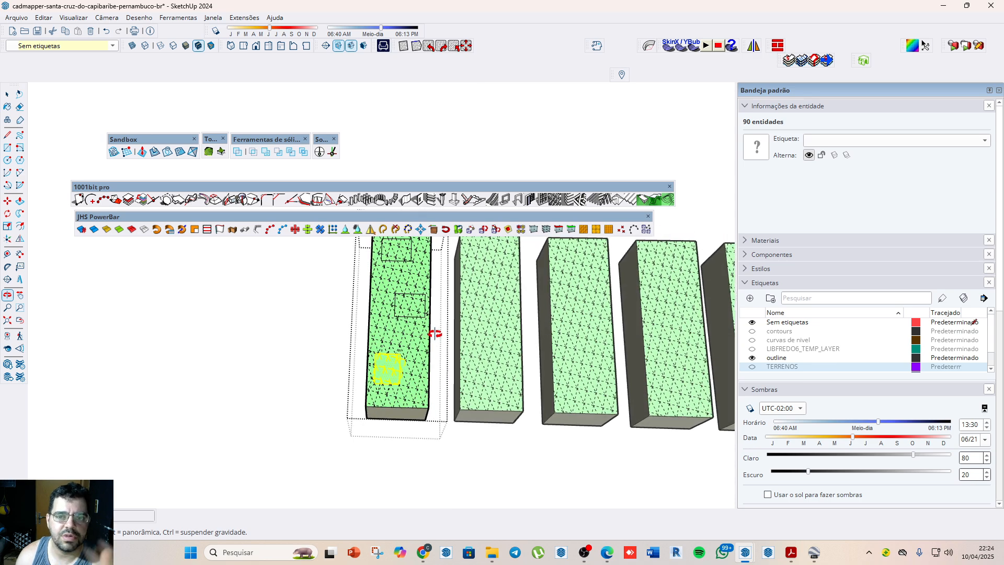
Step: Flatten the middle rectangle patch and the patch farthest from the origin with Center on Blue, each selected separately
{"action": "middle_click_drag", "start_coordinate": [488, 305], "coordinate": [394, 279]}
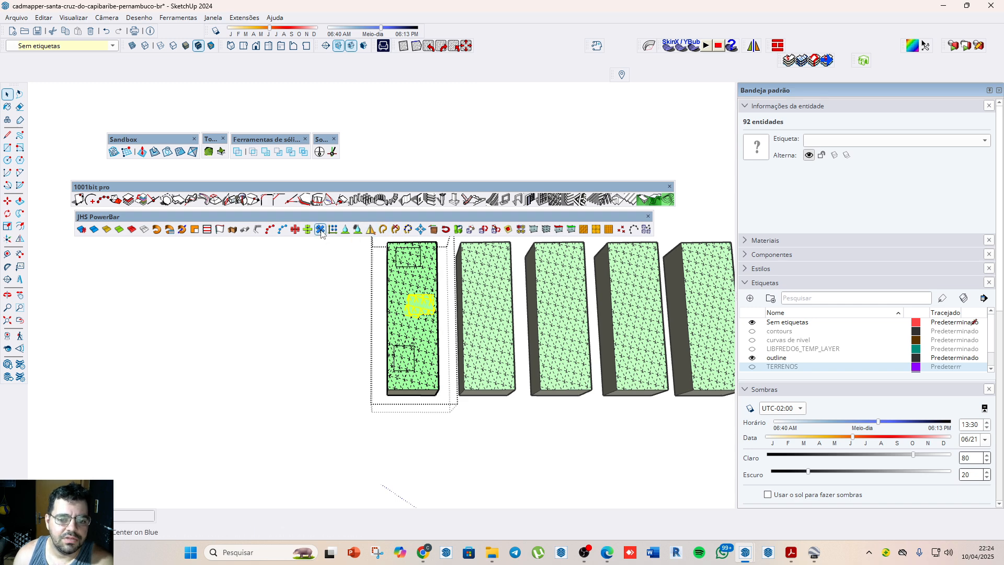
{"action": "left_click", "coordinate": [392, 244]}
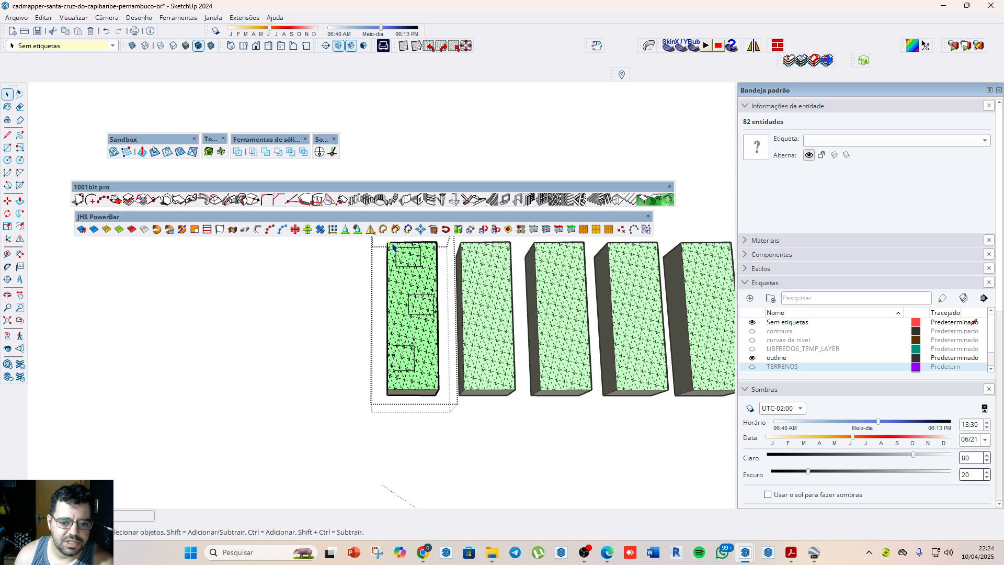
{"action": "left_click", "coordinate": [394, 250]}
{"action": "left_click_drag", "start_coordinate": [393, 245], "coordinate": [426, 273]}
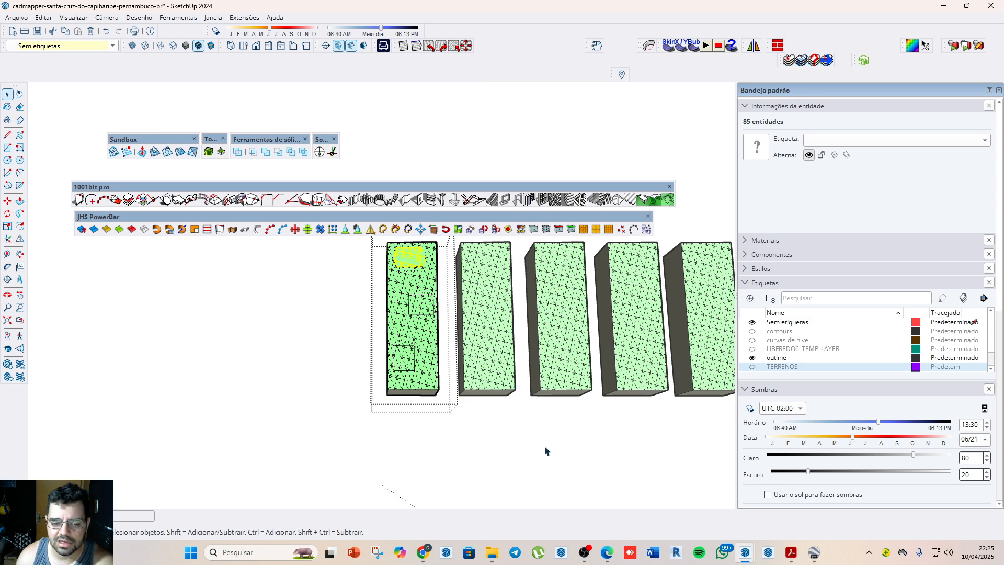
{"action": "middle_click_drag", "start_coordinate": [541, 461], "coordinate": [454, 303]}
{"action": "scroll", "coordinate": [415, 287], "scroll_direction": "up", "scroll_amount": 5}
{"action": "scroll", "coordinate": [440, 274], "scroll_direction": "up", "scroll_amount": 6}
{"action": "middle_click_drag", "start_coordinate": [505, 322], "coordinate": [500, 322]}
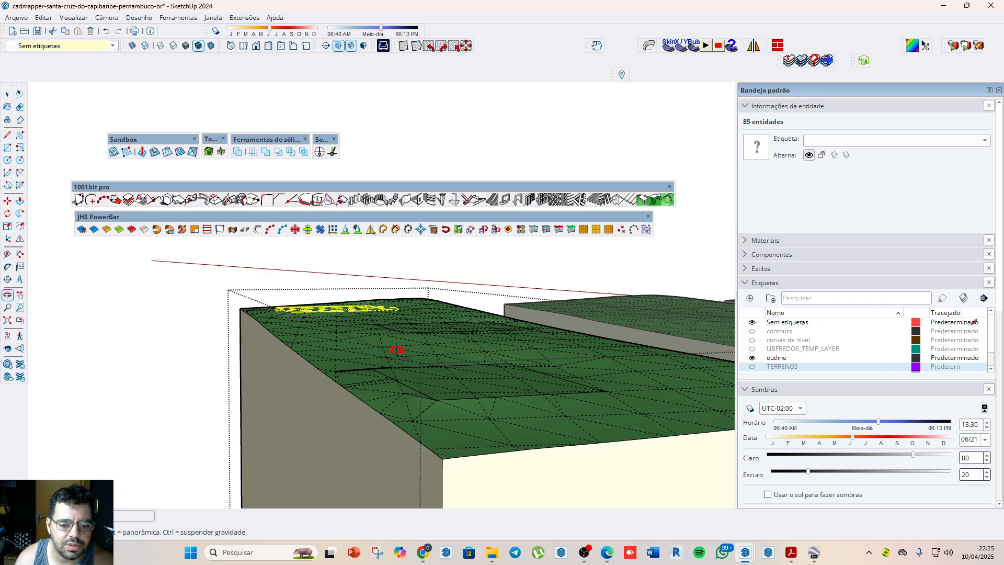
{"action": "middle_click_drag", "start_coordinate": [399, 347], "coordinate": [320, 373]}
Step: Close the flattened lot's group and copy it by its base corner onto the matching corners of the next two lots
{"action": "left_click", "coordinate": [342, 287]}
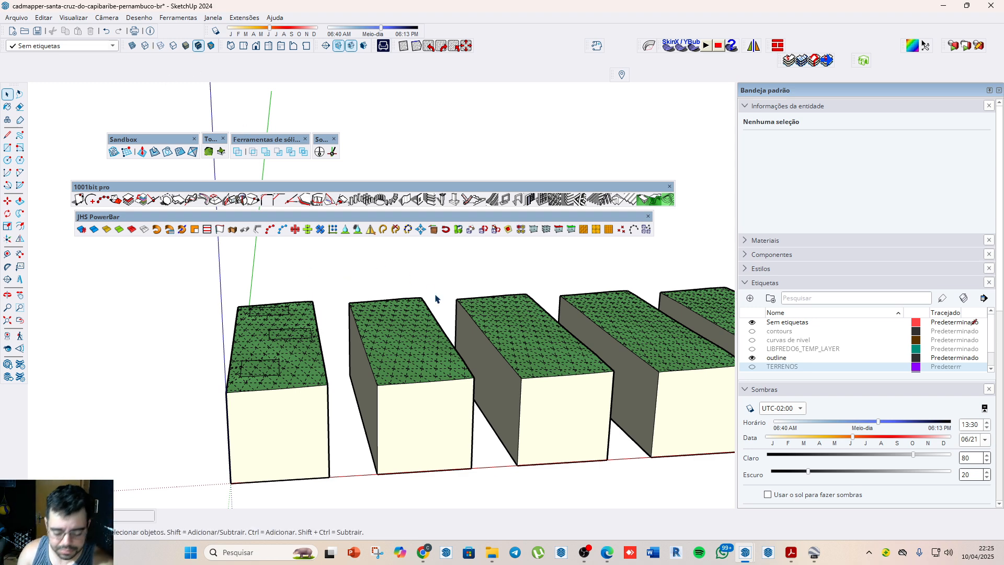
{"action": "left_click", "coordinate": [271, 449]}
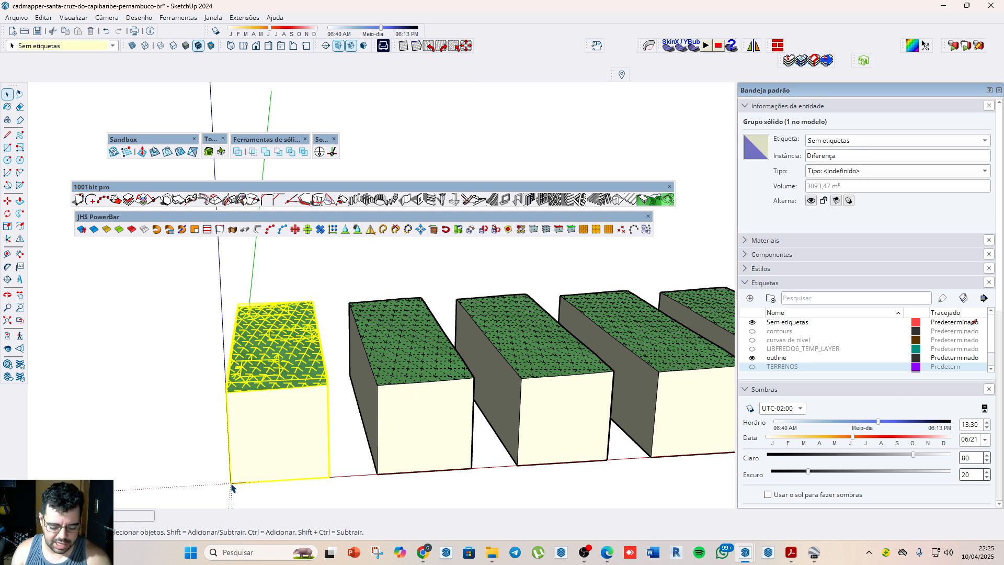
{"action": "key", "text": "m"}
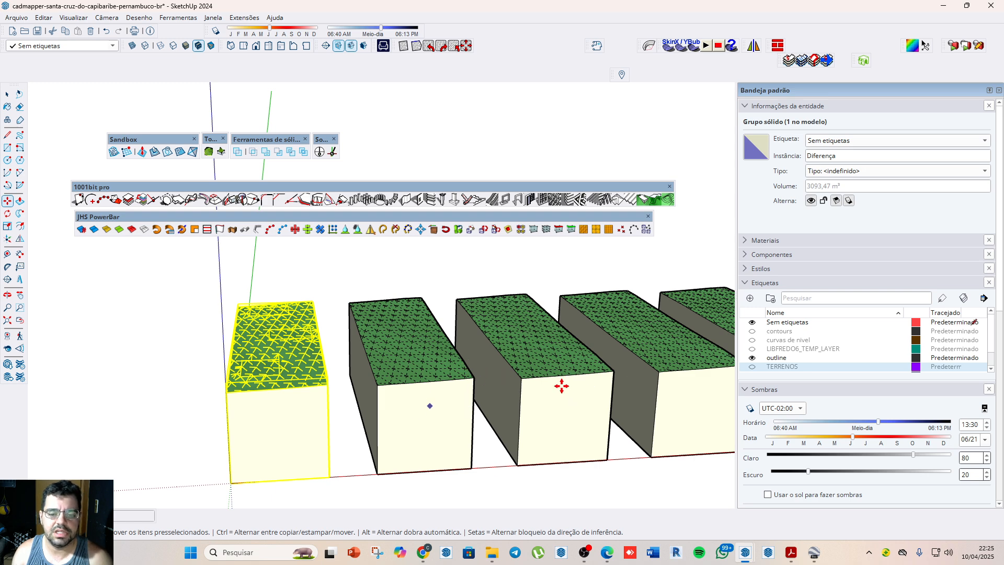
{"action": "left_click", "coordinate": [231, 483]}
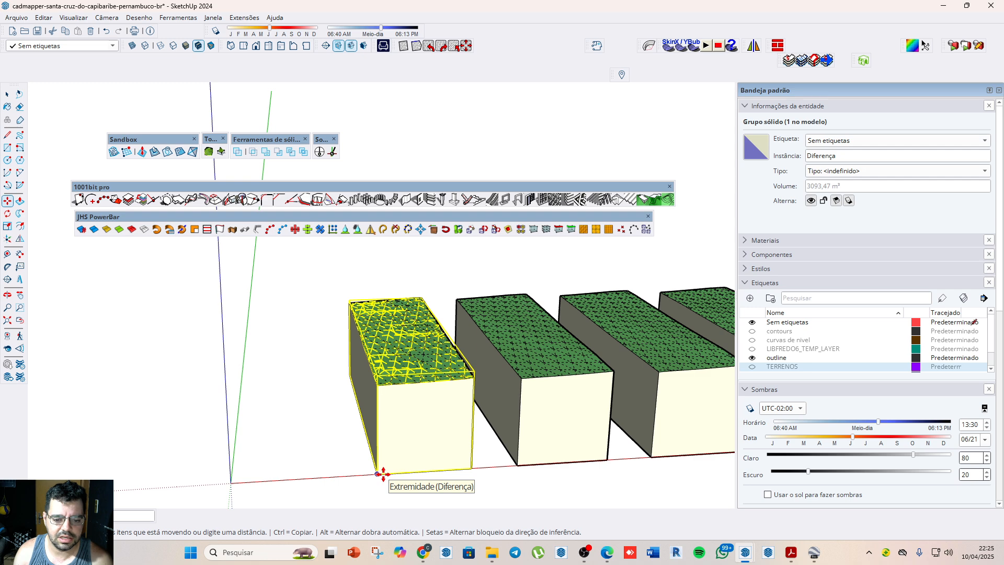
{"action": "key", "text": "ctrl"}
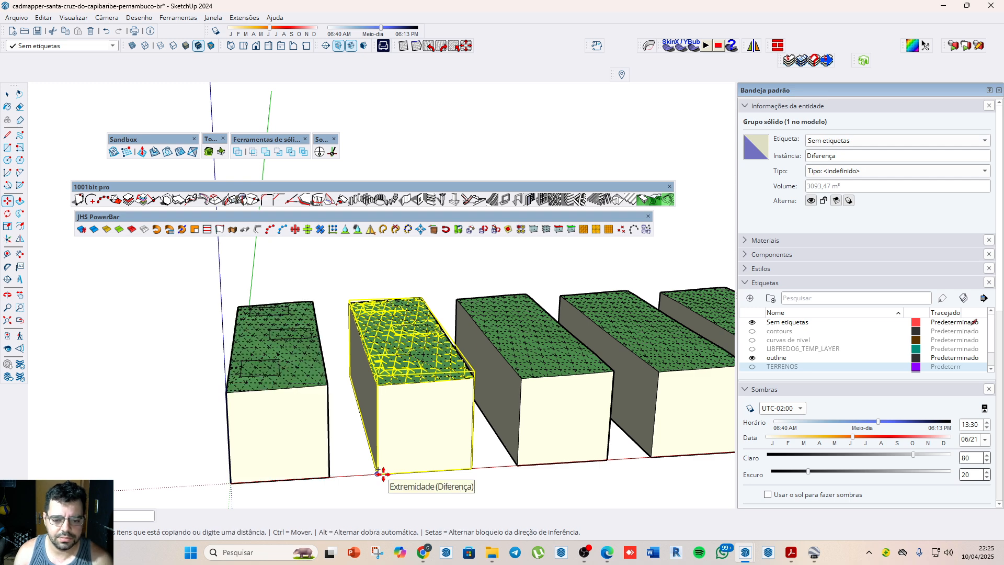
{"action": "left_click", "coordinate": [382, 473]}
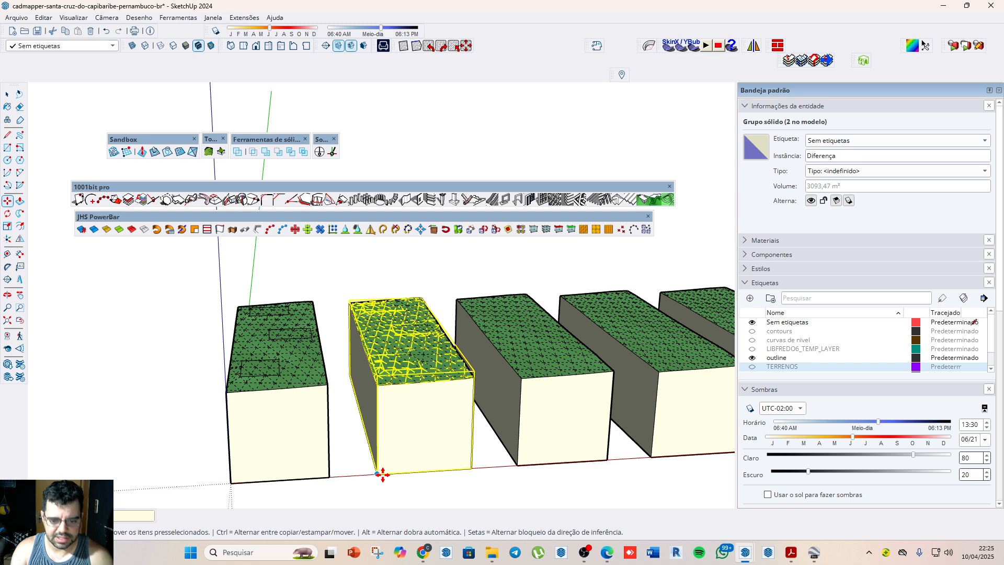
{"action": "key", "text": "ctrl+t"}
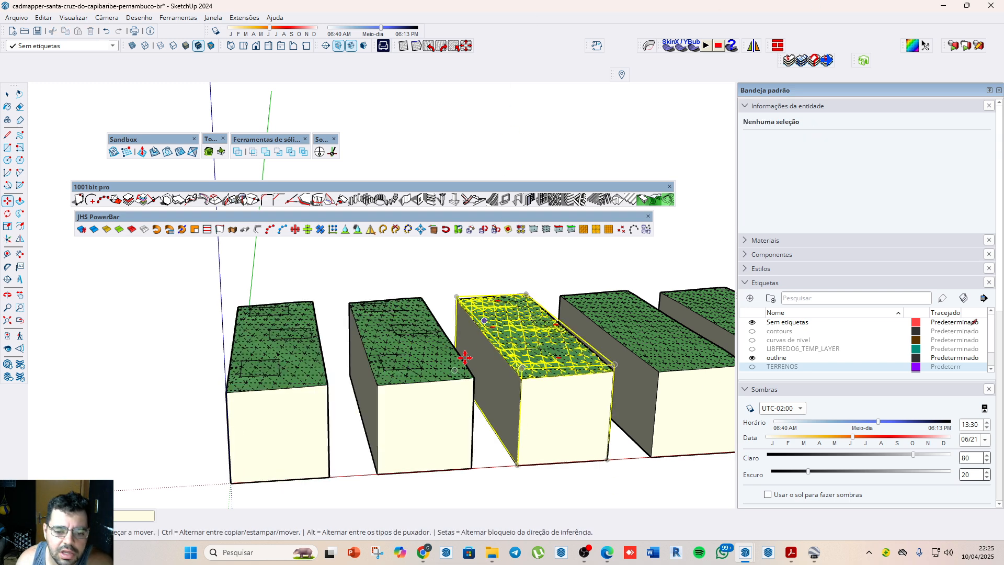
{"action": "key", "text": "space"}
{"action": "scroll", "coordinate": [522, 448], "scroll_direction": "down", "scroll_amount": 1}
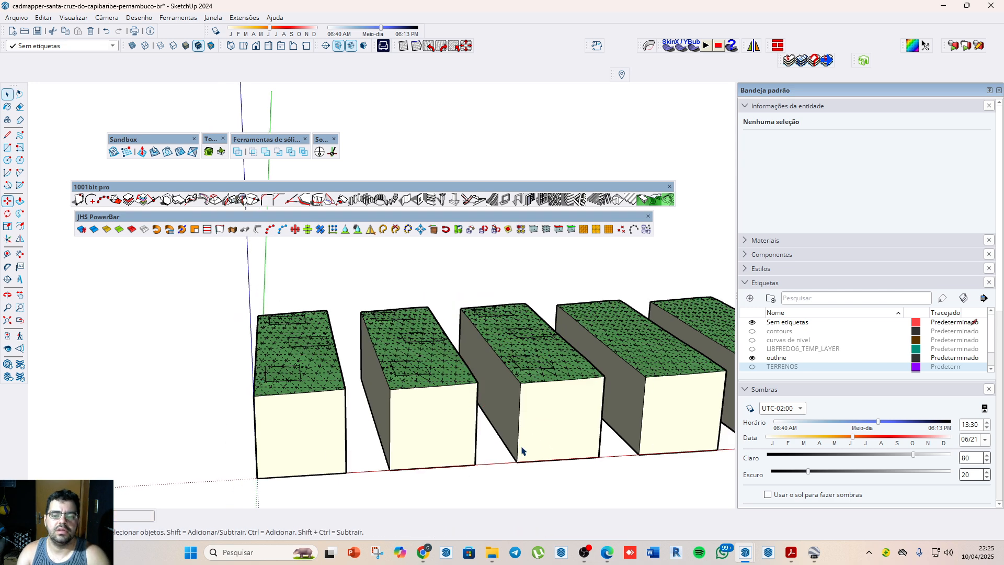
{"action": "scroll", "coordinate": [522, 450], "scroll_direction": "down", "scroll_amount": 1}
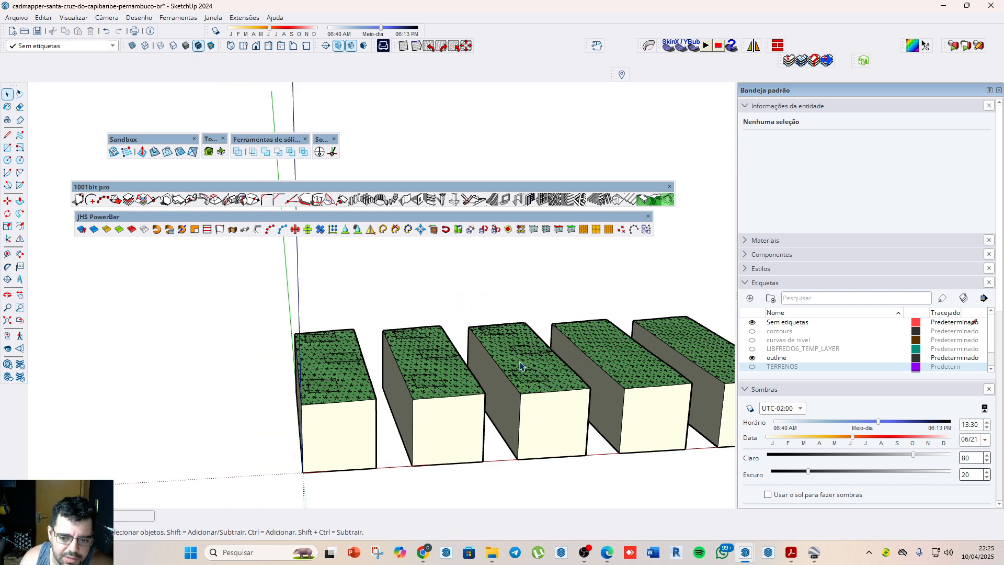
Step: Subtract the flattened lot from the original lot overlapping it at the second position, leaving only the cut pieces
{"action": "left_click", "coordinate": [462, 368]}
{"action": "scroll", "coordinate": [462, 369], "scroll_direction": "up", "scroll_amount": 3}
{"action": "scroll", "coordinate": [398, 343], "scroll_direction": "down", "scroll_amount": 2}
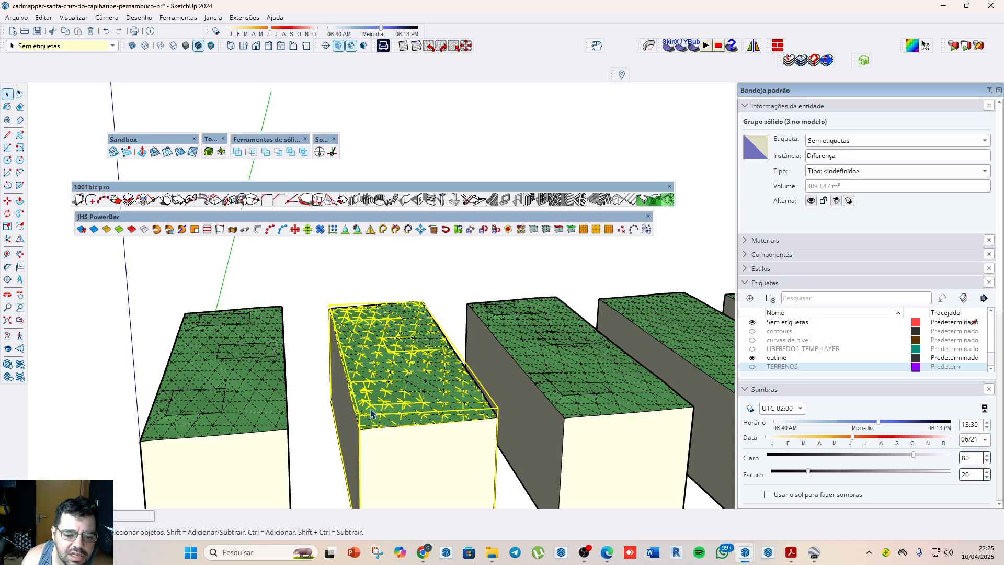
{"action": "scroll", "coordinate": [376, 410], "scroll_direction": "up", "scroll_amount": 4}
{"action": "left_click", "coordinate": [469, 367]}
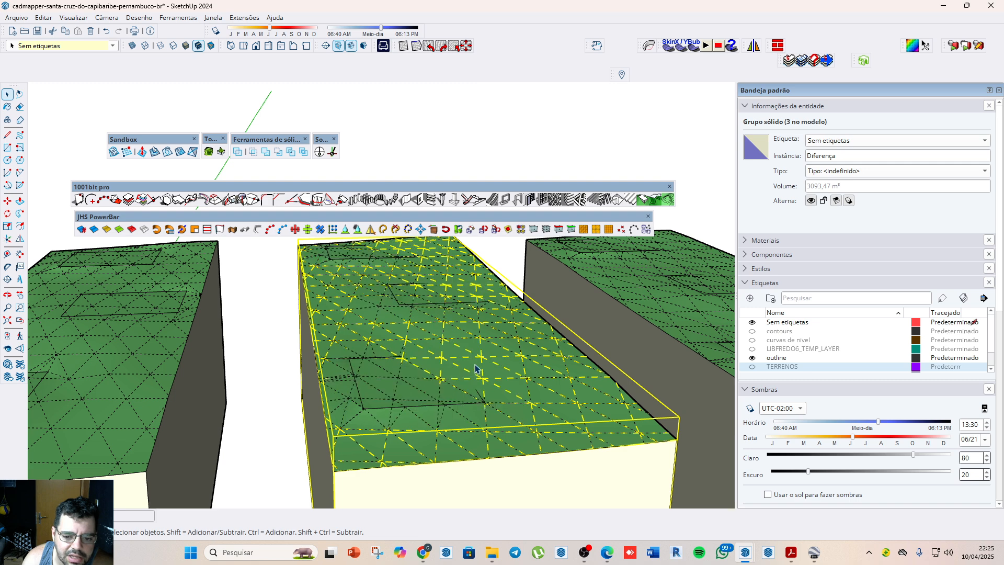
{"action": "left_click", "coordinate": [372, 408]}
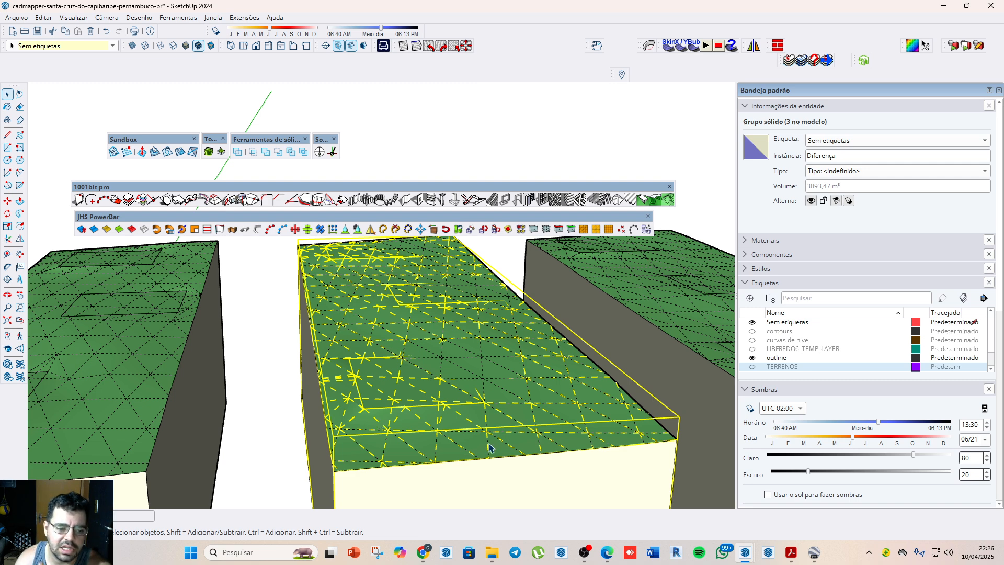
{"action": "scroll", "coordinate": [523, 314], "scroll_direction": "down", "scroll_amount": 3}
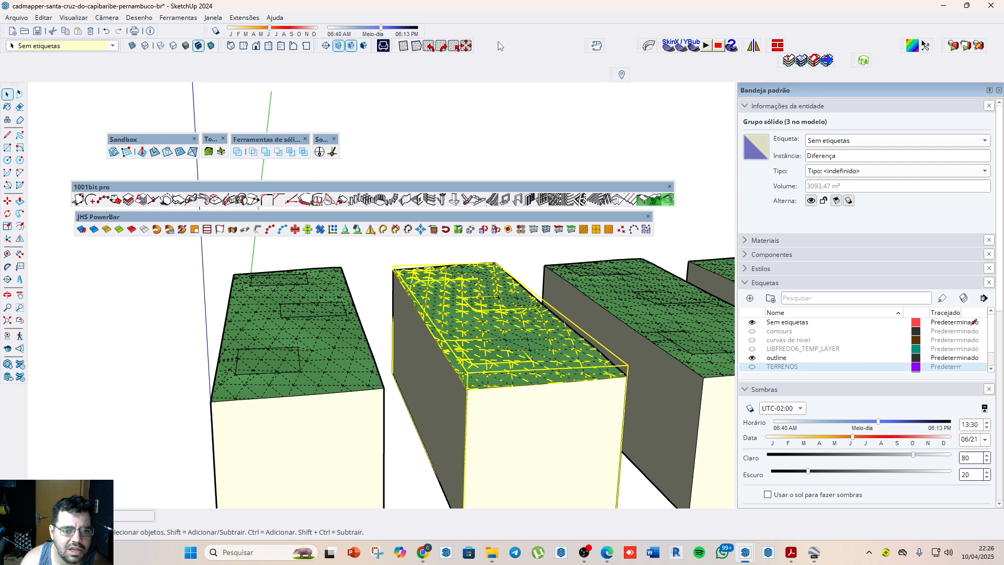
{"action": "left_click", "coordinate": [278, 158]}
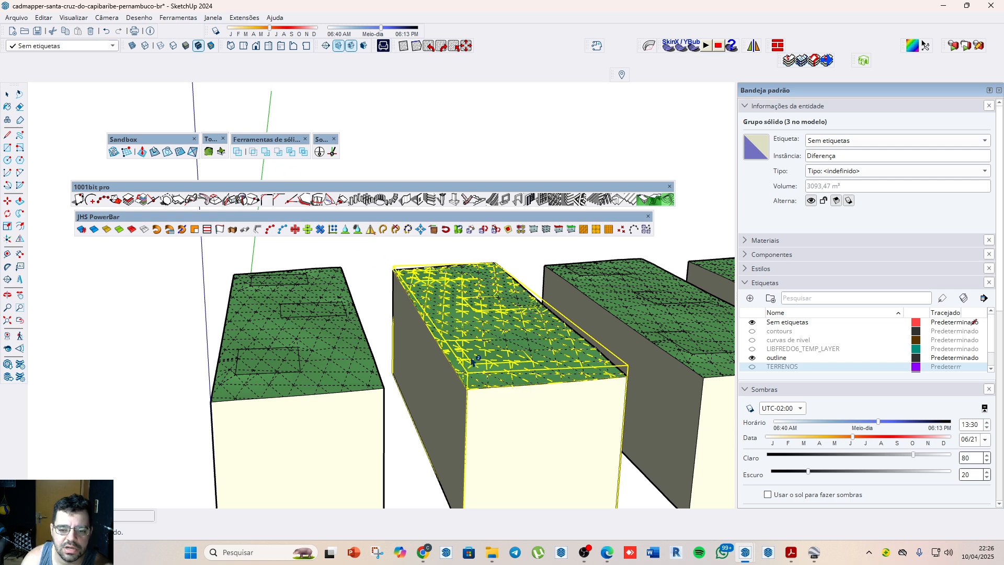
{"action": "left_click", "coordinate": [529, 343]}
{"action": "left_click", "coordinate": [627, 366]}
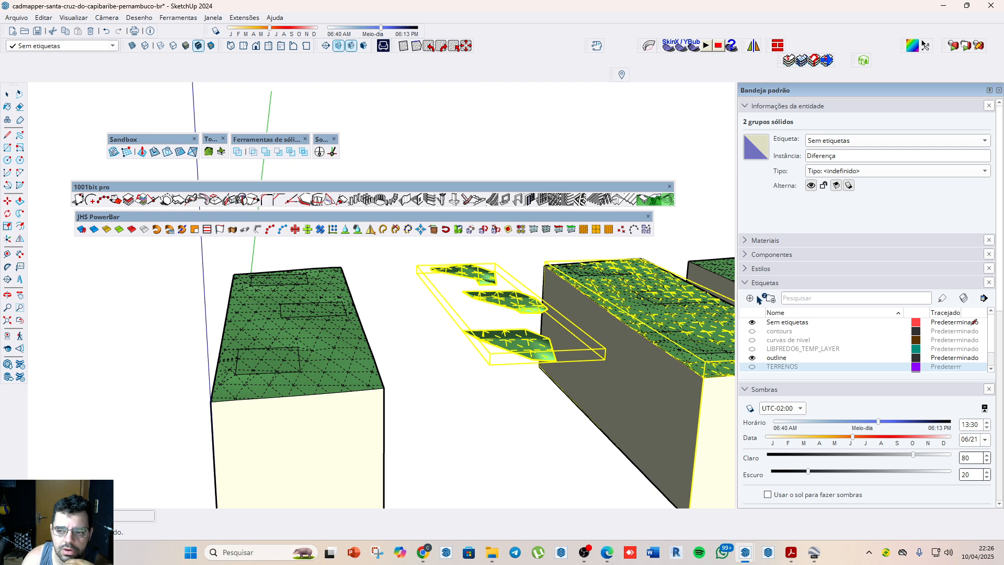
Step: Select the cut pieces left by the subtraction and check their volume in the entity information
{"action": "key", "text": "space"}
{"action": "left_click", "coordinate": [564, 432]}
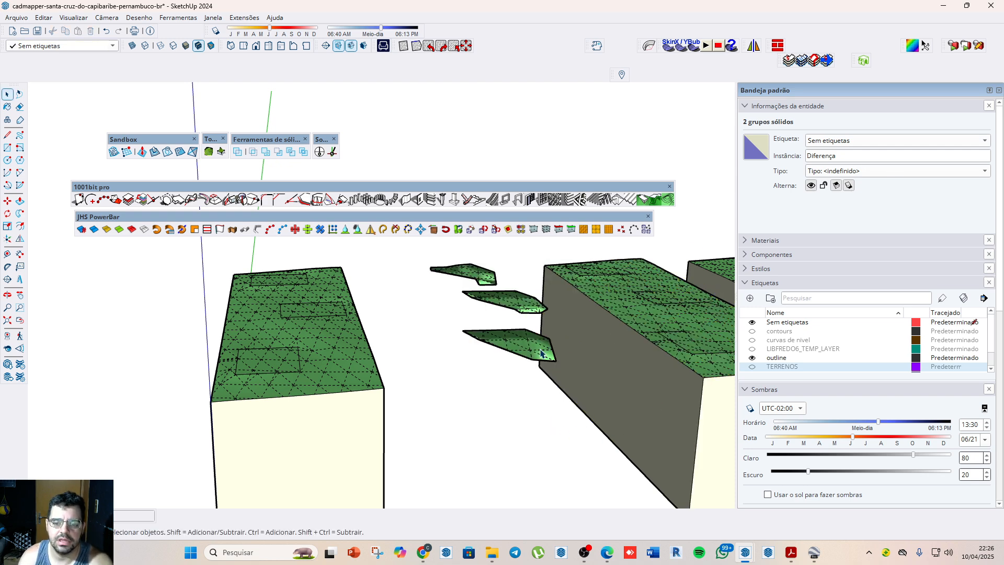
{"action": "left_click", "coordinate": [542, 354]}
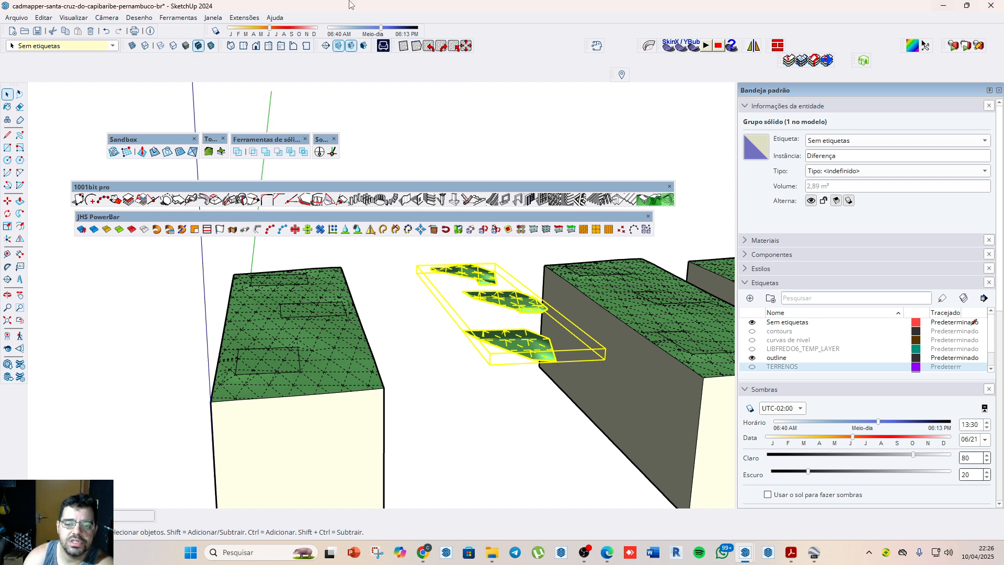
{"action": "scroll", "coordinate": [491, 410], "scroll_direction": "down", "scroll_amount": 1}
{"action": "scroll", "coordinate": [491, 410], "scroll_direction": "down", "scroll_amount": 4}
Step: Subtract the original sloped lot from the flattened copy overlapping it at the third position, leaving only the fill pieces
{"action": "scroll", "coordinate": [580, 364], "scroll_direction": "up", "scroll_amount": 6}
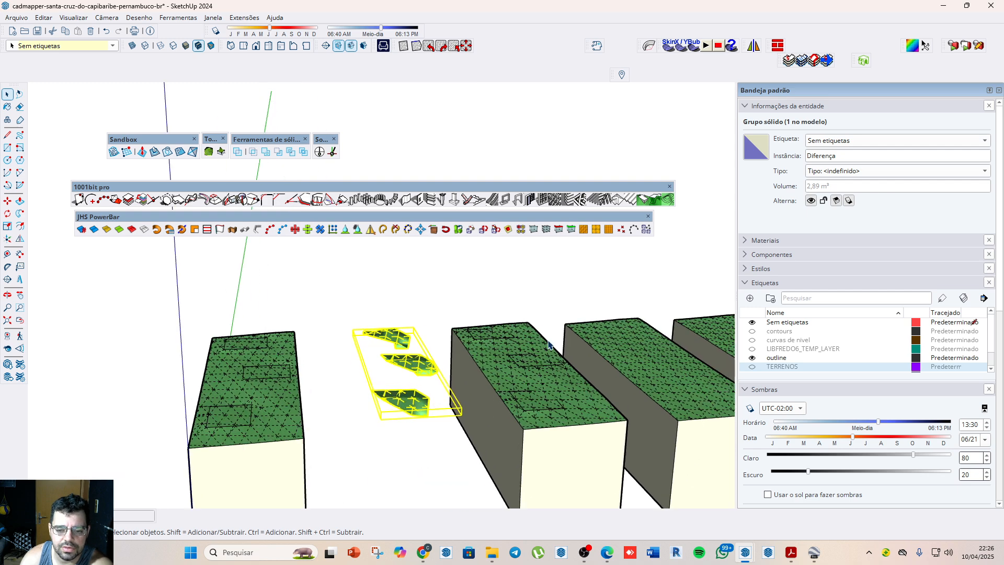
{"action": "left_click", "coordinate": [556, 418]}
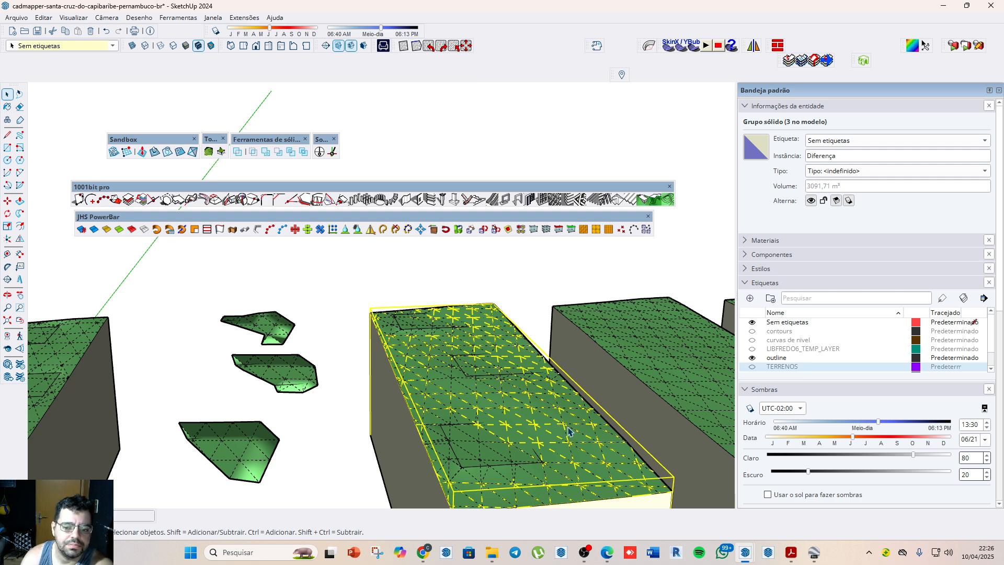
{"action": "scroll", "coordinate": [560, 435], "scroll_direction": "down", "scroll_amount": 3}
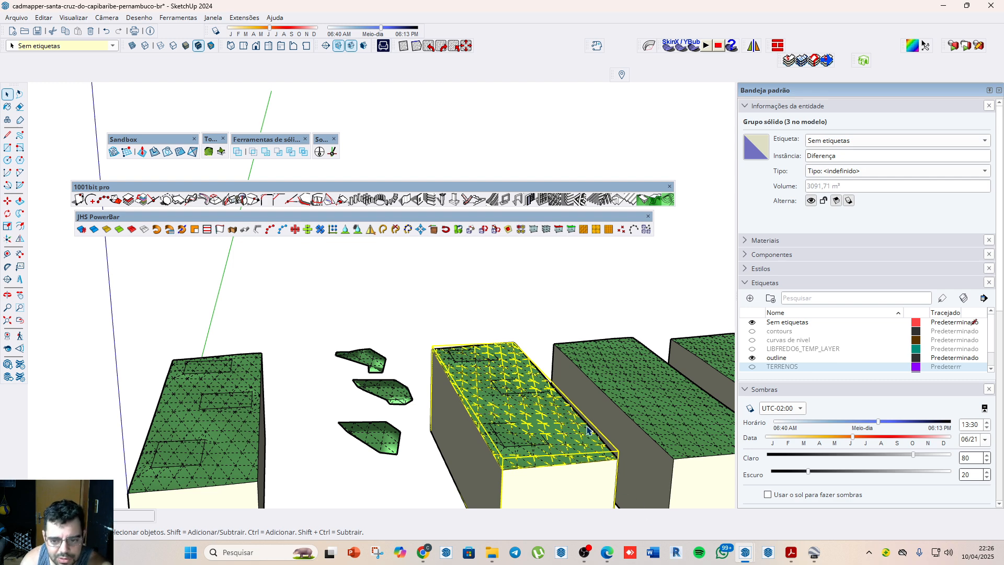
{"action": "left_click", "coordinate": [670, 412]}
{"action": "left_click", "coordinate": [542, 418]}
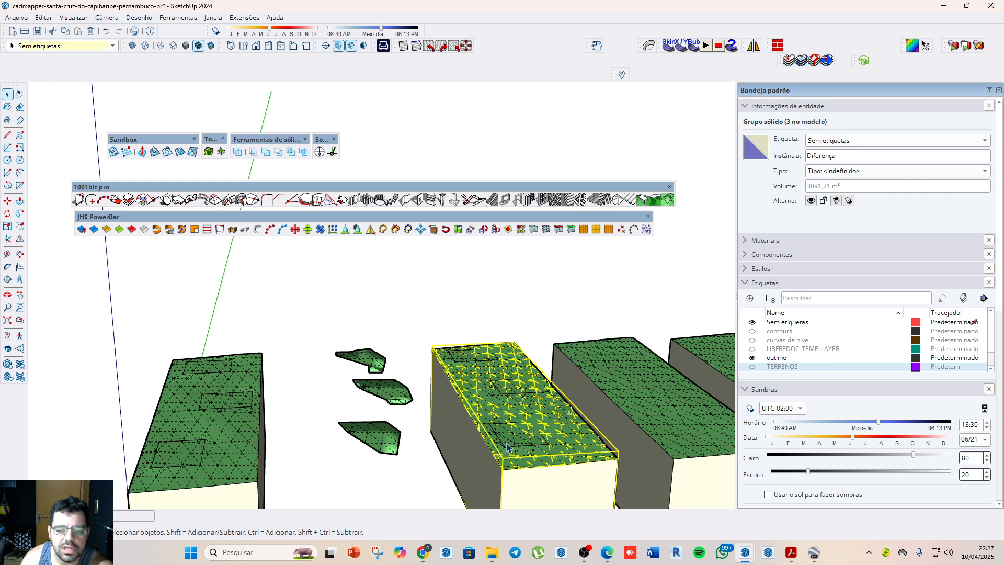
{"action": "left_click", "coordinate": [279, 152]}
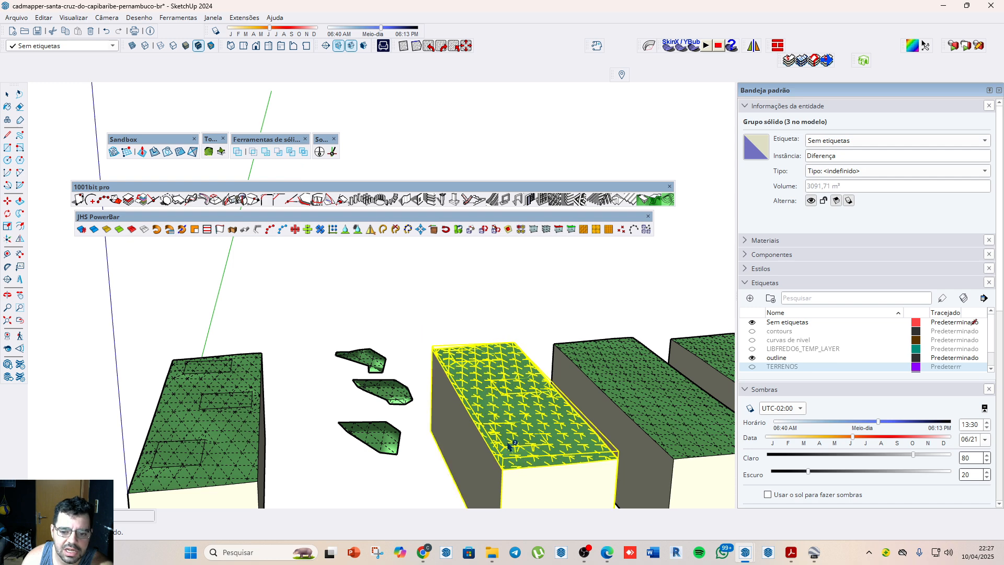
{"action": "left_click", "coordinate": [510, 462]}
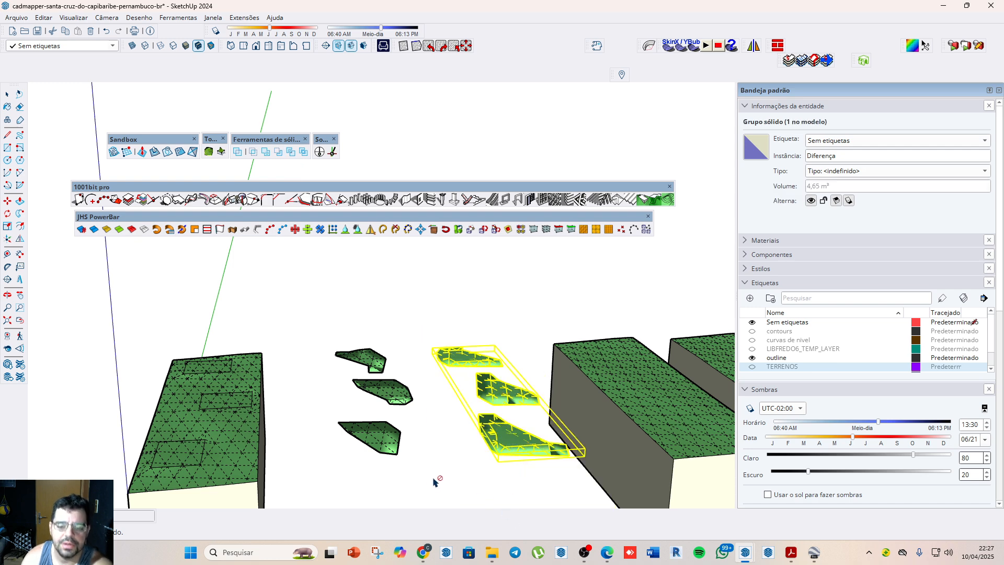
Step: Select the cut and fill pieces in turn and compare their volumes in the entity information
{"action": "key", "text": "space"}
{"action": "left_click", "coordinate": [451, 471]}
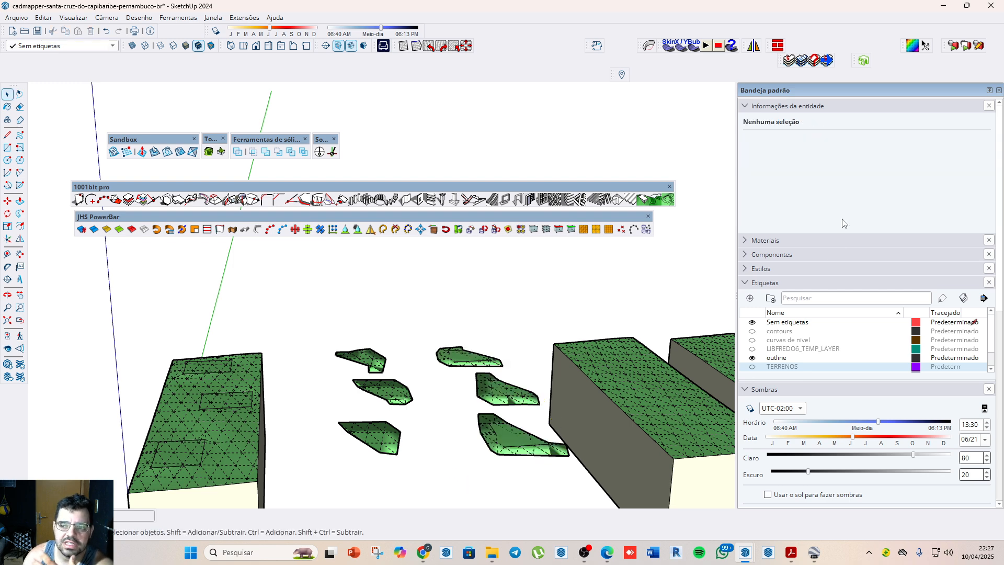
{"action": "left_click", "coordinate": [519, 449]}
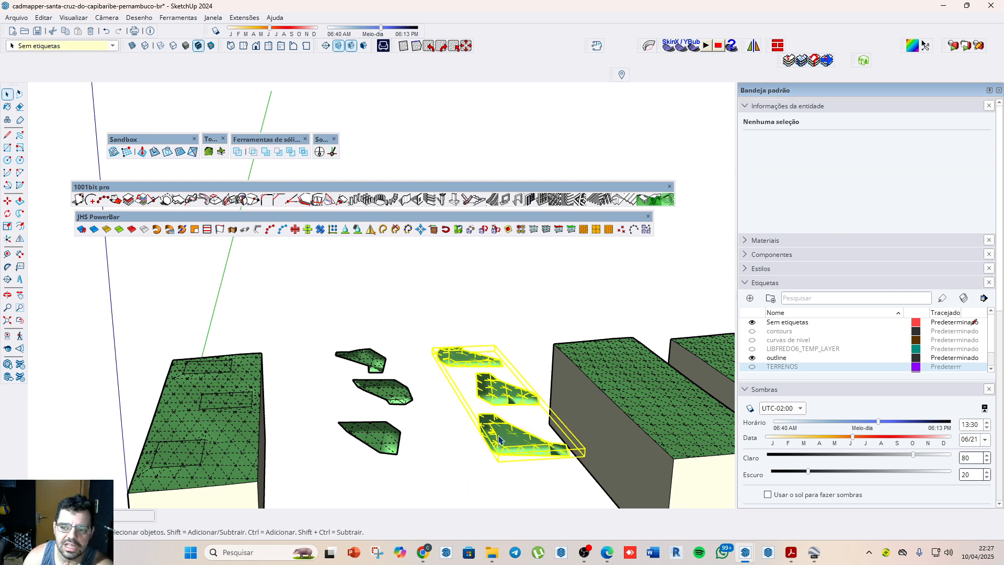
{"action": "left_click", "coordinate": [398, 400]}
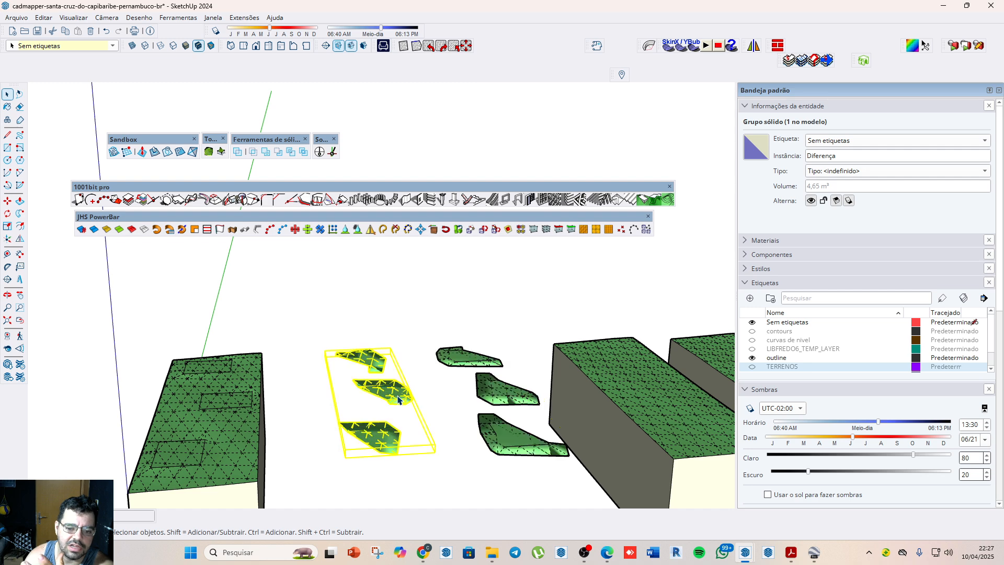
{"action": "left_click", "coordinate": [510, 444]}
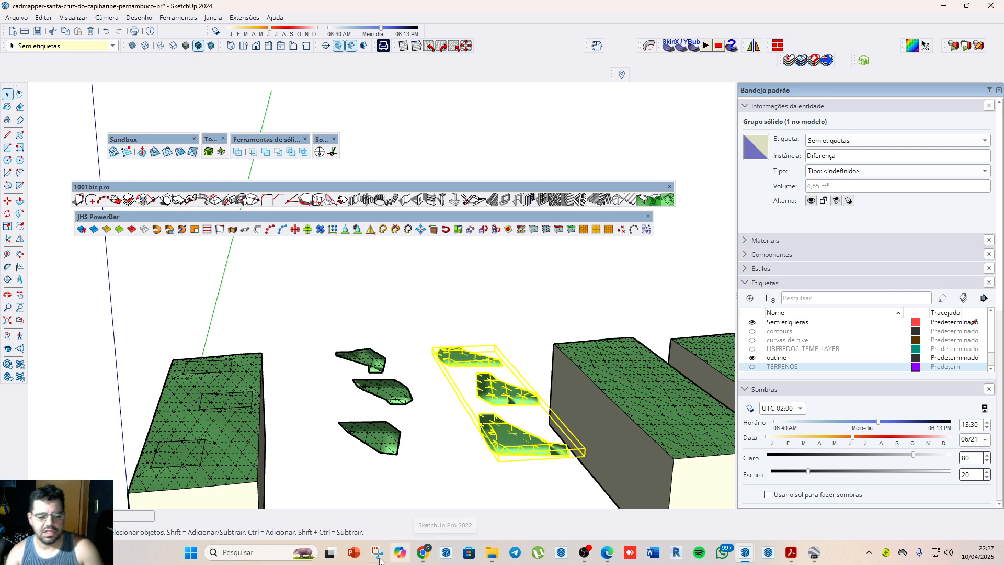
Step: Open the Windows calculator and enter the fill pieces' volume of 4,65
{"action": "left_click", "coordinate": [267, 555]}
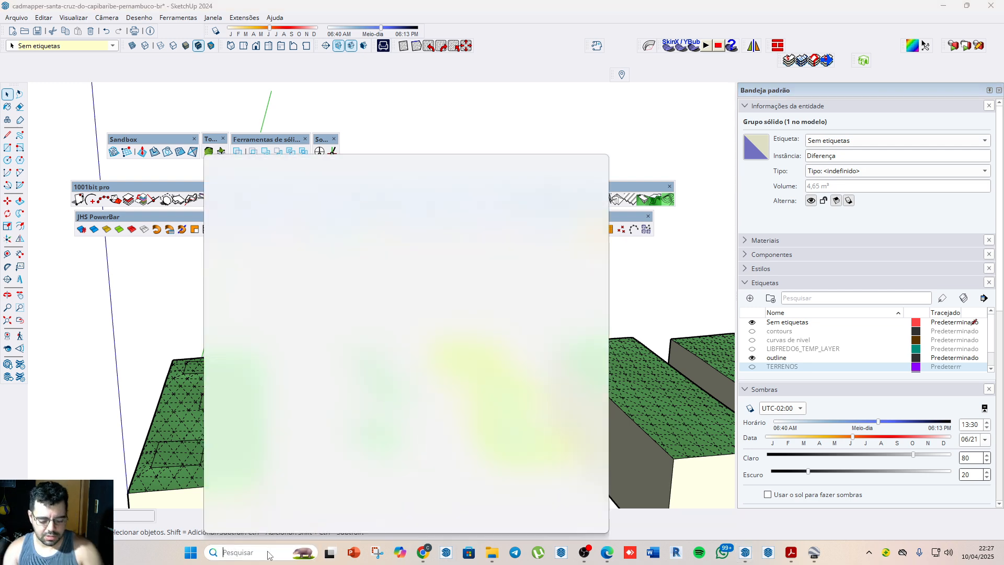
{"action": "type", "text": "CAL"}
{"action": "key", "text": "Return"}
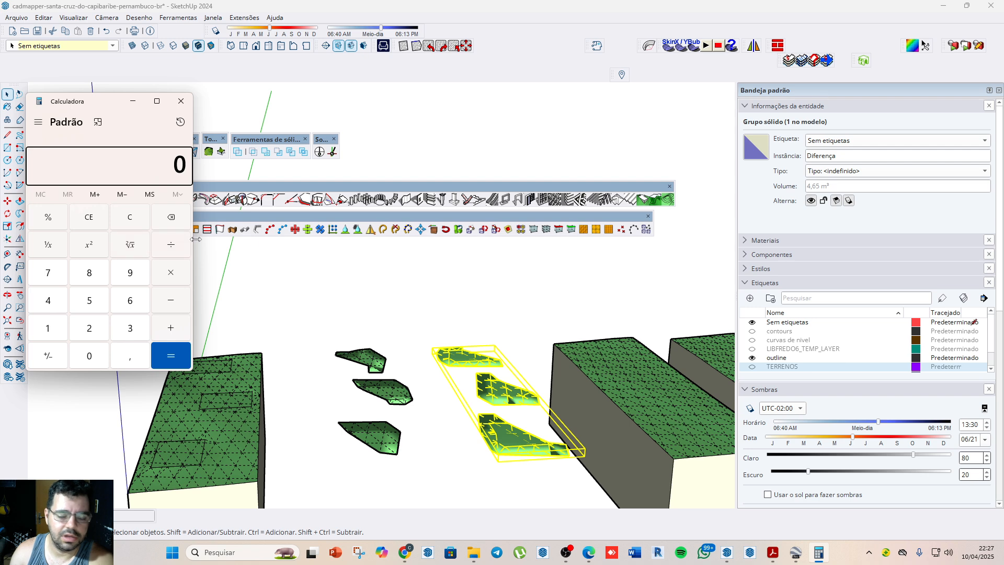
{"action": "left_click", "coordinate": [49, 301]}
{"action": "left_click", "coordinate": [129, 356]}
{"action": "left_click", "coordinate": [133, 303]}
{"action": "key", "text": "5"}
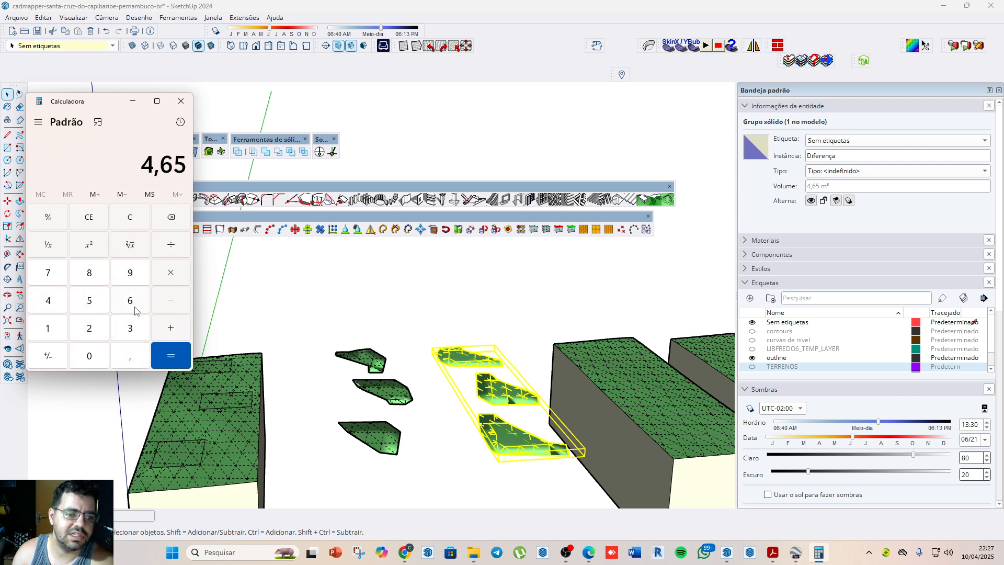
Step: Calculate the difference between the fill and cut volumes by subtracting the cut pieces' 2,89 from 4,65 in the calculator
{"action": "left_click", "coordinate": [174, 301]}
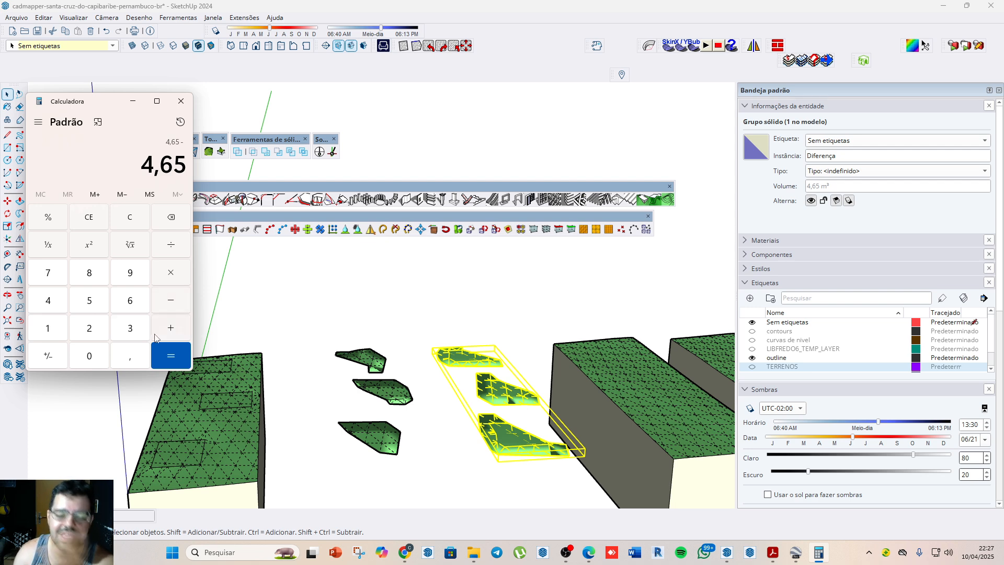
{"action": "left_click", "coordinate": [391, 398]}
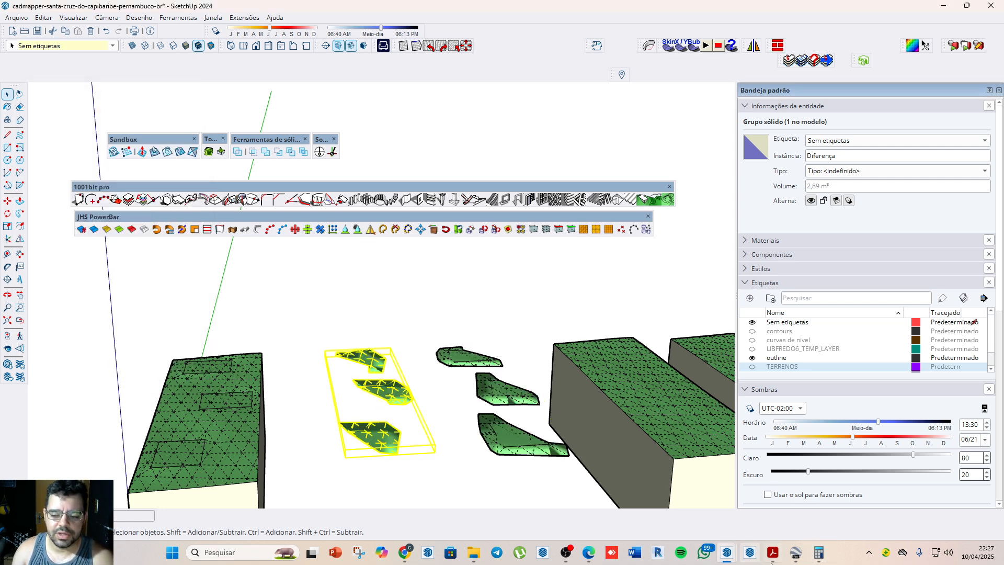
{"action": "left_click", "coordinate": [818, 552]}
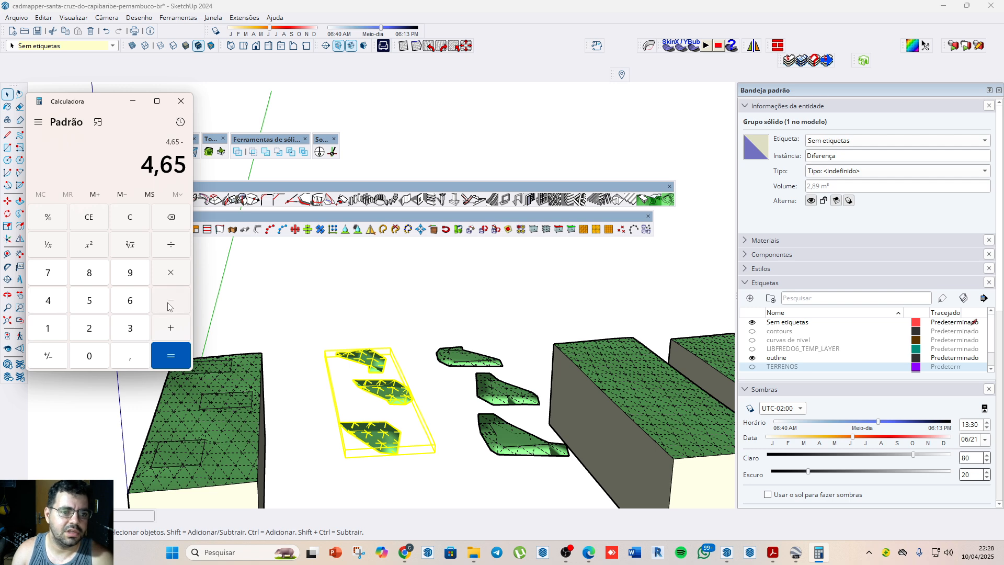
{"action": "left_click", "coordinate": [89, 328]}
{"action": "left_click", "coordinate": [129, 355]}
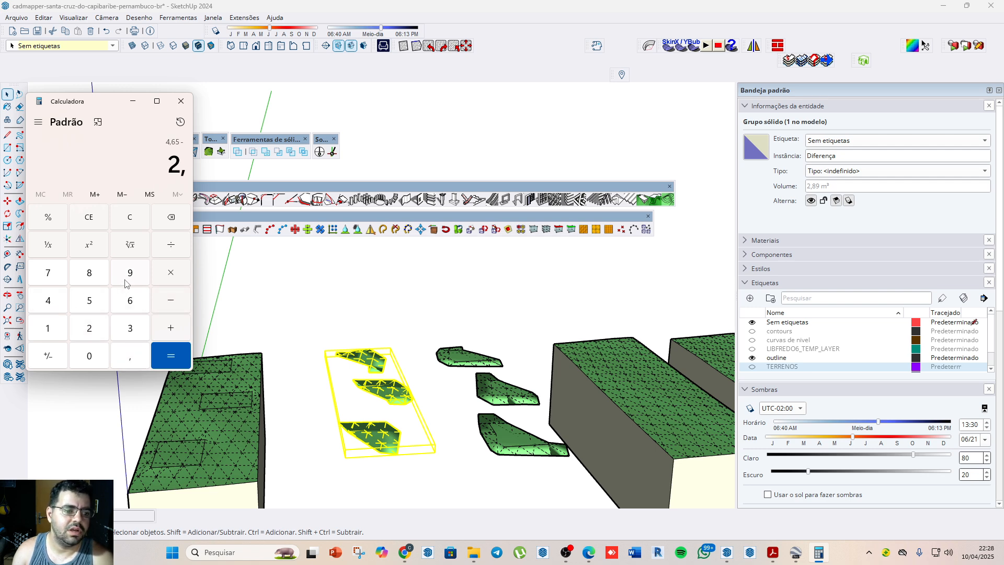
{"action": "left_click", "coordinate": [89, 272]}
{"action": "left_click", "coordinate": [128, 272]}
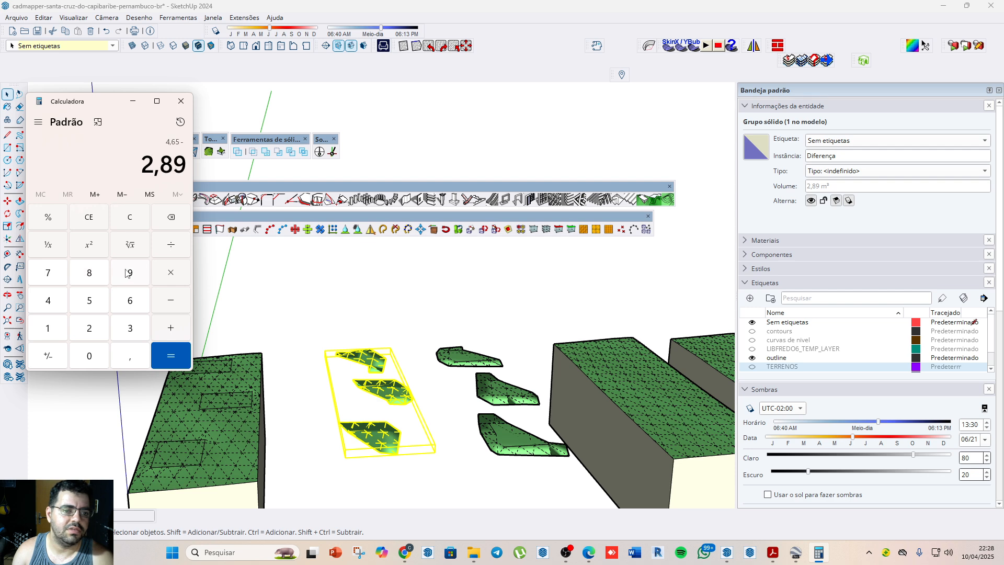
{"action": "left_click", "coordinate": [170, 355]}
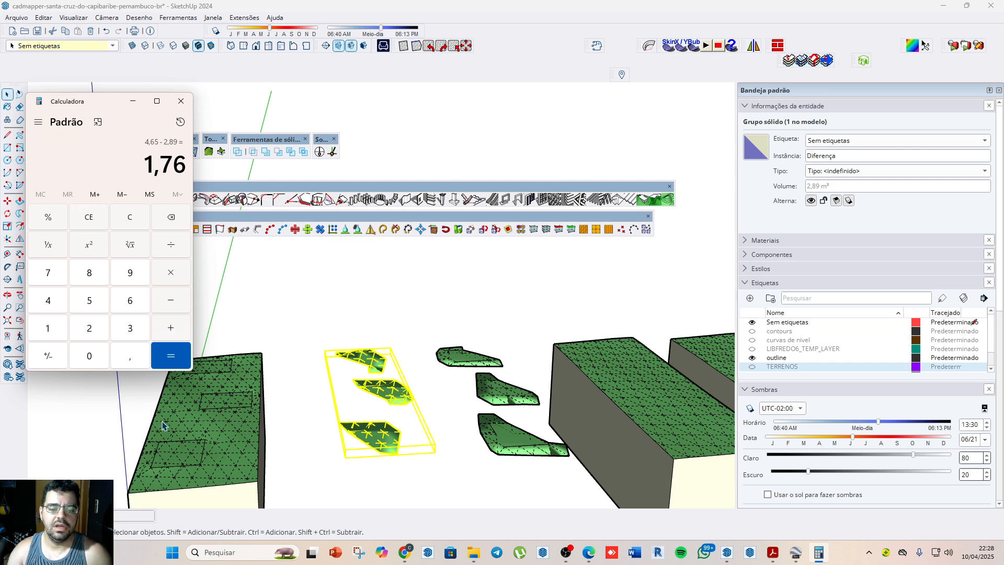
Step: Switch back to SketchUp and apply the red Cor A04 from the Cores materials to the group of cut pieces
{"action": "scroll", "coordinate": [230, 434], "scroll_direction": "down", "scroll_amount": 3}
{"action": "scroll", "coordinate": [313, 418], "scroll_direction": "up", "scroll_amount": 2}
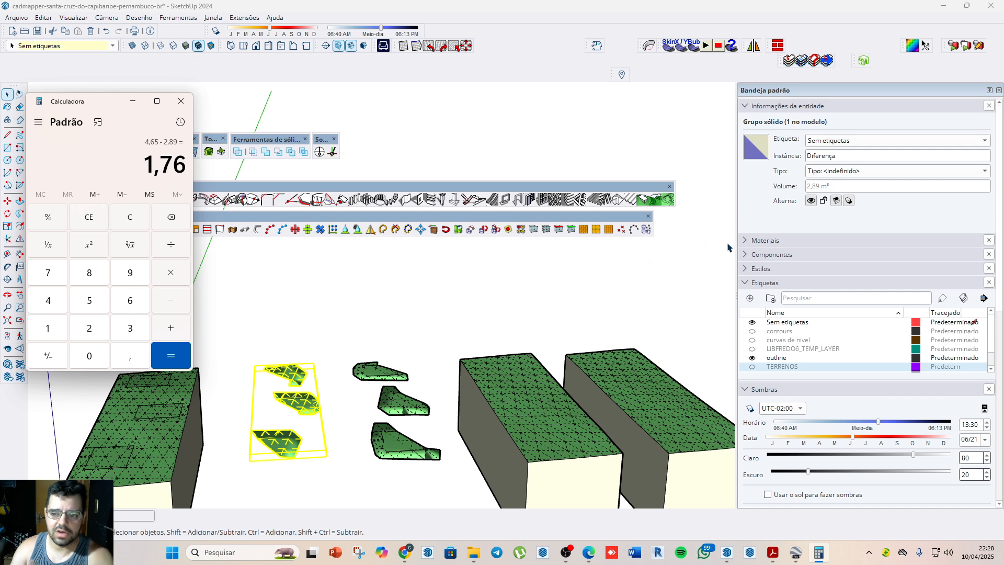
{"action": "left_click", "coordinate": [758, 245]}
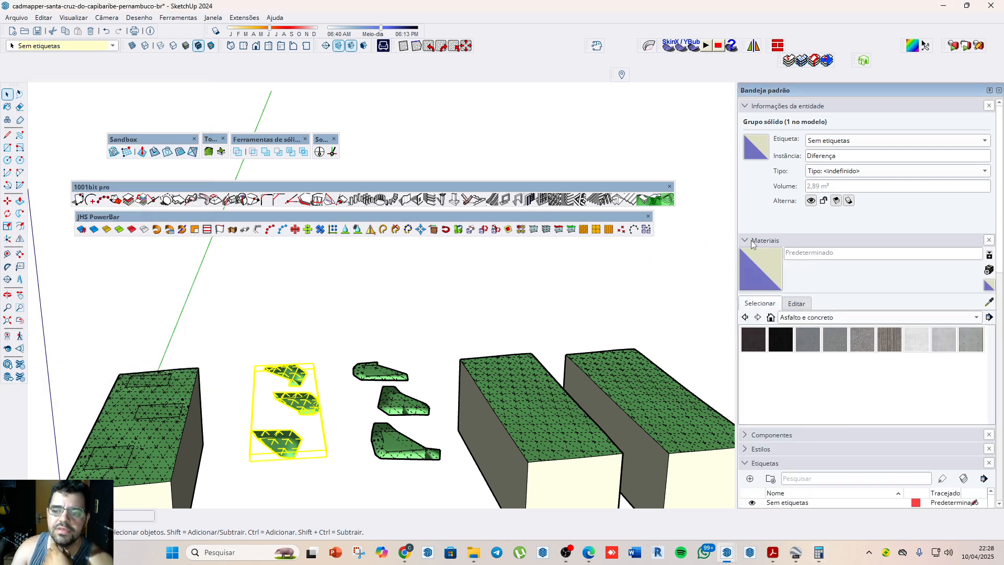
{"action": "left_click", "coordinate": [814, 317]}
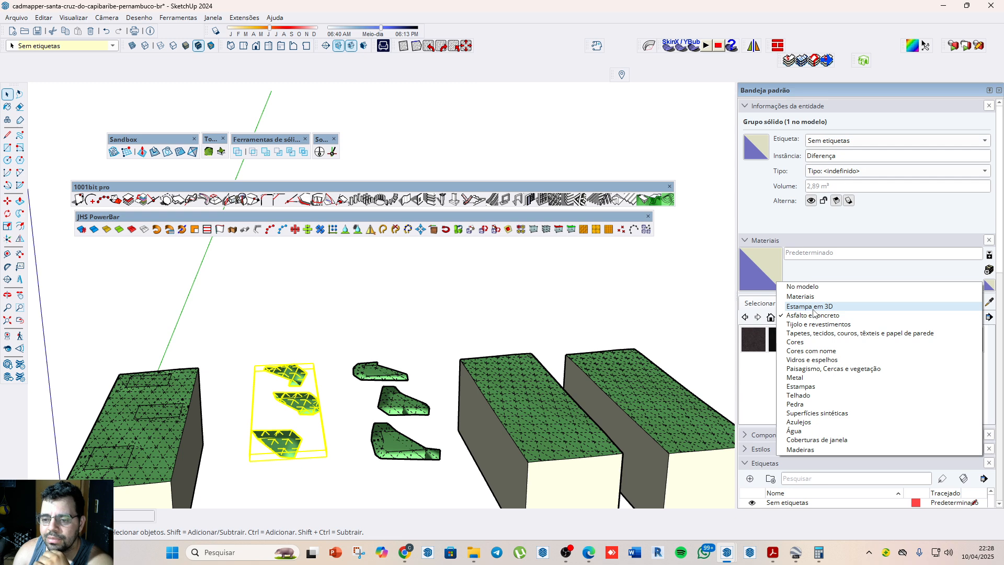
{"action": "left_click", "coordinate": [798, 342]}
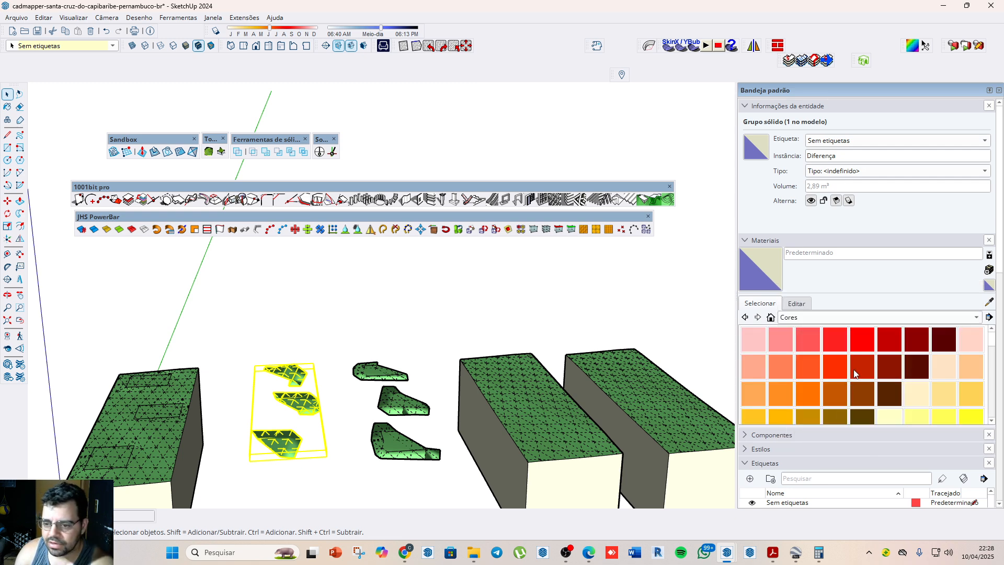
{"action": "left_click", "coordinate": [843, 348]}
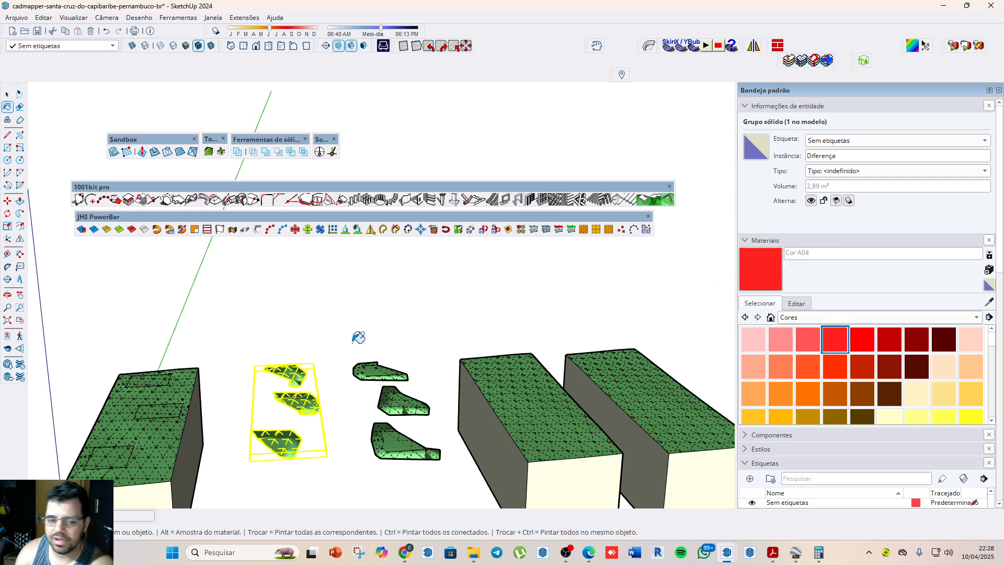
{"action": "left_click", "coordinate": [313, 396]}
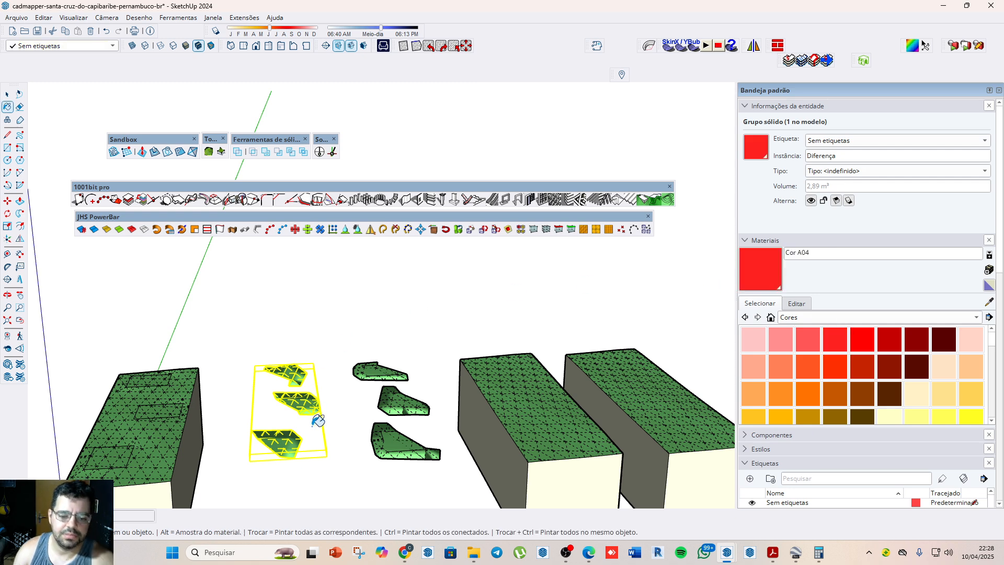
Step: Open the cut pieces' group and paint all faces of the middle piece with Cor A04
{"action": "key", "text": "space"}
{"action": "key", "text": "ctrl+t"}
{"action": "triple_click", "coordinate": [304, 404]}
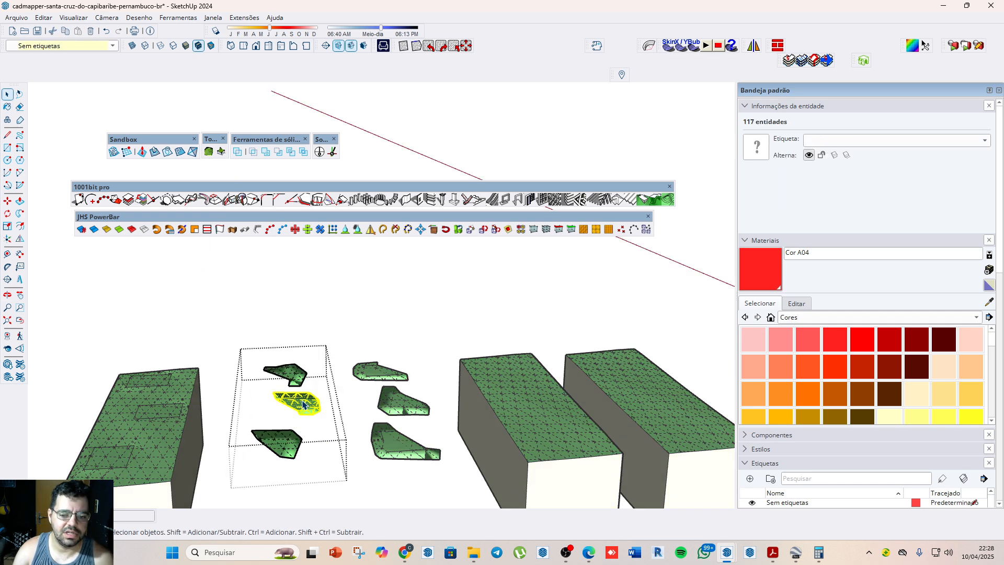
{"action": "key", "text": "b"}
{"action": "left_click", "coordinate": [309, 397]}
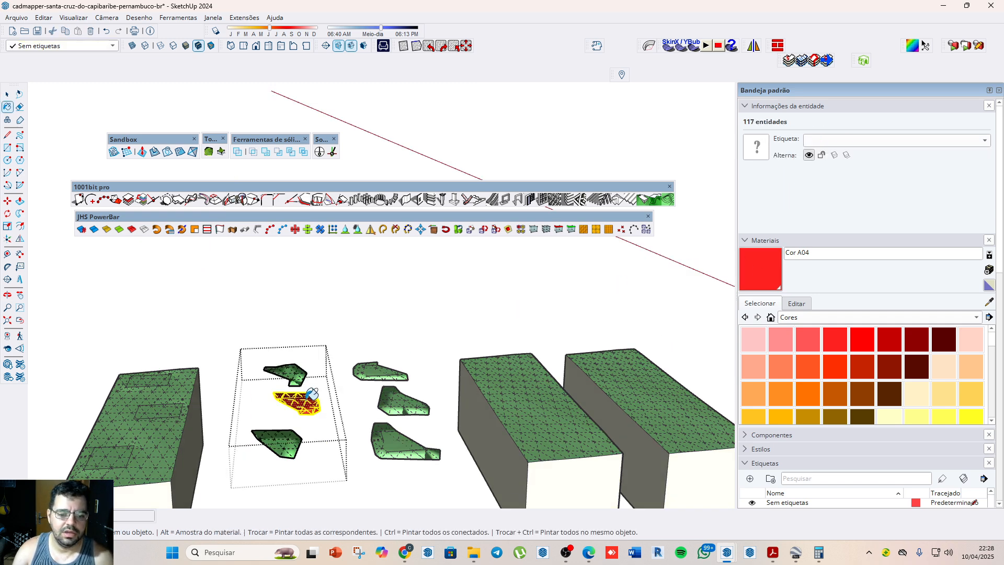
Step: Paint all faces of the rear cut piece with the same red Cor A04
{"action": "key", "text": "space"}
{"action": "key", "text": "ctrl+t"}
{"action": "triple_click", "coordinate": [296, 380]}
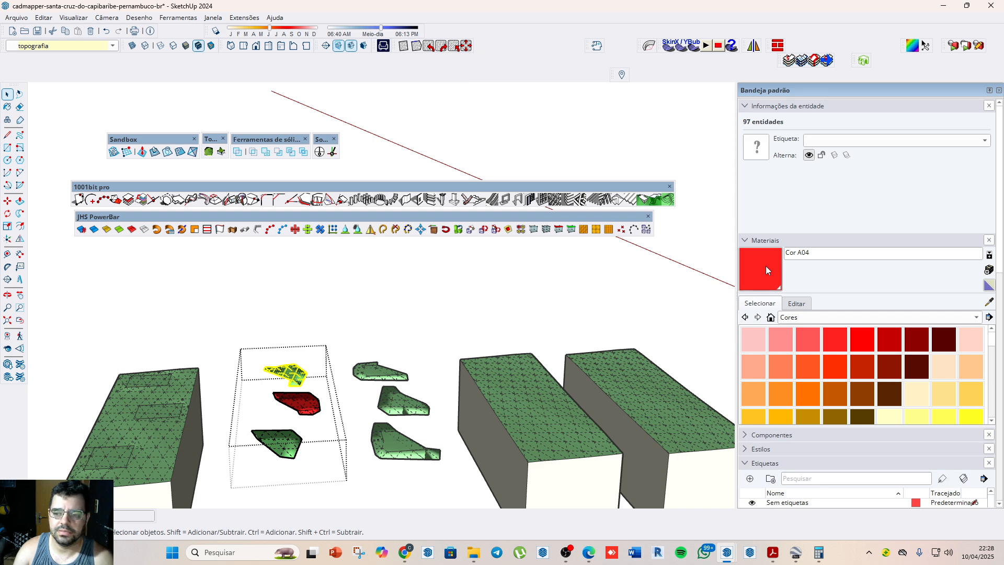
{"action": "key", "text": "b"}
{"action": "left_click", "coordinate": [300, 366]}
Step: Paint all faces of the front cut piece with Cor A04 and leave the group
{"action": "key", "text": "space"}
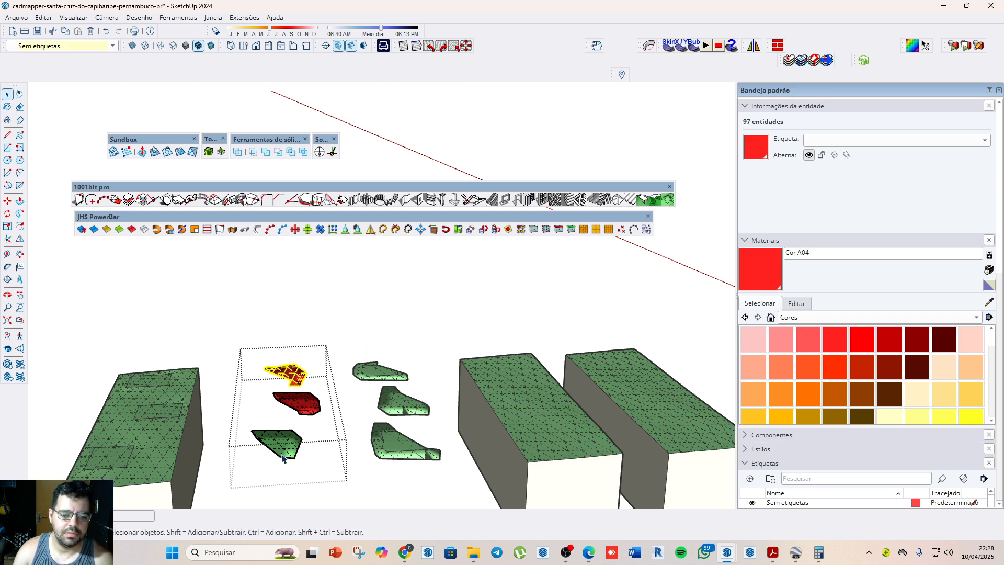
{"action": "triple_click", "coordinate": [283, 455]}
{"action": "key", "text": "b"}
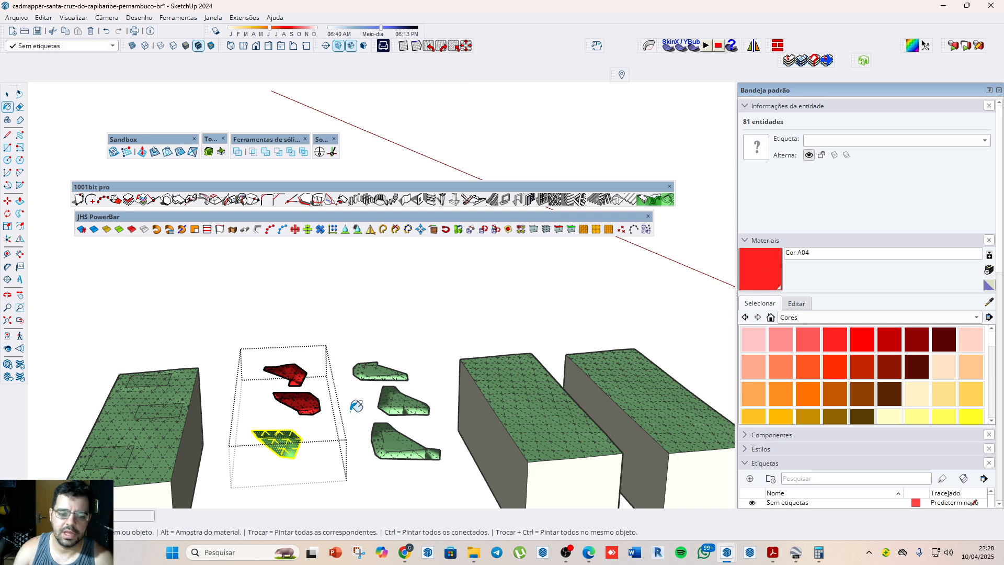
{"action": "left_click", "coordinate": [293, 439]}
{"action": "key", "text": "space"}
{"action": "left_click", "coordinate": [319, 457]}
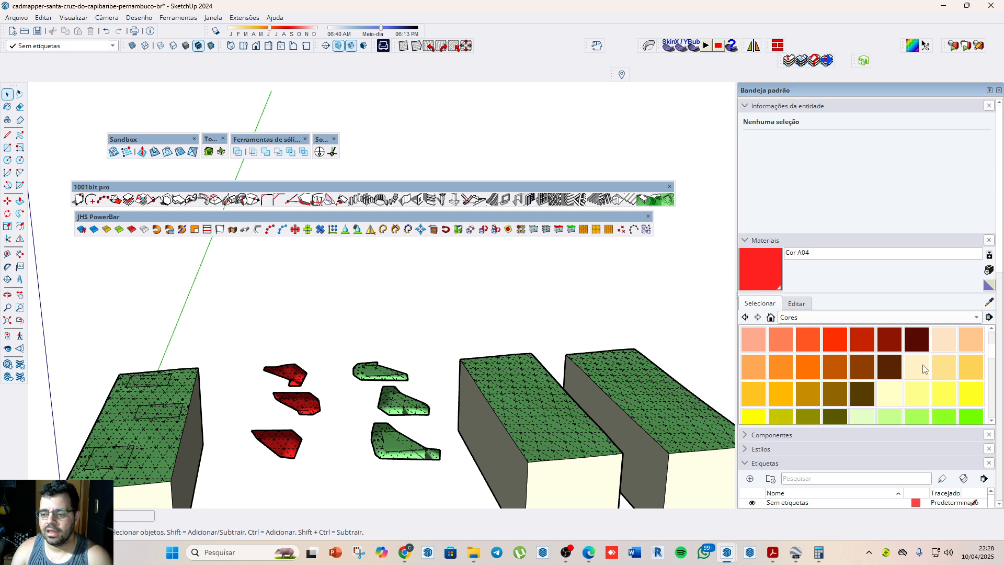
Step: Choose the light pink Cor A01, open the fill pieces' group and paint all faces of its middle piece
{"action": "scroll", "coordinate": [858, 384], "scroll_direction": "down", "scroll_amount": 2}
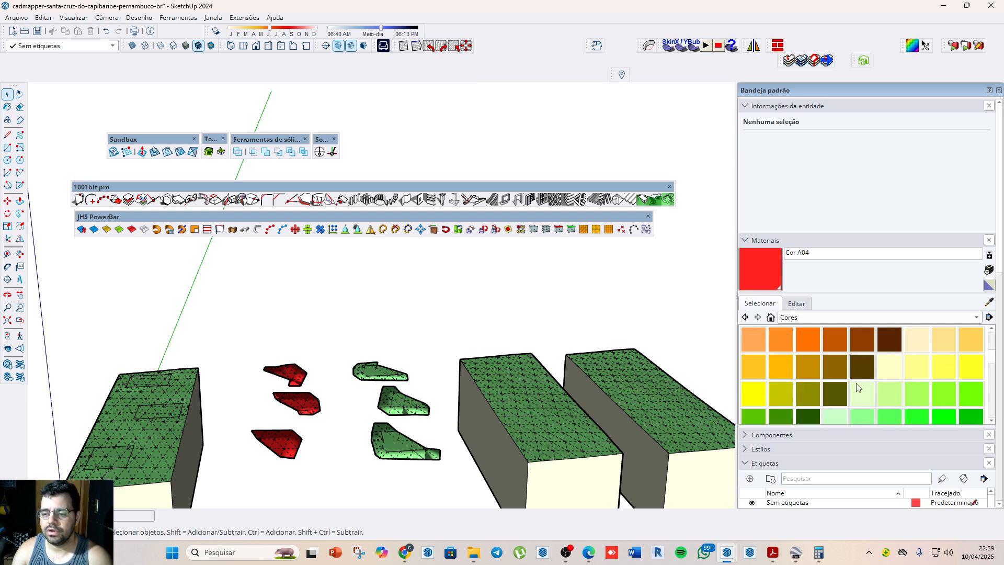
{"action": "scroll", "coordinate": [891, 384], "scroll_direction": "up", "scroll_amount": 2}
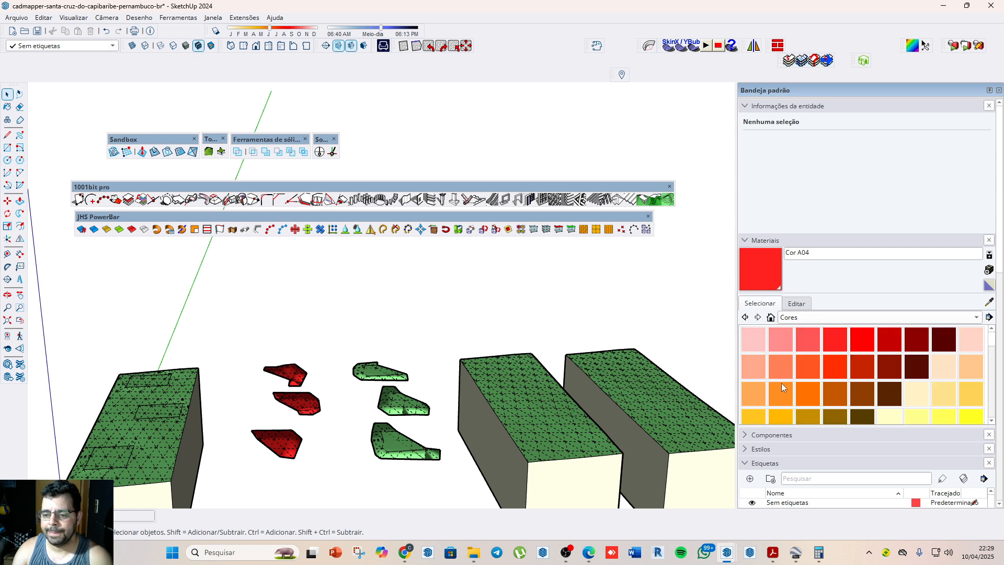
{"action": "scroll", "coordinate": [782, 387], "scroll_direction": "down", "scroll_amount": 2}
{"action": "scroll", "coordinate": [783, 383], "scroll_direction": "up", "scroll_amount": 2}
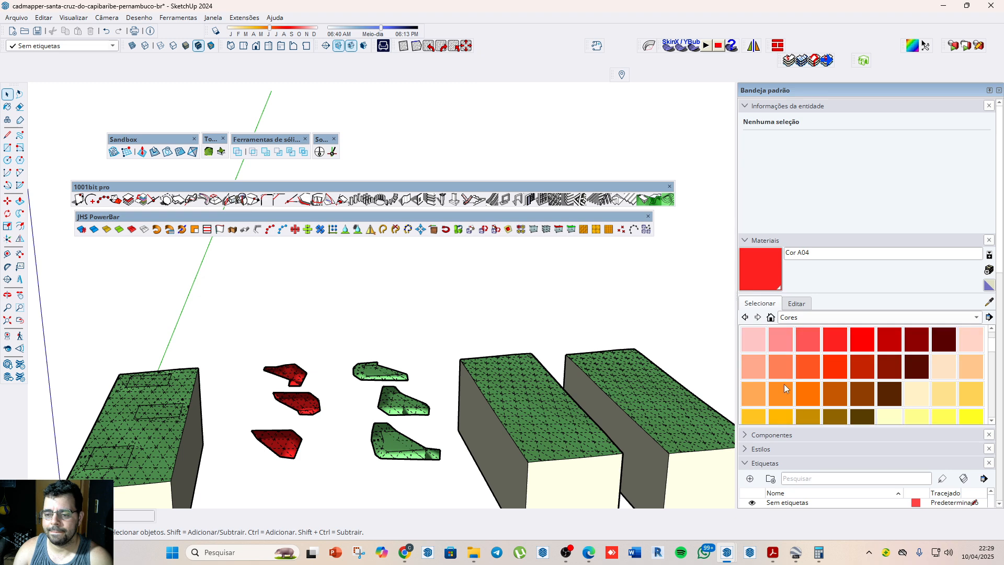
{"action": "left_click", "coordinate": [763, 339]}
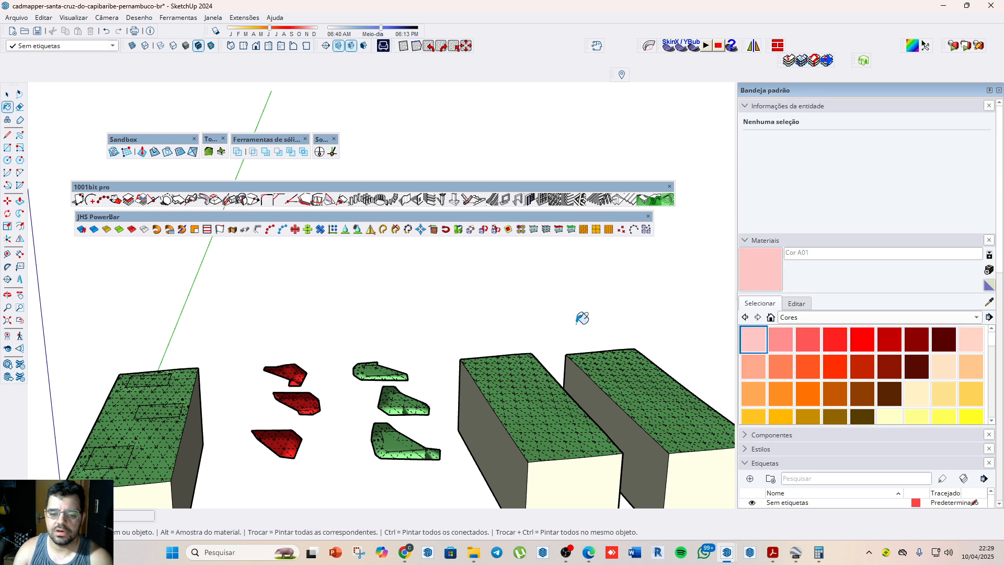
{"action": "key", "text": "space"}
{"action": "double_click", "coordinate": [403, 405]}
{"action": "triple_click", "coordinate": [402, 406]}
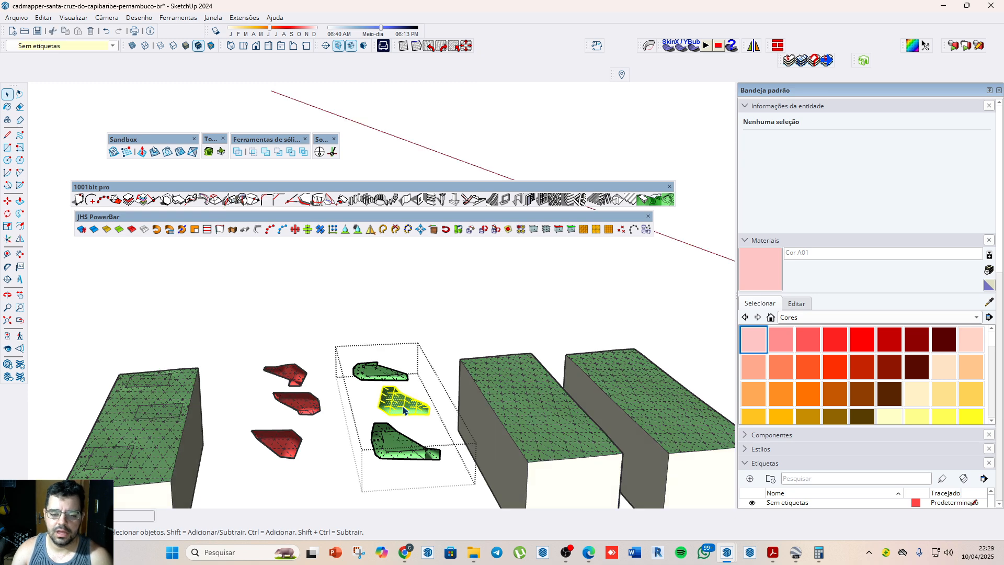
{"action": "left_click", "coordinate": [763, 341]}
{"action": "left_click", "coordinate": [419, 399]}
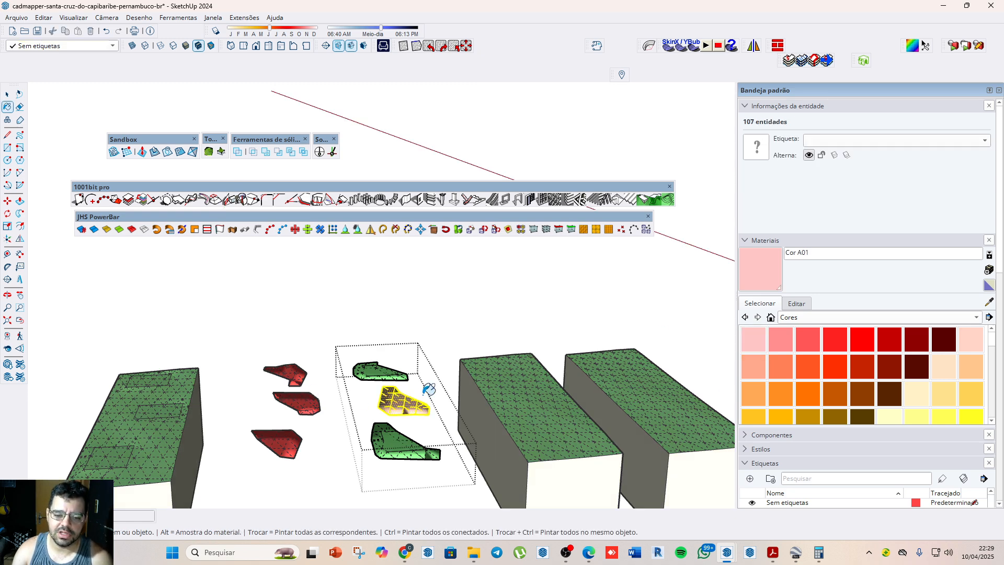
Step: Paint all faces of the rear and front fill pieces with Cor A01 and leave the group
{"action": "key", "text": "space"}
{"action": "triple_click", "coordinate": [382, 369]}
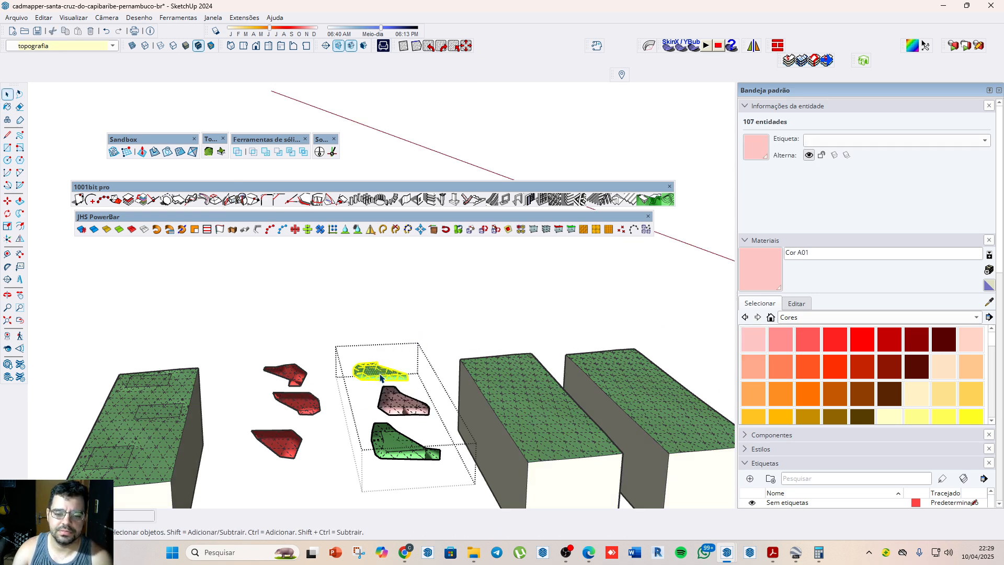
{"action": "left_click", "coordinate": [776, 270]}
{"action": "left_click", "coordinate": [385, 370]}
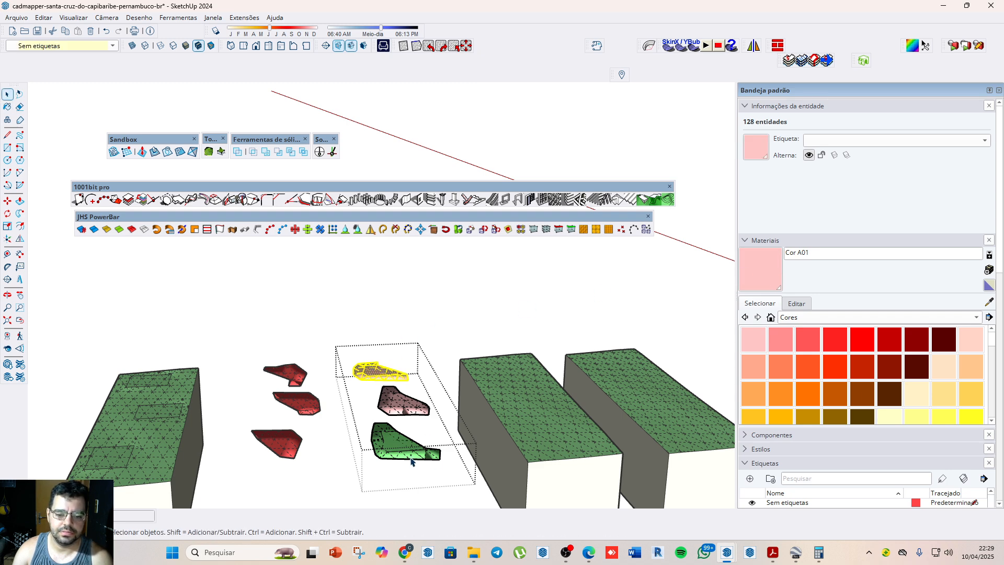
{"action": "key", "text": "space"}
{"action": "triple_click", "coordinate": [400, 439]}
{"action": "left_click", "coordinate": [745, 268]}
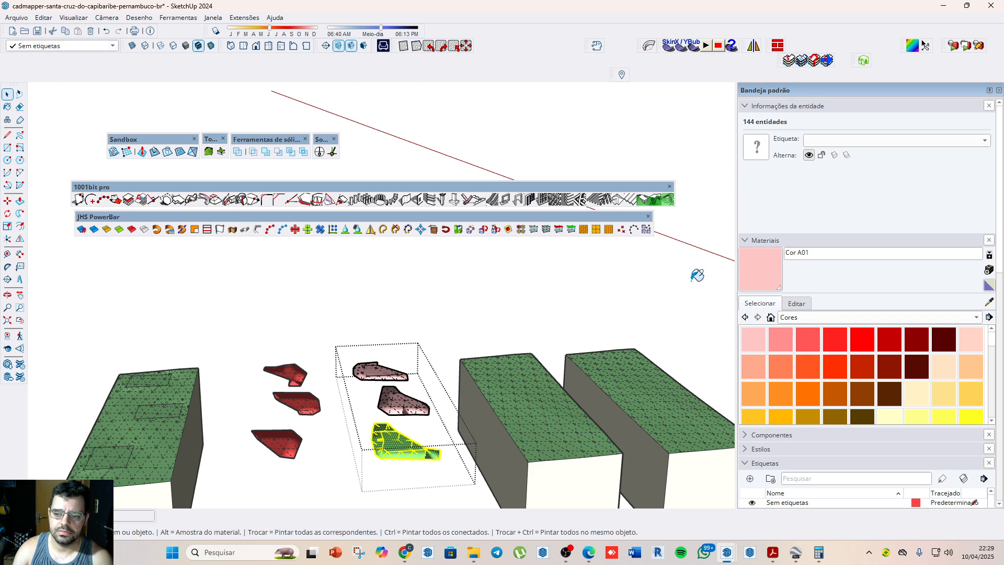
{"action": "left_click", "coordinate": [413, 444]}
{"action": "key", "text": "space"}
{"action": "left_click", "coordinate": [482, 486]}
Step: Select the fill pieces and the adjacent lot block in turn to check their volumes in the entity information
{"action": "scroll", "coordinate": [452, 463], "scroll_direction": "down", "scroll_amount": 4}
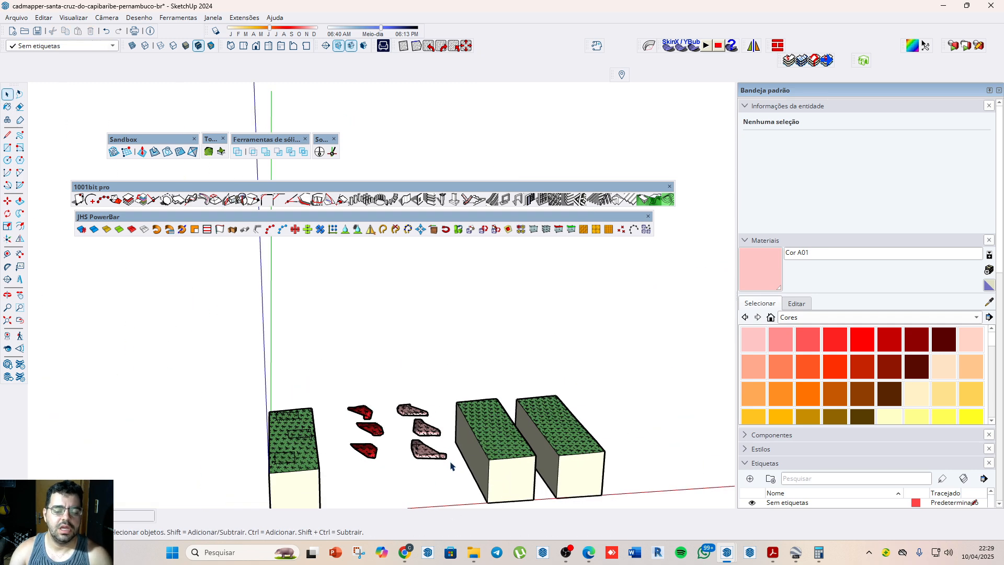
{"action": "scroll", "coordinate": [418, 444], "scroll_direction": "up", "scroll_amount": 5}
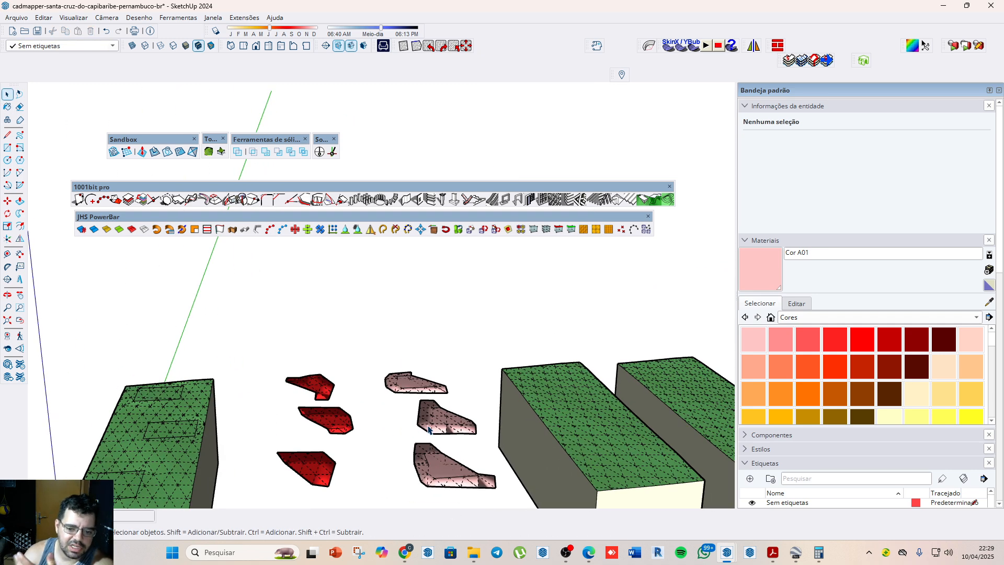
{"action": "left_click", "coordinate": [428, 429]}
{"action": "left_click", "coordinate": [569, 391]}
{"action": "scroll", "coordinate": [570, 391], "scroll_direction": "down", "scroll_amount": 1}
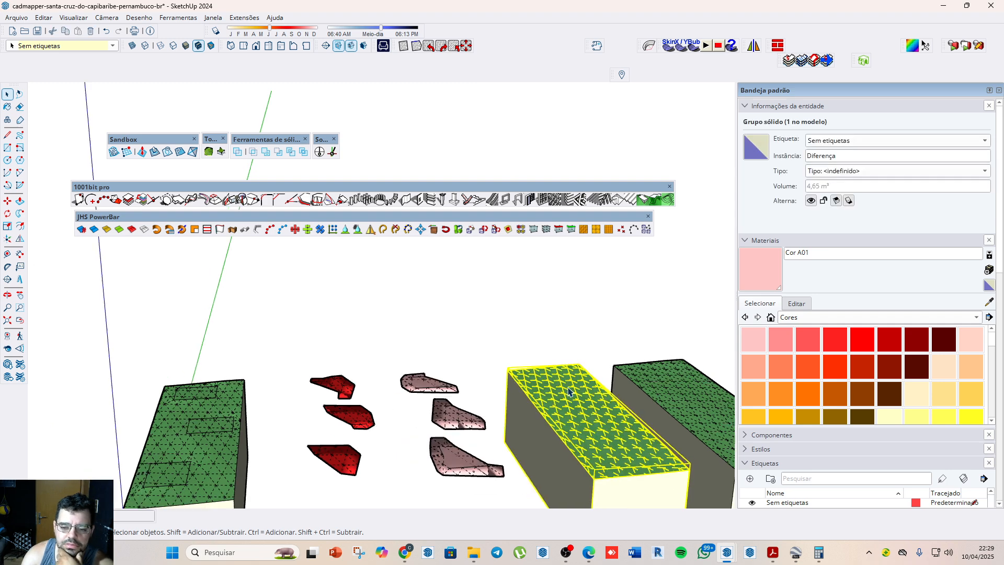
{"action": "scroll", "coordinate": [570, 392], "scroll_direction": "down", "scroll_amount": 2}
Step: Move the light pink fill pieces' group along the red axis onto the top of the adjacent lot block
{"action": "left_click", "coordinate": [493, 445]}
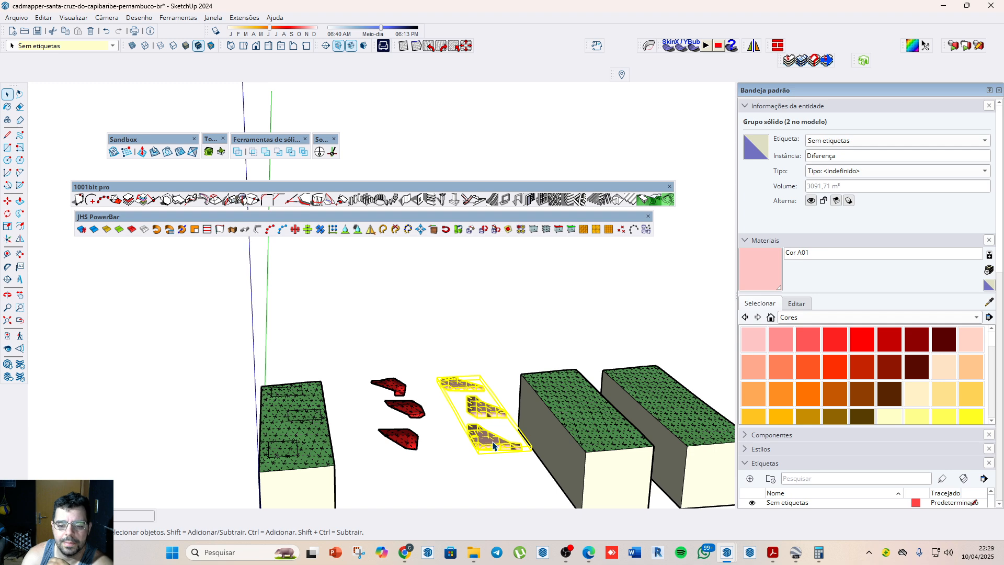
{"action": "left_click", "coordinate": [406, 443], "text": "shift"}
{"action": "scroll", "coordinate": [398, 433], "scroll_direction": "down", "scroll_amount": 2}
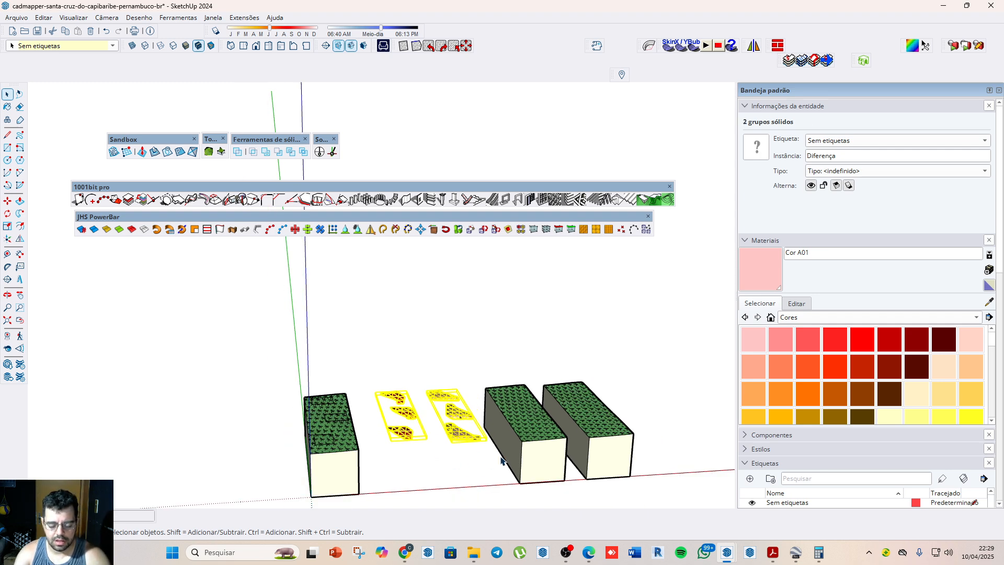
{"action": "scroll", "coordinate": [460, 461], "scroll_direction": "up", "scroll_amount": 1}
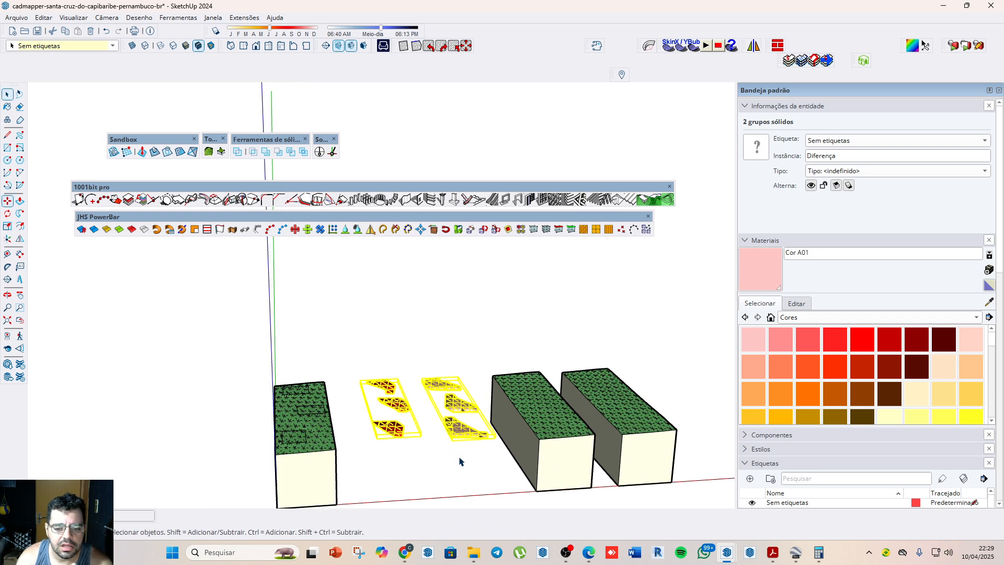
{"action": "left_click", "coordinate": [465, 430]}
{"action": "scroll", "coordinate": [463, 446], "scroll_direction": "up", "scroll_amount": 2}
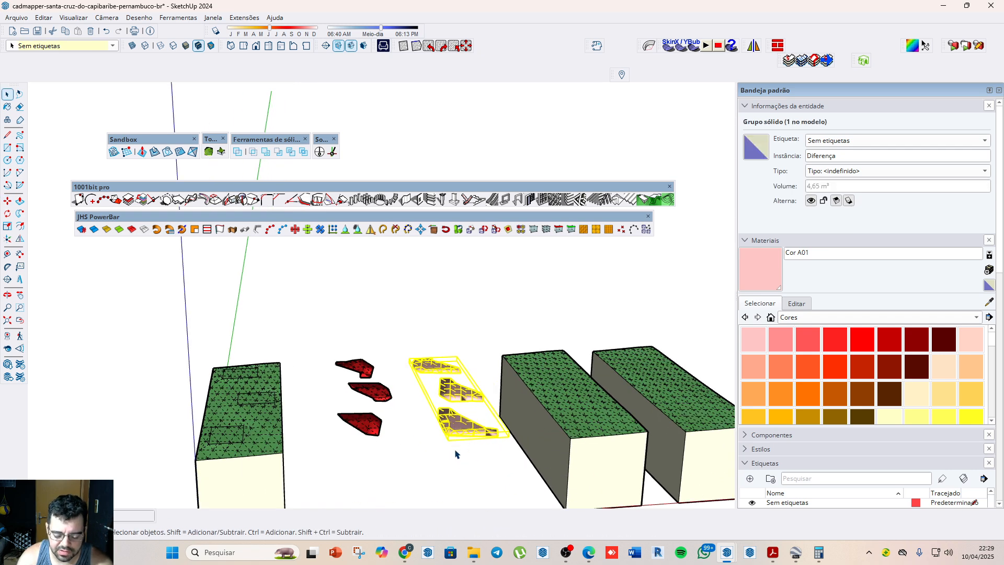
{"action": "key", "text": "m"}
{"action": "left_click", "coordinate": [448, 439]}
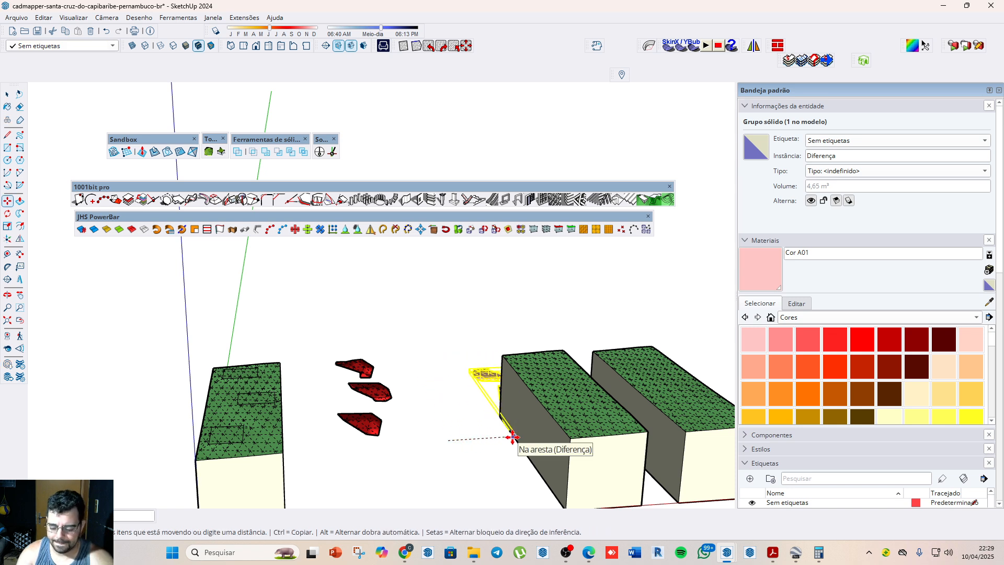
{"action": "key", "text": "Right"}
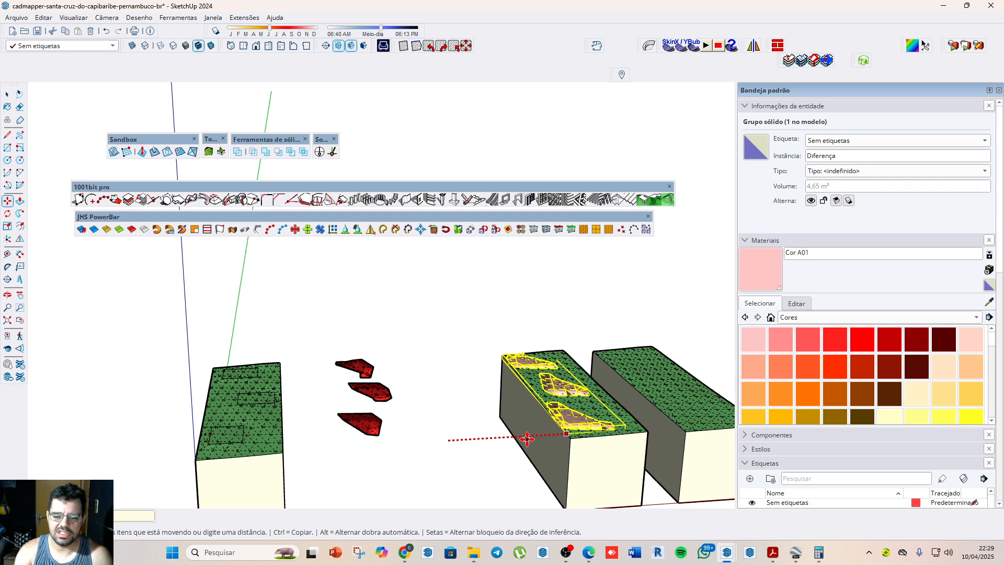
{"action": "left_click", "coordinate": [527, 439]}
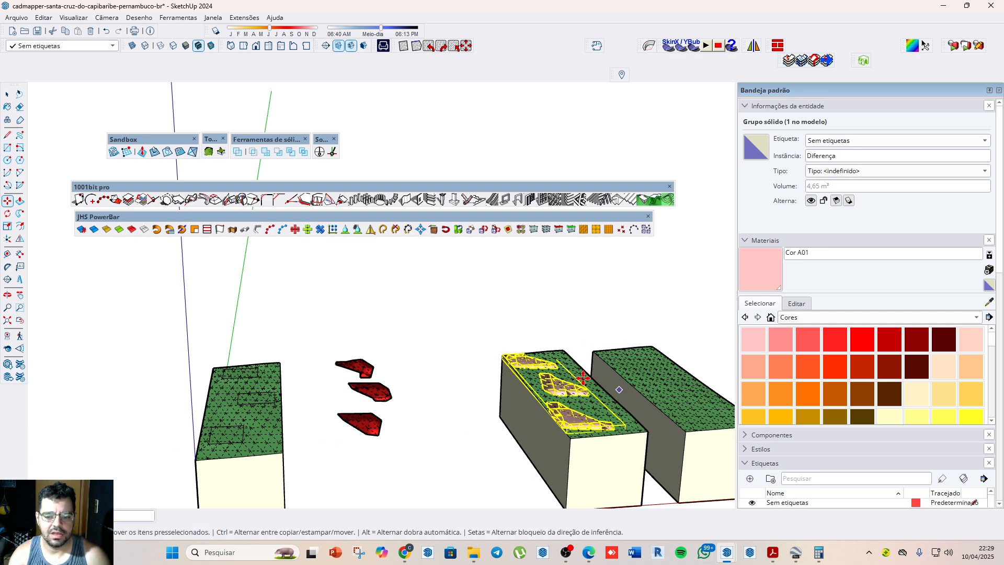
Step: Move the red cut pieces' group along the red axis onto the same lot block as the fill pieces
{"action": "scroll", "coordinate": [575, 402], "scroll_direction": "up", "scroll_amount": 3}
{"action": "scroll", "coordinate": [575, 403], "scroll_direction": "up", "scroll_amount": 1}
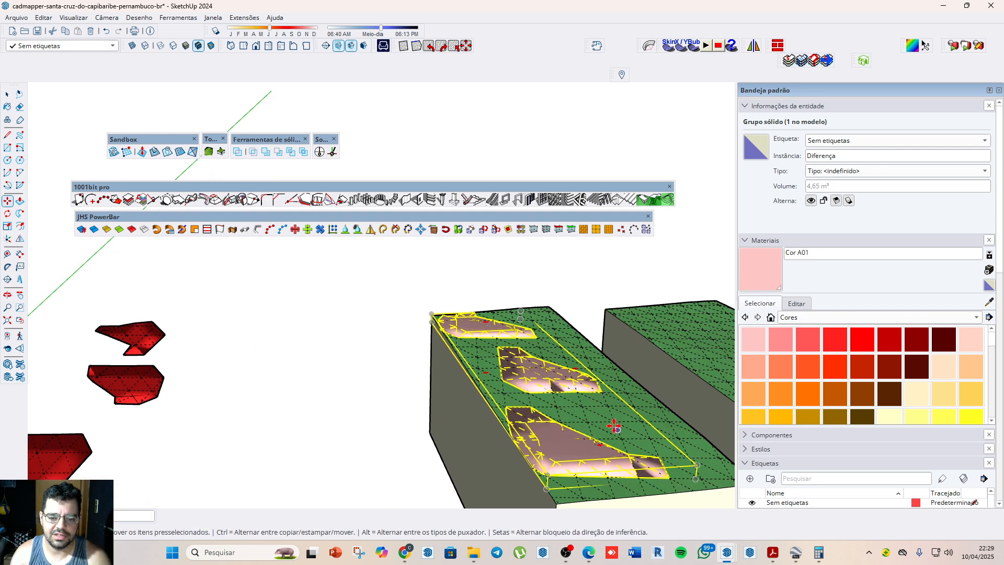
{"action": "scroll", "coordinate": [575, 402], "scroll_direction": "down", "scroll_amount": 2}
{"action": "key", "text": "space"}
{"action": "left_click", "coordinate": [282, 411]}
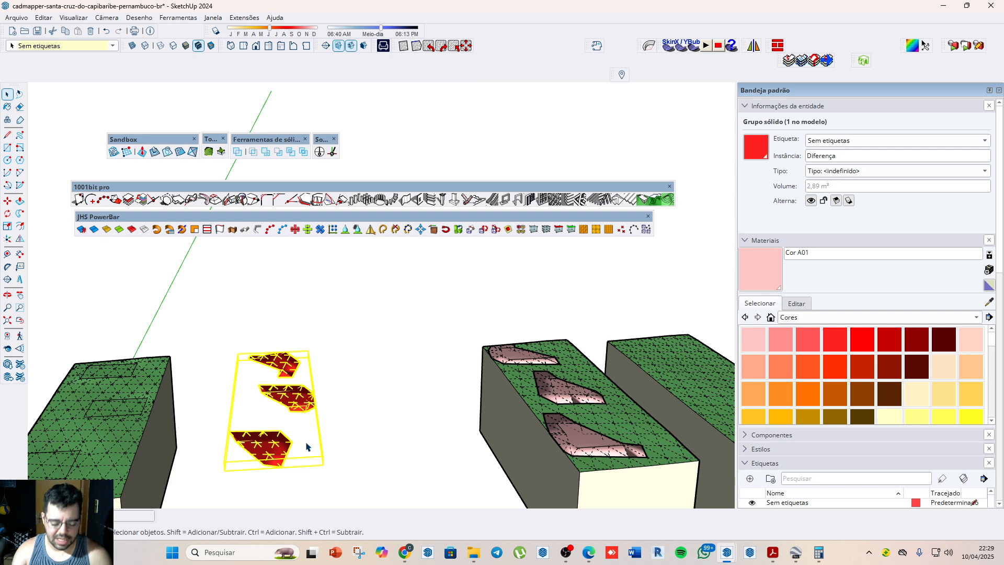
{"action": "key", "text": "m"}
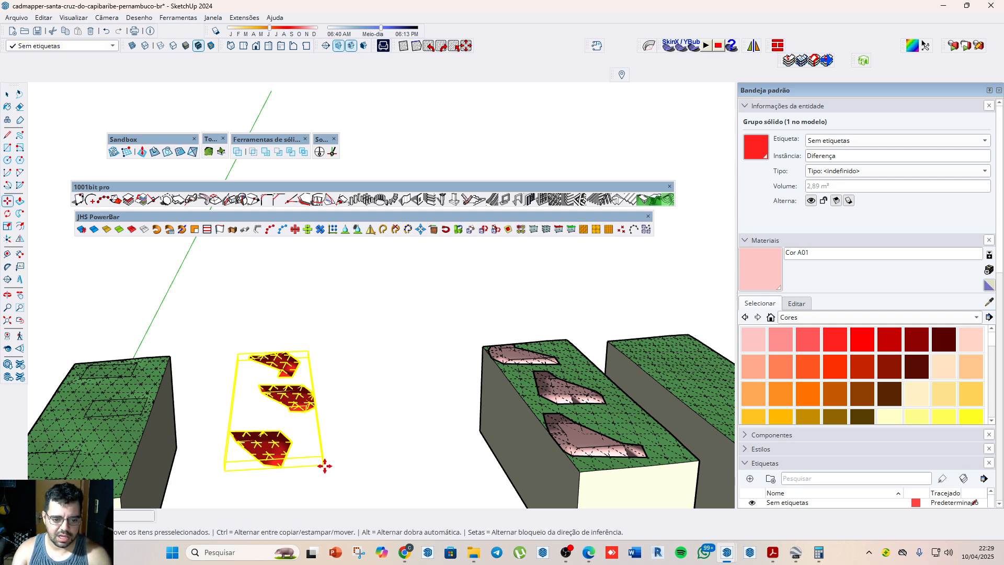
{"action": "left_click", "coordinate": [323, 464]}
{"action": "key", "text": "shift"}
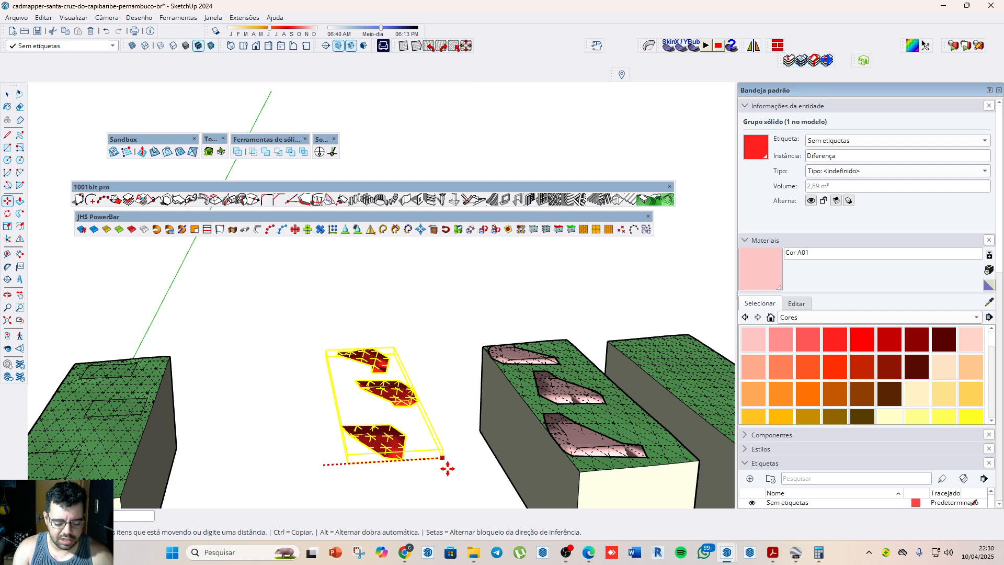
{"action": "key", "text": "Return"}
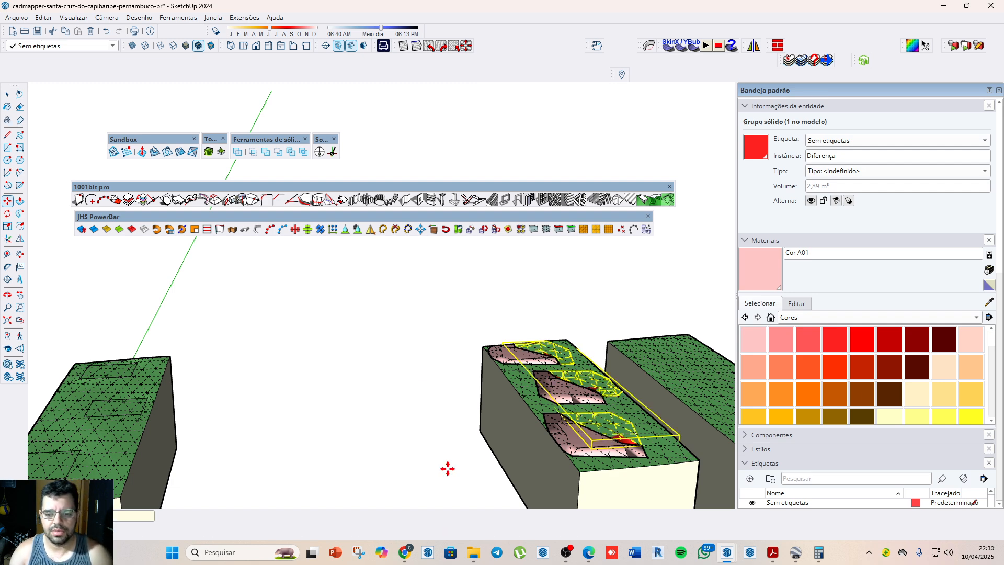
Step: Clear the selection and examine how the cut and fill pieces sit together on the lot block's surface
{"action": "key", "text": "space"}
{"action": "scroll", "coordinate": [603, 487], "scroll_direction": "up", "scroll_amount": 3}
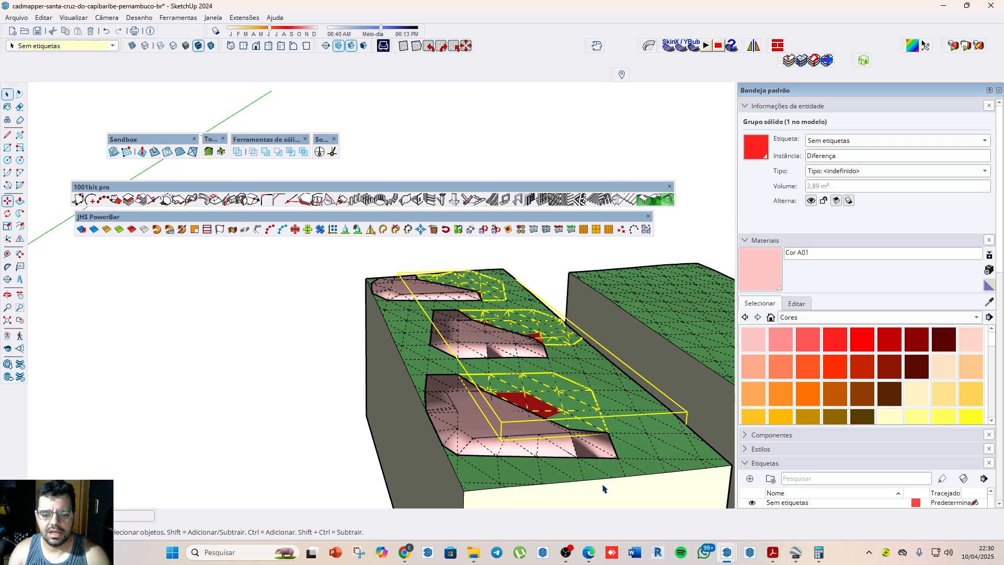
{"action": "left_click", "coordinate": [329, 410]}
{"action": "scroll", "coordinate": [476, 400], "scroll_direction": "down", "scroll_amount": 3}
{"action": "scroll", "coordinate": [485, 375], "scroll_direction": "up", "scroll_amount": 2}
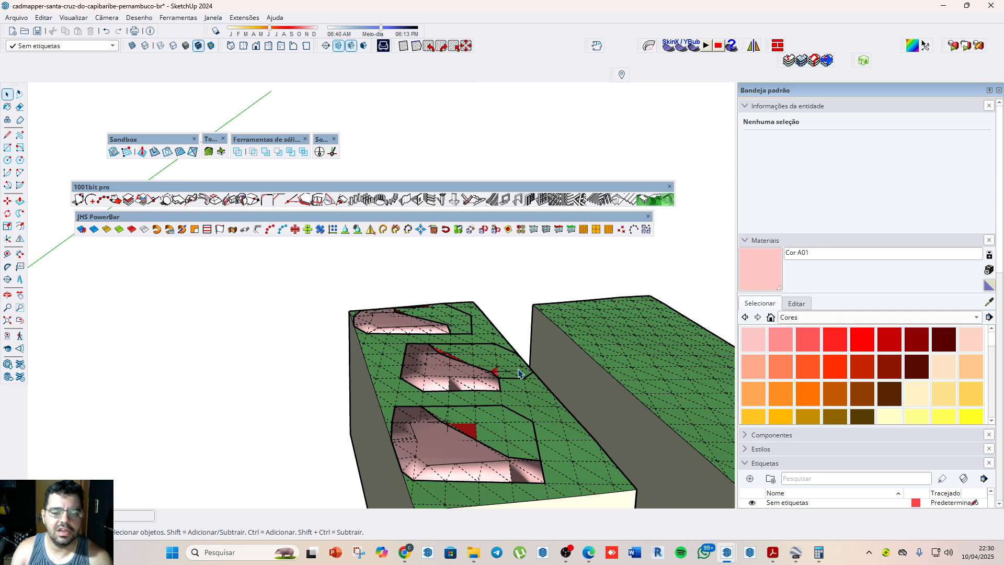
{"action": "scroll", "coordinate": [519, 373], "scroll_direction": "up", "scroll_amount": 2}
{"action": "scroll", "coordinate": [486, 359], "scroll_direction": "down", "scroll_amount": 3}
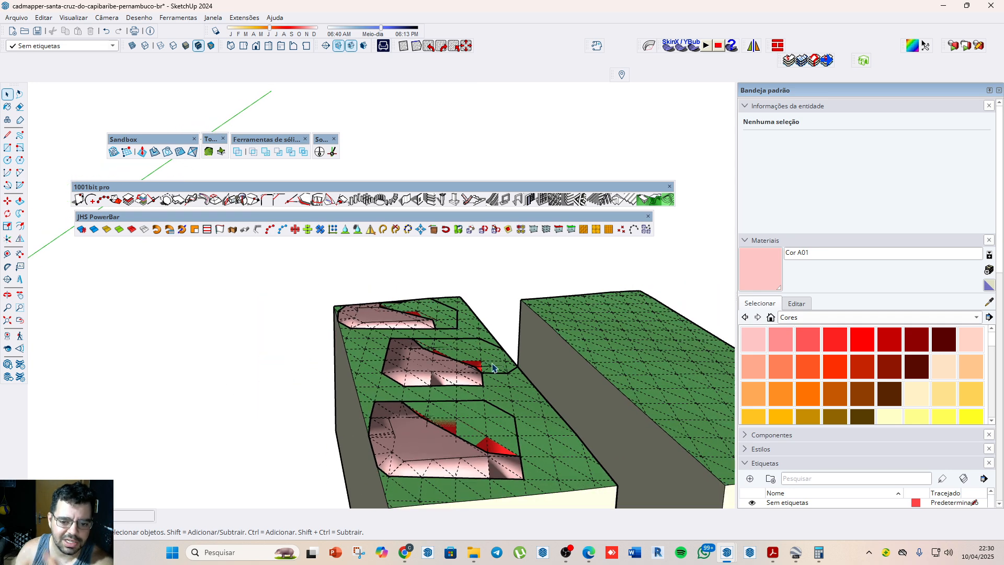
{"action": "scroll", "coordinate": [505, 401], "scroll_direction": "down", "scroll_amount": 2}
{"action": "scroll", "coordinate": [473, 426], "scroll_direction": "up", "scroll_amount": 3}
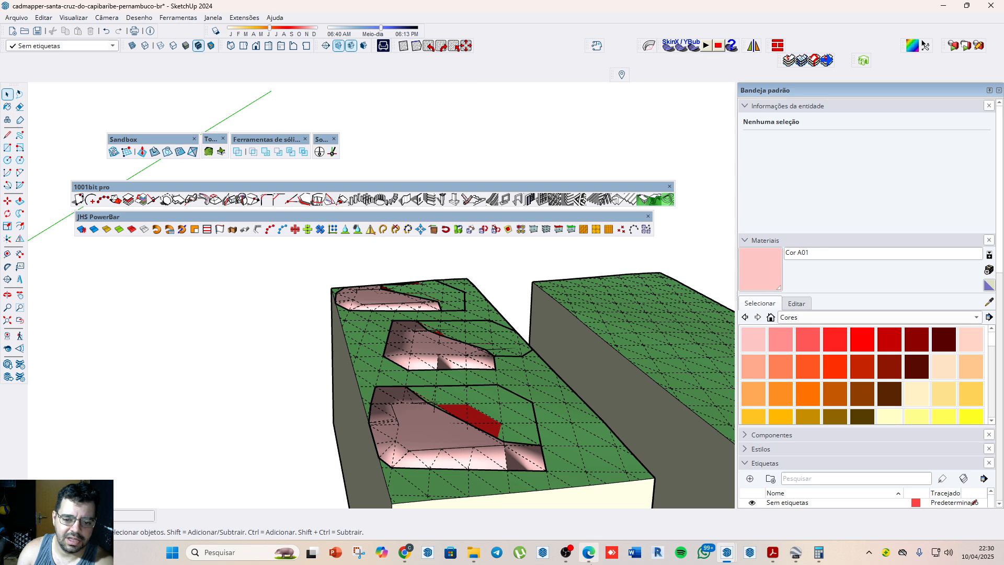
Step: Switch to the Windows calculator to review the difference between the two earthwork volumes, and return to the SketchUp model
{"action": "left_click", "coordinate": [818, 552]}
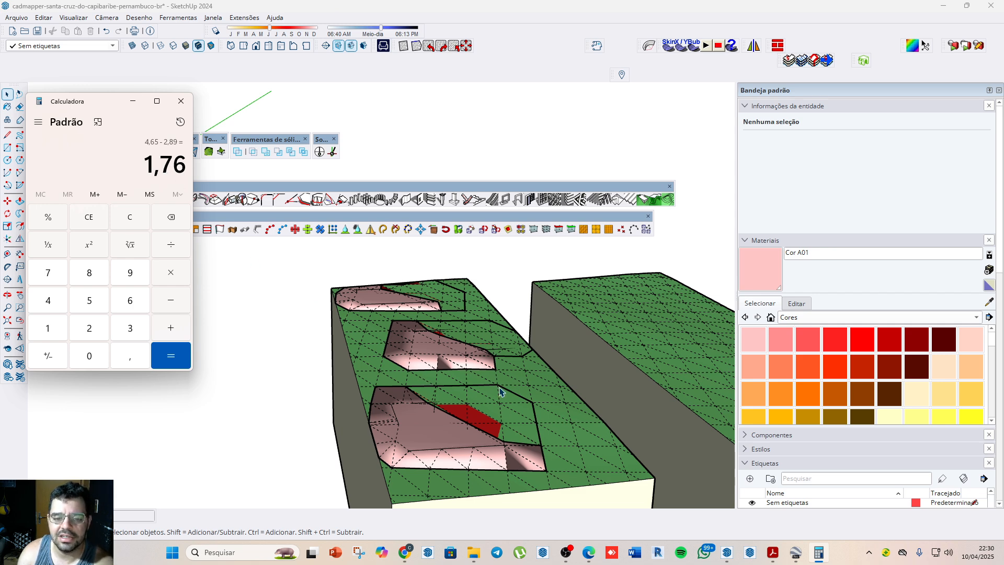
{"action": "scroll", "coordinate": [429, 365], "scroll_direction": "down", "scroll_amount": 3}
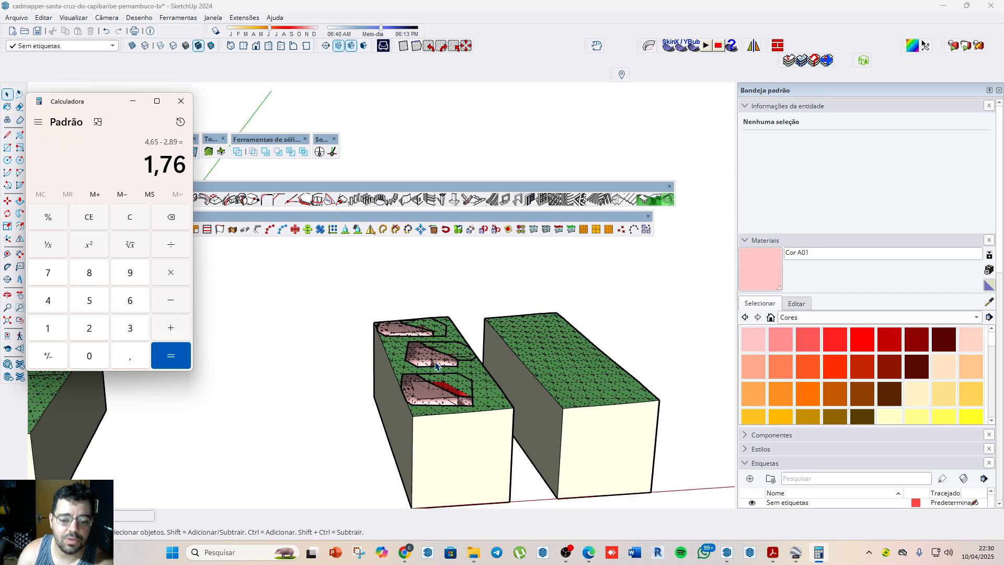
{"action": "left_click", "coordinate": [602, 352]}
Step: Select the separate lot block with the platform outlines to check its volume in the entity information
{"action": "scroll", "coordinate": [573, 359], "scroll_direction": "down", "scroll_amount": 3}
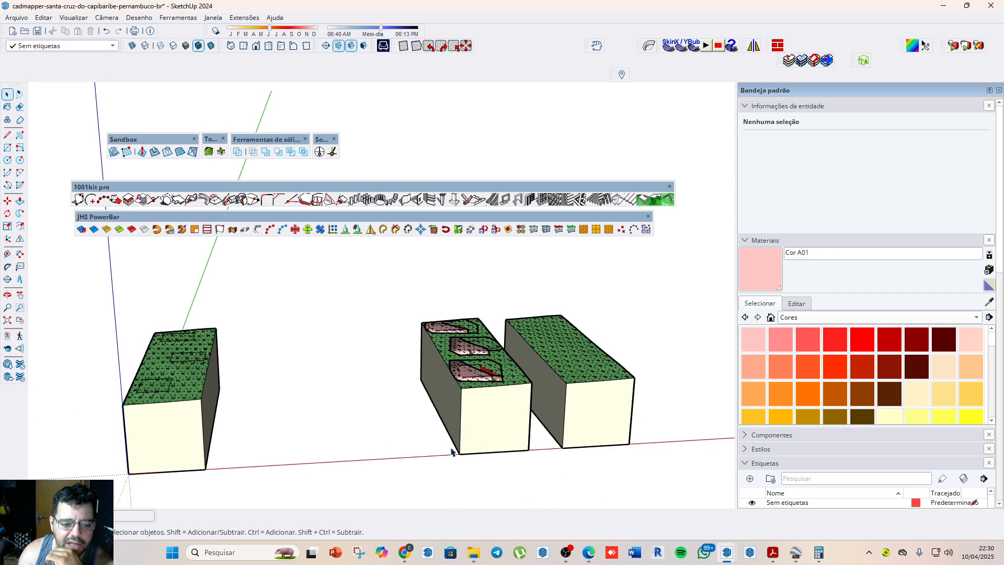
{"action": "left_click", "coordinate": [166, 388]}
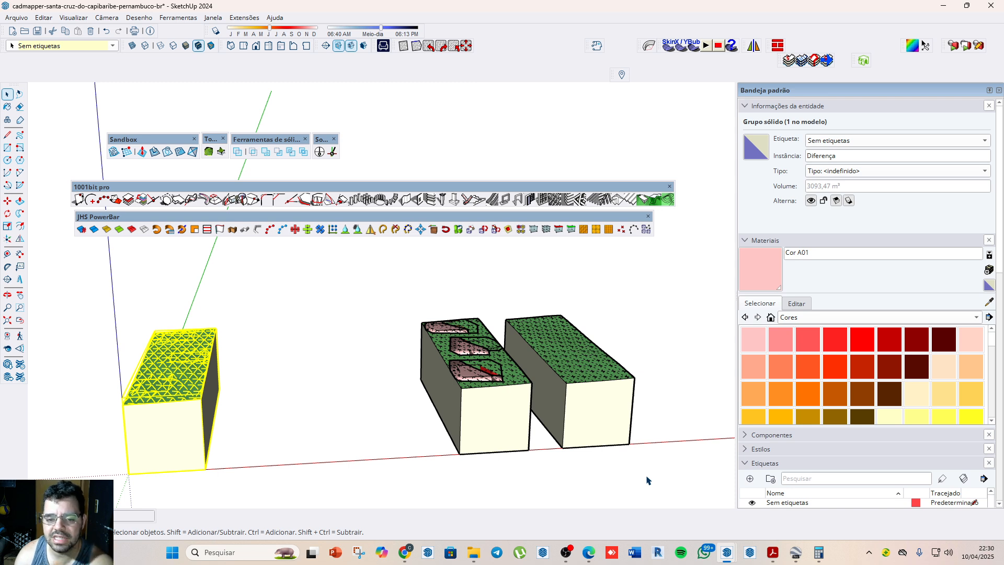
{"action": "scroll", "coordinate": [580, 451], "scroll_direction": "down", "scroll_amount": 1}
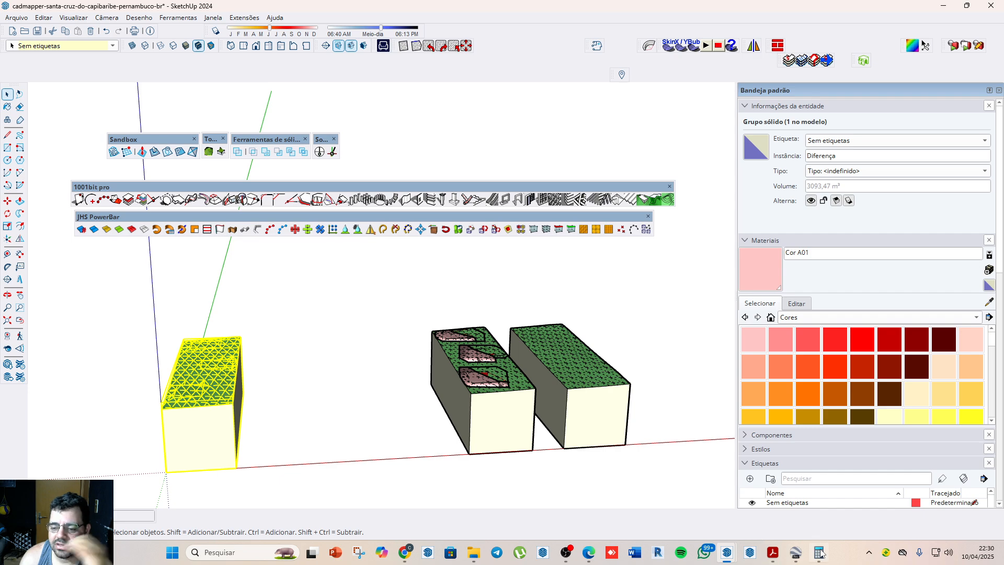
{"action": "left_click", "coordinate": [570, 555]}
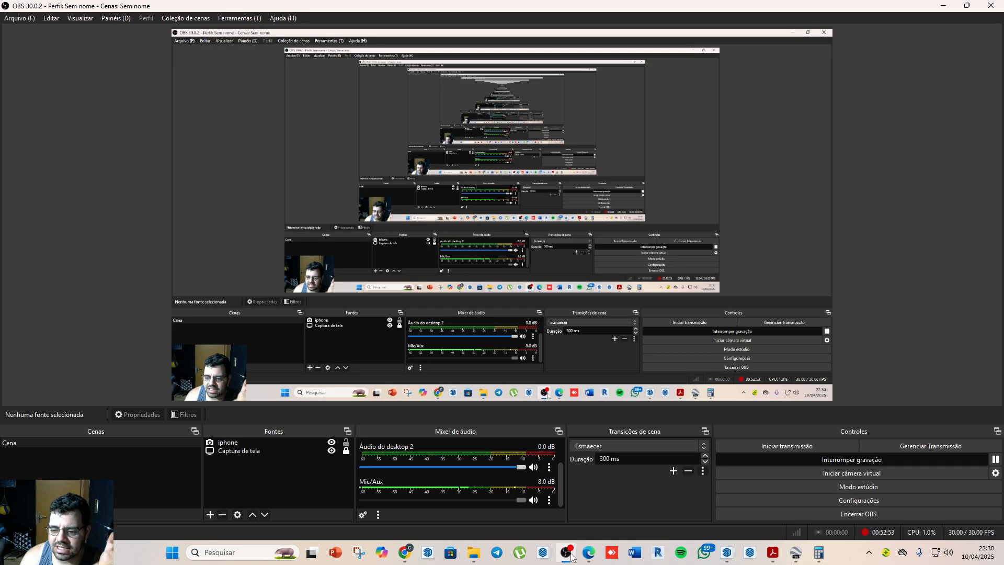
{"action": "left_click", "coordinate": [570, 554]}
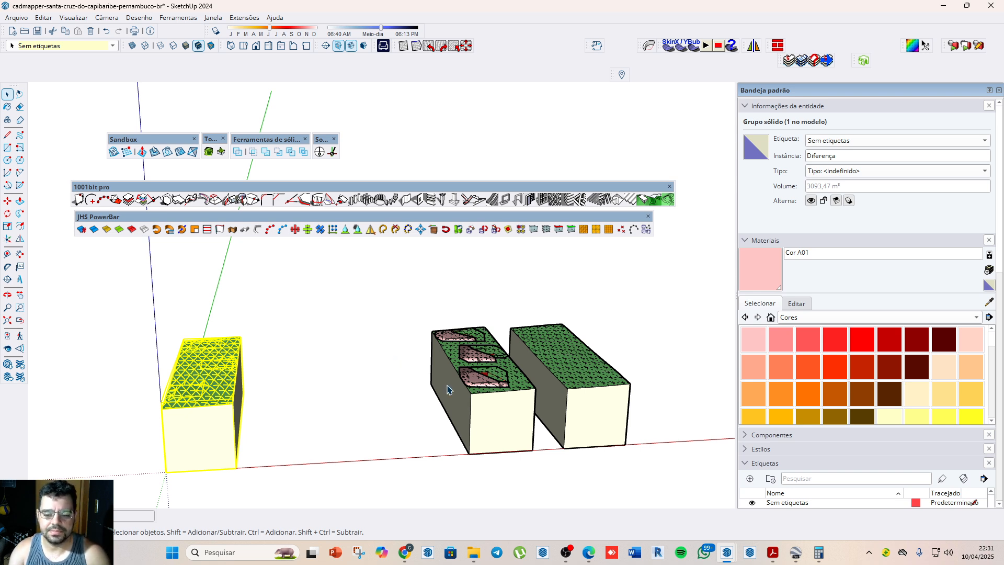
{"action": "left_click", "coordinate": [566, 552]}
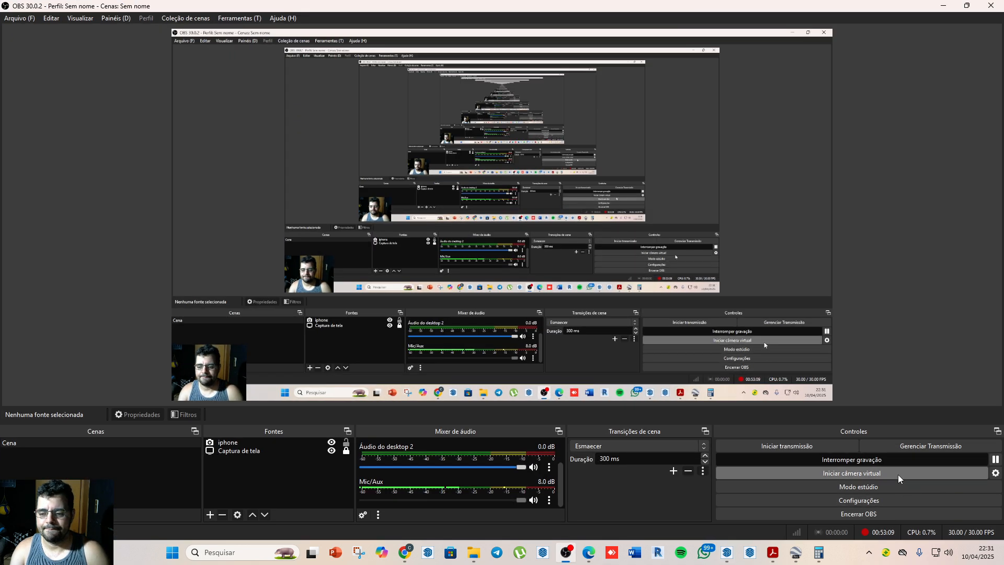
{"action": "left_click", "coordinate": [886, 459]}
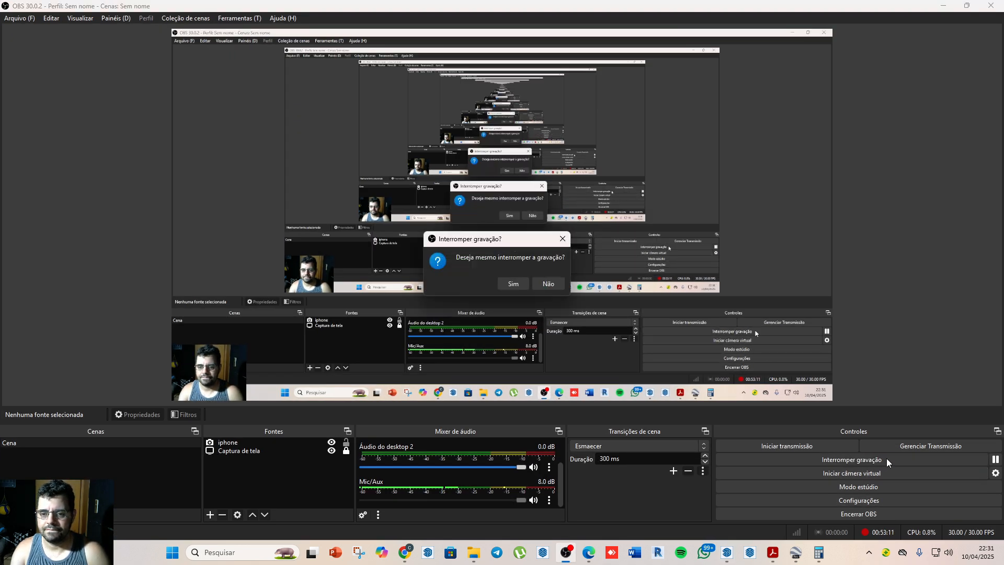